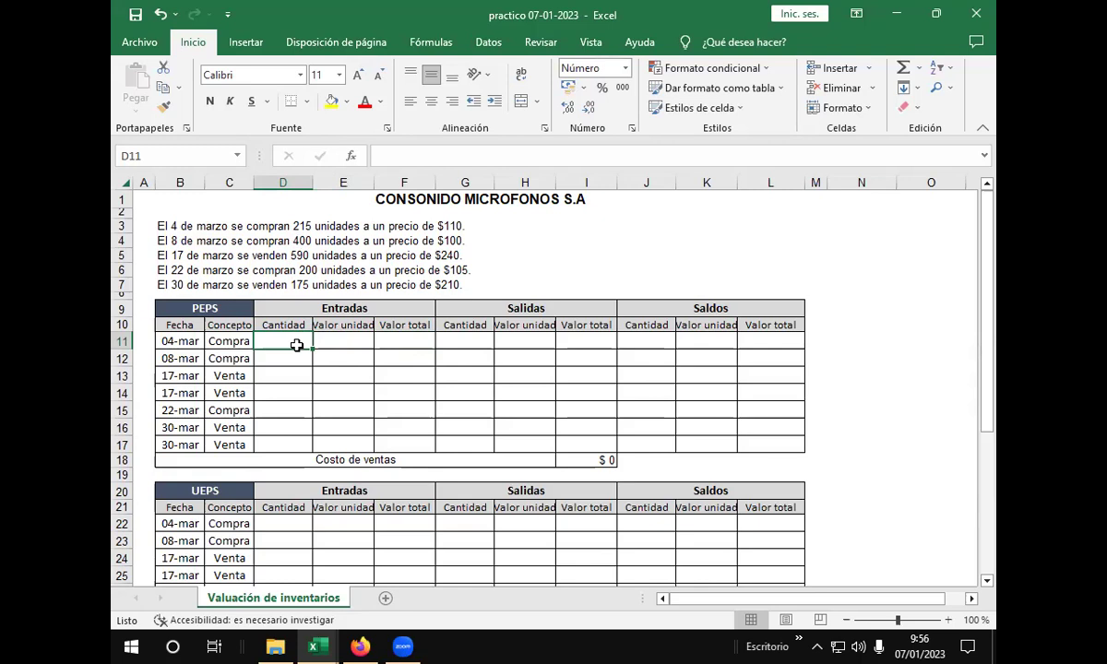
# Step: Enter the 04-mar purchase under Entradas in the PEPS table, with quantity 215 and unit value 110
pyautogui.write('215')
pyautogui.press('Return')
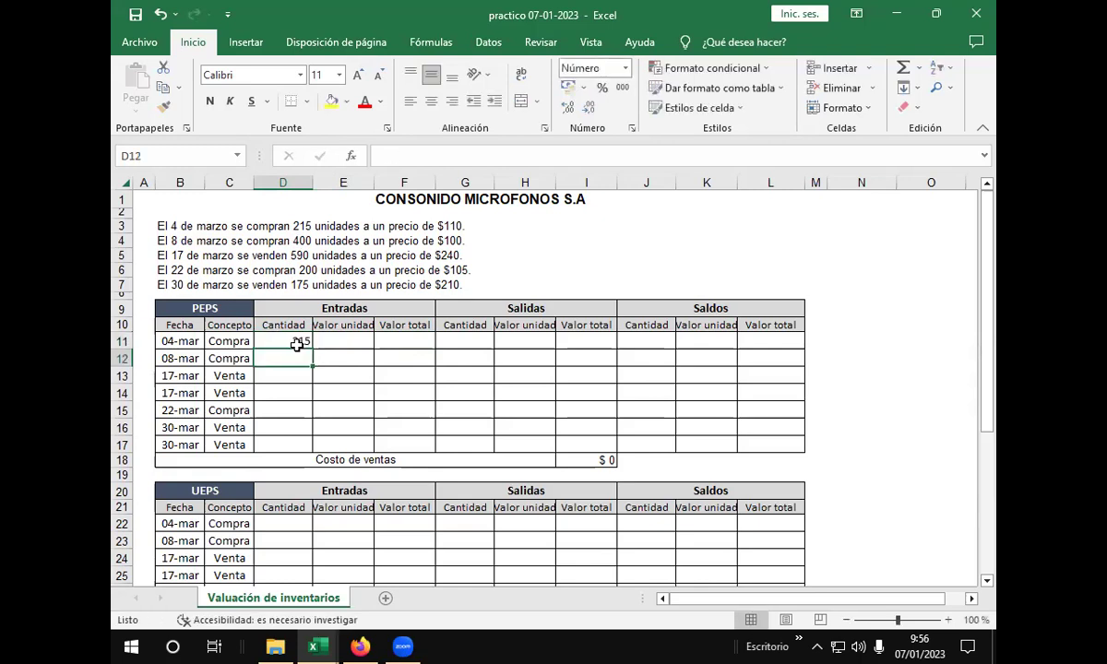
pyautogui.click(360, 340)
pyautogui.write('11')
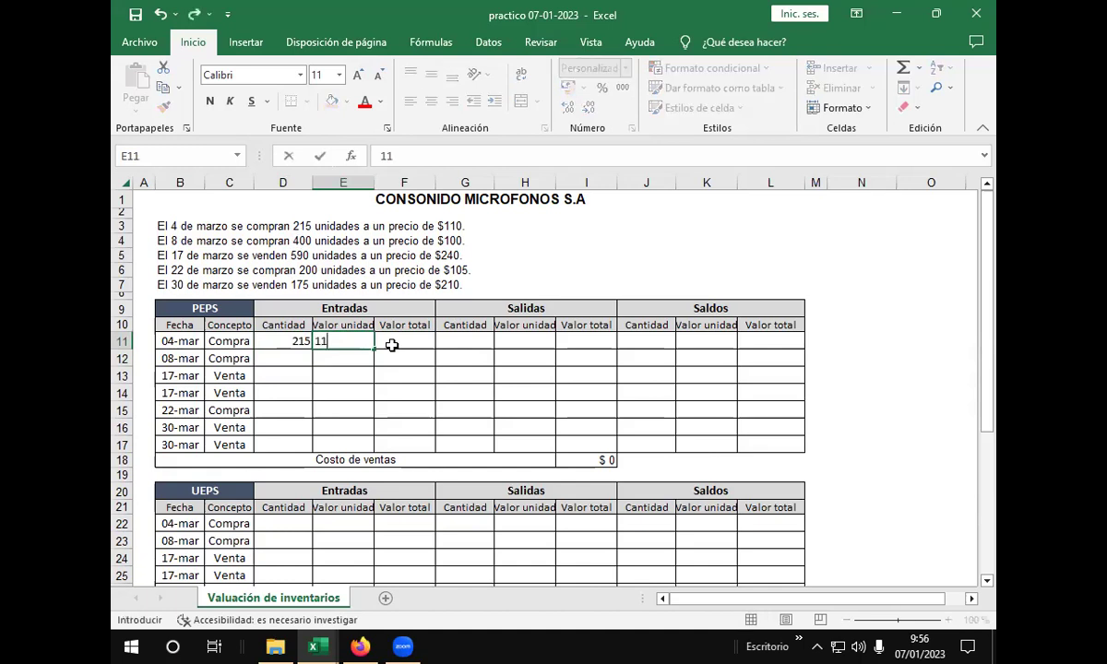
pyautogui.write('0')
# Step: Calculate the 04-mar Entradas total value in F11 by multiplying quantity by unit value (+D11*E11)
pyautogui.click(392, 344)
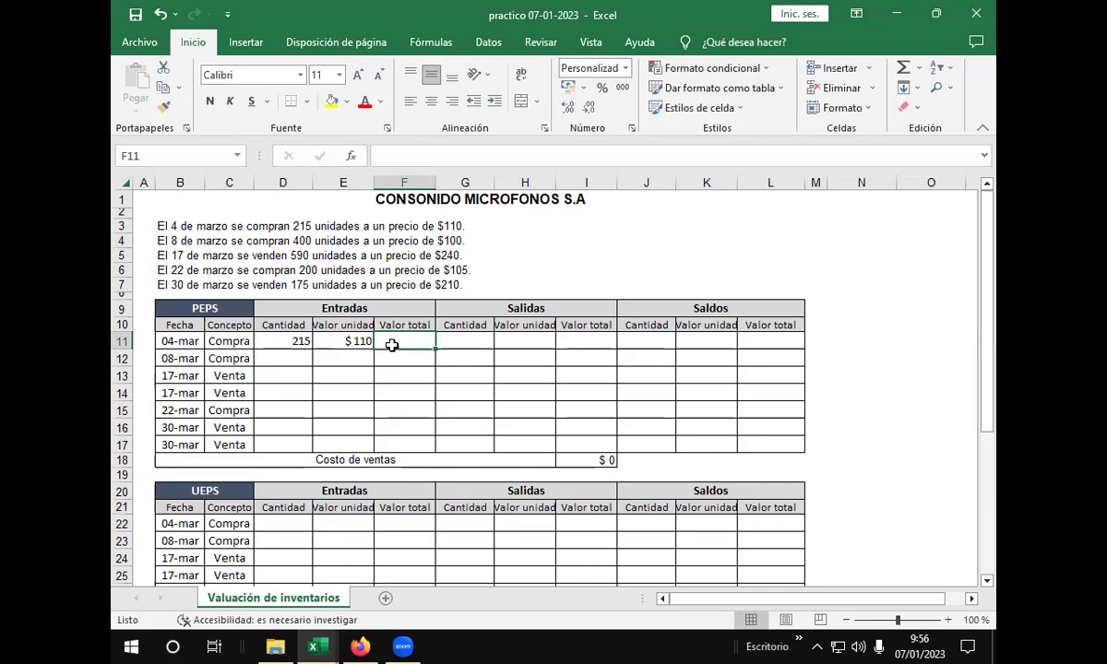
pyautogui.doubleClick(392, 344)
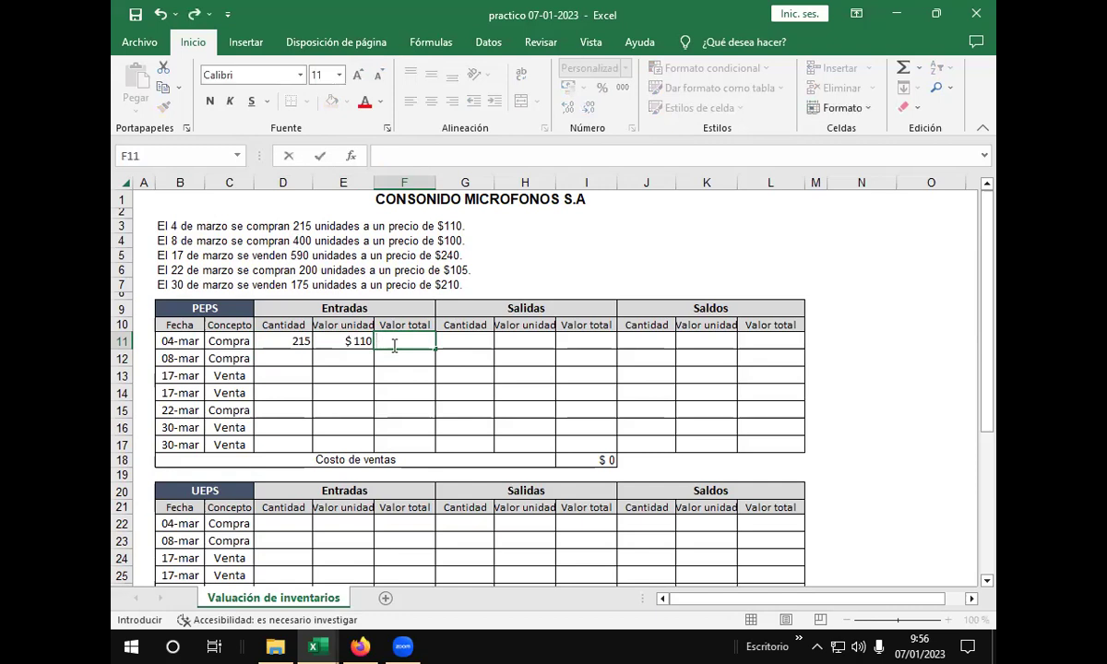
pyautogui.write('+')
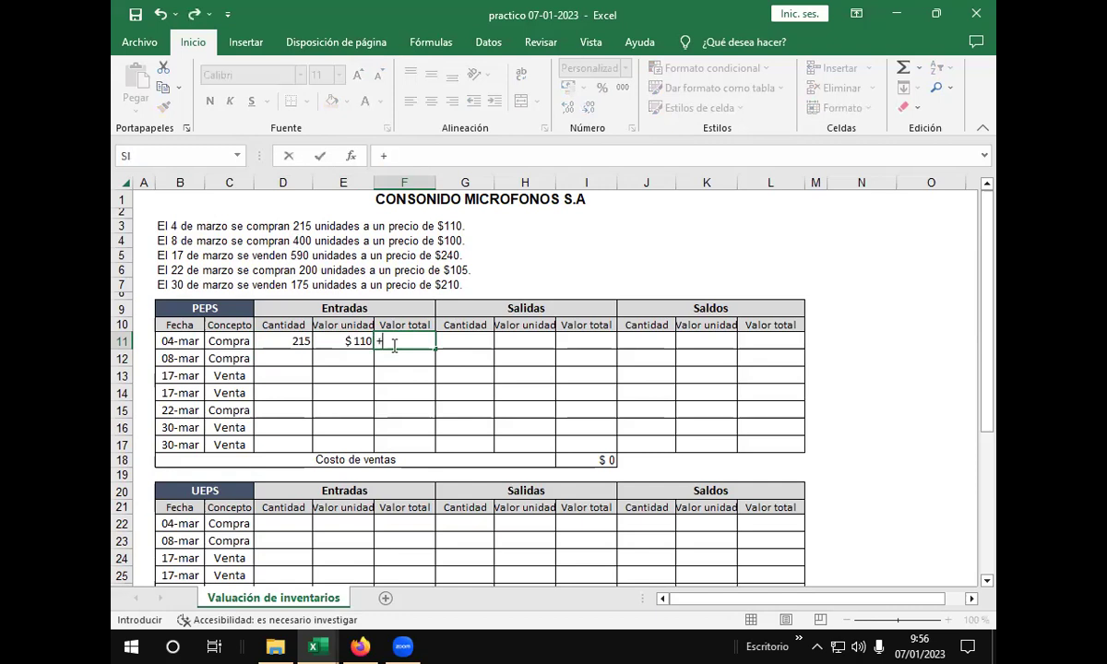
pyautogui.click(290, 343)
pyautogui.write('*')
pyautogui.click(333, 339)
pyautogui.press('Return')
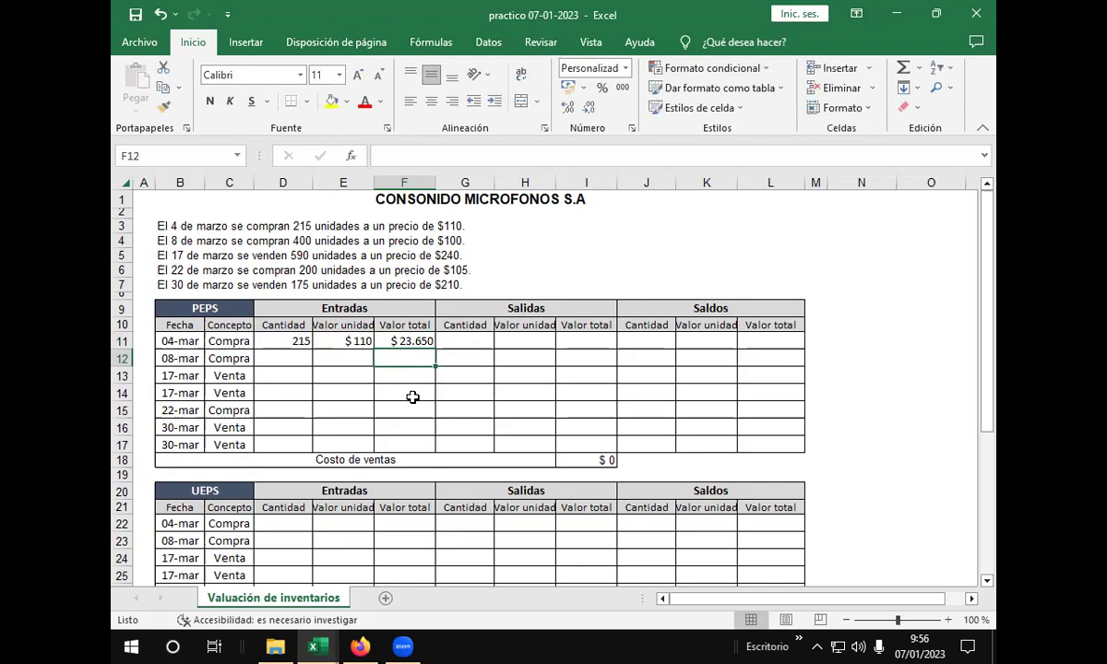
# Step: Fill in the 04-mar Saldos of the PEPS table with quantity 215 and unit value 110
pyautogui.click(650, 347)
pyautogui.write('215')
pyautogui.press('Tab')
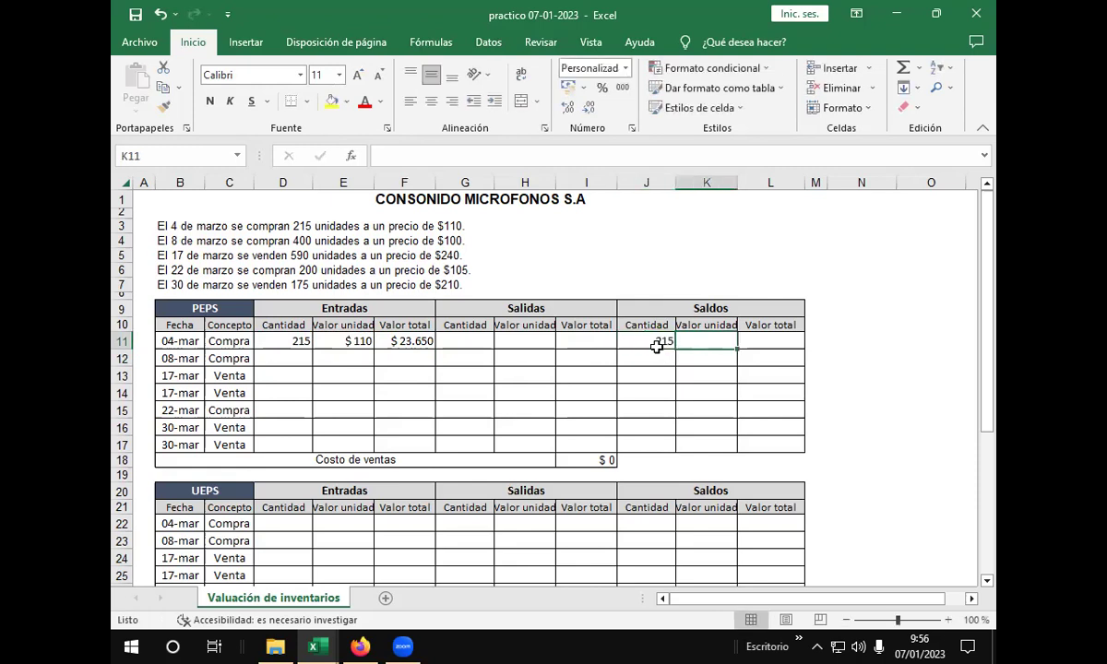
pyautogui.write('110')
pyautogui.press('Return')
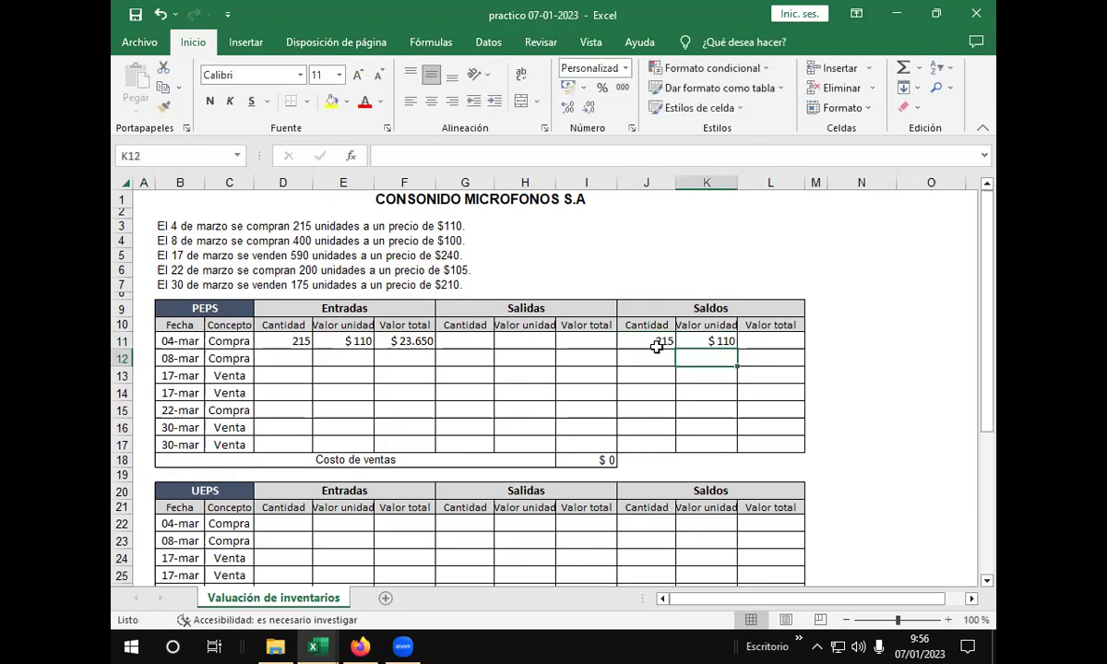
# Step: Calculate the 04-mar Saldos total value in L11 with the formula +J11*K11
pyautogui.click(742, 341)
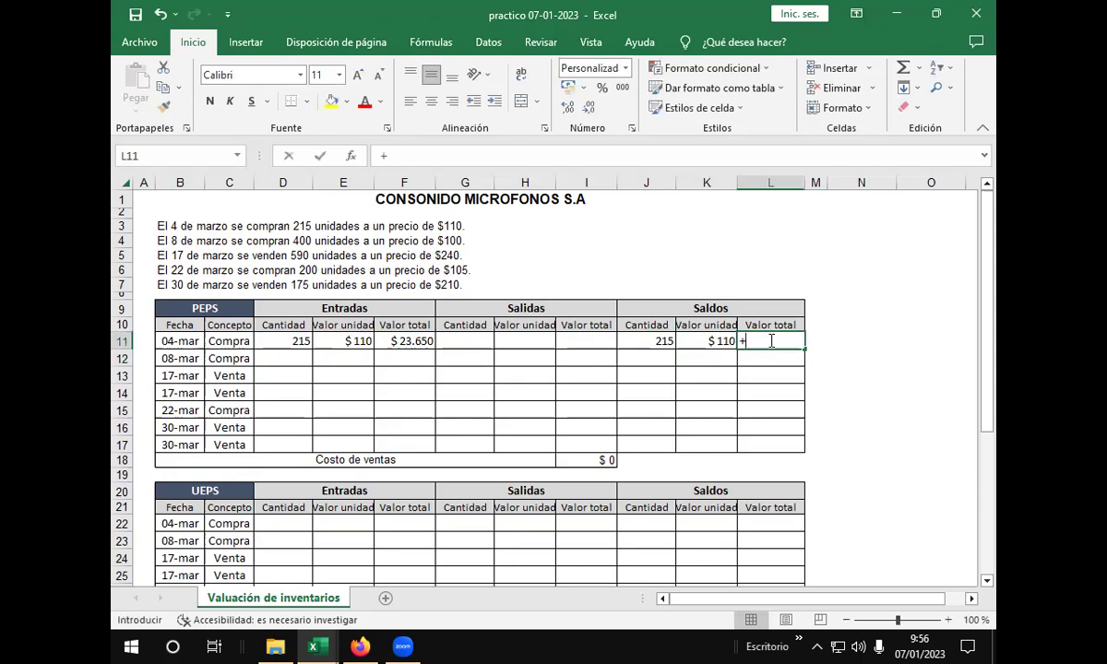
pyautogui.write('+')
pyautogui.click(638, 343)
pyautogui.write('*')
pyautogui.click(710, 342)
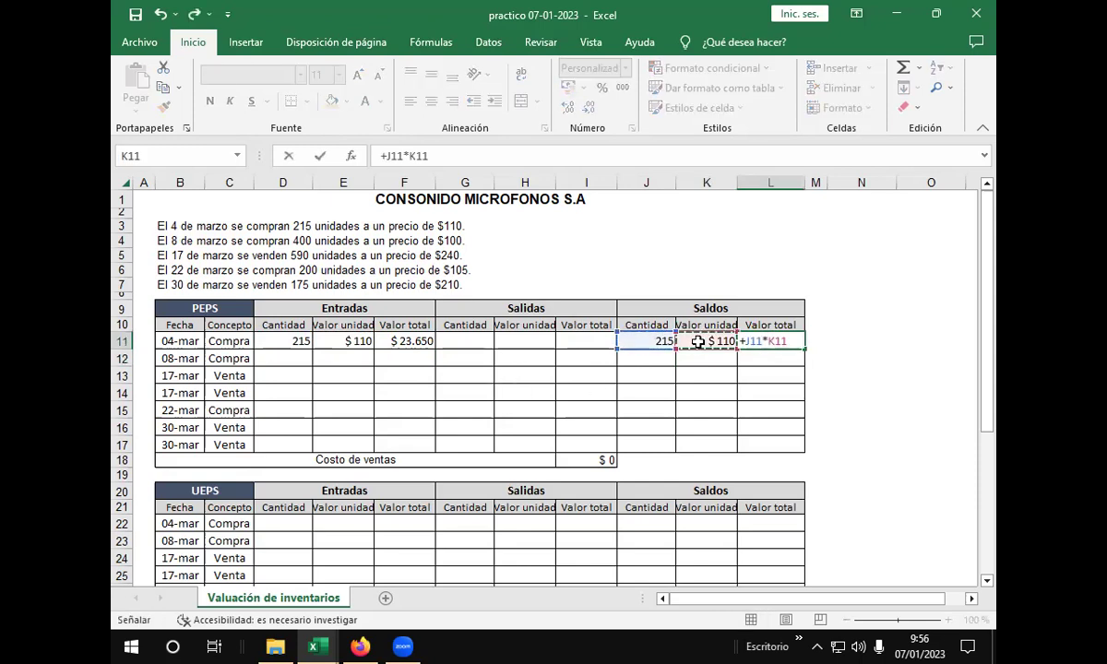
pyautogui.press('Return')
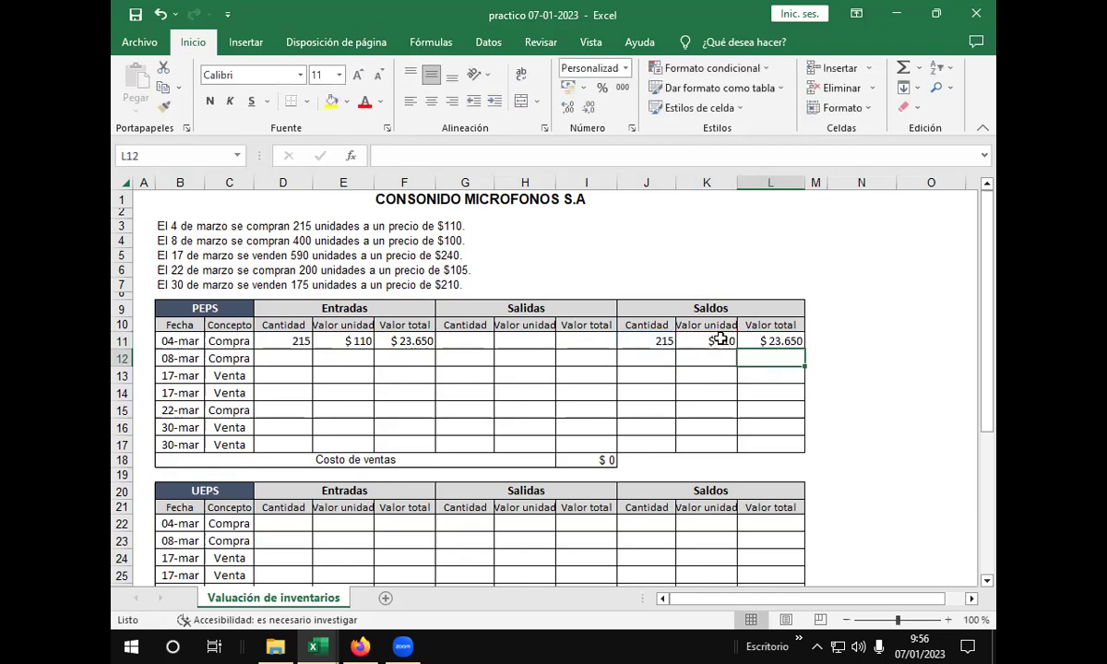
# Step: Examine the 04-mar Entradas total value formula in F11 and the quantity and unit value cells it references
pyautogui.click(297, 358)
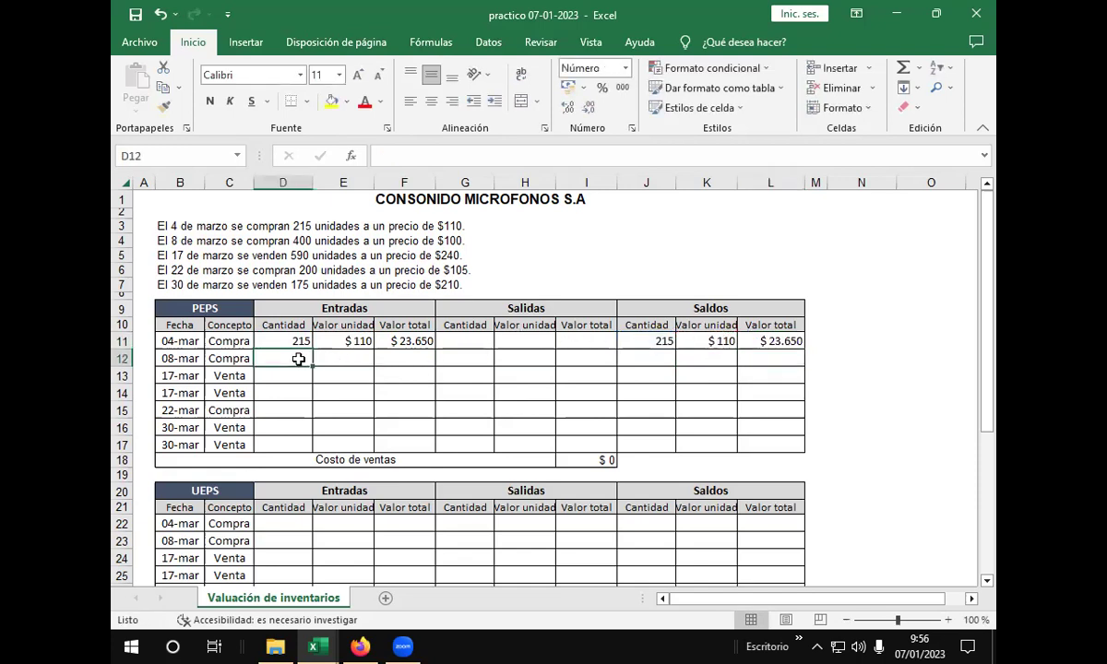
pyautogui.click(410, 340)
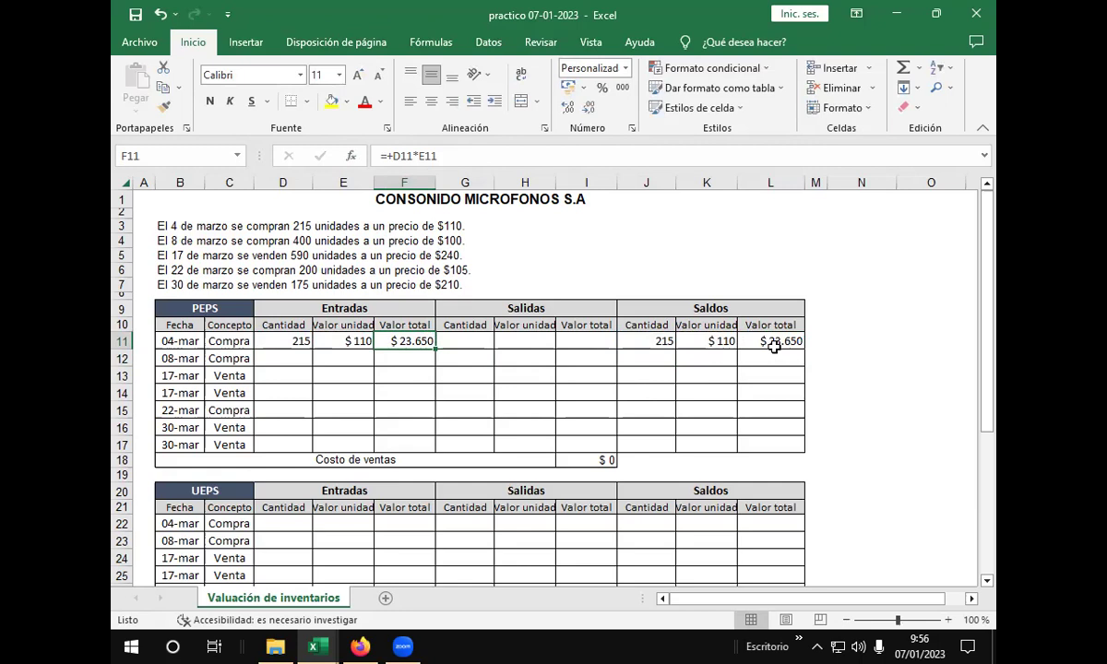
pyautogui.click(444, 157)
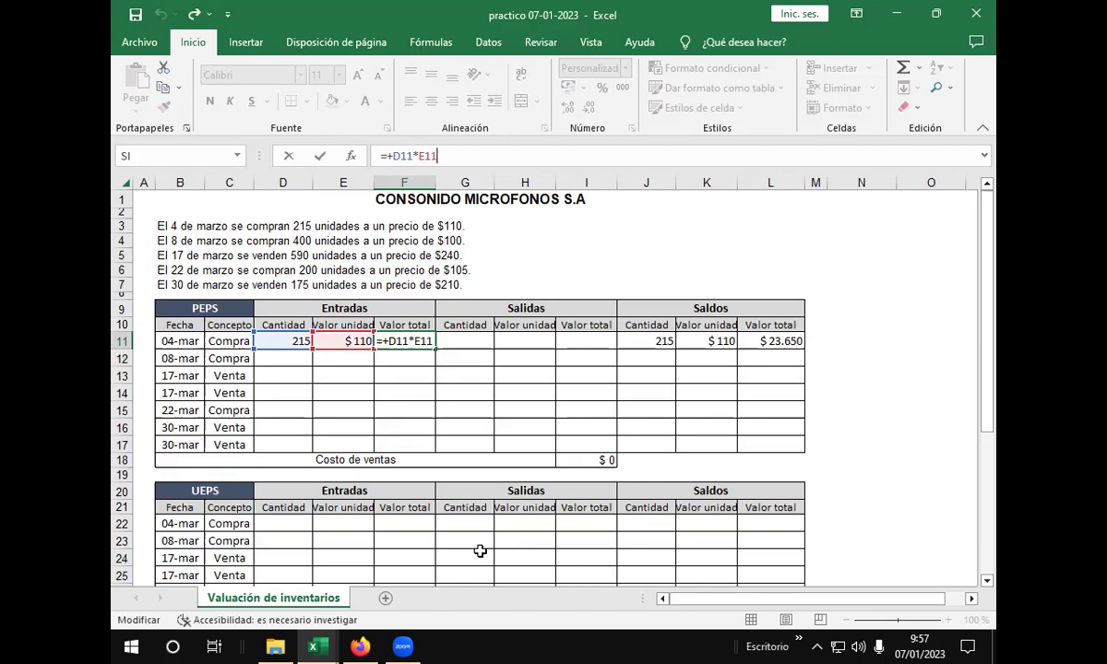
pyautogui.press('Return')
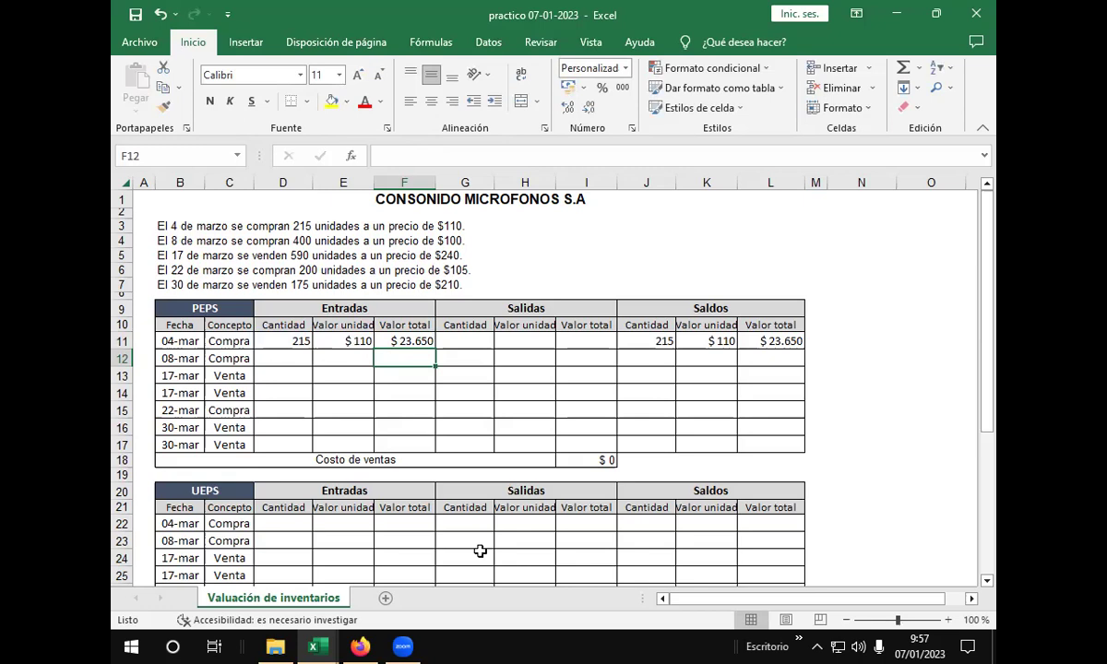
pyautogui.click(274, 343)
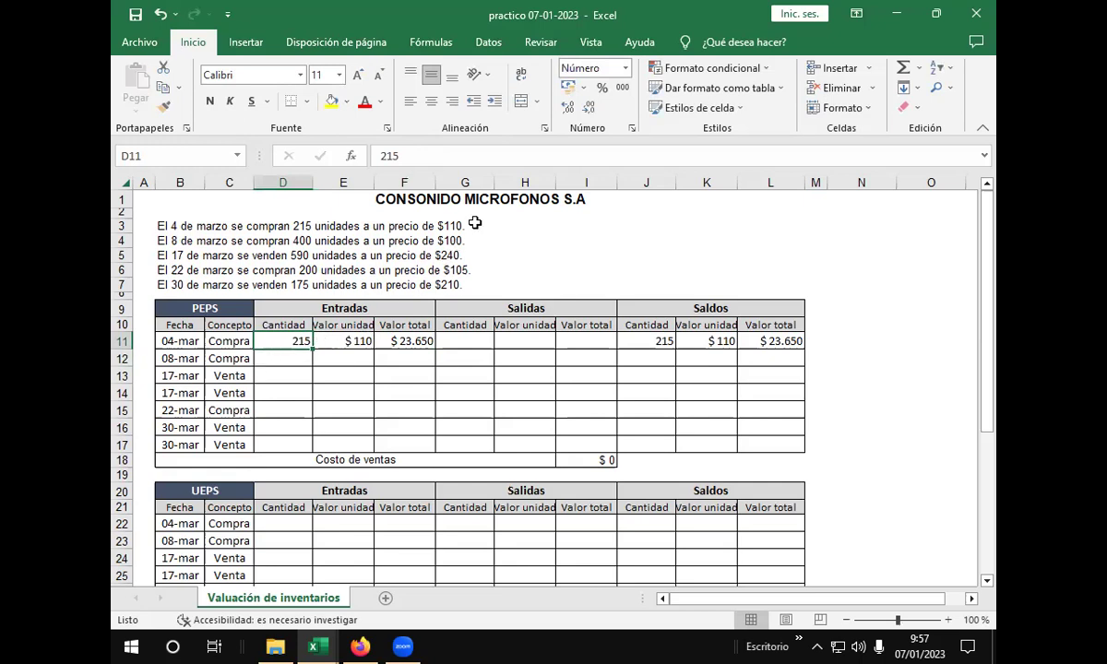
pyautogui.click(420, 335)
pyautogui.click(469, 156)
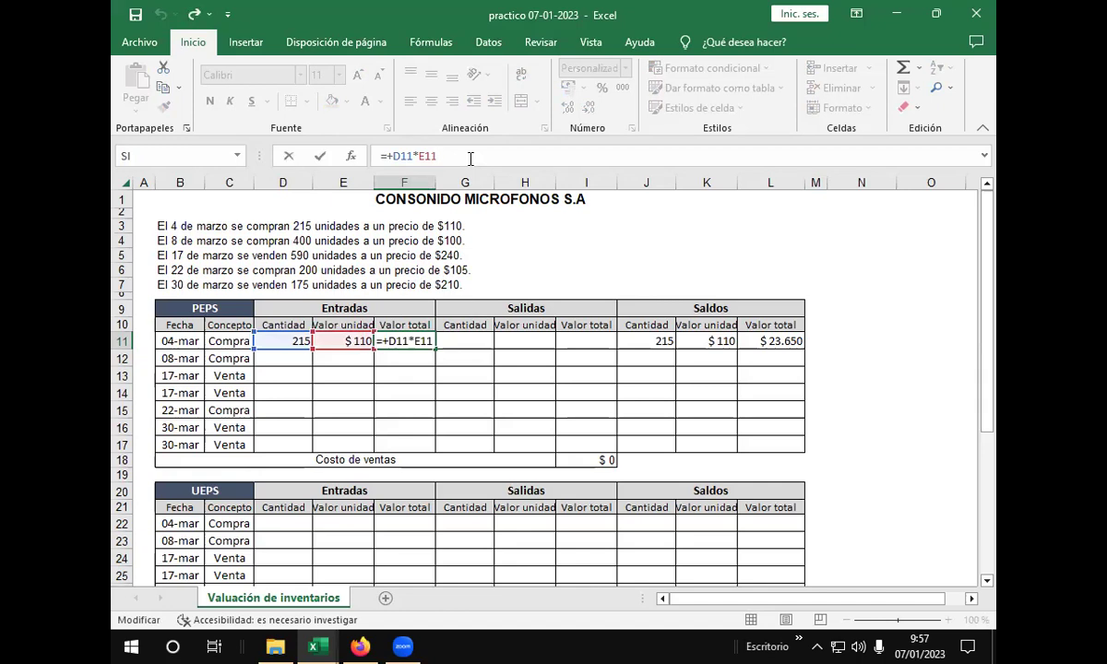
pyautogui.press('Return')
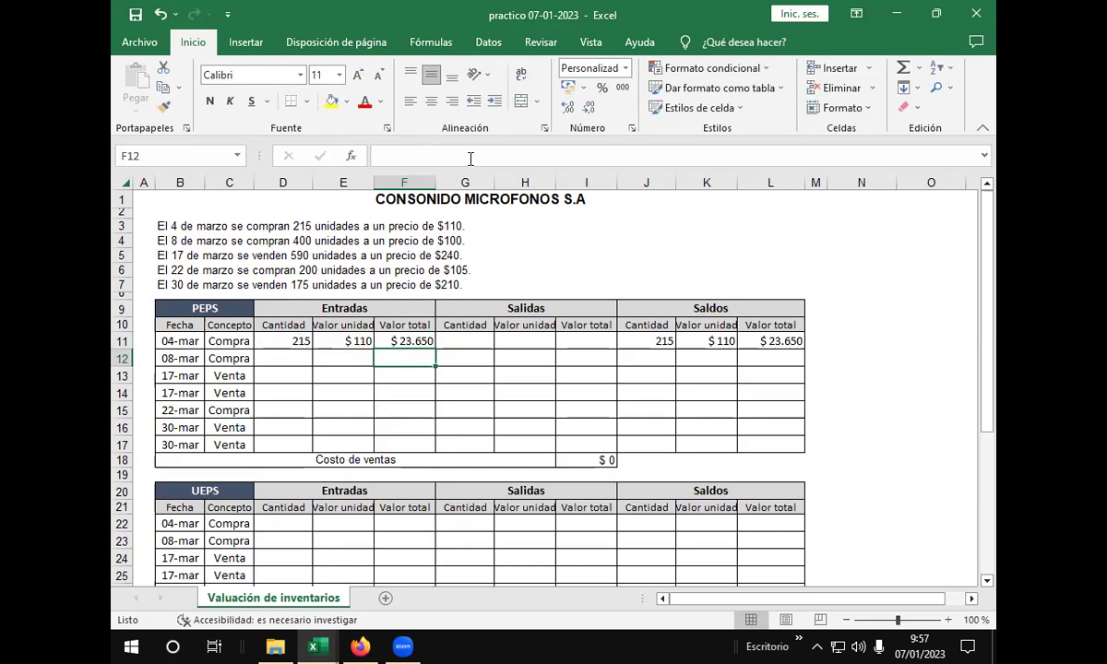
# Step: Enter the 08-mar purchase under Entradas in the PEPS table, with quantity 400 and unit value 100
pyautogui.click(295, 355)
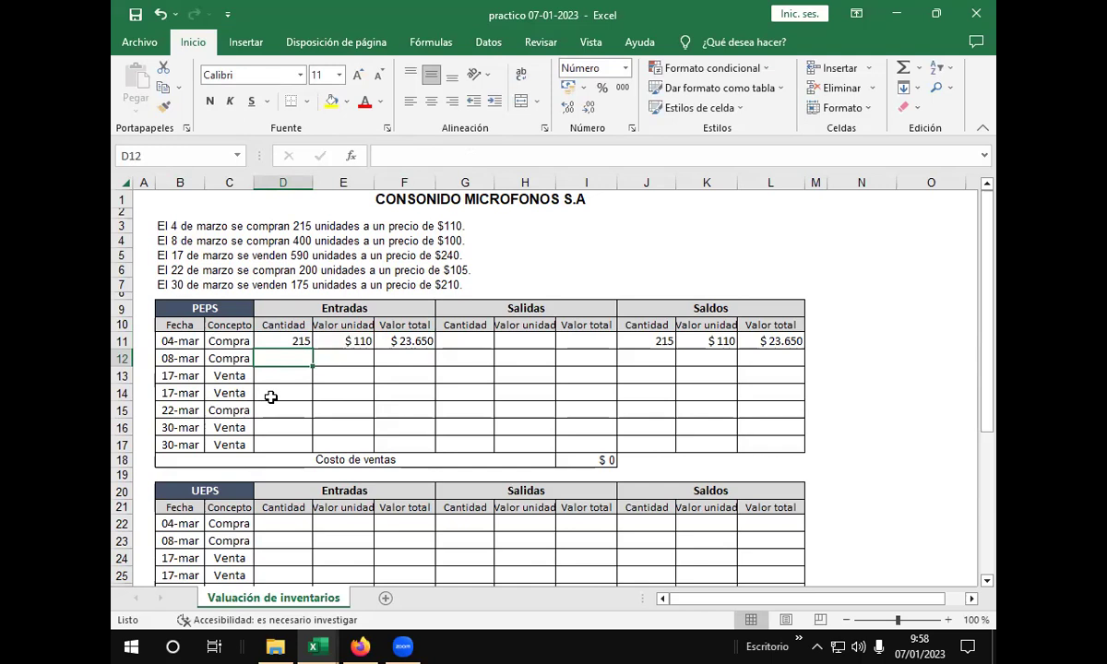
pyautogui.write('400')
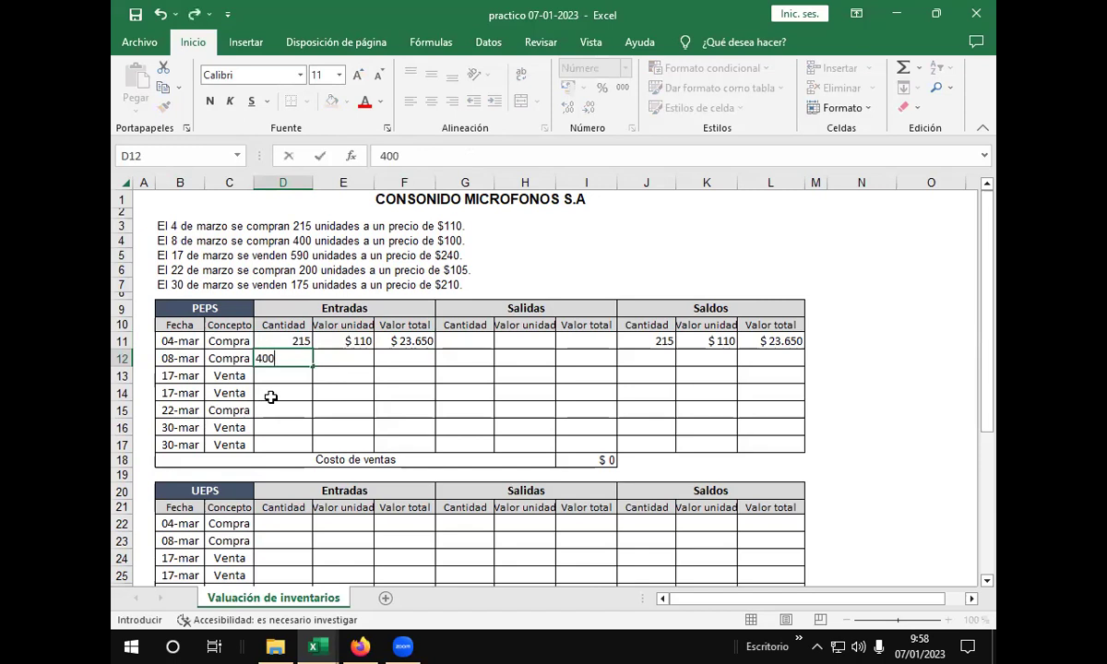
pyautogui.press('Tab')
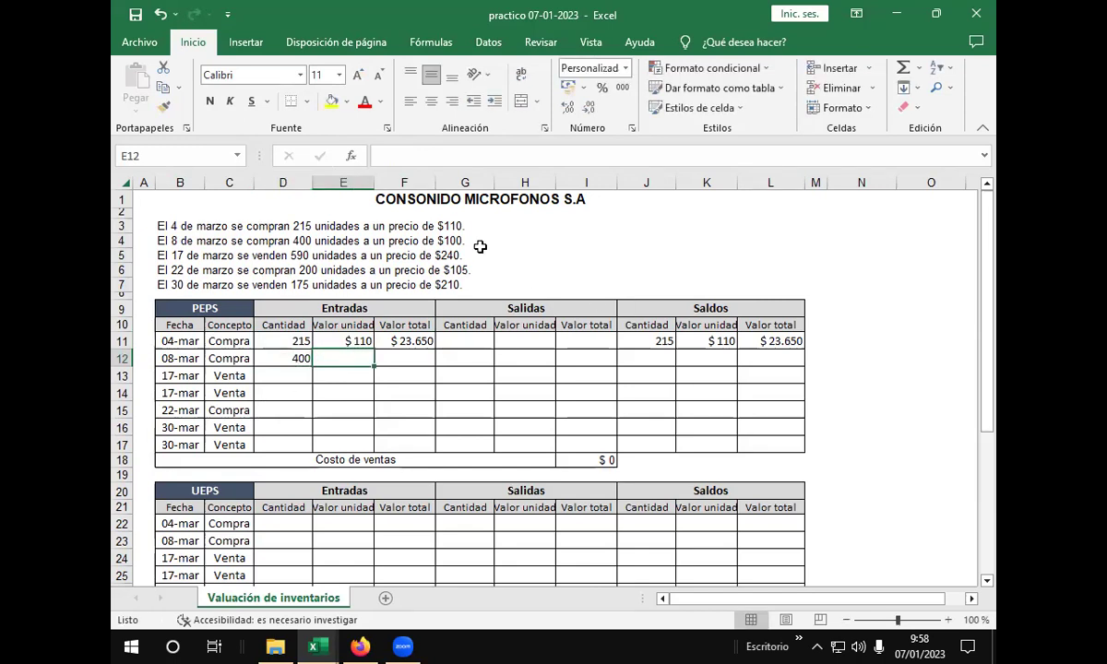
pyautogui.write('100')
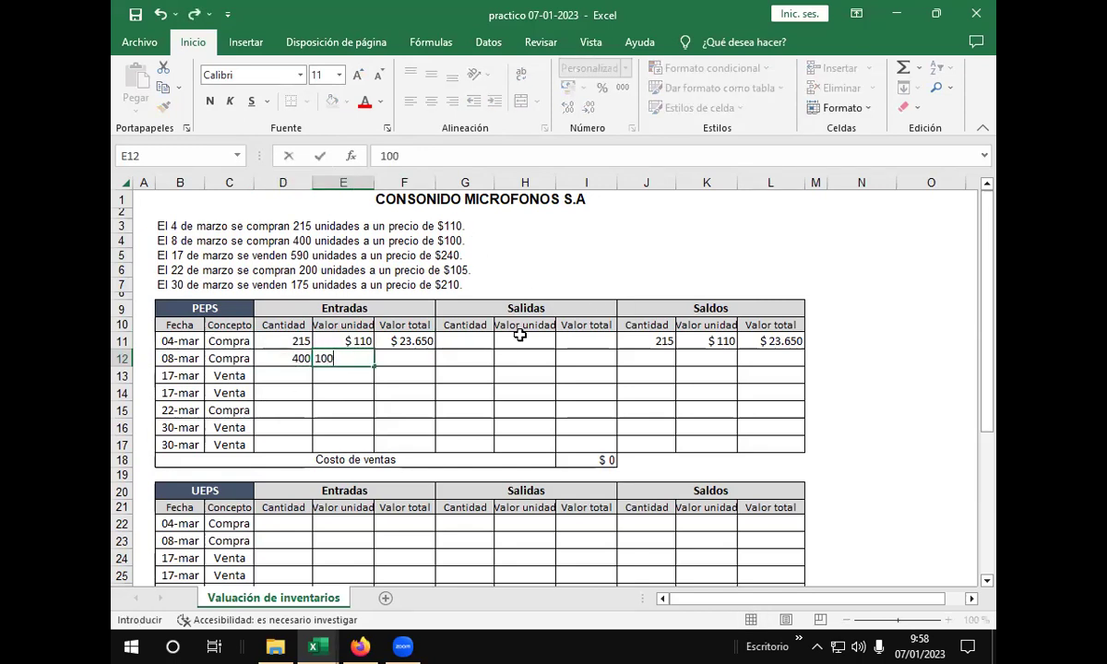
# Step: Calculate the 08-mar Entradas total value in F12 with the formula +D12*E12
pyautogui.press('Tab')
pyautogui.write('+')
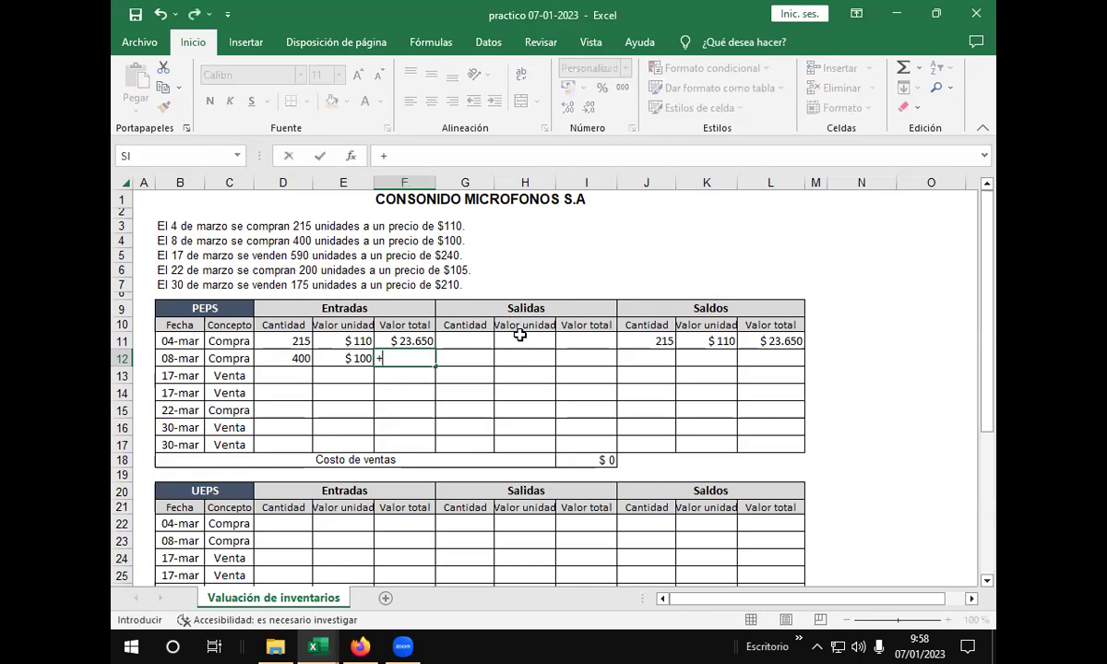
pyautogui.click(287, 356)
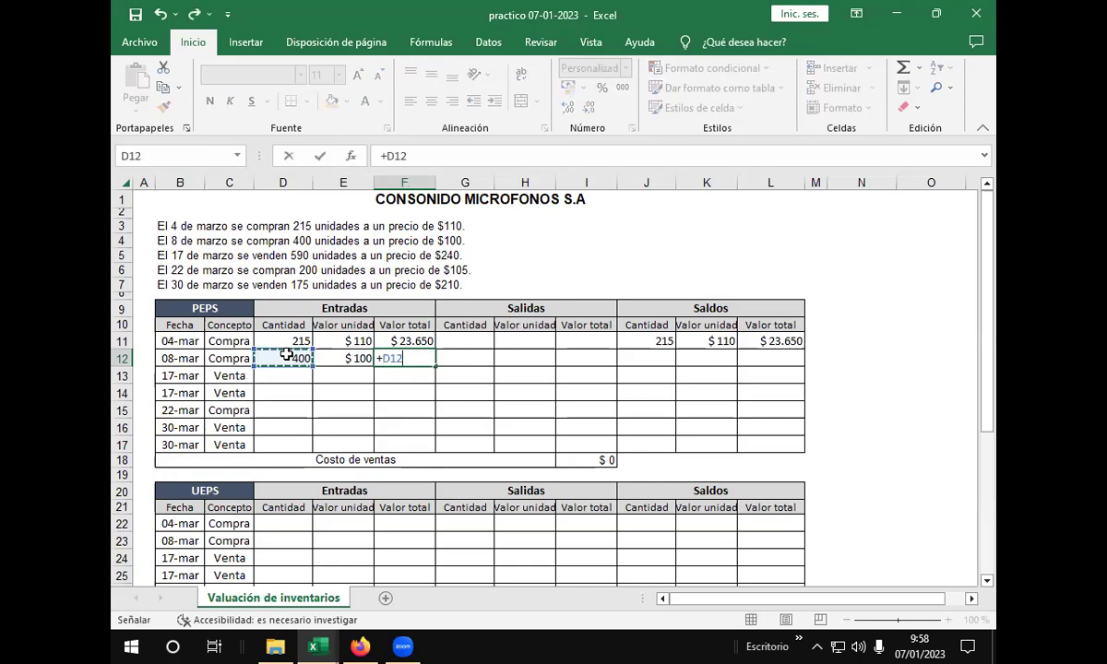
pyautogui.write('*')
pyautogui.click(329, 359)
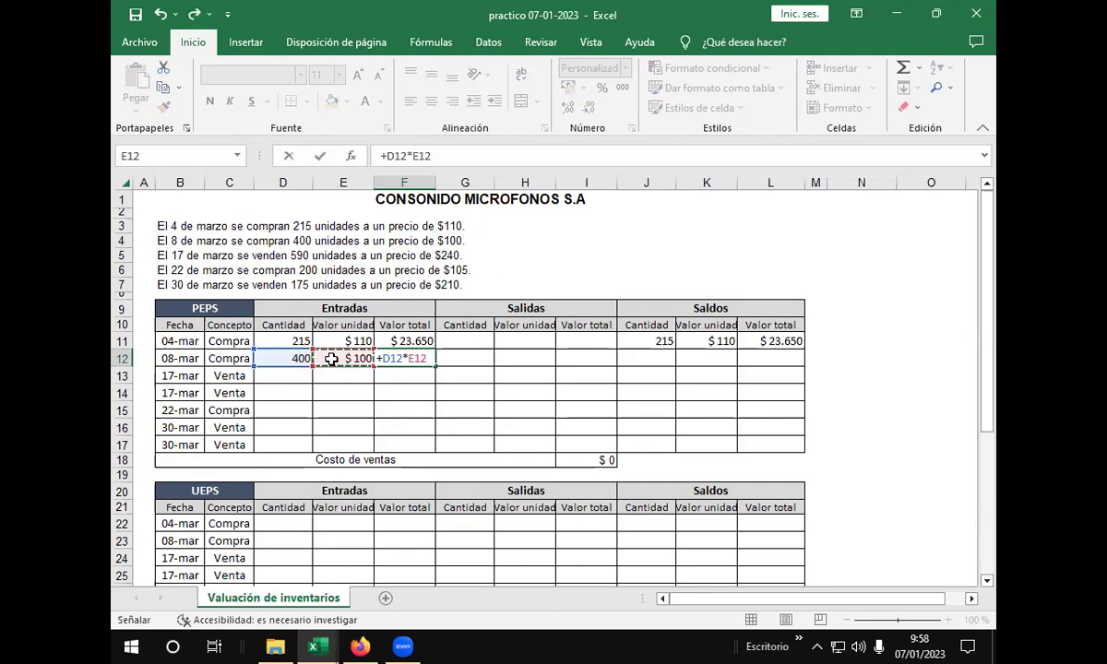
pyautogui.click(454, 157)
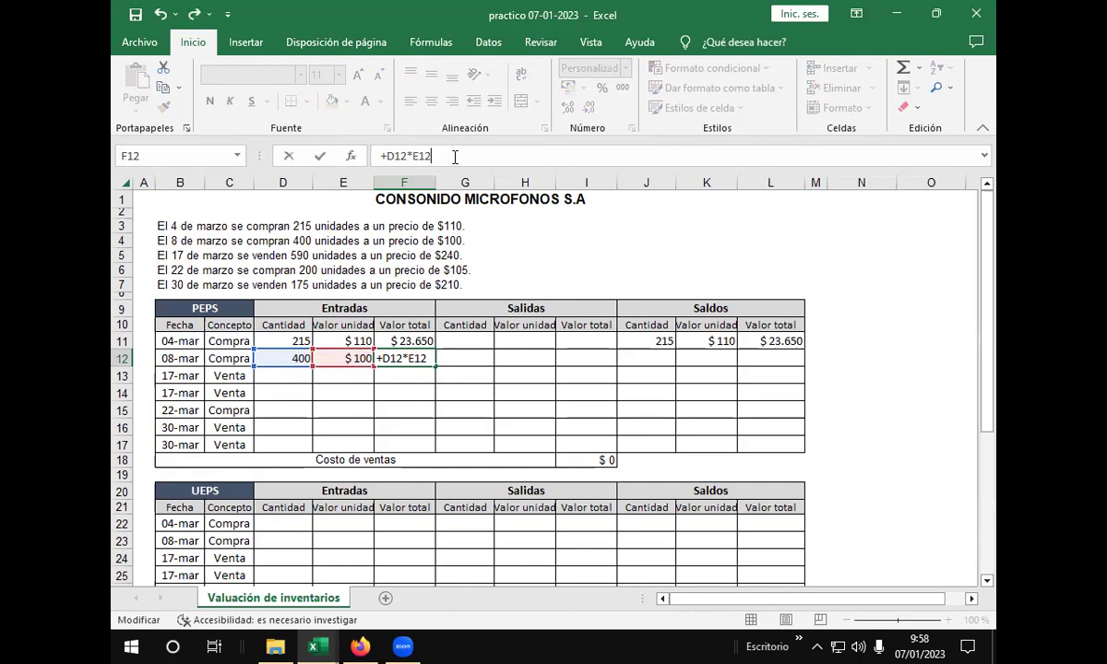
pyautogui.press('Return')
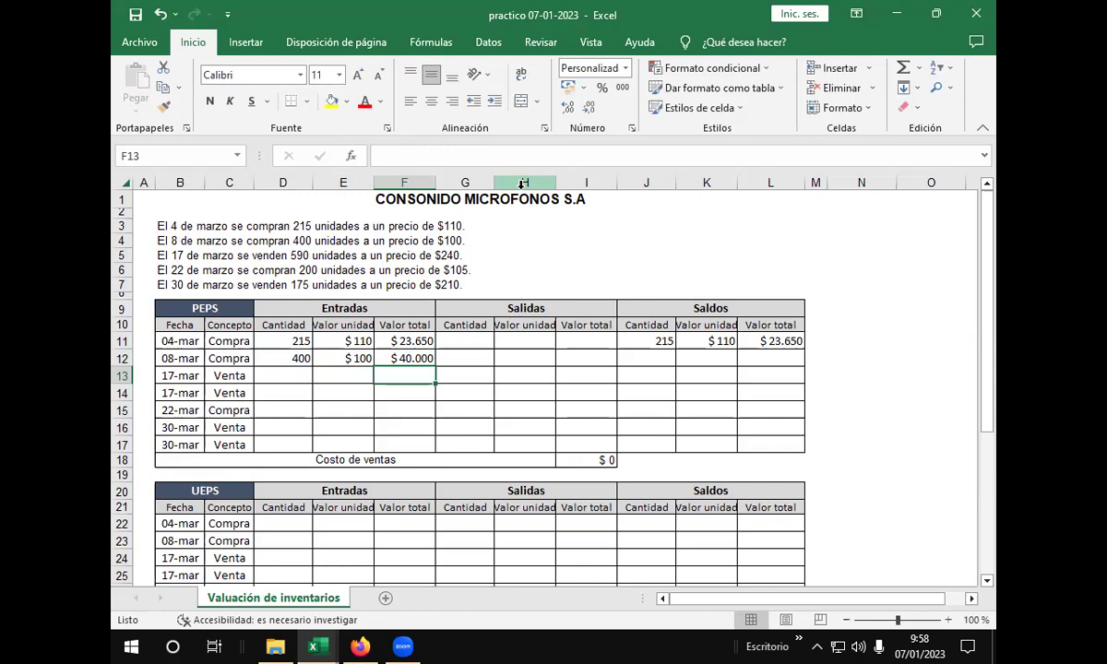
# Step: Fill in the 08-mar Saldos of the PEPS table with quantity 400 and unit value 100
pyautogui.click(649, 358)
pyautogui.write('400')
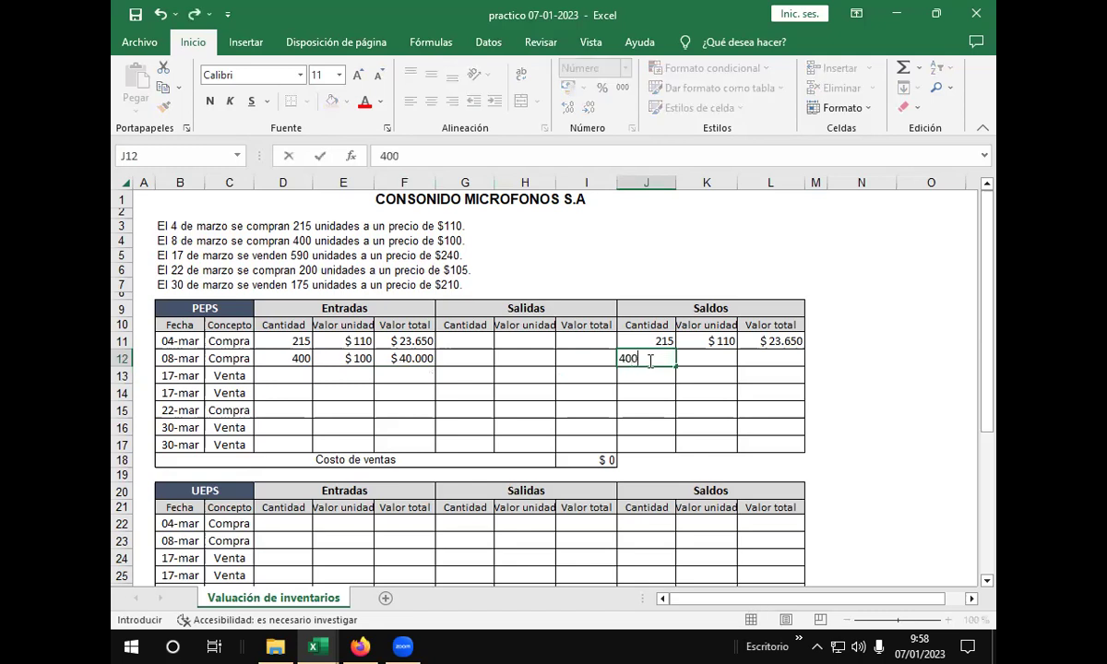
pyautogui.press('Tab')
pyautogui.write('100')
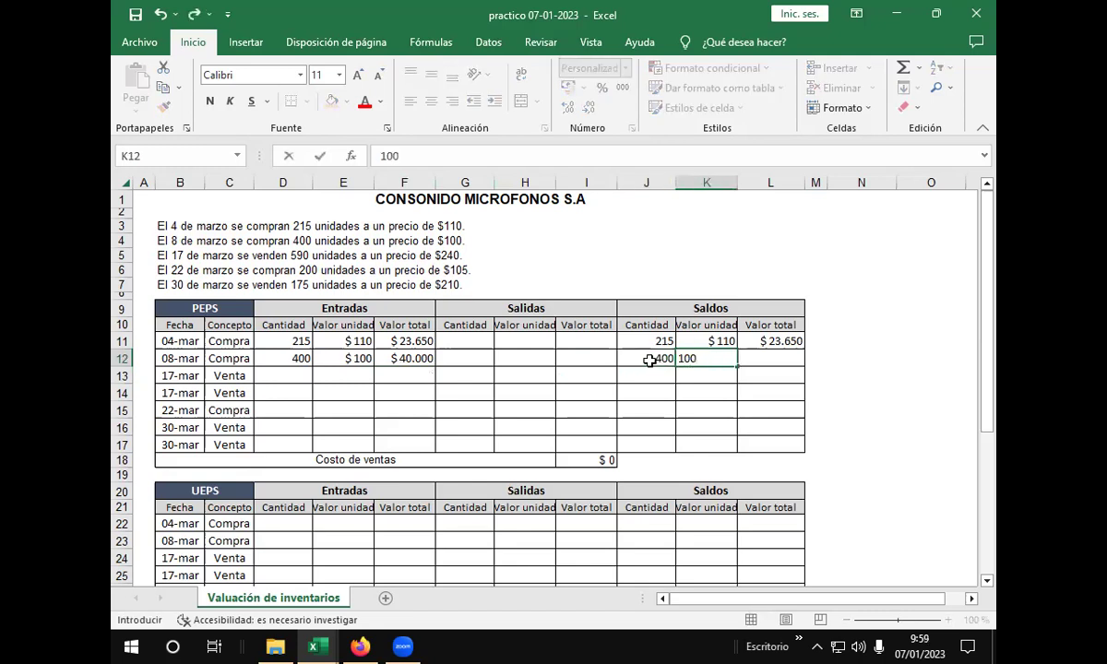
# Step: Calculate the 08-mar Saldos total value in L12 with the formula +J12*K12 and check the formula
pyautogui.press('Tab')
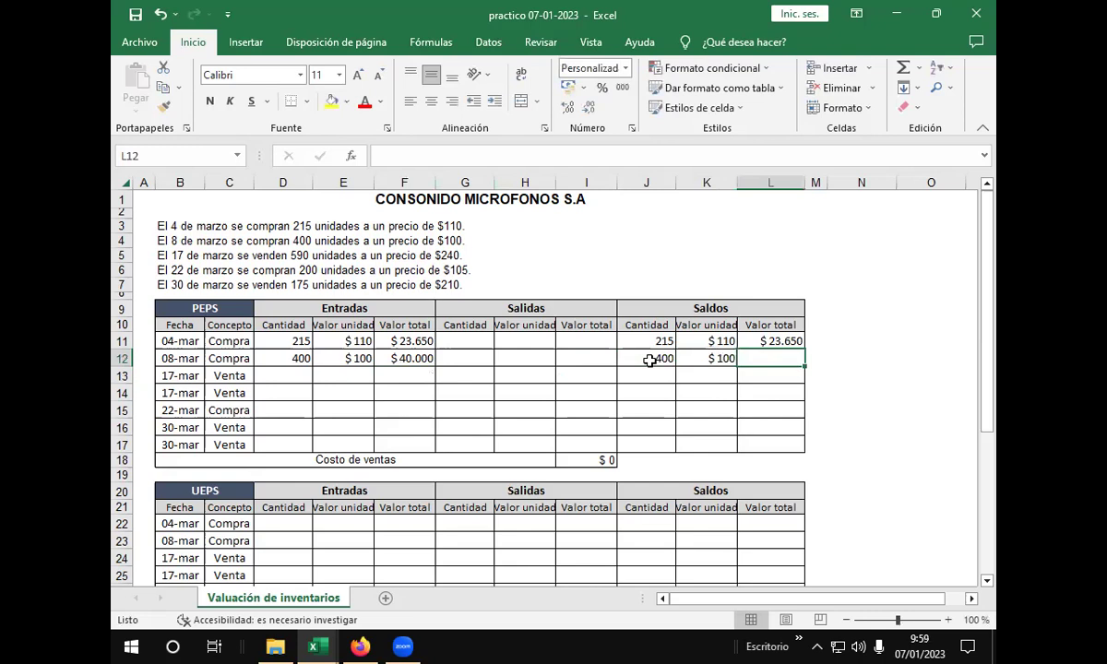
pyautogui.write('+')
pyautogui.click(649, 359)
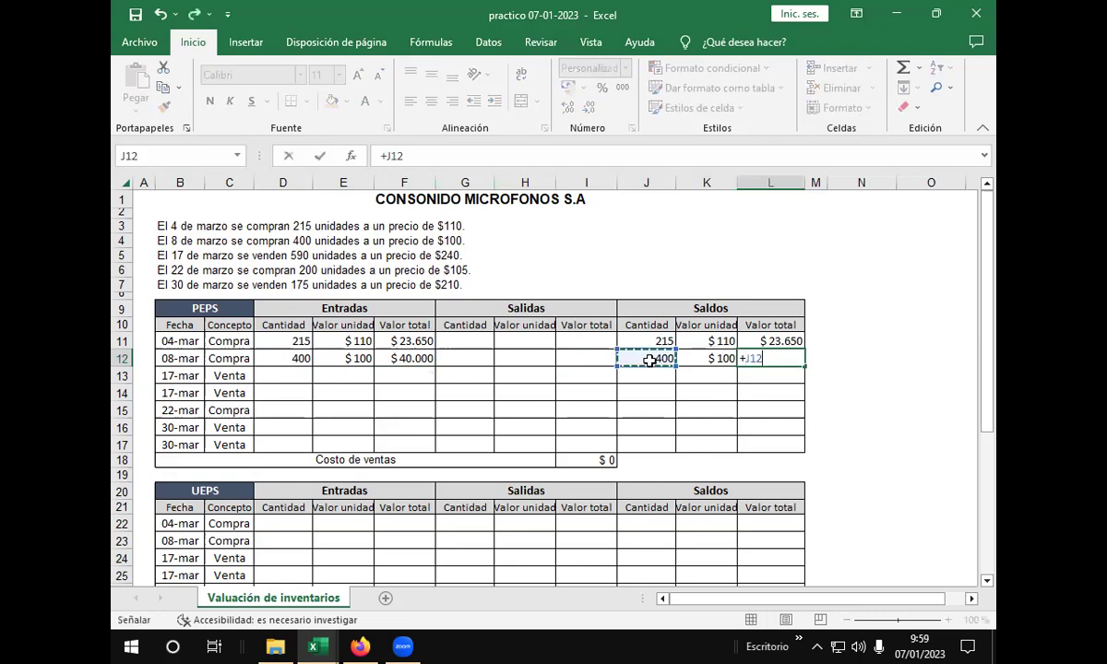
pyautogui.write('*')
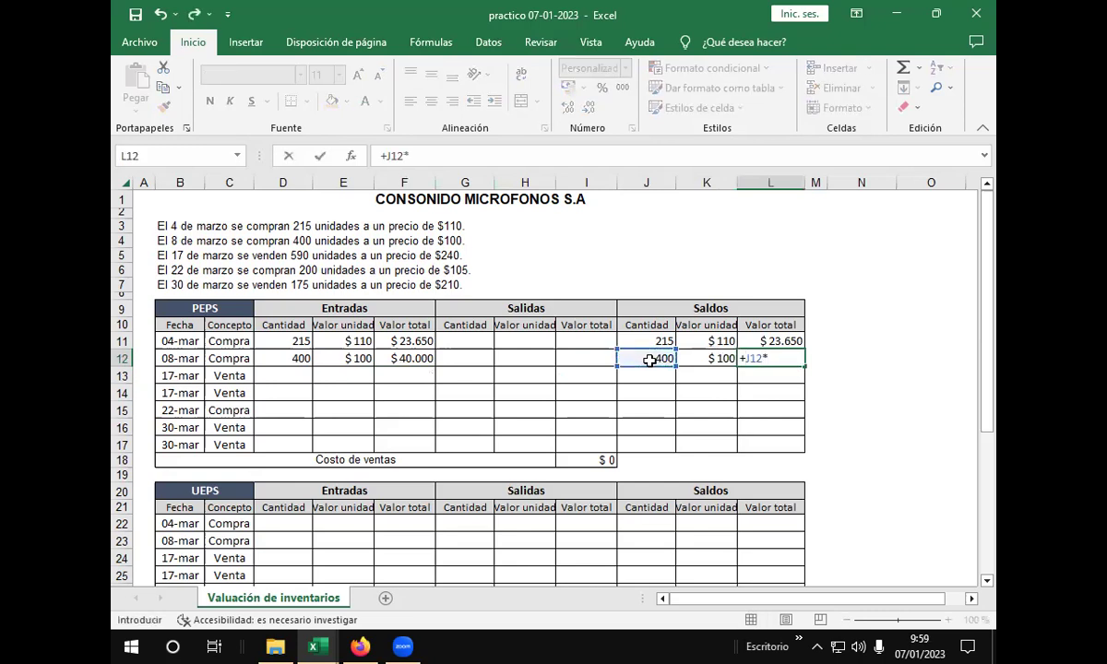
pyautogui.click(712, 360)
pyautogui.press('Return')
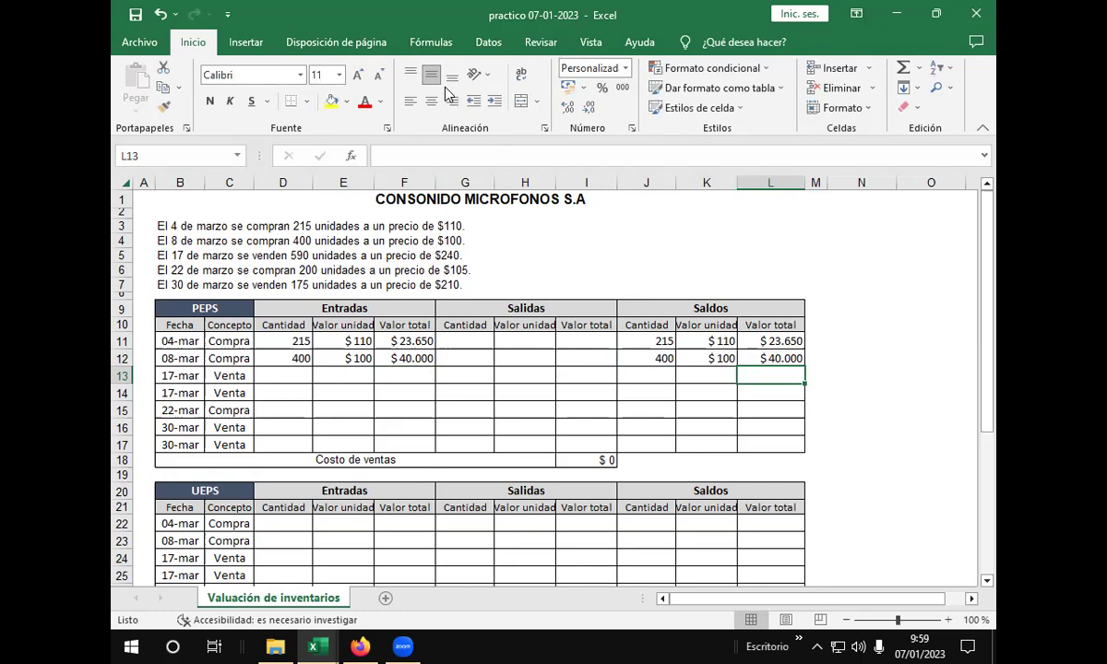
pyautogui.click(770, 359)
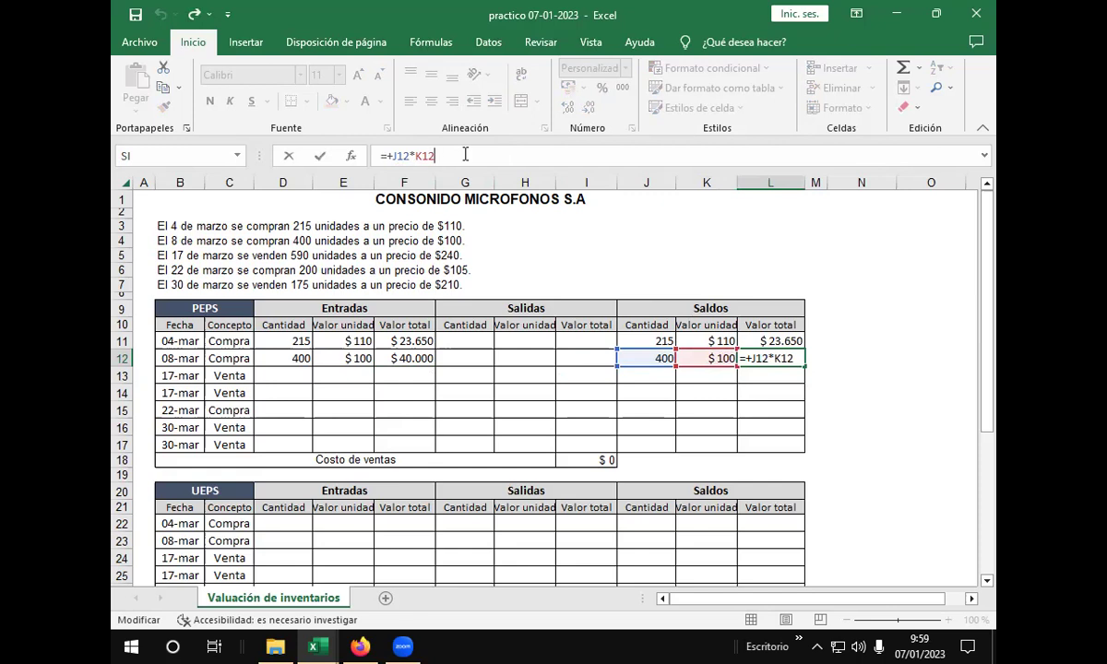
pyautogui.press('Return')
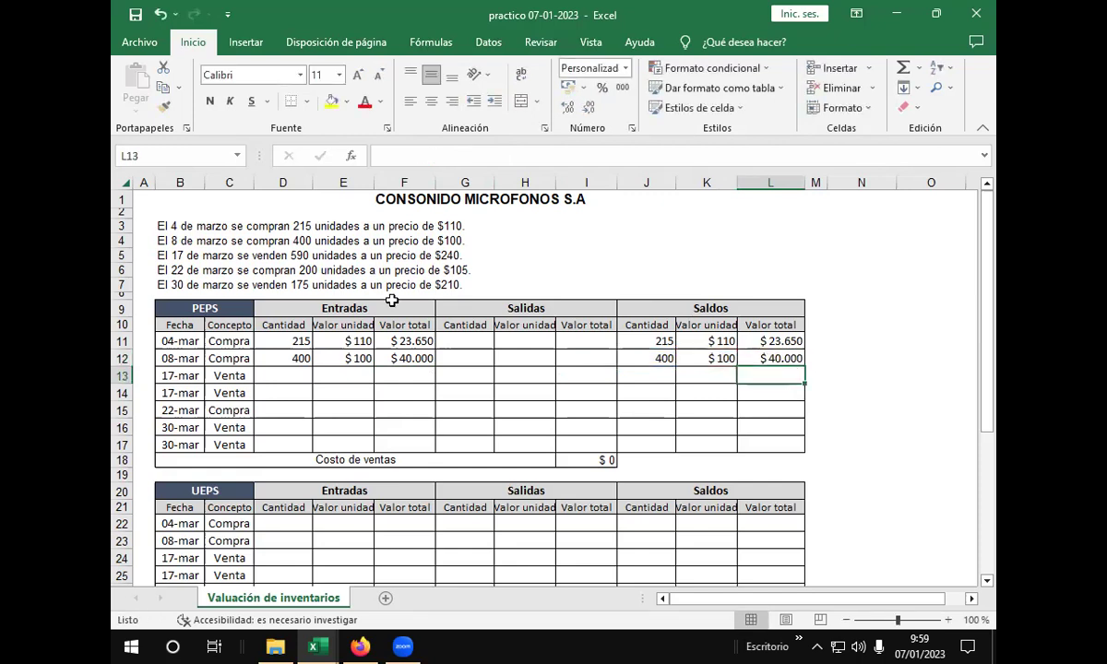
# Step: Enter the first 17-mar sale line under Salidas in the PEPS table, with quantity 215 and unit value 110
pyautogui.click(486, 369)
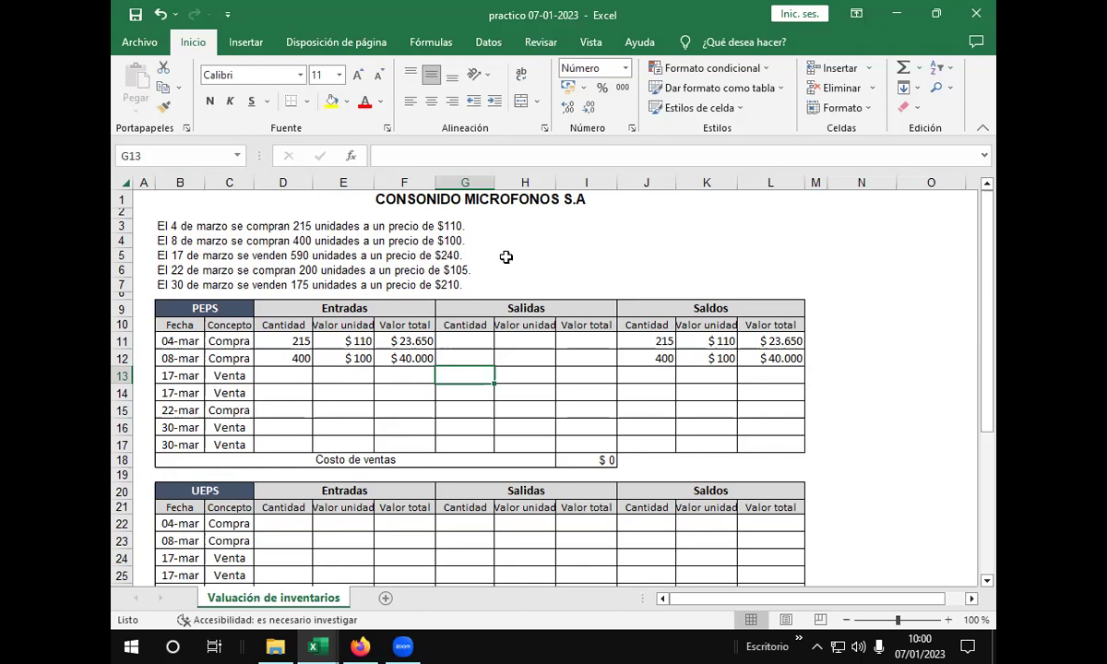
pyautogui.write('215')
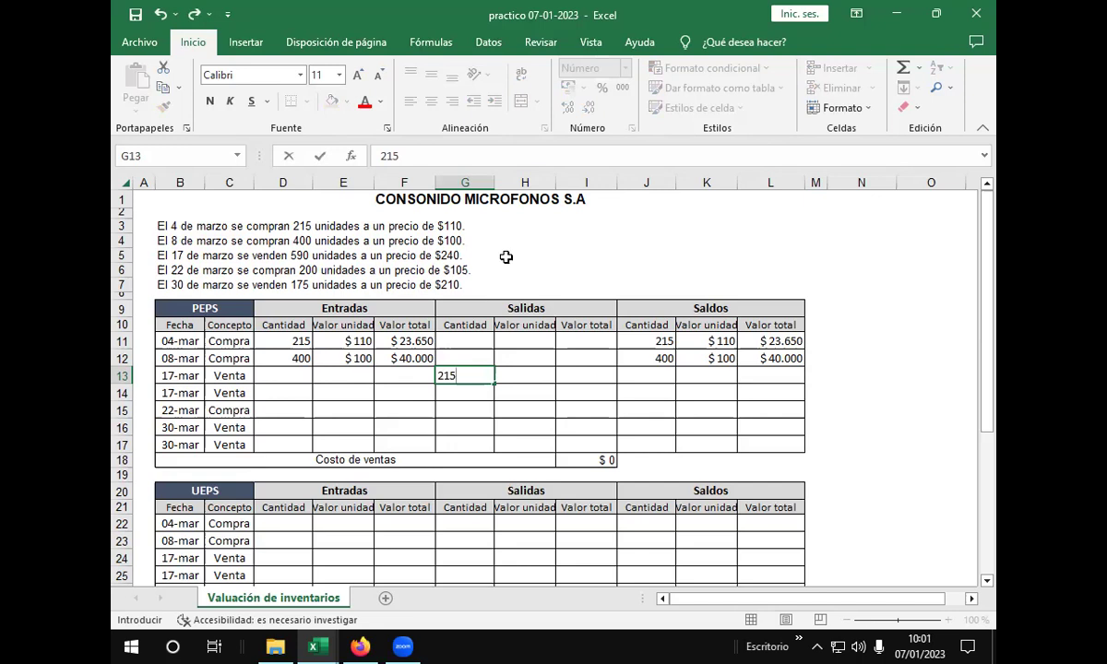
pyautogui.click(520, 372)
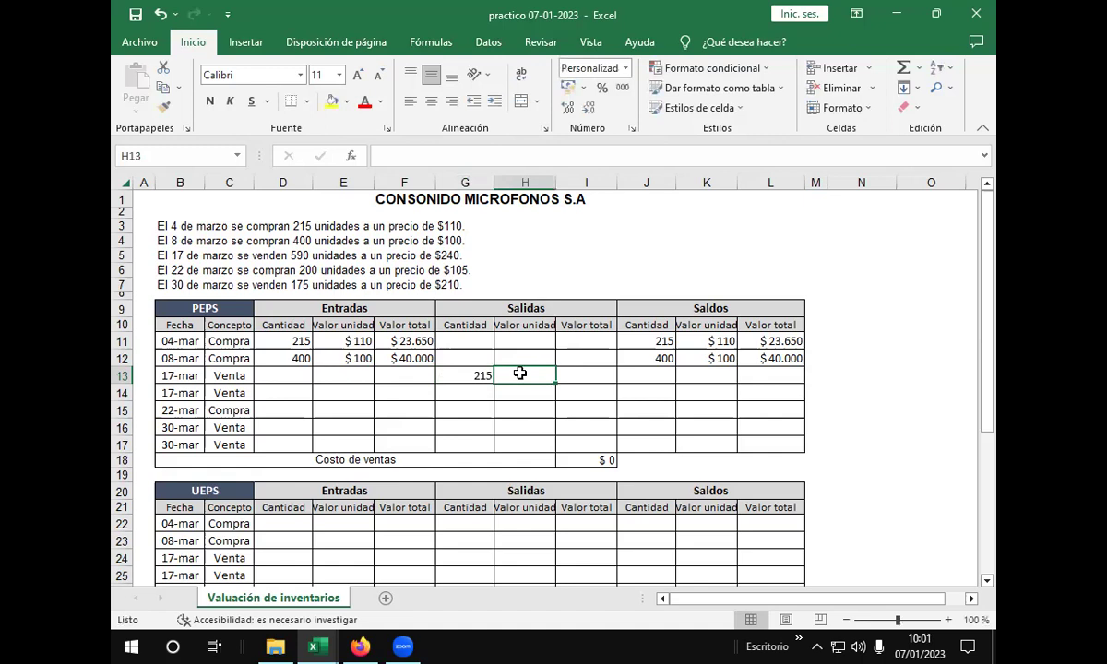
pyautogui.write('110')
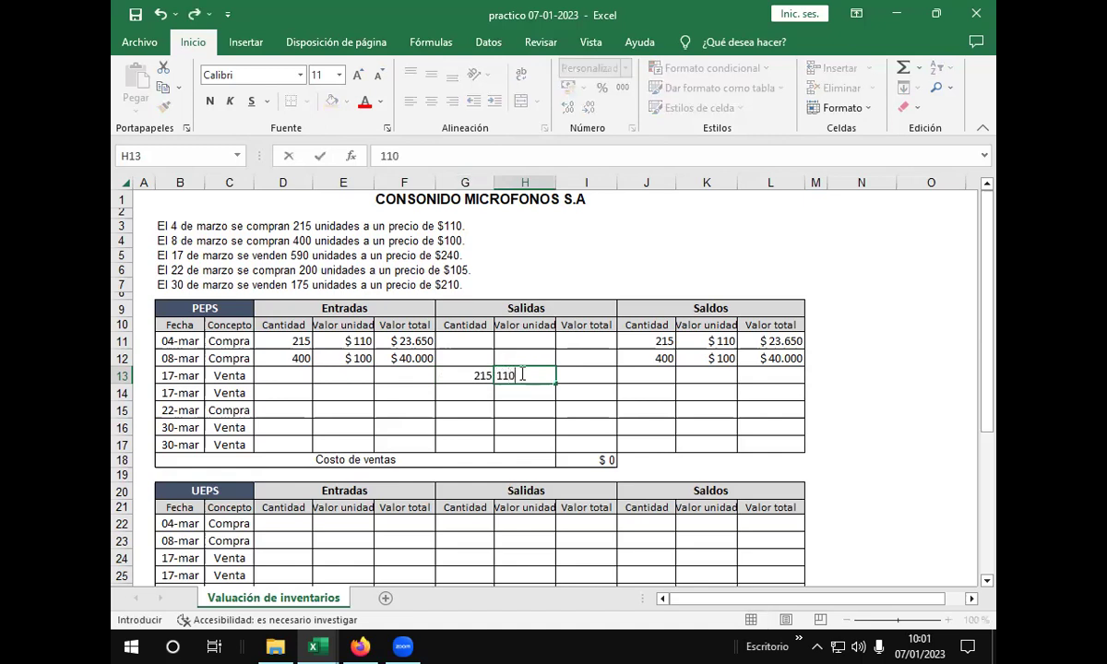
pyautogui.press('Return')
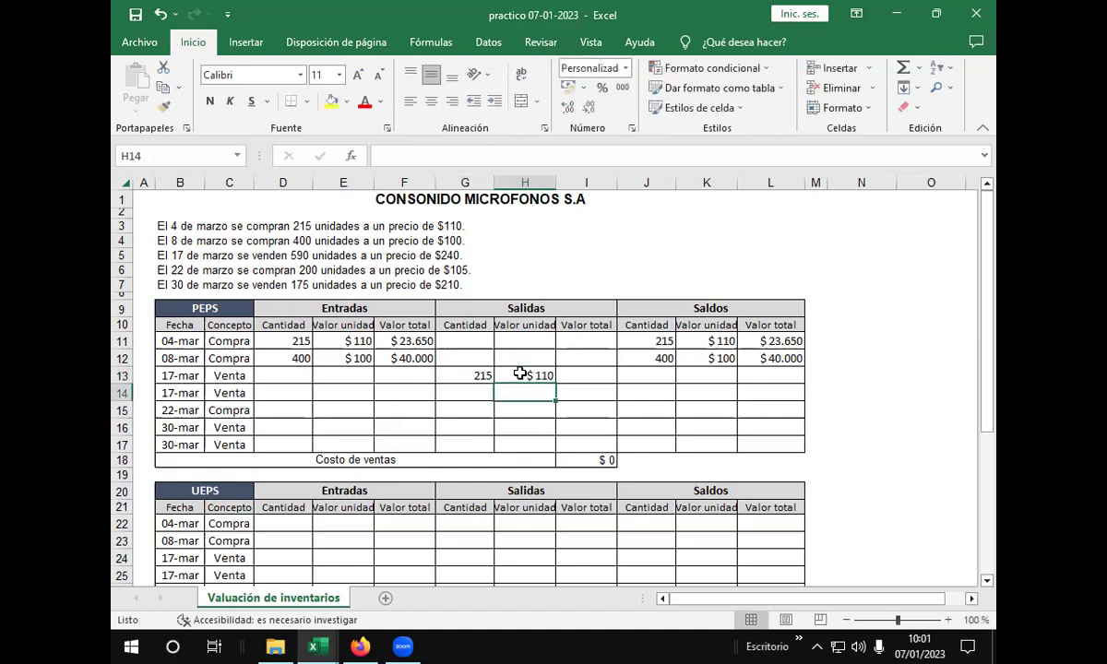
# Step: Calculate the first 17-mar Salidas total value in I13 with the formula +G13*H13
pyautogui.click(602, 372)
pyautogui.write('+')
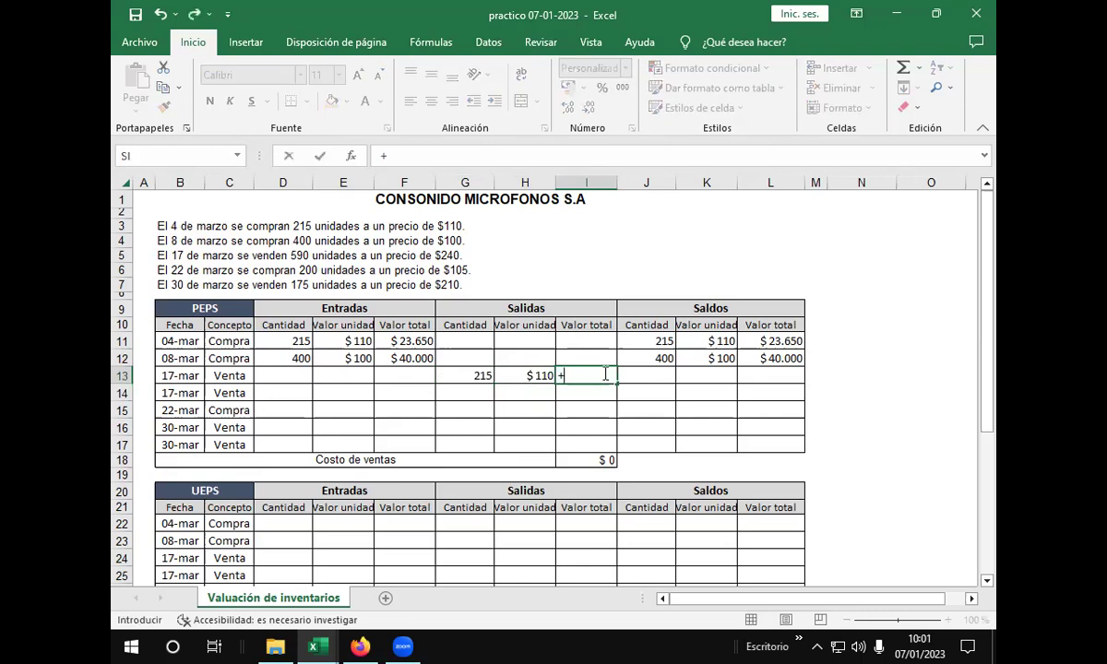
pyautogui.click(471, 369)
pyautogui.write('*')
pyautogui.click(520, 380)
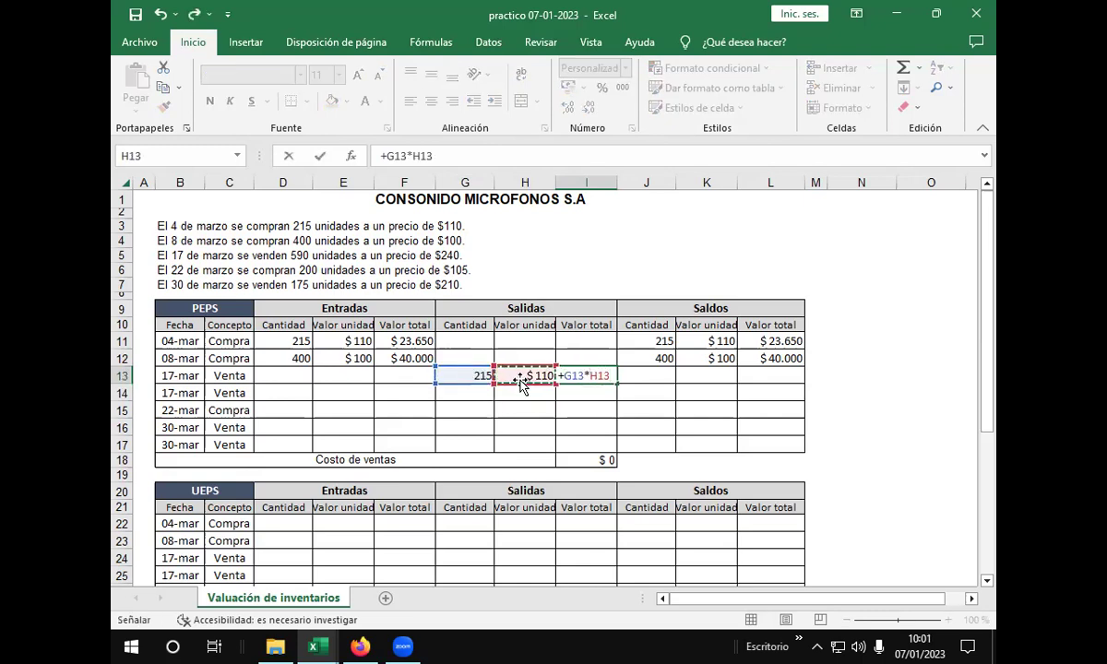
pyautogui.press('Return')
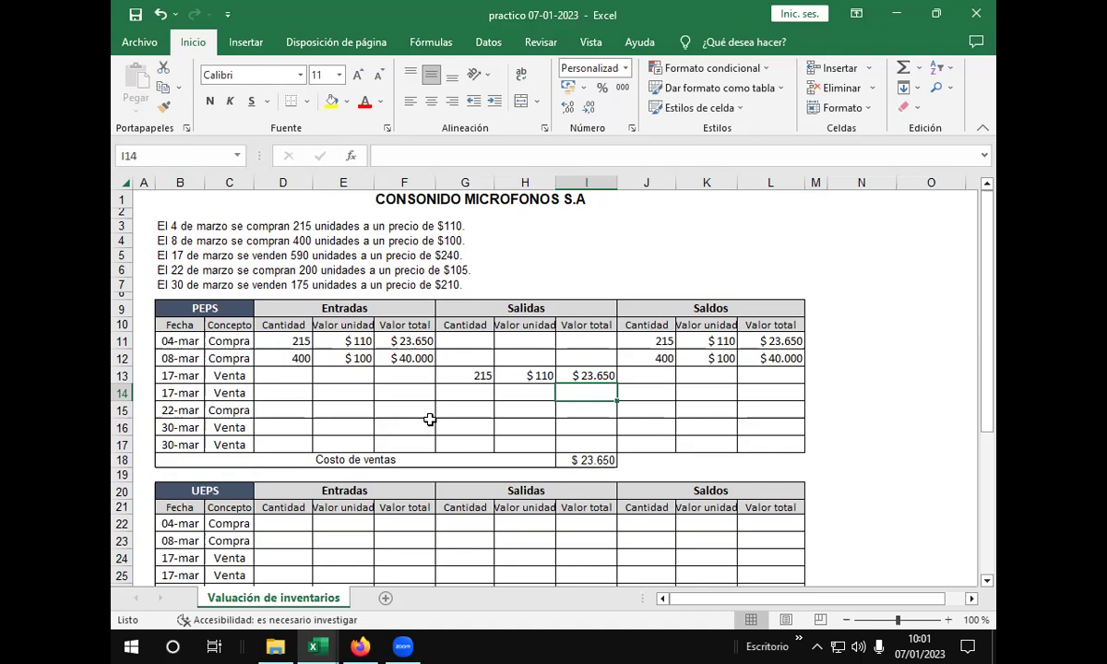
# Step: Calculate the second 17-mar Salidas quantity in G14 with the formula +590-215 and check the formula
pyautogui.click(461, 392)
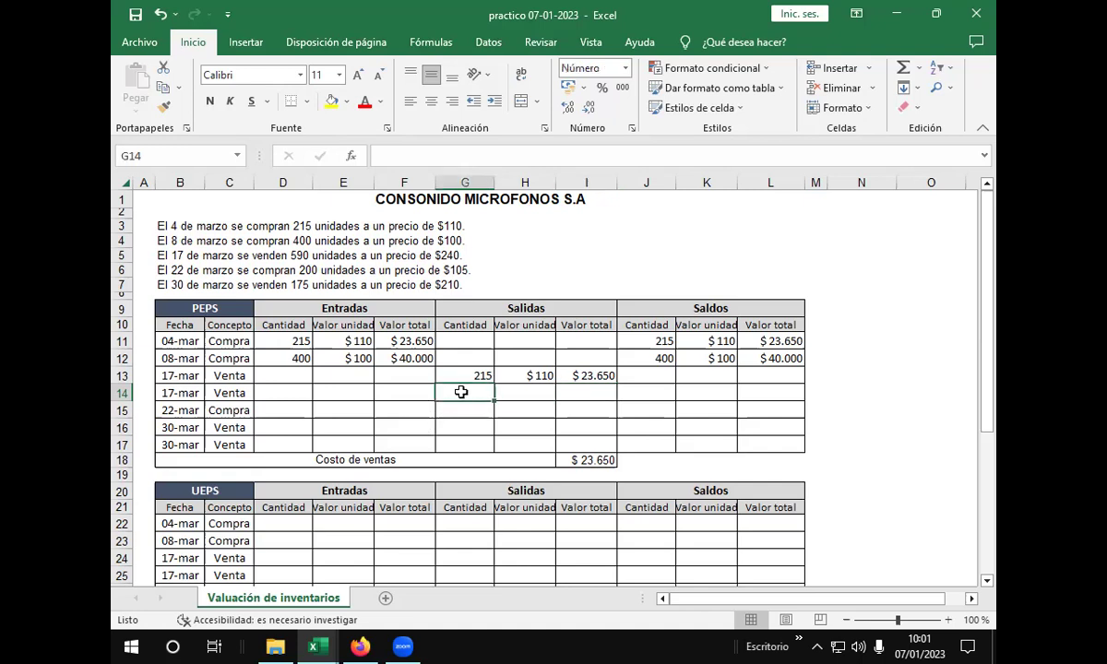
pyautogui.write('+590')
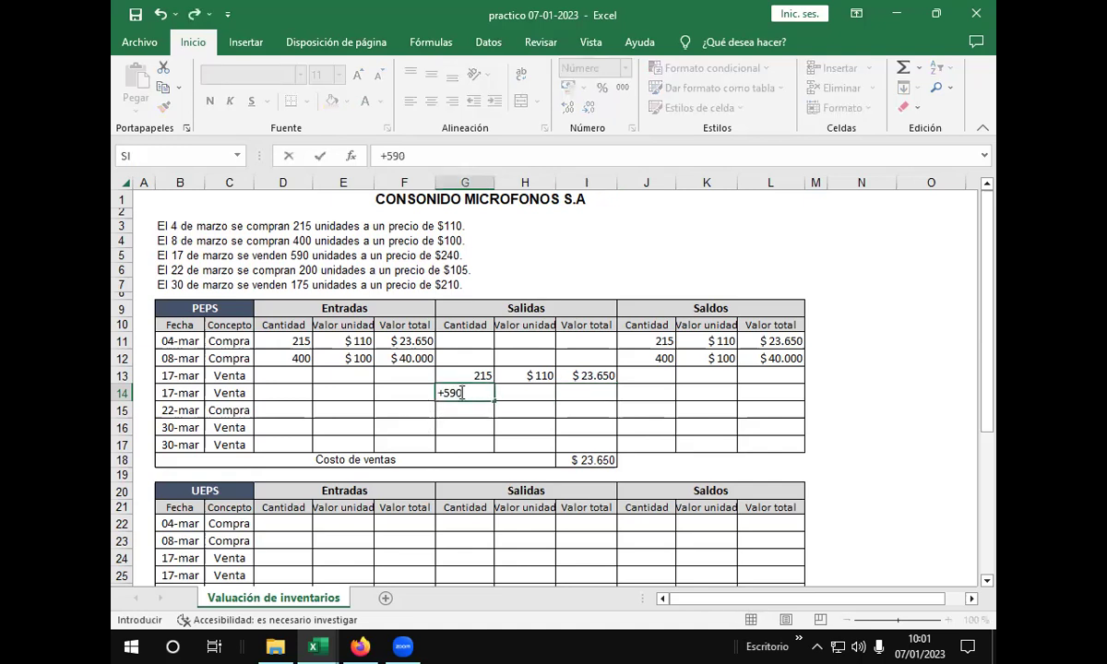
pyautogui.write('-215')
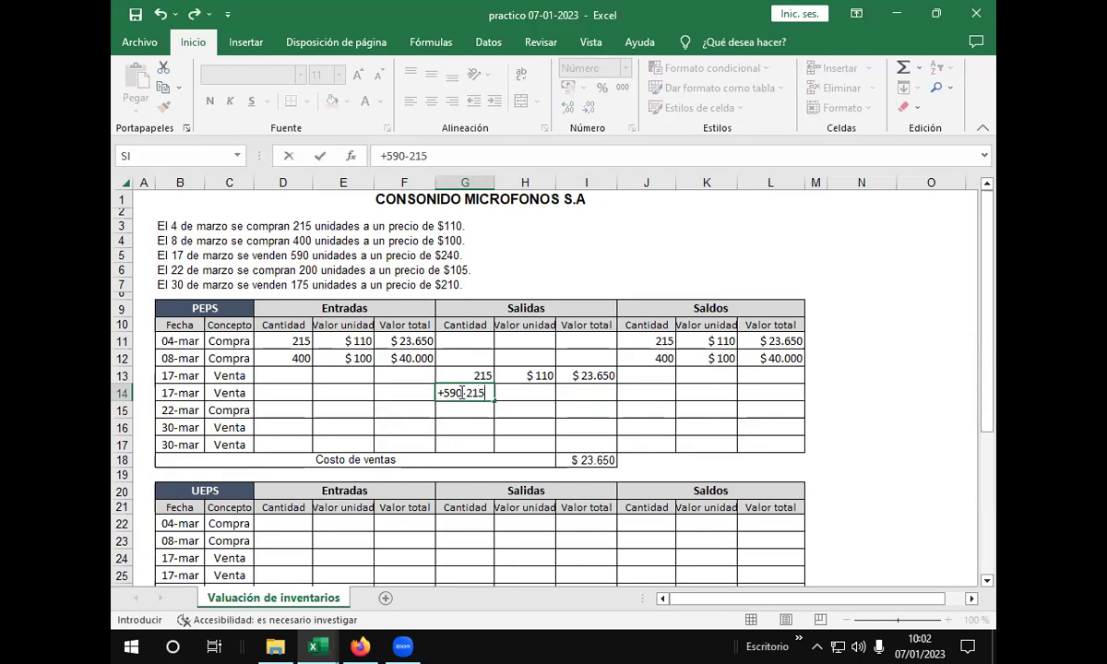
pyautogui.press('Return')
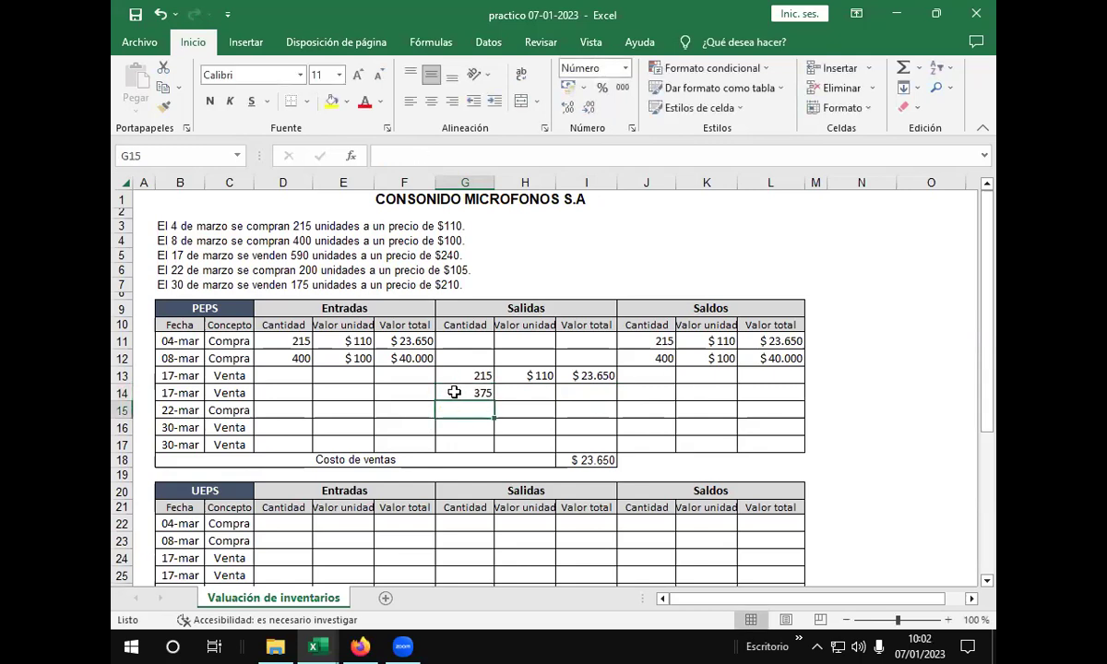
pyautogui.click(531, 389)
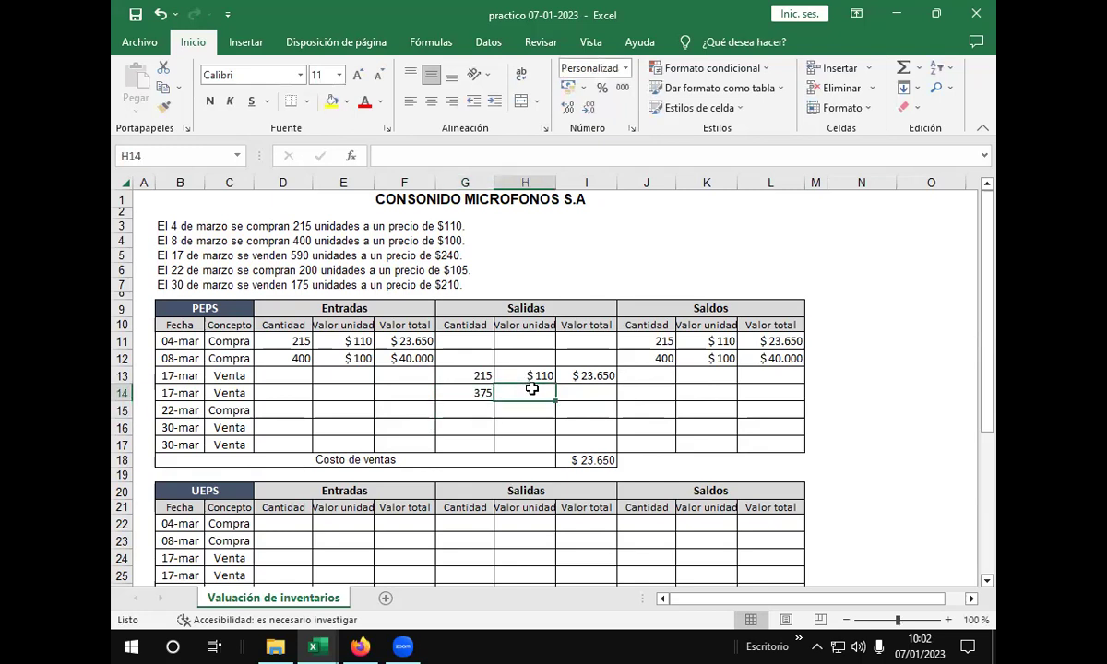
pyautogui.click(455, 389)
pyautogui.click(432, 155)
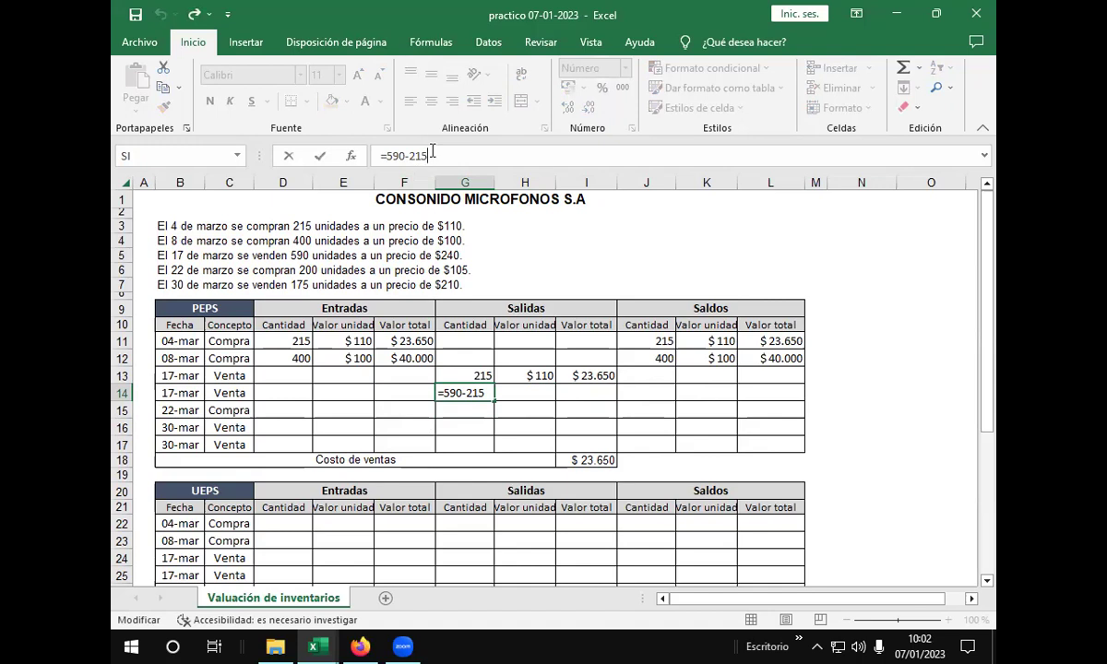
pyautogui.press('Return')
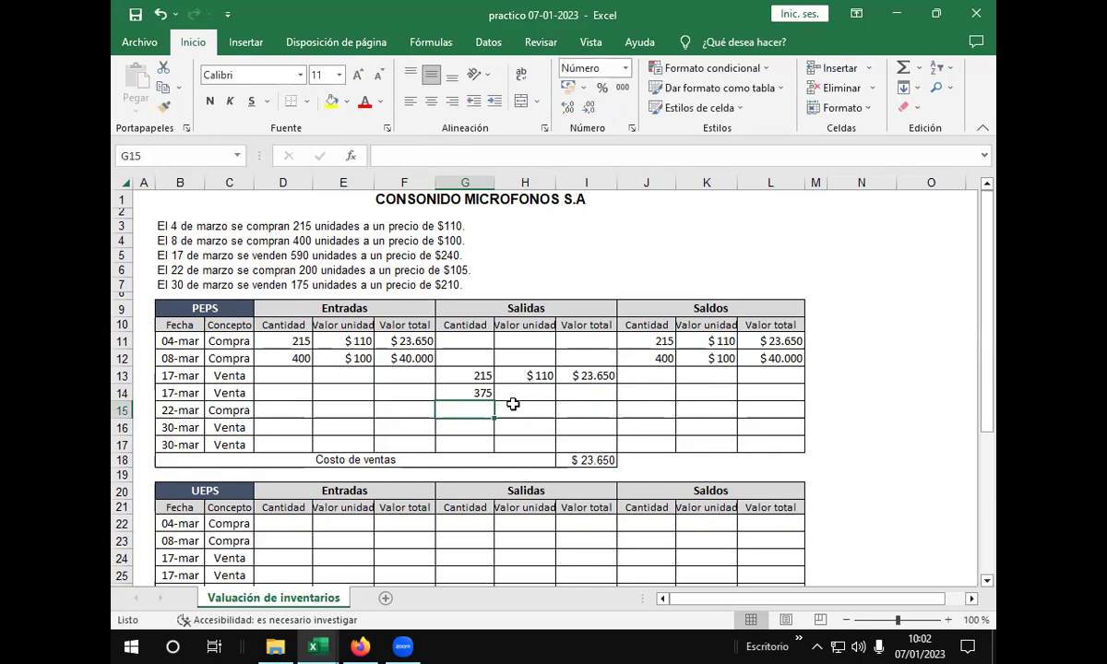
# Step: Set the unit value of the second 17-mar Salidas line in H14 to 100
pyautogui.click(542, 390)
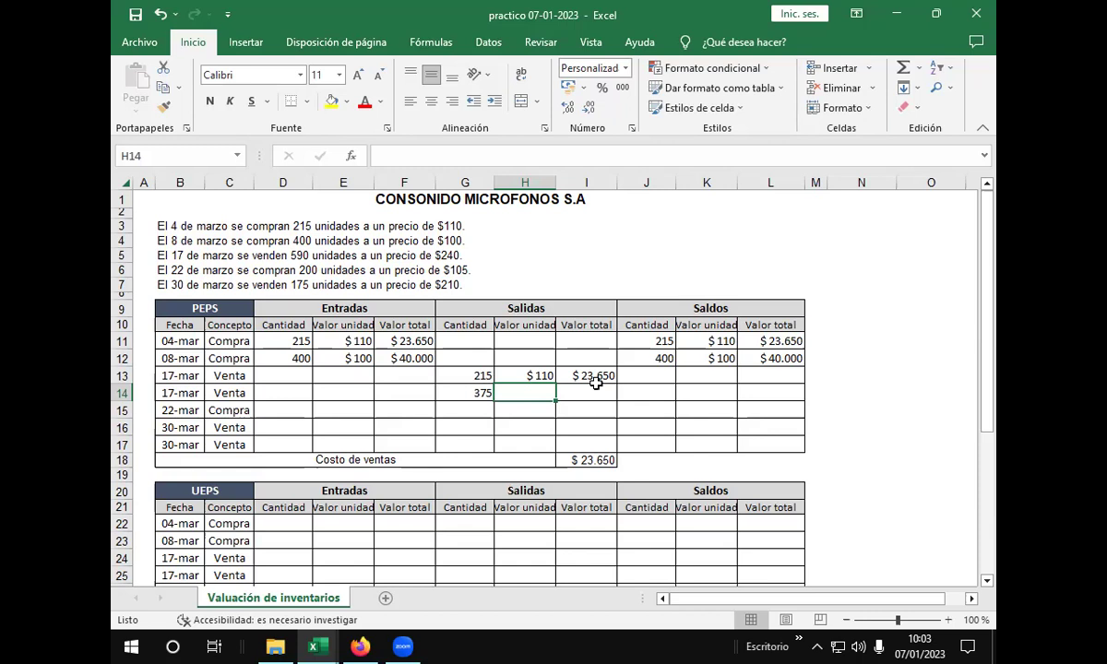
pyautogui.write('100')
pyautogui.press('Return')
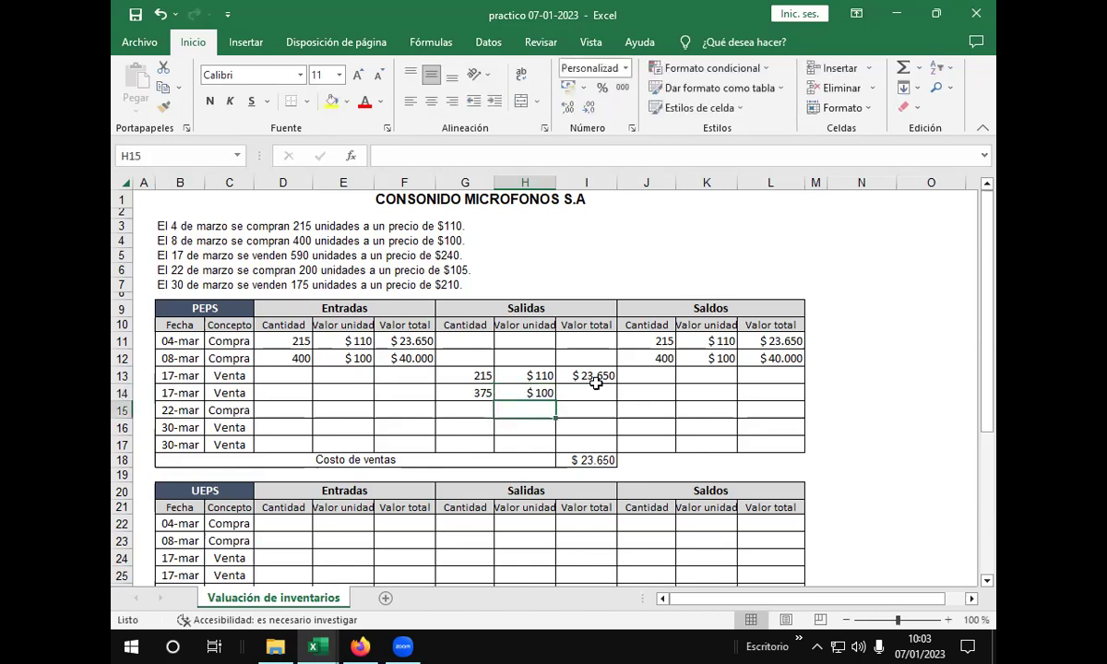
# Step: Fill the Salidas total value formula from I13 down to I14 and check the formulas in both cells
pyautogui.click(595, 378)
pyautogui.click(603, 391)
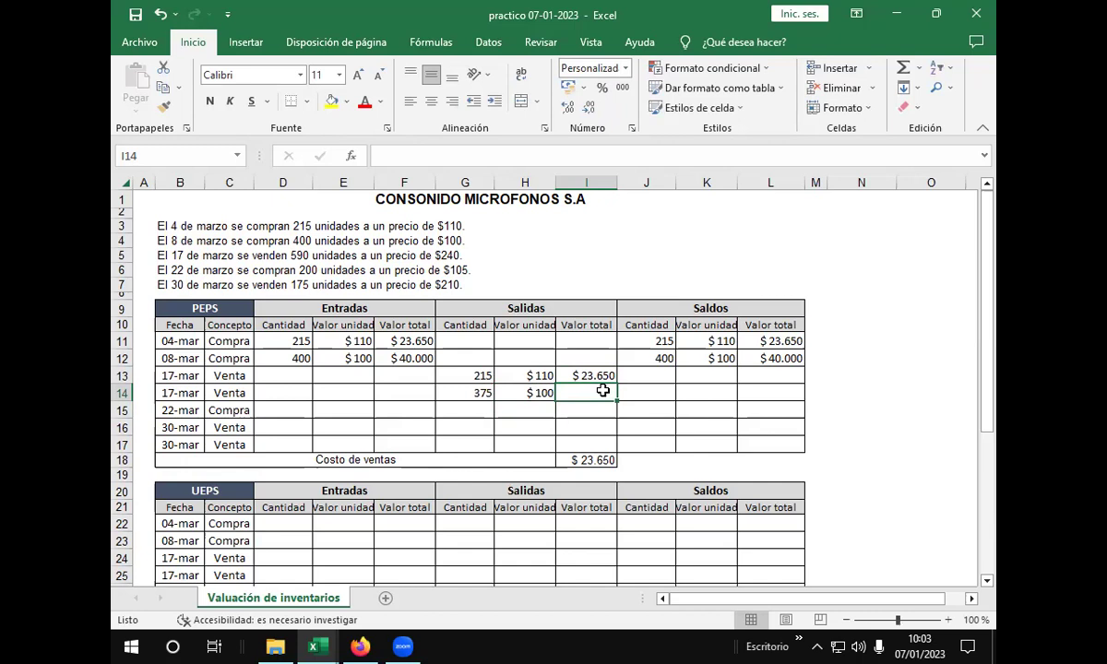
pyautogui.click(588, 376)
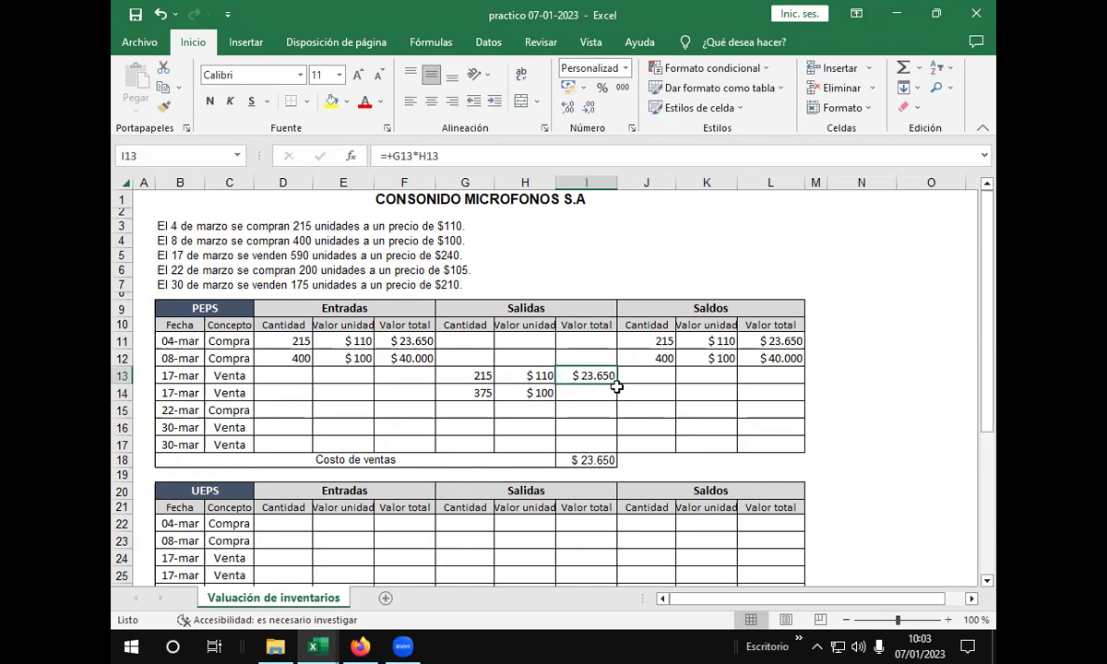
pyautogui.moveTo(617, 381); pyautogui.dragTo(605, 395)
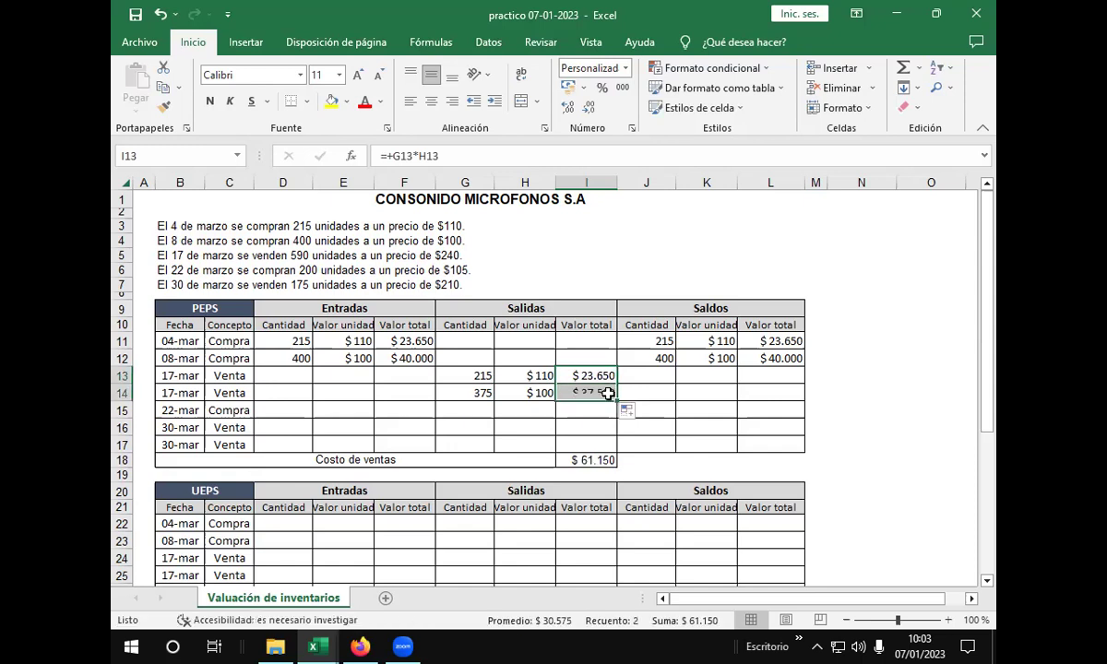
pyautogui.click(478, 160)
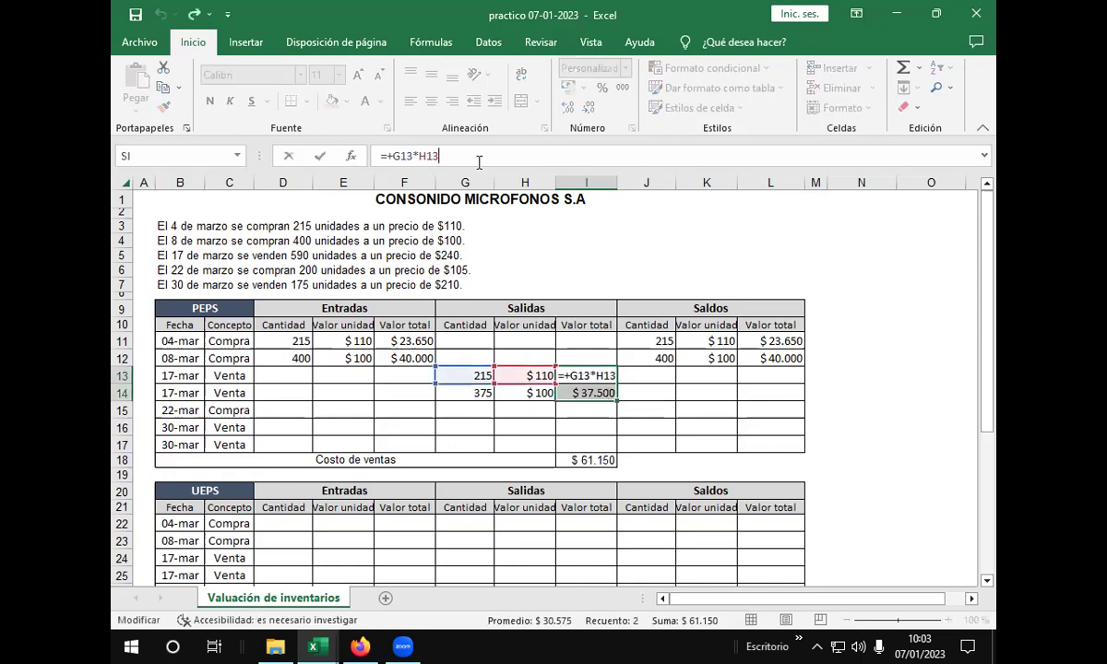
pyautogui.press('Return')
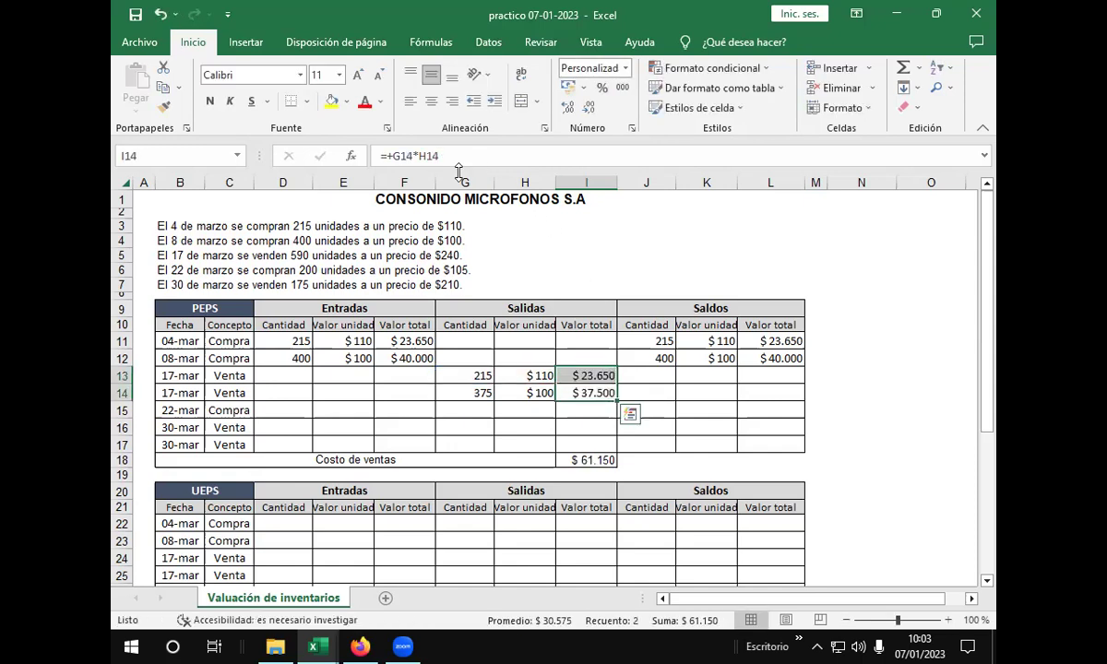
pyautogui.click(584, 410)
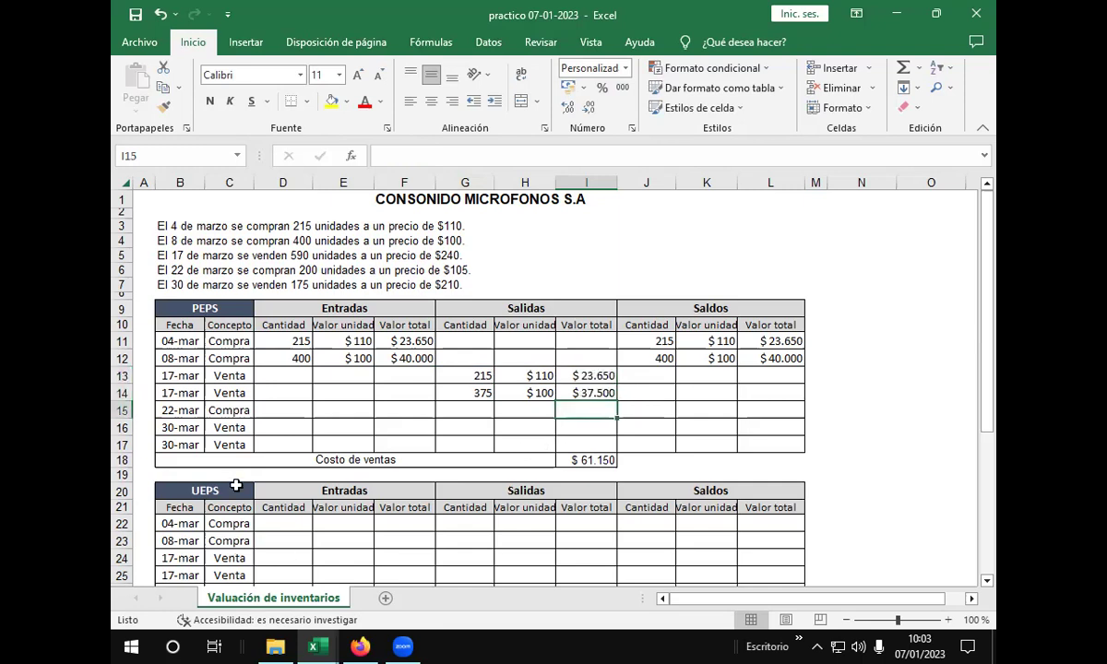
pyautogui.click(583, 393)
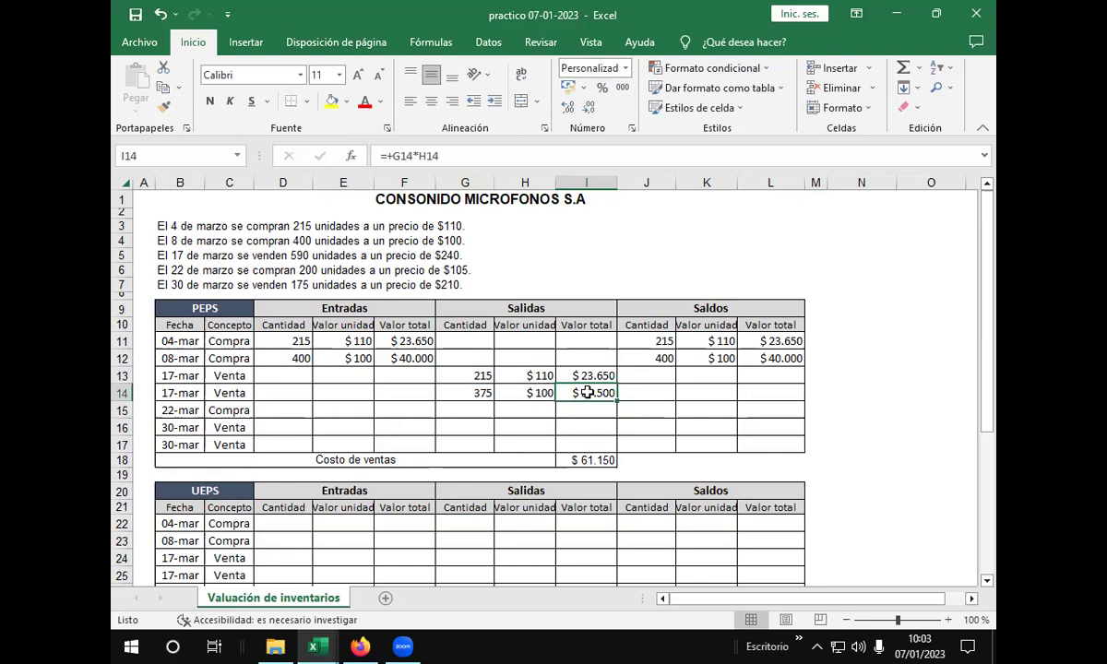
pyautogui.click(449, 156)
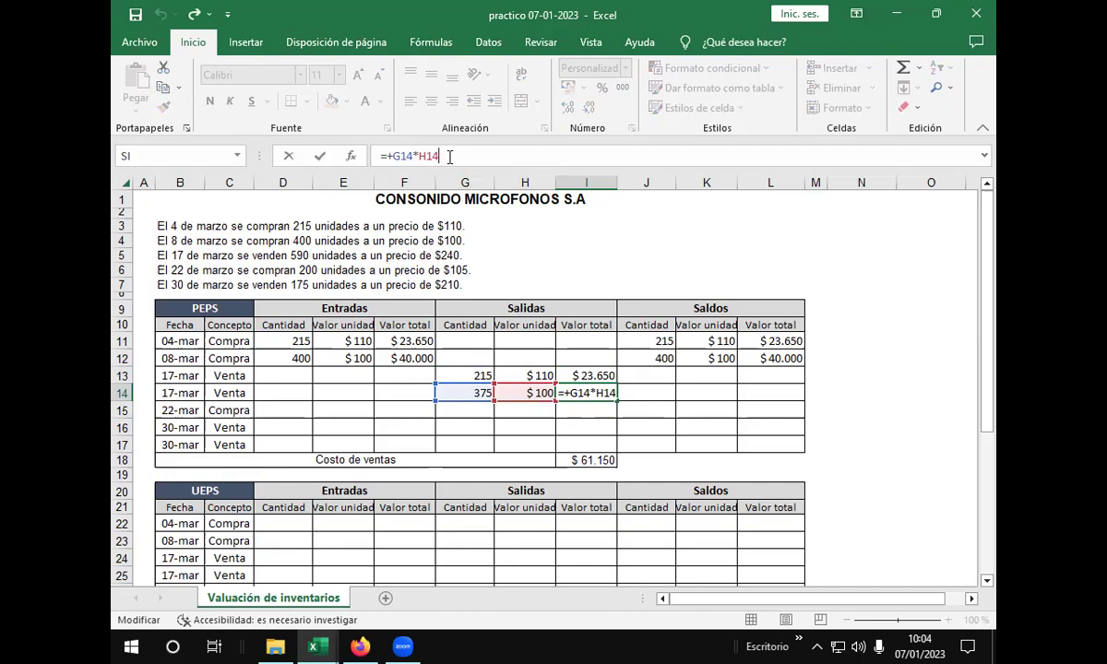
pyautogui.press('Return')
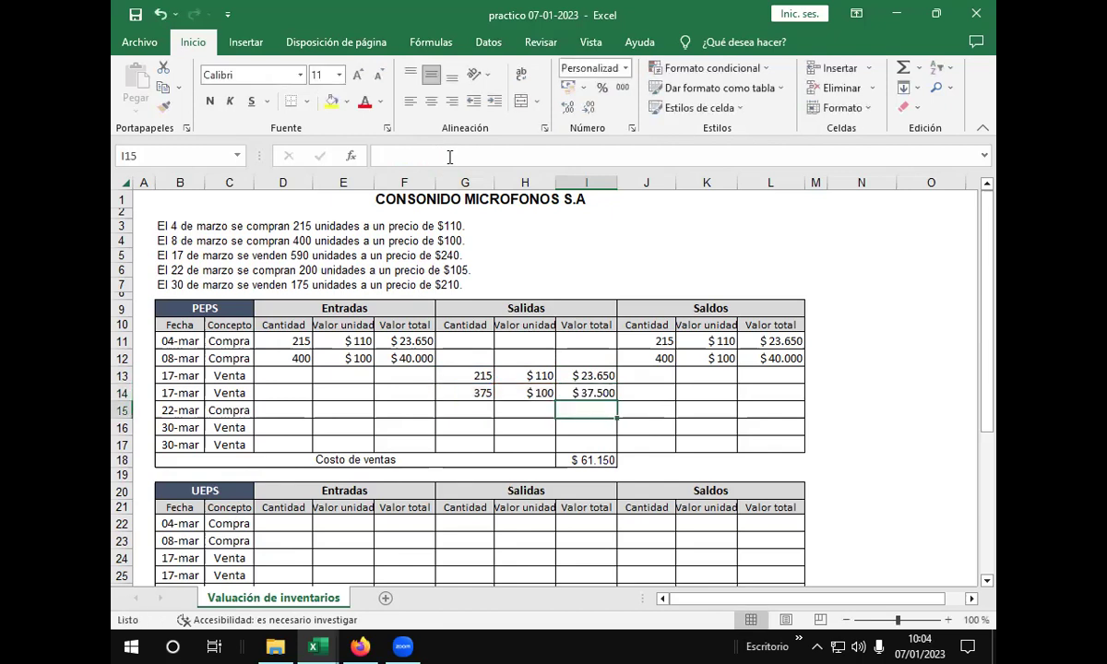
# Step: Enter the 22-mar purchase under Entradas in the PEPS table, with quantity 200 and unit value 105
pyautogui.click(641, 373)
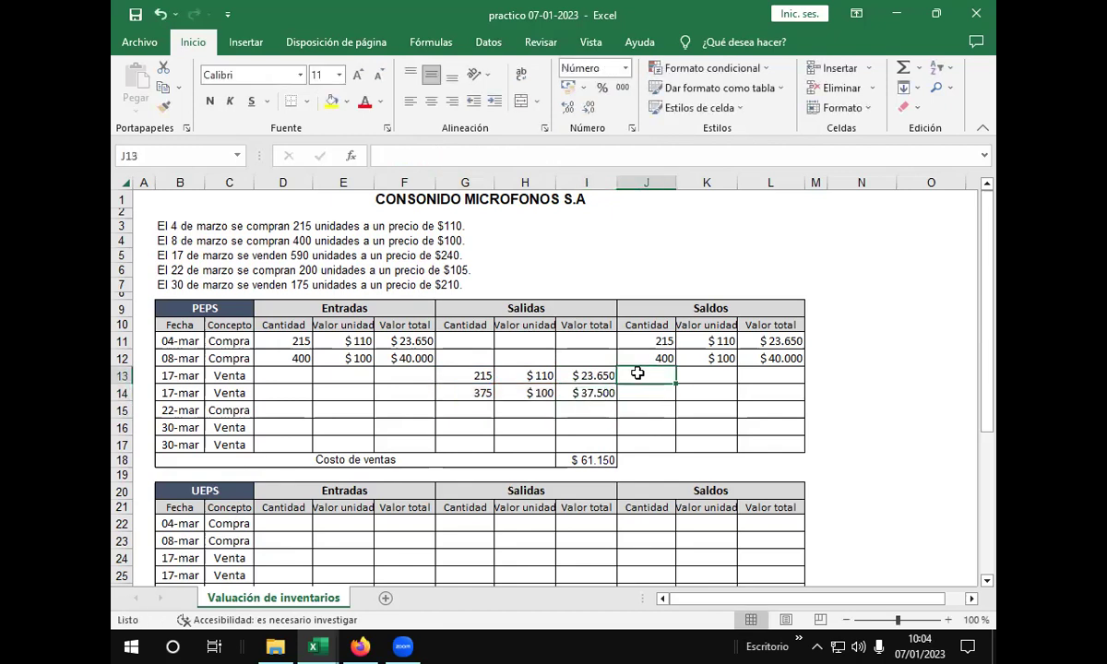
pyautogui.click(281, 412)
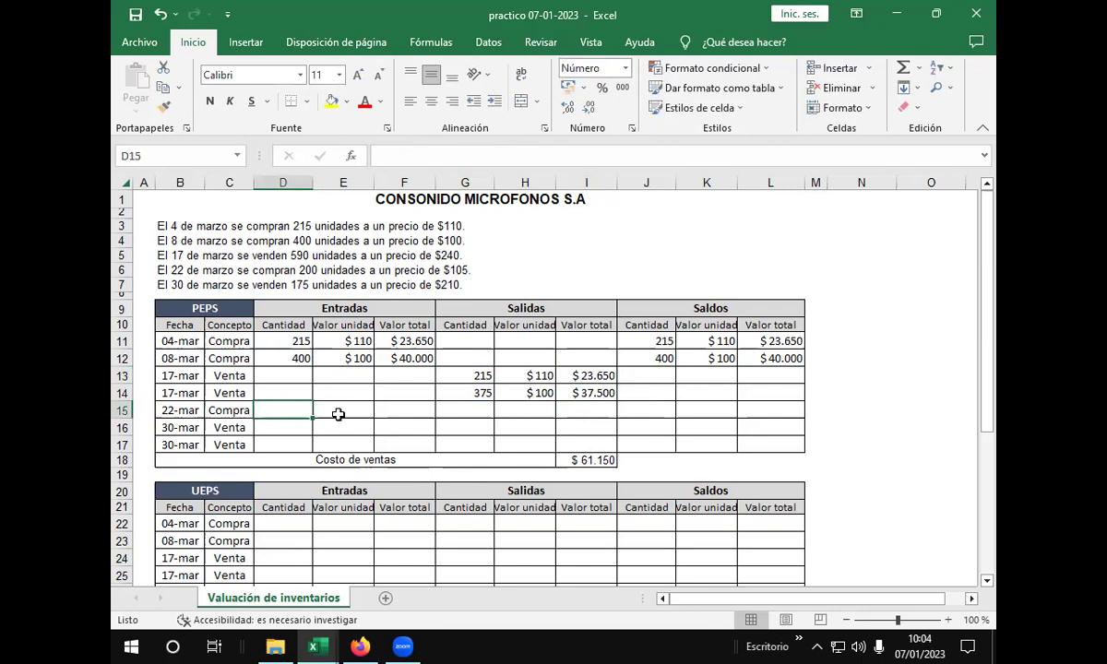
pyautogui.write('200')
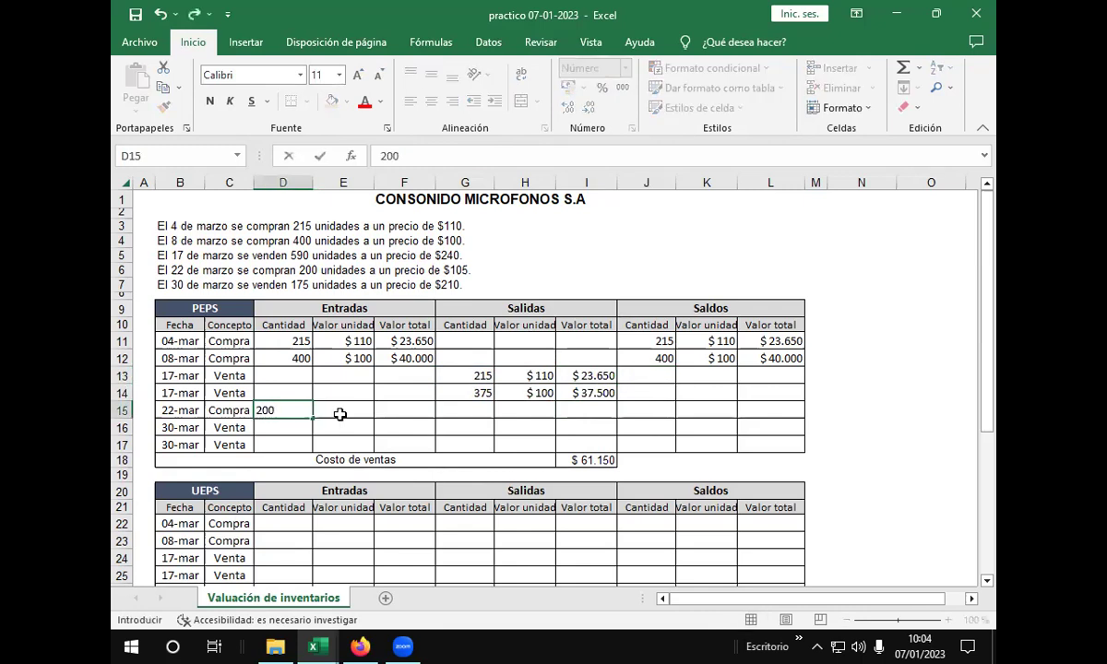
pyautogui.click(339, 415)
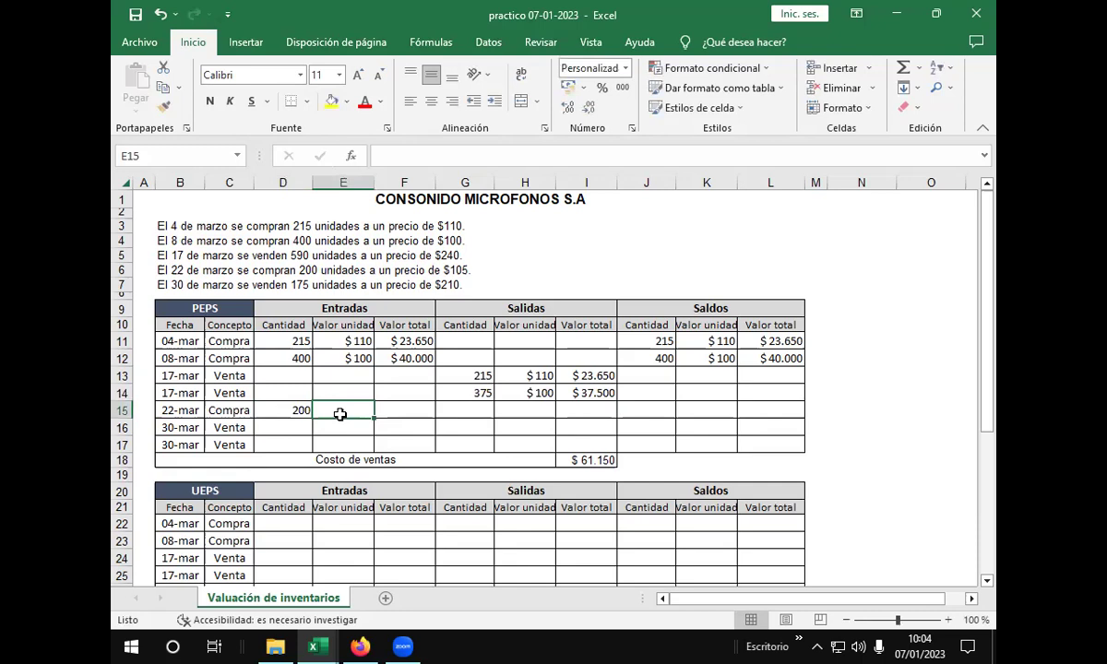
pyautogui.write('105')
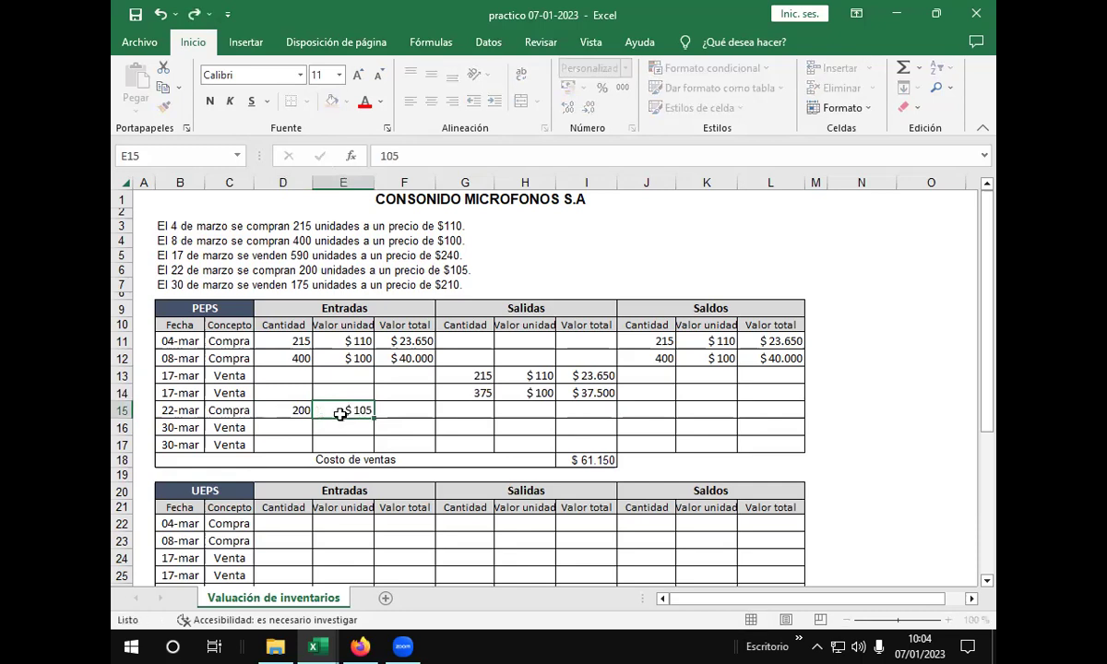
pyautogui.press('Tab')
# Step: Calculate the 22-mar Entradas total value in F15 with the formula +D15*E15 and check the formula
pyautogui.write('+')
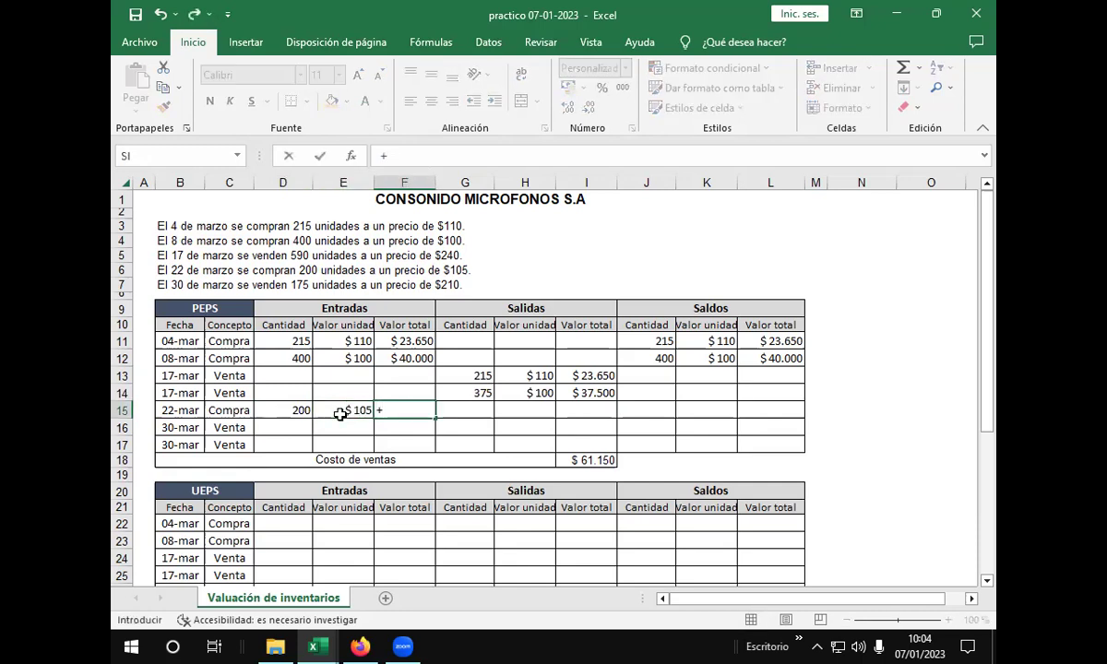
pyautogui.click(277, 410)
pyautogui.write('*')
pyautogui.click(347, 413)
pyautogui.press('Return')
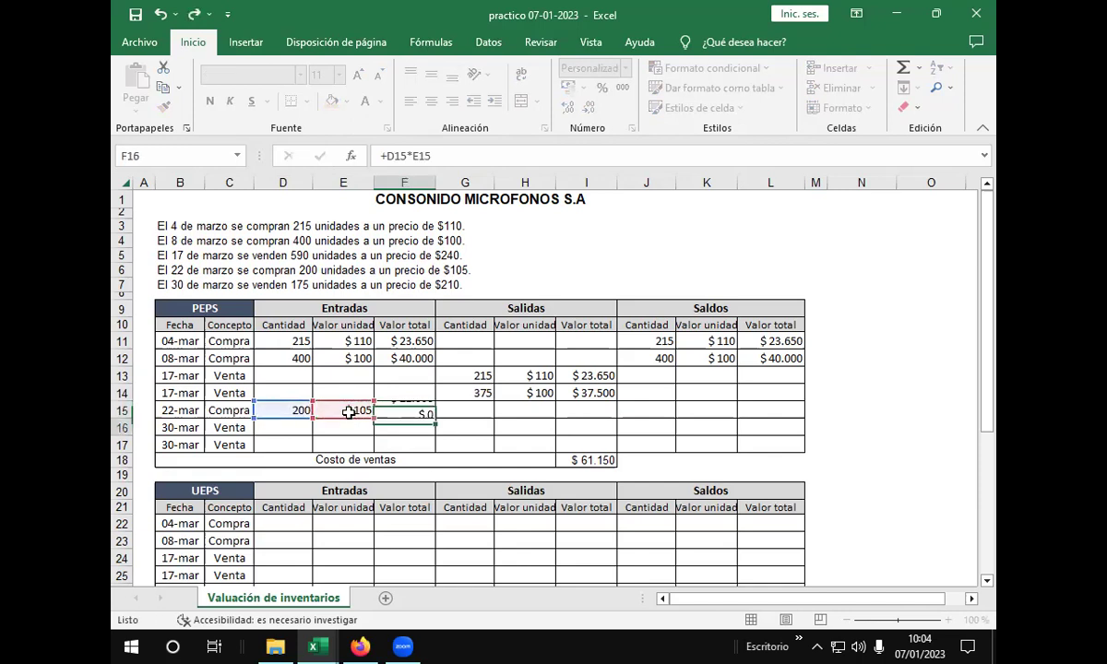
pyautogui.click(415, 410)
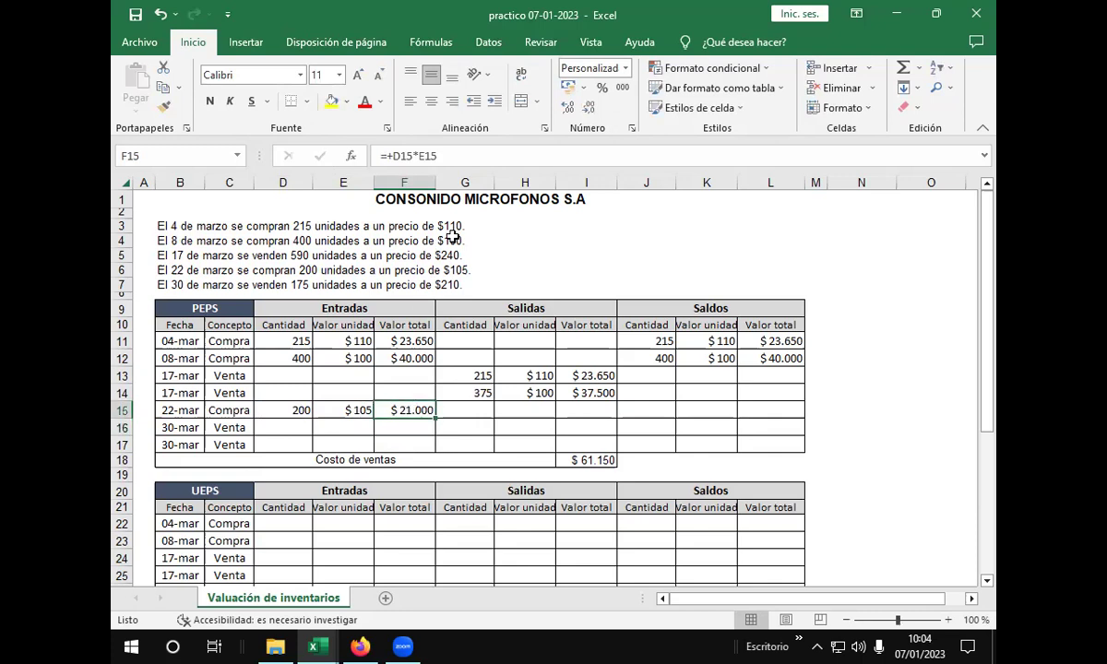
pyautogui.click(478, 156)
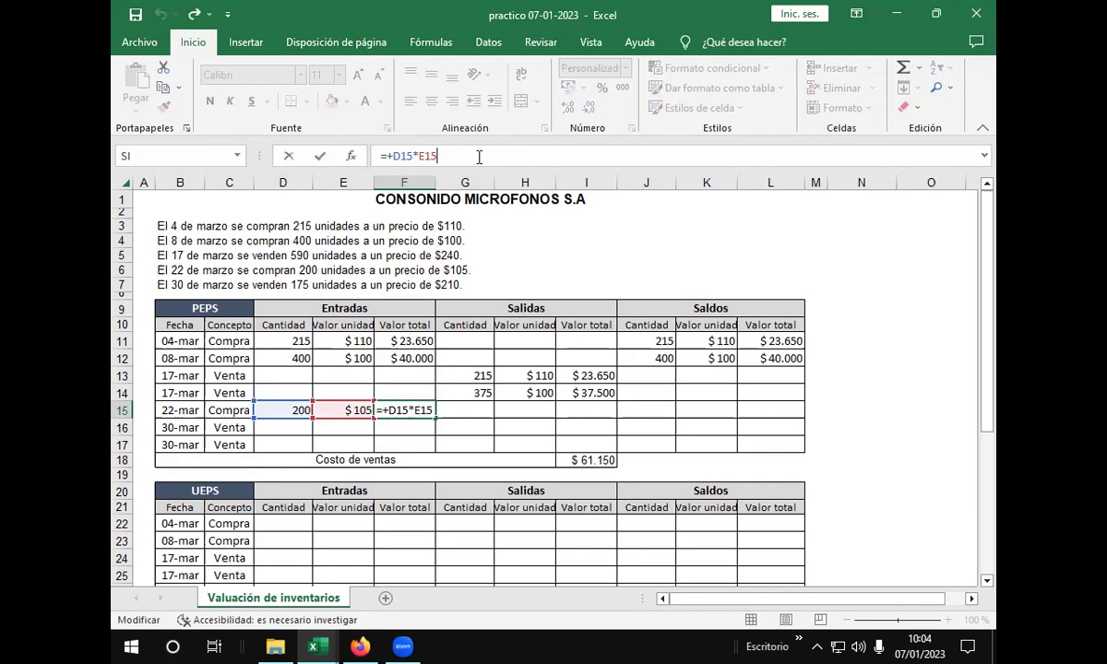
# Step: Enter the 22-mar balance under Saldos in the PEPS table, with quantity 200 in J15 and unit value 105 in K15
pyautogui.click(653, 411)
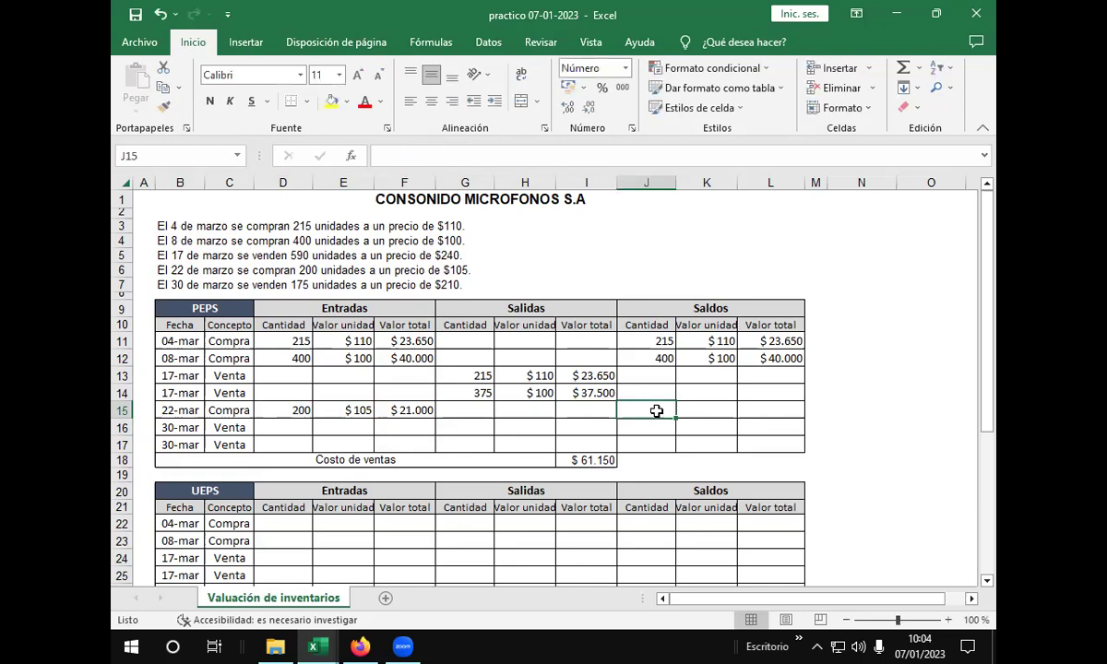
pyautogui.write('200')
pyautogui.press('Tab')
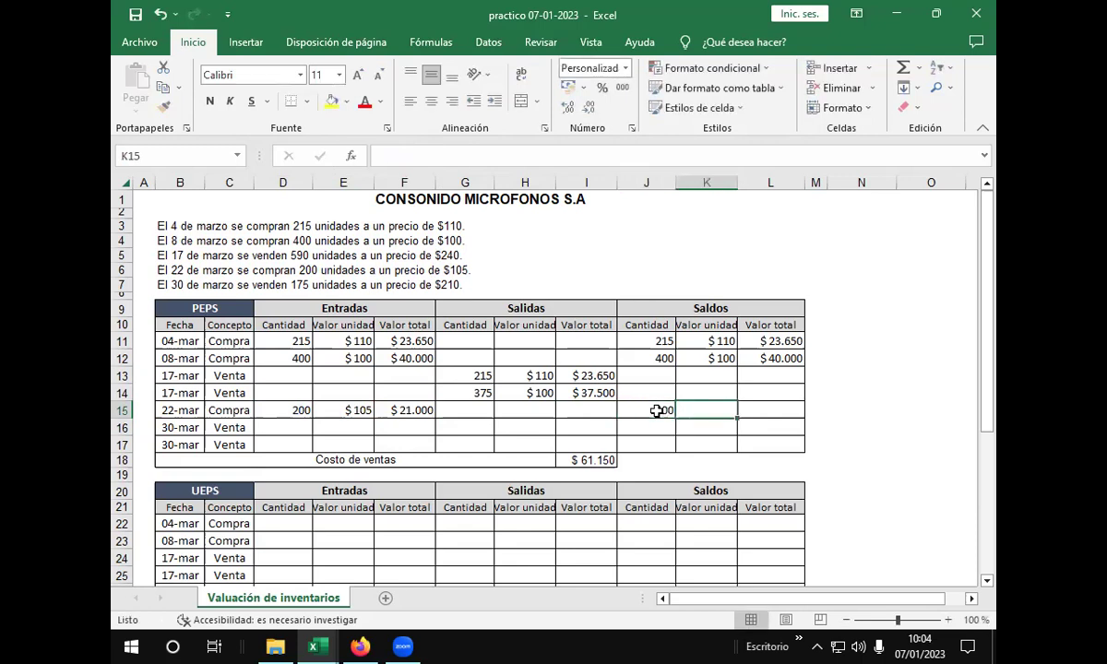
pyautogui.write('105')
pyautogui.press('Tab')
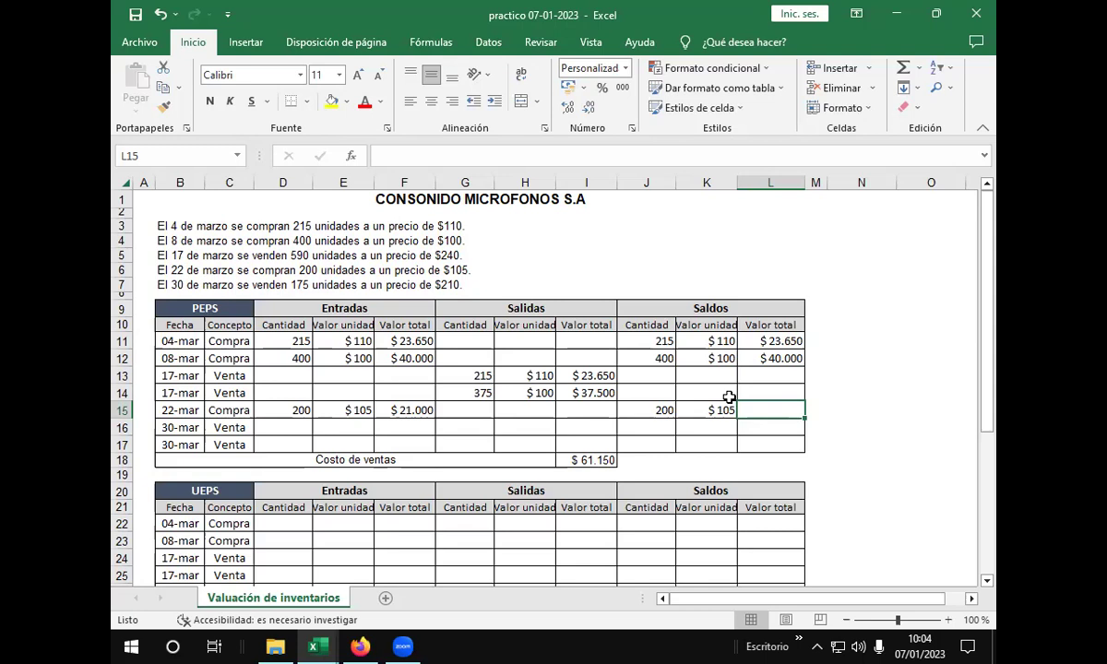
# Step: Calculate the remaining Saldos quantity of the second 17-mar line in J14 with the formula +J12-G14
pyautogui.click(641, 393)
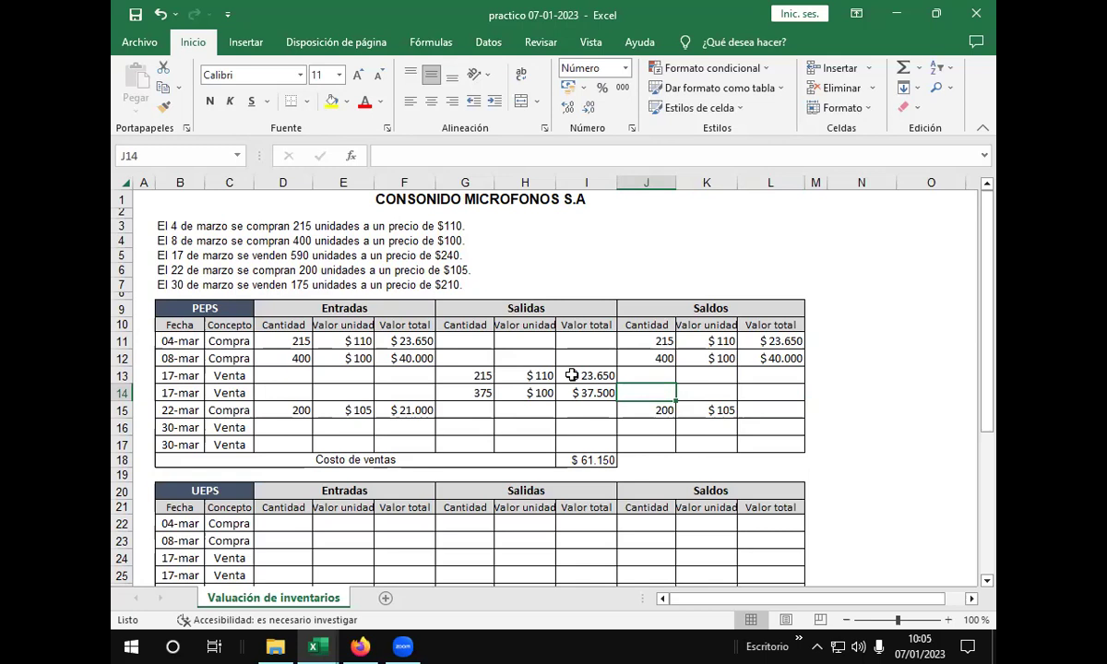
pyautogui.write('+')
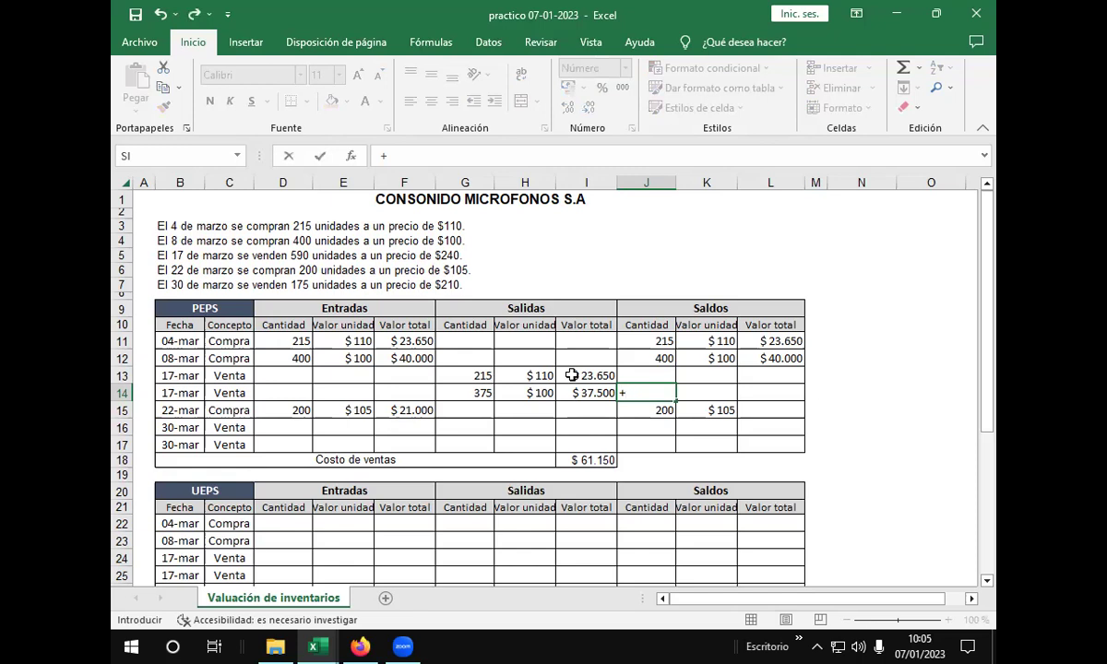
pyautogui.click(637, 357)
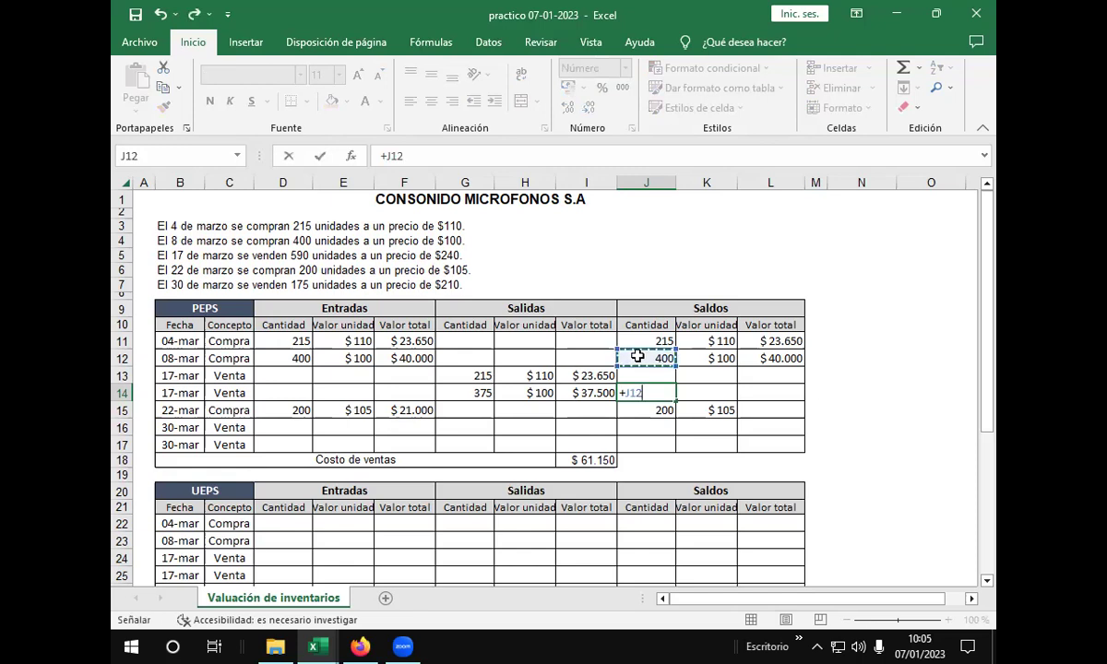
pyautogui.write('-')
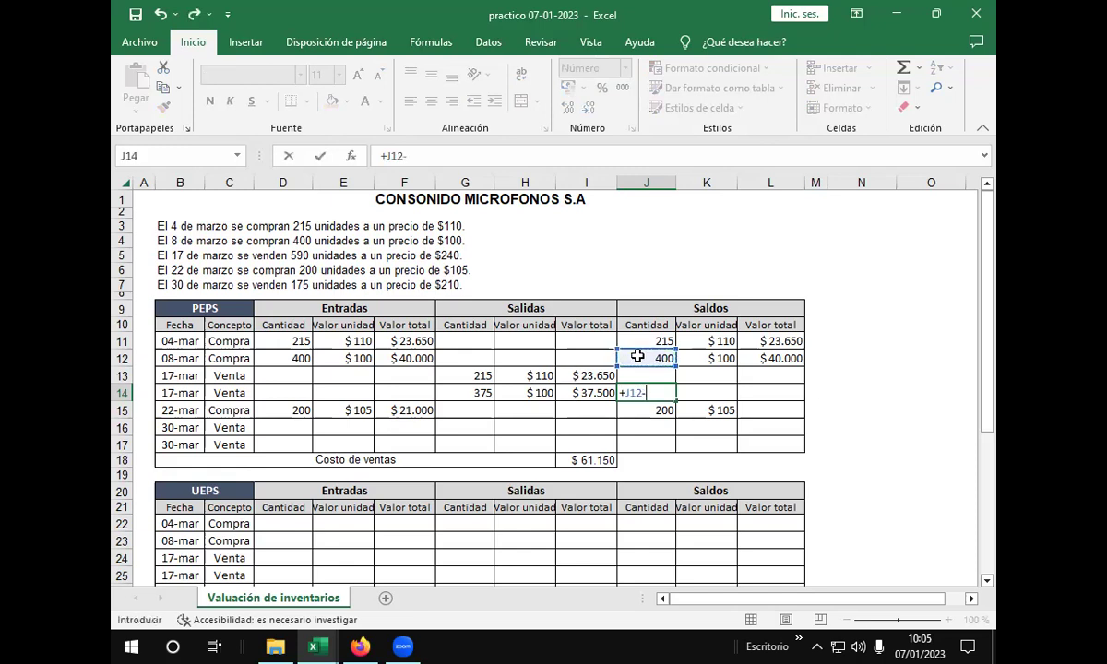
pyautogui.click(457, 397)
pyautogui.press('Return')
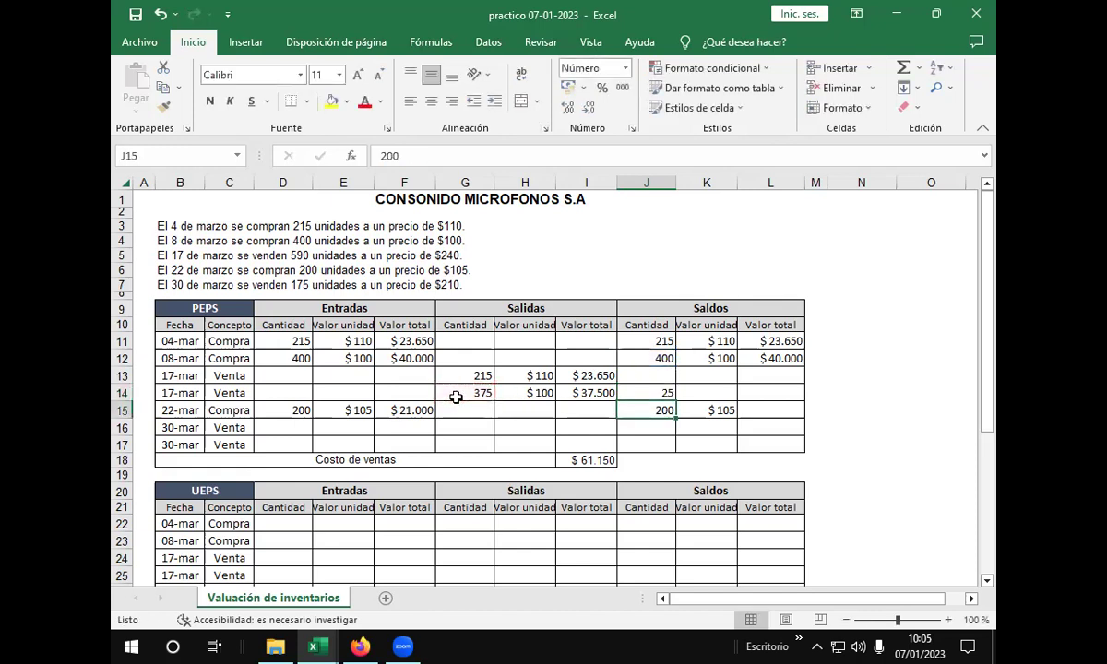
# Step: Set the 17-mar Saldos unit value in K14 to 100 and calculate its total value in L14 with +J14*K14
pyautogui.click(722, 394)
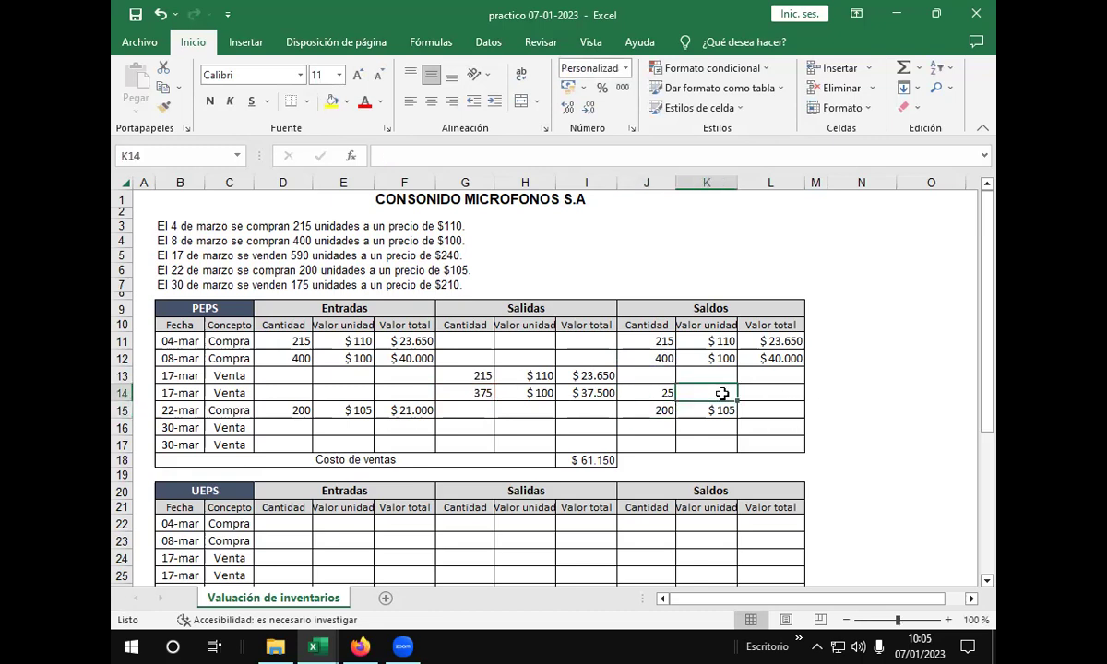
pyautogui.write('100')
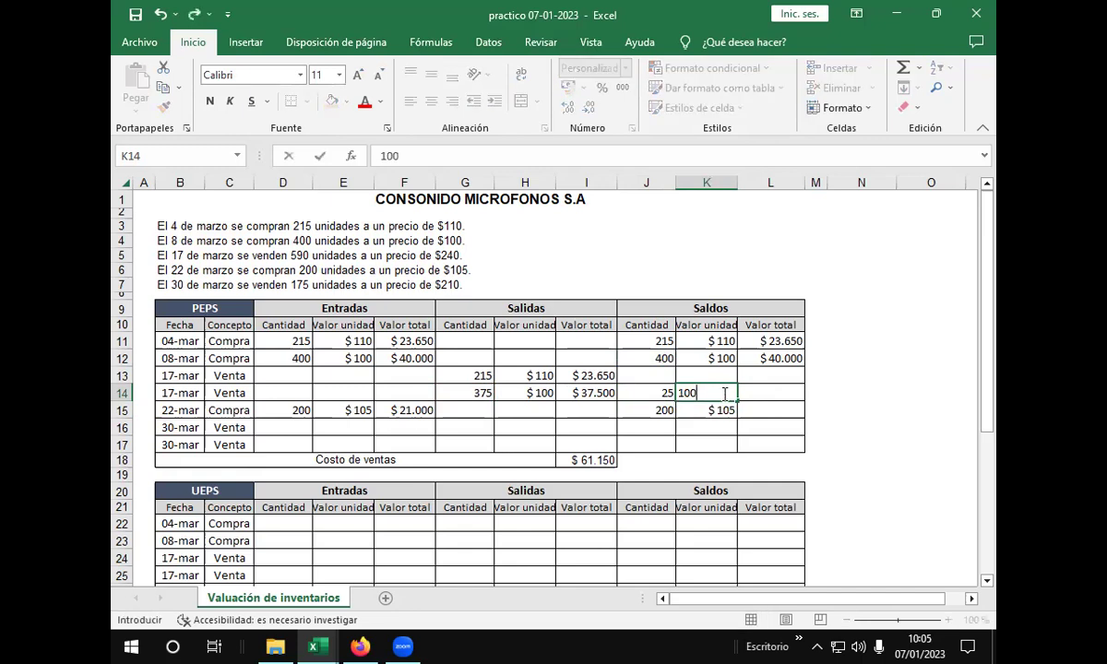
pyautogui.press('Tab')
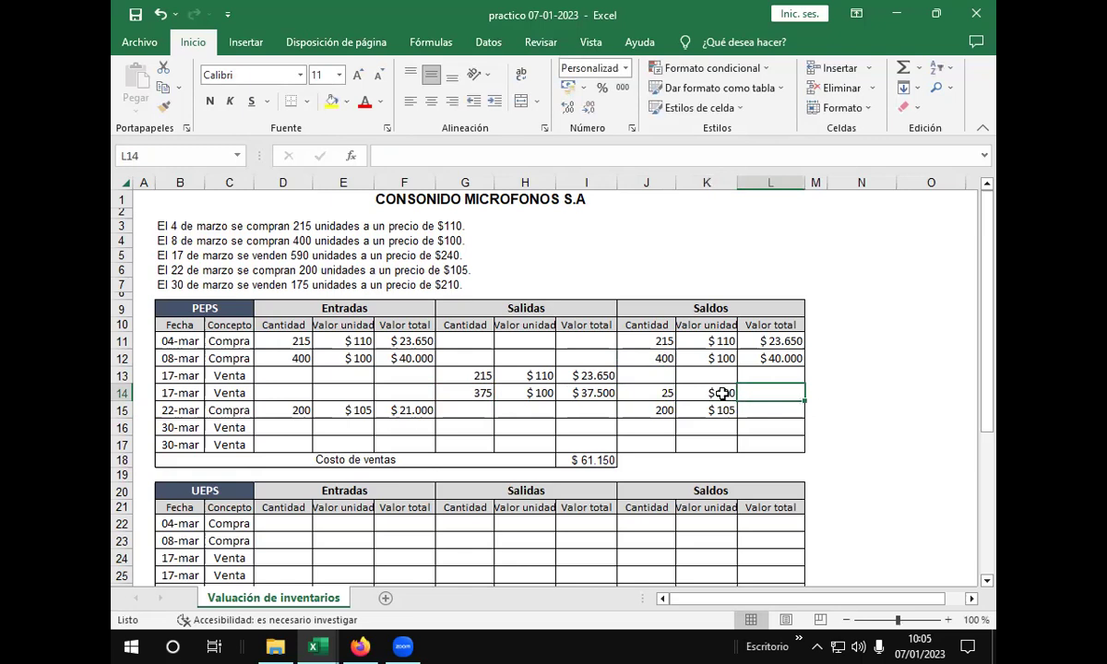
pyautogui.write('+')
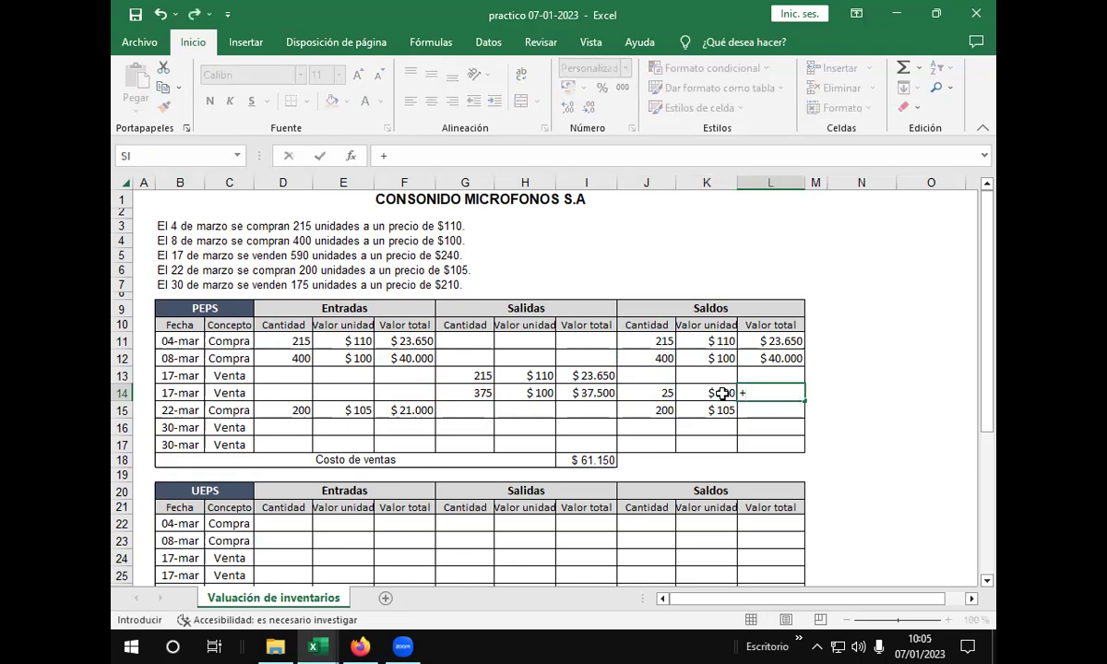
pyautogui.click(649, 388)
pyautogui.write('*')
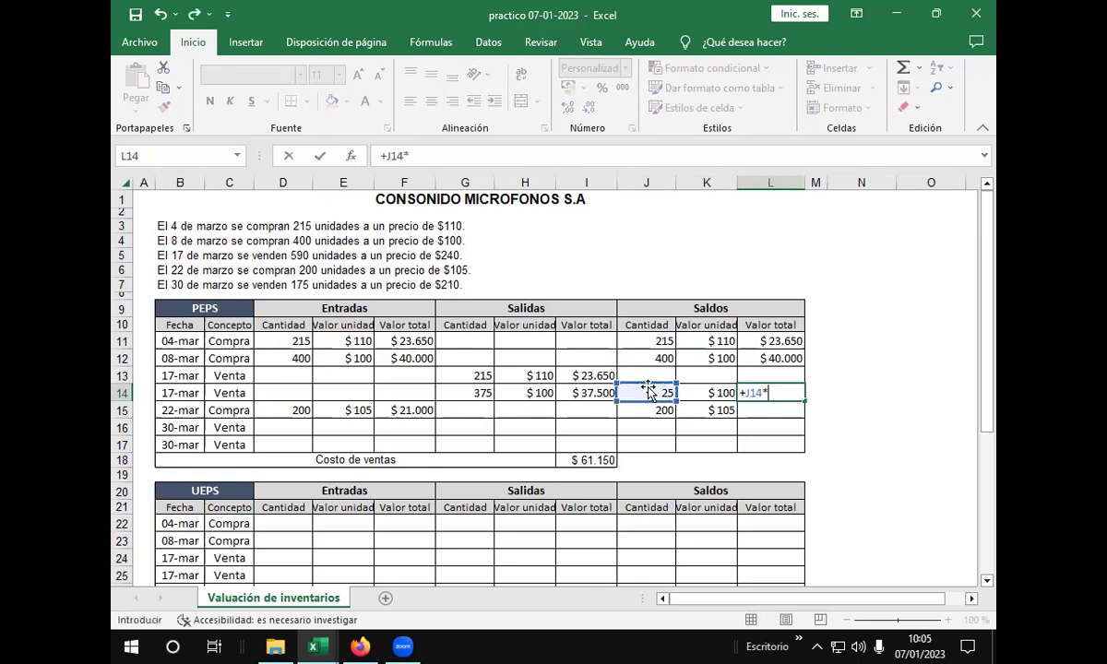
pyautogui.click(705, 392)
pyautogui.press('Return')
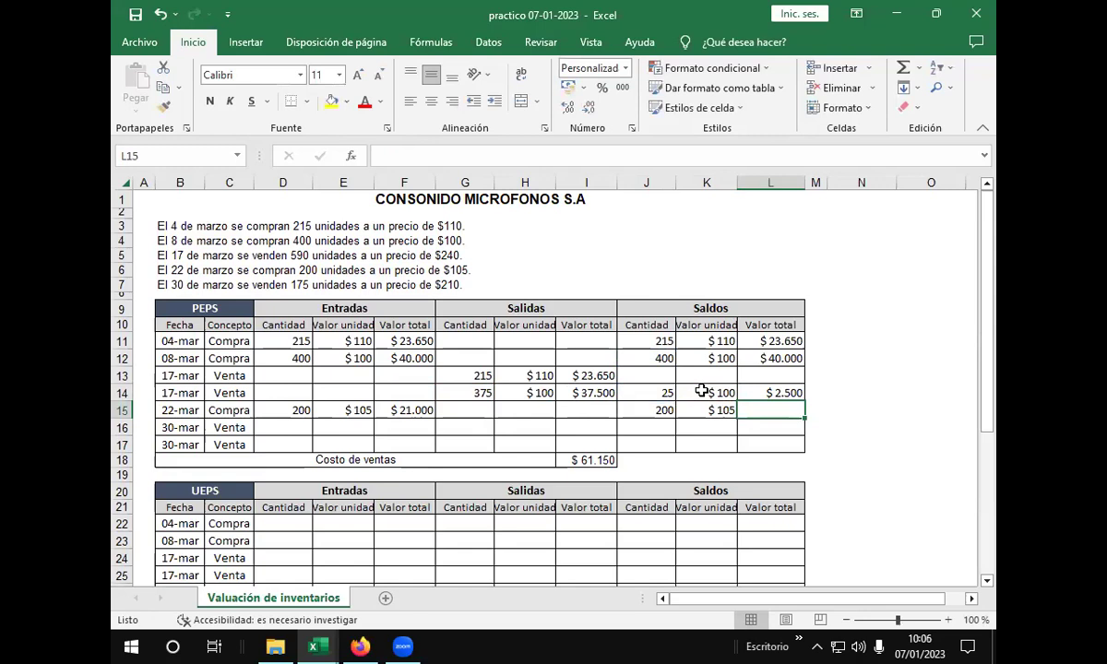
# Step: Fill the Saldos total value formula from L14 down to the 22-mar line in L15
pyautogui.click(801, 395)
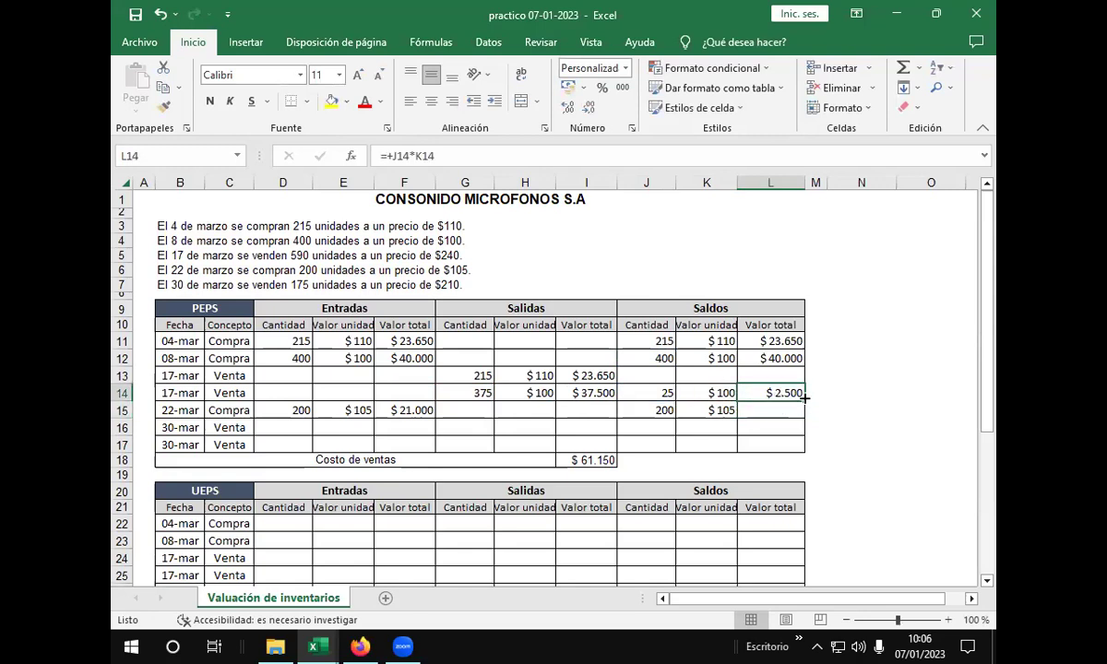
pyautogui.moveTo(804, 399); pyautogui.dragTo(798, 411)
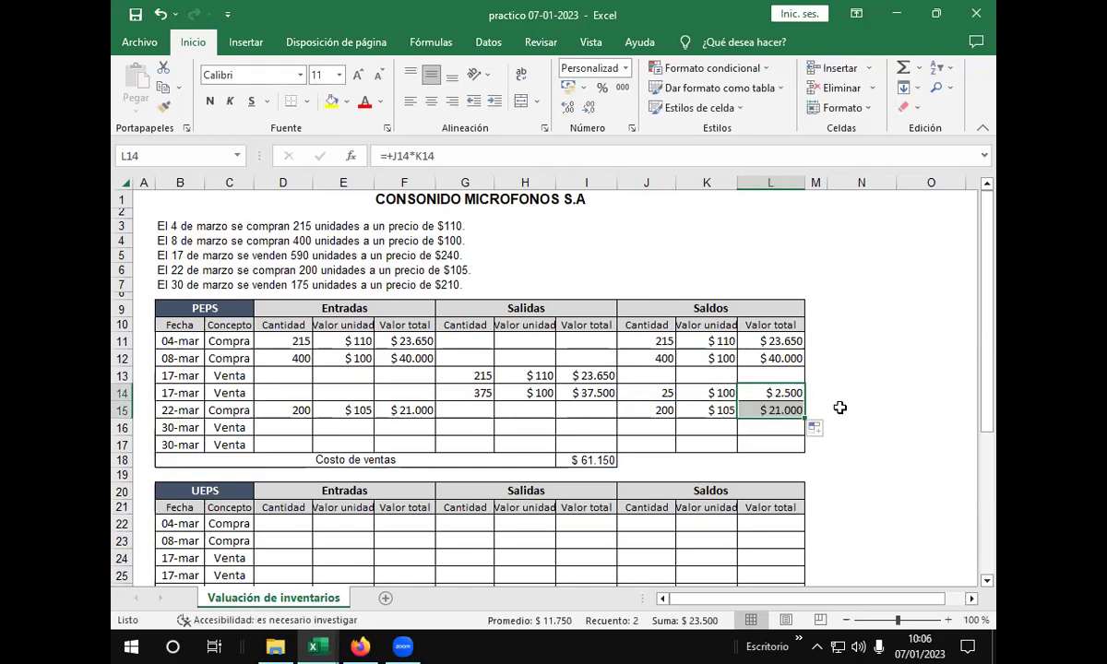
pyautogui.click(842, 411)
pyautogui.click(648, 425)
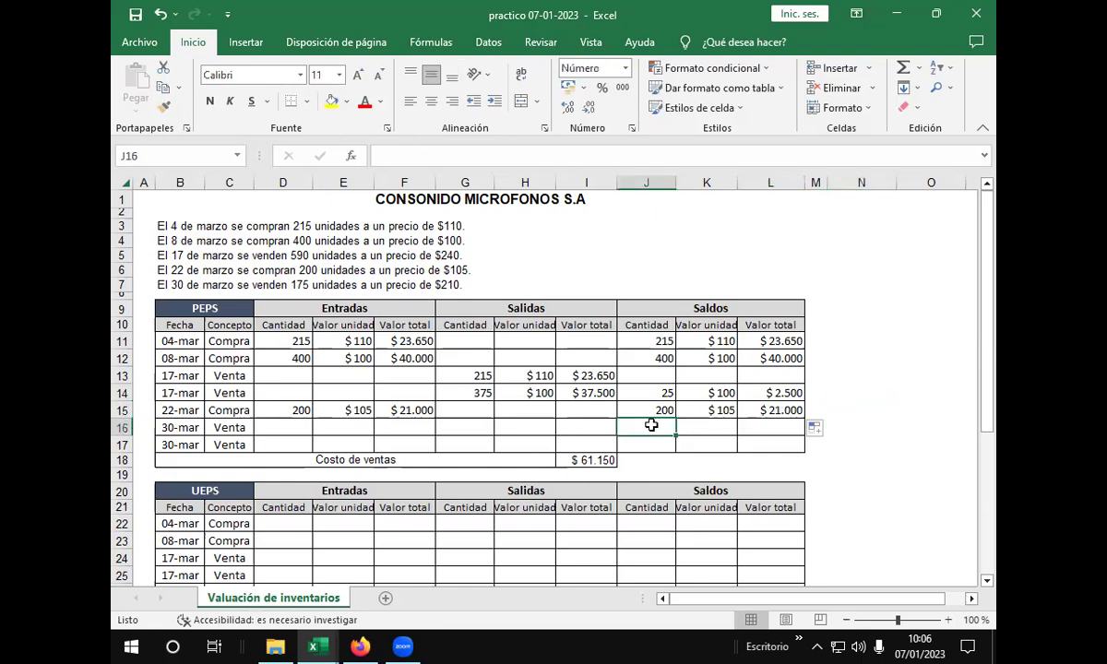
# Step: Check the formula of the 17-mar Saldos quantity in J14 and the unit value in K14
pyautogui.click(644, 395)
pyautogui.click(446, 156)
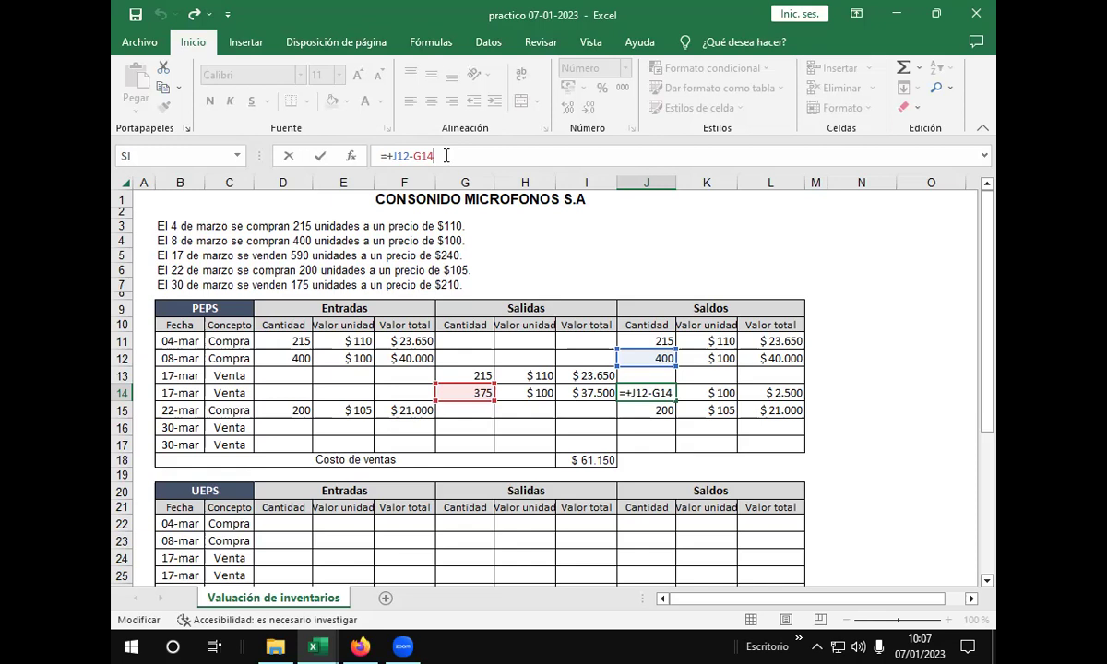
pyautogui.press('Return')
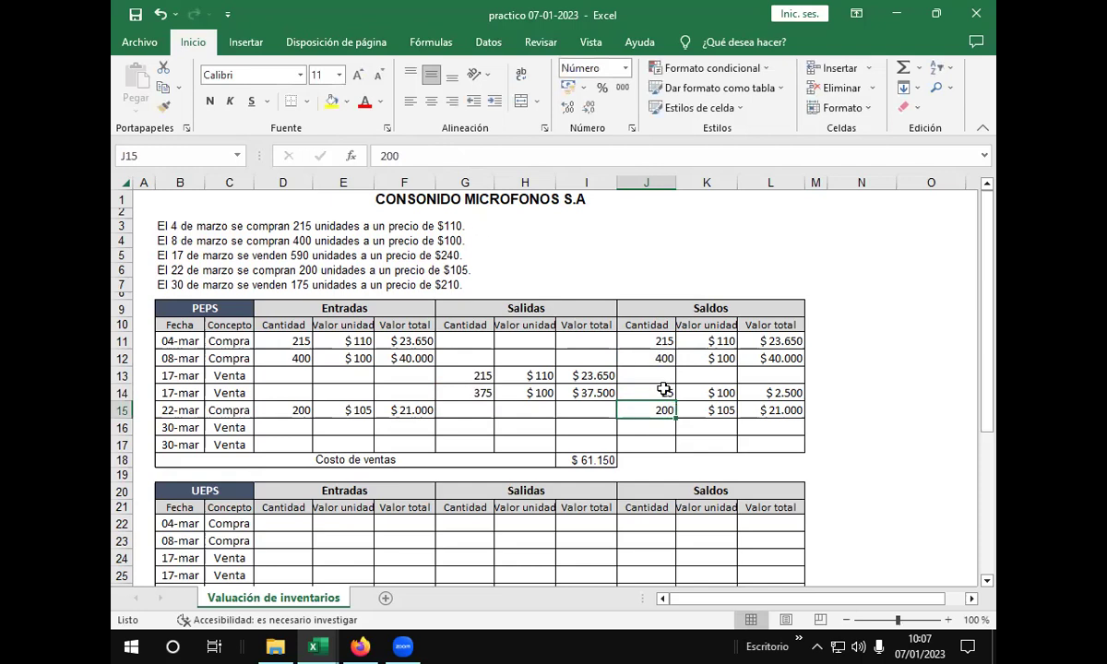
pyautogui.click(705, 394)
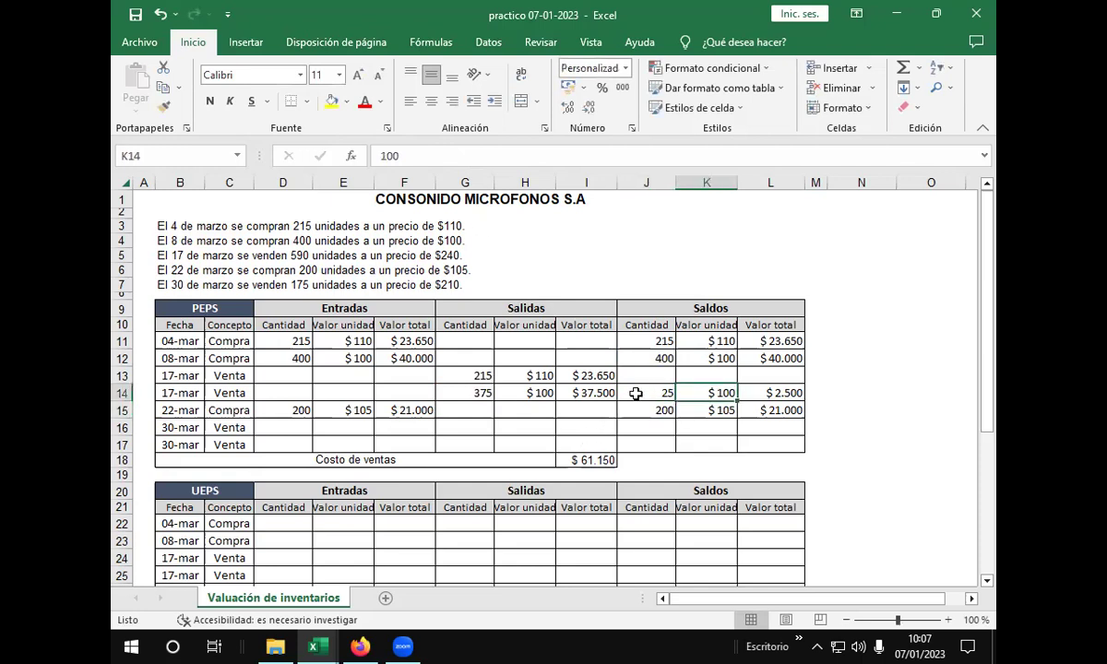
pyautogui.click(831, 392)
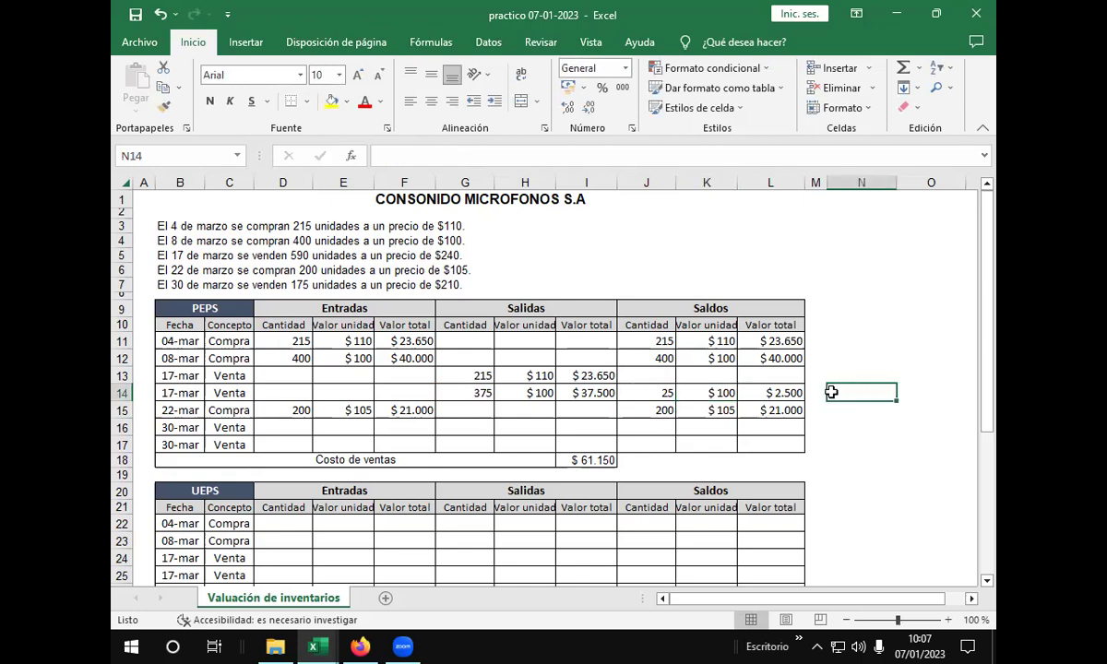
pyautogui.click(293, 427)
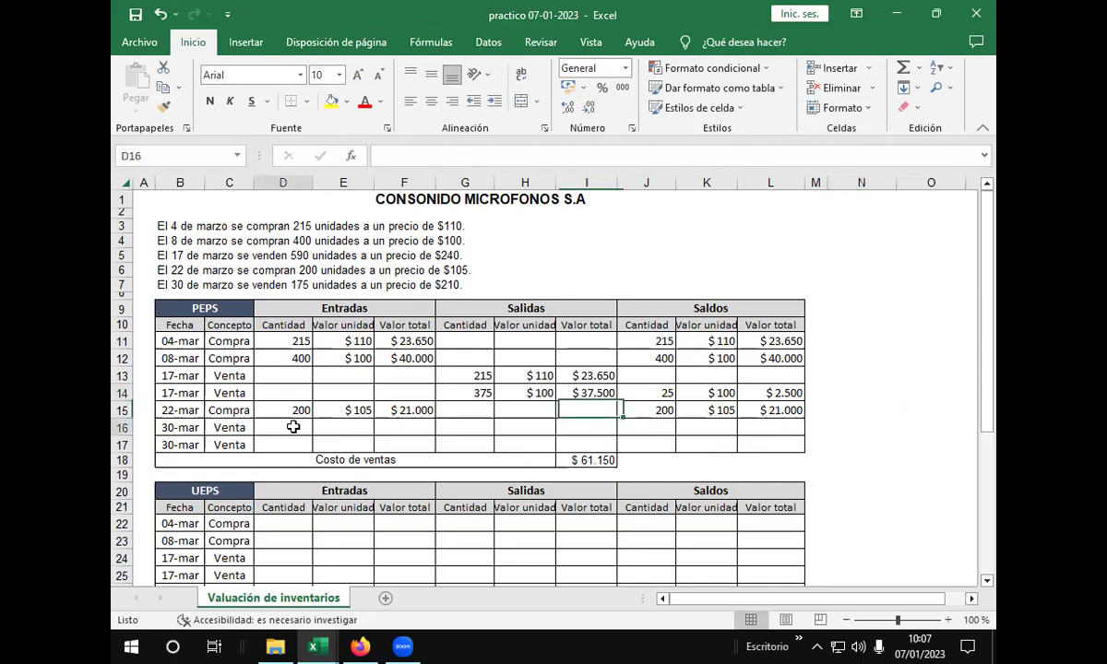
pyautogui.click(478, 427)
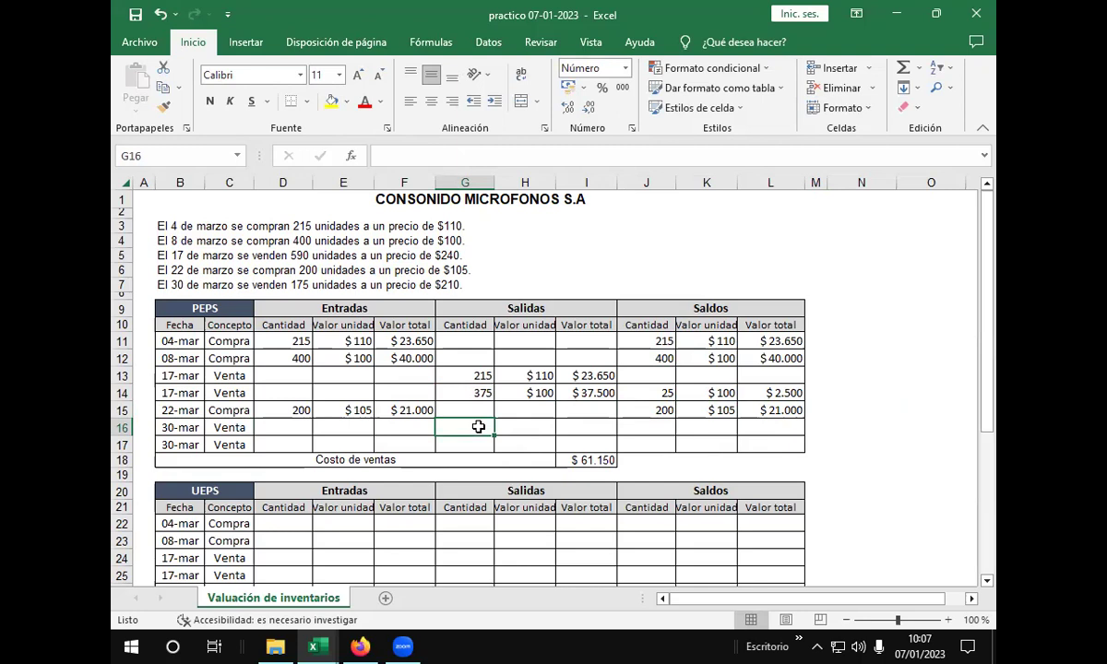
# Step: Review the formulas behind the 17-mar Saldos total value in L14 and quantity in J14
pyautogui.click(756, 392)
pyautogui.click(451, 162)
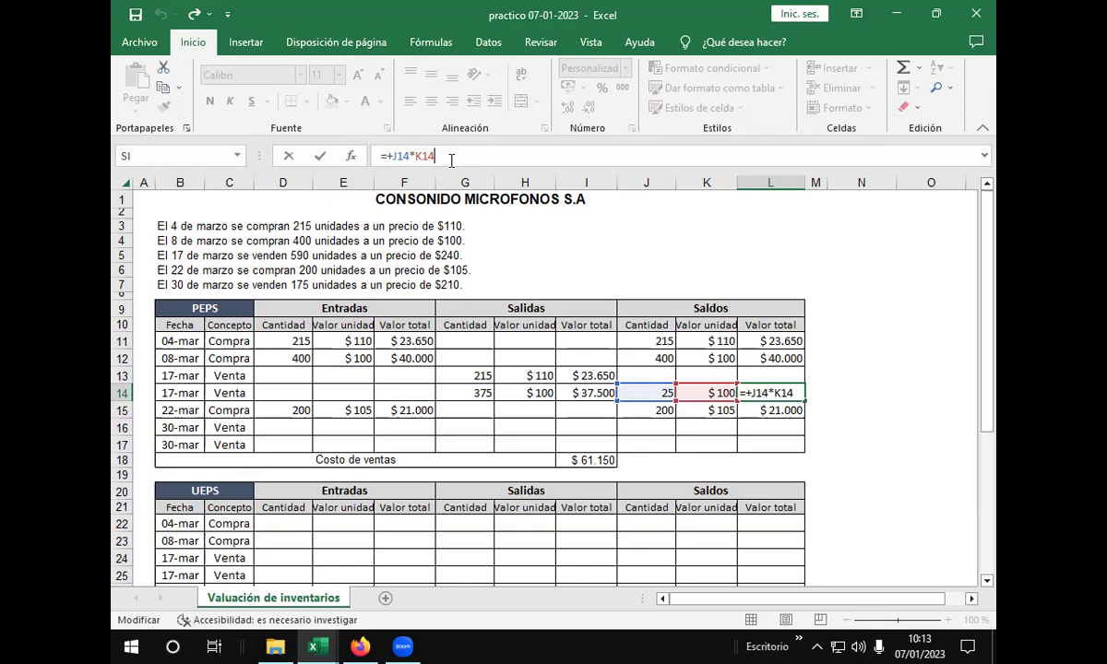
pyautogui.press('Return')
pyautogui.click(660, 392)
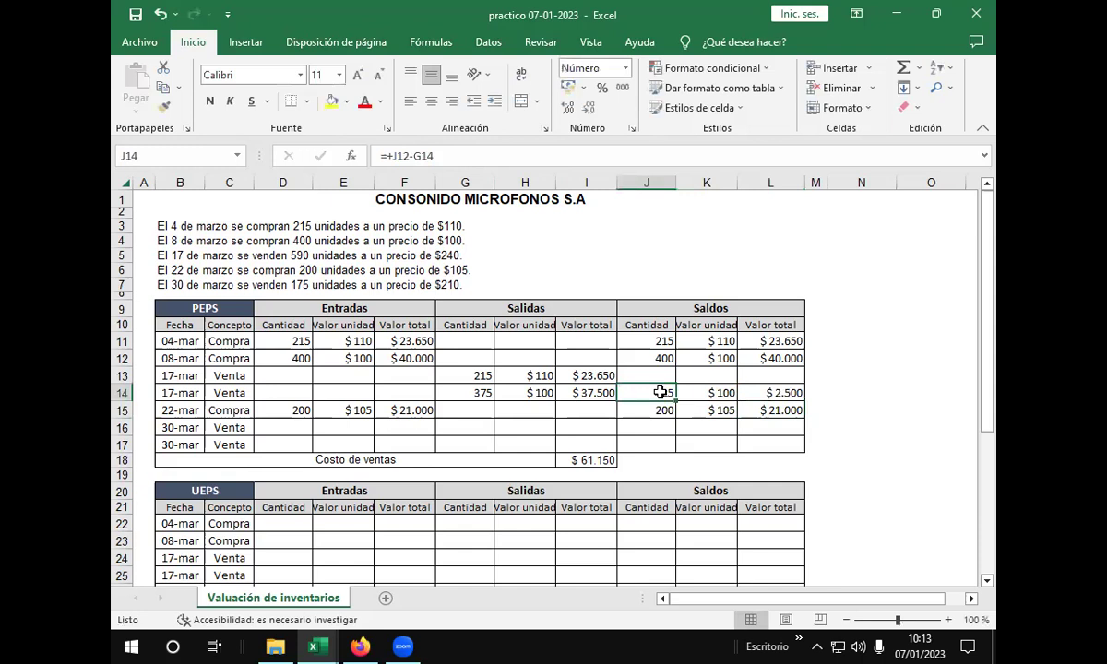
pyautogui.click(447, 153)
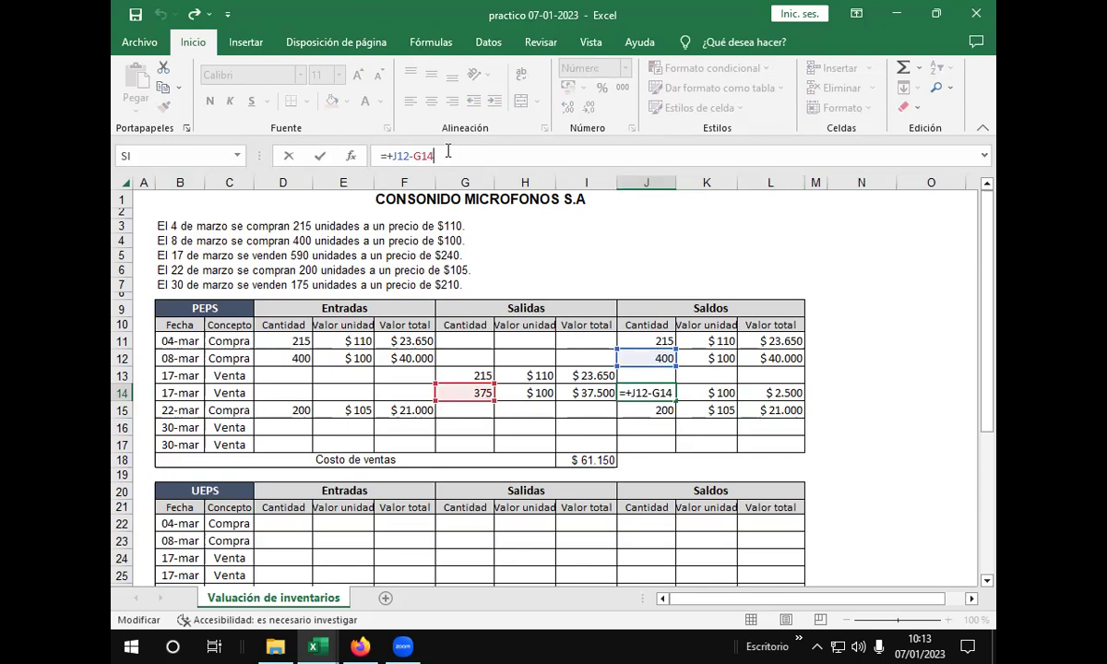
pyautogui.press('Return')
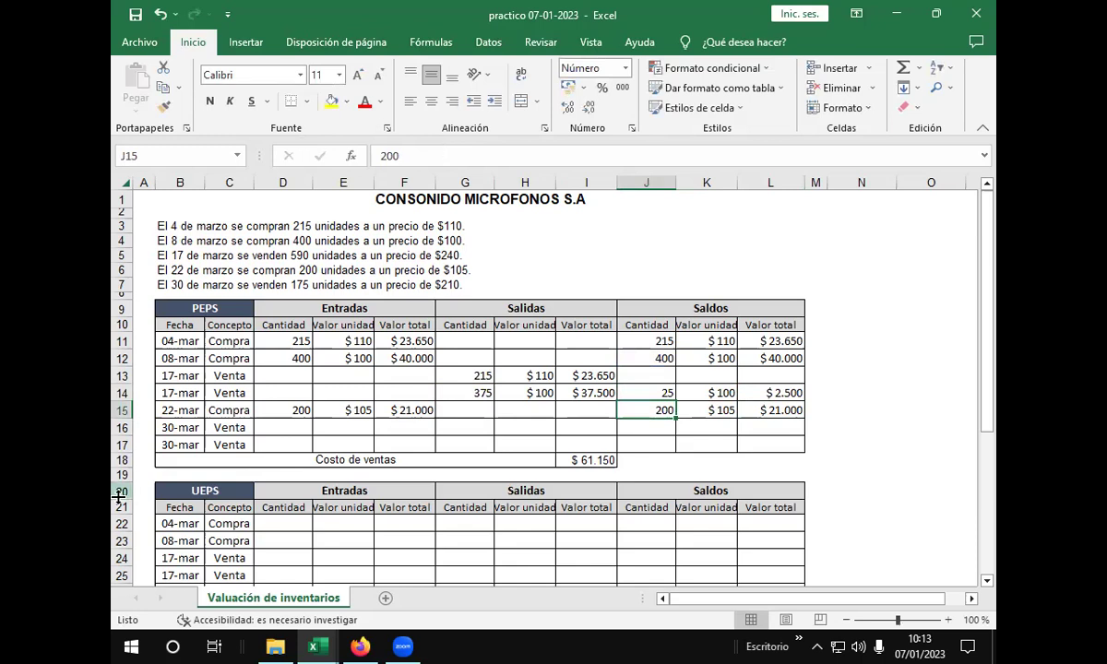
# Step: Review the Saldos unit values, the 22-mar purchase line in row 15 and the 30 de marzo sale statement
pyautogui.click(715, 411)
pyautogui.click(716, 393)
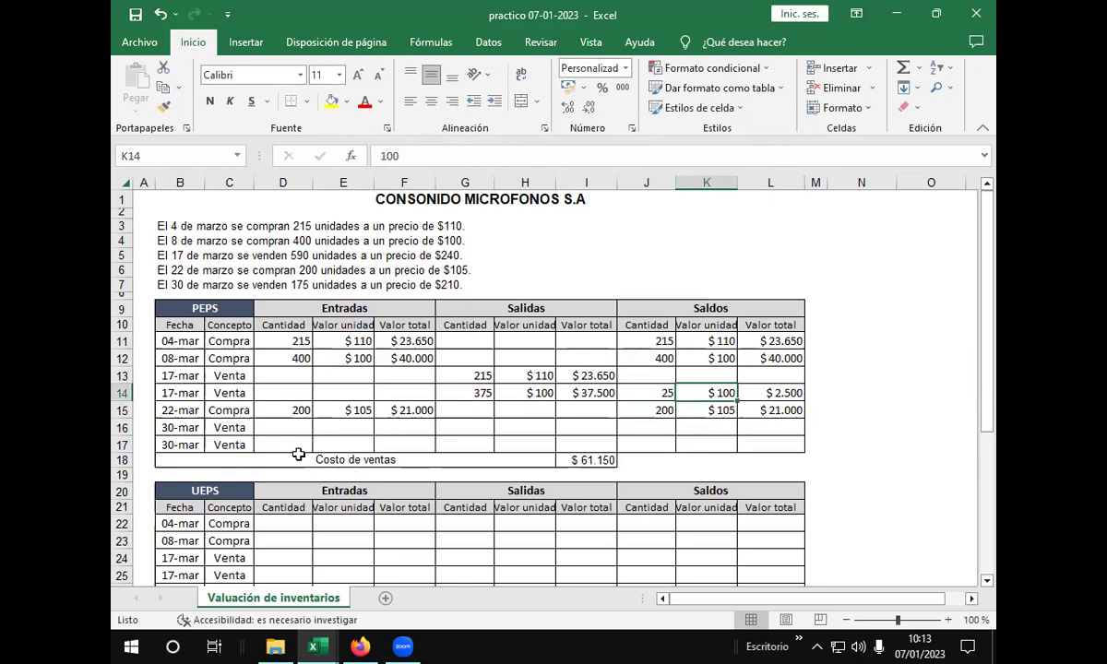
pyautogui.click(355, 426)
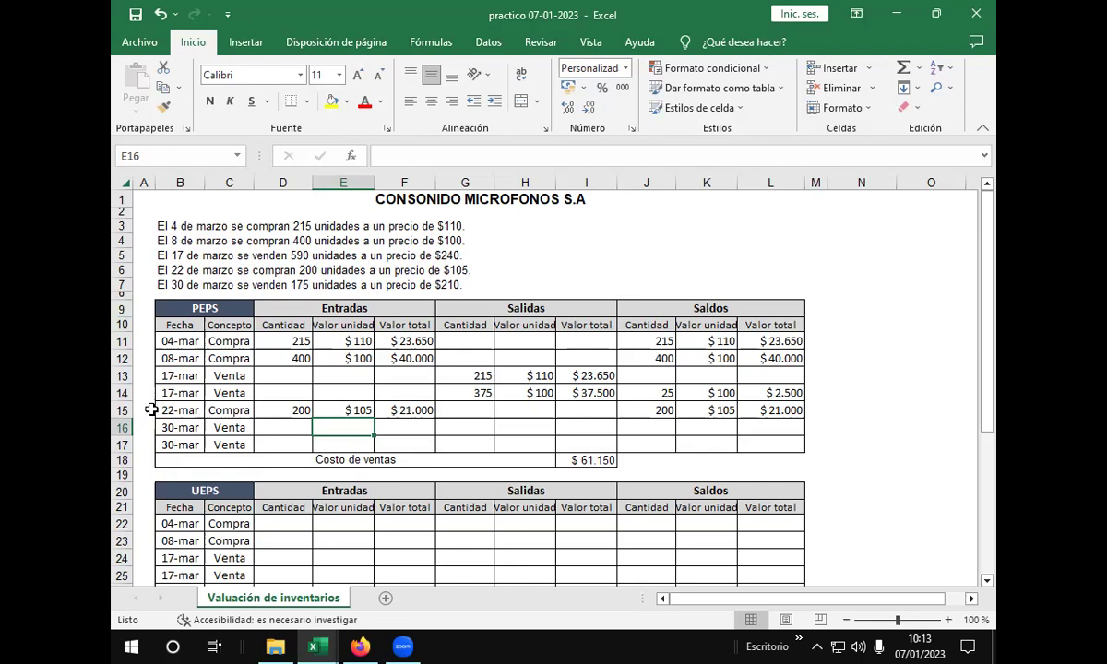
pyautogui.click(279, 410)
pyautogui.click(330, 412)
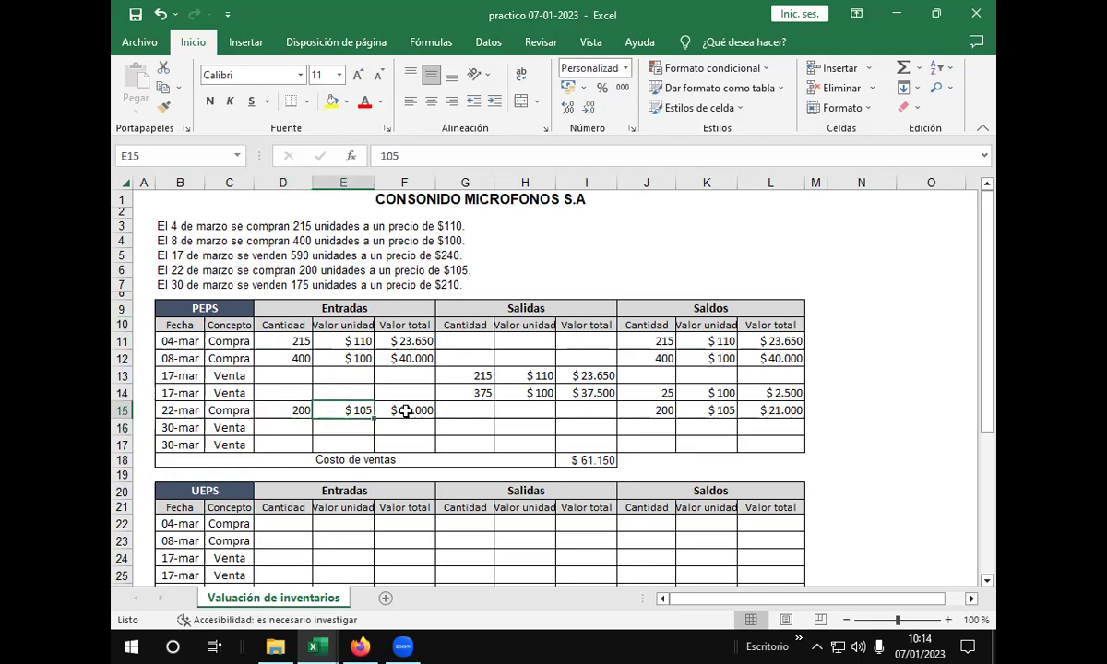
pyautogui.click(478, 412)
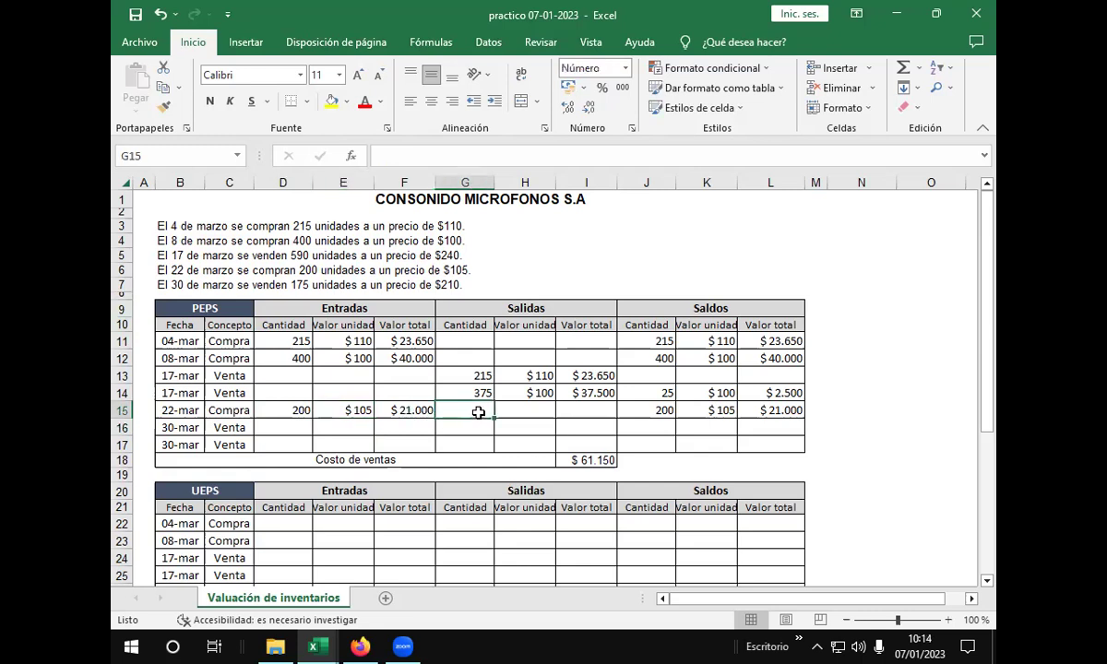
pyautogui.click(828, 413)
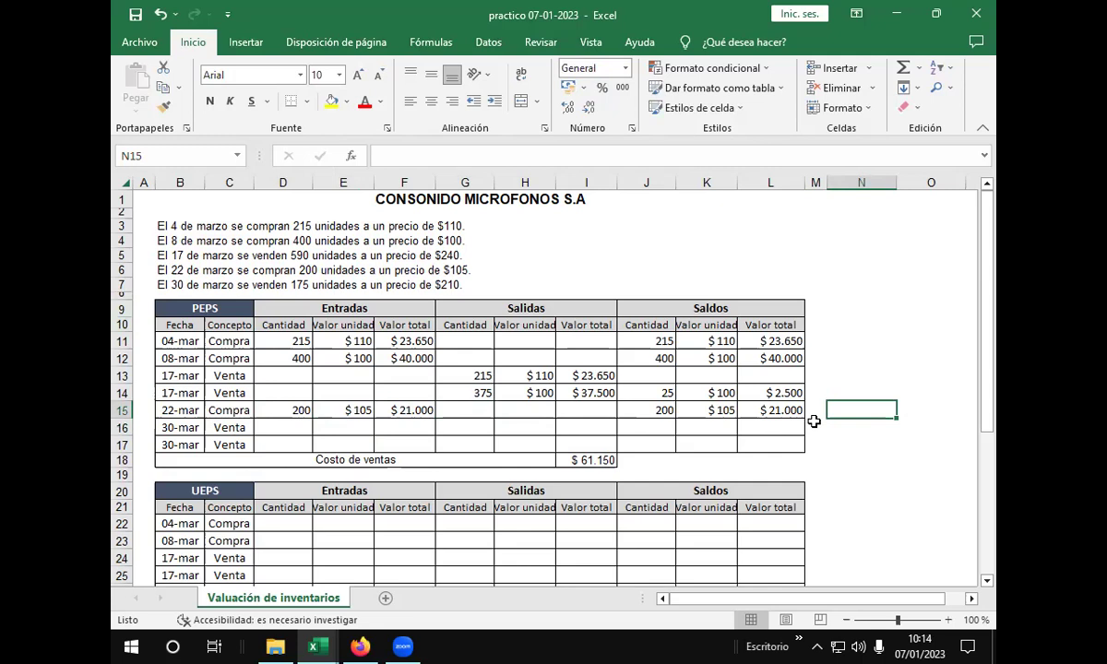
pyautogui.click(145, 287)
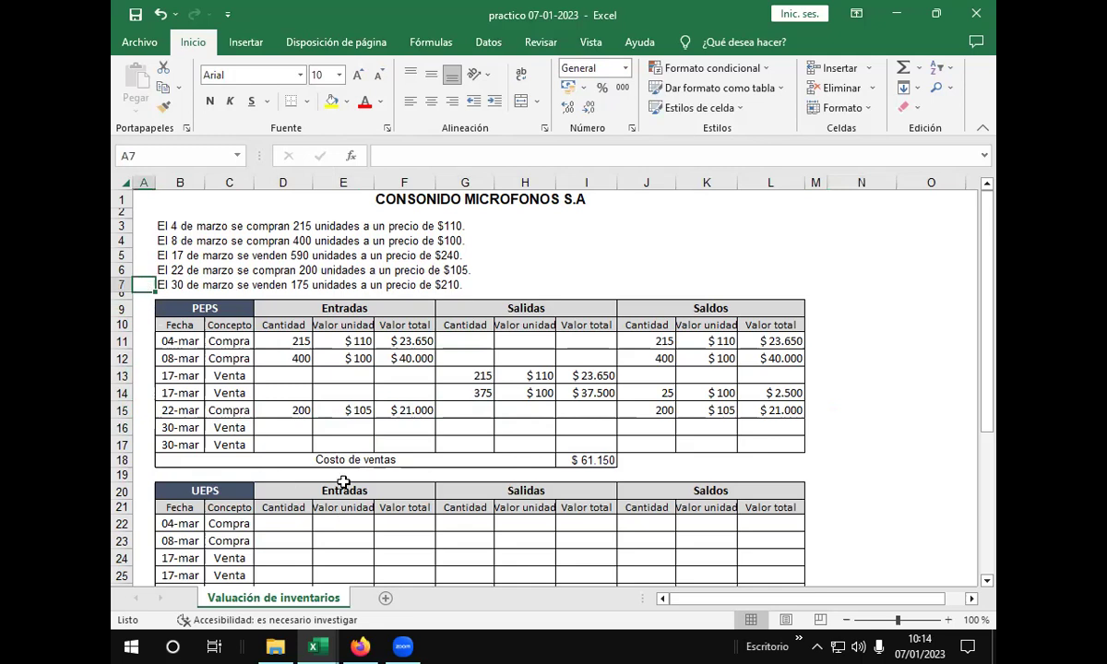
# Step: Enter the first 30-mar sale line in the PEPS Salidas, with quantity 25 in G16 and unit value 100 in H16
pyautogui.click(467, 425)
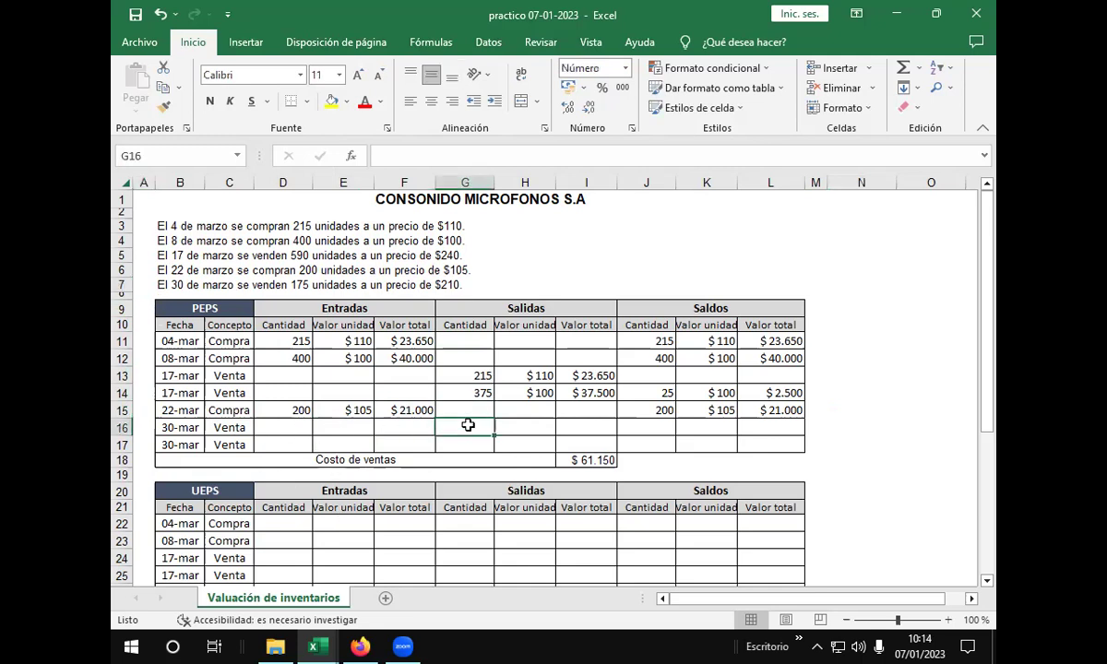
pyautogui.write('17')
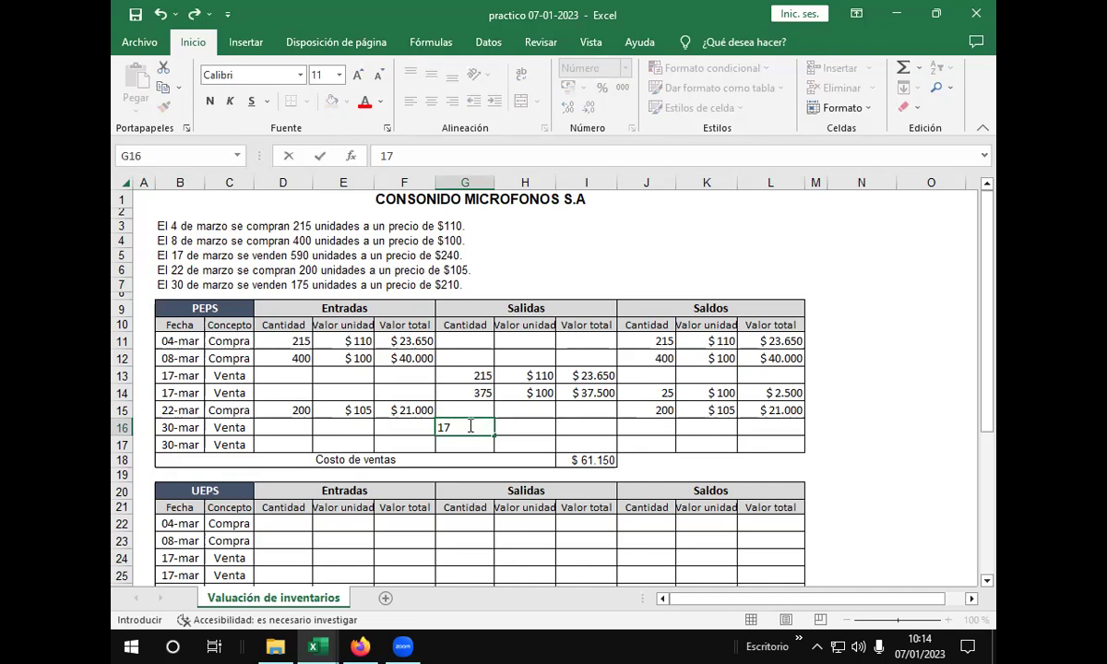
pyautogui.press('BackSpace')
pyautogui.press('BackSpace')
pyautogui.write('25')
pyautogui.press('Tab')
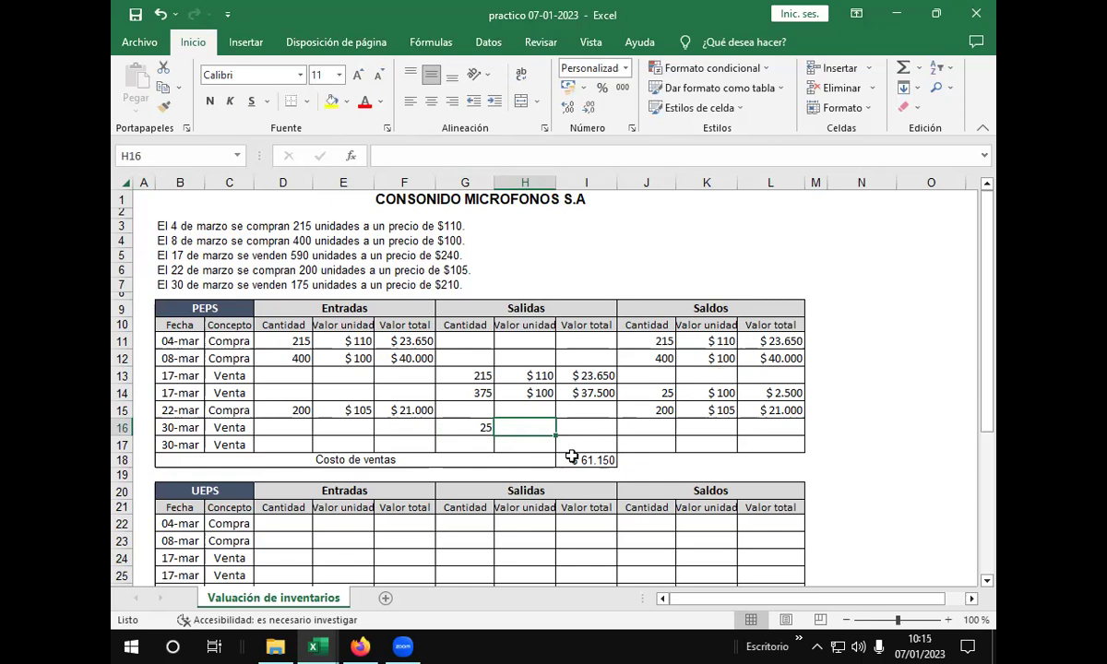
pyautogui.write('100')
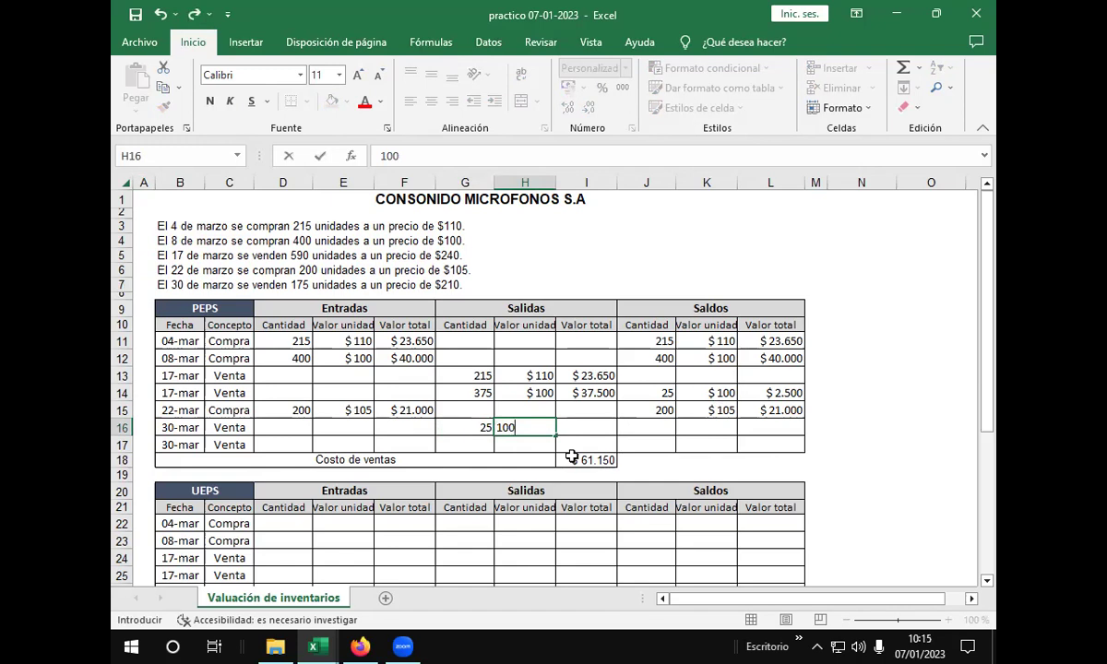
pyautogui.press('Tab')
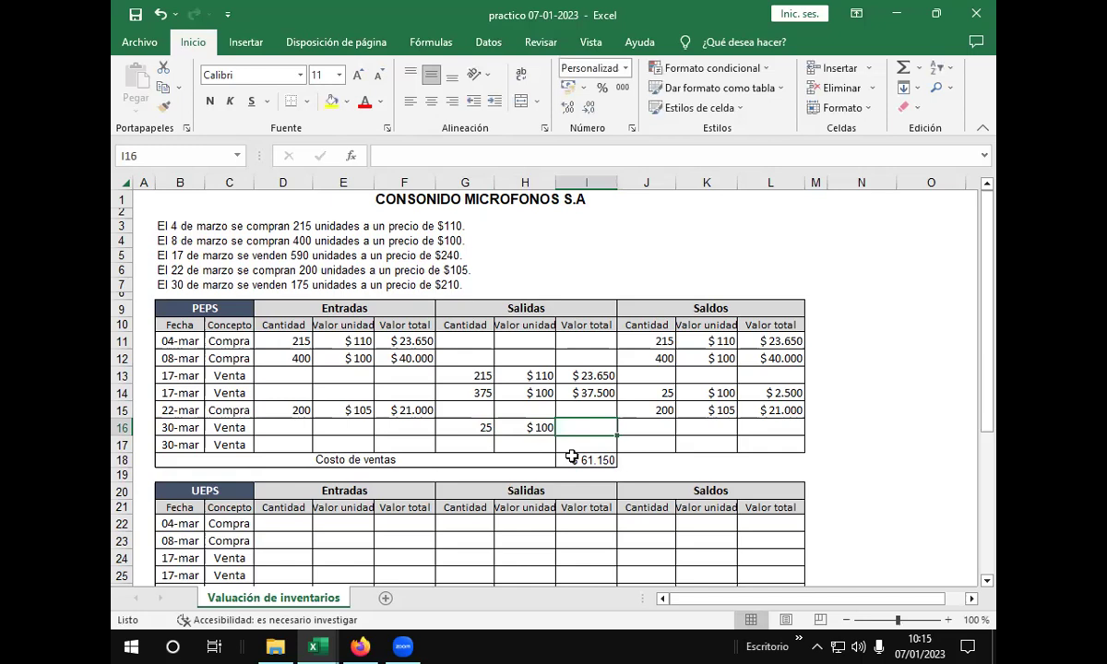
# Step: Calculate the Salidas total value in I16 with the formula +G16*H16
pyautogui.write('+')
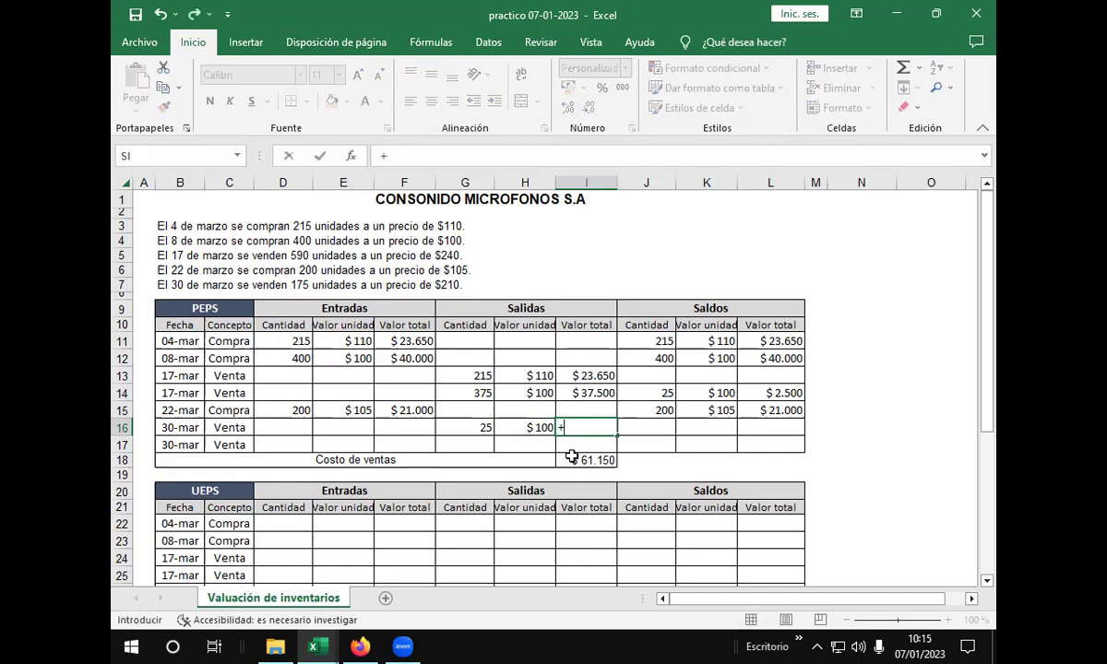
pyautogui.click(466, 428)
pyautogui.write('*')
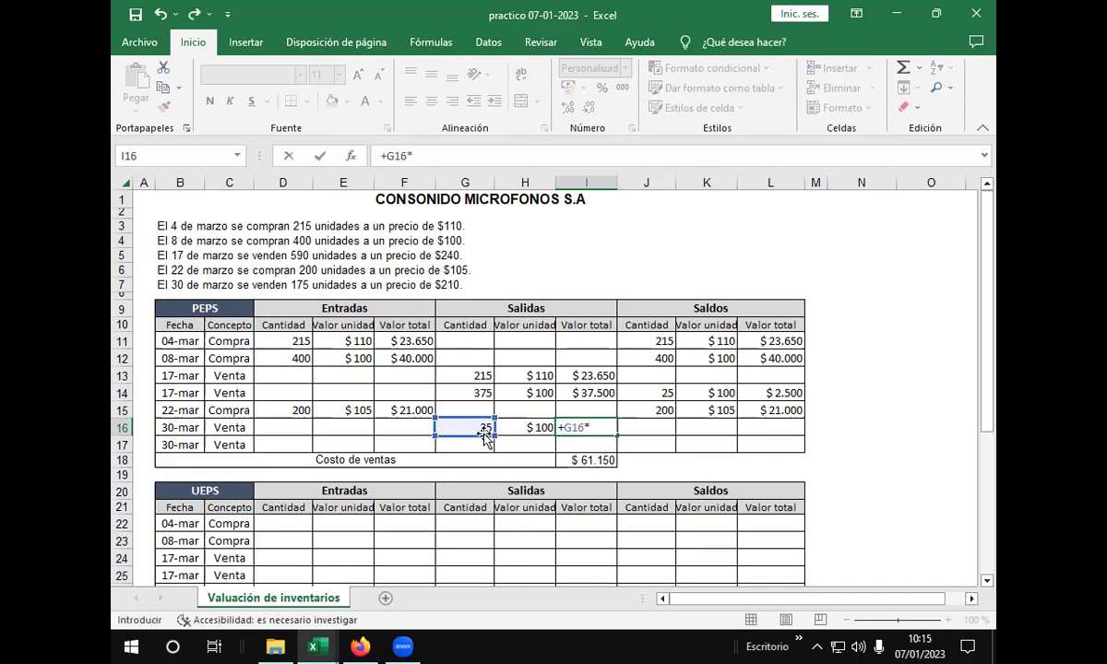
pyautogui.click(532, 428)
pyautogui.press('Return')
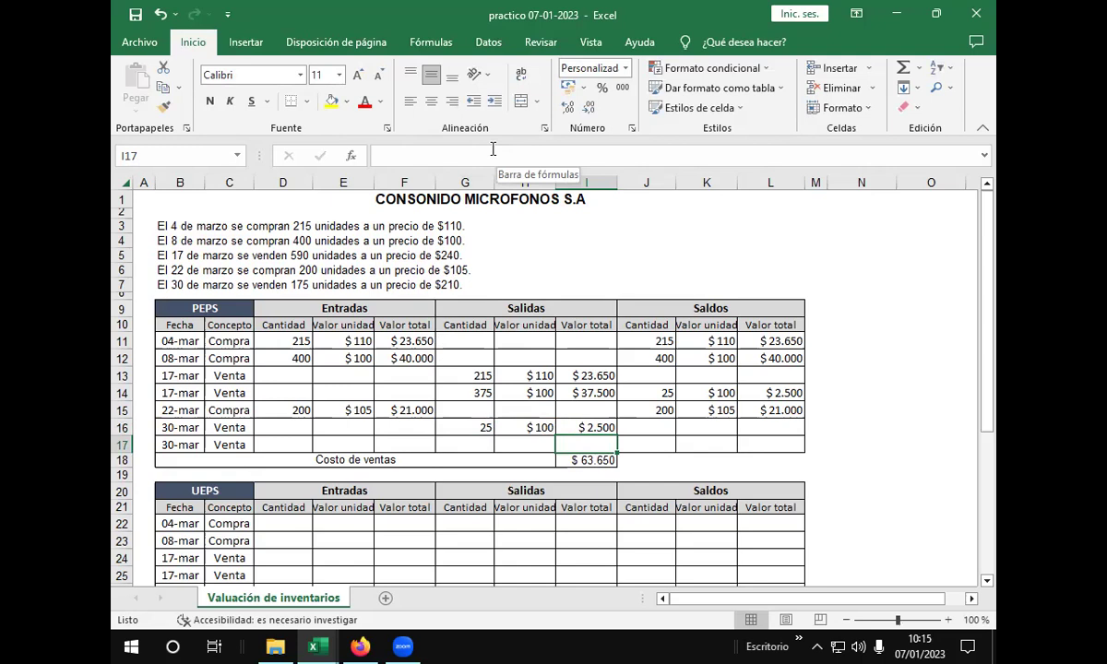
# Step: Enter the second 30-mar sale line in the PEPS Salidas, with quantity 150 in G17 and unit value 105 in H17
pyautogui.click(284, 446)
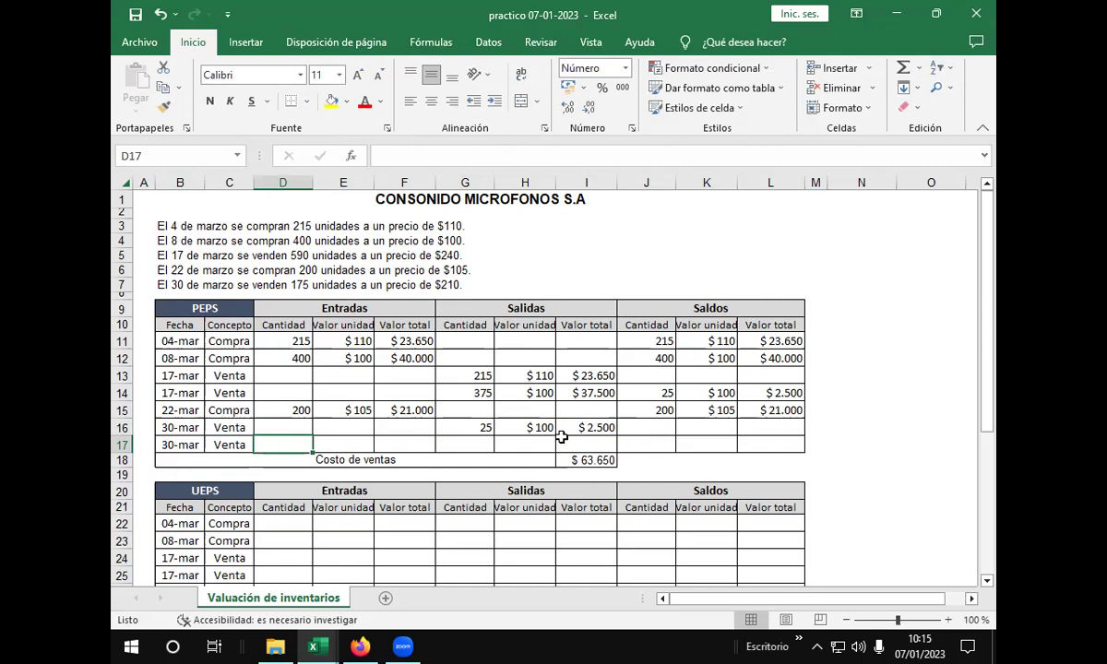
pyautogui.click(354, 443)
pyautogui.click(391, 445)
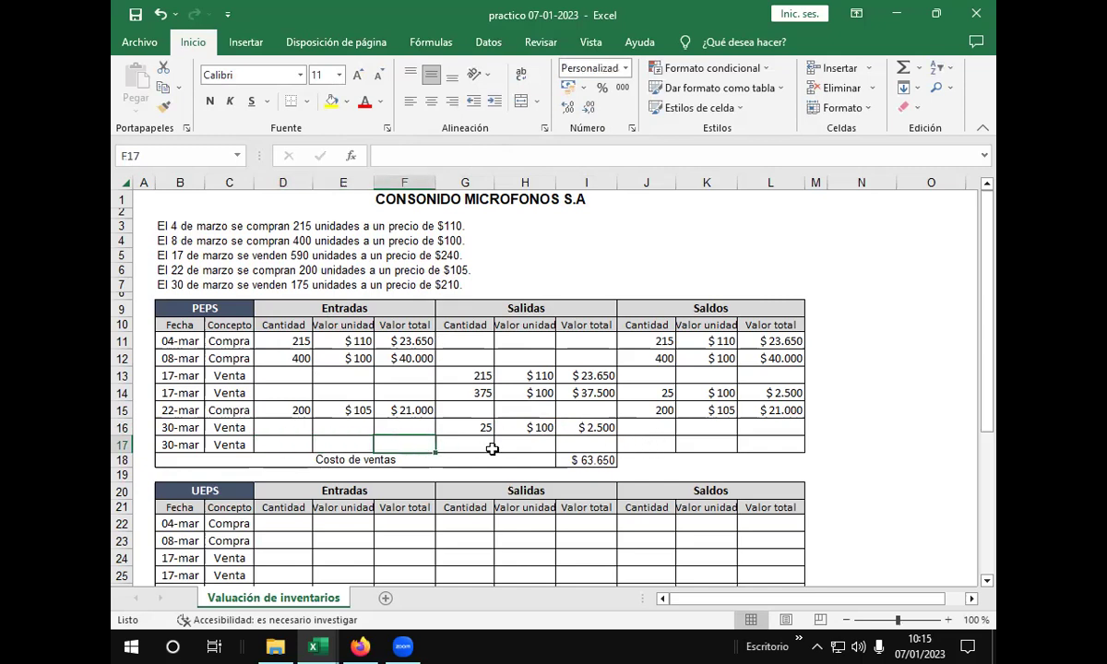
pyautogui.click(462, 445)
pyautogui.click(528, 444)
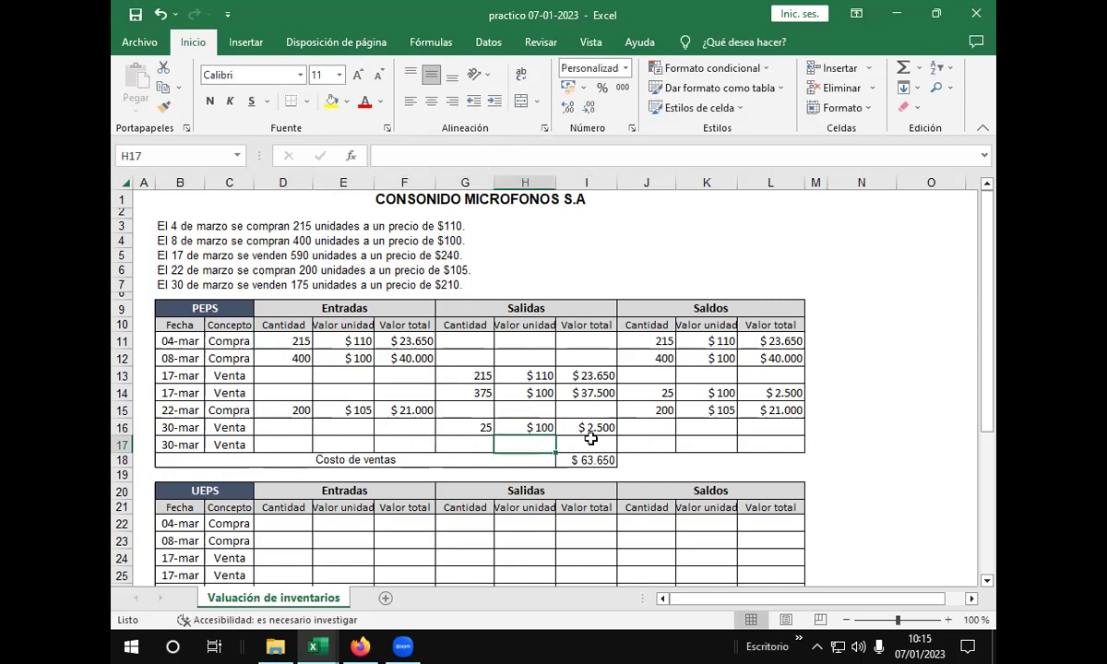
pyautogui.click(466, 440)
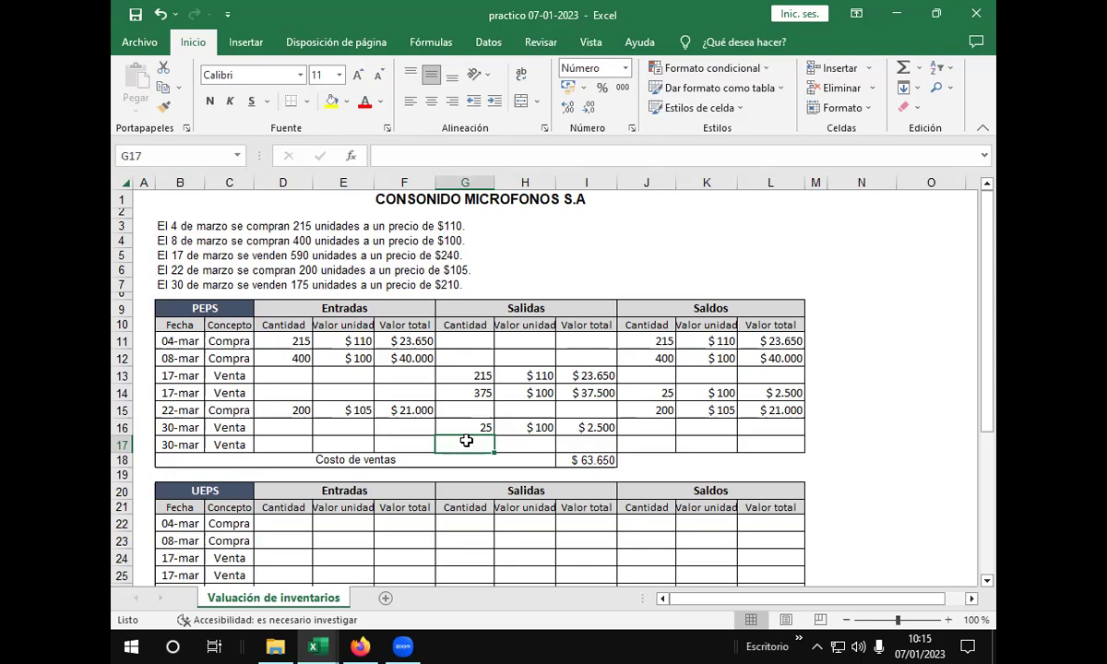
pyautogui.write('150')
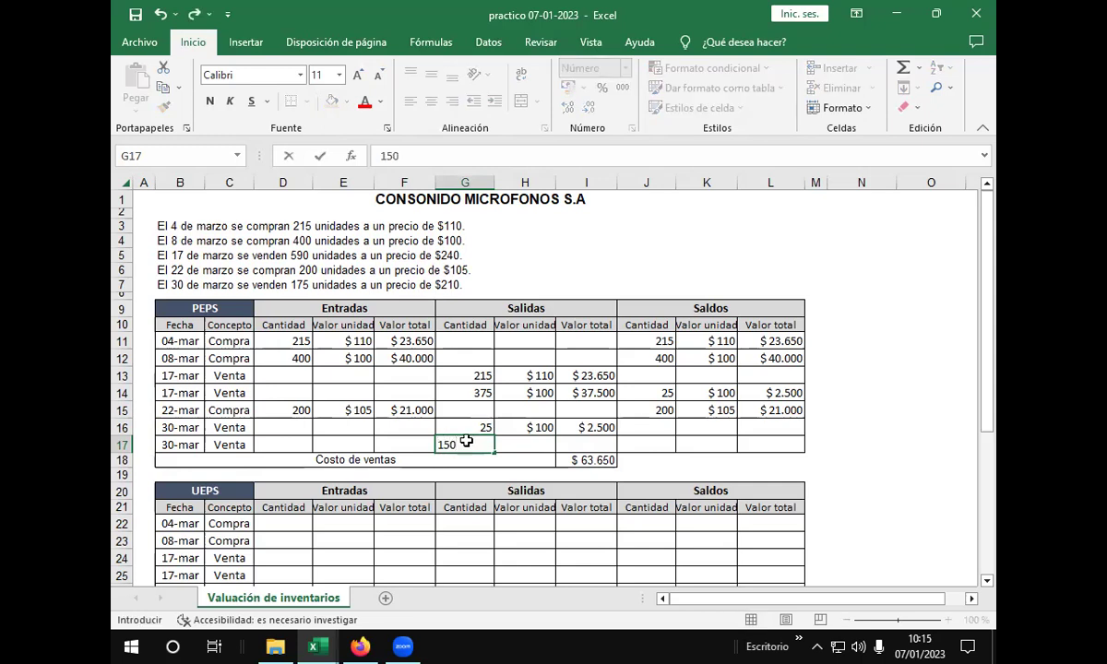
pyautogui.press('Tab')
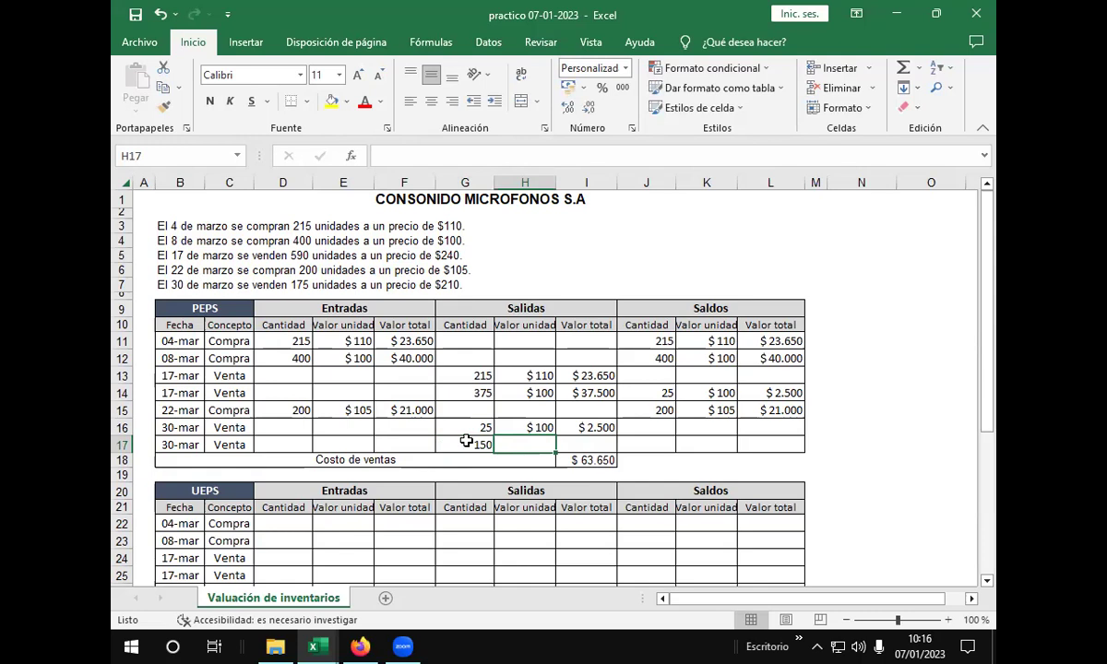
pyautogui.write('105')
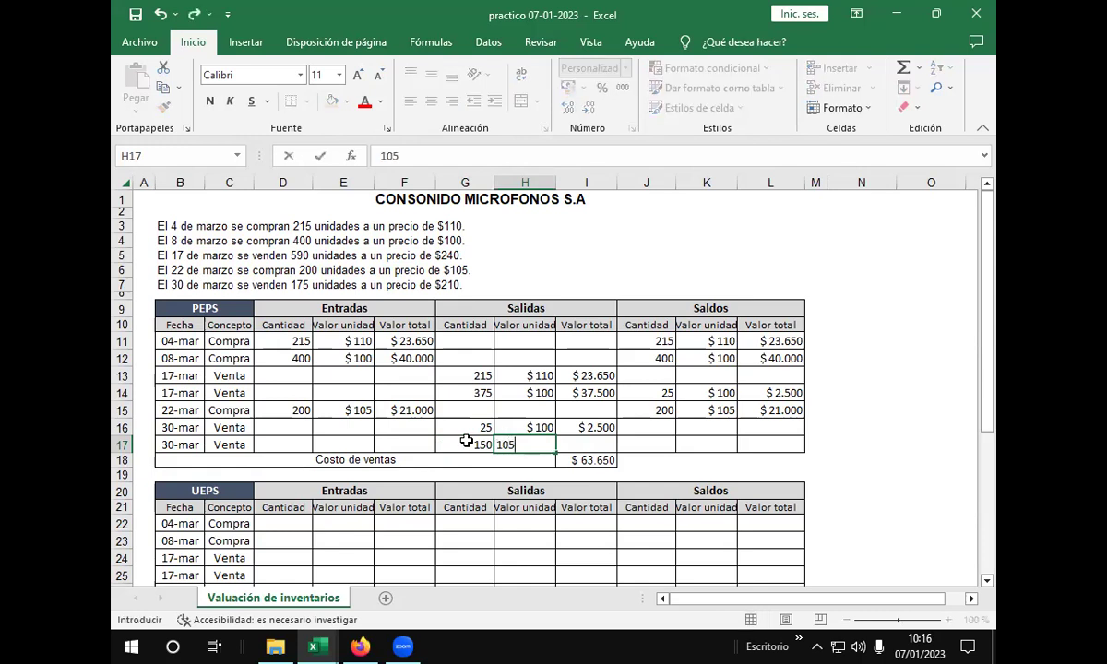
pyautogui.press('Tab')
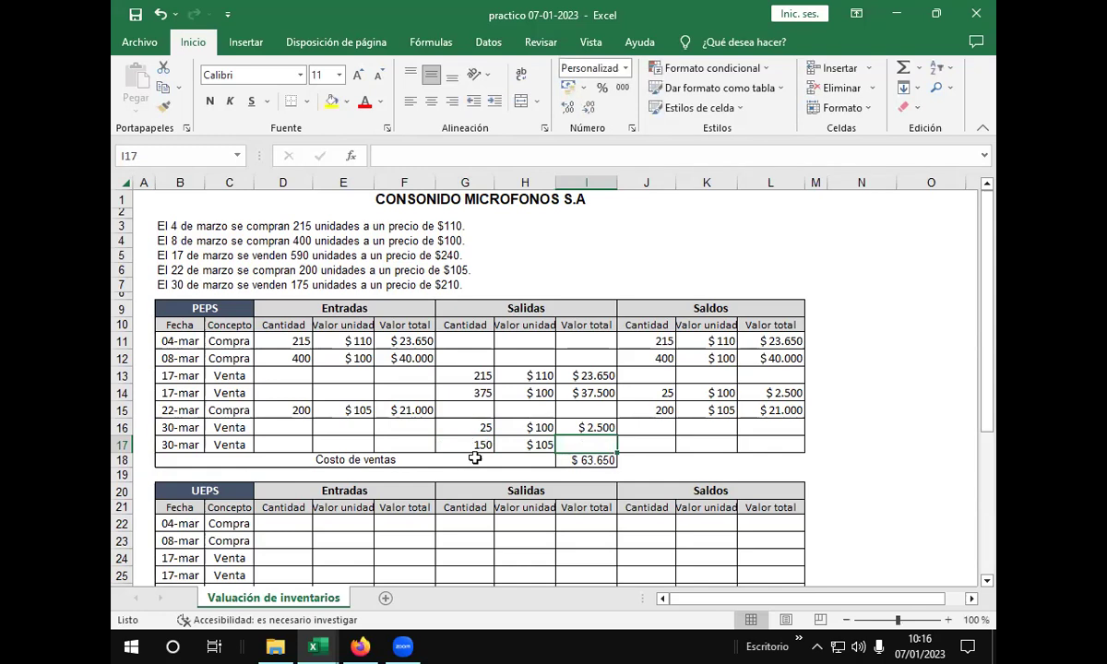
# Step: Fill the Salidas total value formula from I16 down to I17 and check the formulas of both cells
pyautogui.click(570, 428)
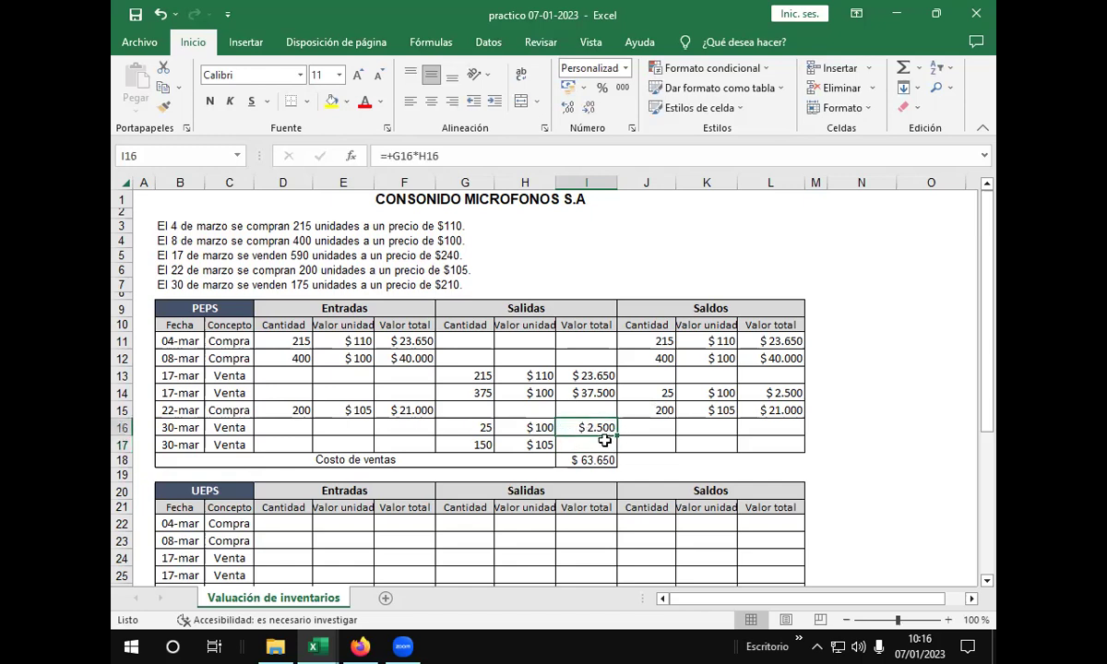
pyautogui.moveTo(617, 433); pyautogui.dragTo(615, 450)
pyautogui.click(477, 154)
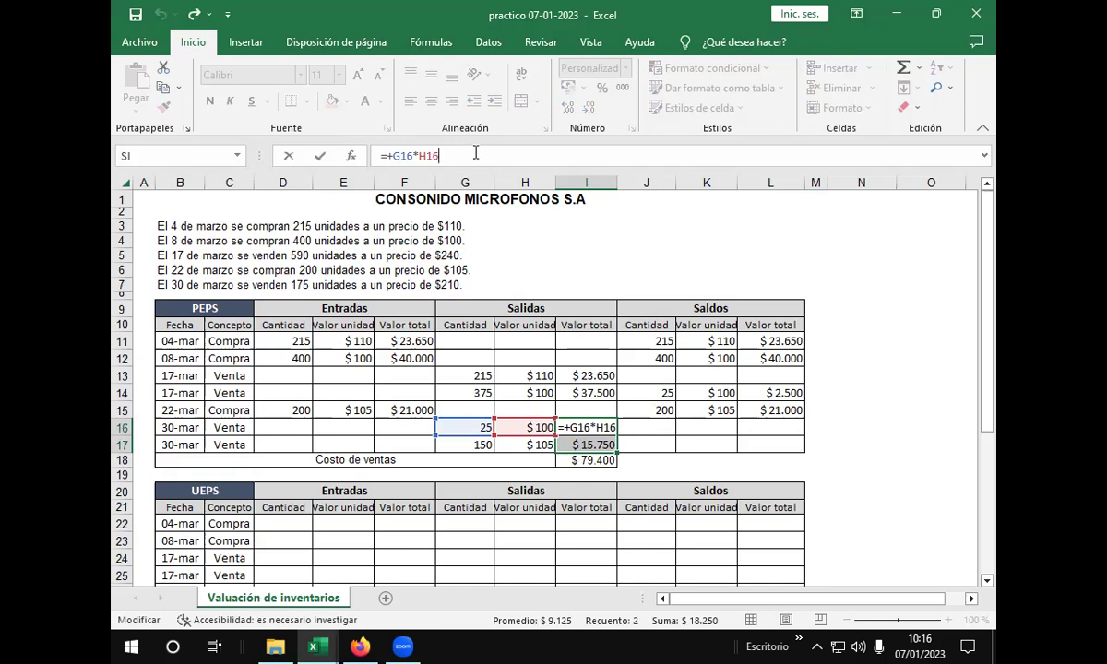
pyautogui.press('Return')
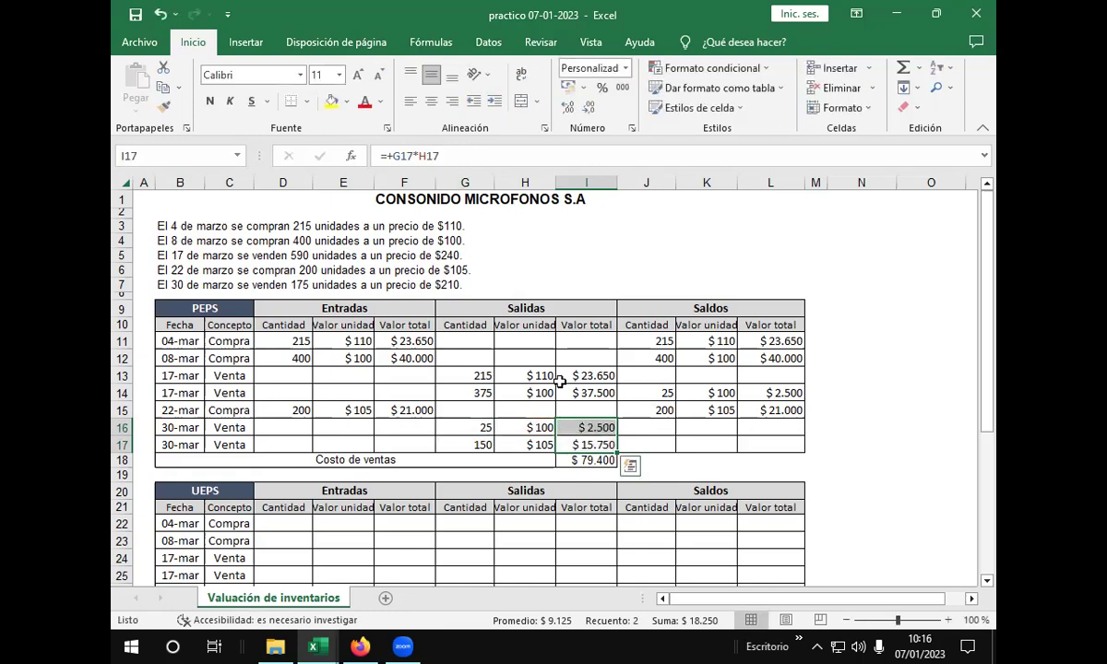
pyautogui.click(577, 444)
pyautogui.click(450, 156)
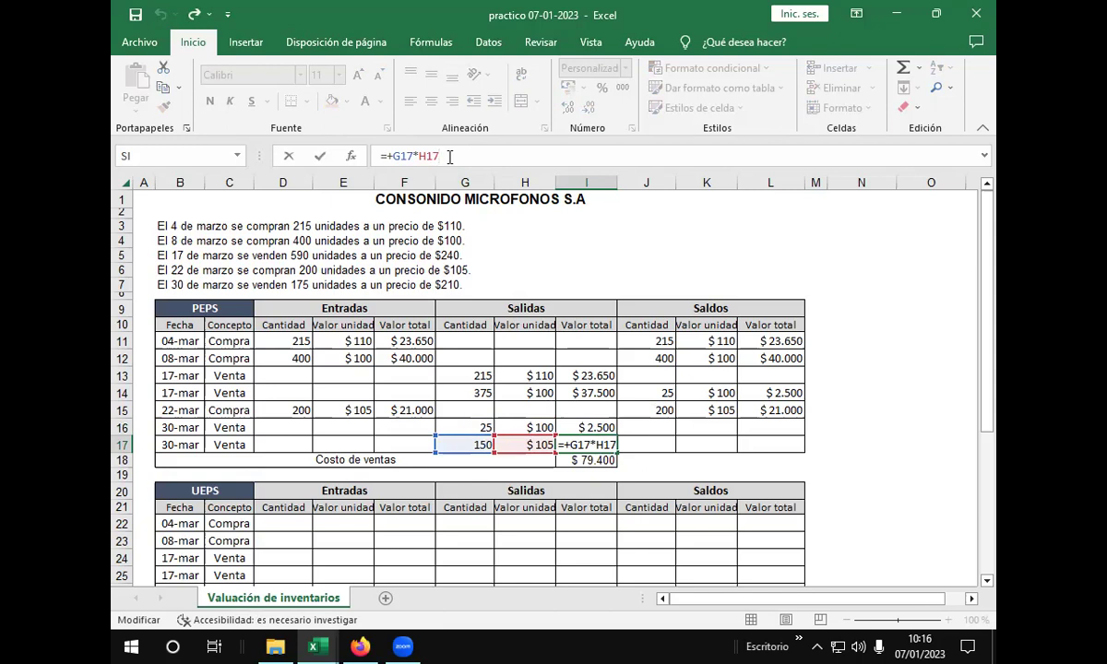
pyautogui.press('Return')
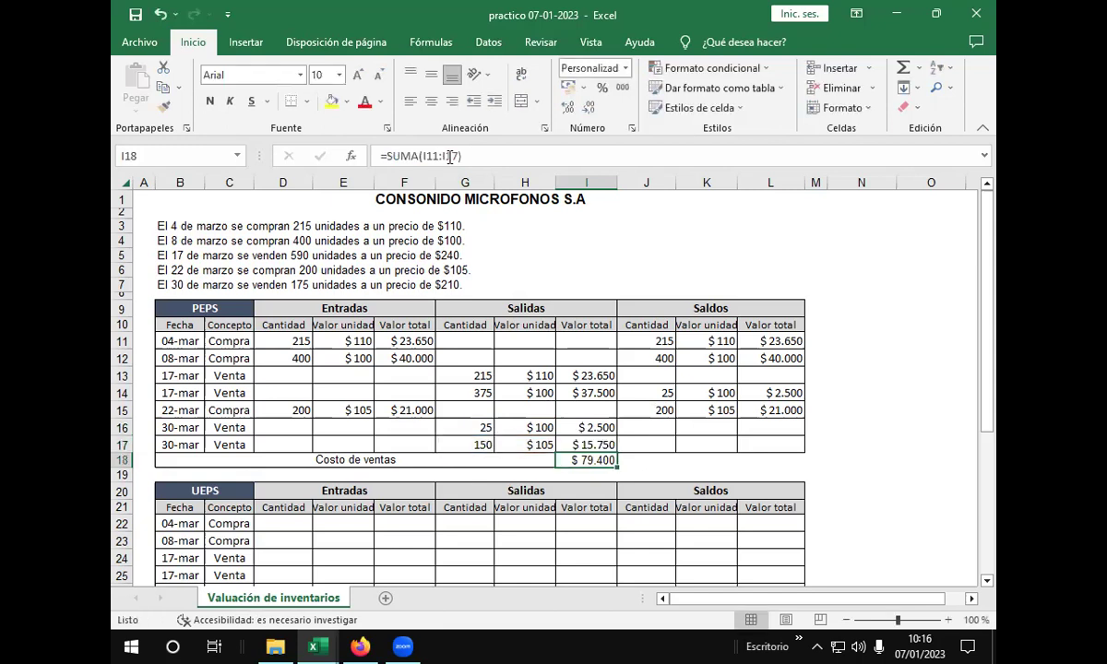
# Step: Calculate the final 30-mar Saldos quantity in J17 with the formula +J15-G17
pyautogui.press('Up')
pyautogui.press('Right')
pyautogui.press('Right')
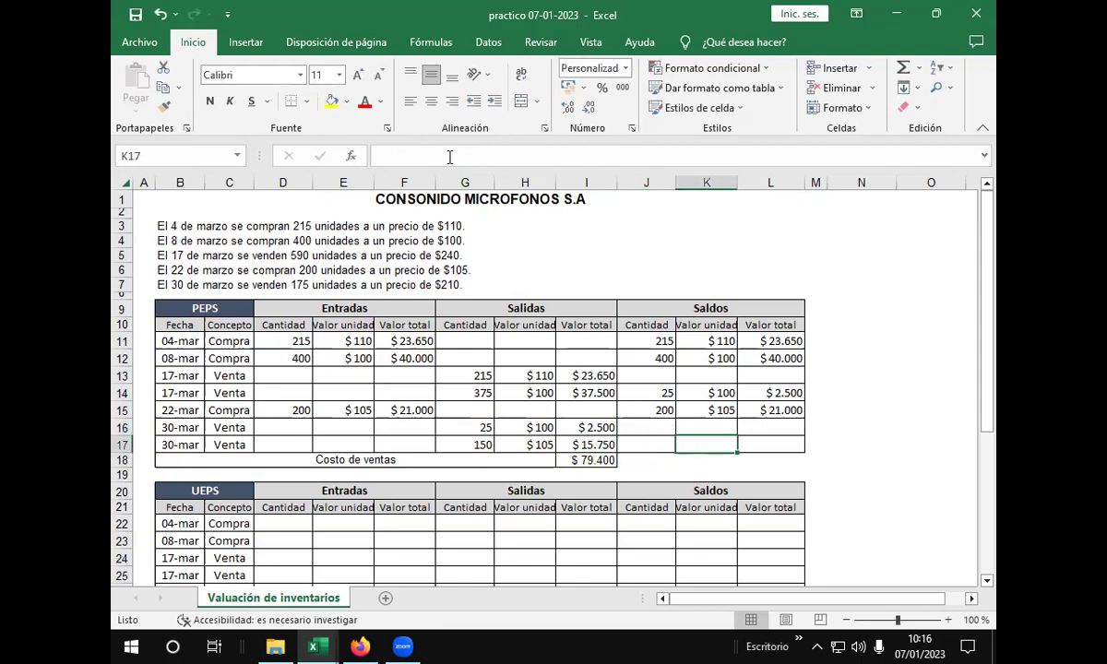
pyautogui.press('Right')
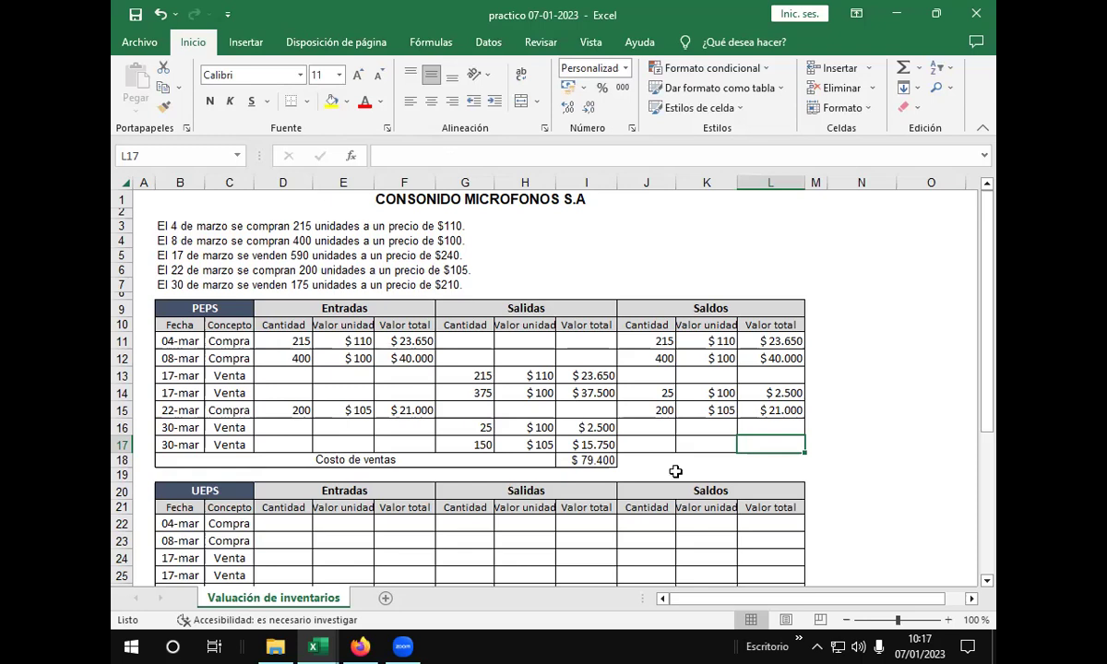
pyautogui.click(652, 446)
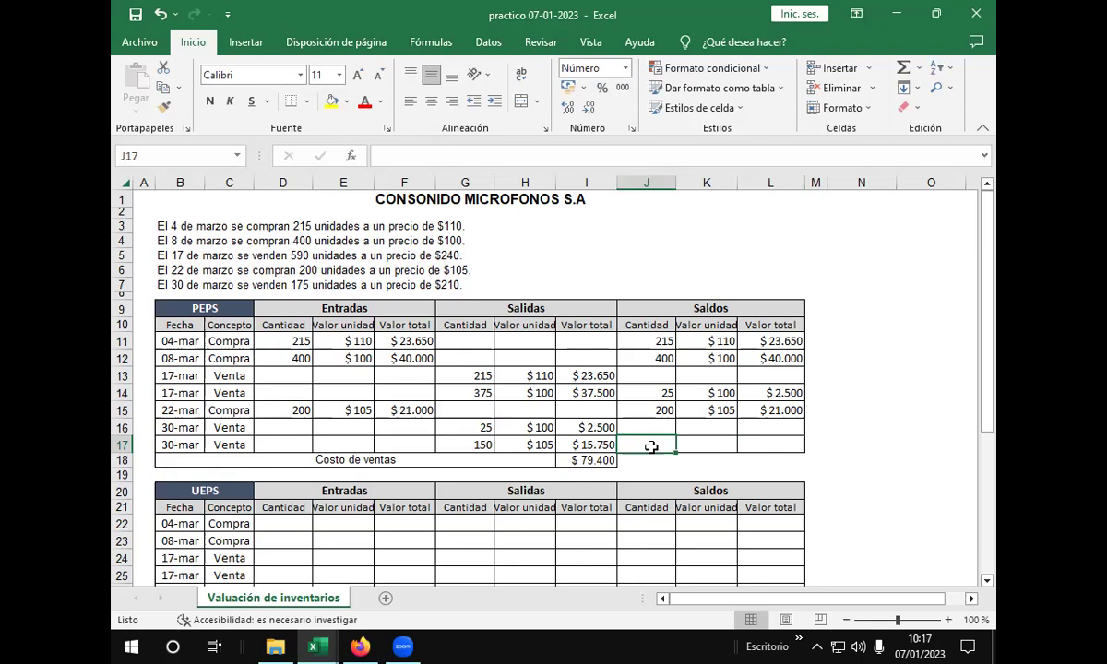
pyautogui.write('+')
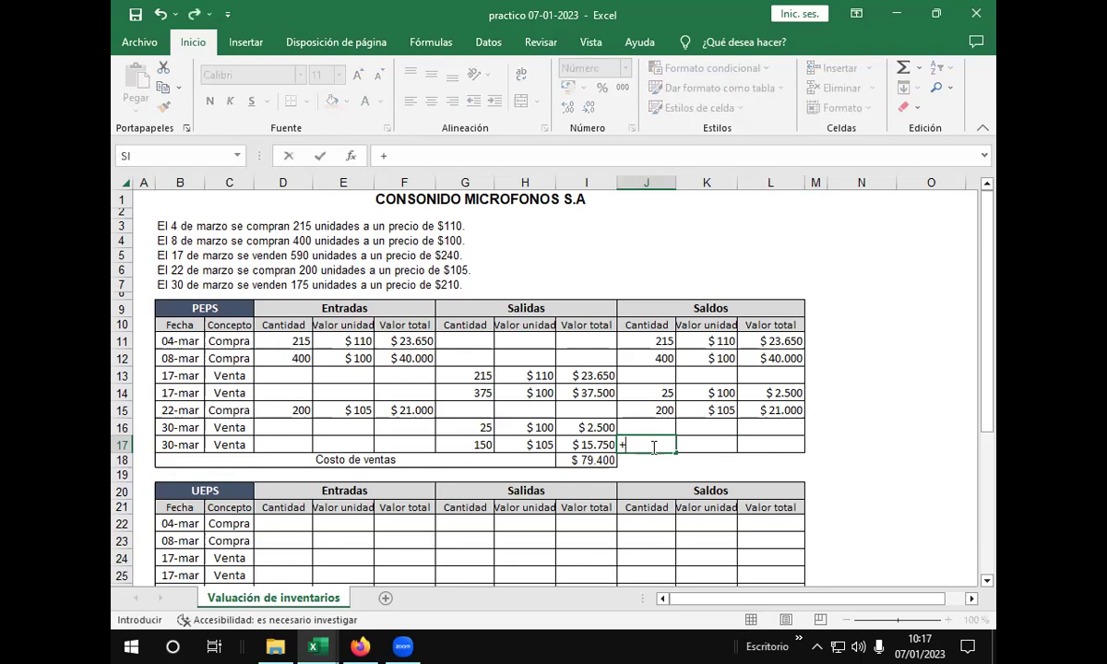
pyautogui.click(634, 409)
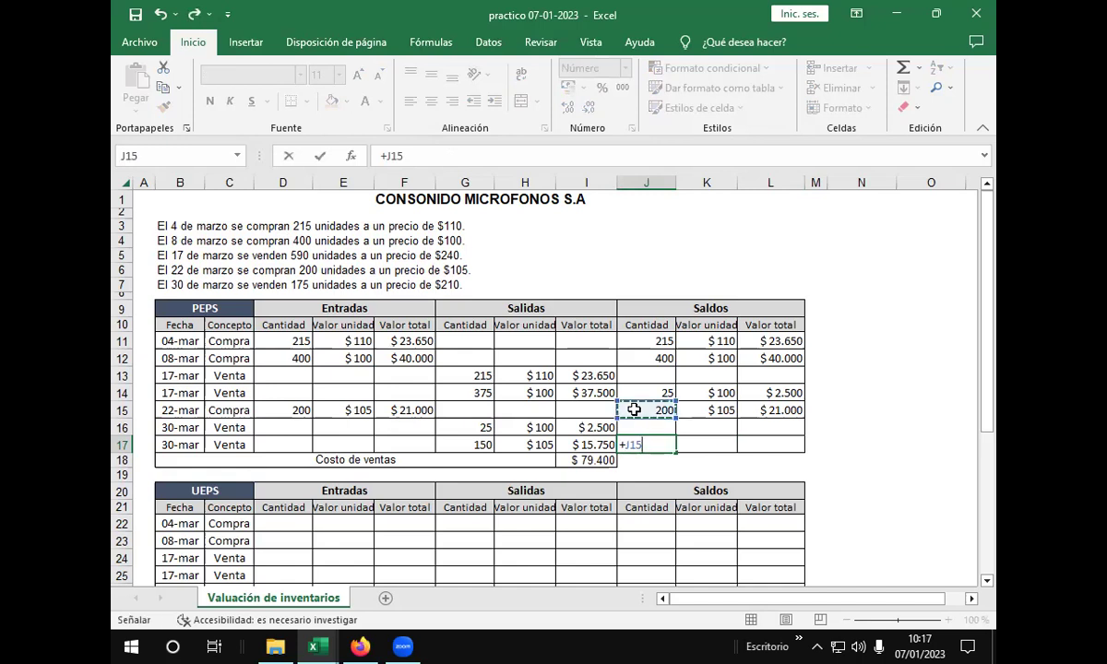
pyautogui.write('-')
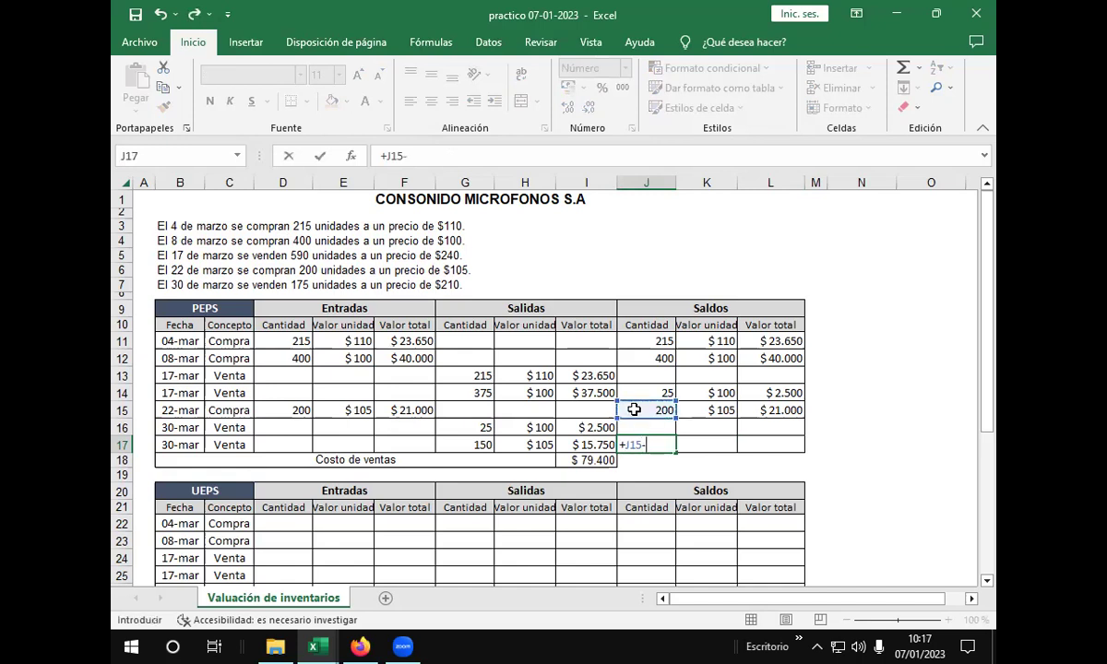
pyautogui.click(452, 443)
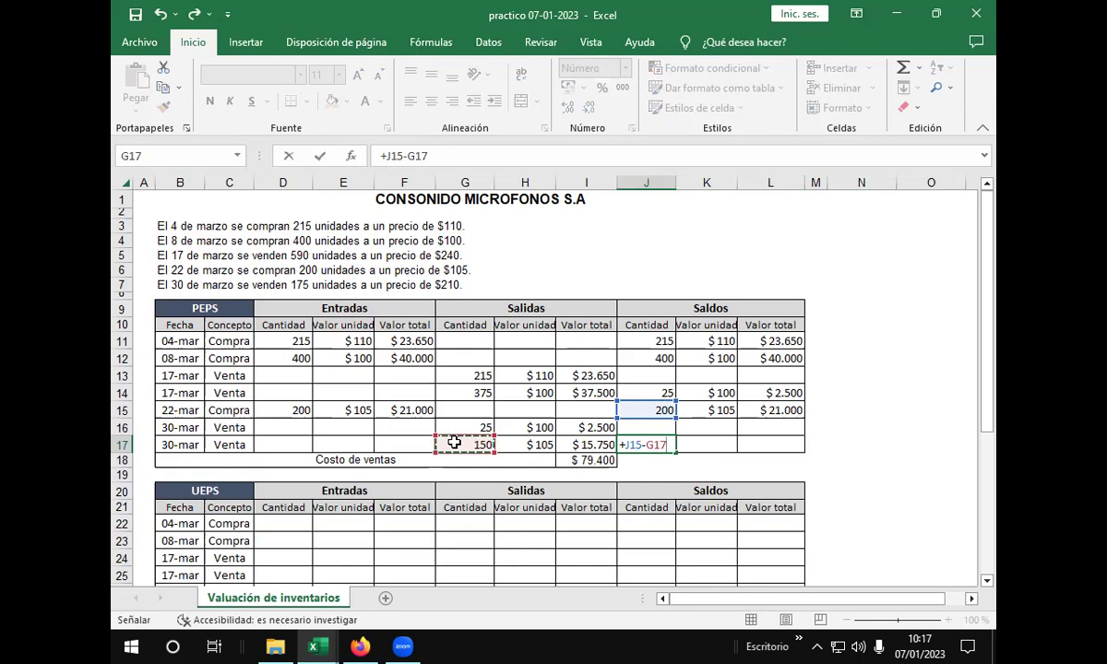
pyautogui.press('Return')
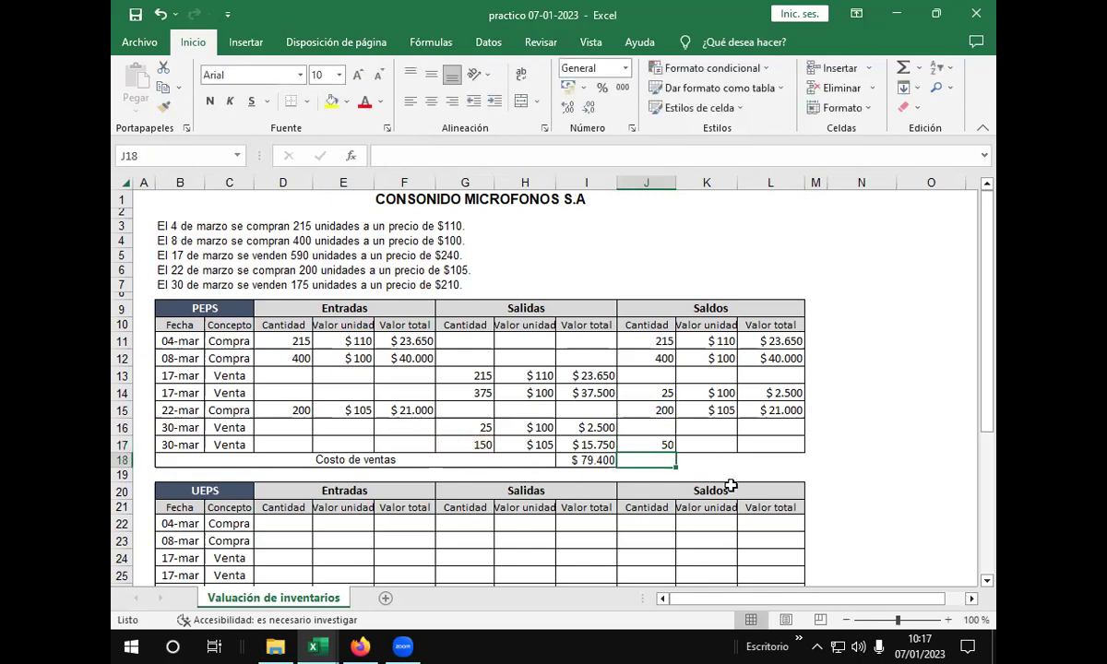
# Step: Set the 30-mar Saldos unit value in K17 to 105
pyautogui.click(716, 443)
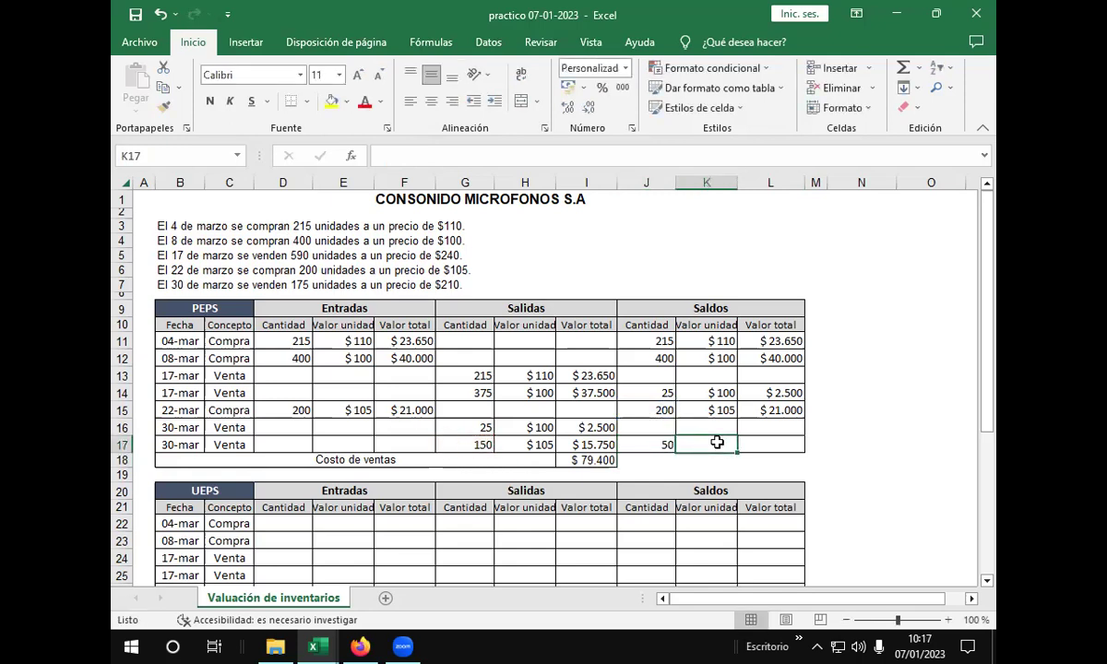
pyautogui.write('105')
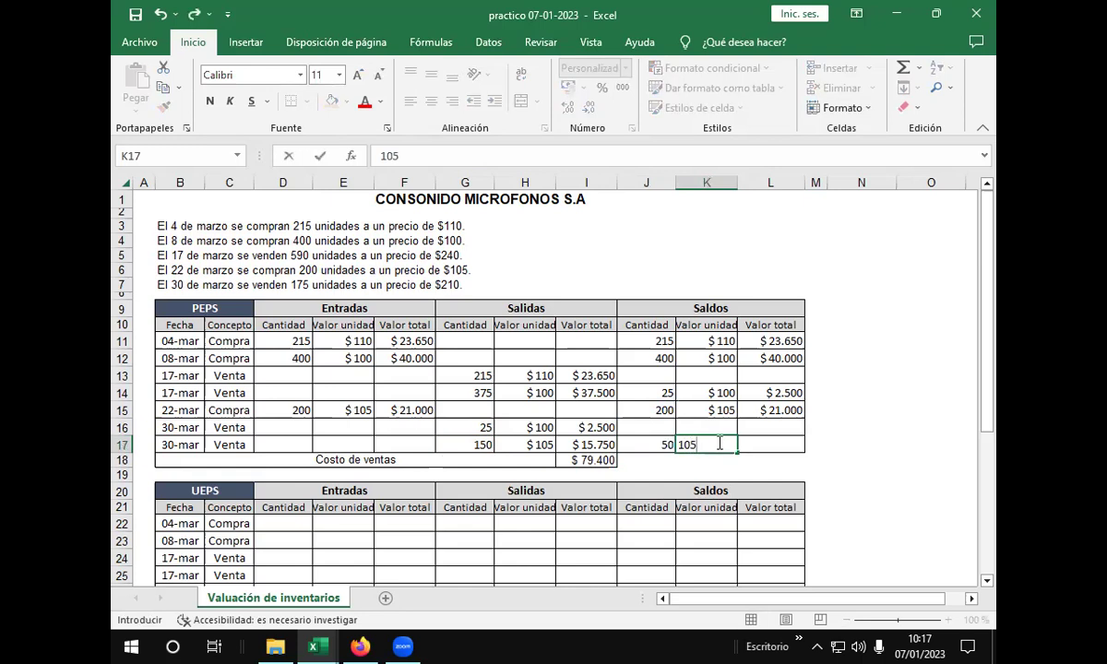
pyautogui.press('Return')
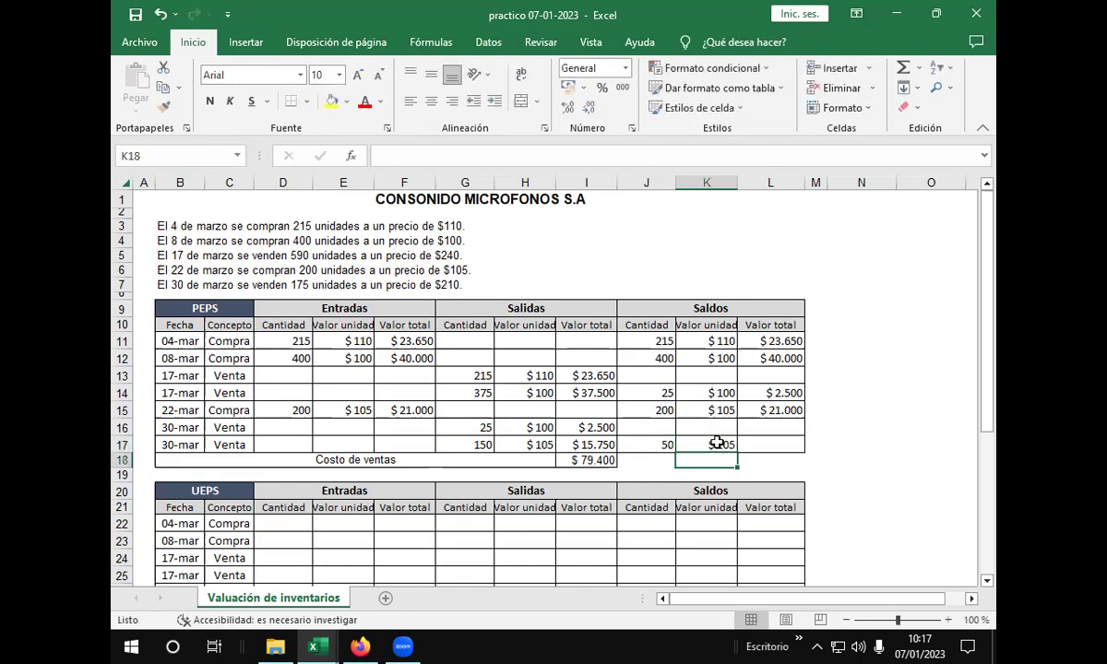
# Step: Calculate the 30-mar Saldos total value in L17 with the formula +J17*K17
pyautogui.click(764, 446)
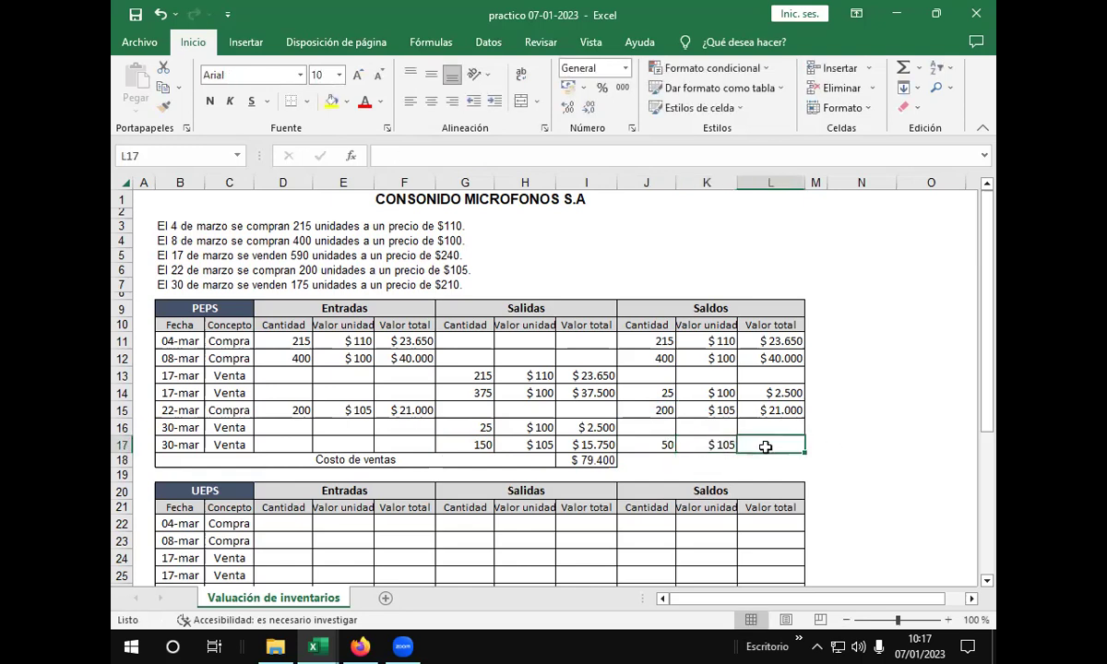
pyautogui.write('+')
pyautogui.click(645, 446)
pyautogui.write('*')
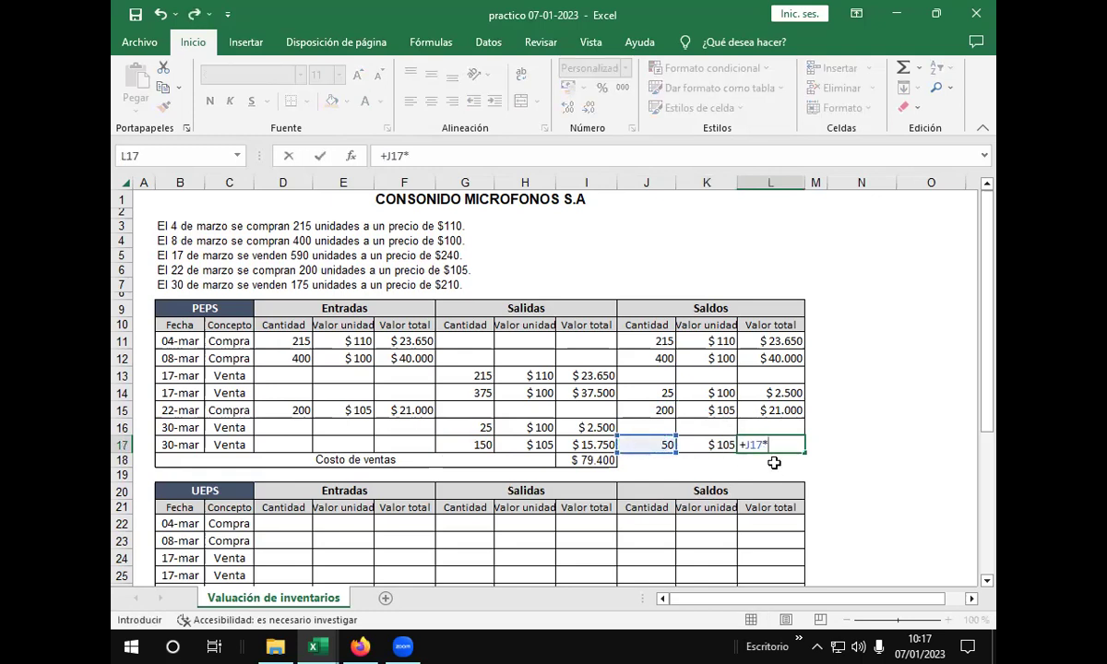
pyautogui.click(696, 446)
pyautogui.press('Return')
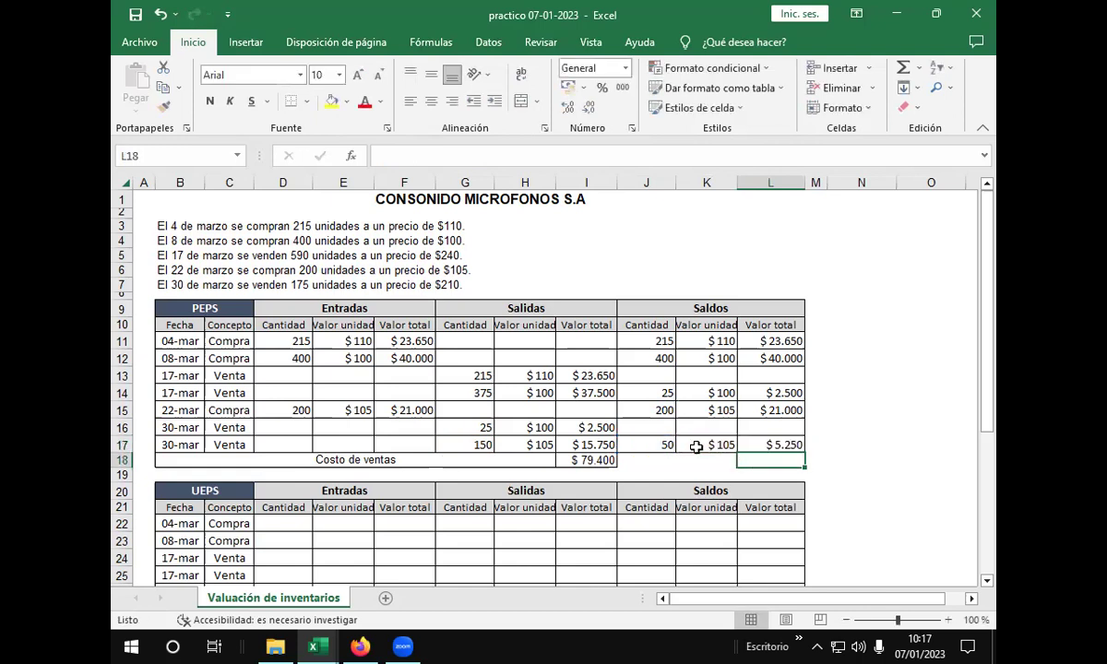
# Step: Check the formula behind the 30-mar Saldos total value in L17
pyautogui.scroll(-1, 679, 434)
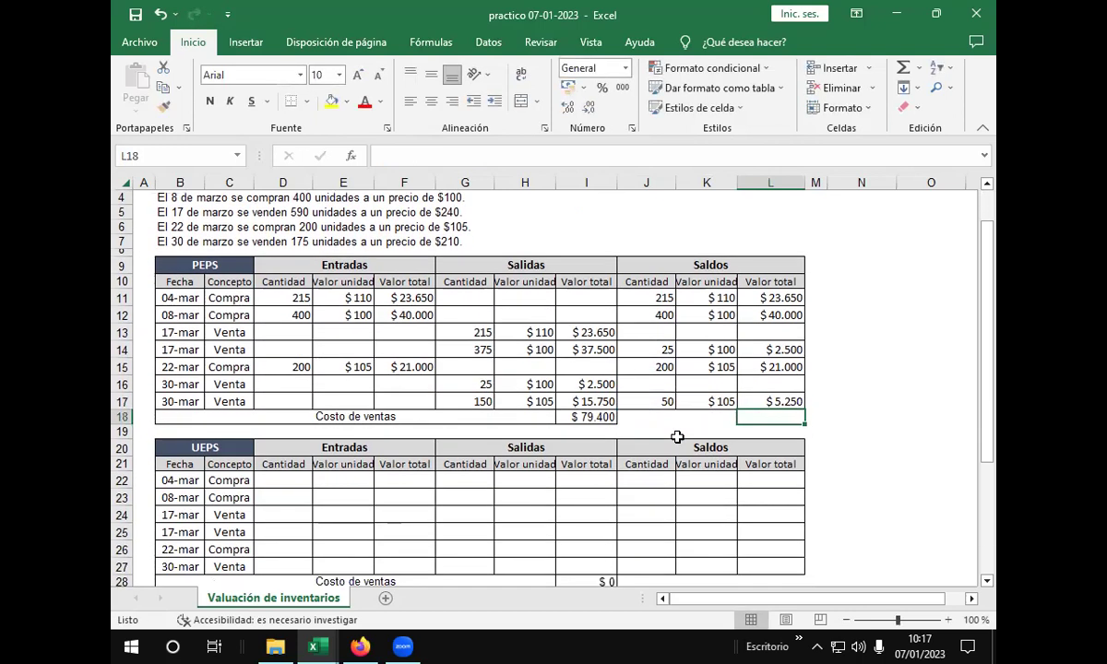
pyautogui.click(784, 402)
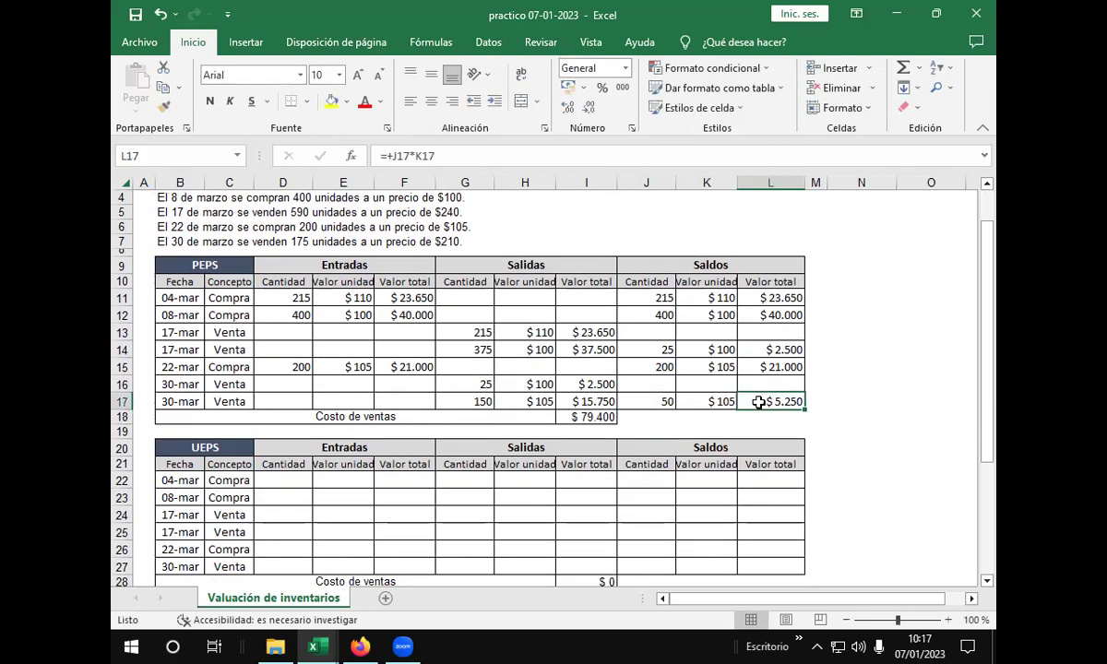
pyautogui.click(512, 158)
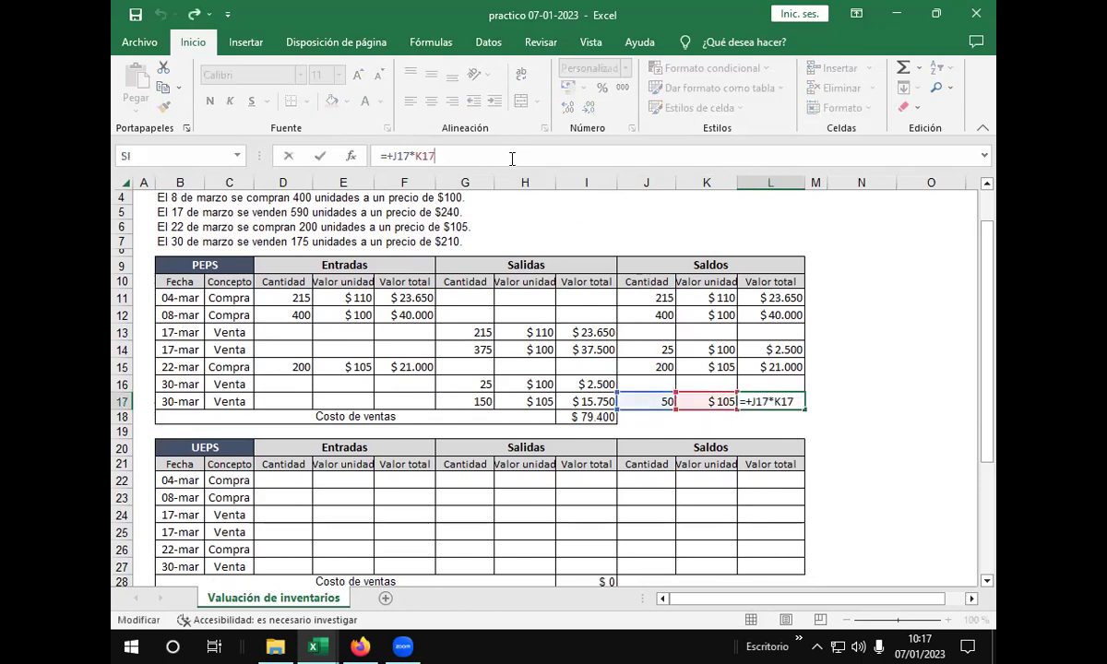
pyautogui.press('Return')
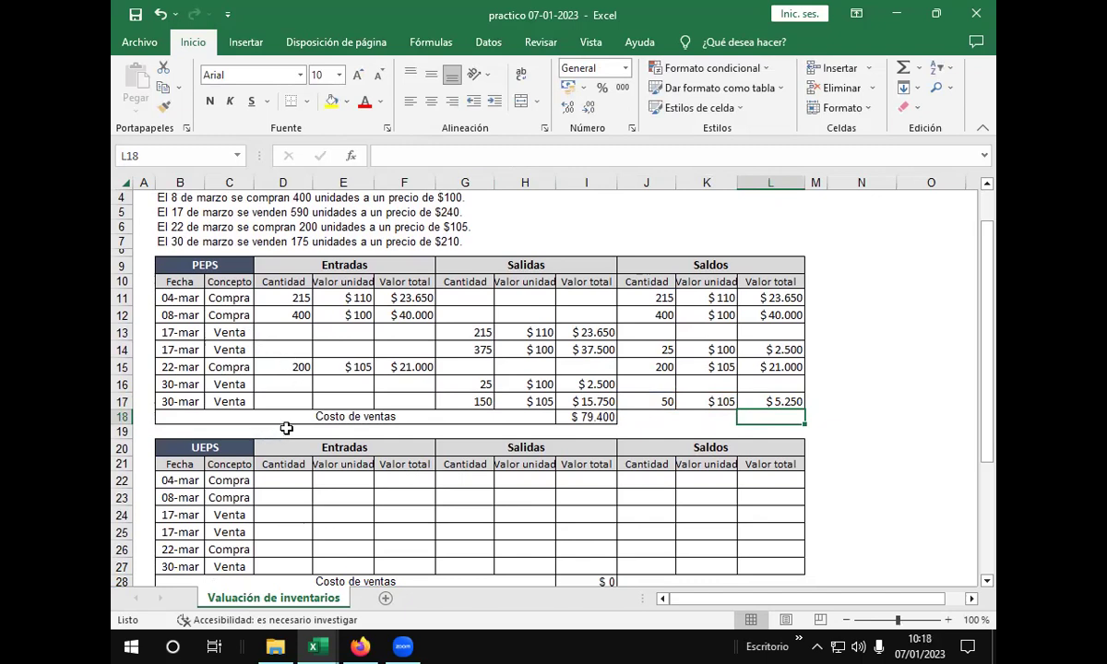
pyautogui.click(890, 435)
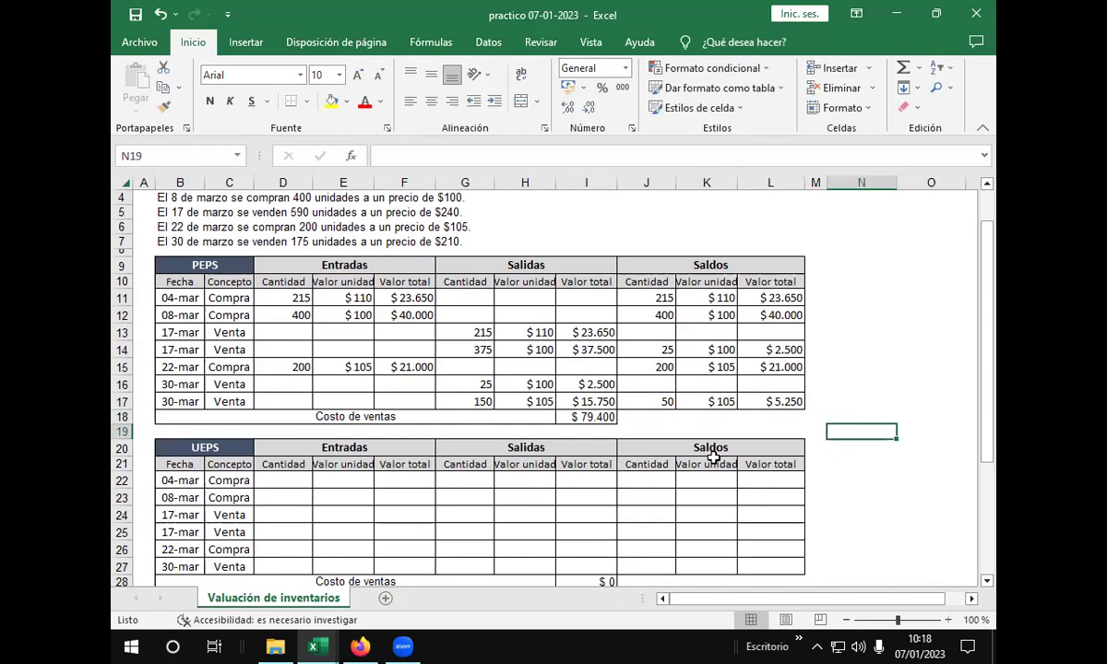
pyautogui.scroll(-3, 578, 448)
pyautogui.scroll(-2, 578, 448)
pyautogui.scroll(1, 578, 448)
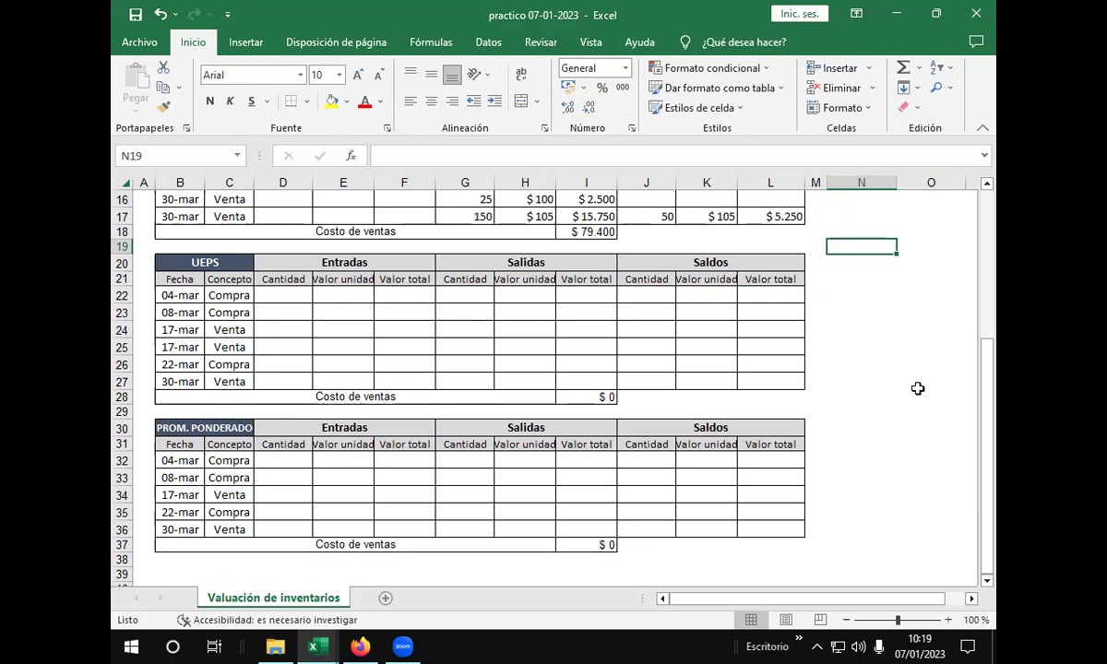
pyautogui.click(292, 294)
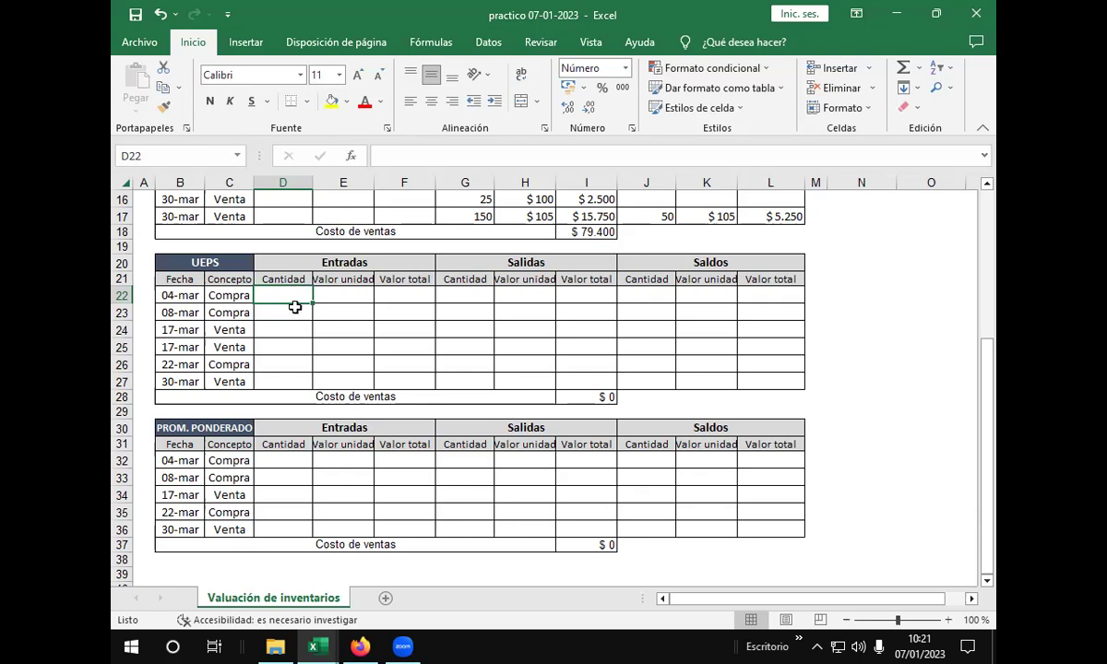
# Step: Try to collapse the PEPS table rows up to row 18, then undo the change
pyautogui.scroll(5, 296, 313)
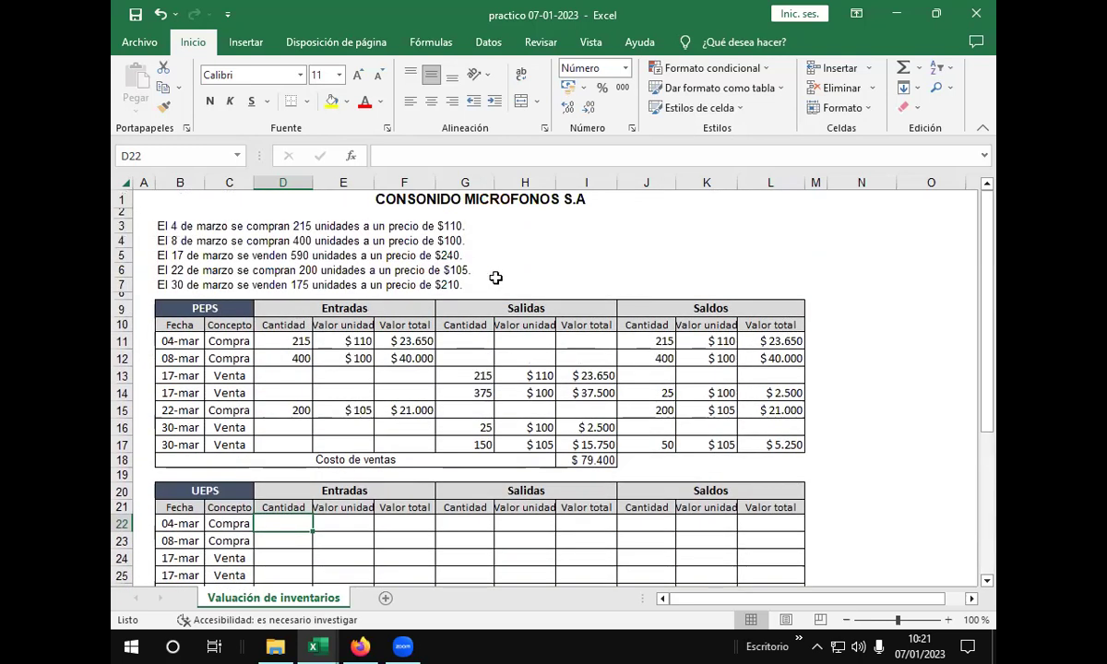
pyautogui.click(486, 282)
pyautogui.scroll(-2, 481, 281)
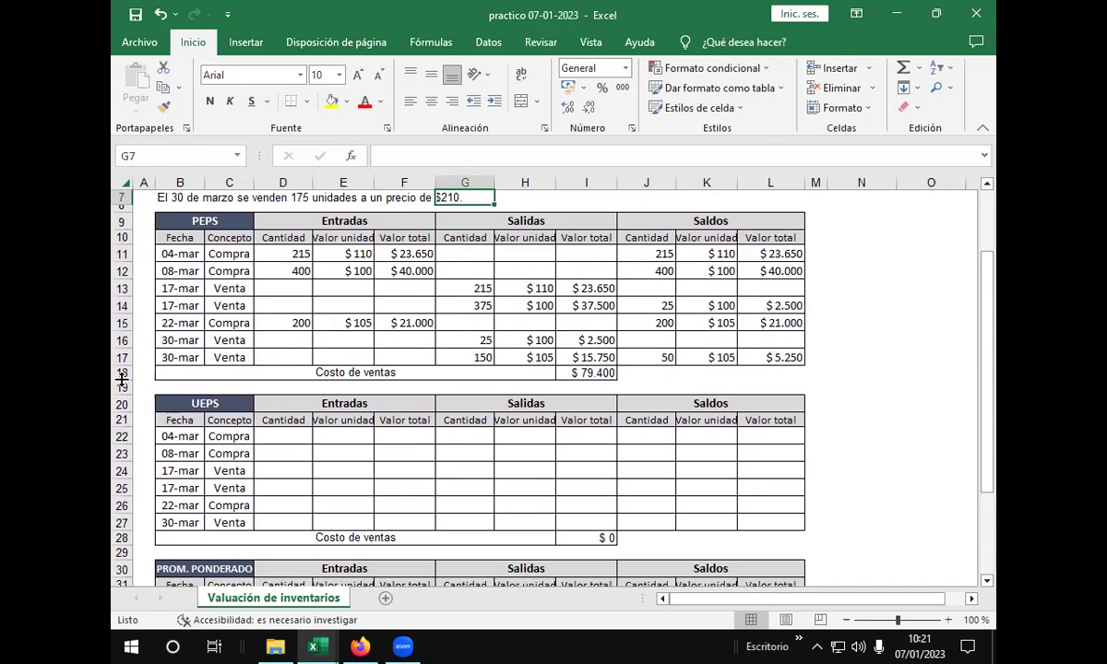
pyautogui.moveTo(121, 378); pyautogui.dragTo(124, 213)
pyautogui.scroll(2, 249, 357)
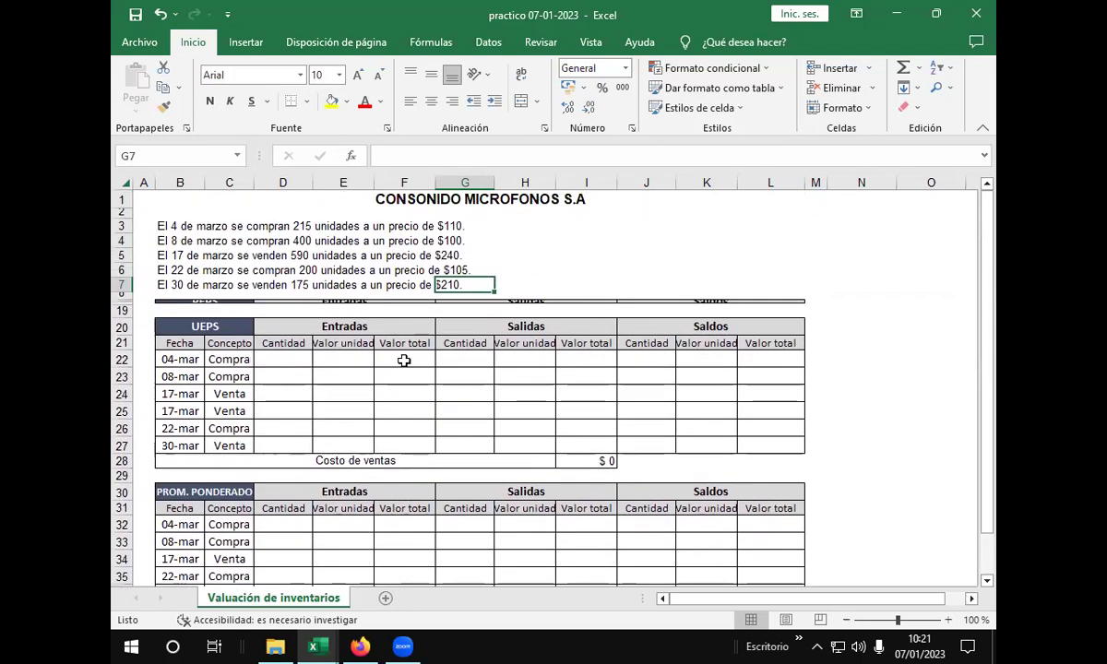
pyautogui.click(524, 270)
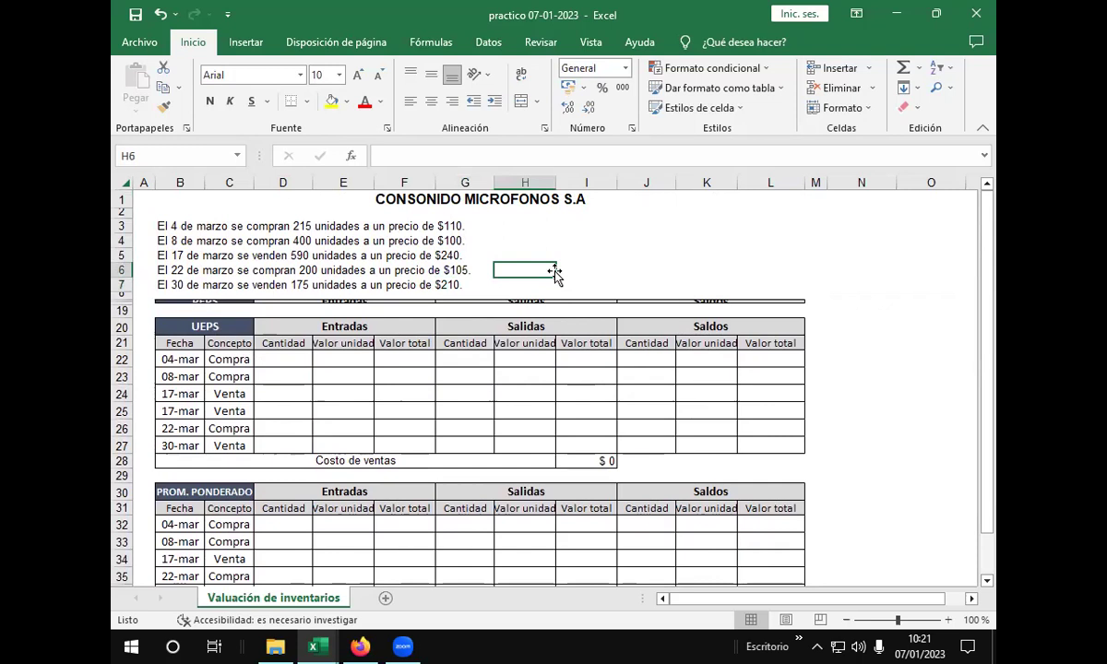
pyautogui.click(288, 359)
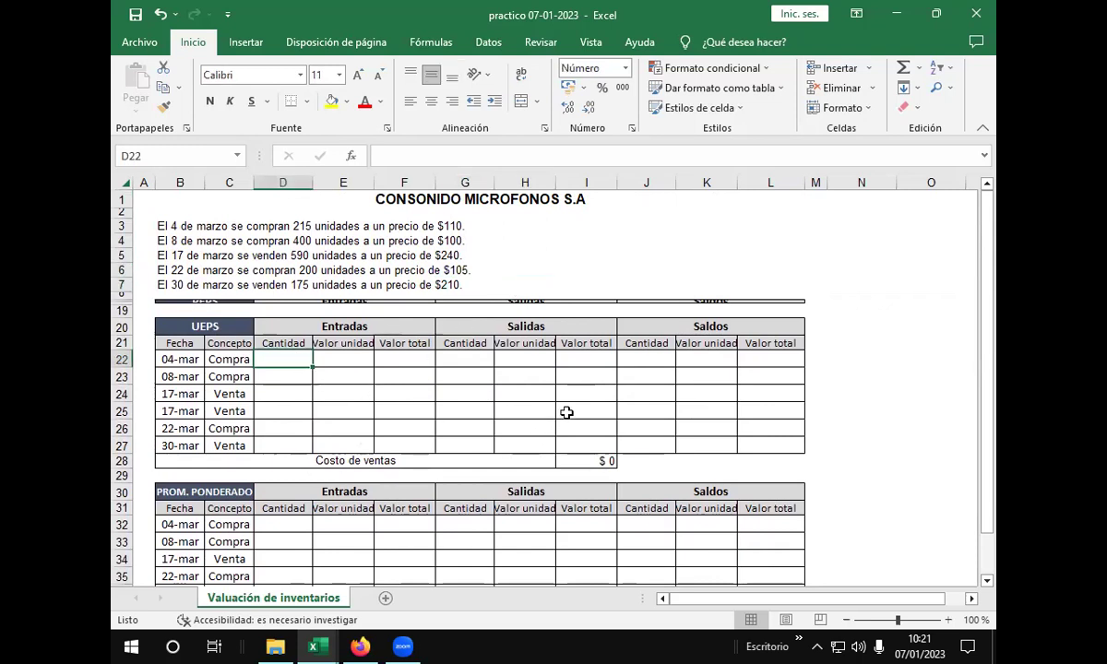
pyautogui.click(160, 13)
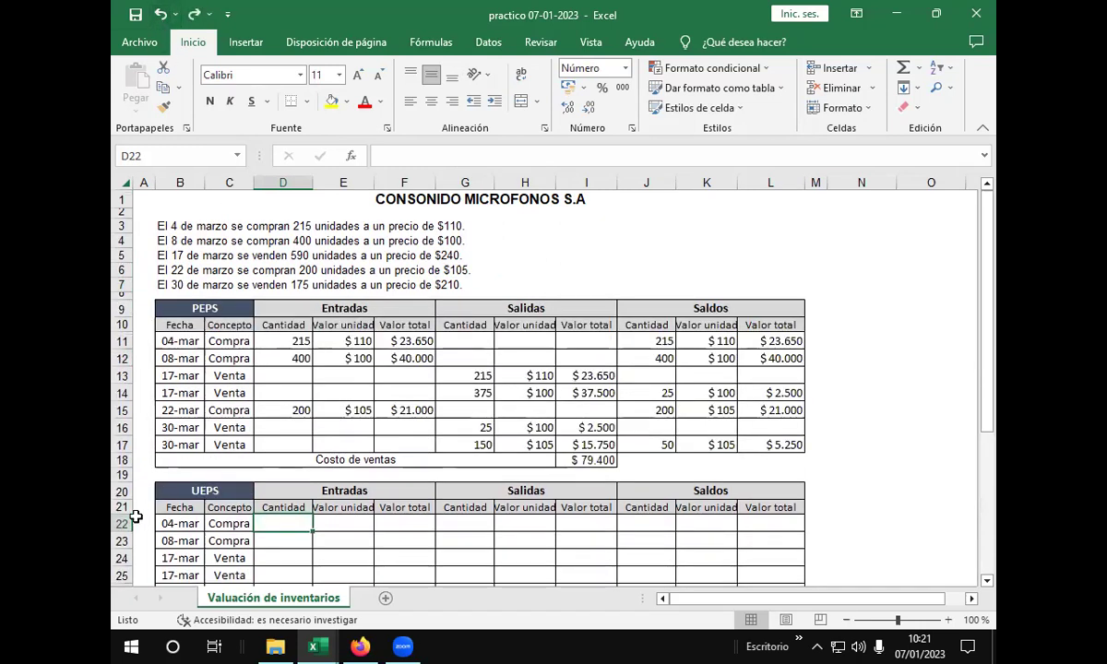
# Step: Hide the PEPS table rows 9 to 19 so the UEPS table follows the list of purchases and sales, toggling the change for comparison
pyautogui.moveTo(132, 479); pyautogui.dragTo(122, 296)
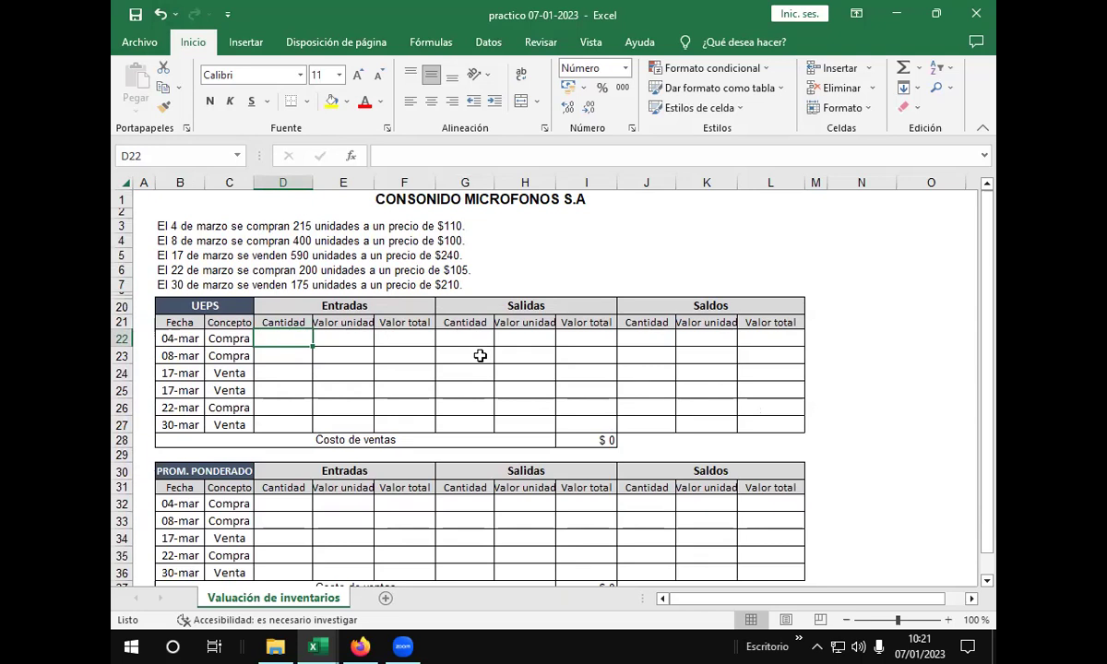
pyautogui.click(157, 16)
pyautogui.click(193, 17)
pyautogui.click(161, 17)
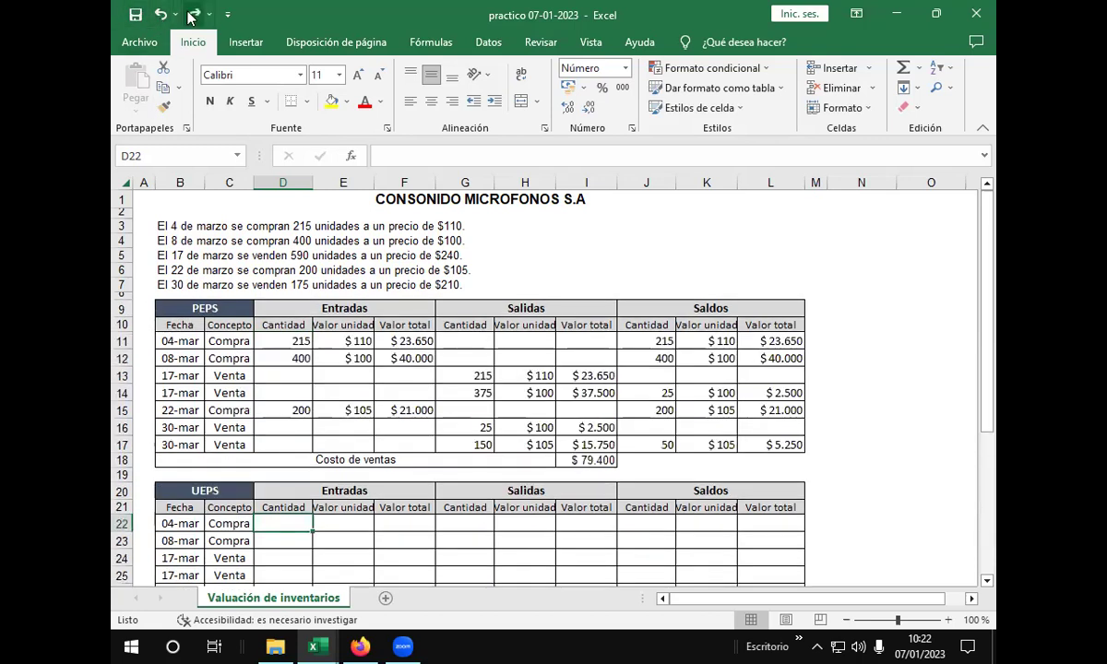
pyautogui.click(190, 14)
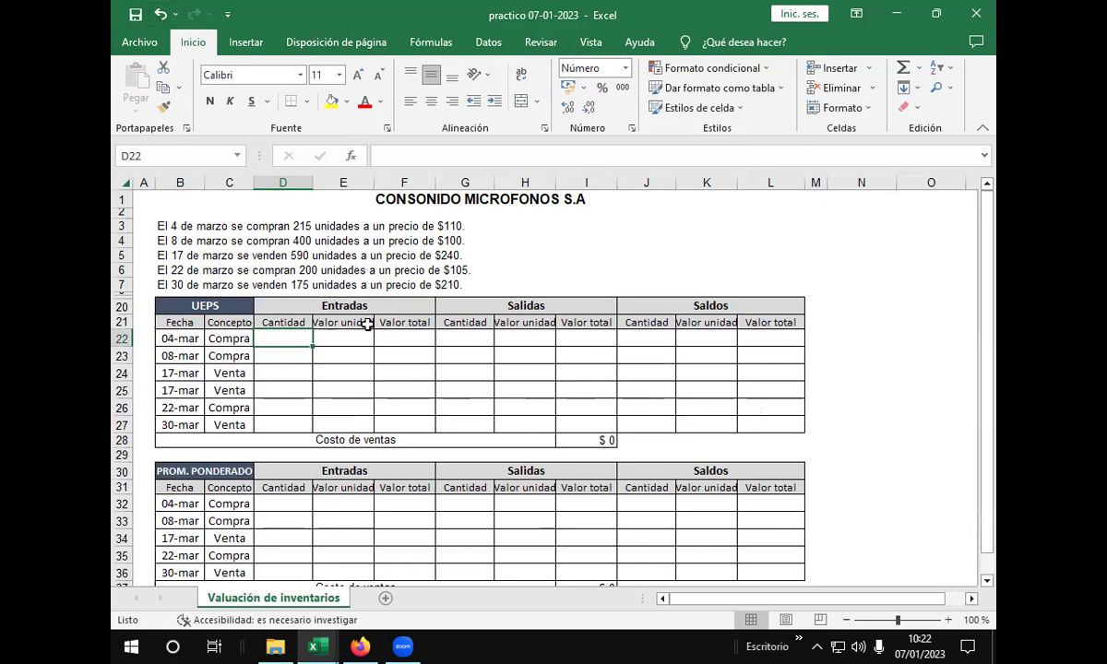
pyautogui.click(858, 360)
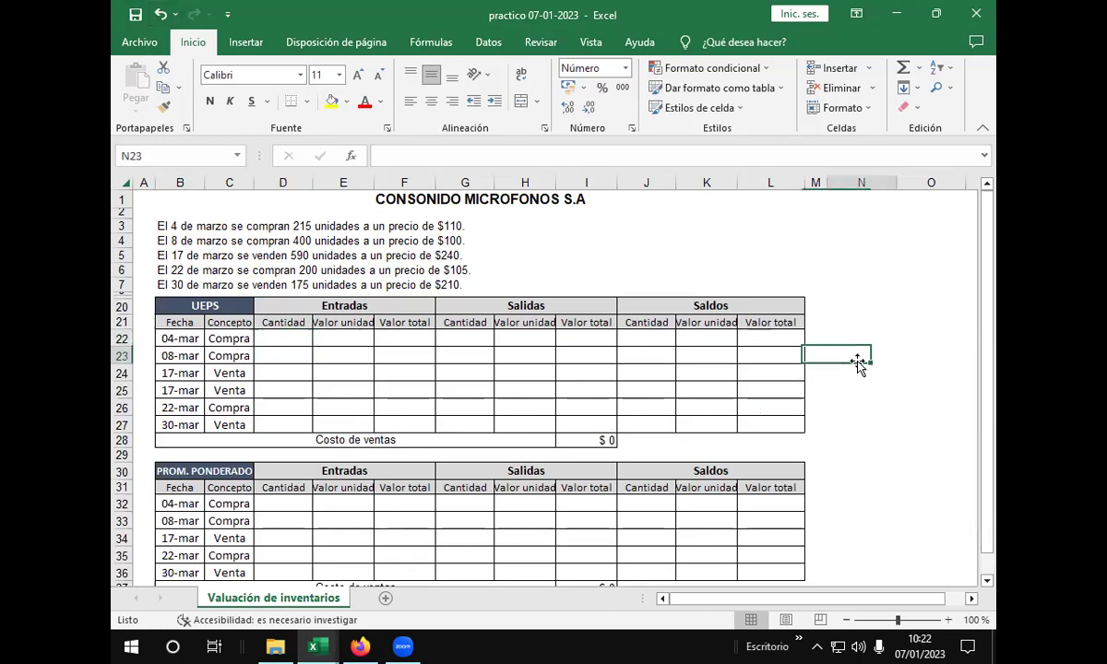
# Step: Try to hide the UEPS table rows 20 to 28, then undo the change
pyautogui.click(293, 341)
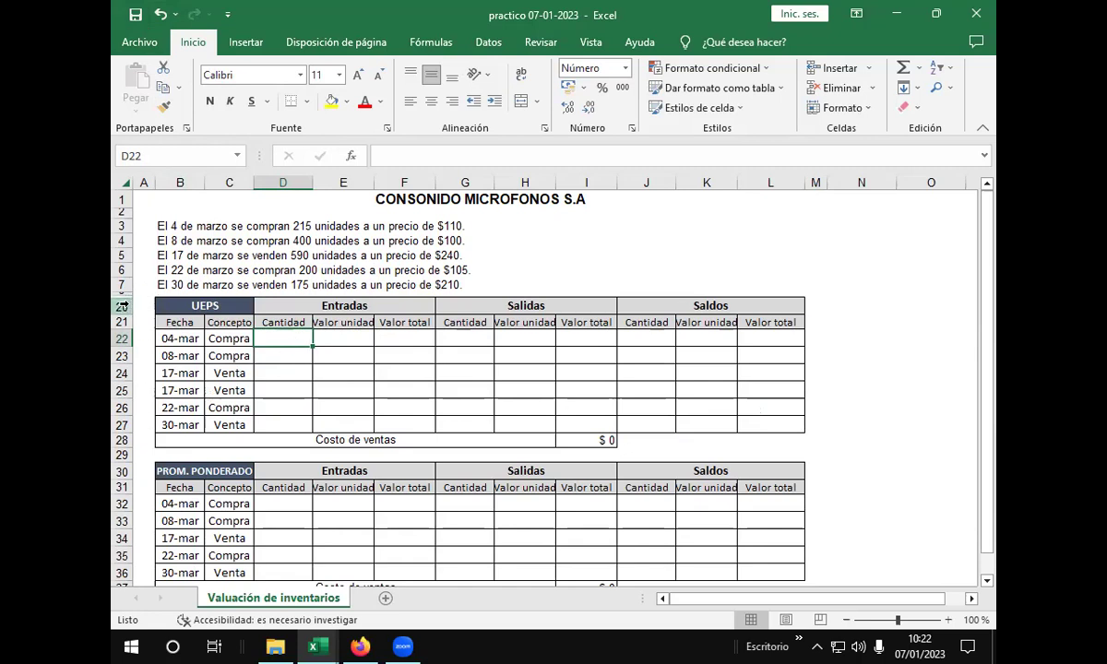
pyautogui.moveTo(122, 305); pyautogui.dragTo(130, 446)
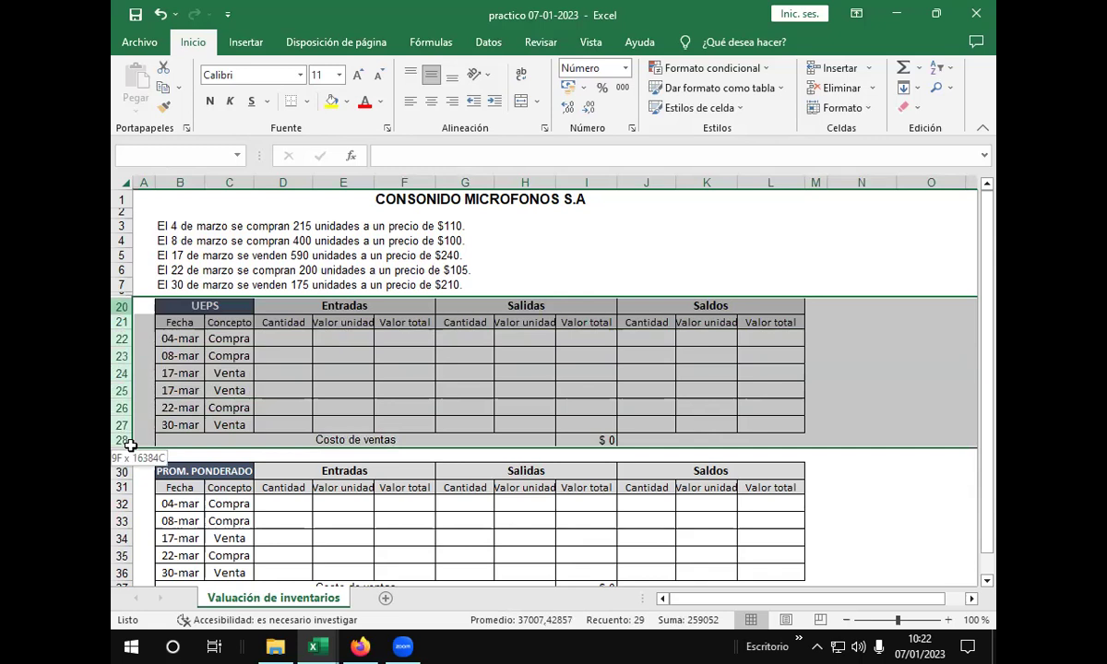
pyautogui.moveTo(130, 446); pyautogui.dragTo(129, 447)
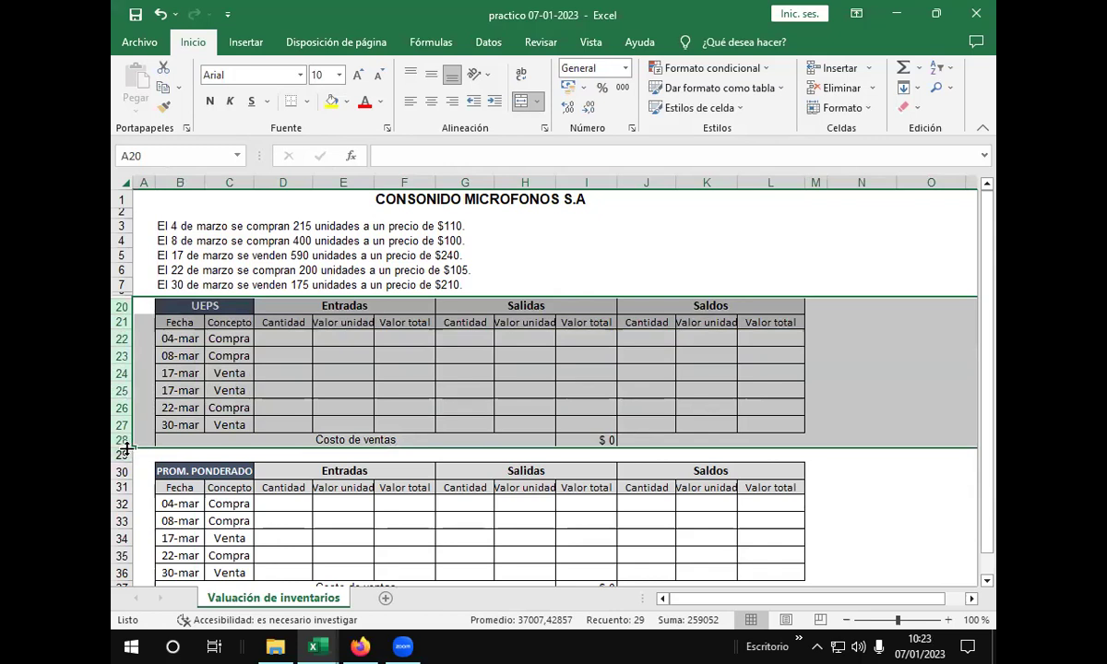
pyautogui.moveTo(128, 447); pyautogui.dragTo(121, 323)
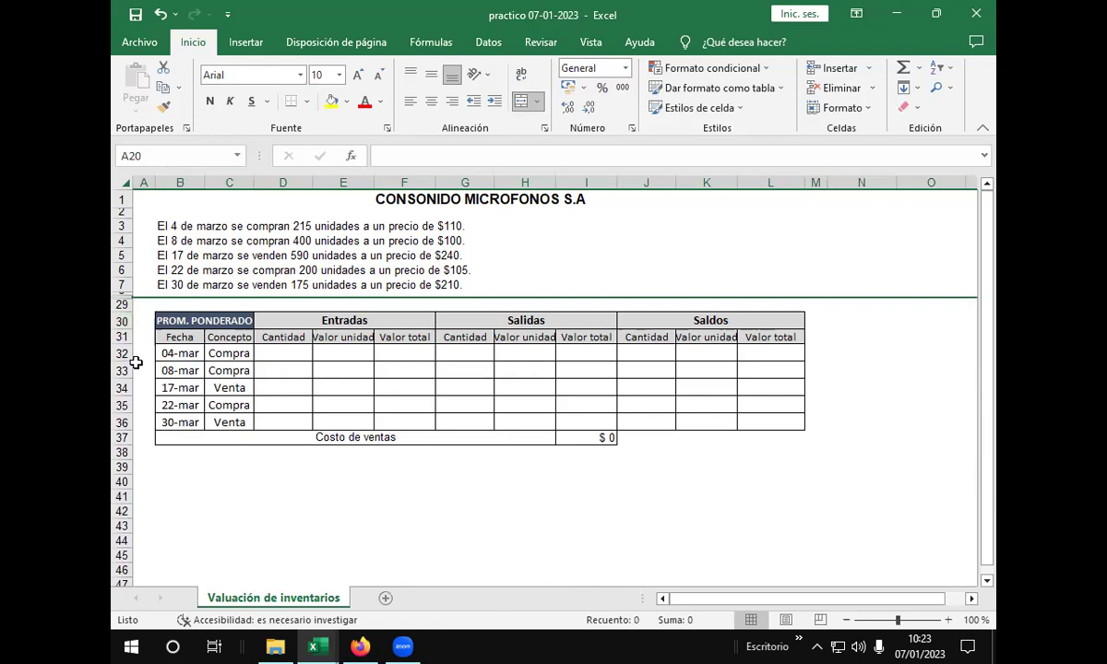
pyautogui.click(159, 15)
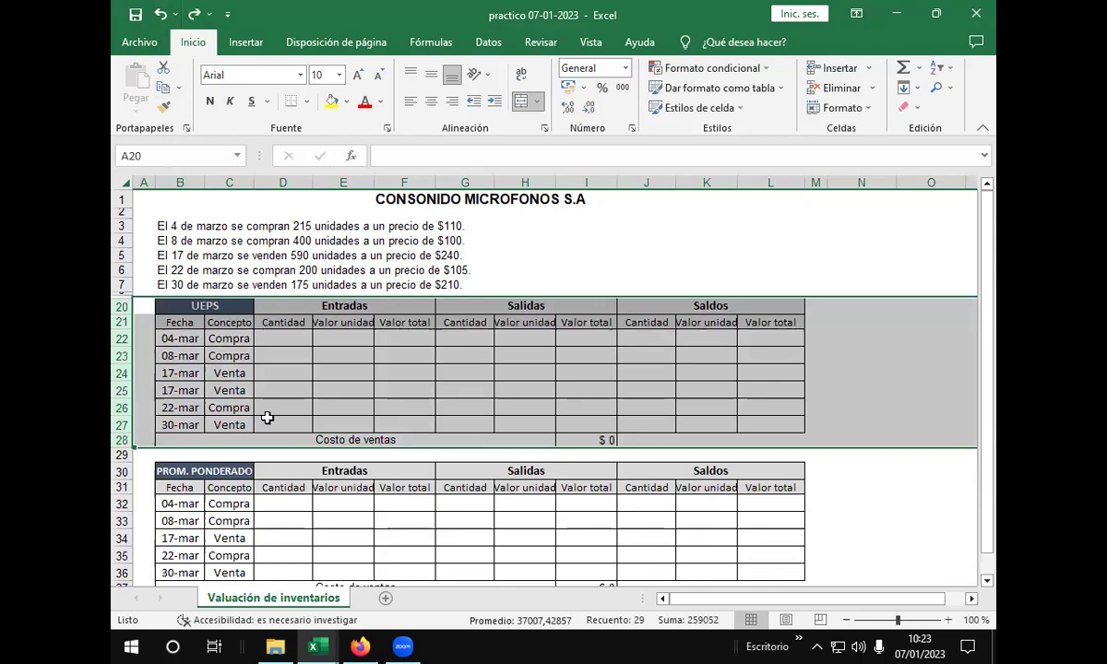
pyautogui.click(918, 487)
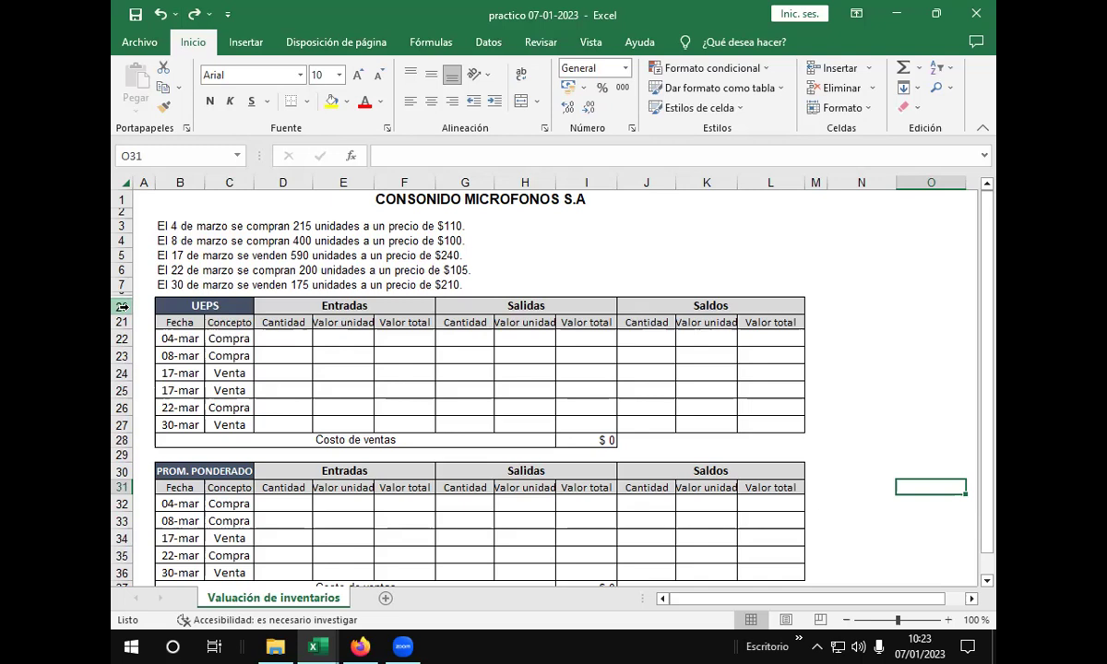
# Step: Freeze the panes above row 20 so the list of purchases and sales stays in view
pyautogui.click(123, 305)
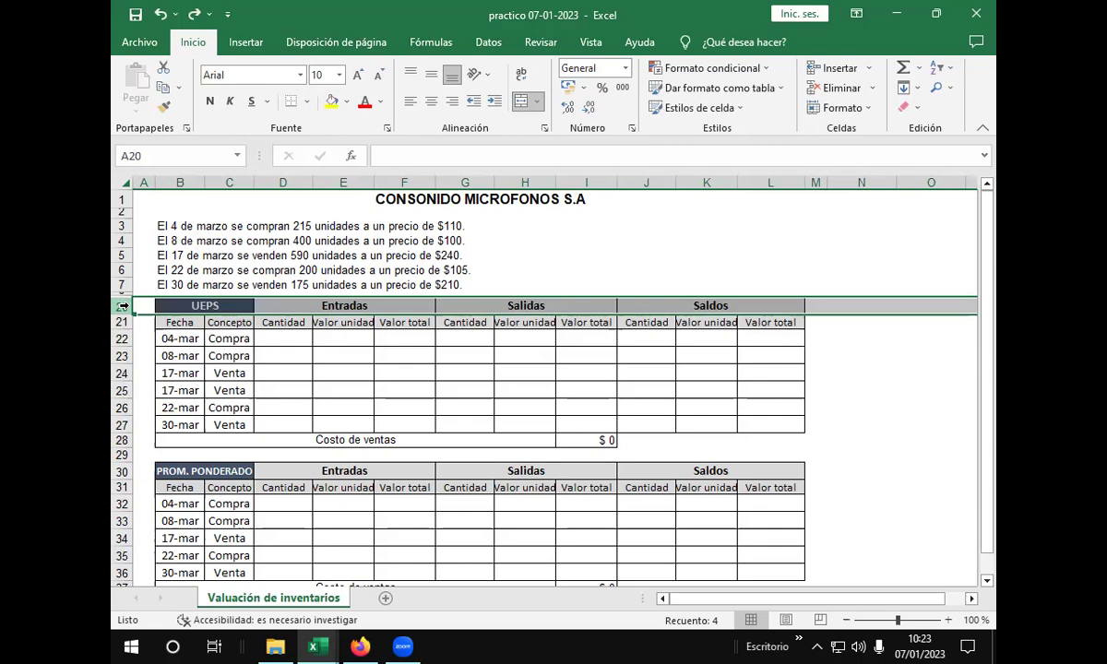
pyautogui.click(588, 43)
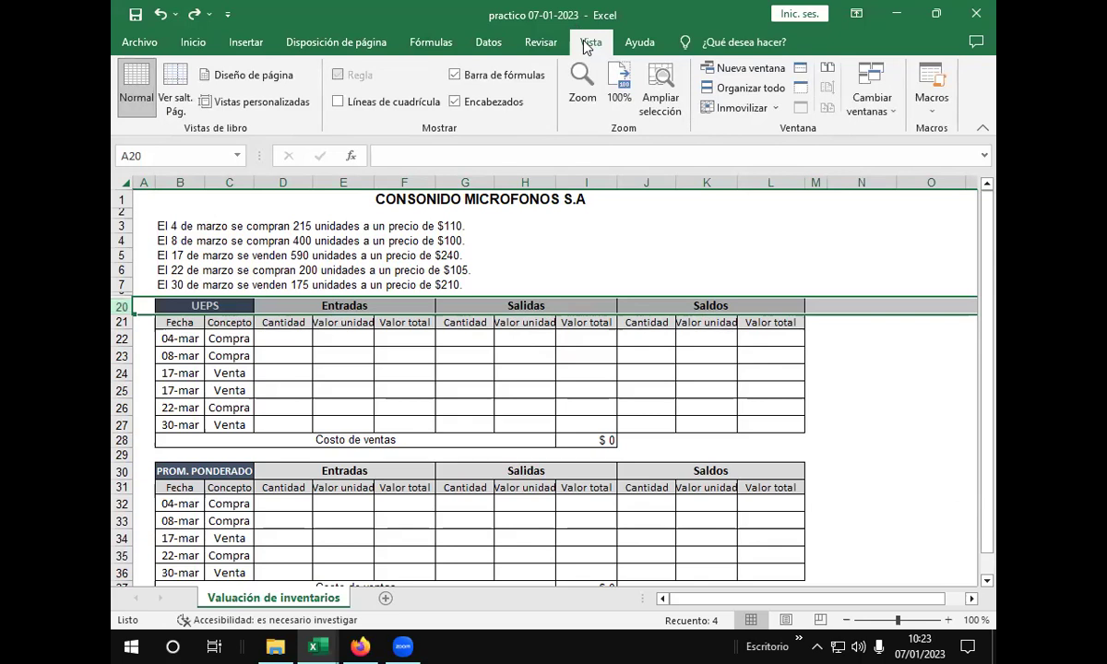
pyautogui.click(775, 109)
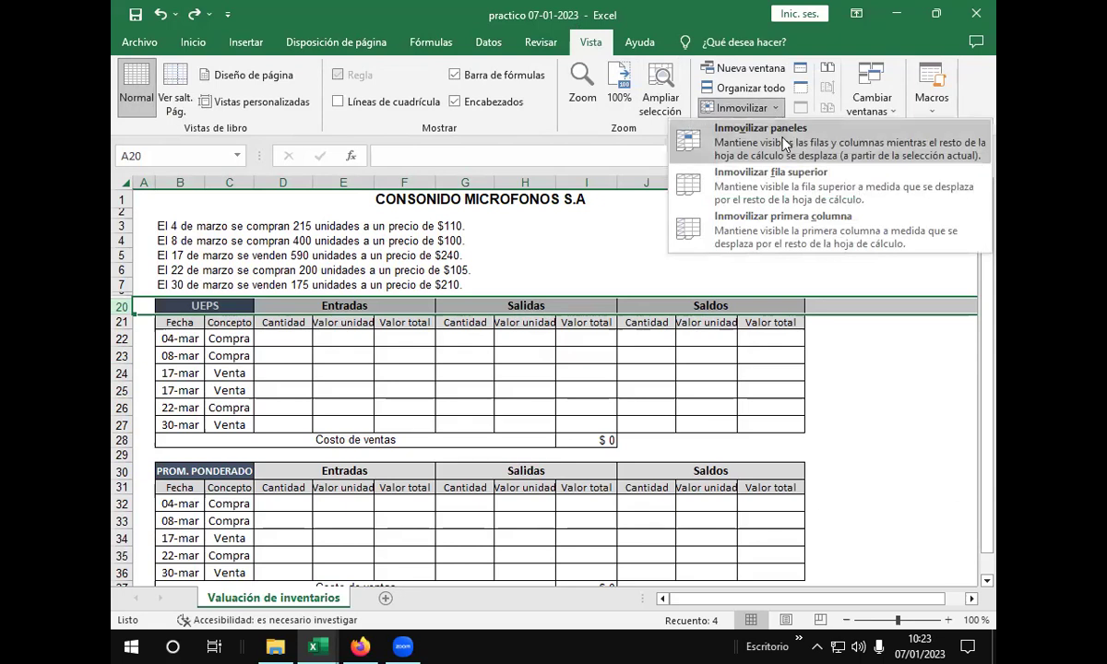
pyautogui.click(785, 142)
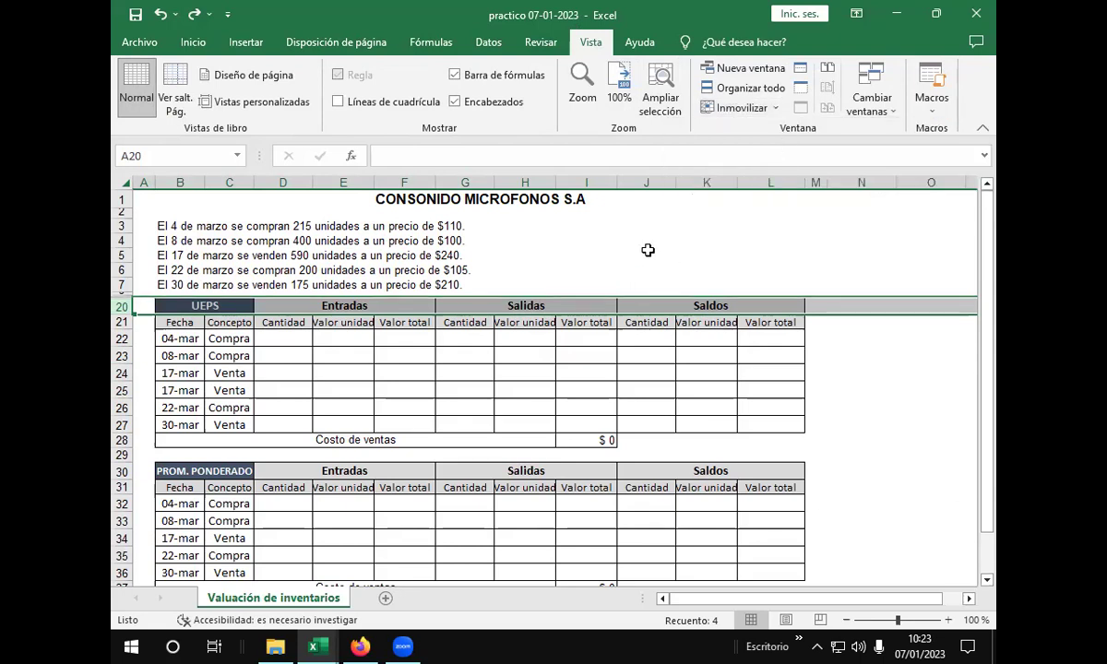
# Step: Try to reduce the height of the UEPS heading row 20, then undo the change
pyautogui.click(144, 336)
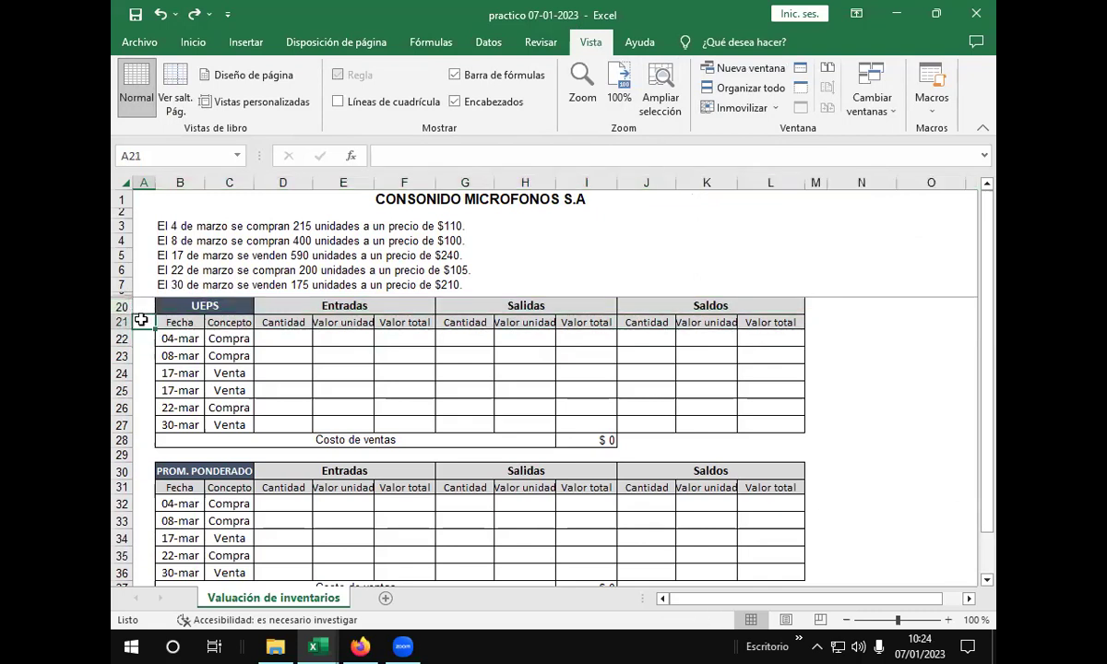
pyautogui.moveTo(126, 314)
pyautogui.mouseDown()
pyautogui.moveTo(127, 334)
pyautogui.moveTo(126, 295)
pyautogui.mouseUp()
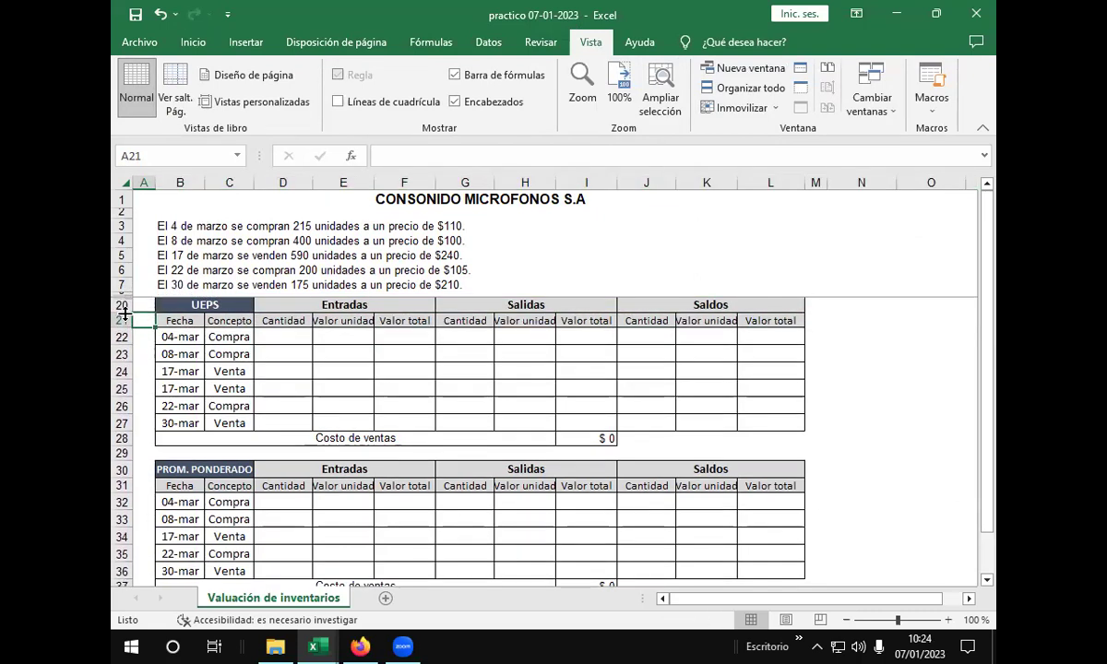
pyautogui.click(159, 14)
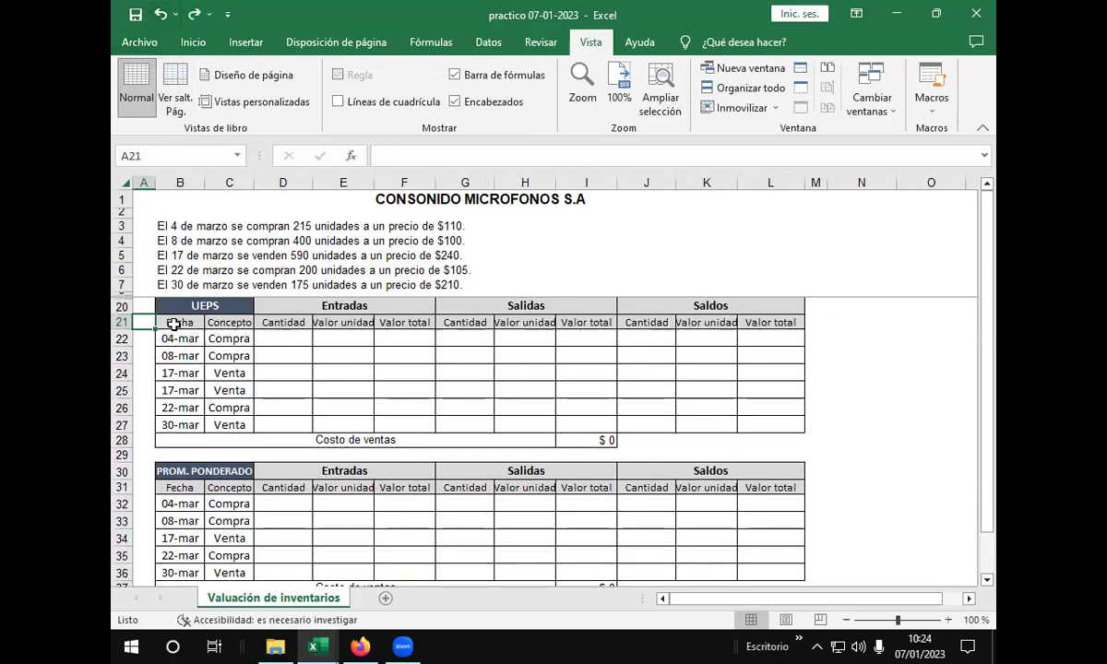
# Step: Check the hidden rows and the frozen split by moving down column G from G7 to G24
pyautogui.click(478, 283)
pyautogui.press('Down')
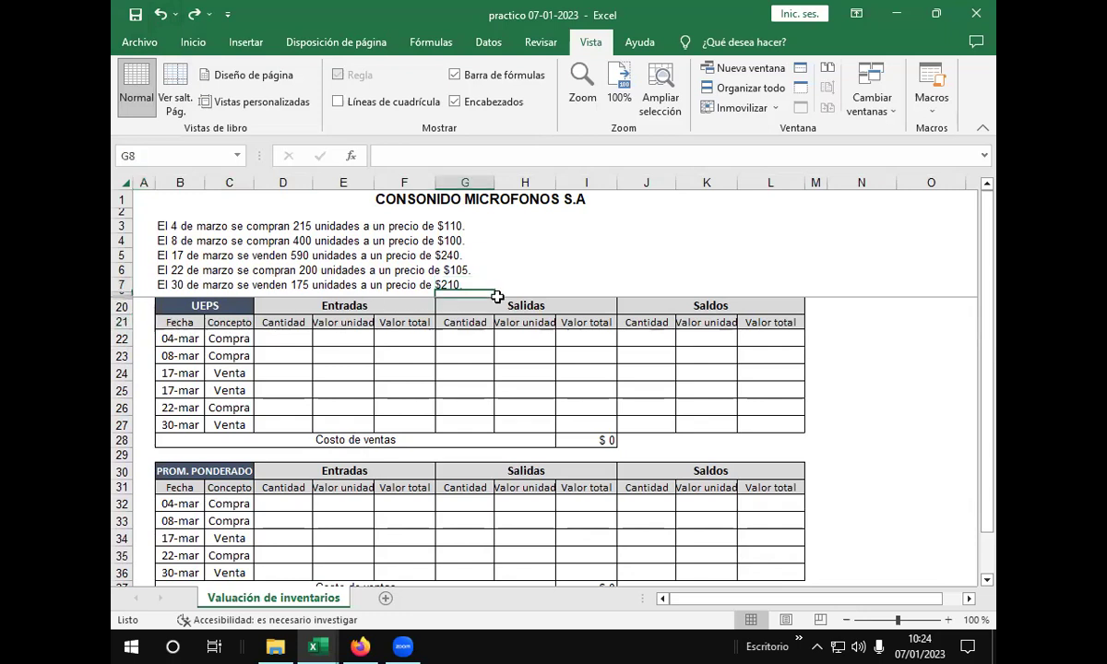
pyautogui.press('Down')
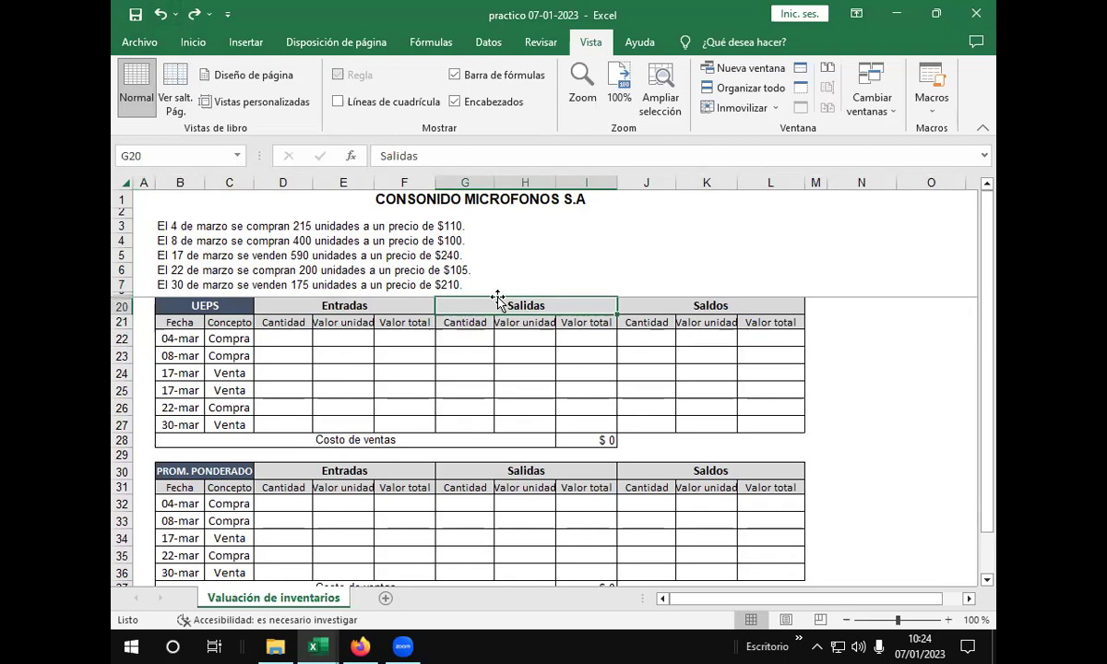
pyautogui.press('Down')
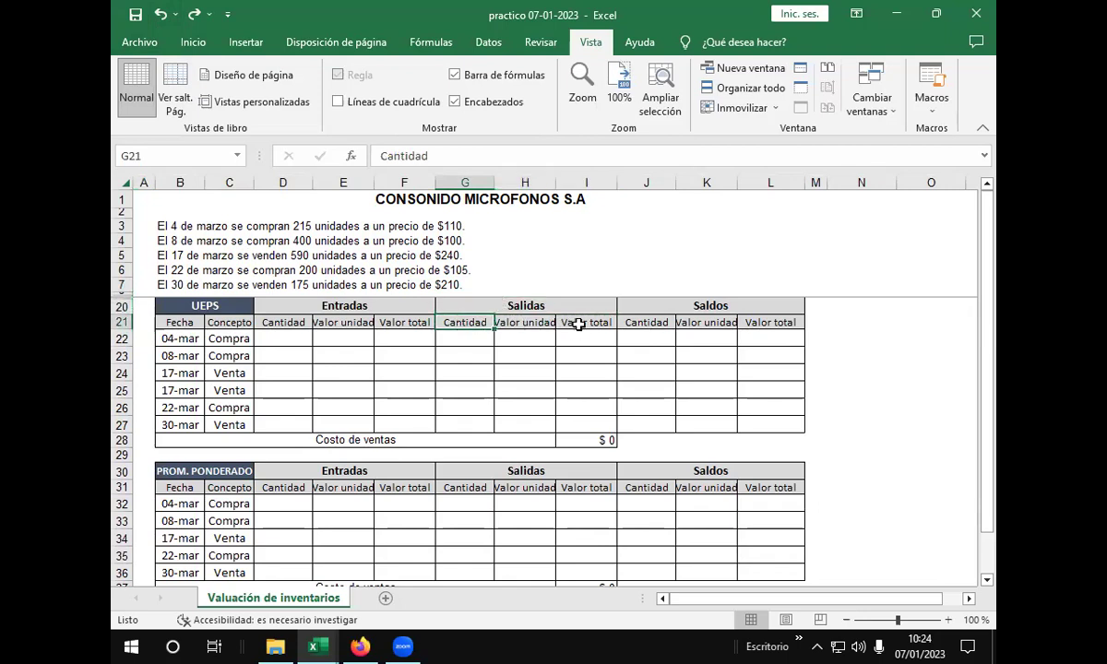
pyautogui.press('Down')
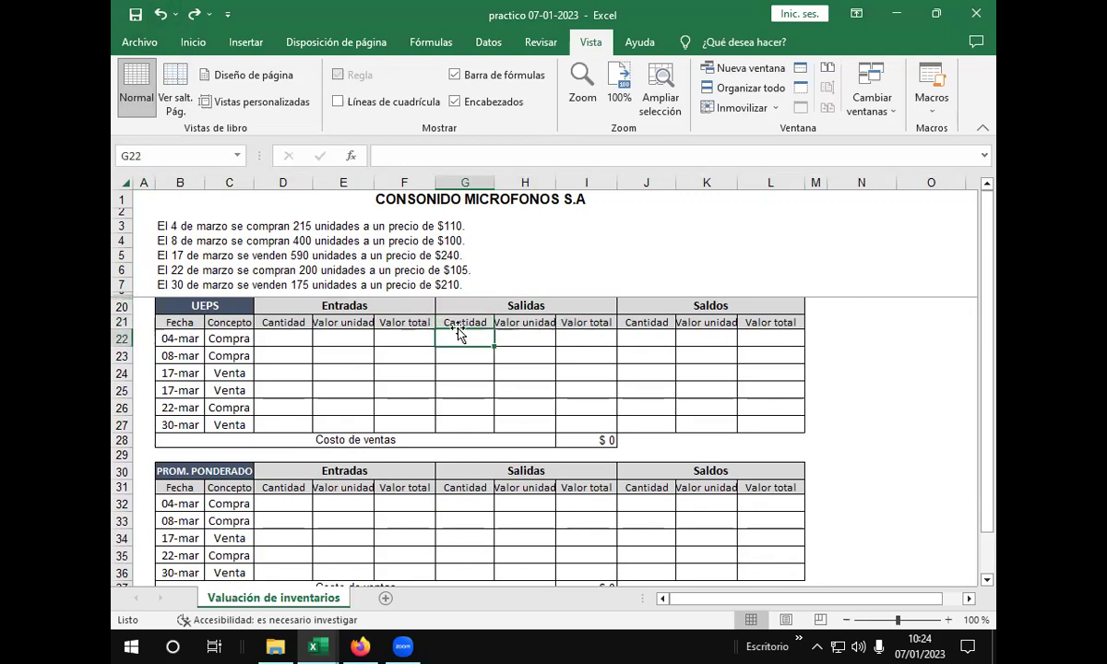
pyautogui.press('Down')
pyautogui.press('Down')
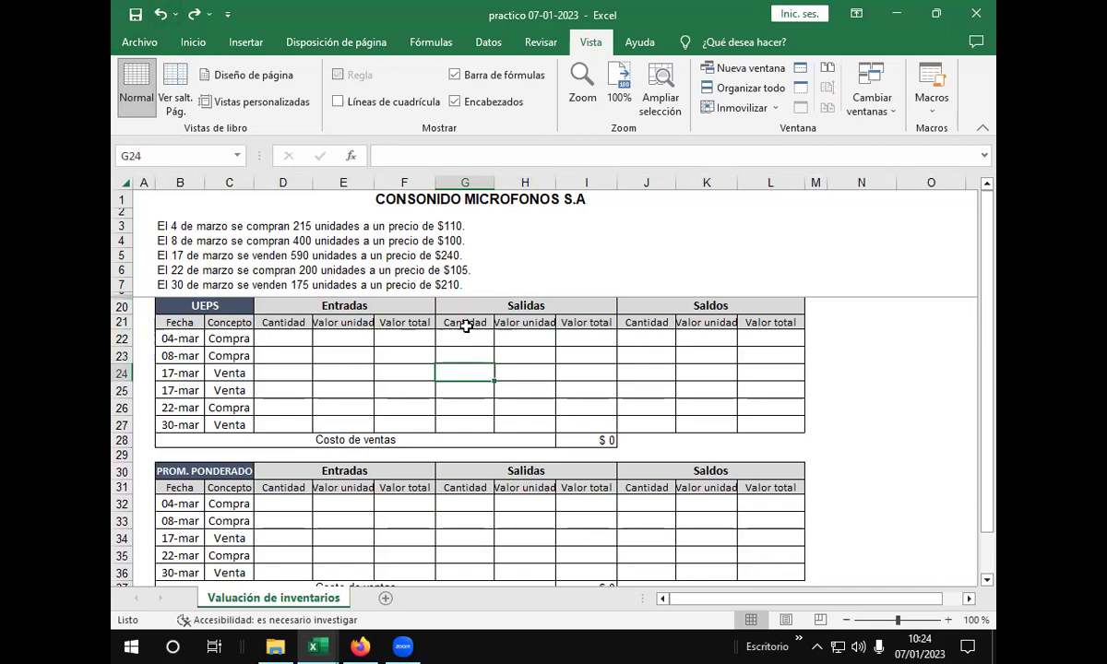
# Step: Check how the sheet scrolls beneath the frozen transaction list by moving down column G and again from G7 to G22
pyautogui.press('Down')
pyautogui.press('Down')
pyautogui.press('Down')
pyautogui.press('Down')
pyautogui.press('Down')
pyautogui.press('Down')
pyautogui.press('Down')
pyautogui.press('Down')
pyautogui.press('Down')
pyautogui.press('Down')
pyautogui.press('Down')
pyautogui.press('Down')
pyautogui.press('Down')
pyautogui.press('Down')
pyautogui.press('Down')
pyautogui.press('Down')
pyautogui.press('Down')
pyautogui.press('Down')
pyautogui.press('Down')
pyautogui.press('Down')
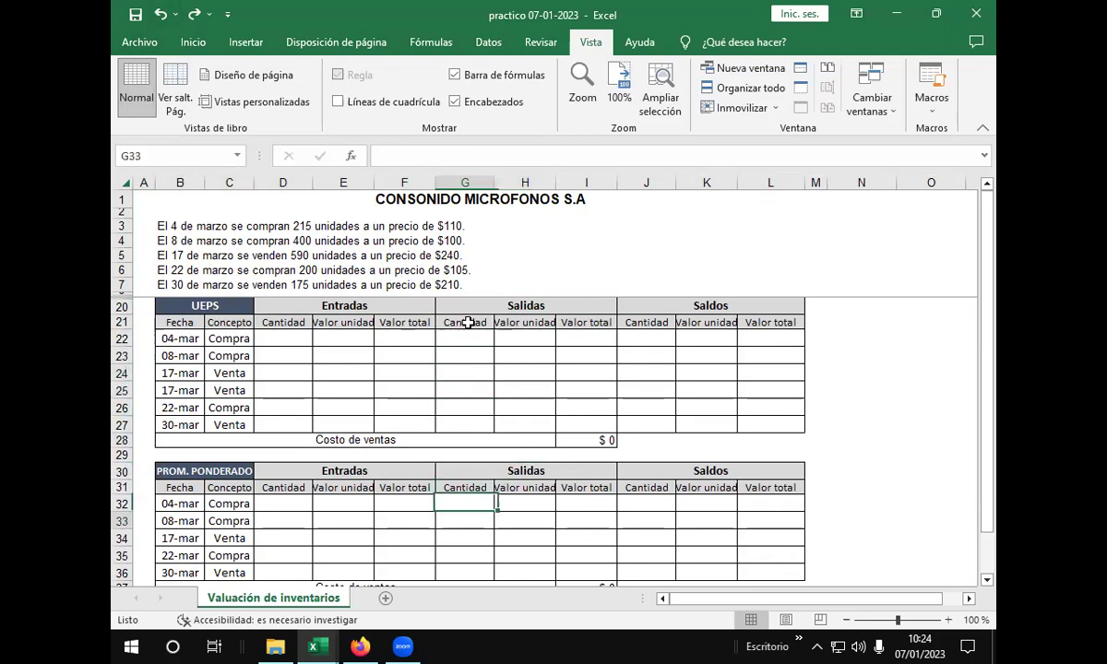
pyautogui.press('Down')
pyautogui.press('Down')
pyautogui.press('Down')
pyautogui.press('Down')
pyautogui.press('Down')
pyautogui.press('Down')
pyautogui.press('Down')
pyautogui.press('Down')
pyautogui.press('Down')
pyautogui.press('Down')
pyautogui.press('Down')
pyautogui.press('Down')
pyautogui.press('Down')
pyautogui.press('Down')
pyautogui.press('Down')
pyautogui.press('Down')
pyautogui.press('Down')
pyautogui.press('Down')
pyautogui.scroll(15, 527, 387)
pyautogui.click(464, 281)
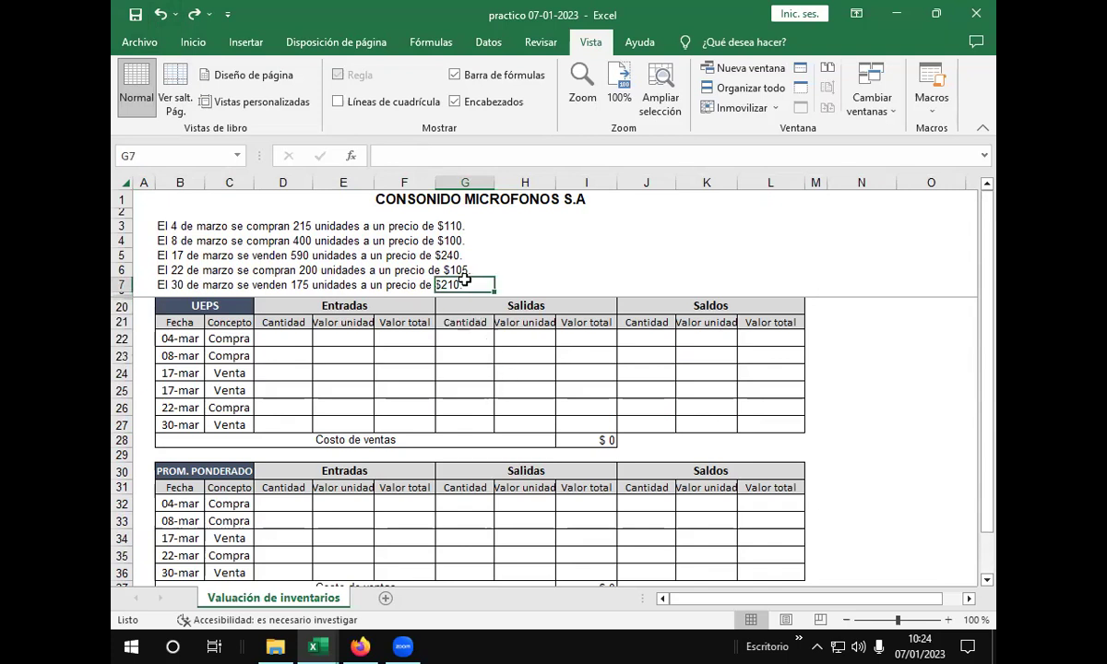
pyautogui.press('Down')
pyautogui.press('Down')
pyautogui.press('Down')
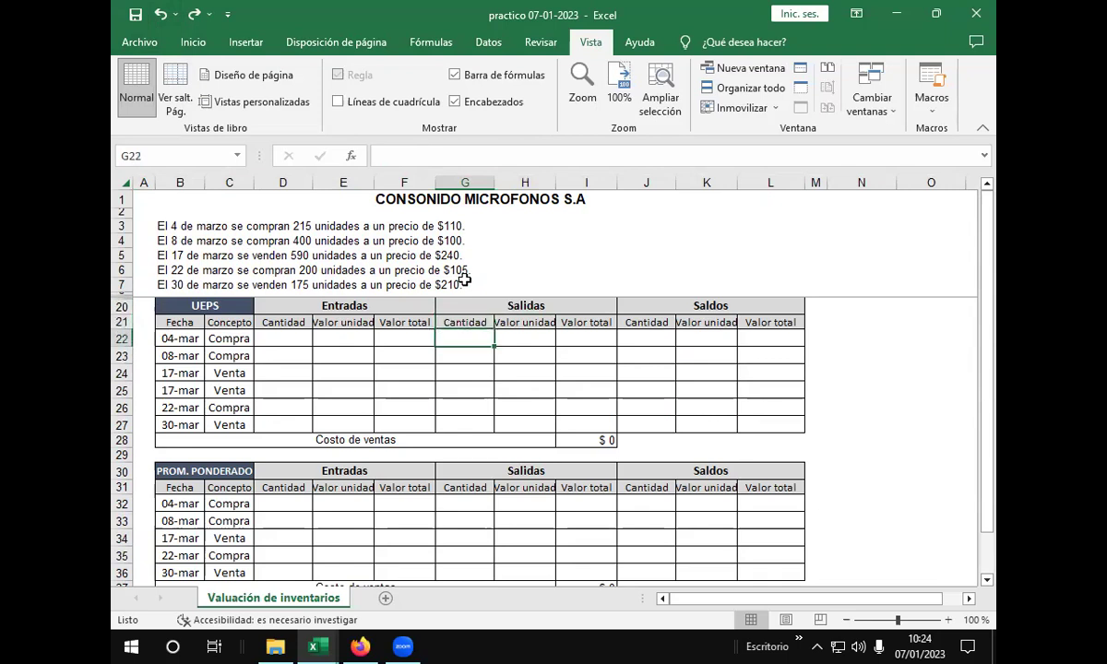
# Step: Examine the UEPS table's title and its Fecha, Entradas and Salidas headings in rows 20 and 21
pyautogui.click(145, 324)
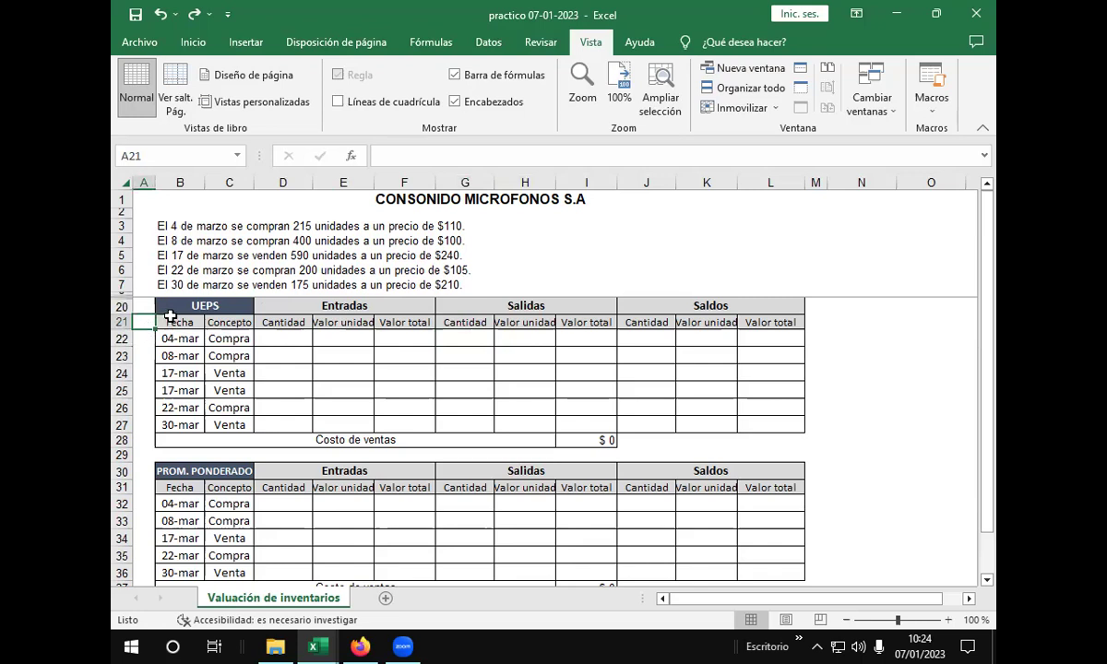
pyautogui.click(169, 320)
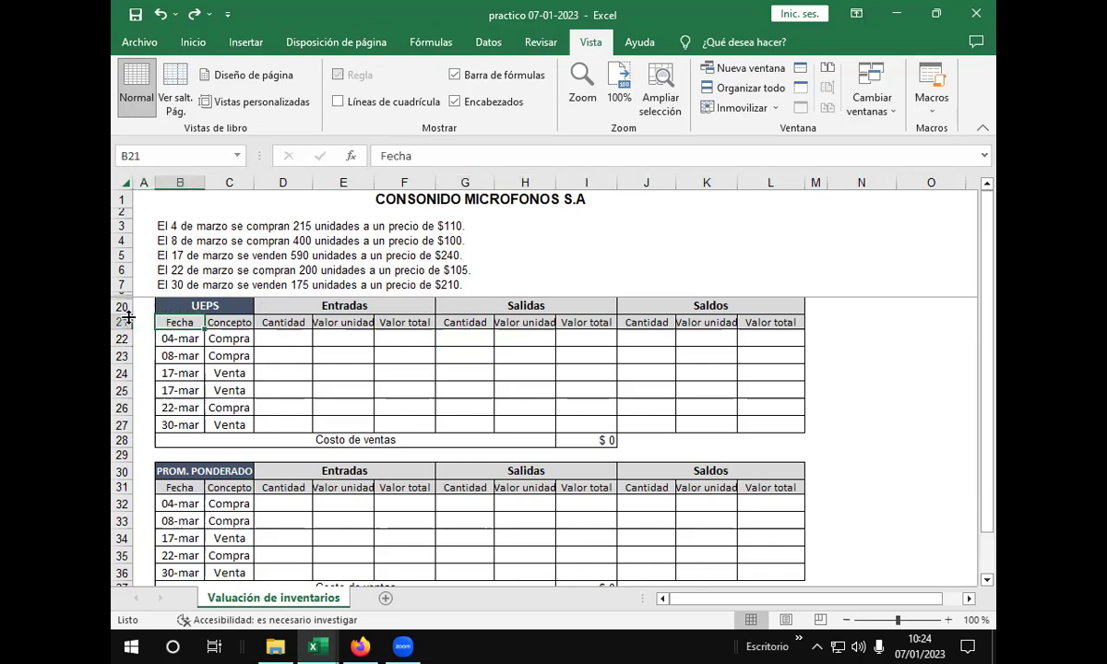
pyautogui.click(171, 304)
pyautogui.click(278, 307)
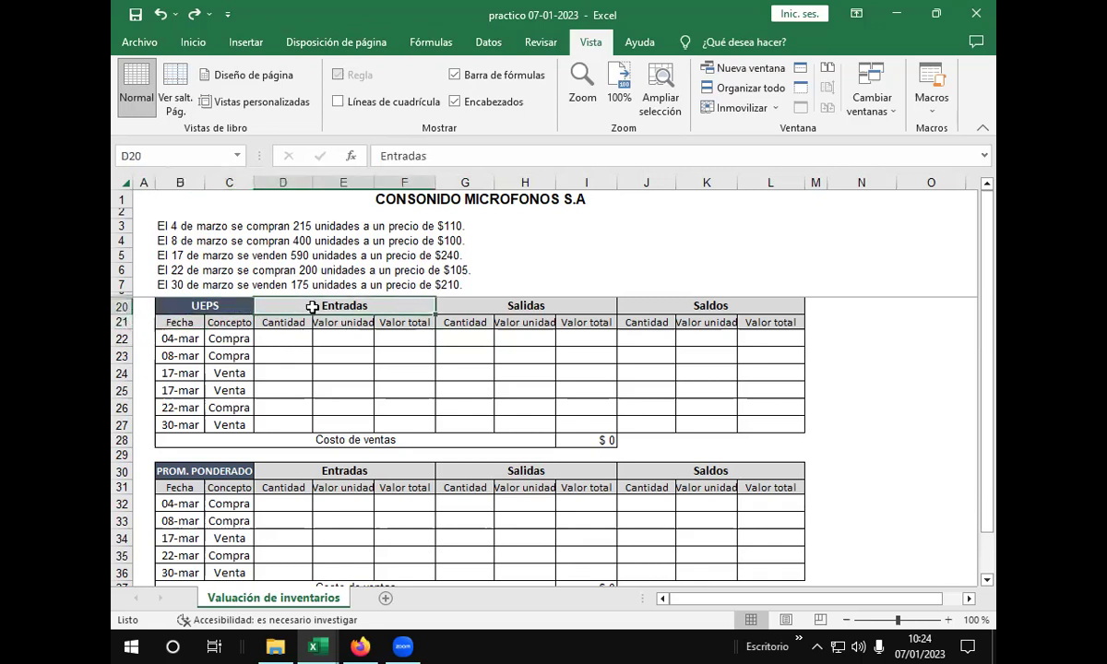
pyautogui.click(510, 306)
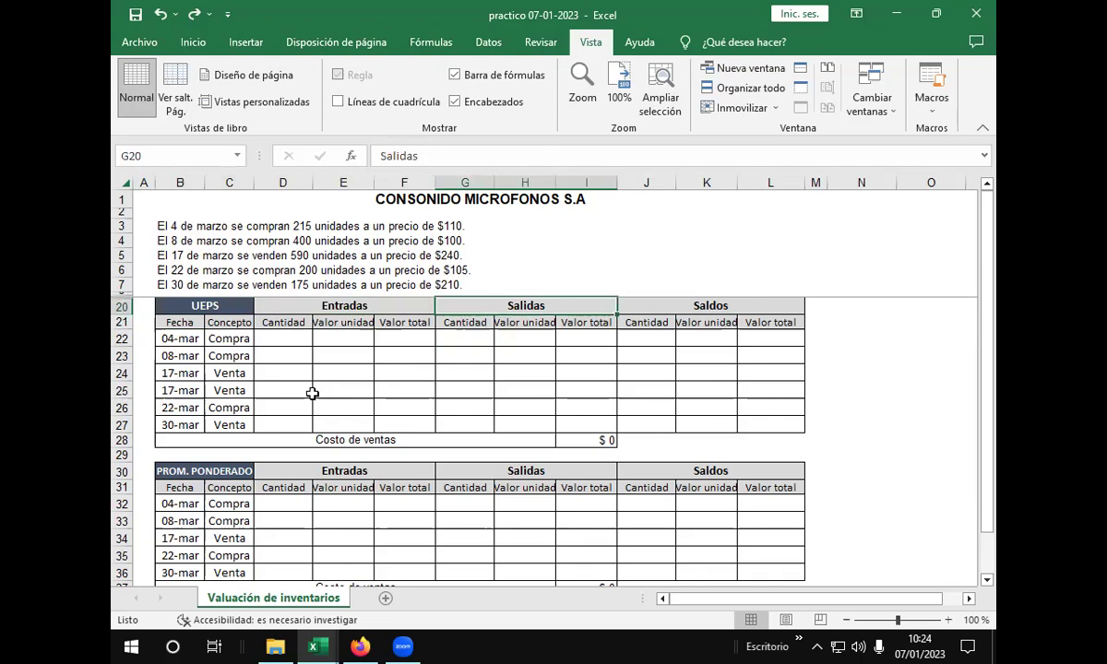
pyautogui.click(141, 306)
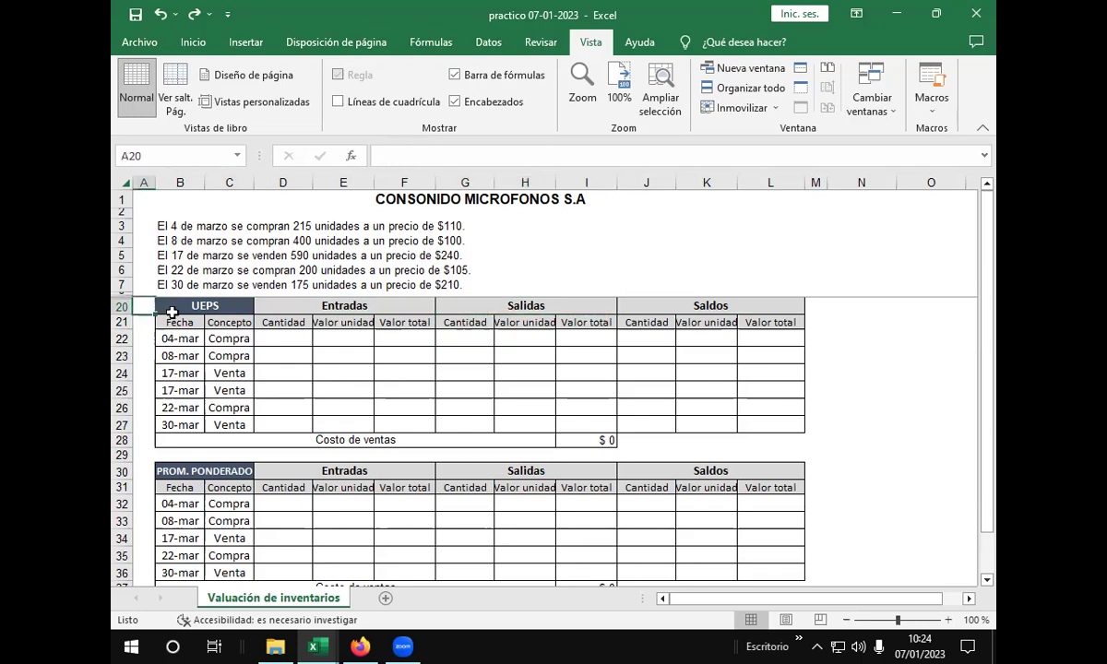
pyautogui.click(184, 319)
pyautogui.click(189, 305)
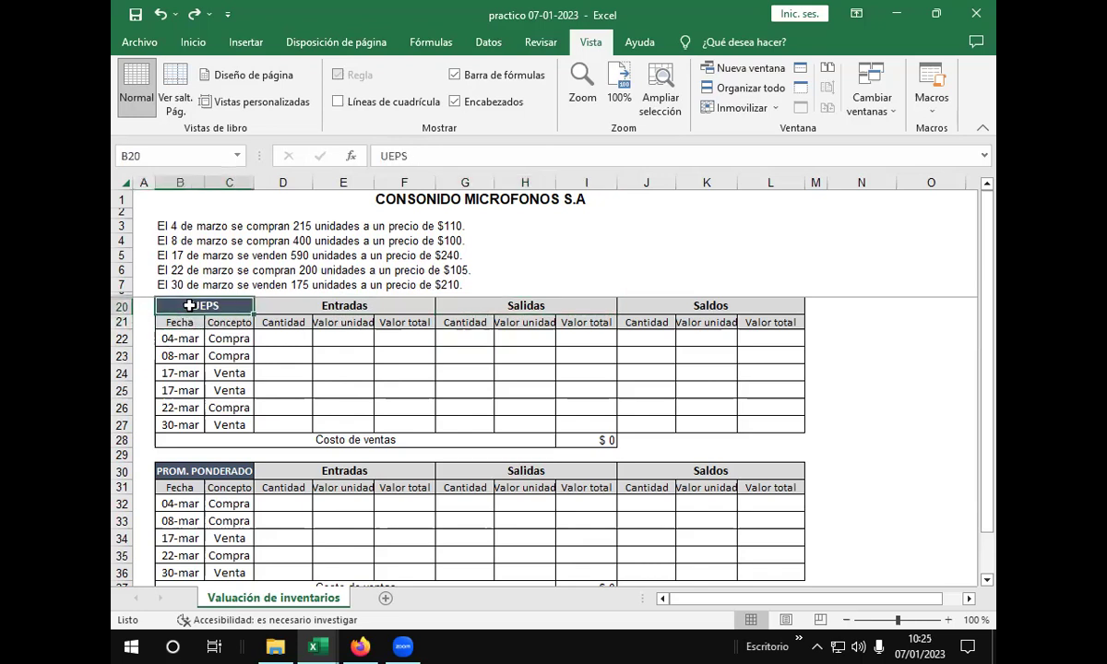
# Step: Enter the 04-mar purchase in the UEPS Entradas columns with a quantity of 215 and a unit value of 110
pyautogui.click(284, 335)
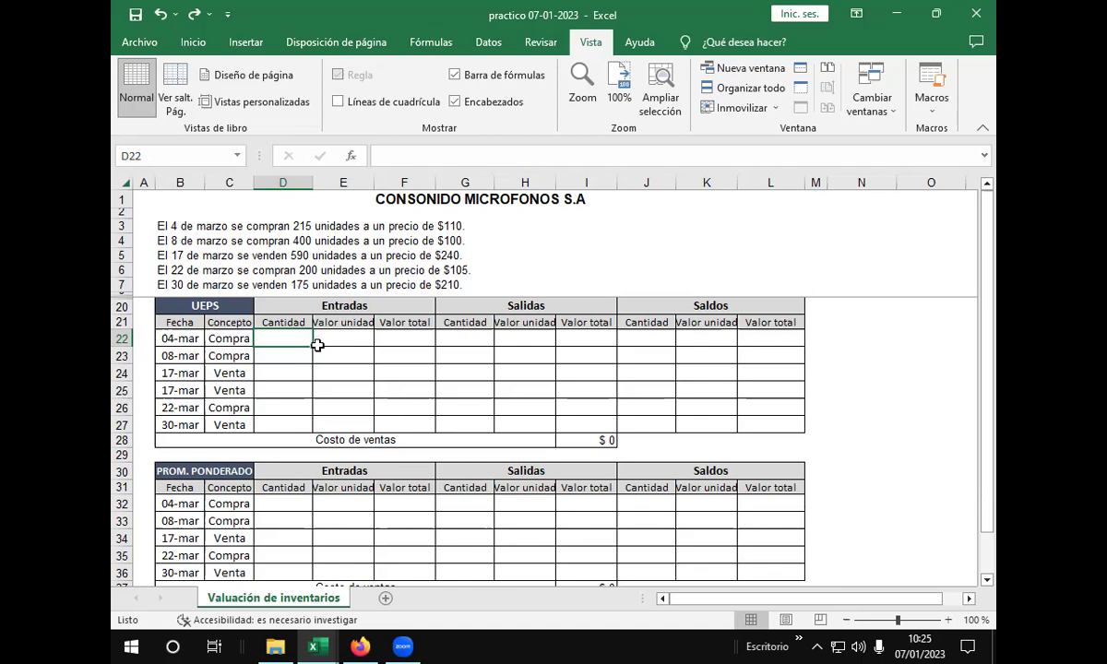
pyautogui.write('215')
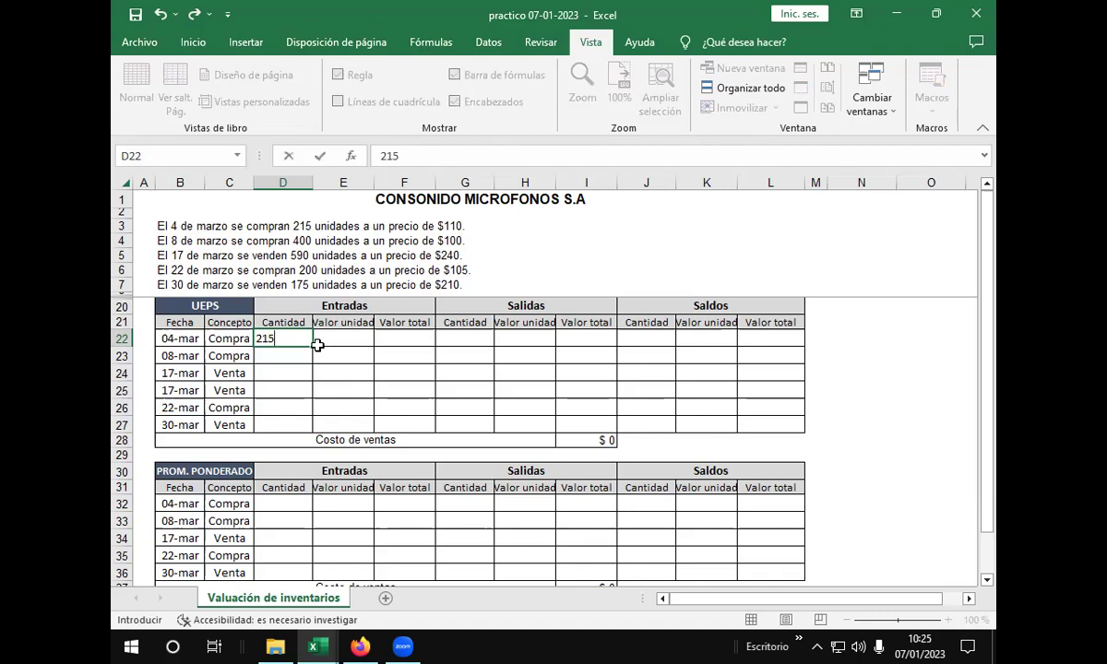
pyautogui.click(318, 348)
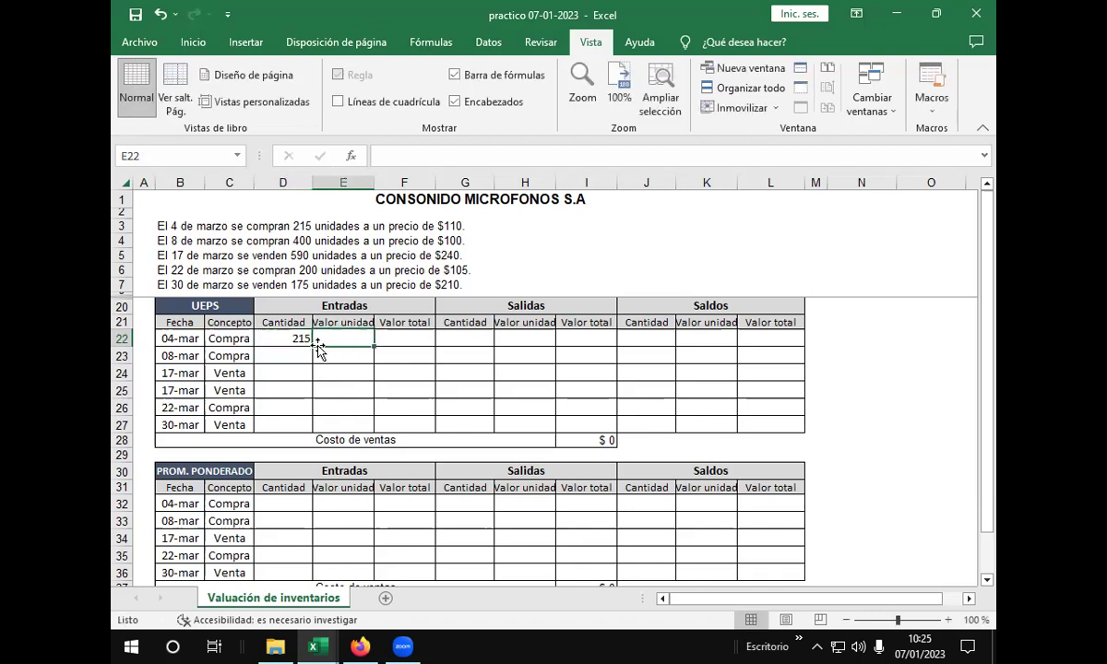
pyautogui.write('11')
pyautogui.press('Tab')
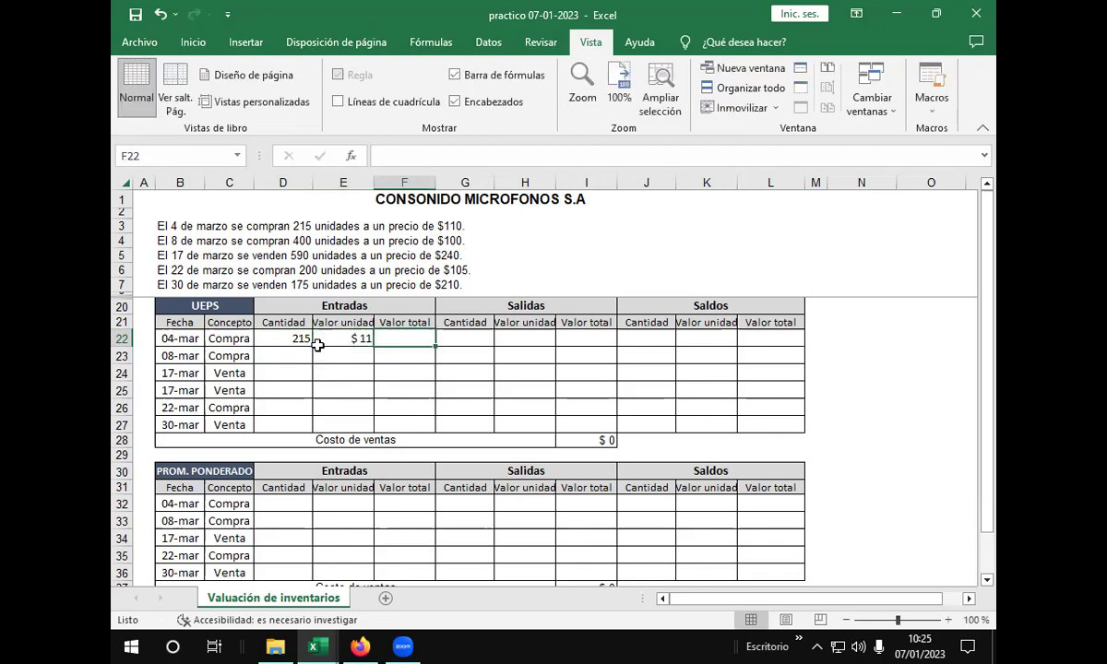
pyautogui.click(318, 345)
pyautogui.write('110')
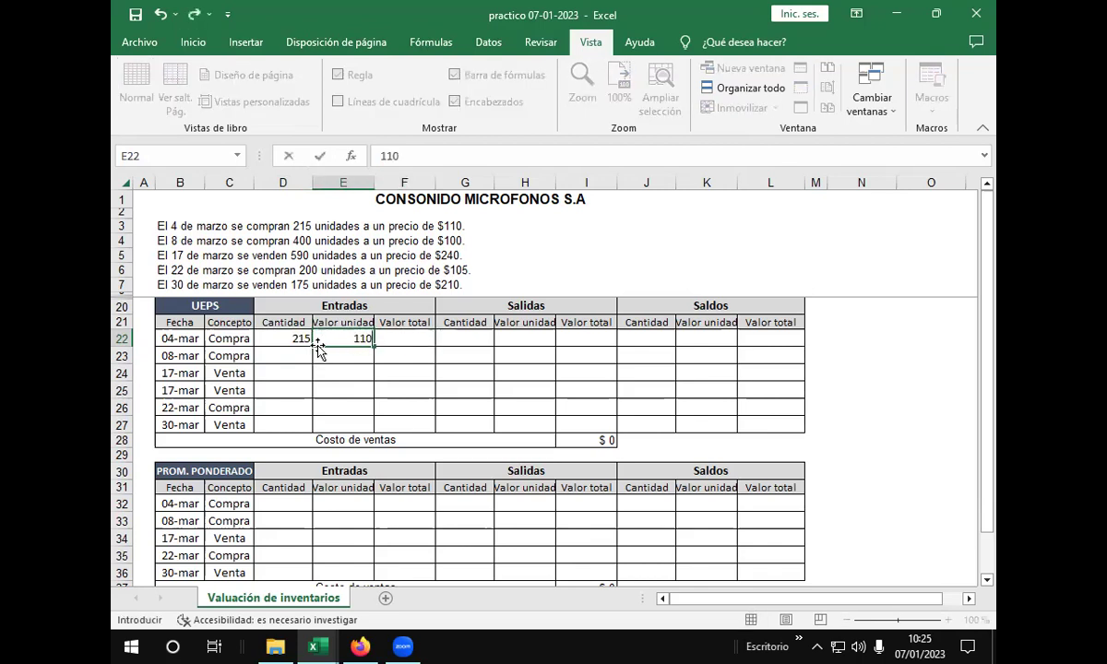
pyautogui.press('Tab')
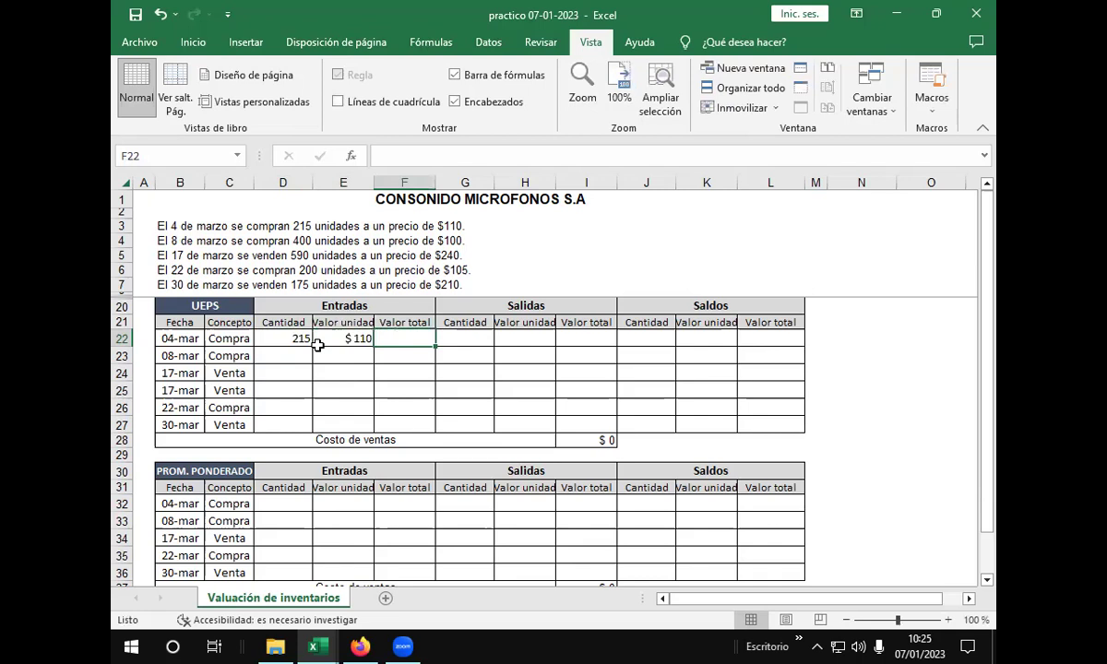
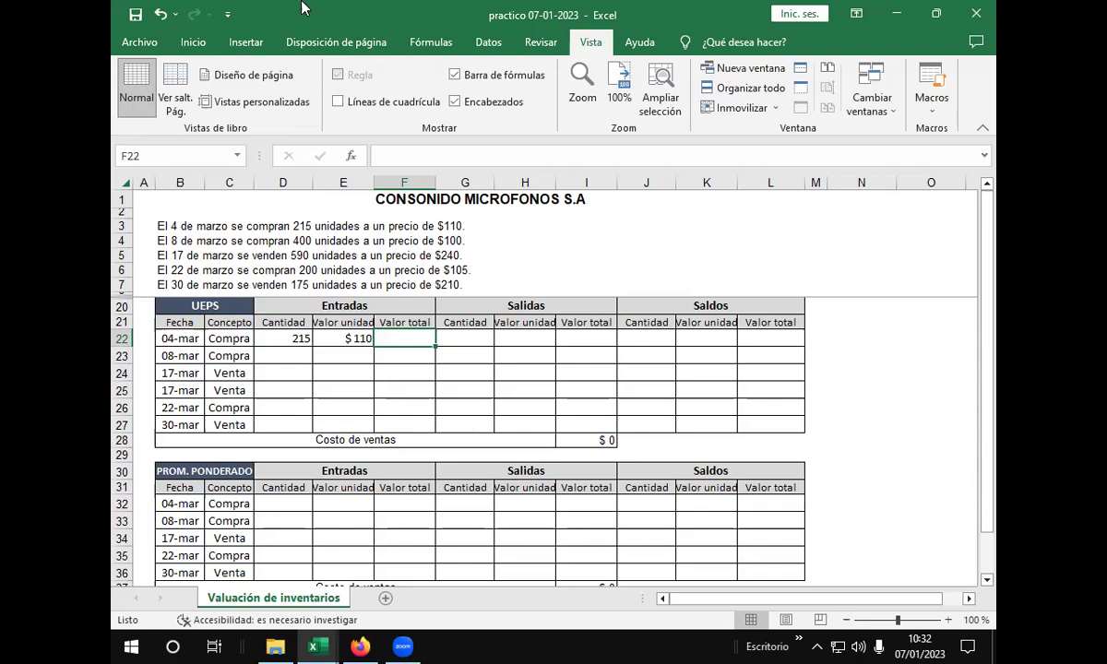
# Step: Calculate the 04-mar Entradas total value in F22 as D22*E22 and review the formula
pyautogui.click(193, 42)
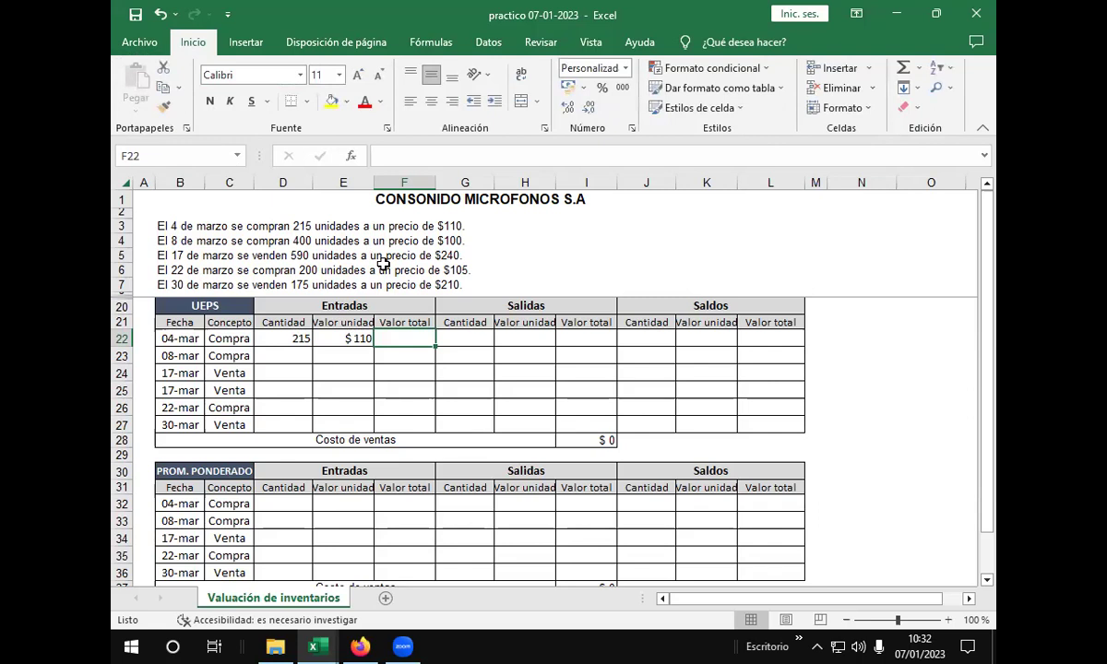
pyautogui.write('+')
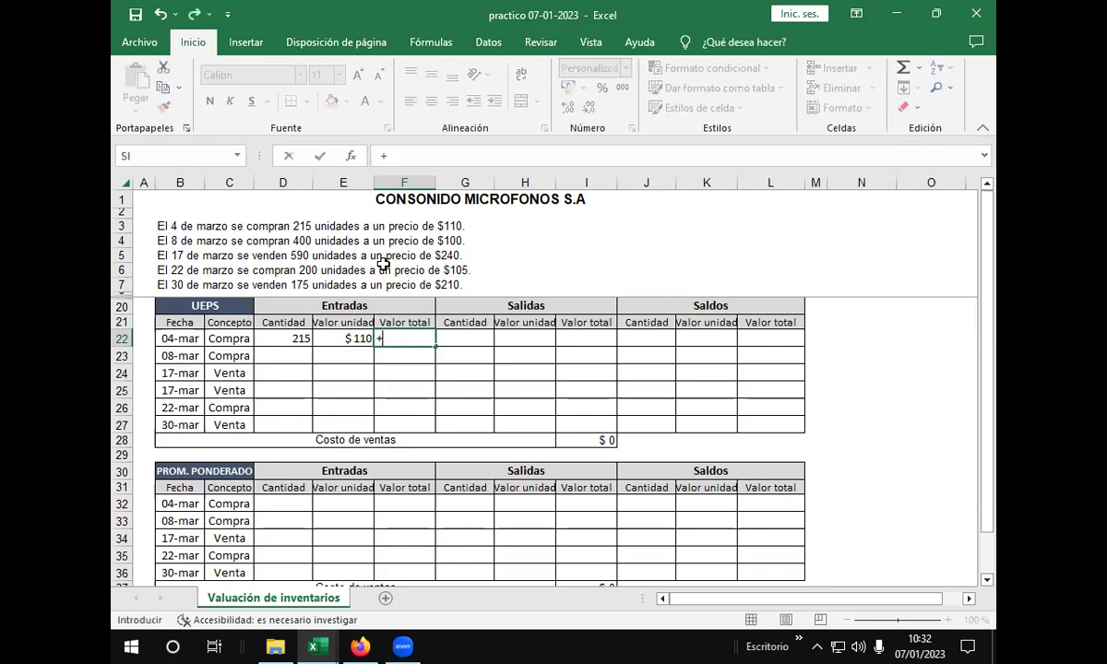
pyautogui.click(292, 338)
pyautogui.write('*')
pyautogui.click(340, 339)
pyautogui.hotkey('ctrl', 'Return')
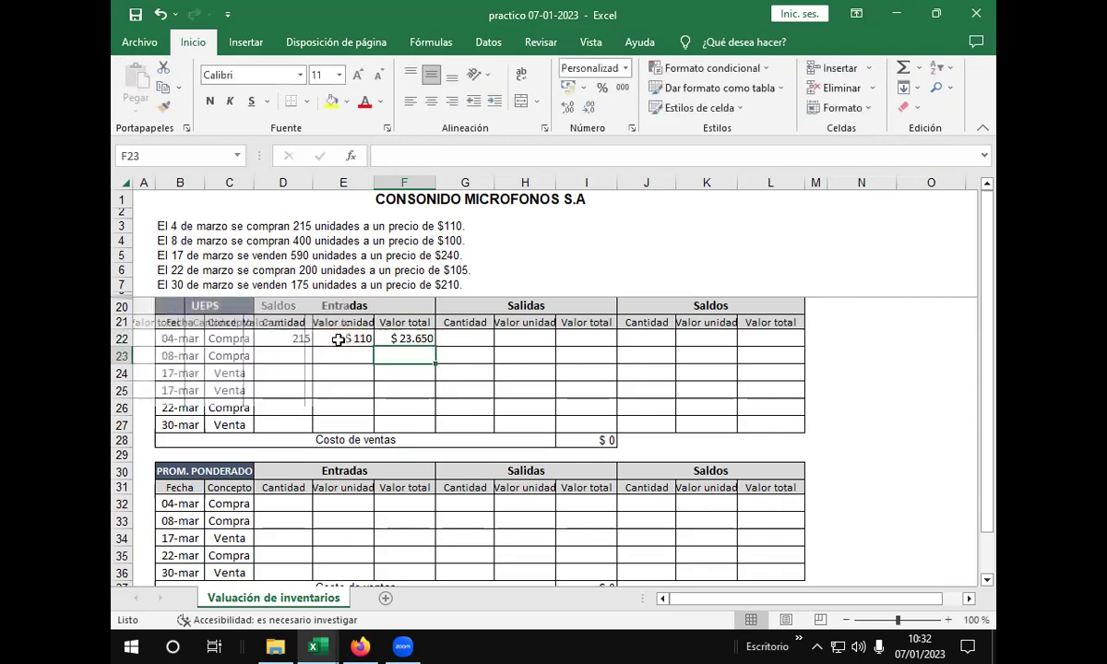
pyautogui.click(467, 339)
pyautogui.click(422, 339)
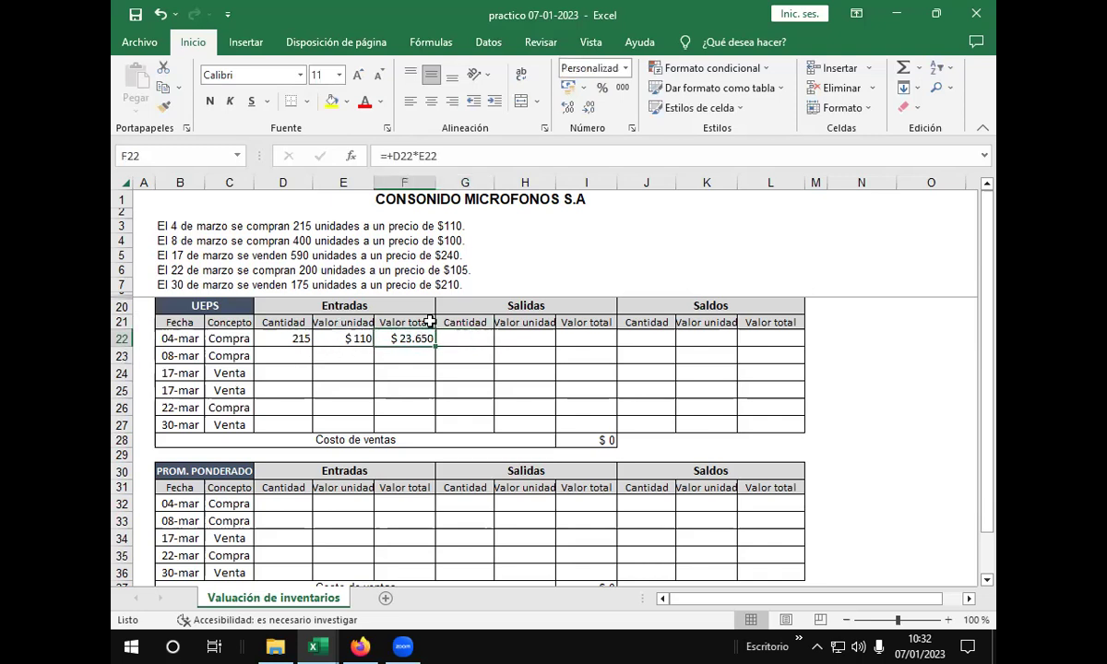
pyautogui.click(459, 157)
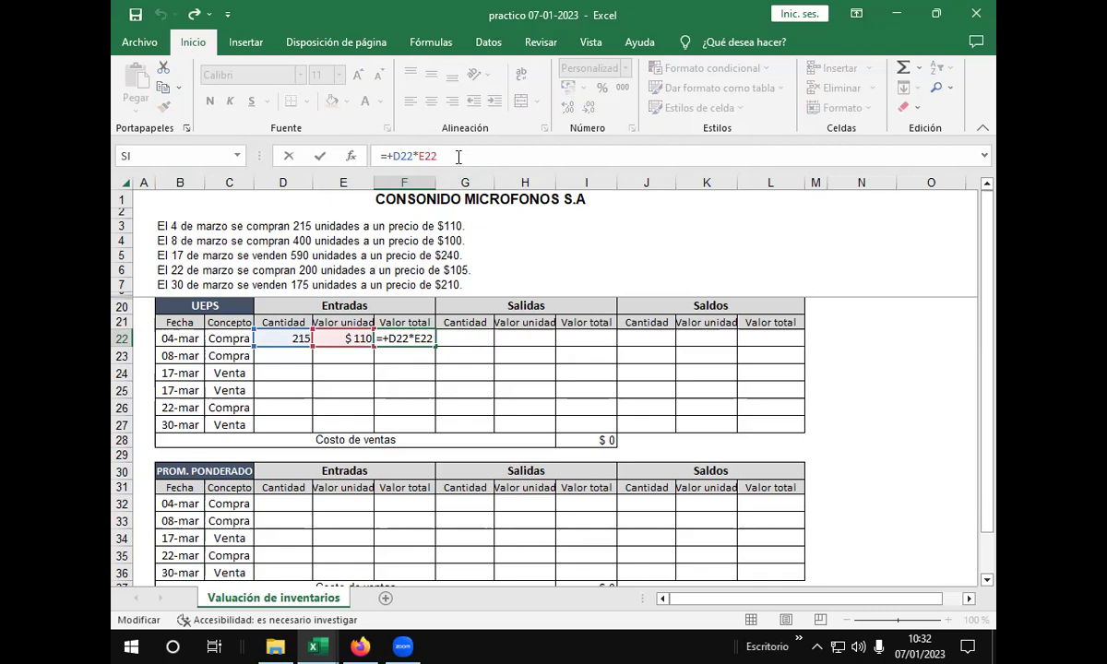
pyautogui.hotkey('ctrl', 'Return')
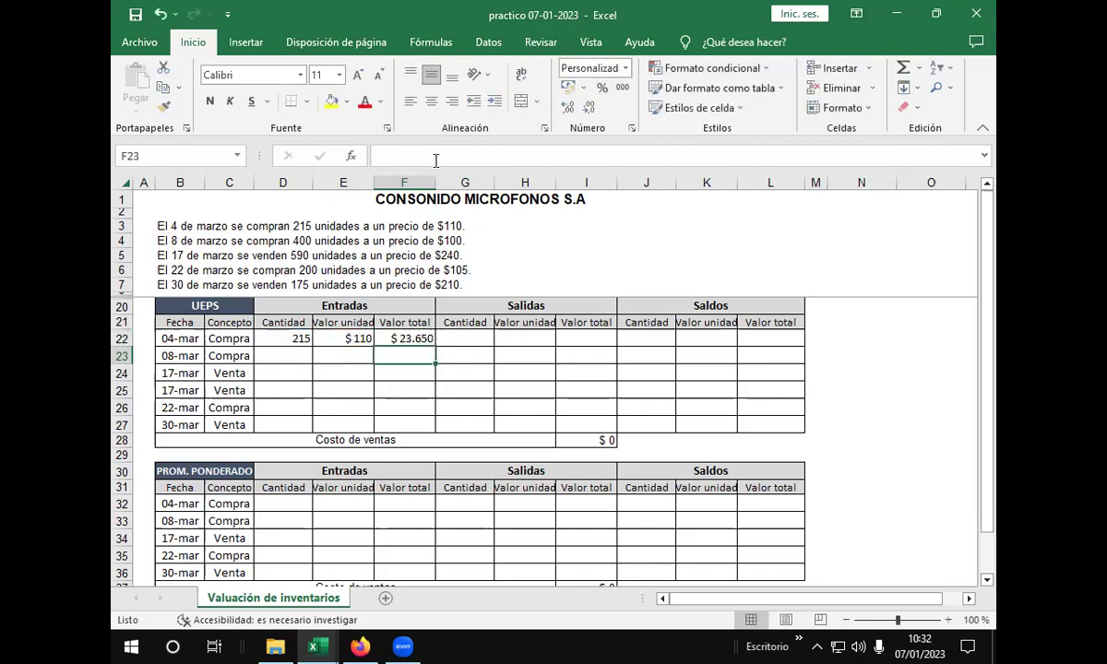
# Step: Link the 04-mar Saldos quantity in J22 to D22 and its unit value in K22 to E22
pyautogui.click(640, 339)
pyautogui.write('+')
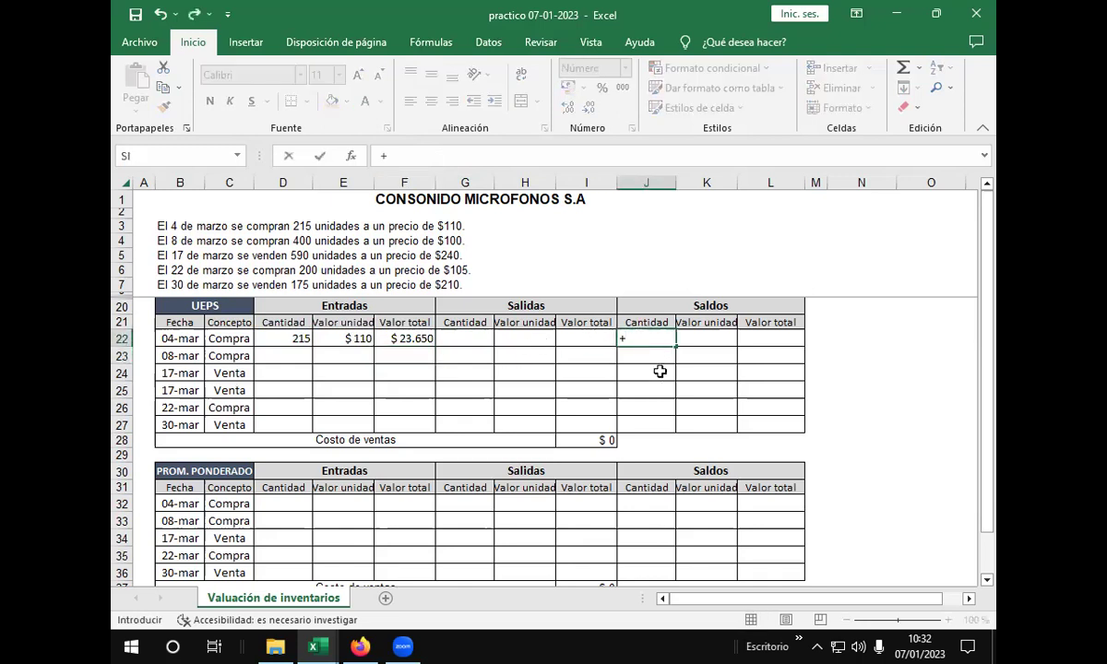
pyautogui.click(291, 339)
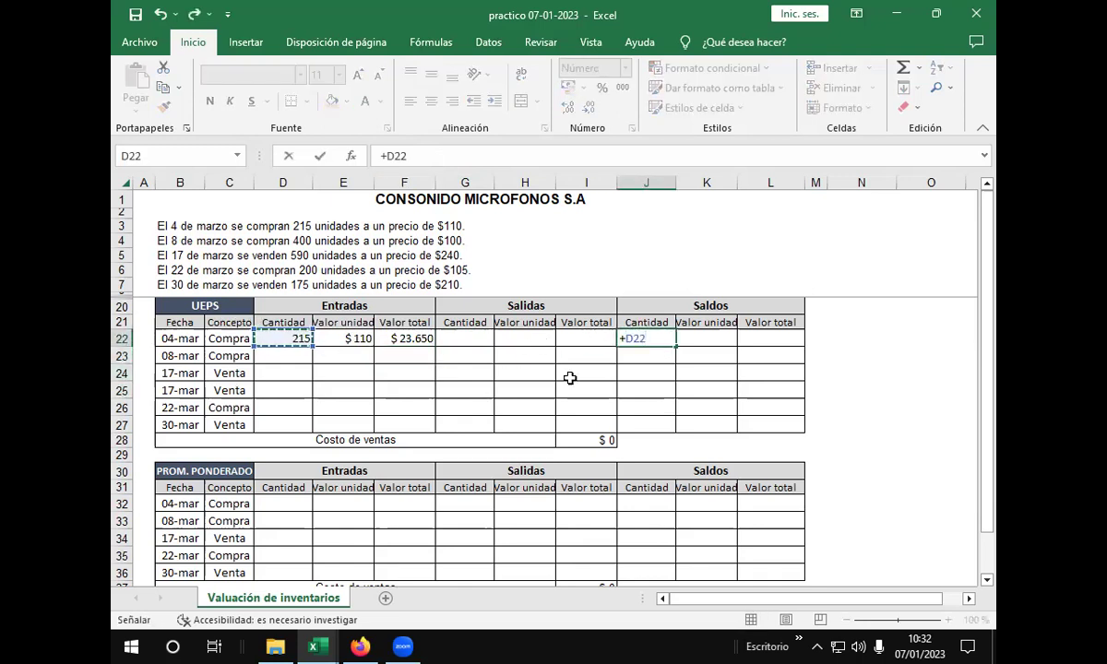
pyautogui.press('Return')
pyautogui.click(714, 338)
pyautogui.write('+')
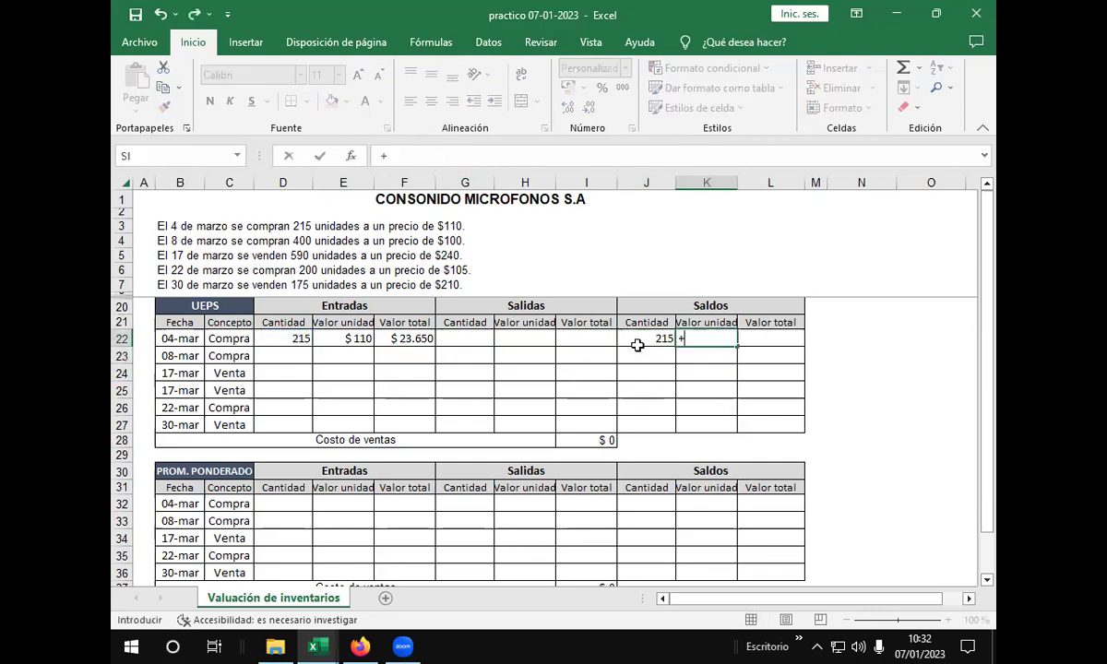
pyautogui.click(344, 339)
pyautogui.press('Return')
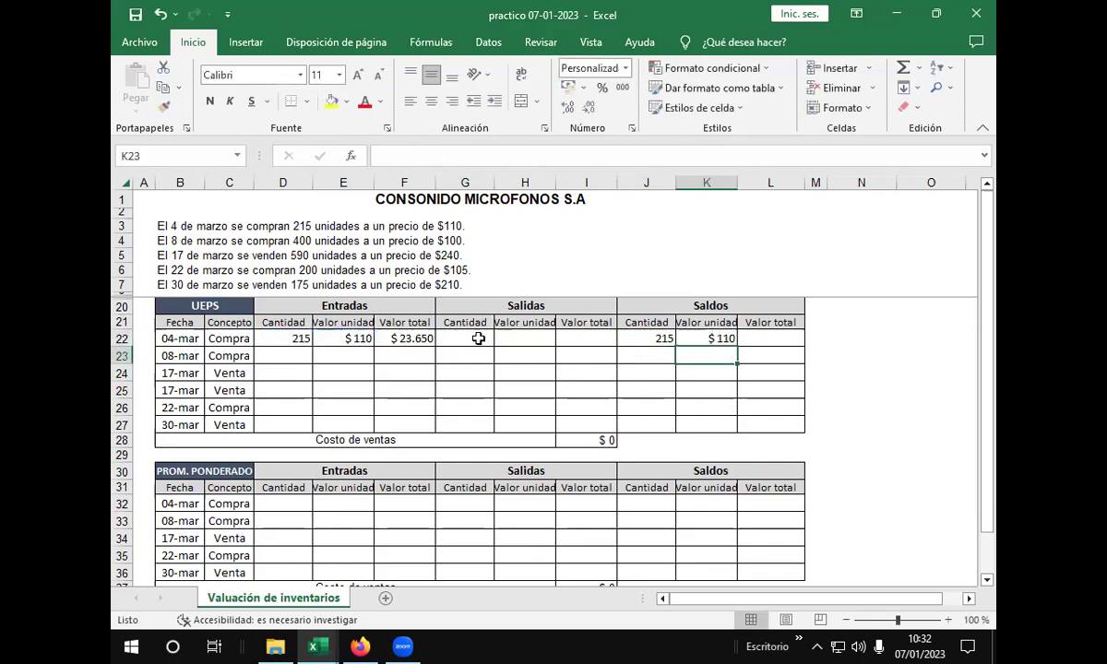
# Step: Calculate the 04-mar Saldos total value in L22 as J22 multiplied by K22
pyautogui.click(778, 342)
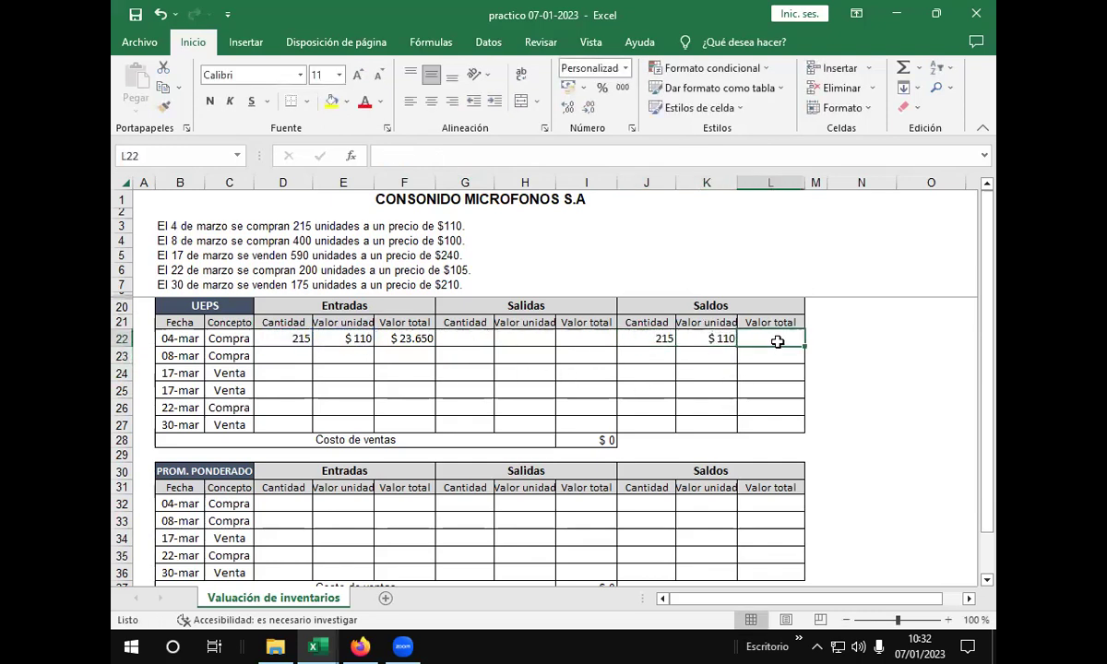
pyautogui.click(658, 339)
pyautogui.click(753, 339)
pyautogui.write('+')
pyautogui.click(647, 337)
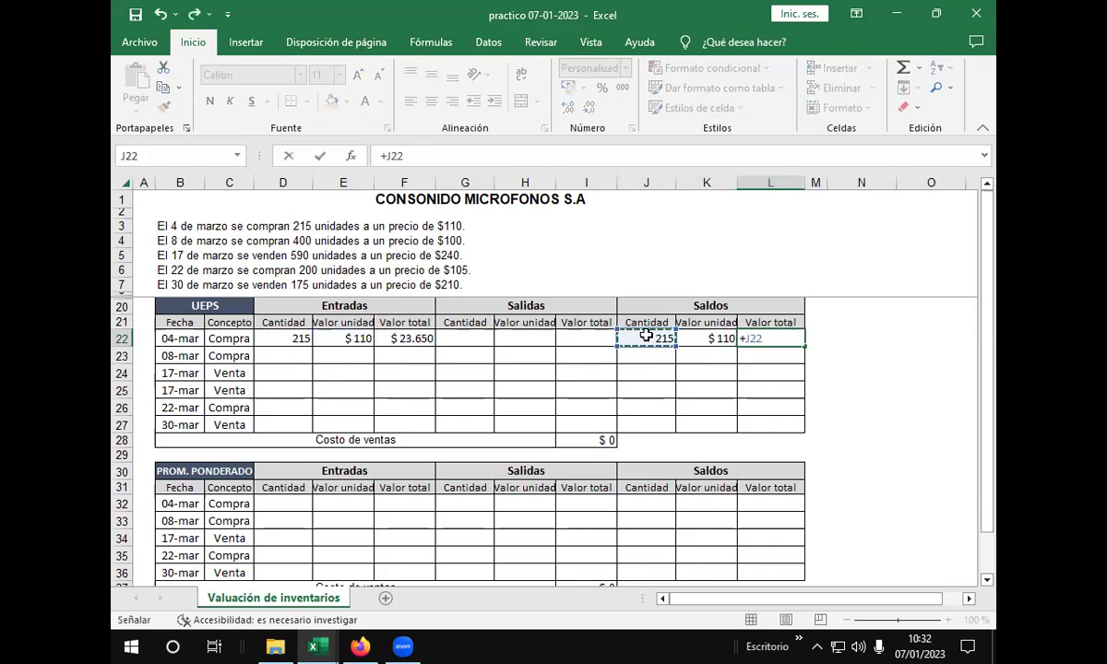
pyautogui.write('*')
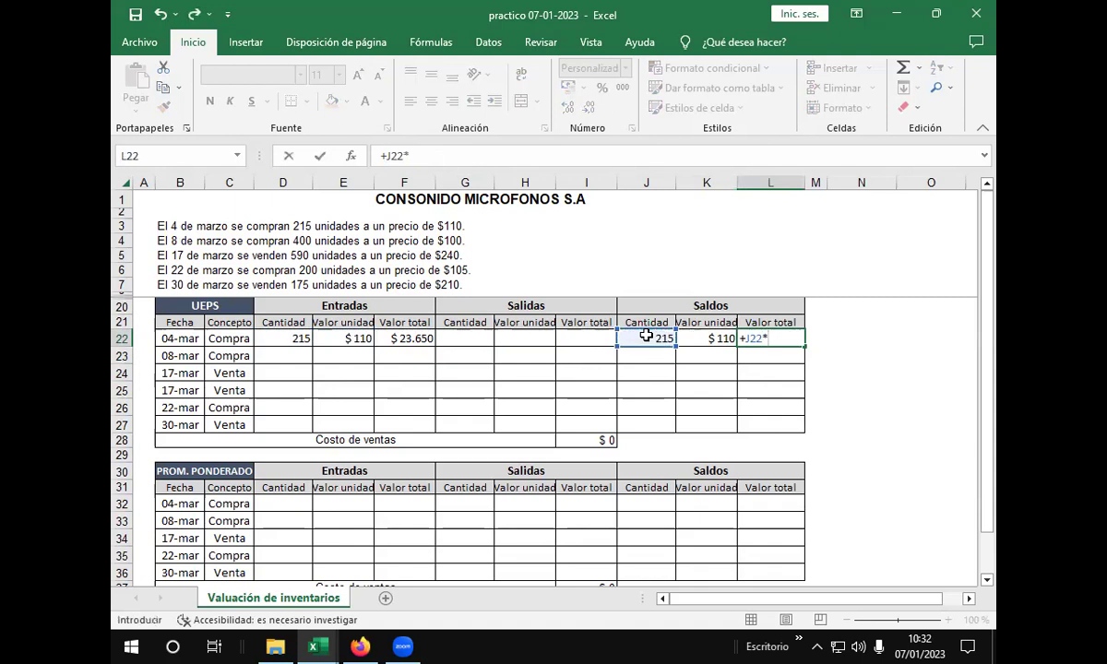
pyautogui.click(702, 339)
pyautogui.press('Return')
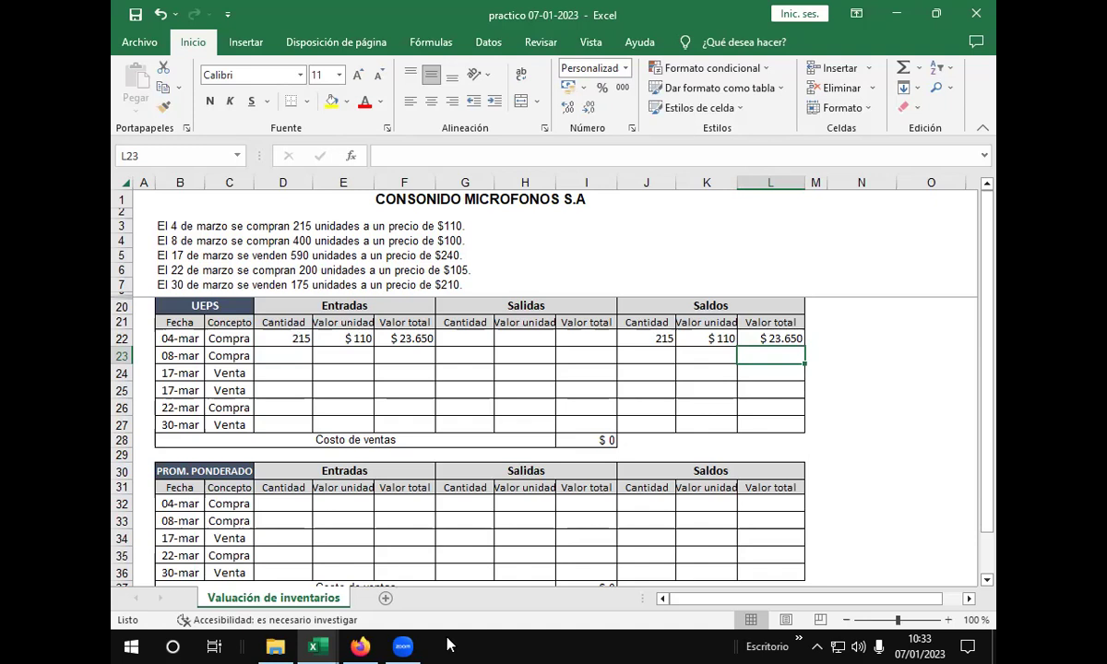
# Step: Enter the 08-mar purchase in the UEPS Entradas columns with a quantity of 400 and a unit value of 100
pyautogui.click(295, 354)
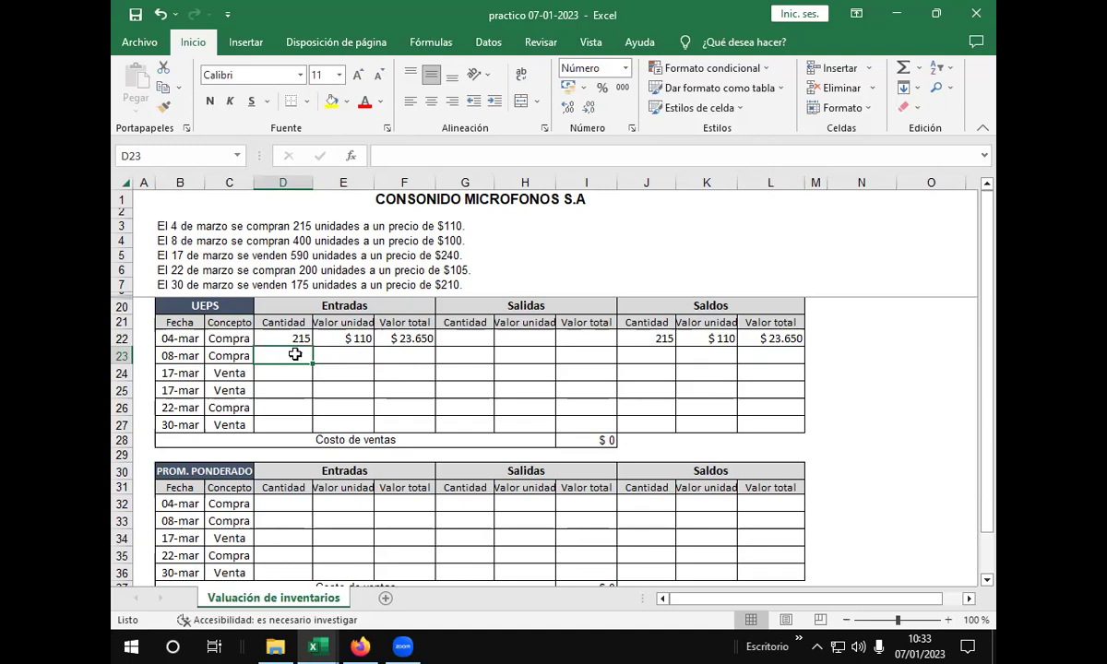
pyautogui.write('400')
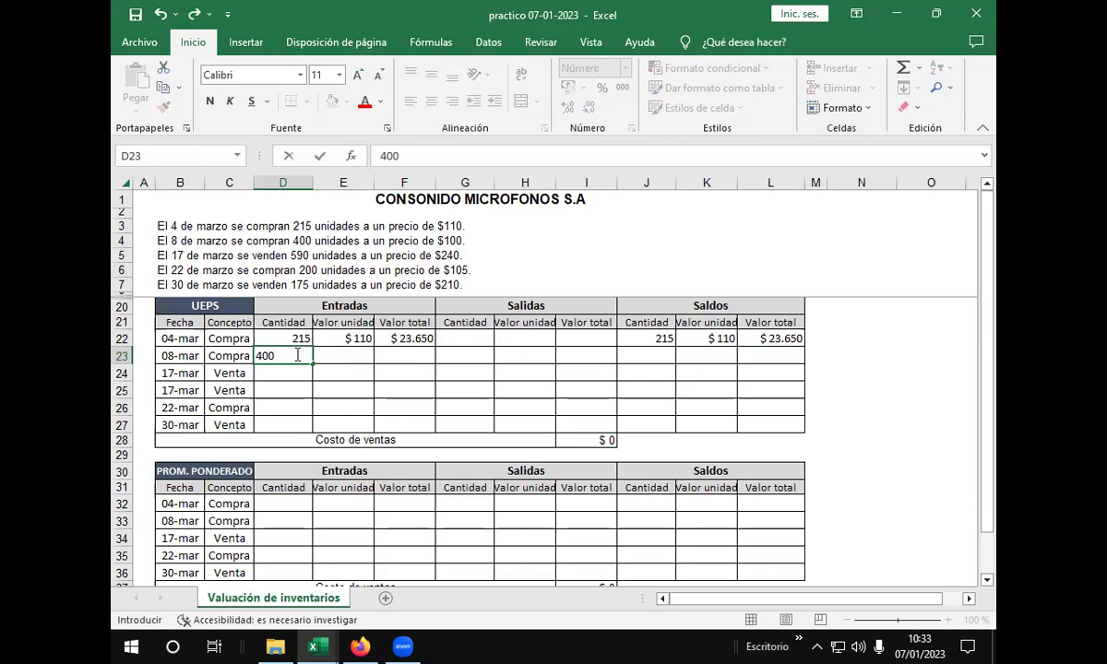
pyautogui.press('Tab')
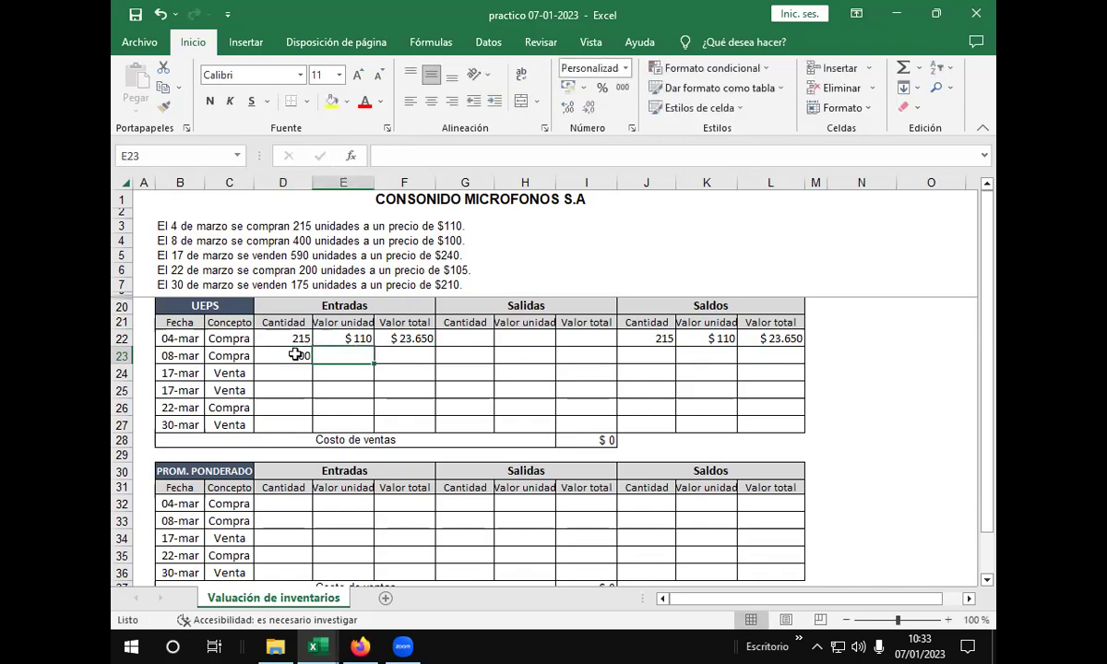
pyautogui.write('100')
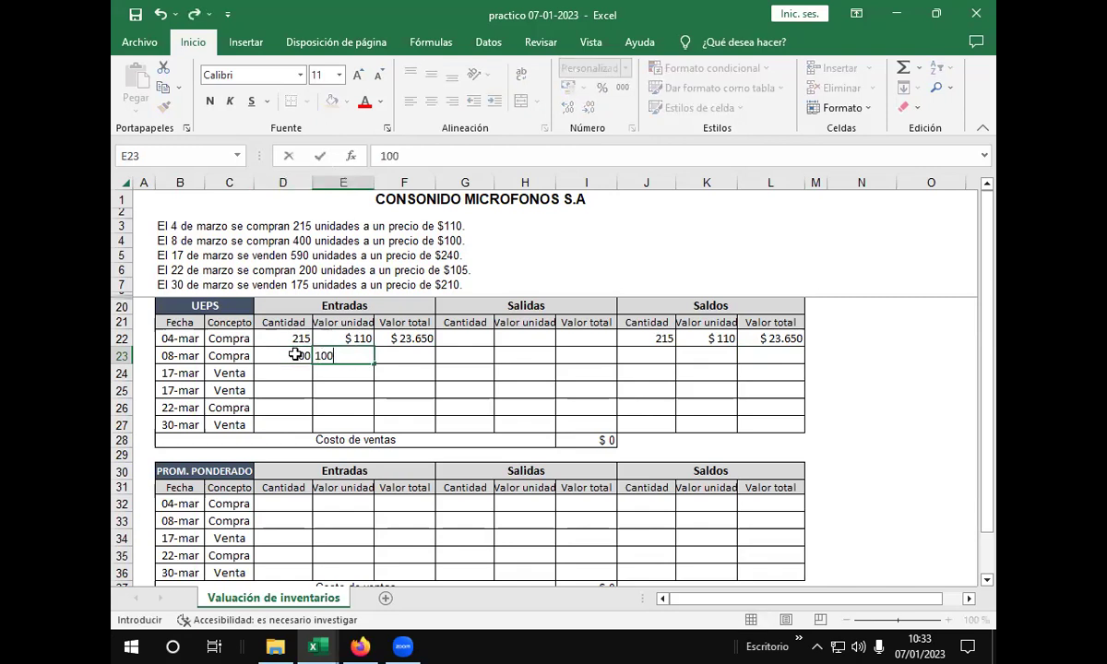
pyautogui.press('Tab')
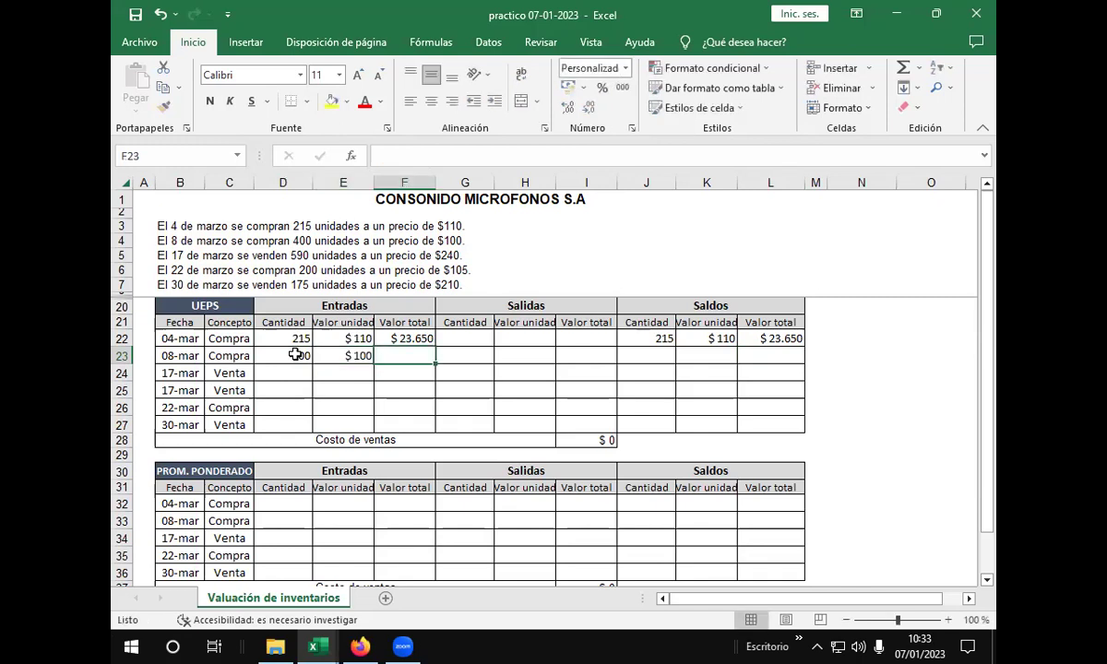
# Step: Copy the Entradas total value formula from F22 down to F23 and review the copied formula
pyautogui.click(410, 340)
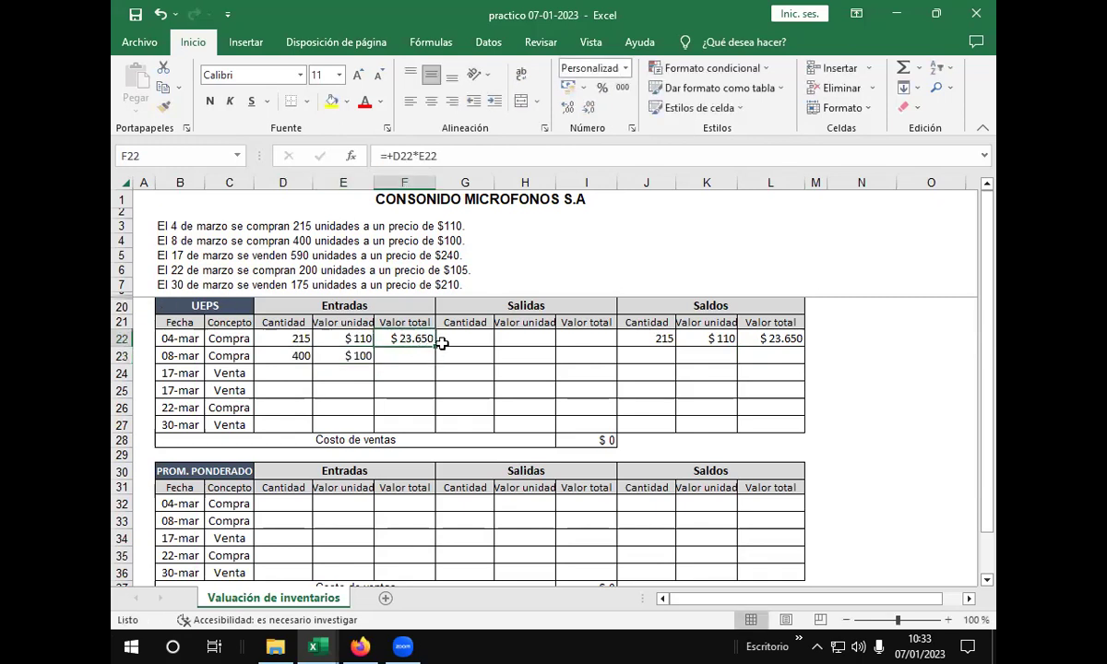
pyautogui.moveTo(436, 346); pyautogui.dragTo(437, 360)
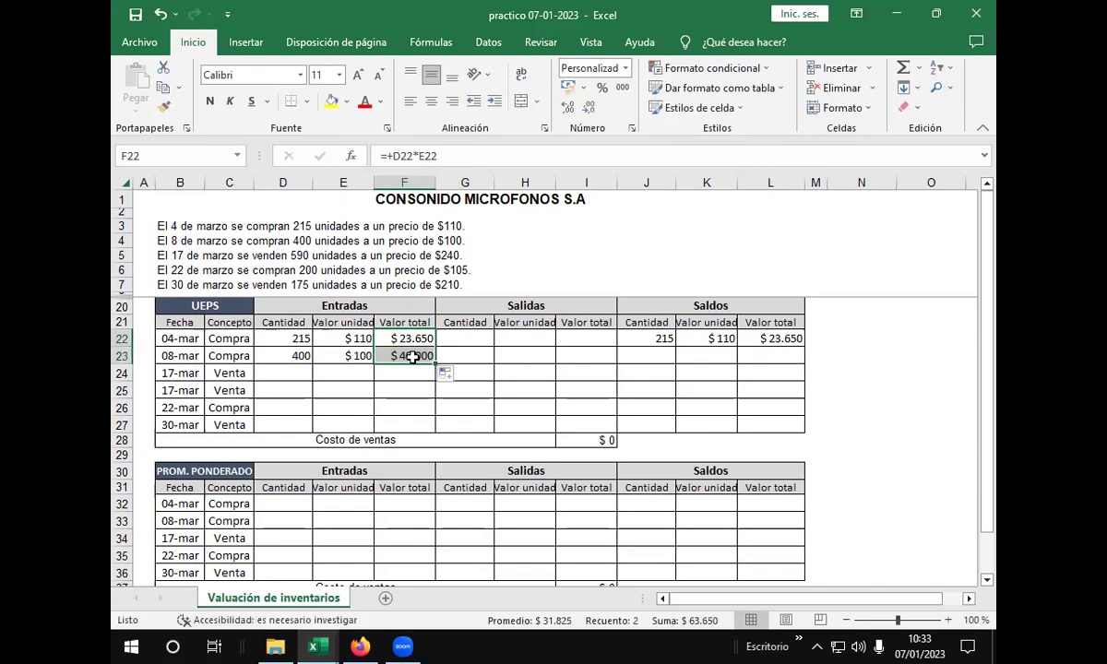
pyautogui.click(410, 356)
pyautogui.click(467, 154)
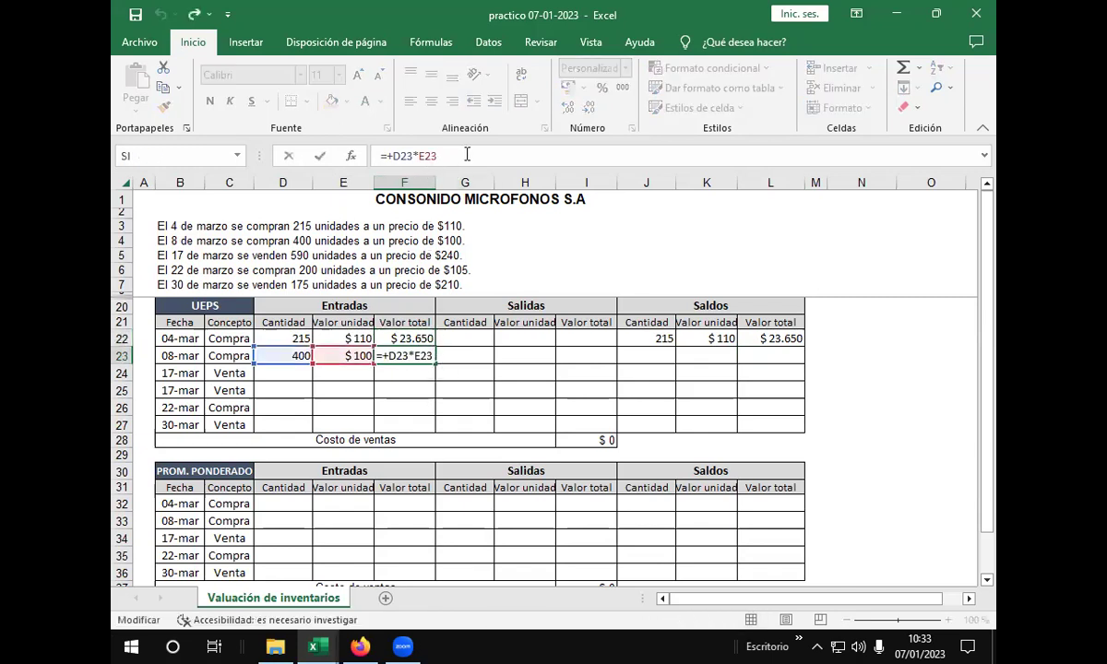
pyautogui.press('Return')
# Step: Link the 08-mar Saldos quantity in J23 to D23 and its unit value in K23 to E23
pyautogui.click(659, 357)
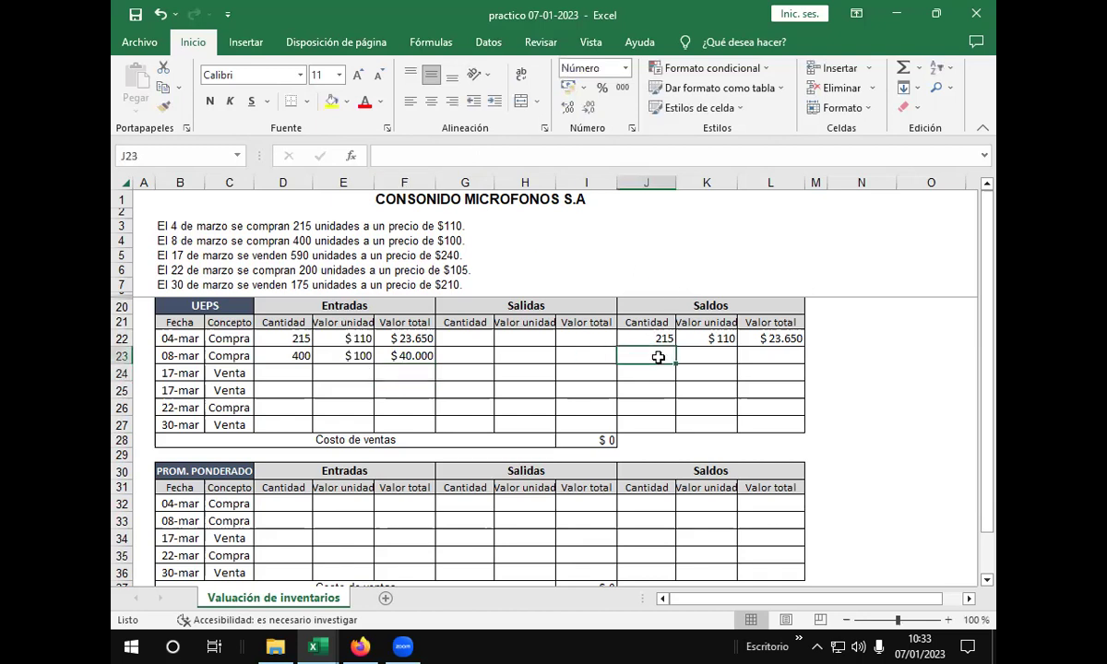
pyautogui.write('+')
pyautogui.click(264, 356)
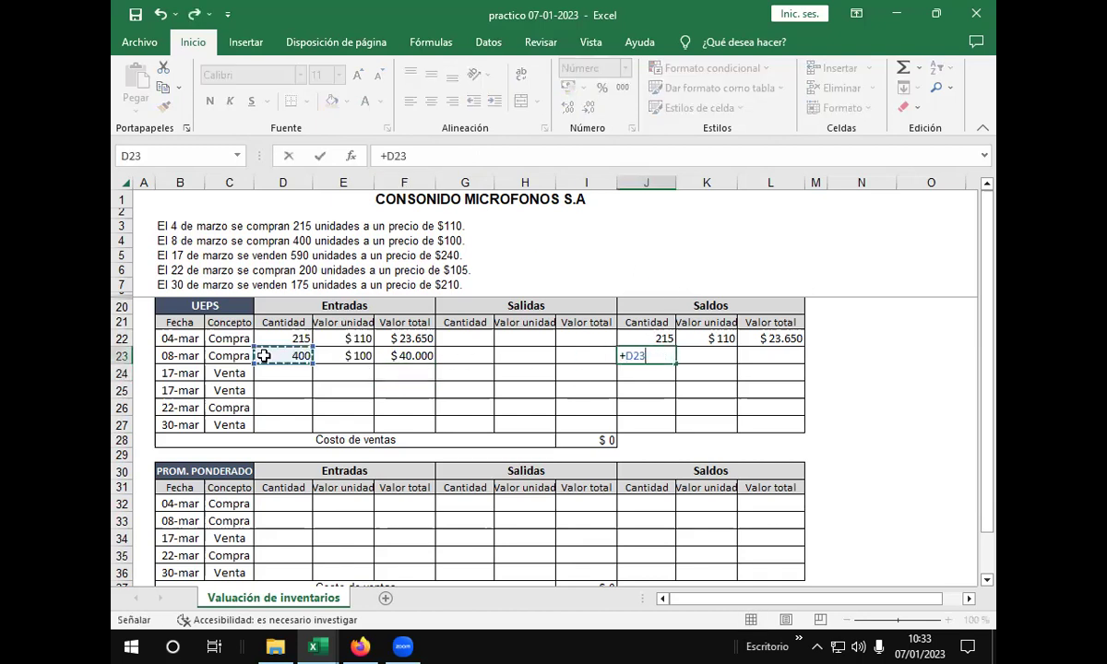
pyautogui.press('Return')
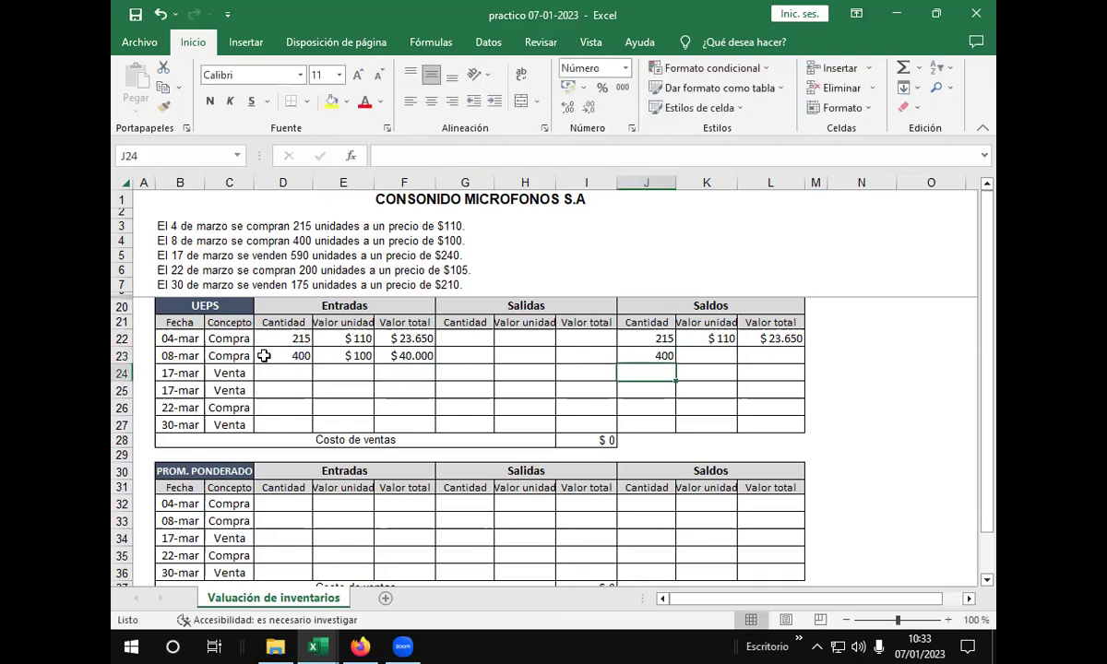
pyautogui.click(721, 353)
pyautogui.write('+')
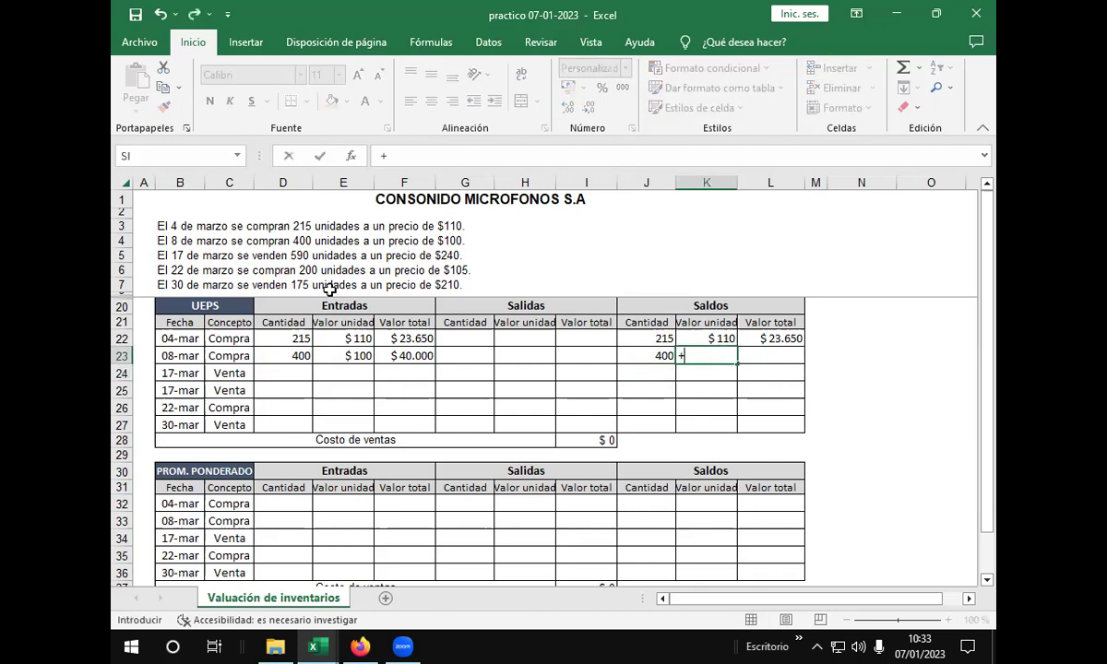
pyautogui.click(336, 355)
pyautogui.press('Return')
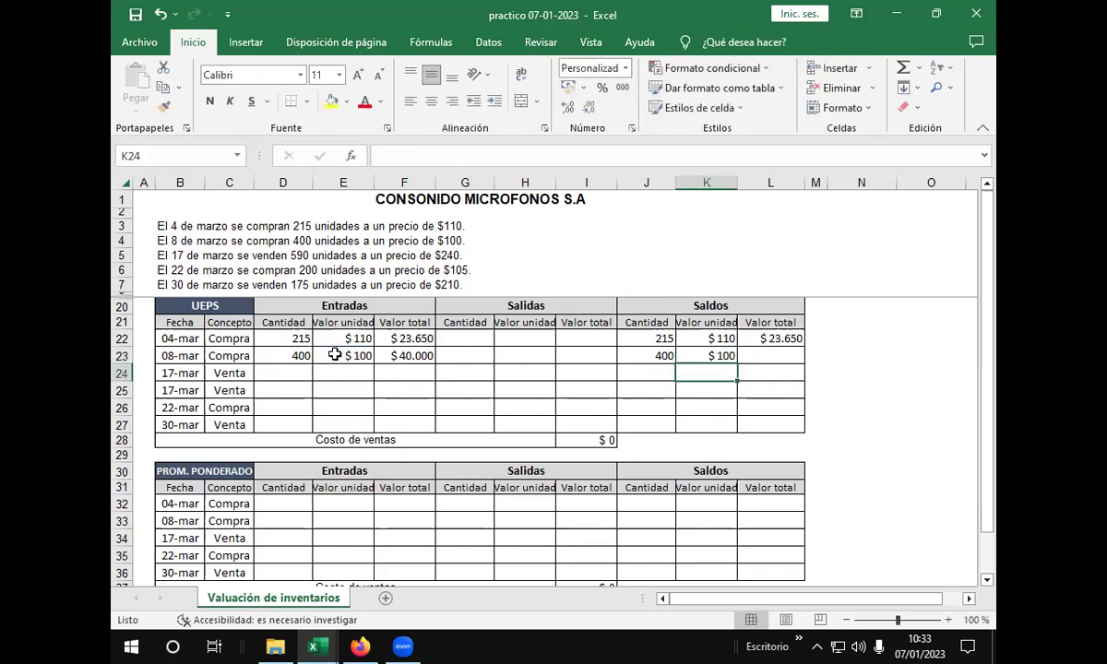
# Step: Copy the Saldos total value formula from L22 down to L23 and review the copied formula
pyautogui.click(779, 339)
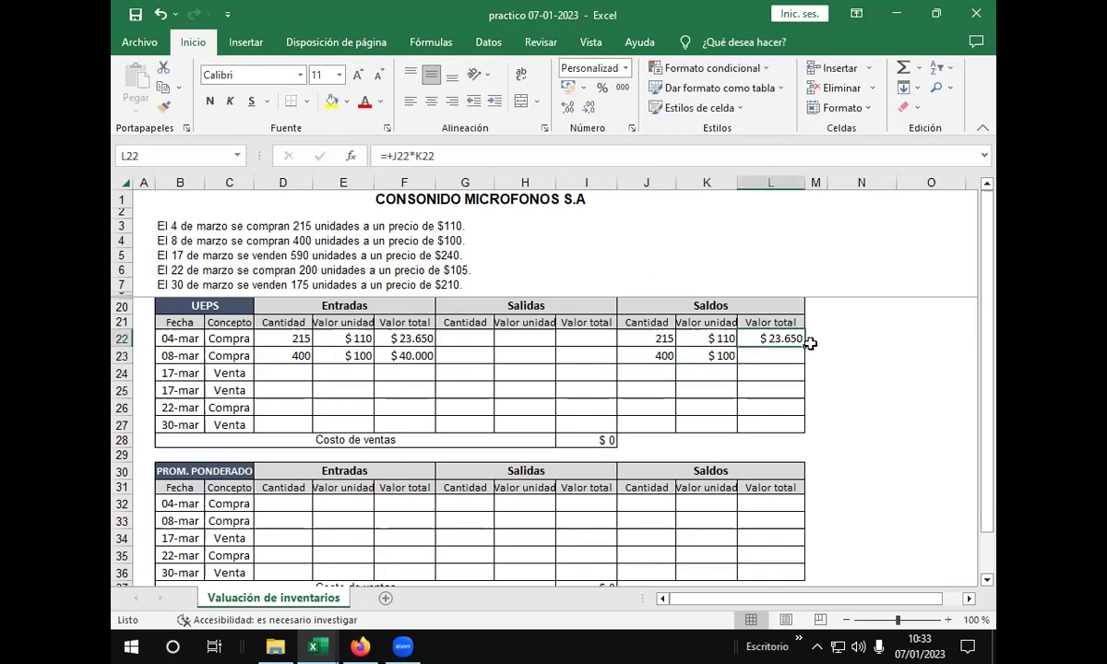
pyautogui.moveTo(804, 346); pyautogui.dragTo(805, 361)
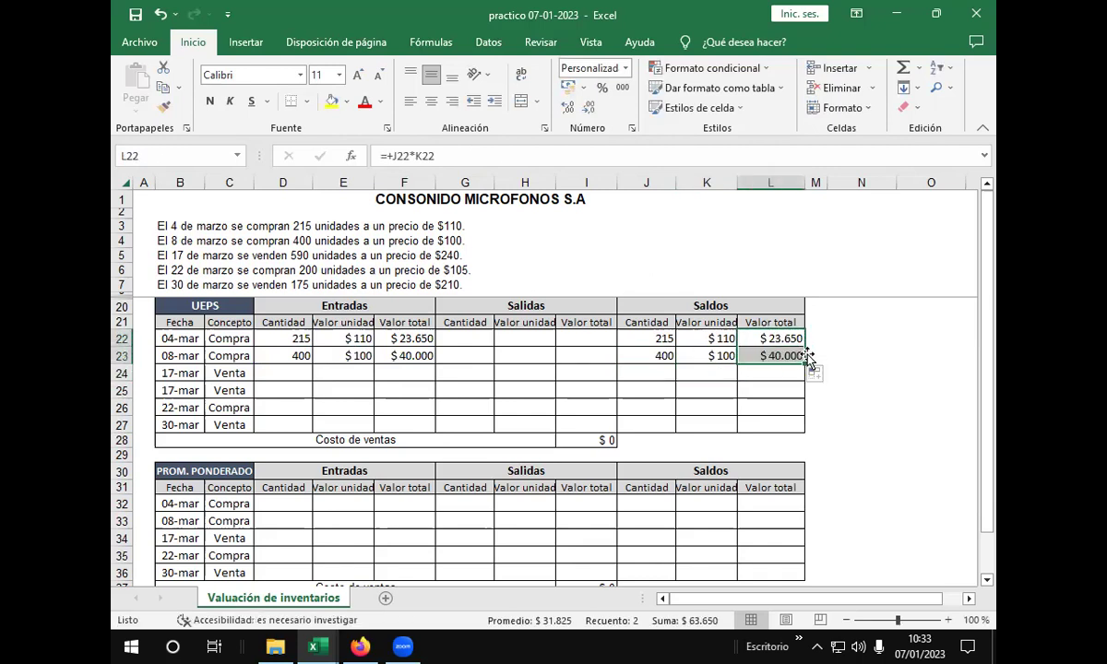
pyautogui.click(782, 355)
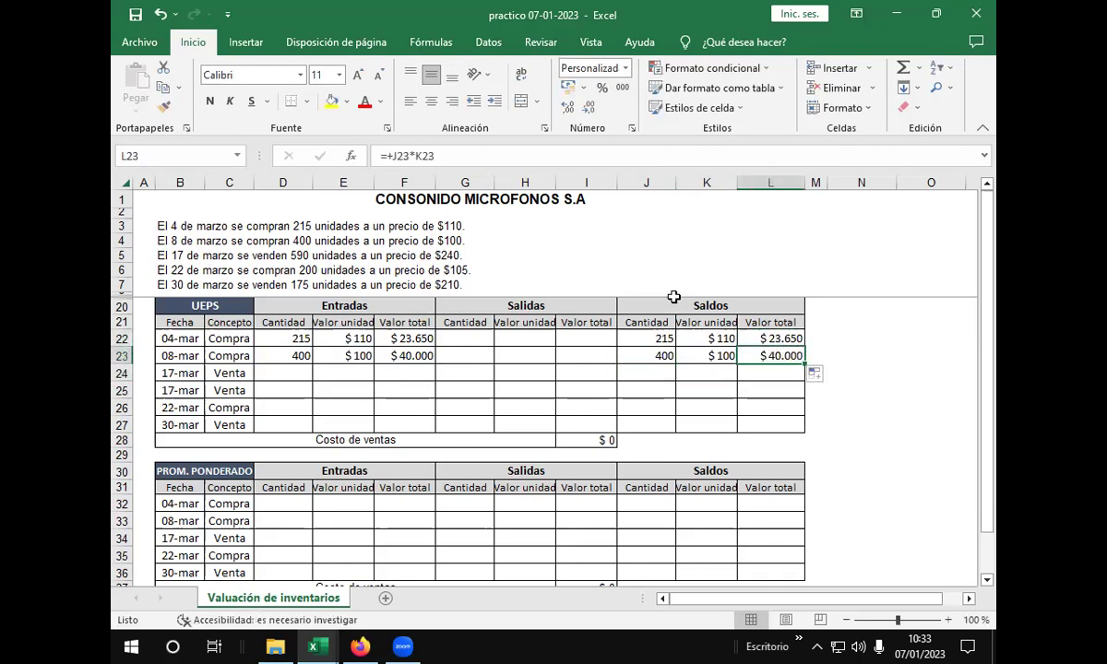
pyautogui.click(452, 159)
pyautogui.press('Return')
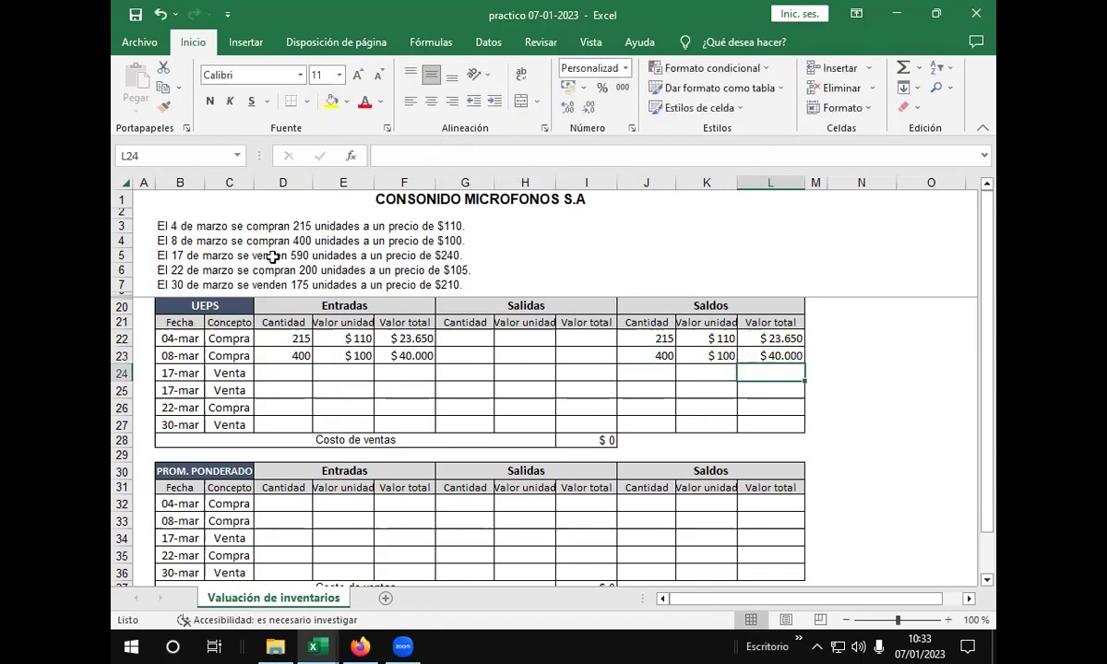
# Step: Examine the 17 March sale in the transaction list and the 17-mar Venta rows of the UEPS table
pyautogui.click(357, 368)
pyautogui.click(295, 372)
pyautogui.click(358, 374)
pyautogui.click(406, 372)
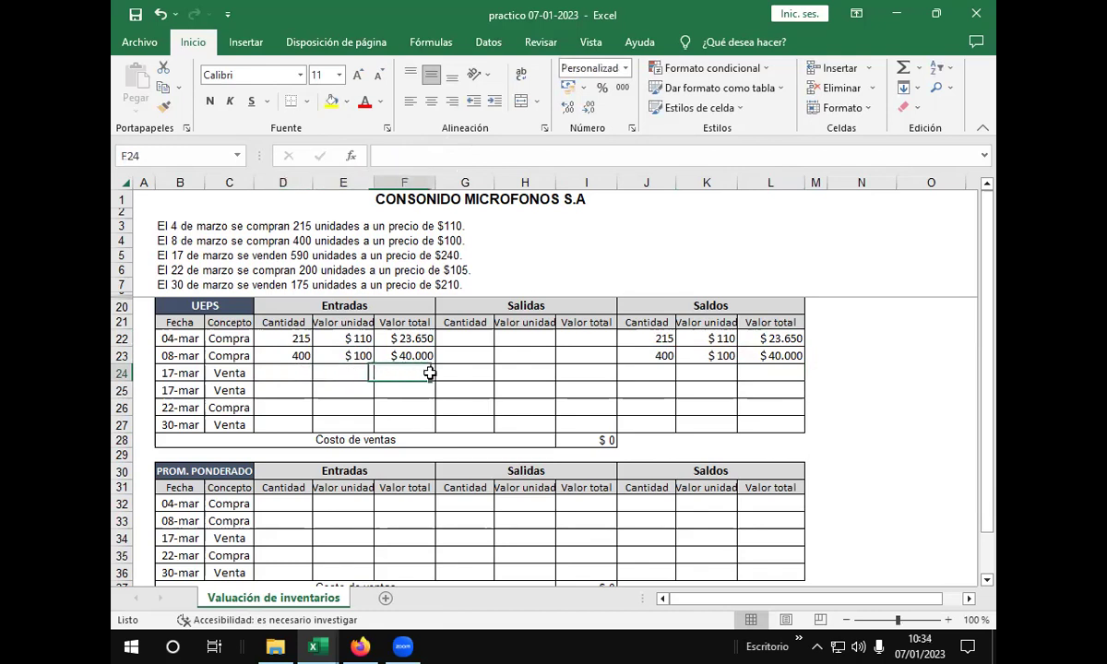
pyautogui.click(478, 376)
pyautogui.moveTo(478, 376); pyautogui.dragTo(361, 388)
pyautogui.click(487, 384)
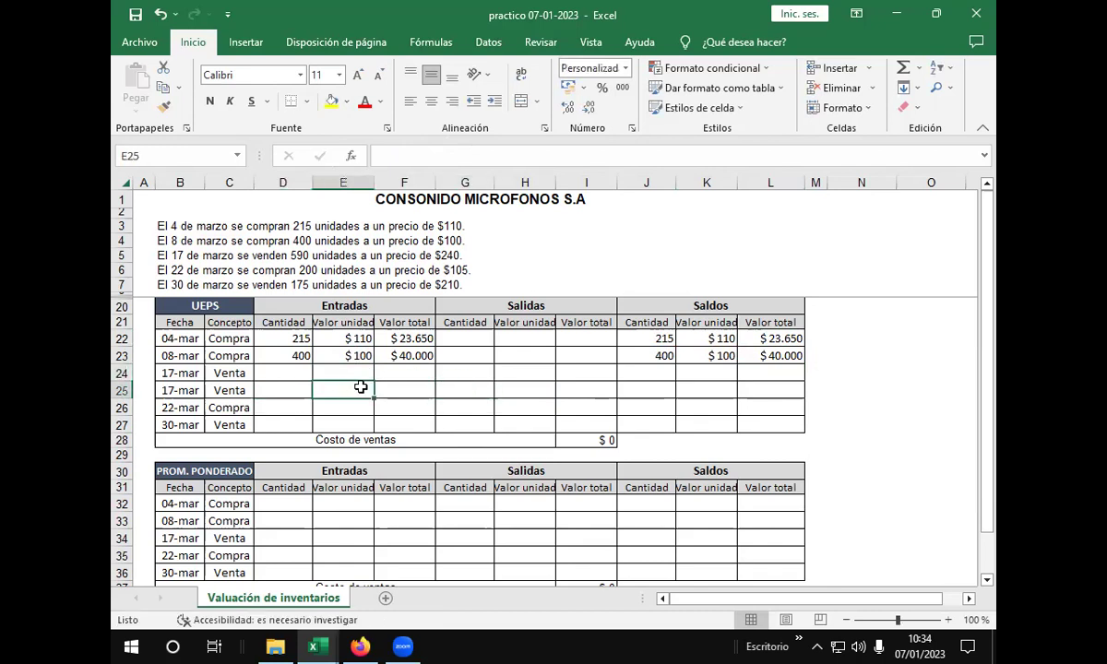
pyautogui.click(304, 373)
pyautogui.click(427, 373)
pyautogui.click(468, 374)
pyautogui.click(529, 376)
pyautogui.click(471, 370)
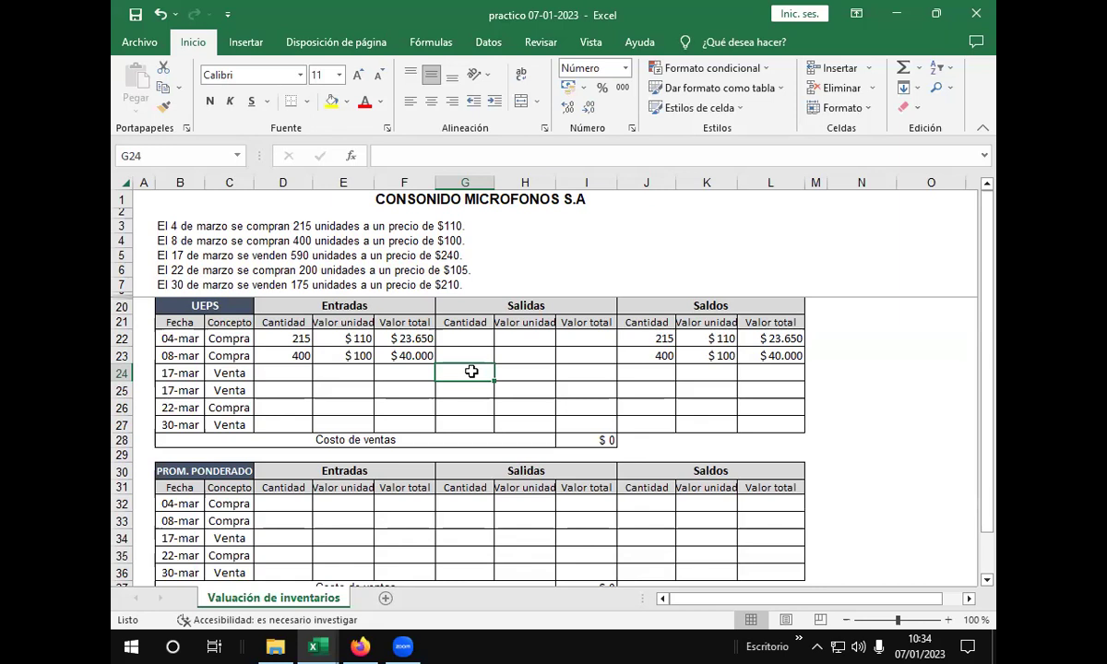
pyautogui.click(143, 256)
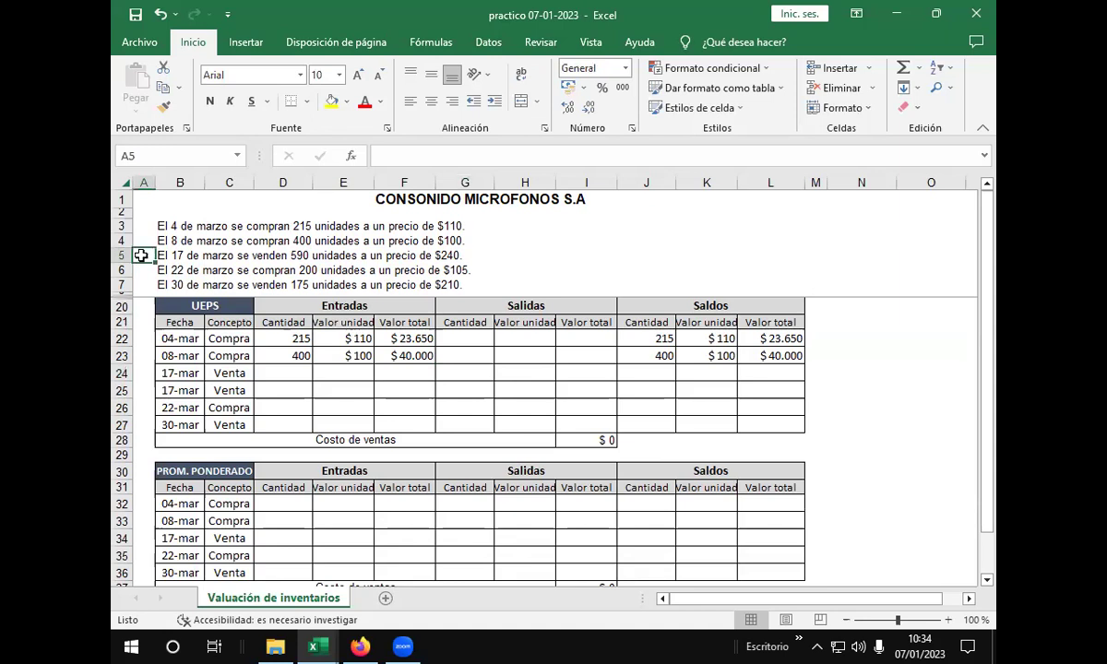
pyautogui.click(141, 371)
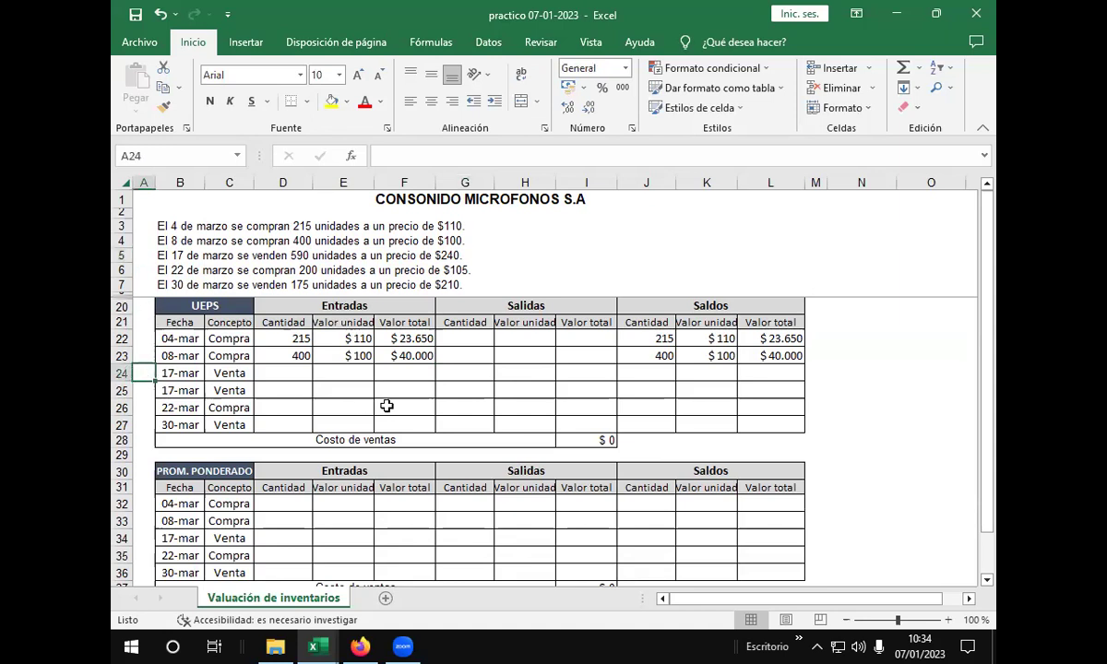
# Step: Enter the first 17-mar sale layer in the UEPS Salidas columns with a quantity of 400 and a unit value of 100
pyautogui.click(473, 375)
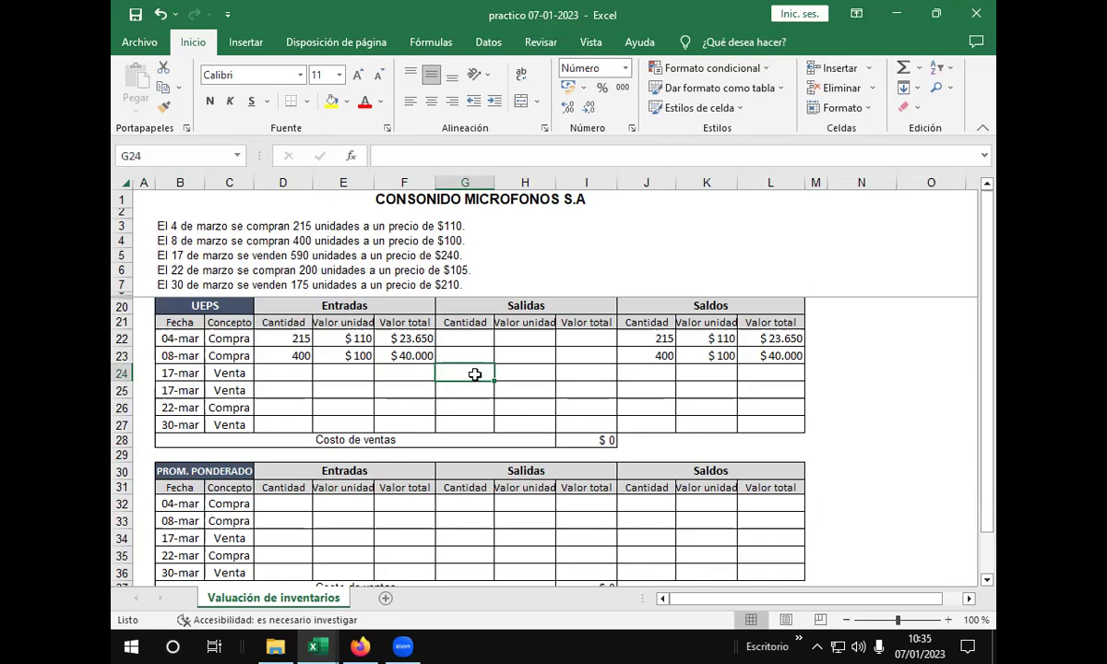
pyautogui.write('400')
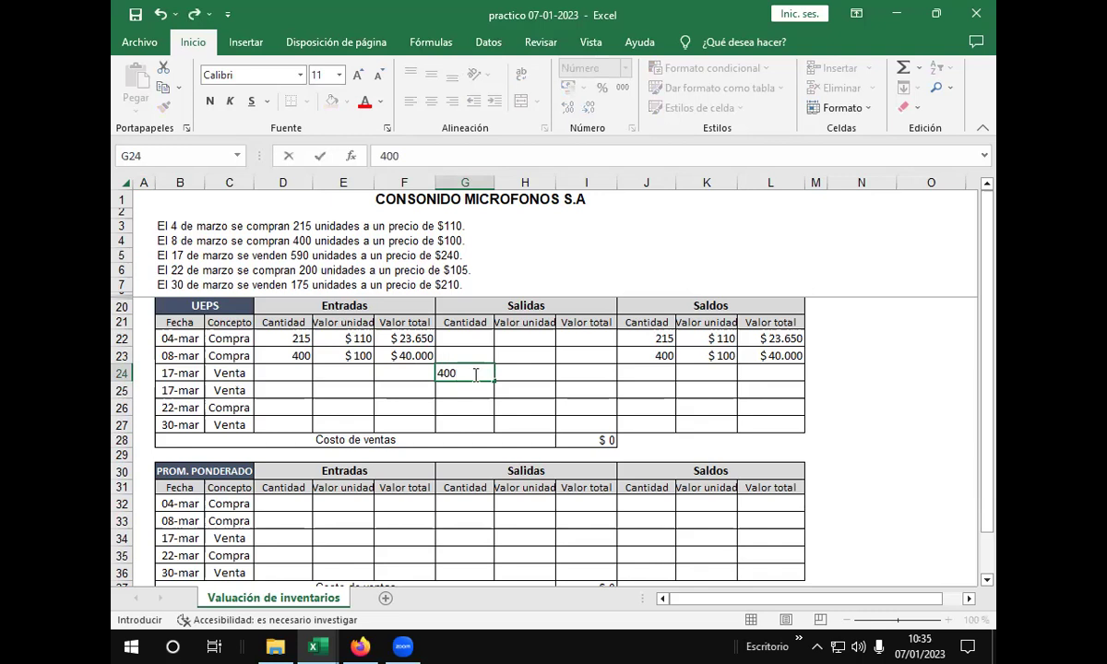
pyautogui.press('Tab')
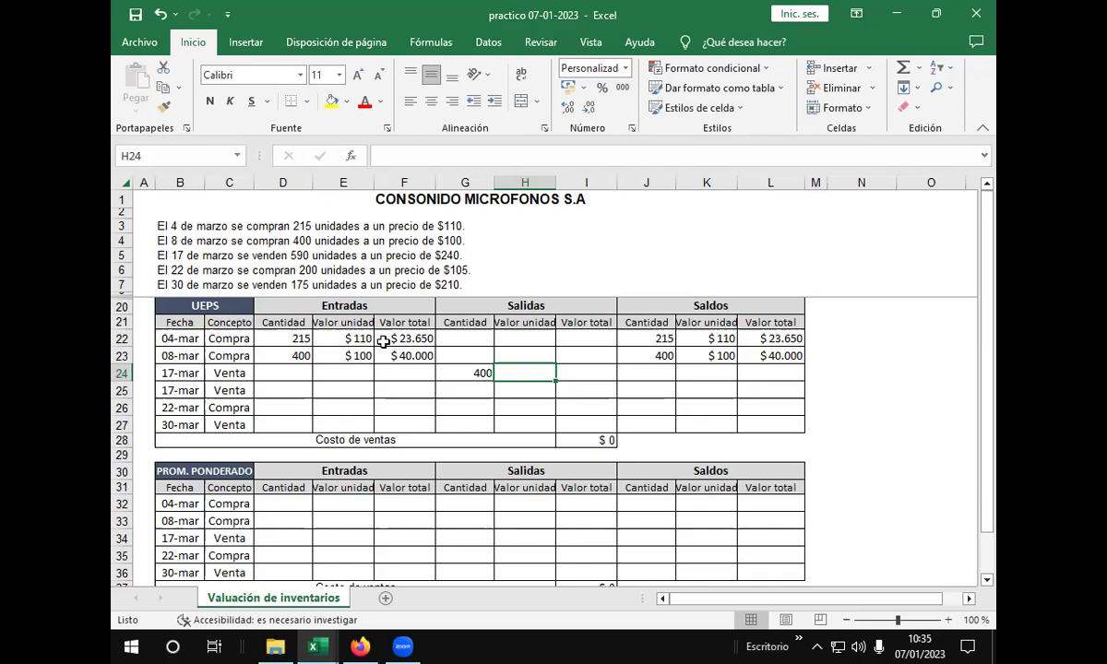
pyautogui.write('100')
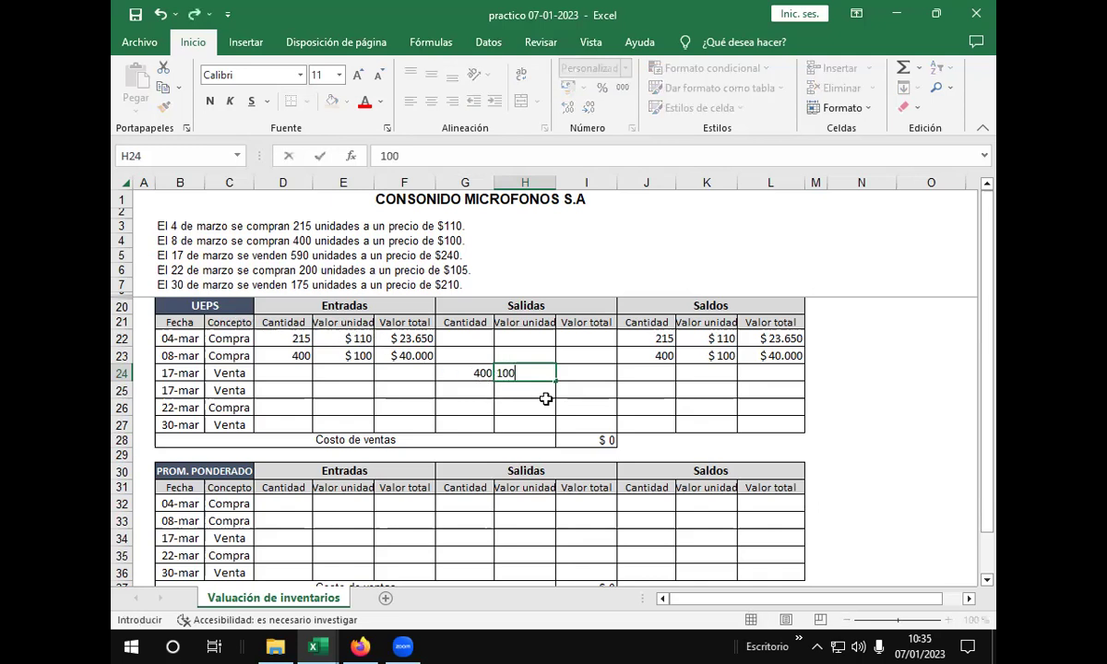
pyautogui.press('Tab')
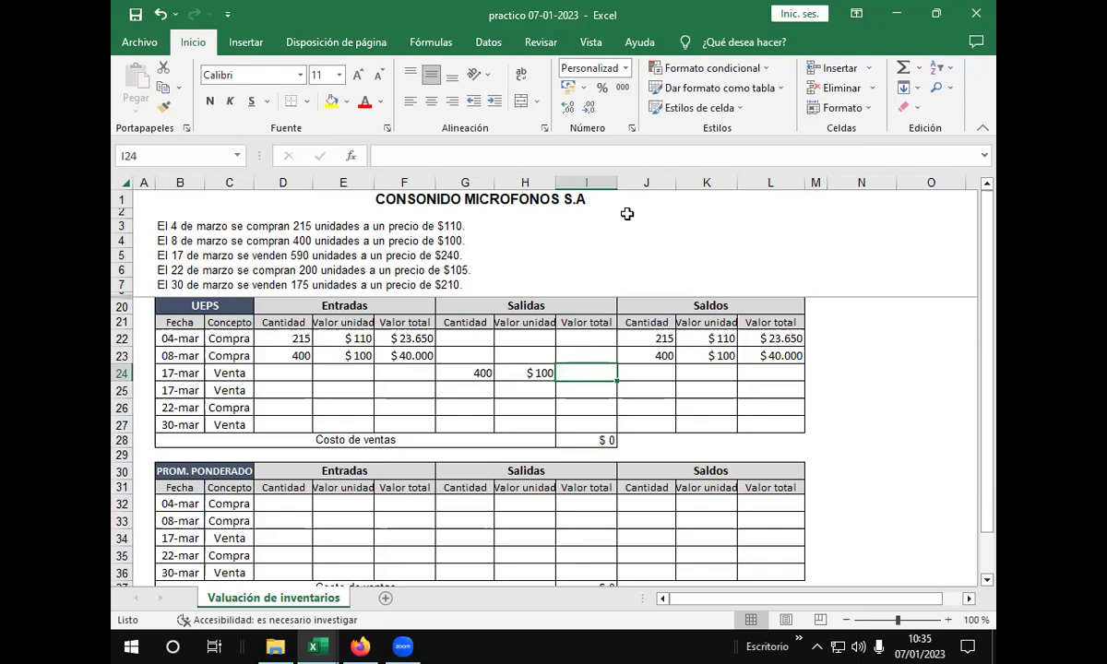
# Step: Calculate the first 17-mar Salidas total value in I24 as G24*H24
pyautogui.write('+')
pyautogui.click(459, 373)
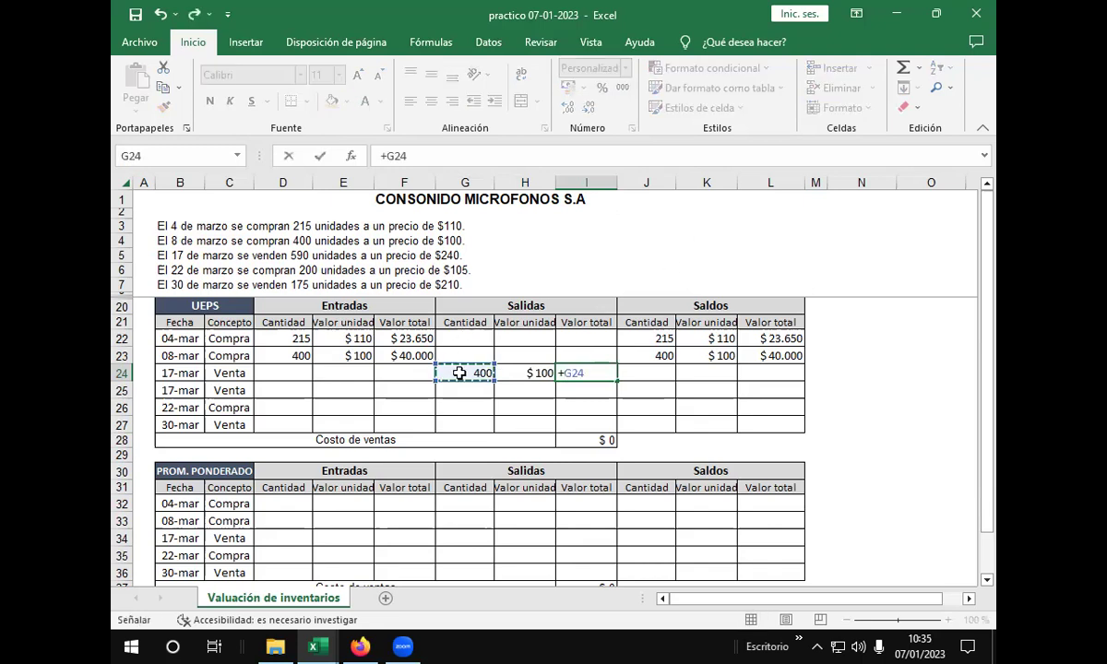
pyautogui.write('*')
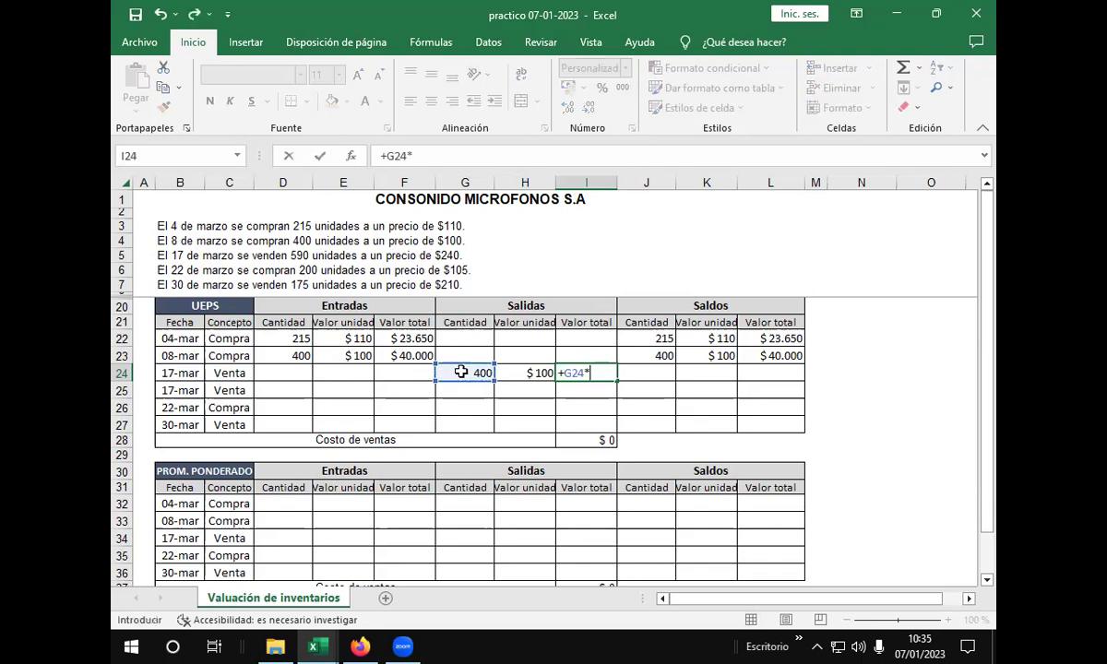
pyautogui.click(519, 373)
pyautogui.press('Return')
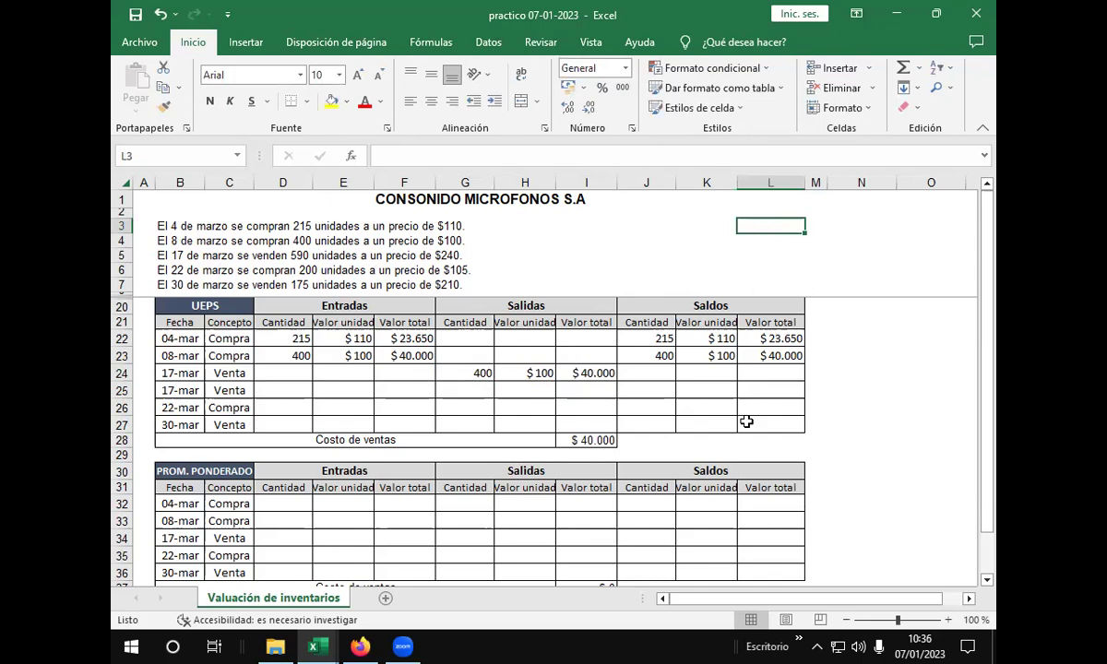
# Step: Enter the second 17-mar sale layer in UEPS Salidas row 25 with a quantity of 190 and a unit value of 110
pyautogui.click(466, 390)
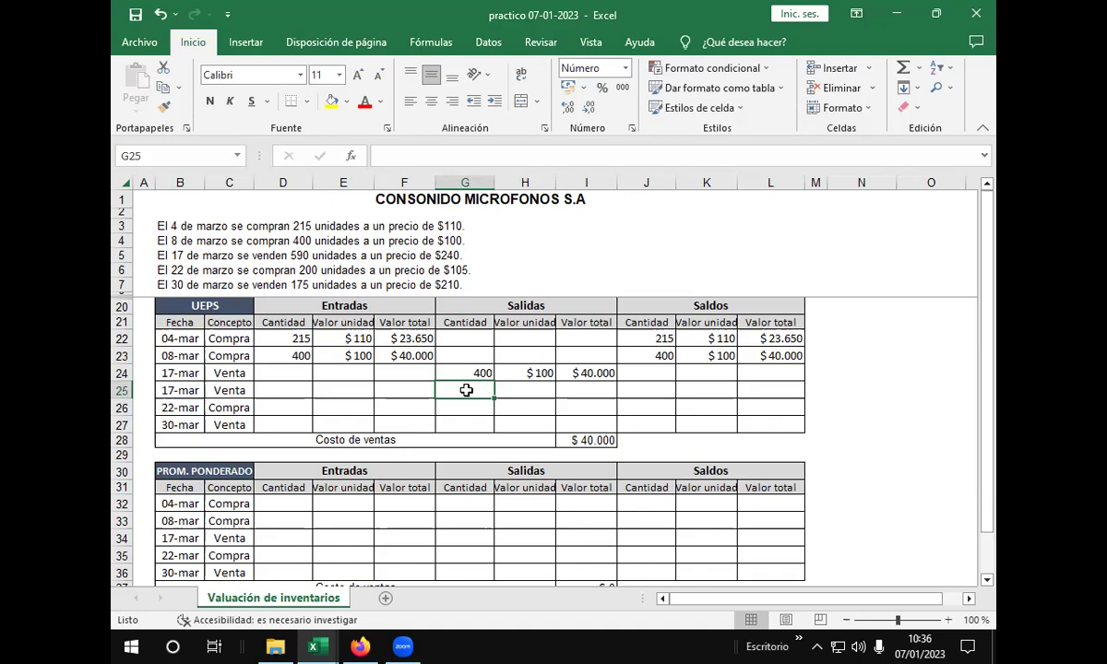
pyautogui.write('190')
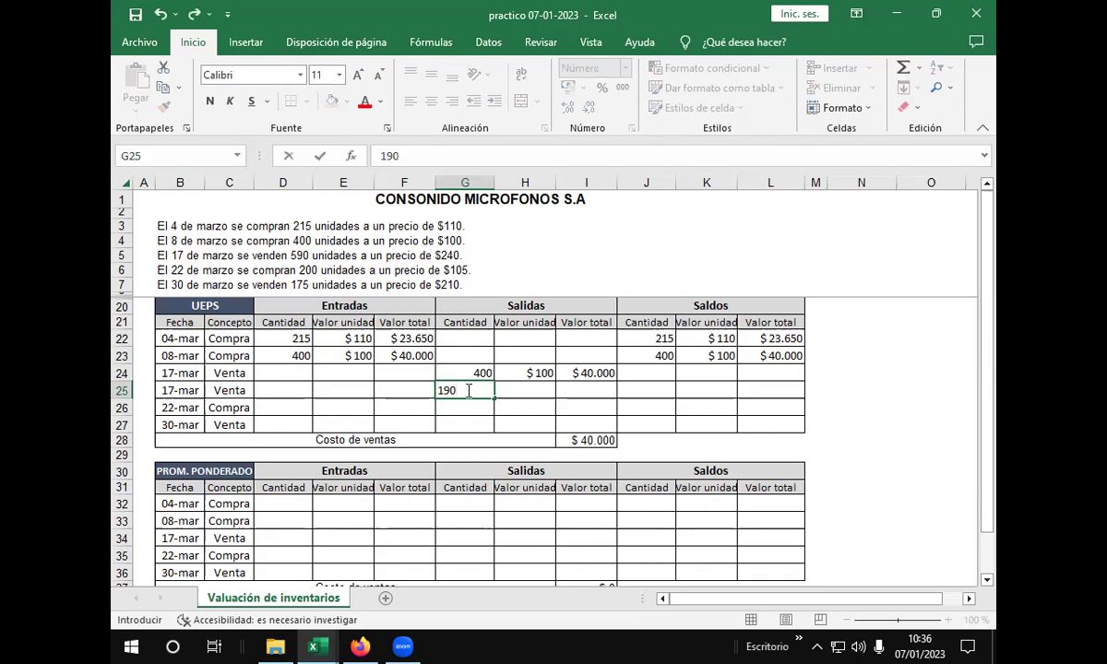
pyautogui.press('Tab')
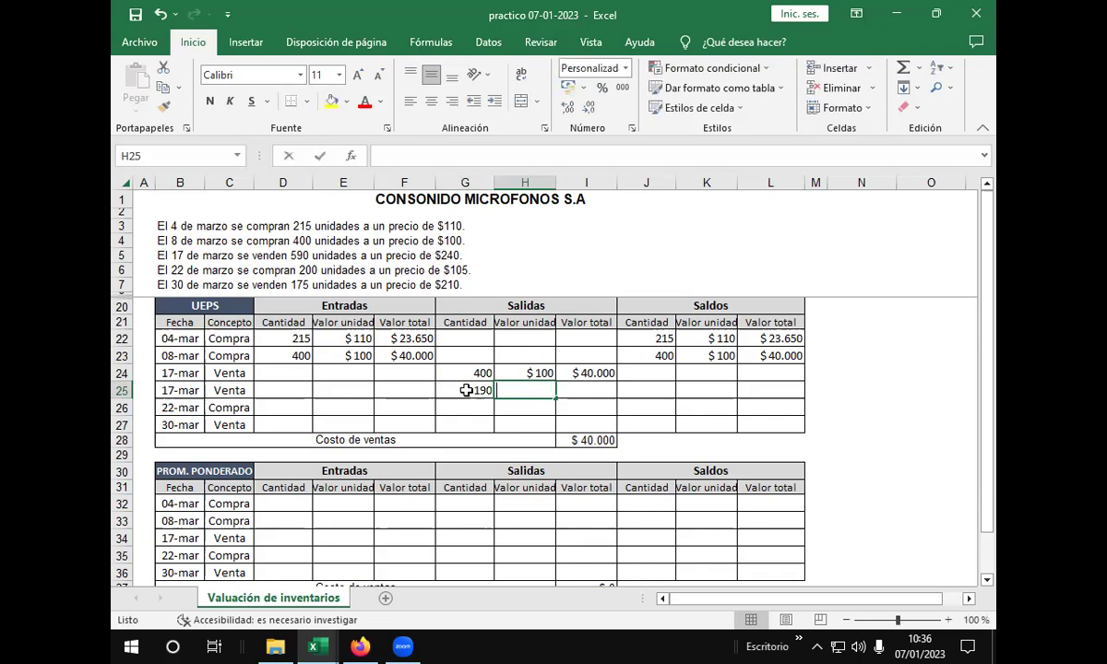
pyautogui.write('110')
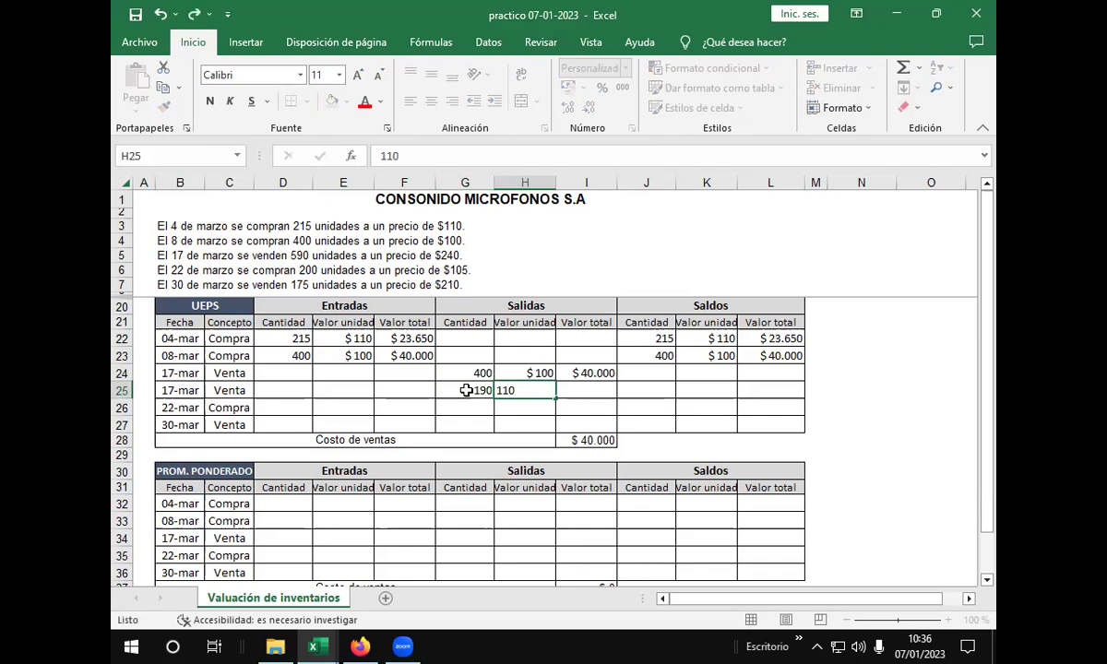
pyautogui.press('Tab')
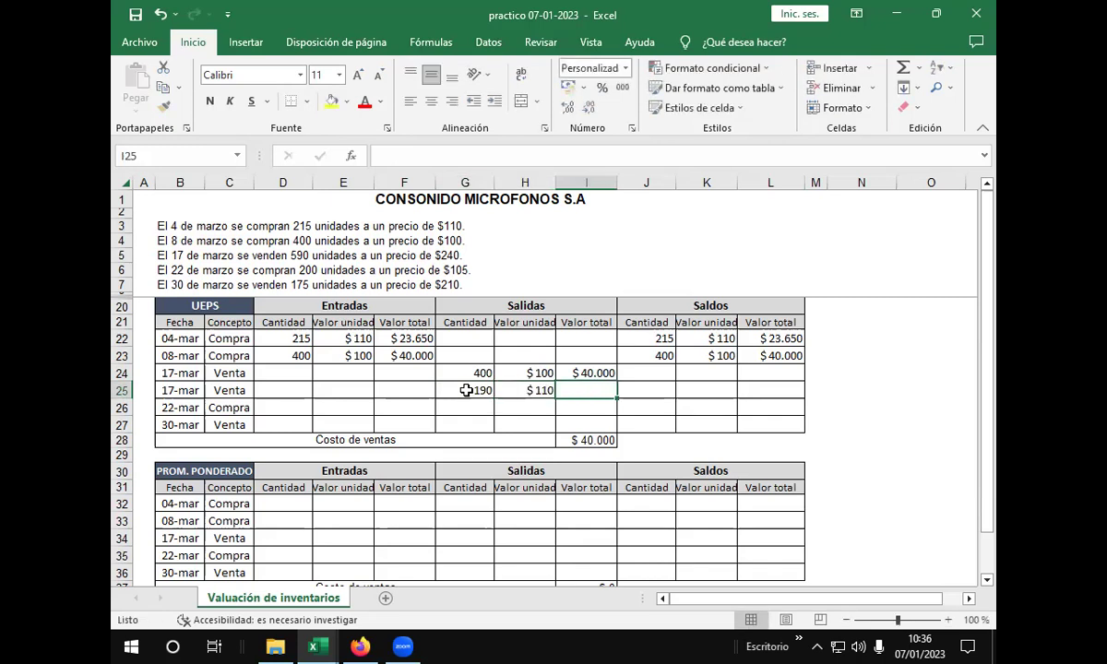
# Step: Copy the Salidas total value formula from I24 down to I25 and review the copied formula
pyautogui.click(608, 372)
pyautogui.moveTo(620, 378); pyautogui.dragTo(616, 395)
pyautogui.click(599, 390)
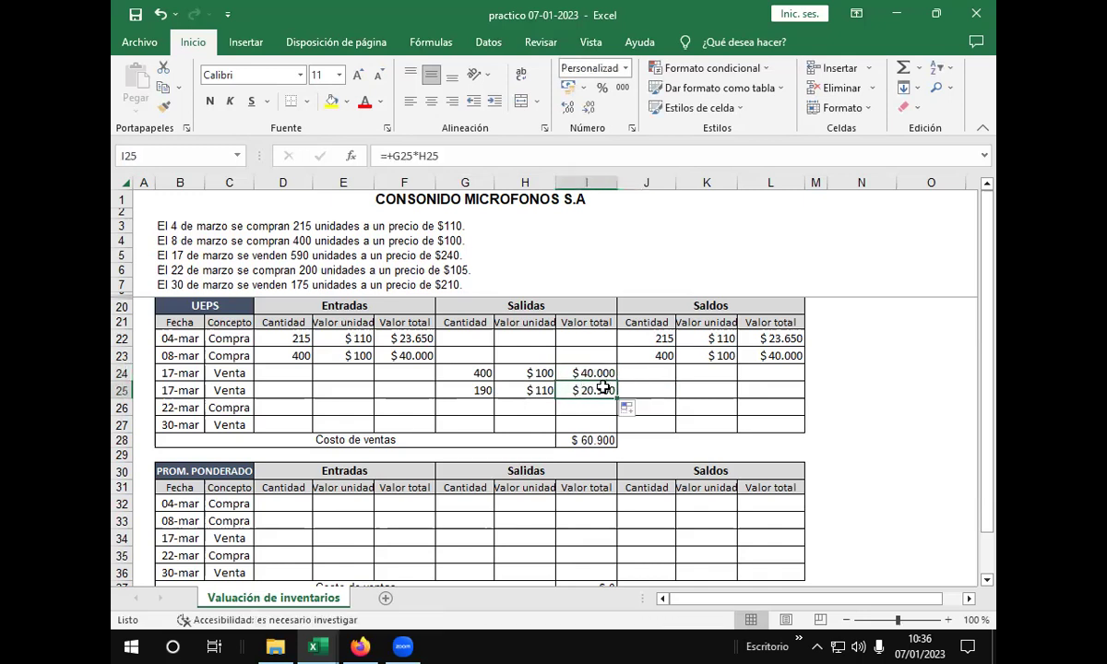
pyautogui.click(470, 155)
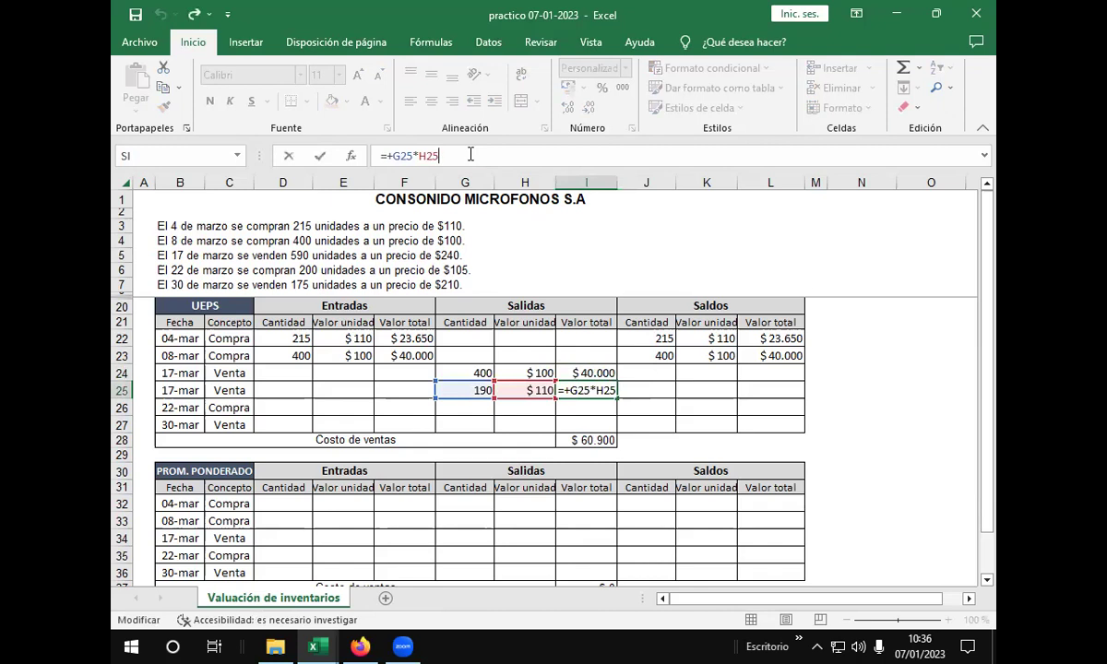
pyautogui.press('Return')
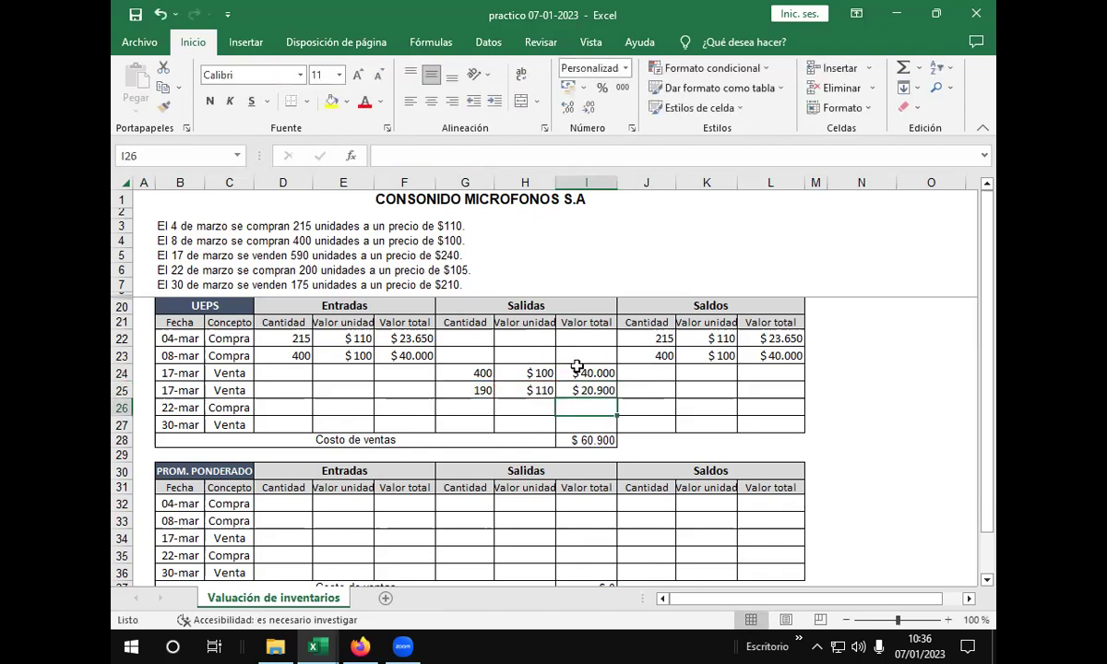
# Step: Calculate the remaining 17-mar Saldos quantity in J25 of the UEPS table as J22-G25
pyautogui.click(643, 389)
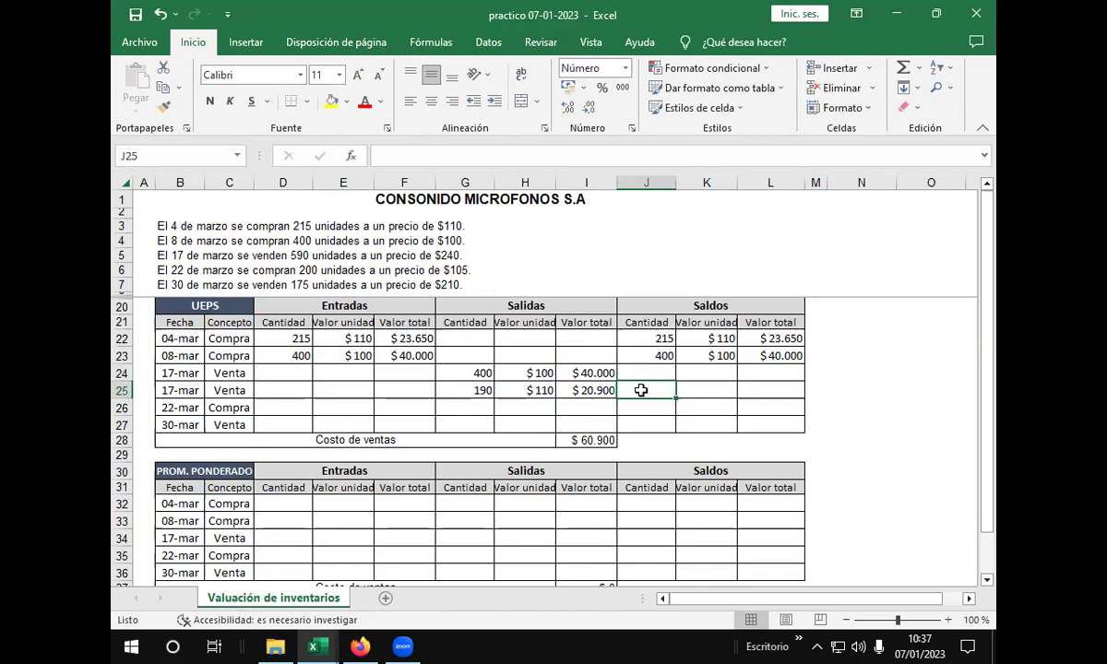
pyautogui.write('+')
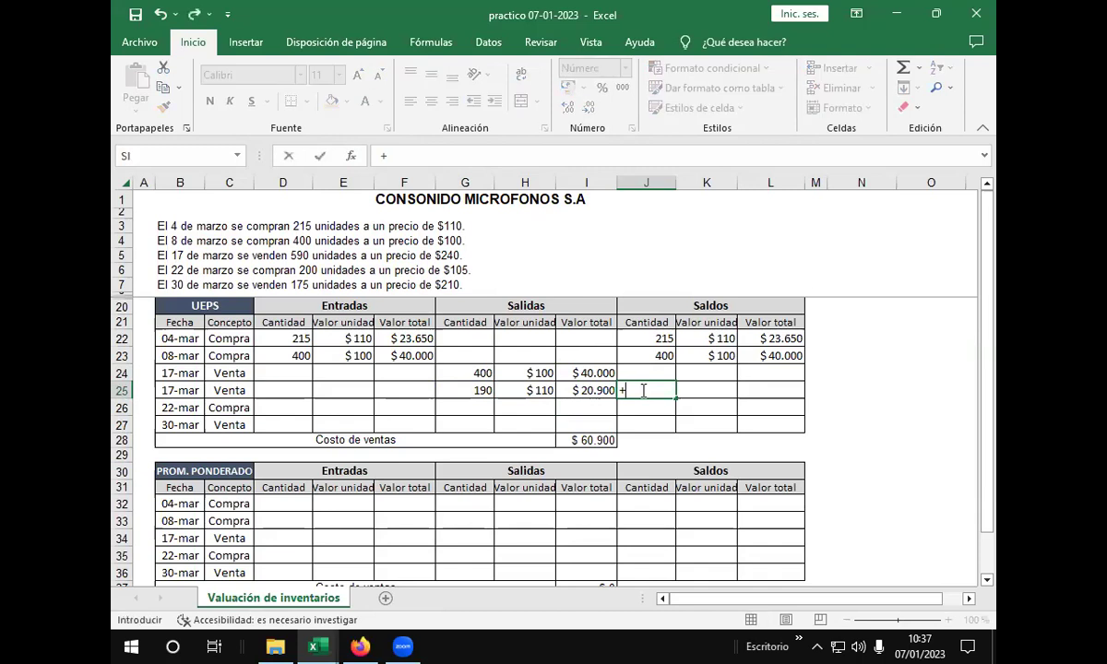
pyautogui.click(626, 341)
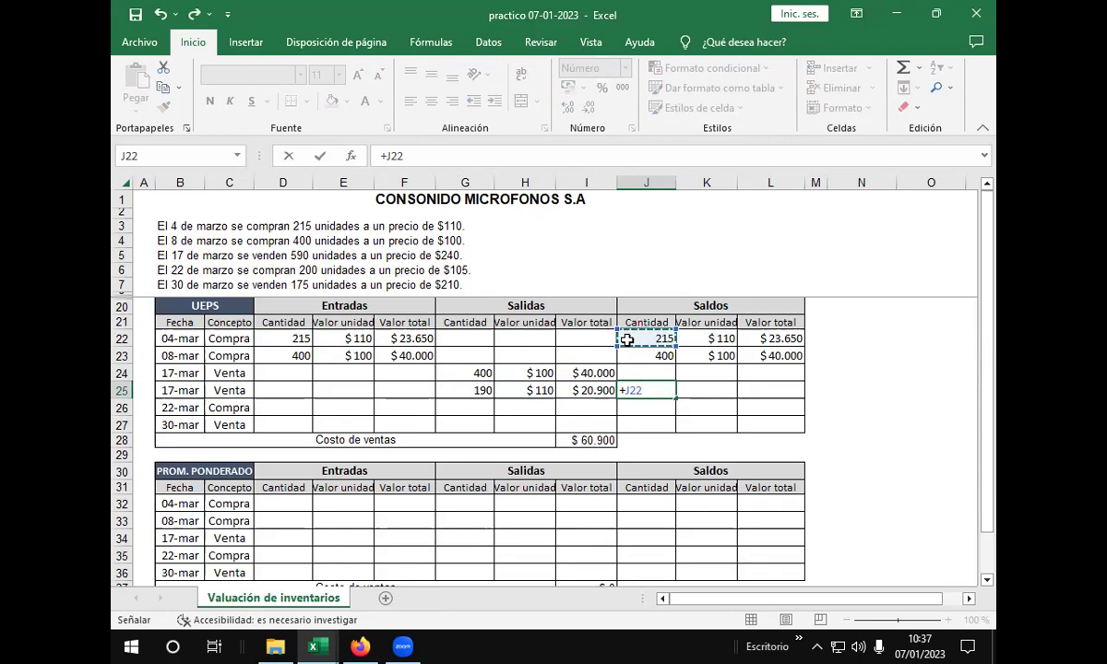
pyautogui.write('-')
pyautogui.click(478, 388)
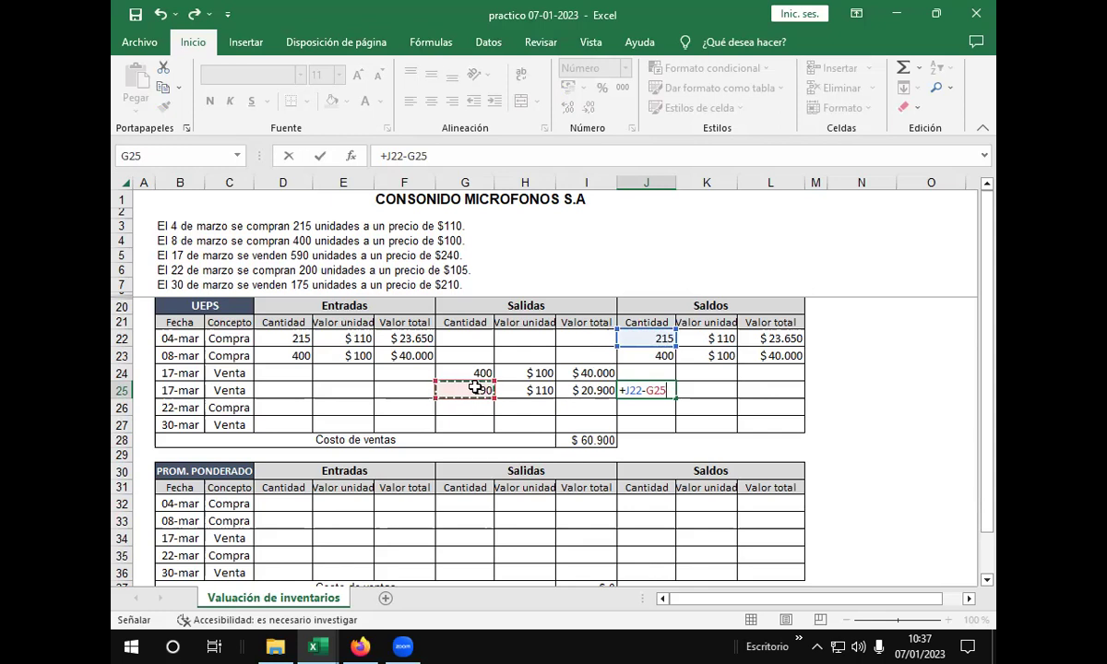
pyautogui.press('Return')
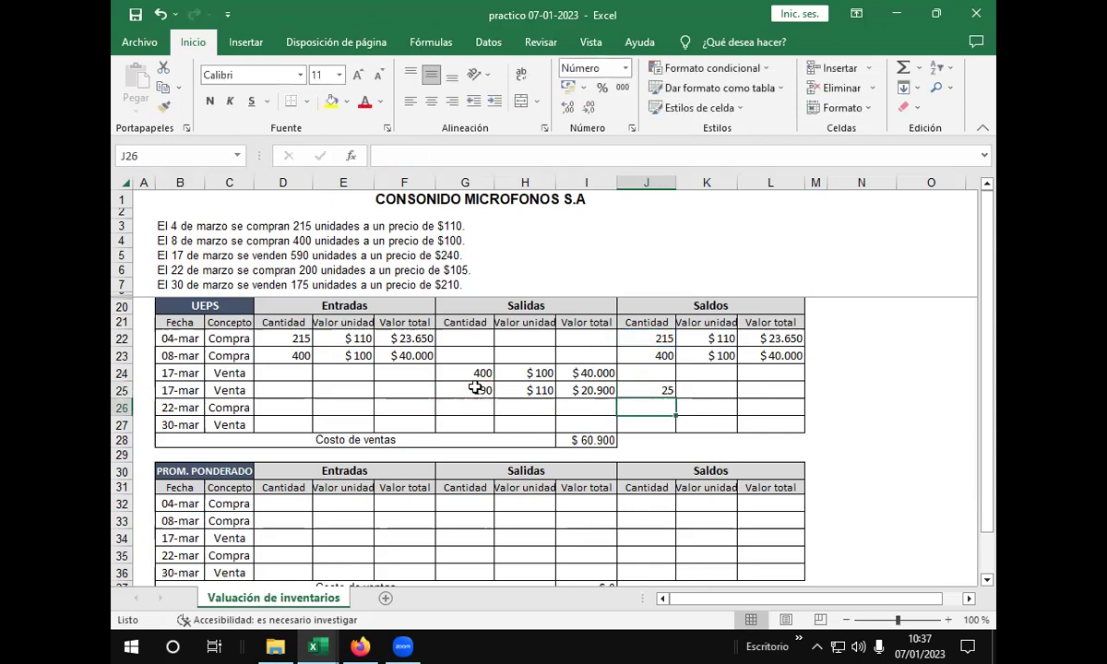
# Step: Enter a unit value of 110 for the second 17-mar row in the UEPS Saldos columns, cell K25
pyautogui.click(713, 390)
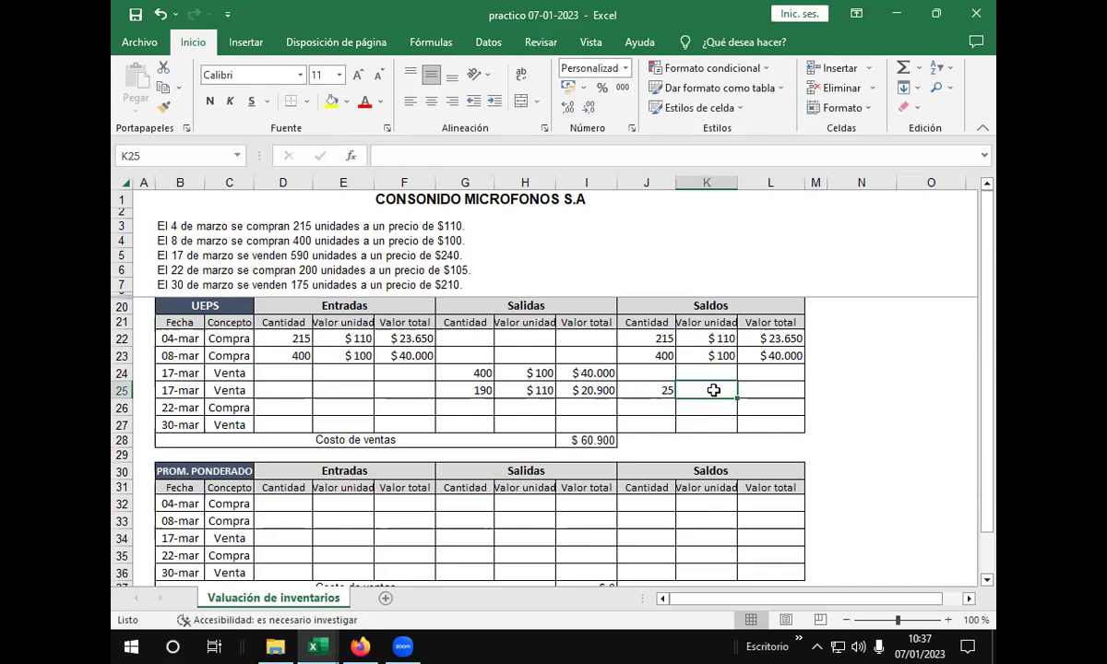
pyautogui.write('11')
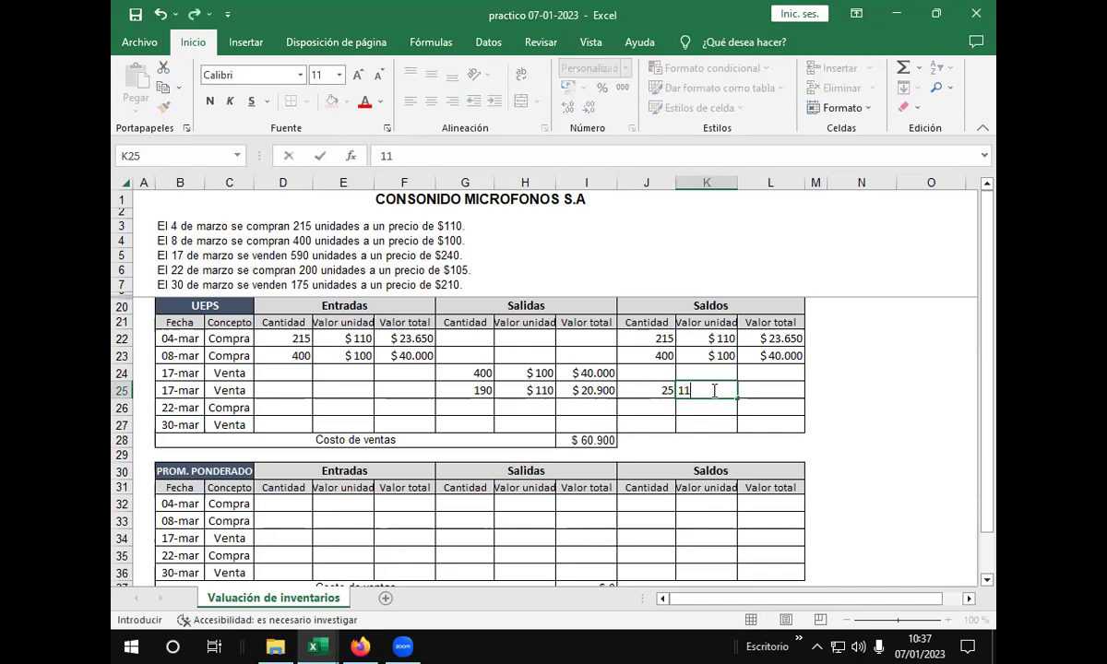
pyautogui.write('0')
pyautogui.press('Tab')
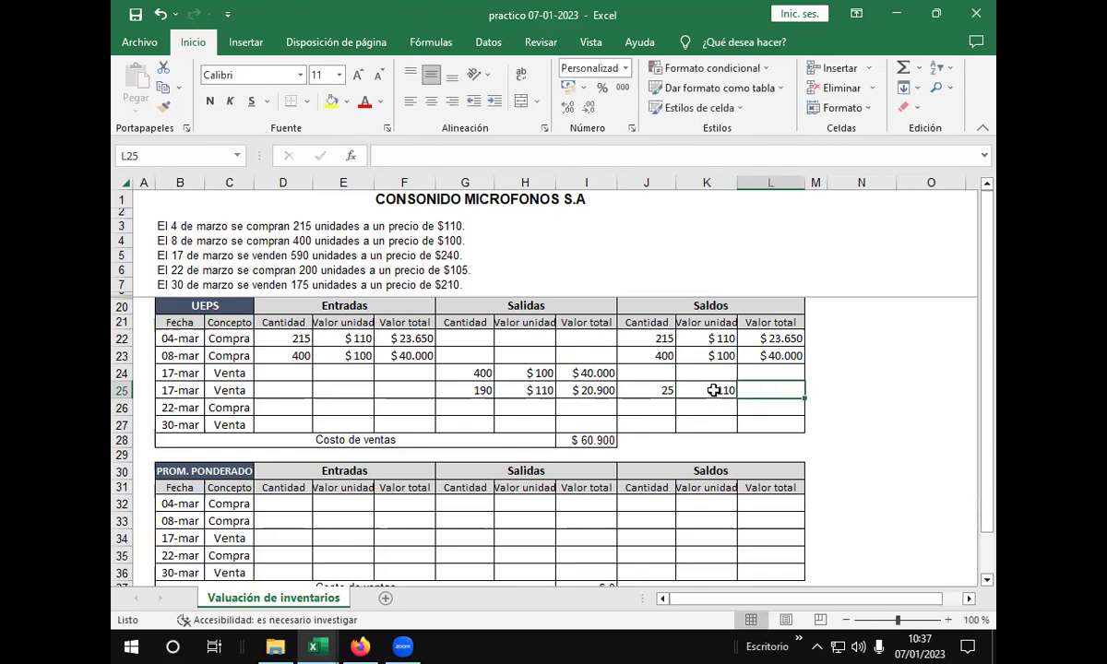
# Step: Calculate the 17-mar Saldos total value in L25 as J25*K25 and review the formula
pyautogui.write('+')
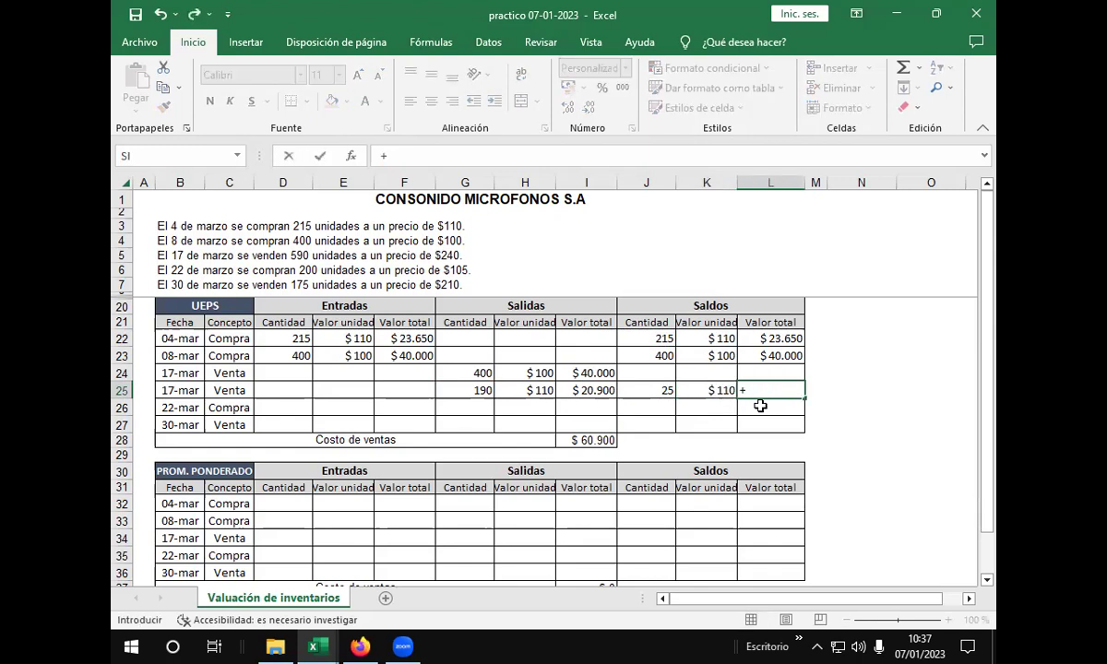
pyautogui.click(641, 390)
pyautogui.write('*')
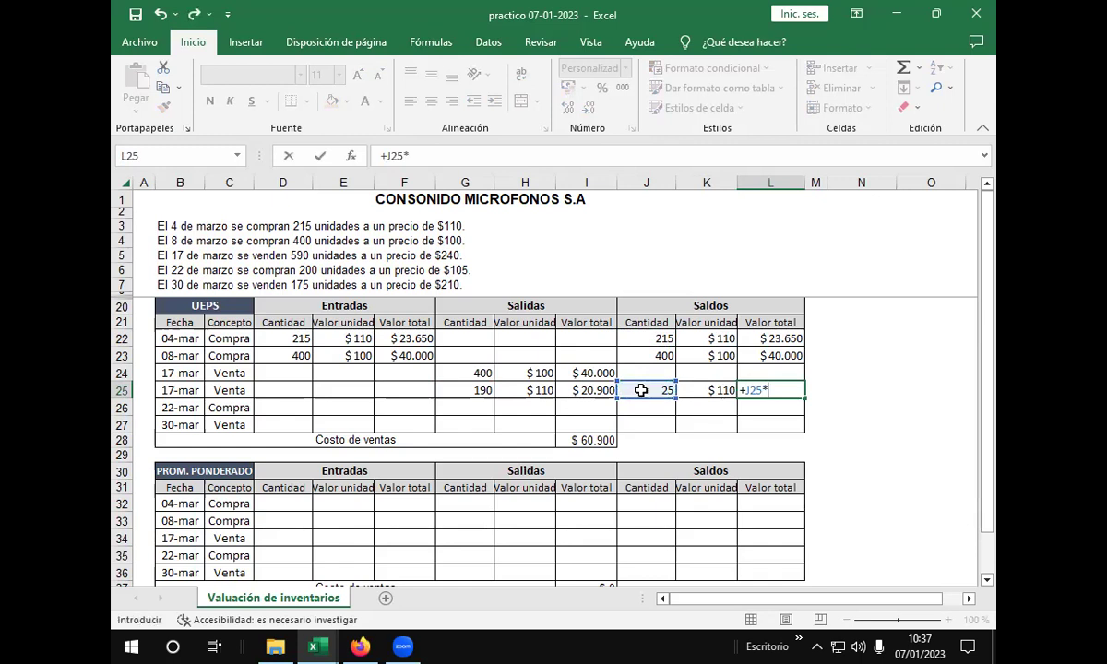
pyautogui.click(689, 390)
pyautogui.press('Return')
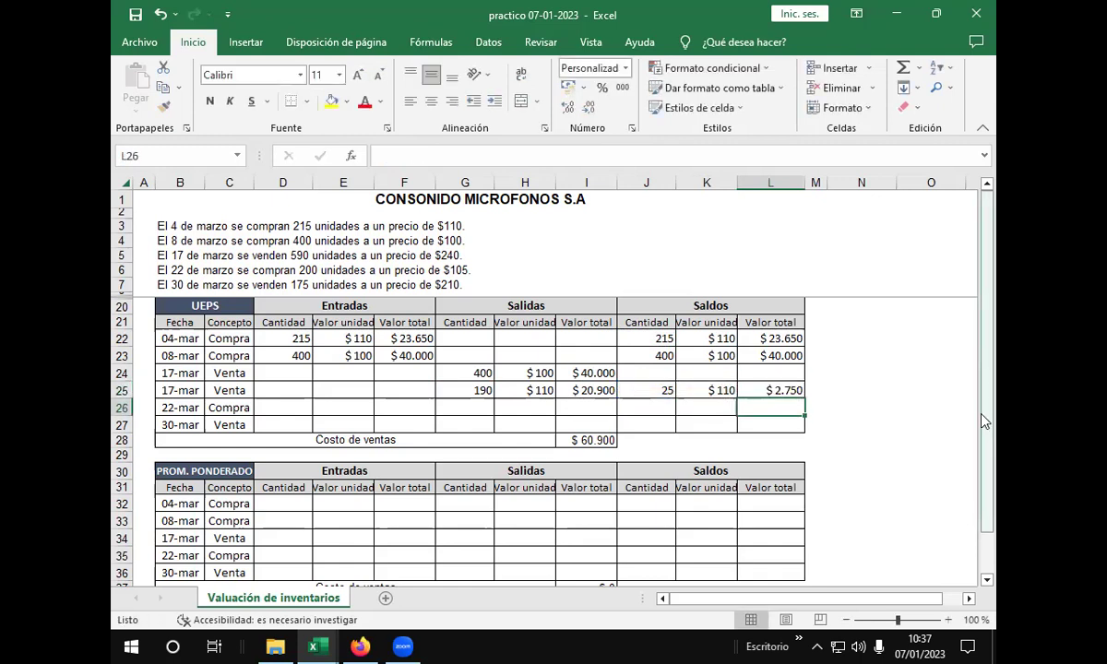
pyautogui.click(766, 391)
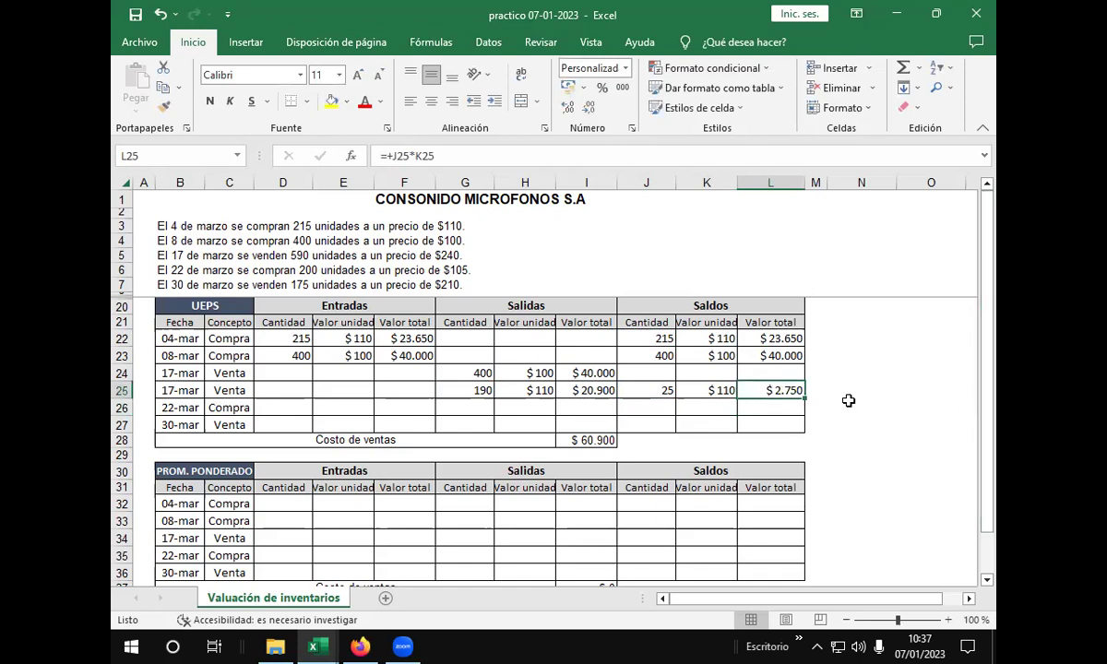
# Step: Enter the 22-mar purchase in UEPS Entradas row 26 with a quantity of 200 and a unit value of 105
pyautogui.click(290, 406)
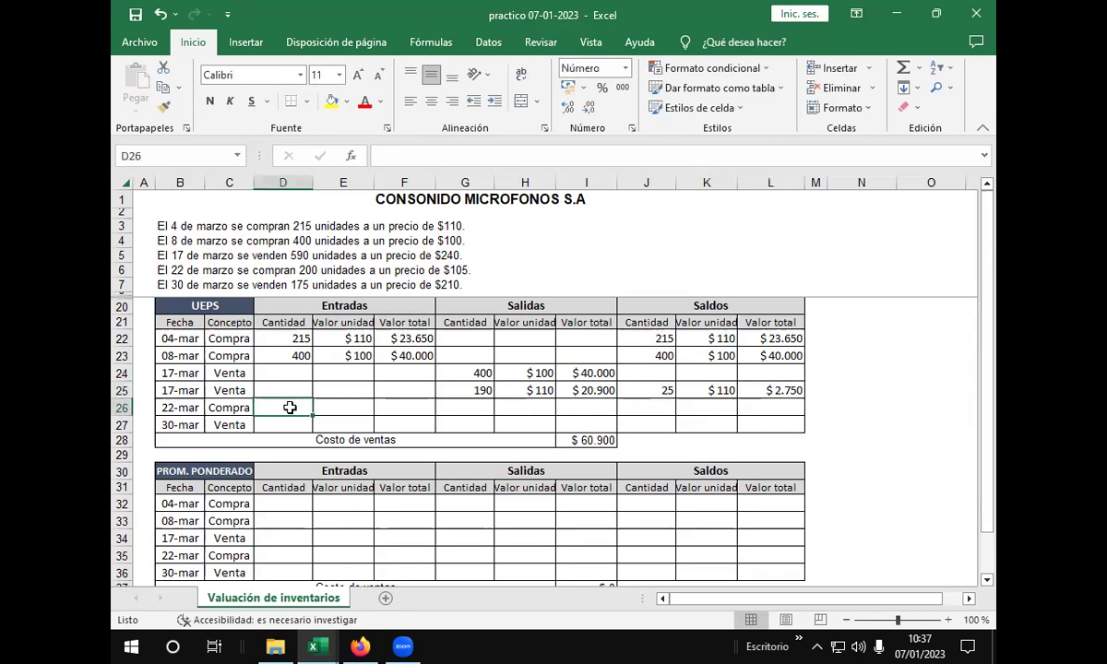
pyautogui.write('200')
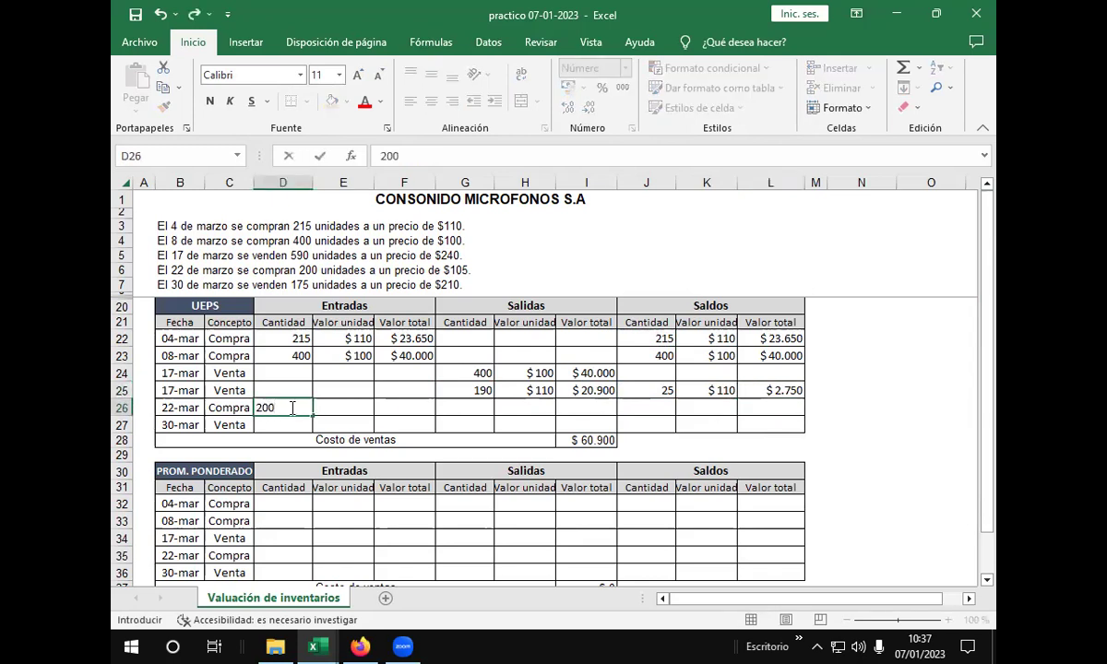
pyautogui.press('Tab')
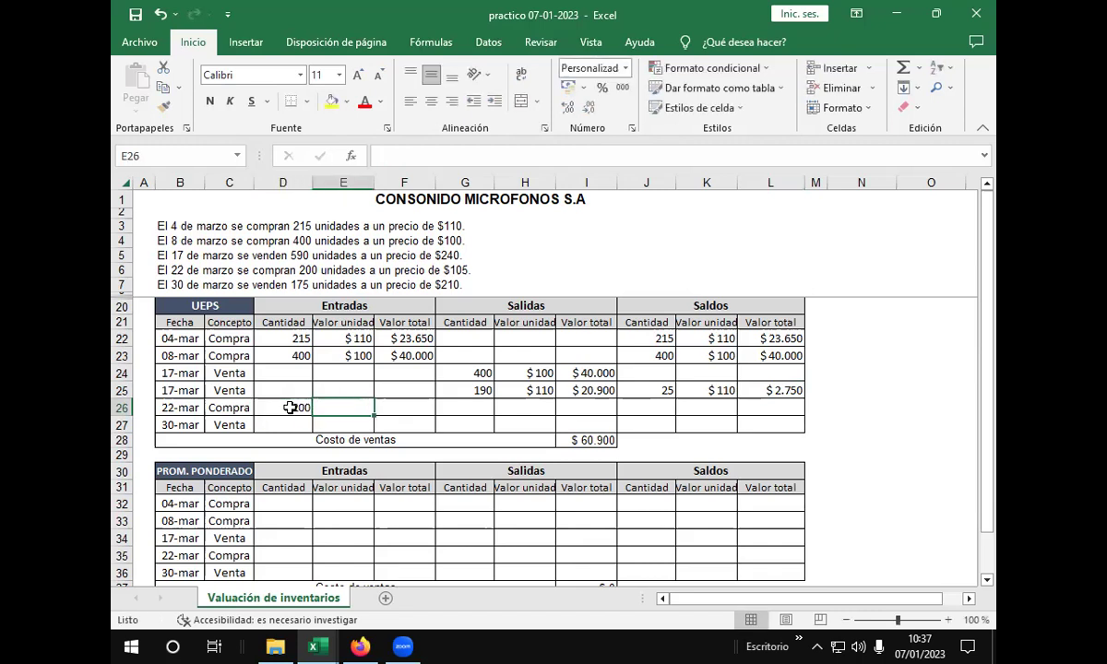
pyautogui.write('105')
pyautogui.press('Tab')
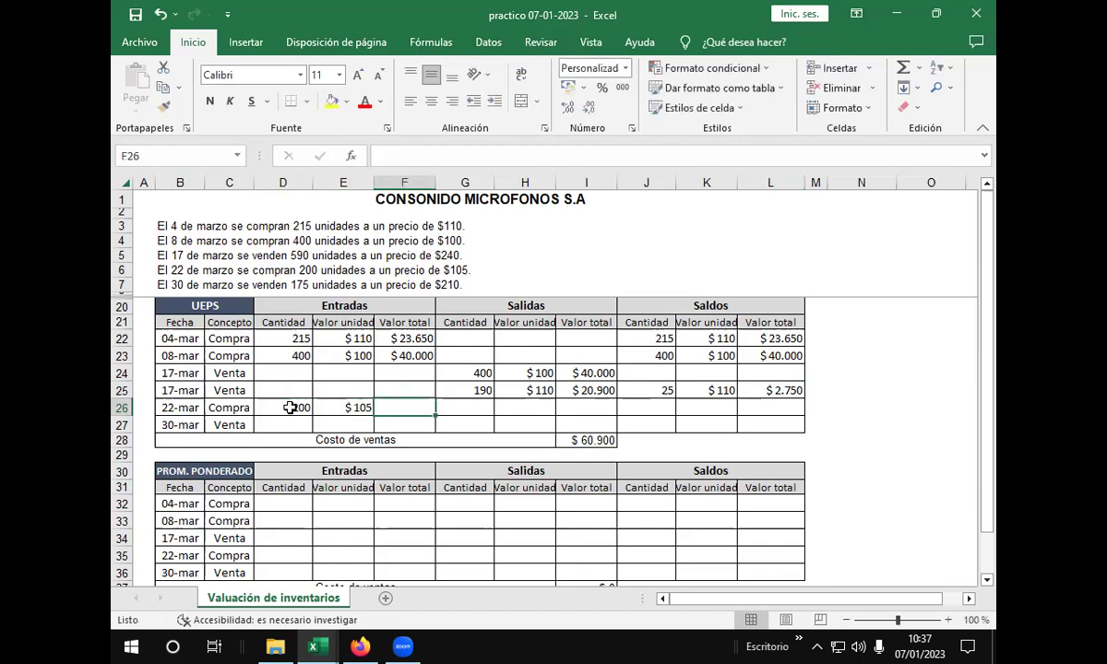
# Step: Begin the 22-mar Entradas total value formula in F26 with a reference to the quantity in D26
pyautogui.write('+')
pyautogui.click(291, 407)
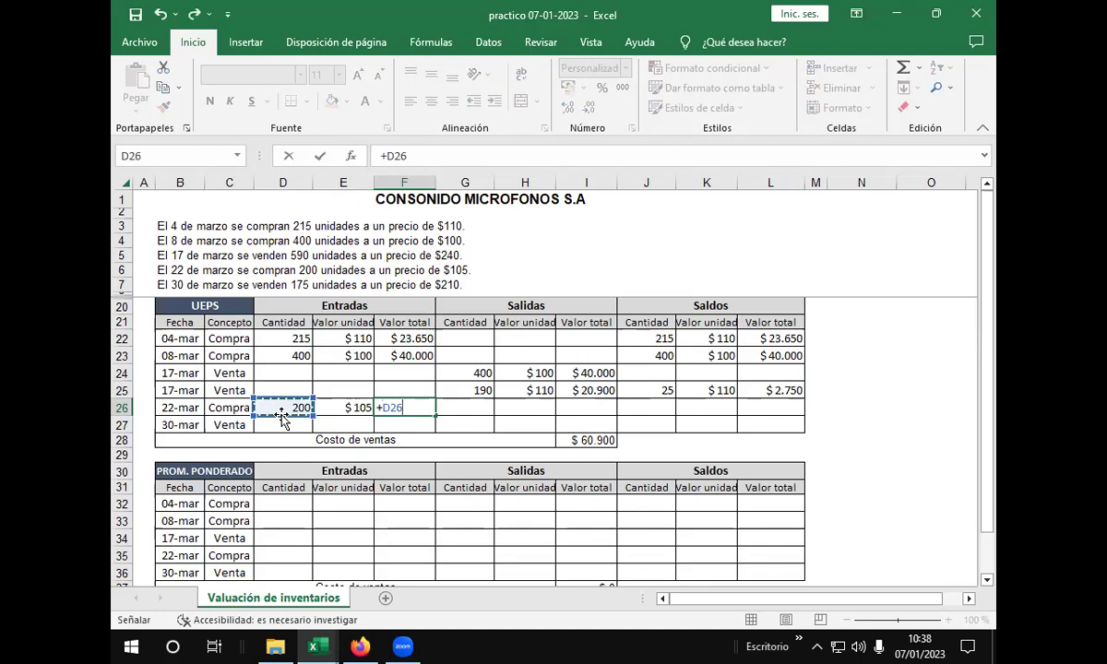
# Step: Complete the total value formula for the 22-mar purchase in the UEPS entries, multiplying D26 by E26
pyautogui.write('*')
pyautogui.click(329, 411)
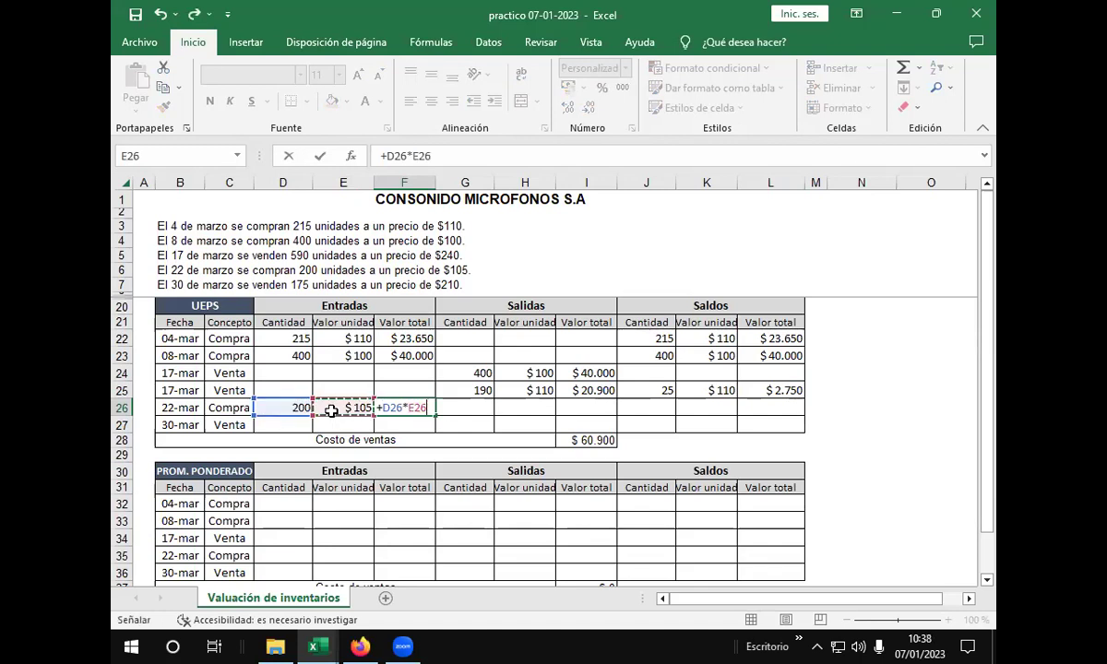
pyautogui.press('Return')
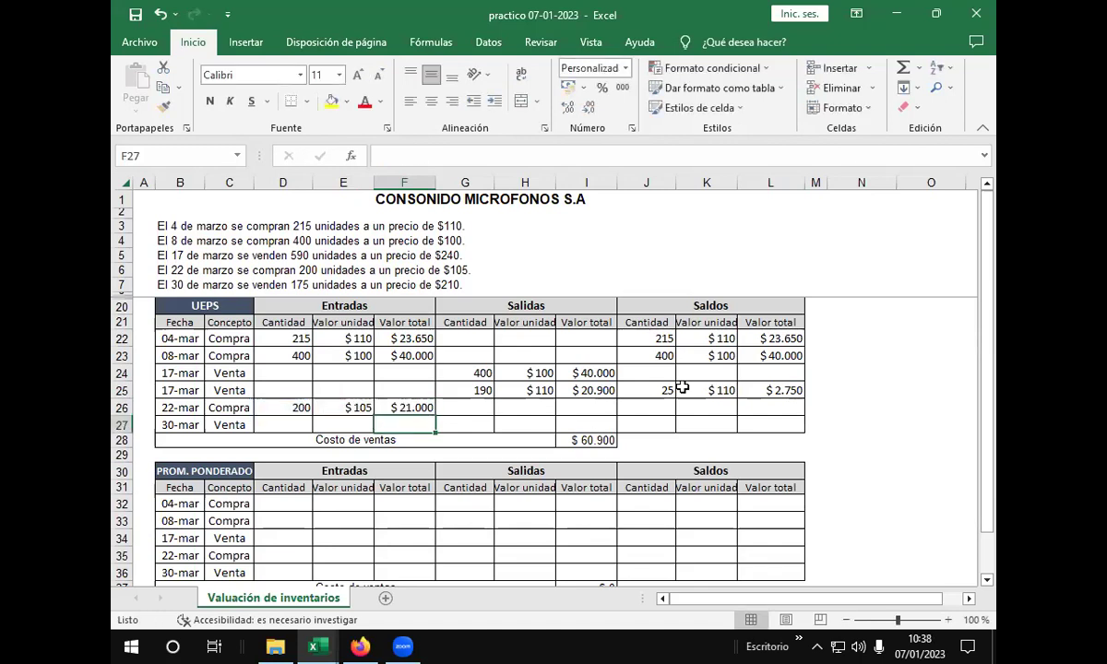
# Step: Enter a quantity of 200 and a unit value of 105 in the UEPS balance for the 22-mar purchase
pyautogui.click(649, 409)
pyautogui.write('200')
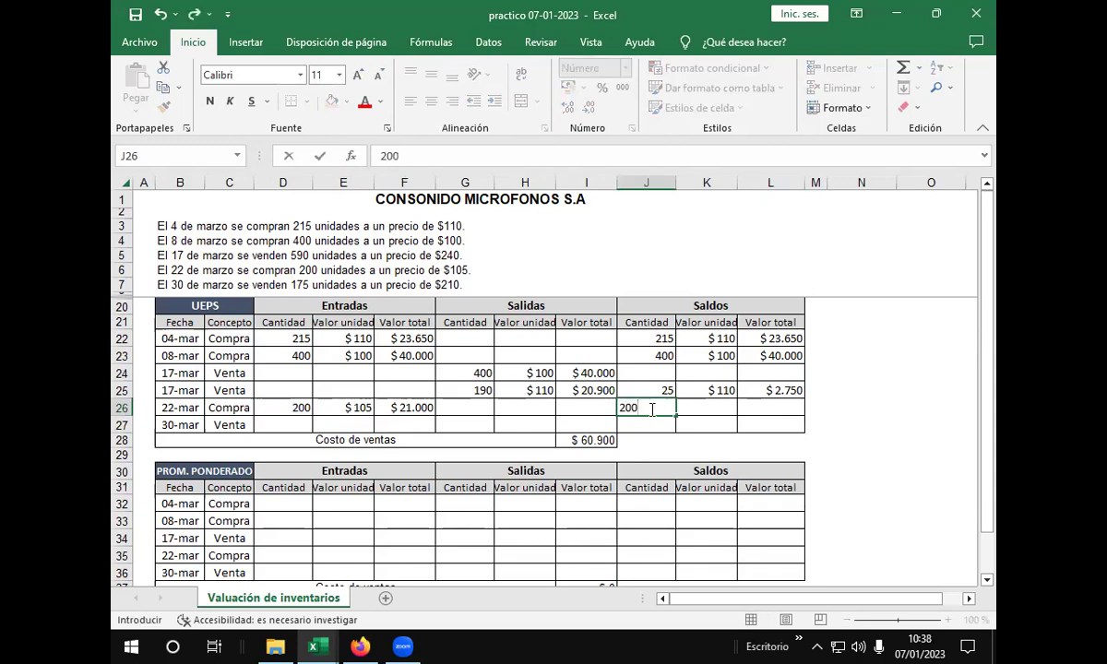
pyautogui.press('Tab')
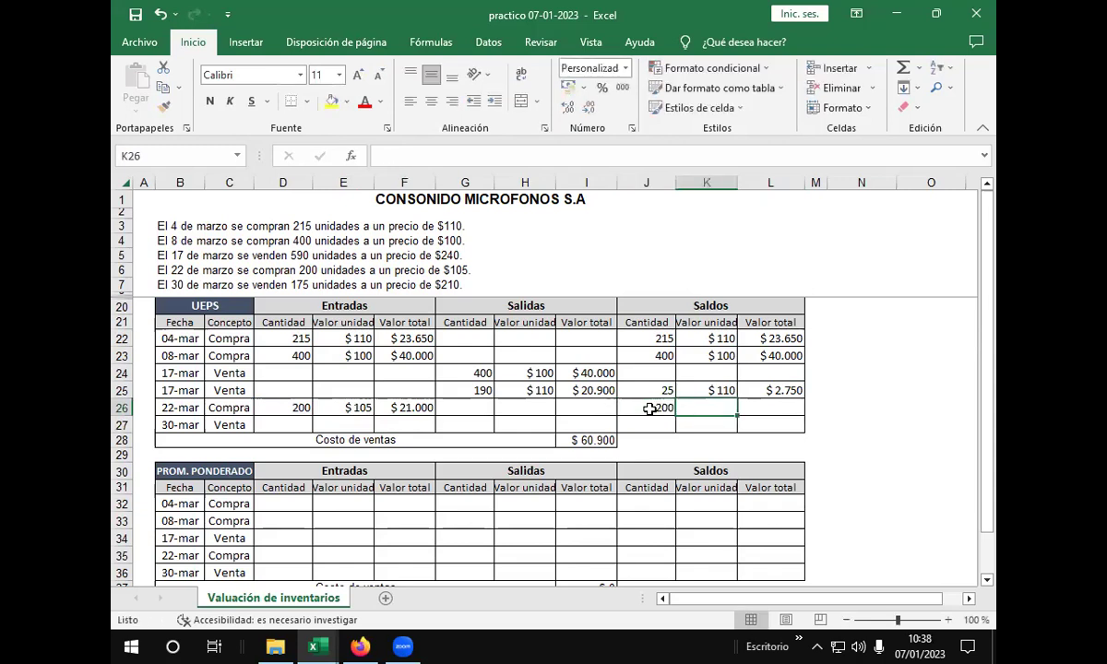
pyautogui.write('105')
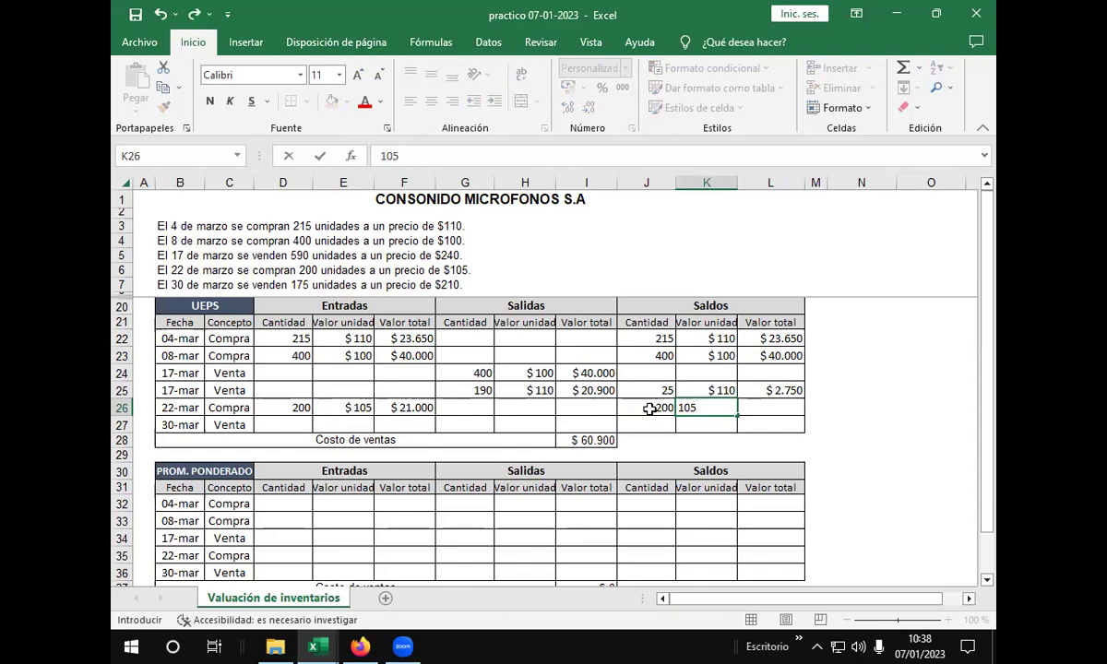
# Step: Calculate the UEPS balance's total value for 22-mar in L26 with the formula +J26*K26
pyautogui.click(760, 409)
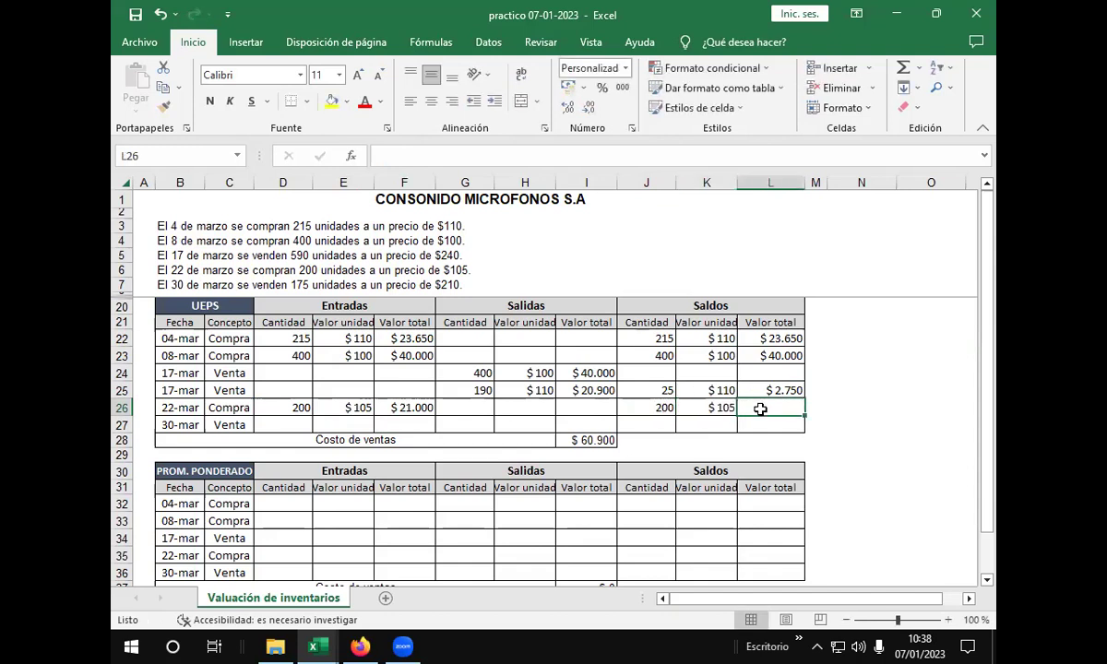
pyautogui.write('+')
pyautogui.click(637, 408)
pyautogui.write('*')
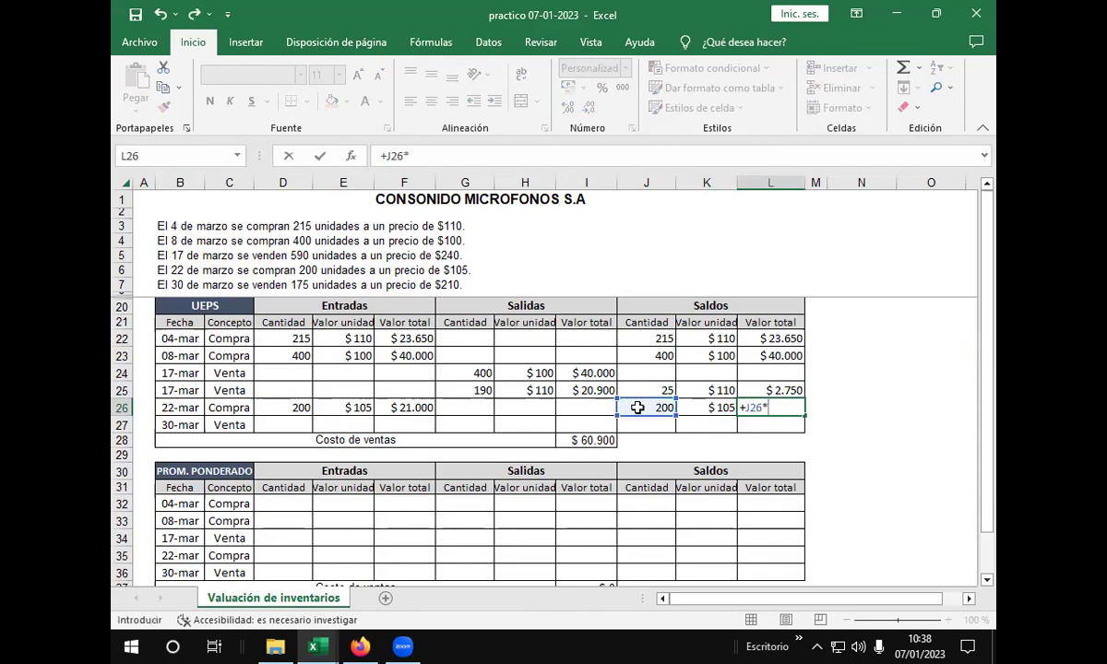
pyautogui.click(700, 407)
pyautogui.press('Return')
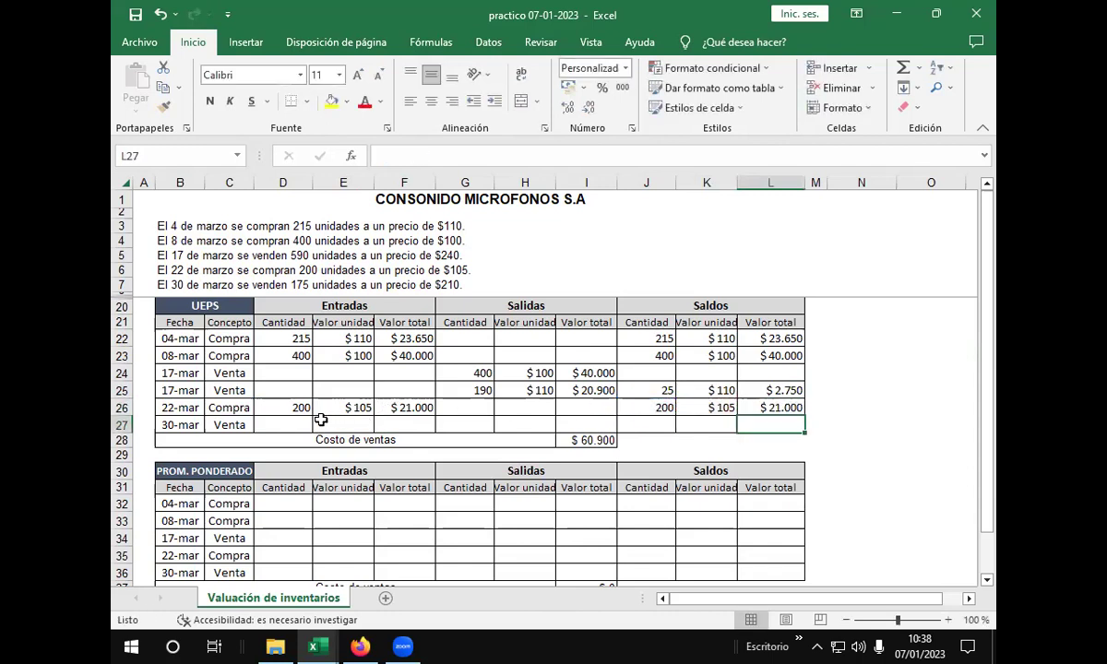
# Step: Enter a quantity of 175 and a unit value of 105 in the UEPS outgoing columns for the 30-mar sale
pyautogui.click(476, 426)
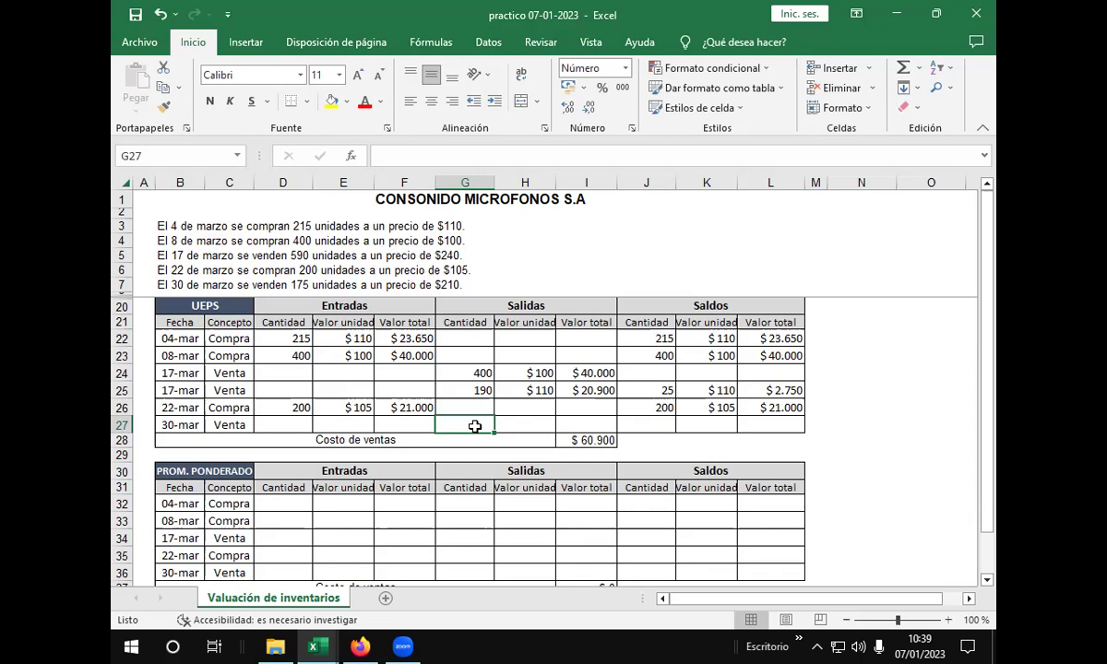
pyautogui.write('175')
pyautogui.press('Tab')
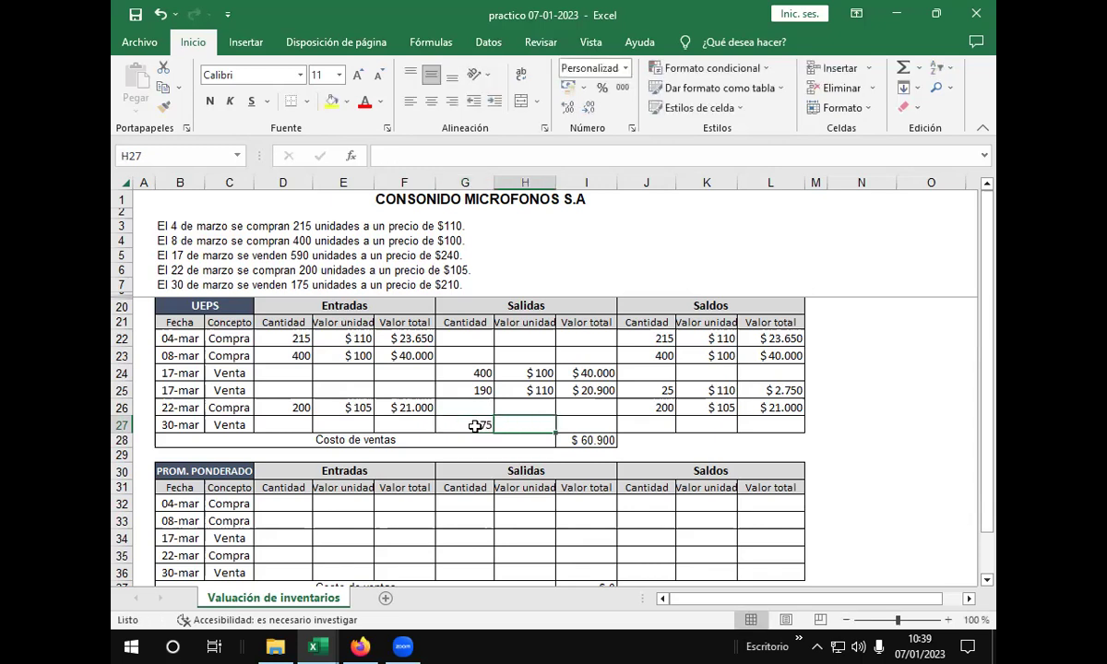
pyautogui.write('105')
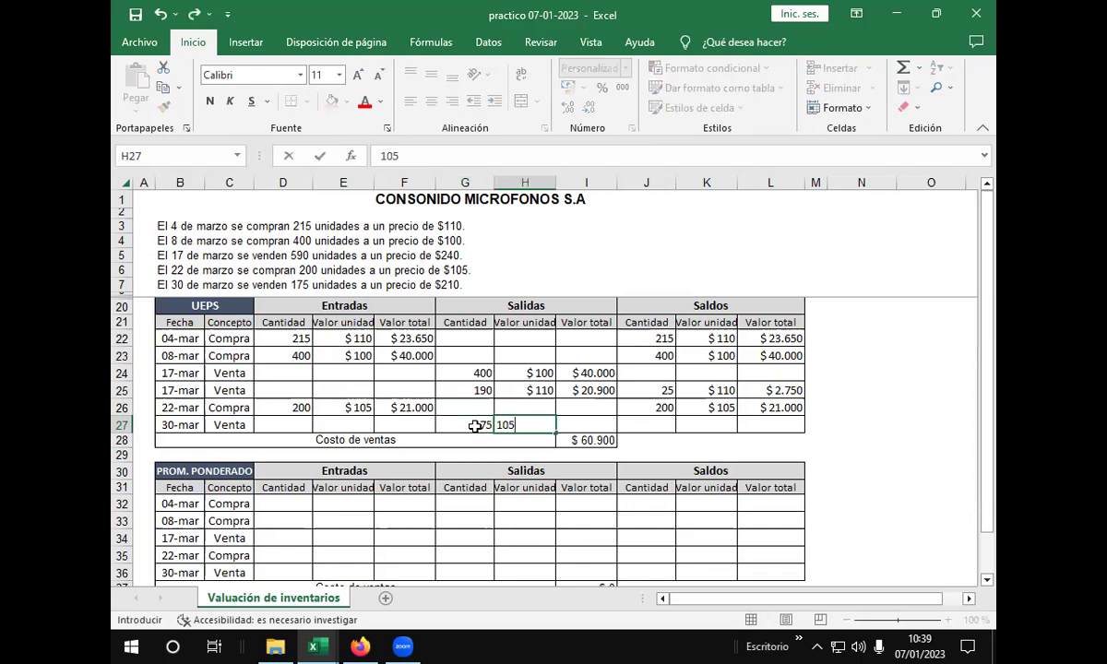
pyautogui.hotkey('ctrl', 'Return')
pyautogui.click(475, 425)
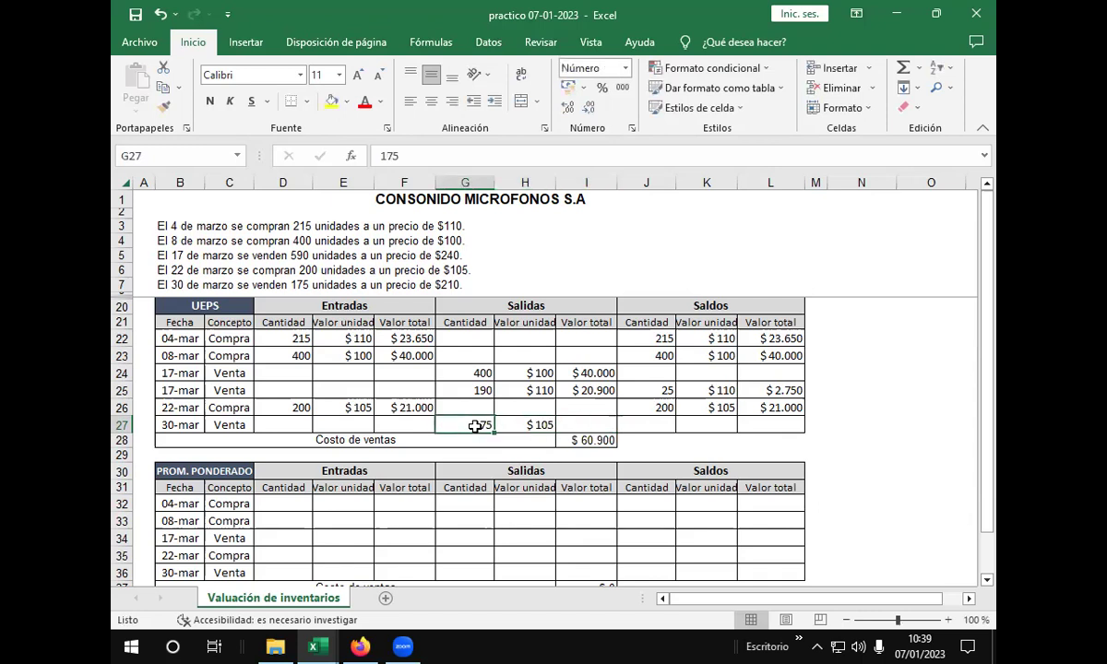
# Step: Calculate the total value of the 30-mar sale in I27 with the formula +G27*H27
pyautogui.click(610, 423)
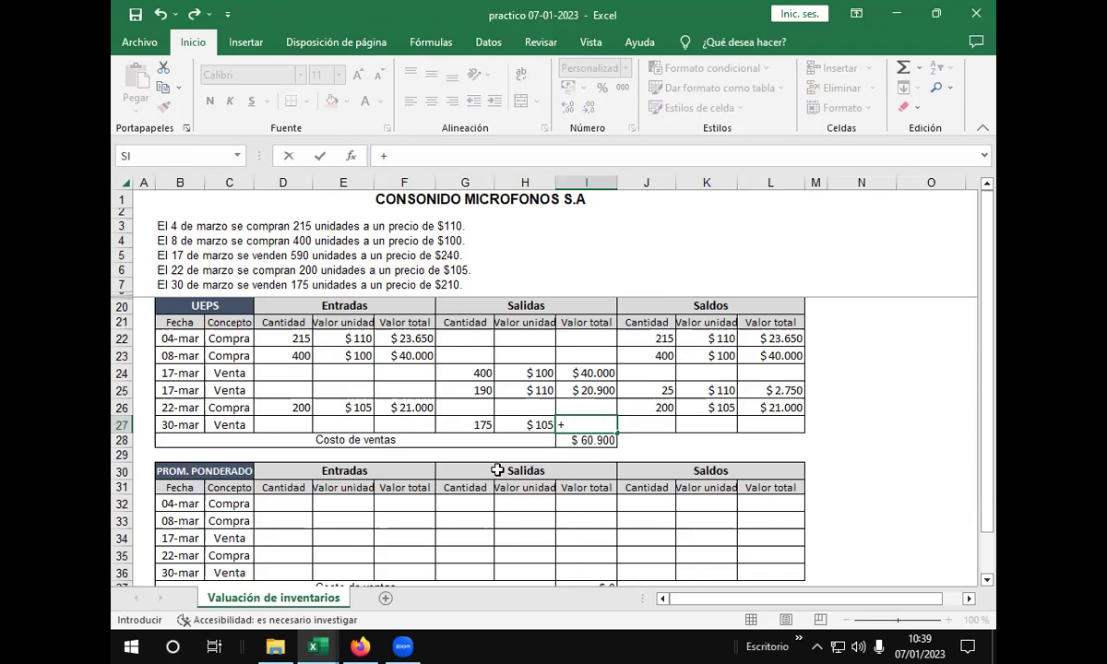
pyautogui.click(458, 428)
pyautogui.write('*')
pyautogui.click(511, 428)
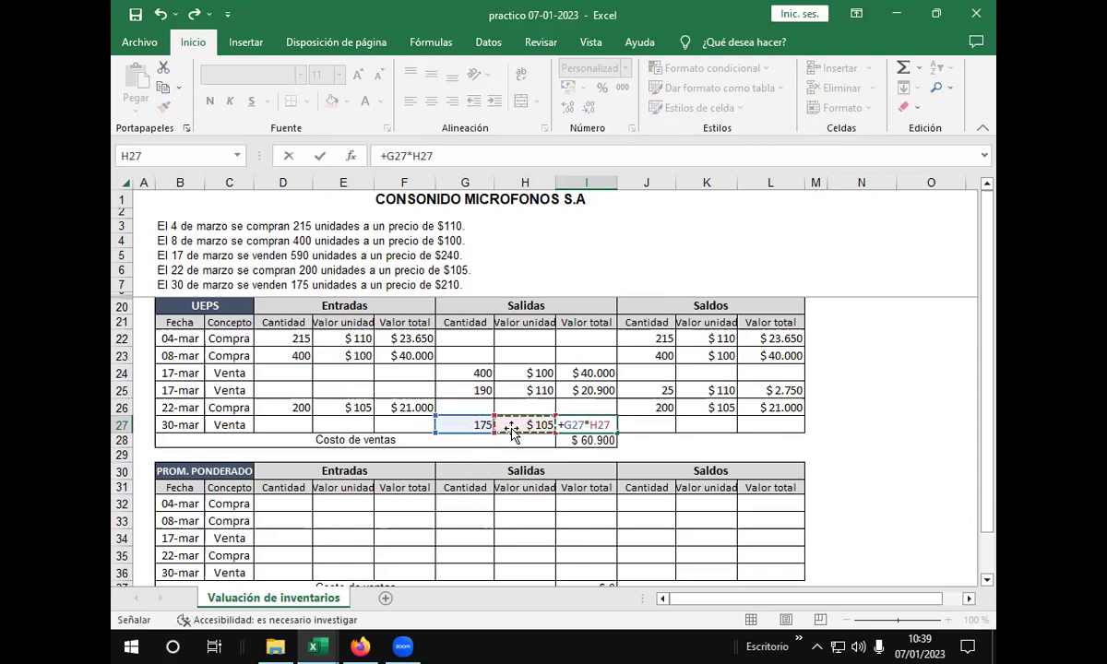
pyautogui.press('Return')
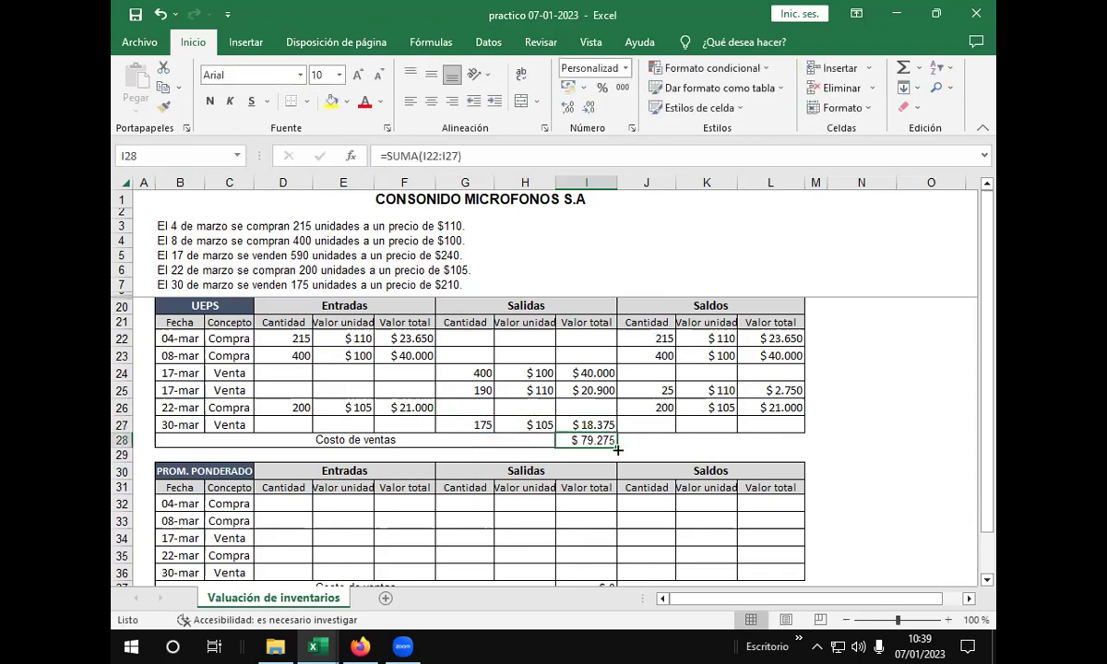
# Step: Calculate the remaining balance quantity for 30-mar in J27 with the formula +J26-G27
pyautogui.click(664, 427)
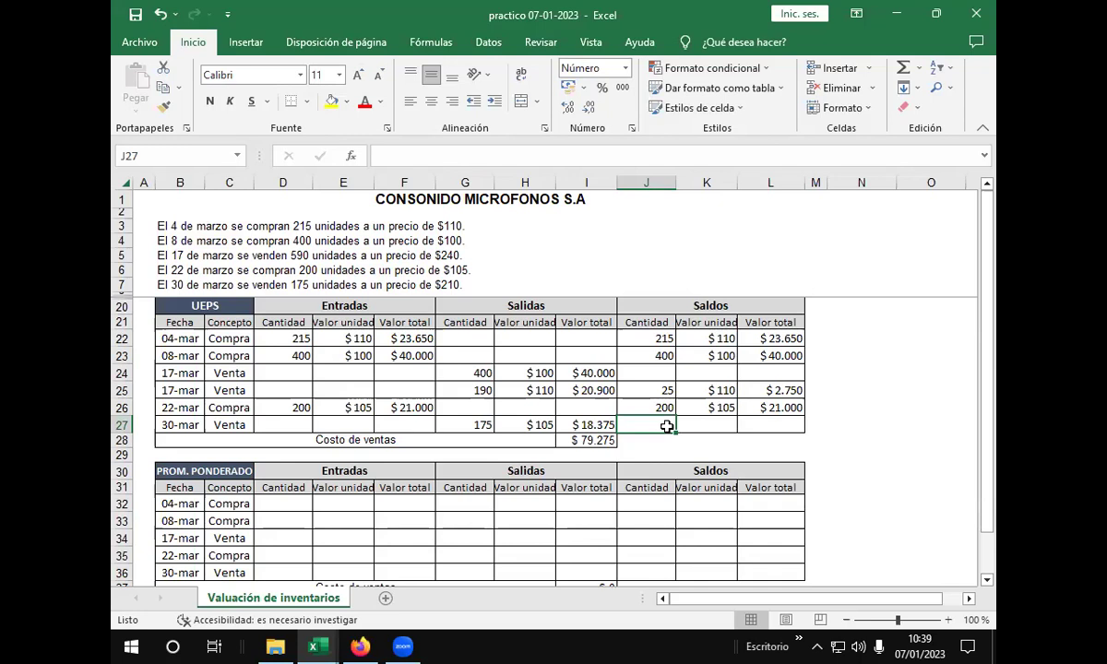
pyautogui.write('+')
pyautogui.click(643, 409)
pyautogui.write('-')
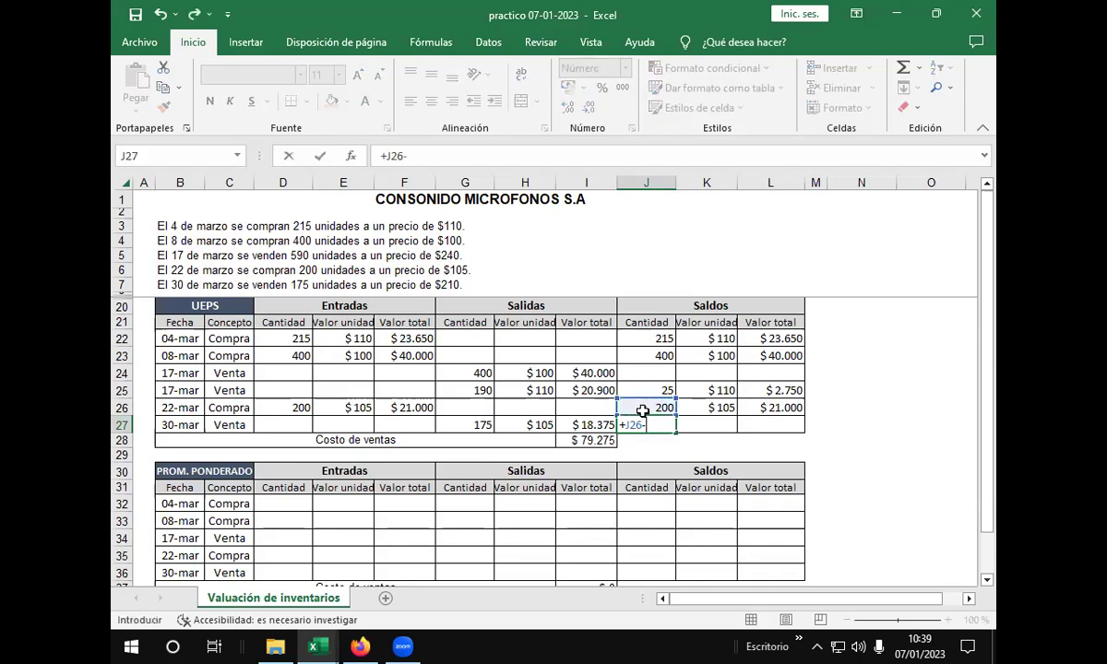
pyautogui.click(475, 426)
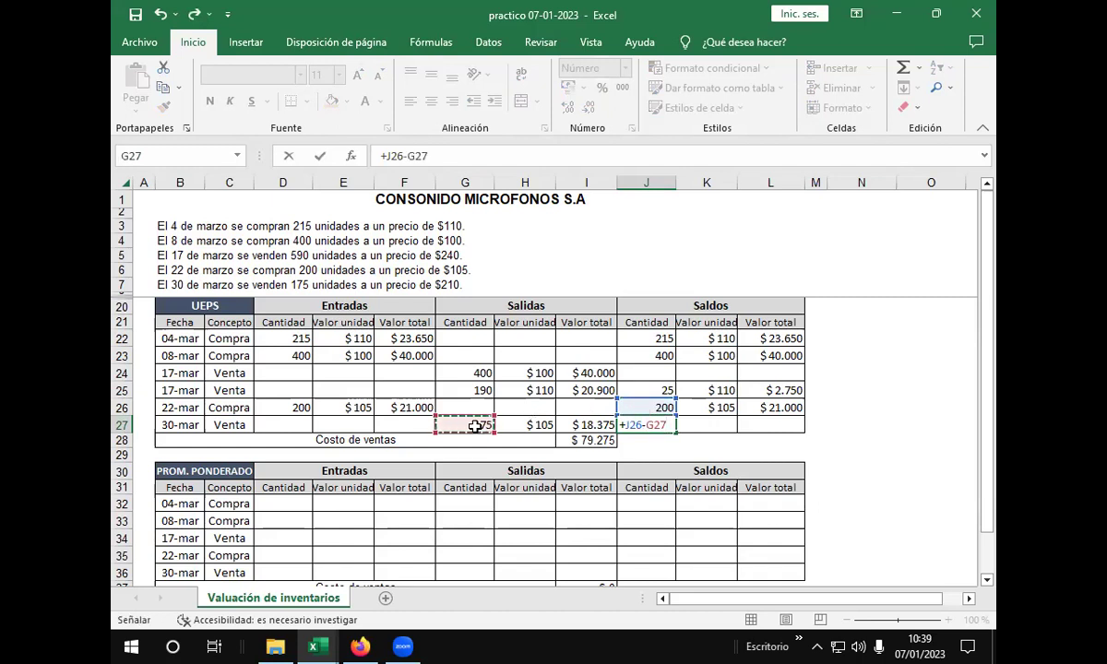
pyautogui.press('Return')
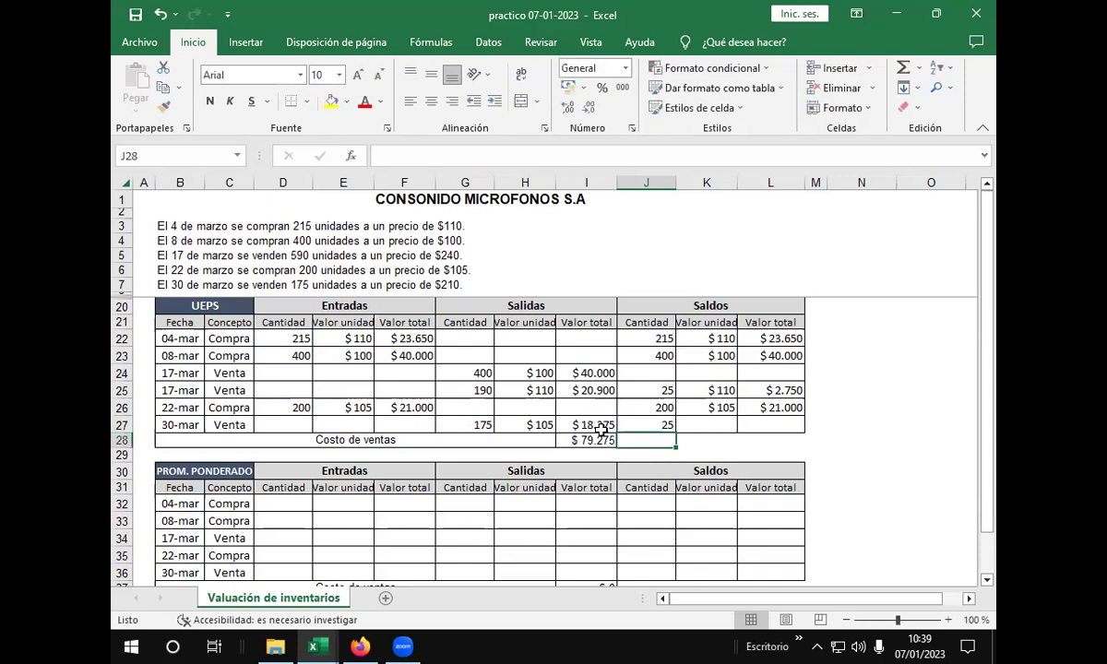
# Step: Enter 105 as the 30-mar balance unit value in K27 and copy the total value formula from L26 down to L27
pyautogui.click(714, 424)
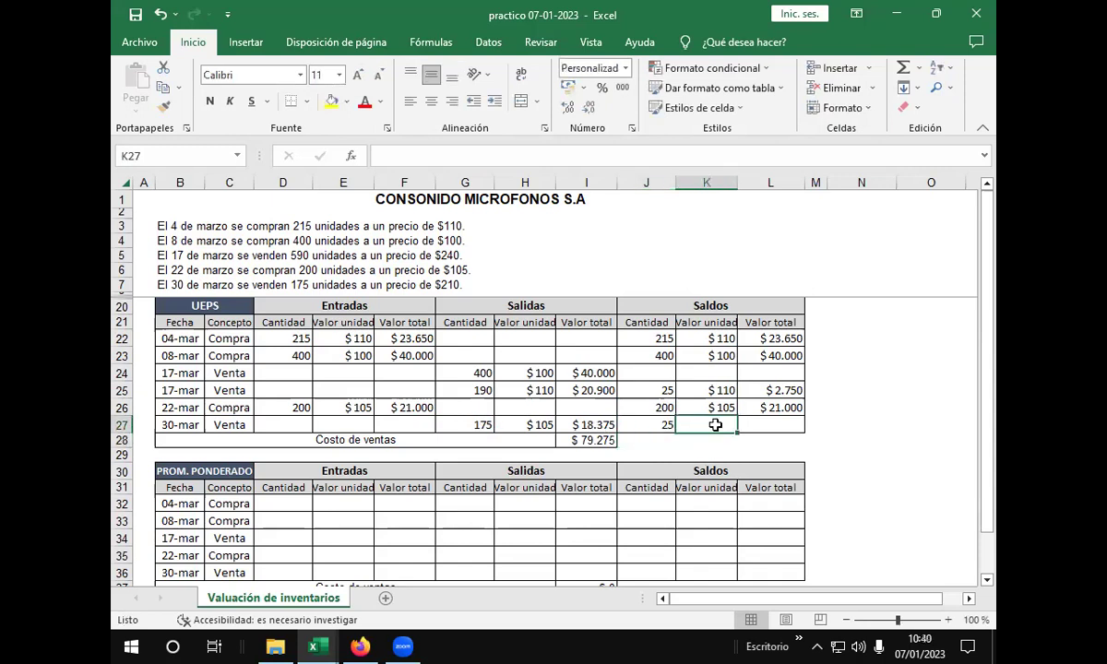
pyautogui.write('105')
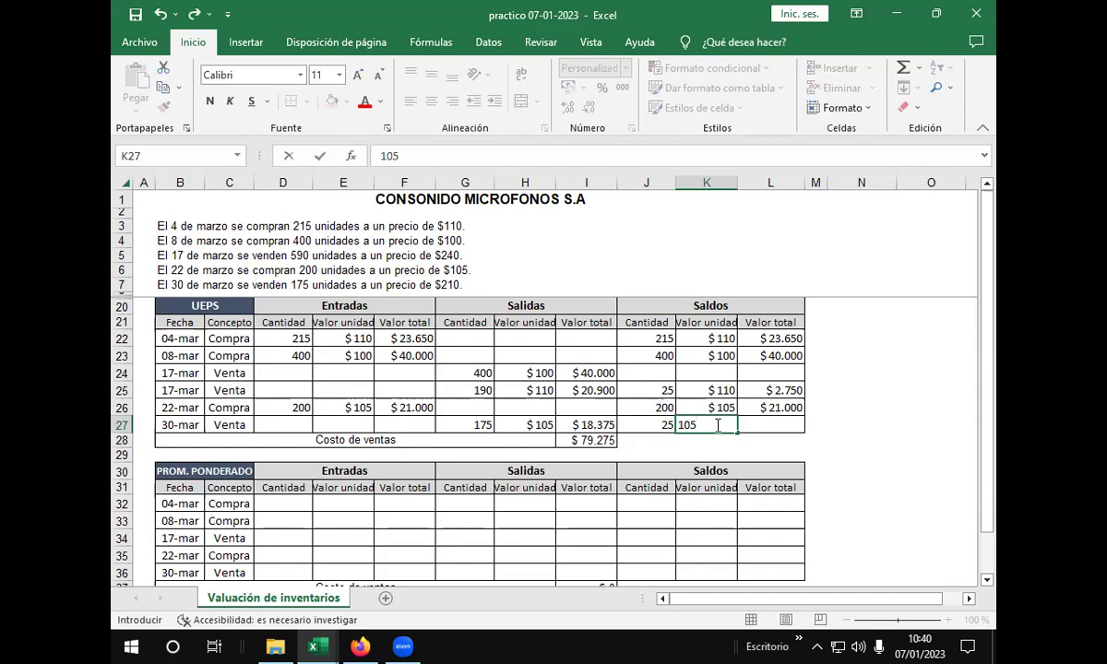
pyautogui.press('Tab')
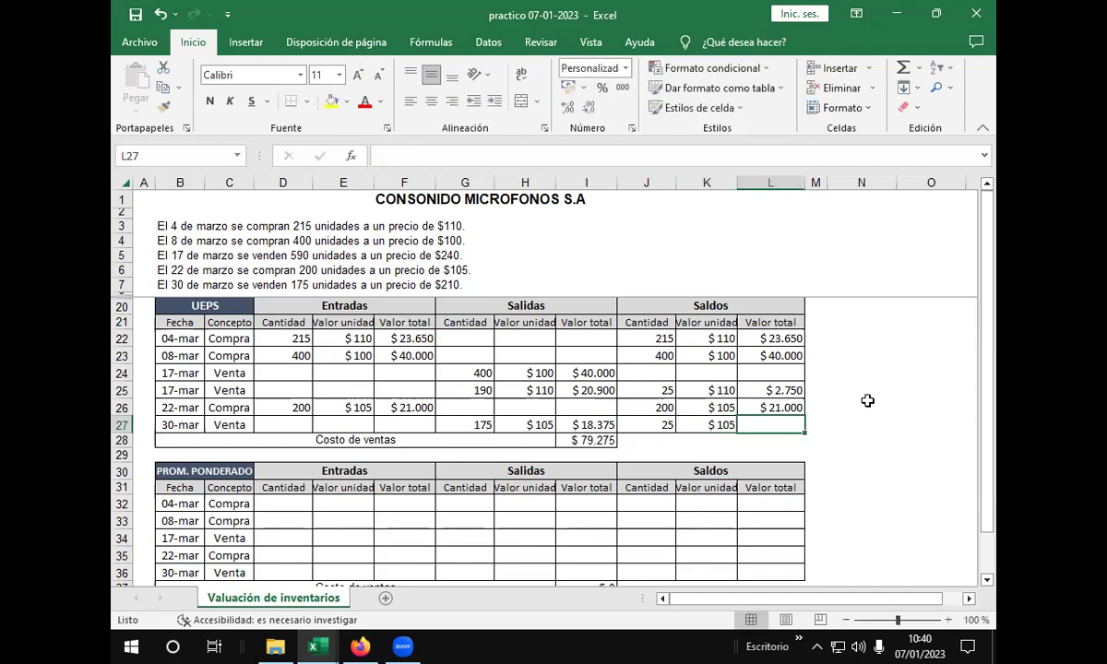
pyautogui.click(788, 403)
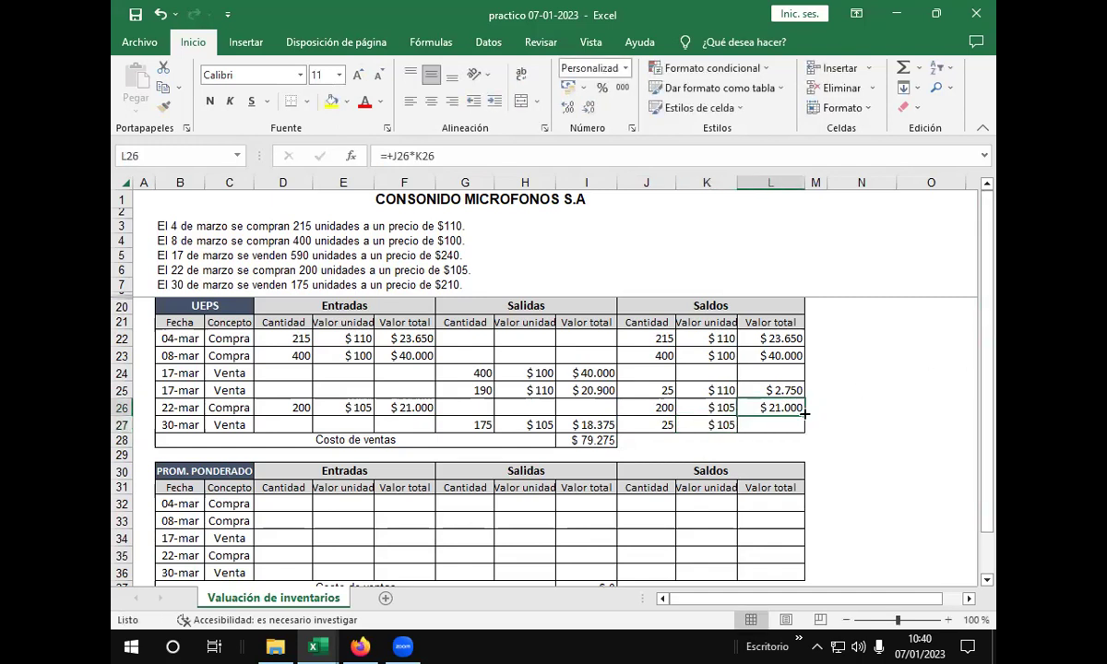
pyautogui.moveTo(802, 422); pyautogui.dragTo(801, 433)
pyautogui.click(848, 422)
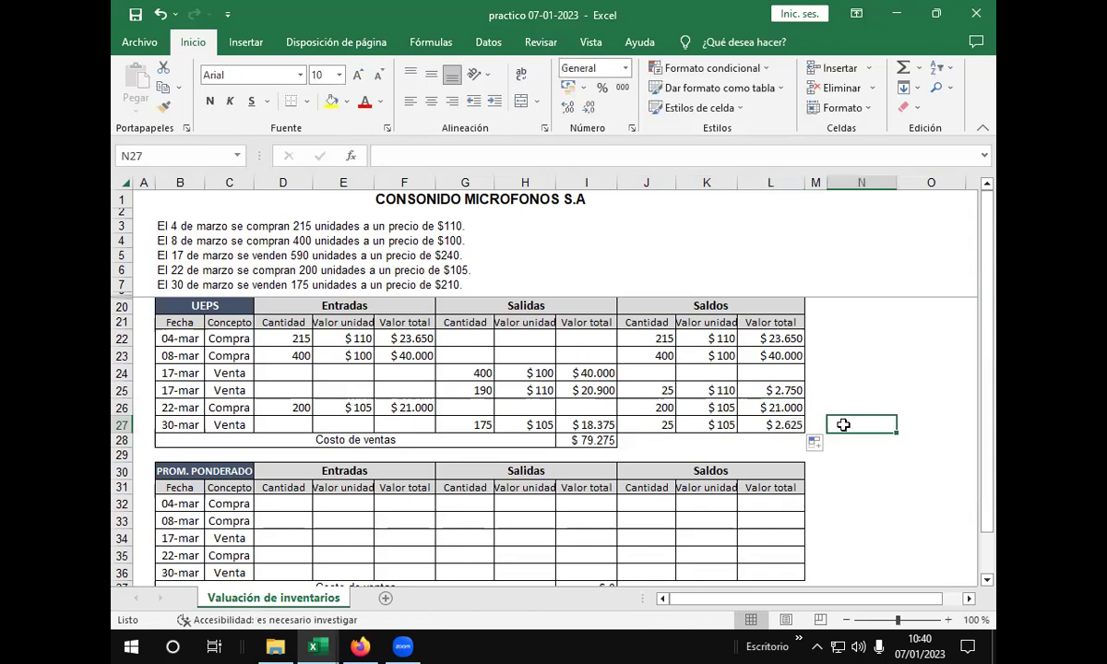
pyautogui.click(758, 444)
pyautogui.click(904, 408)
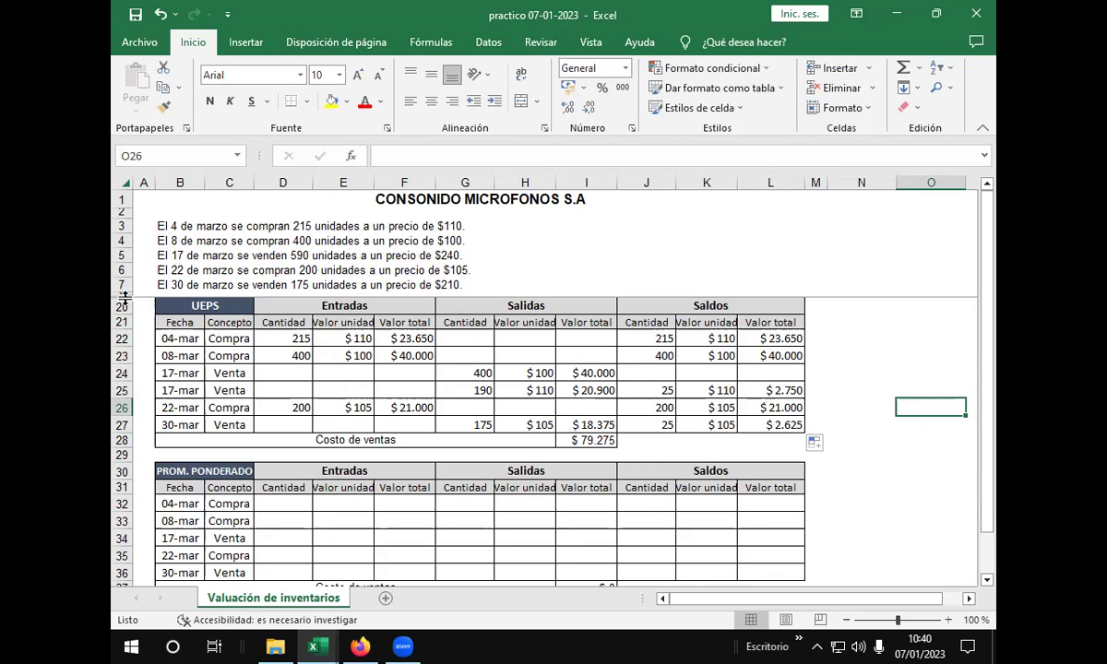
pyautogui.click(644, 444)
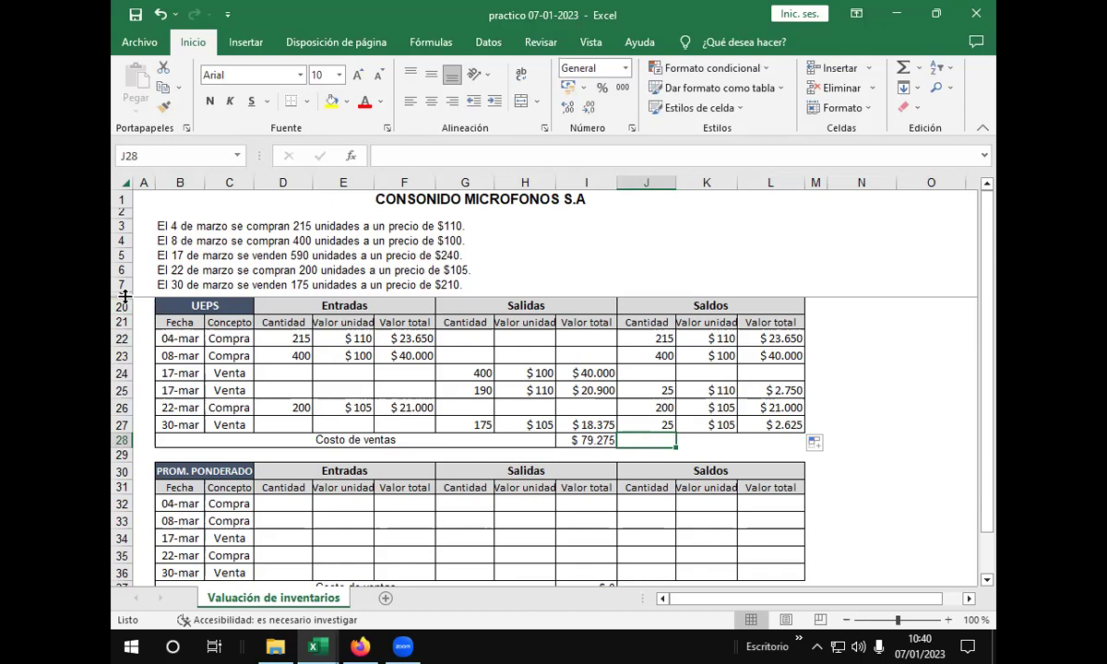
pyautogui.moveTo(124, 295); pyautogui.dragTo(123, 453)
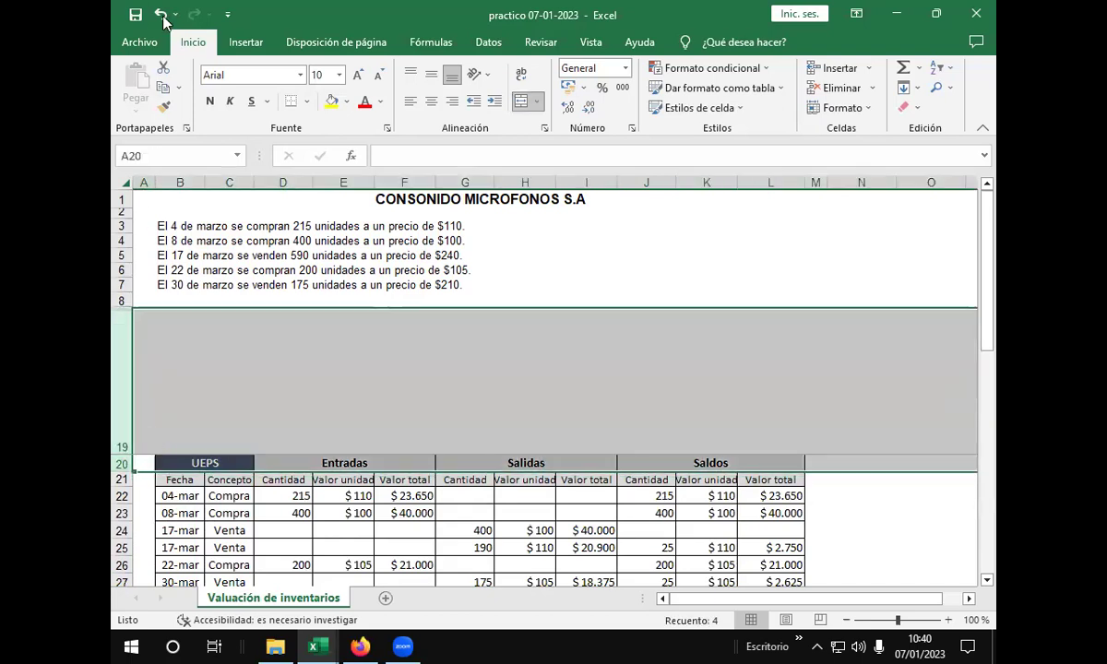
pyautogui.click(161, 14)
pyautogui.click(899, 419)
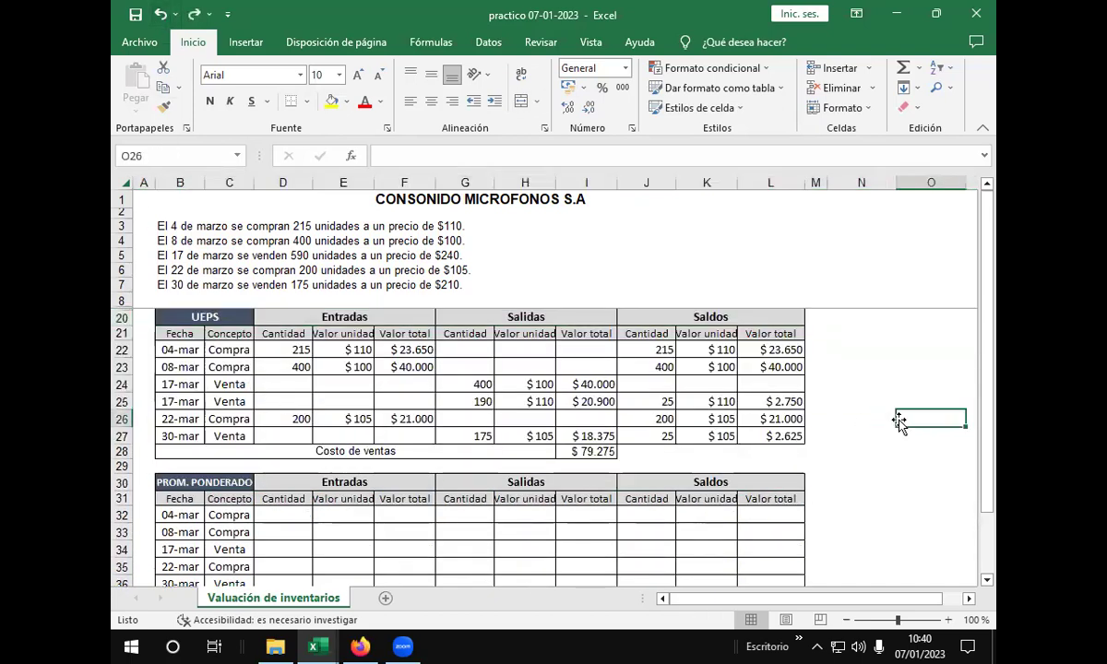
# Step: Review the completed UEPS table and the empty PROM. PONDERADO table below it
pyautogui.scroll(-2, 845, 475)
pyautogui.scroll(-1, 845, 476)
pyautogui.click(294, 366)
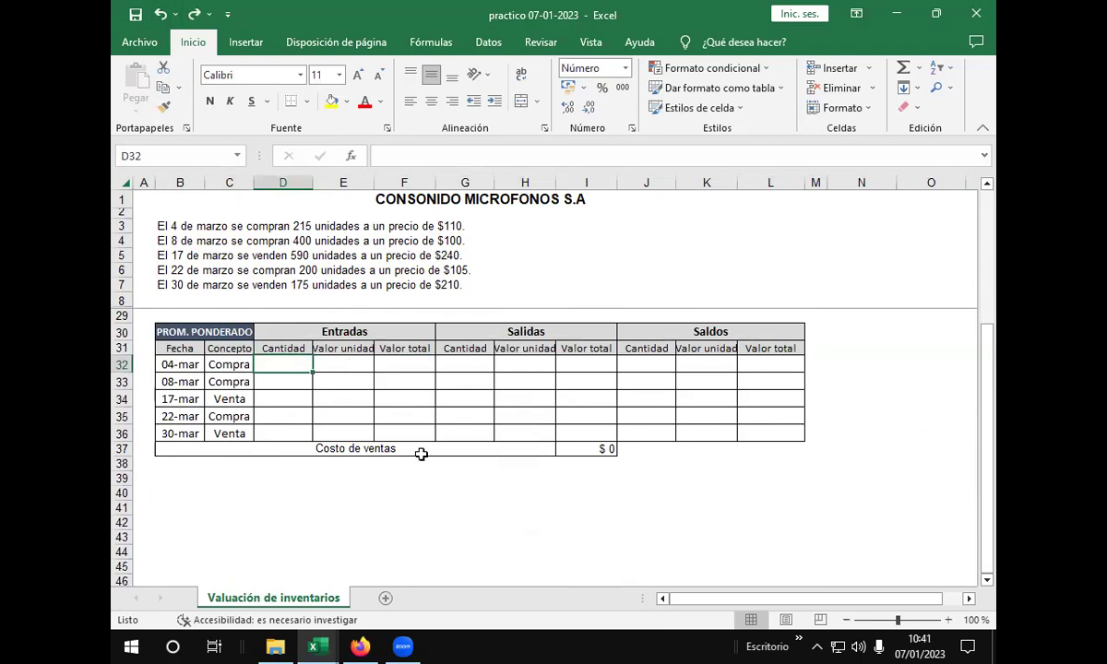
pyautogui.scroll(2, 442, 481)
pyautogui.scroll(-2, 441, 481)
pyautogui.scroll(3, 441, 481)
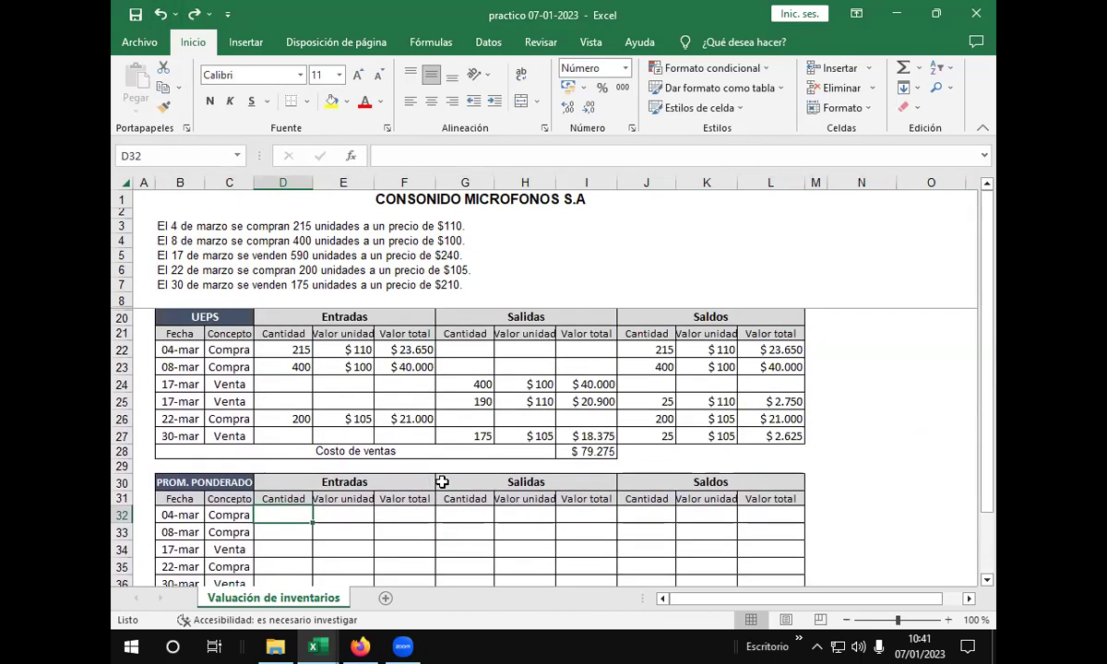
pyautogui.scroll(-4, 442, 481)
pyautogui.scroll(1, 441, 482)
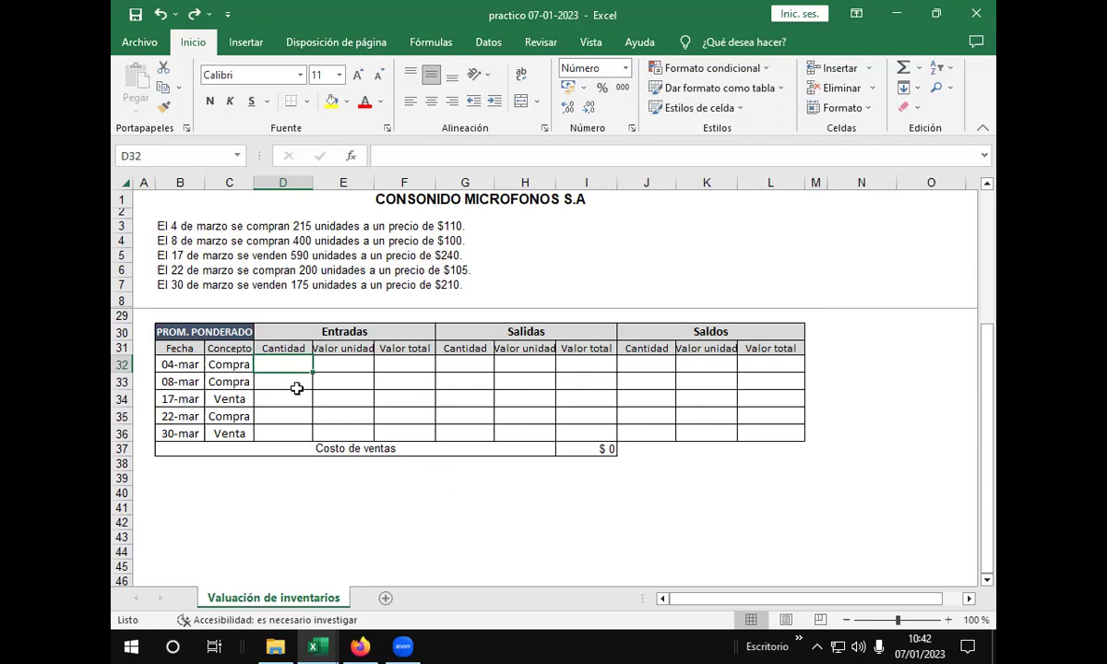
pyautogui.click(324, 509)
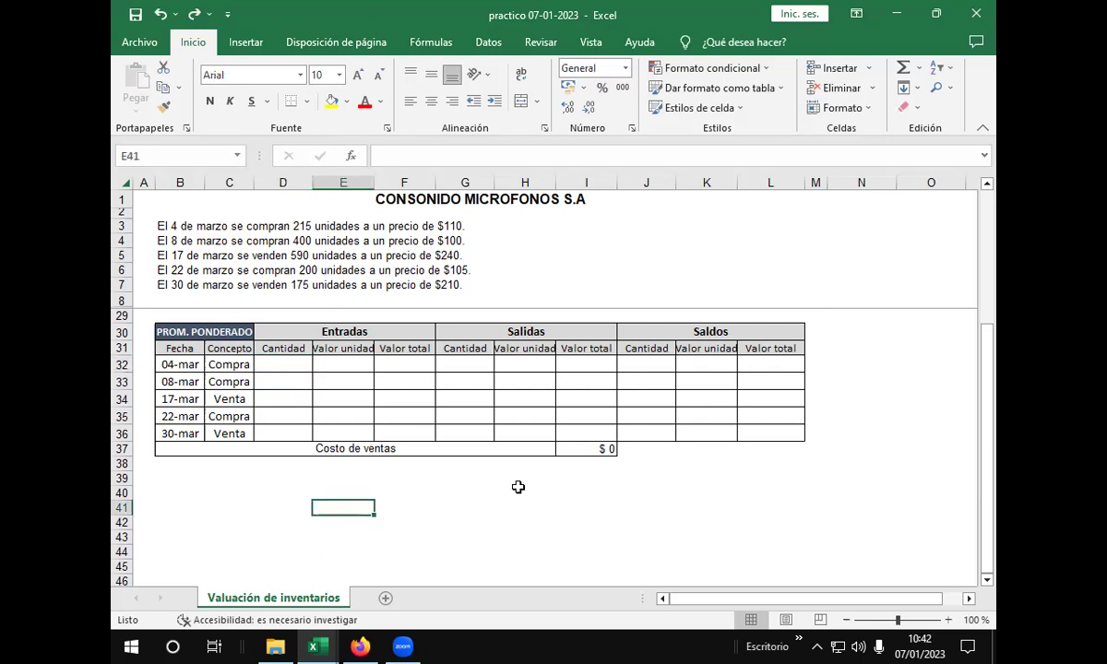
# Step: Enter the 04-mar purchase in the PROM. PONDERADO table with quantity 215 in D32 and unit value 110 in E32
pyautogui.click(277, 368)
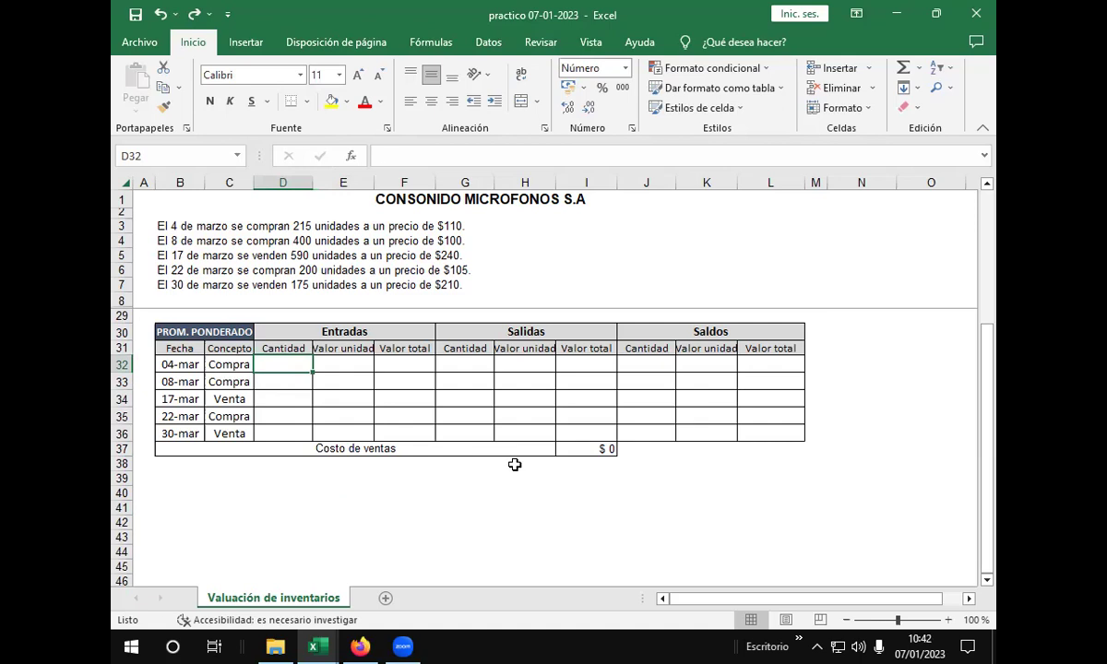
pyautogui.write('215')
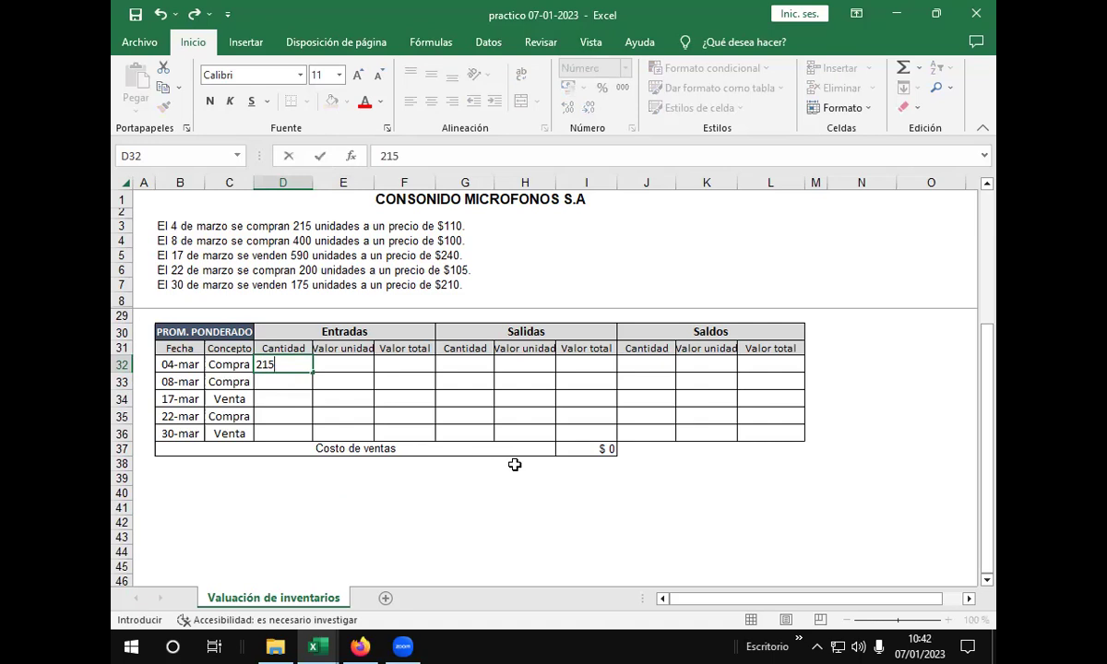
pyautogui.press('Tab')
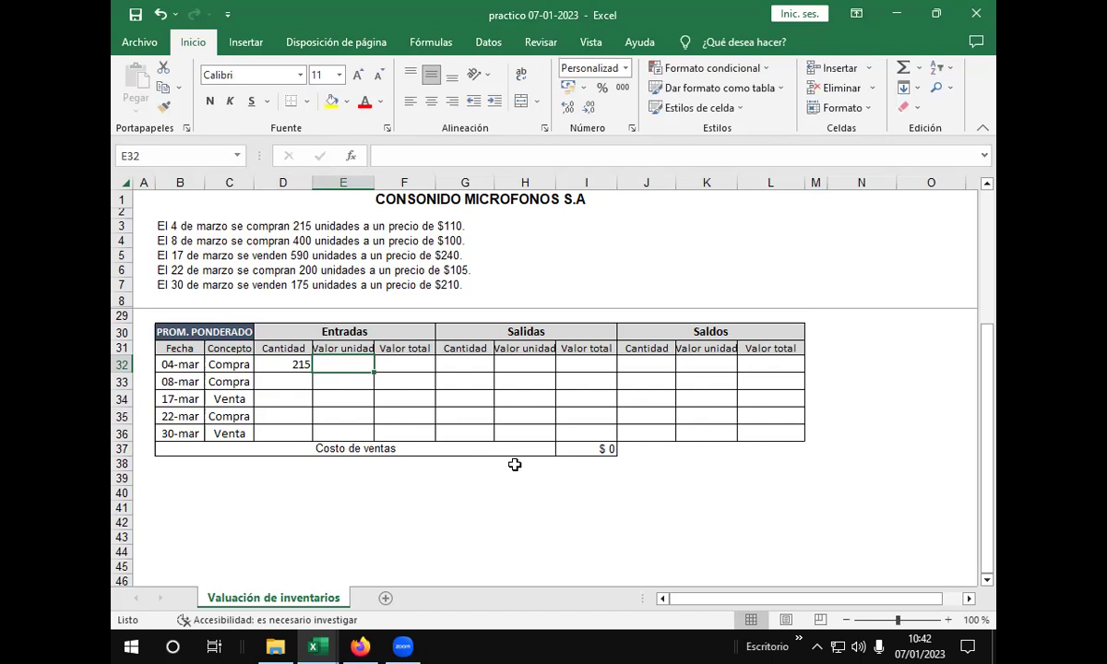
pyautogui.write('110')
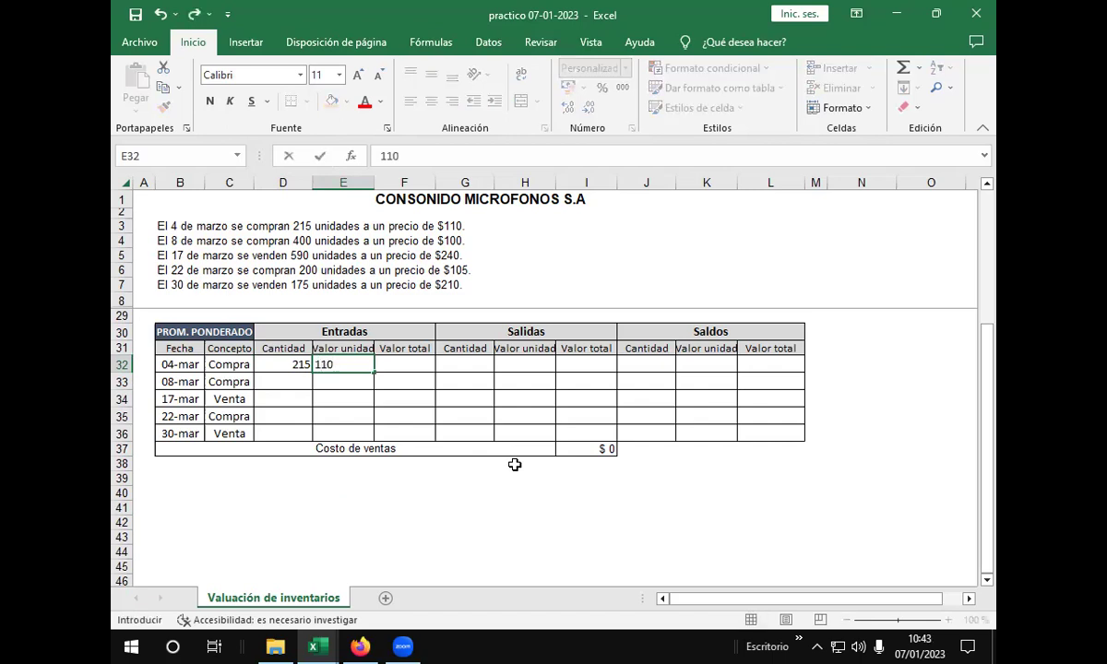
pyautogui.press('Tab')
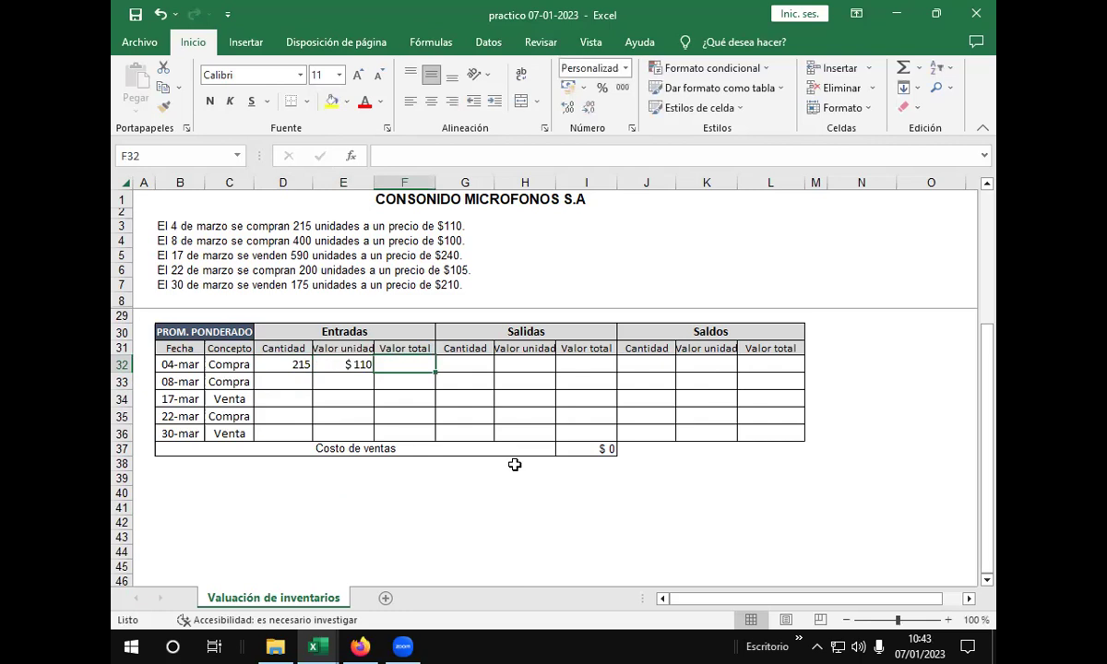
# Step: Calculate the total value of the 04-mar purchase in F32 with the formula +D32*E32
pyautogui.write('+')
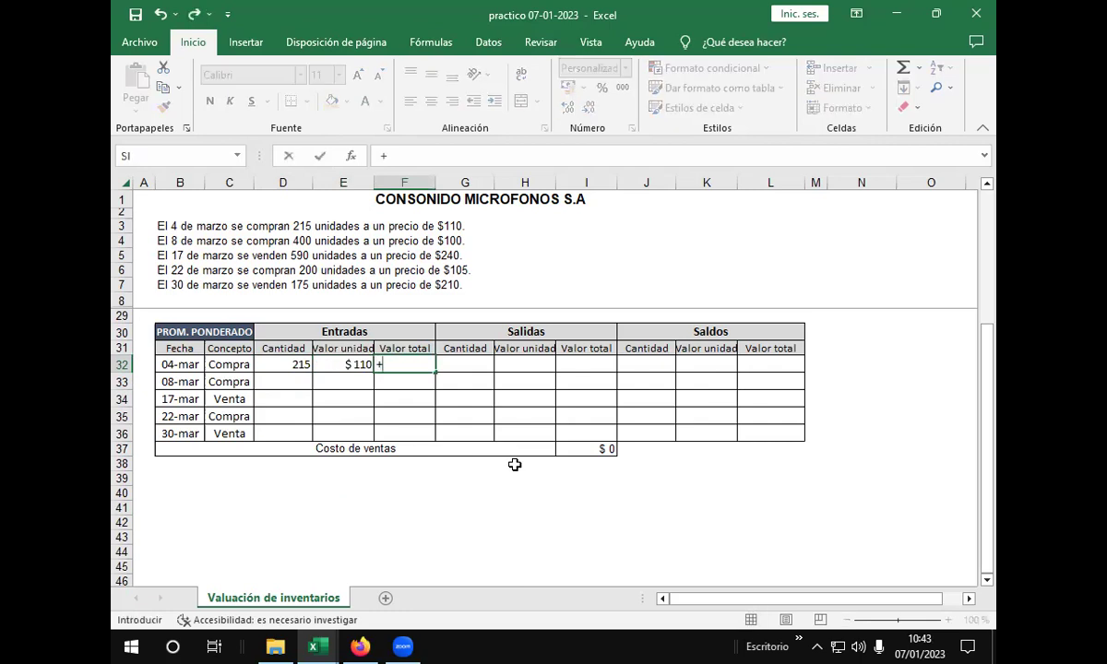
pyautogui.click(280, 364)
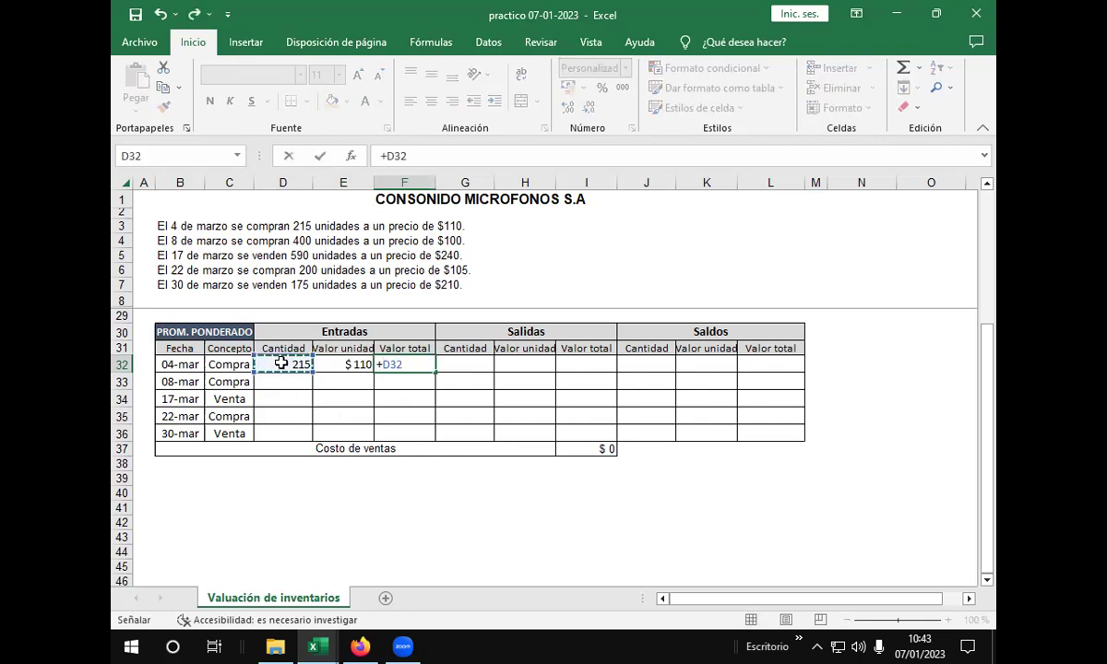
pyautogui.write('*')
pyautogui.click(333, 365)
pyautogui.press('Return')
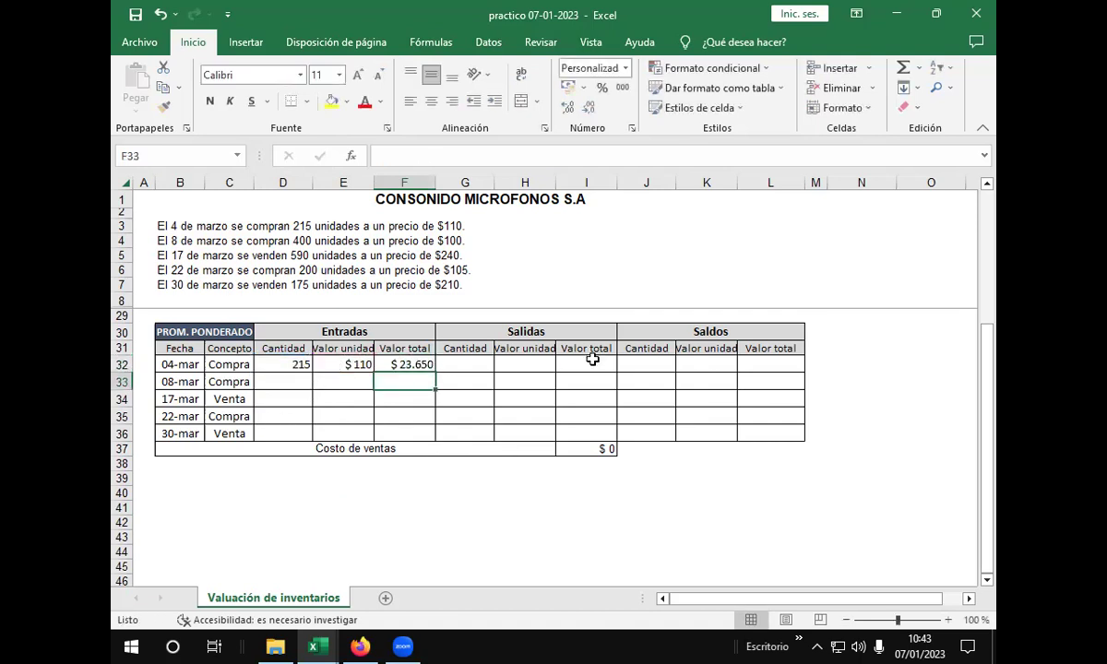
# Step: Enter the 04-mar balance with quantity 215 in J32 and unit value 110 in K32
pyautogui.click(659, 364)
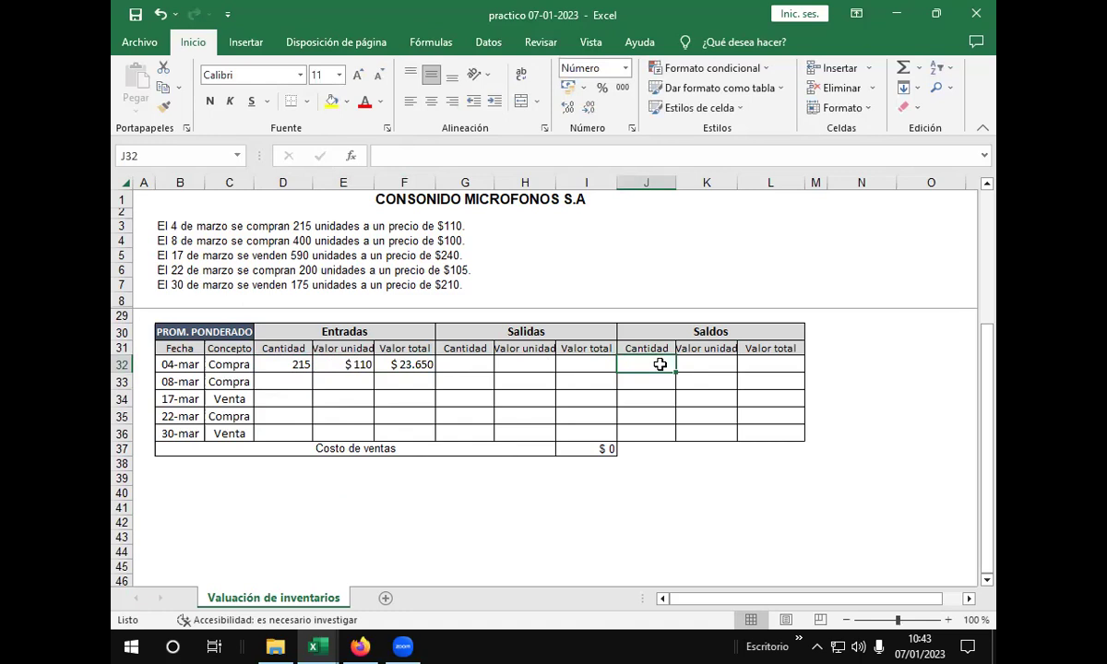
pyautogui.write('215')
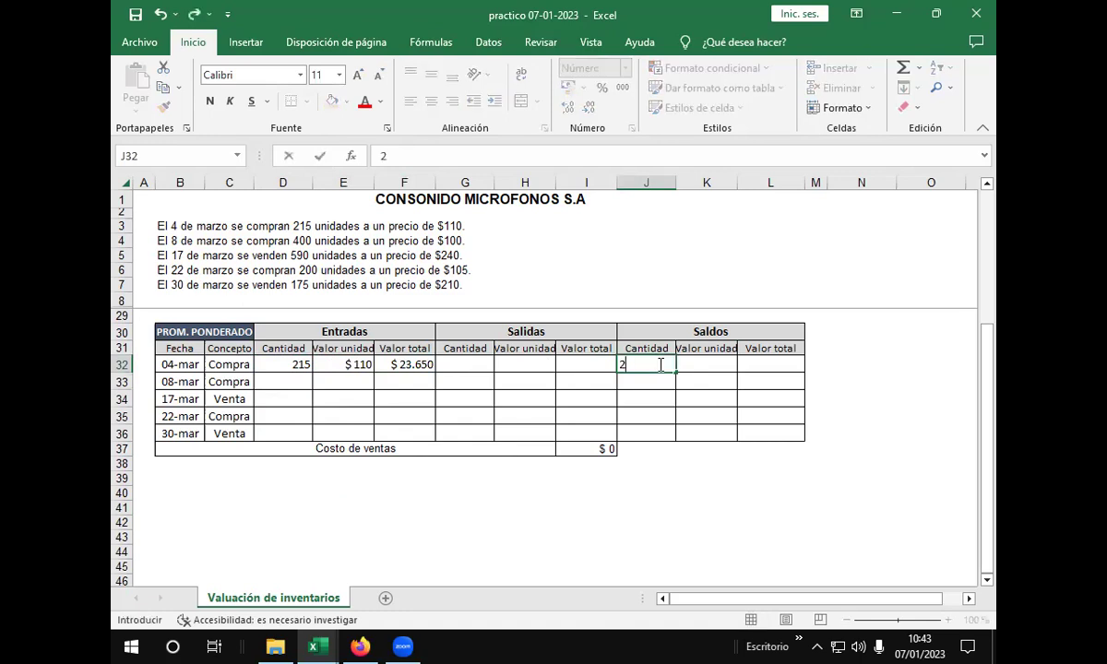
pyautogui.press('Tab')
pyautogui.write('110')
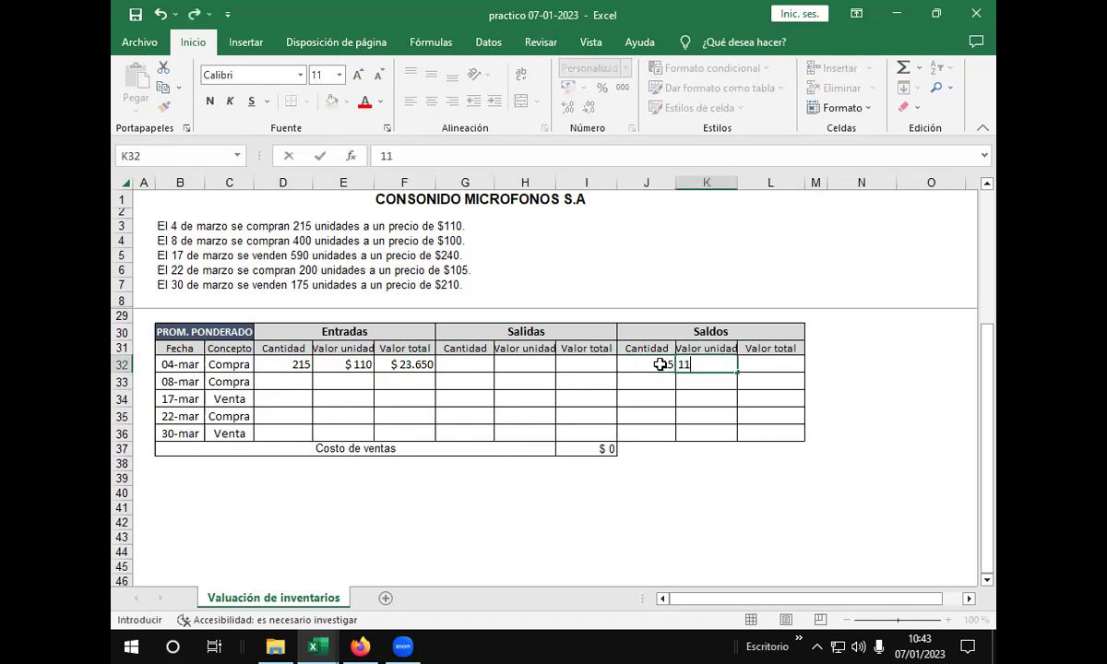
pyautogui.press('Tab')
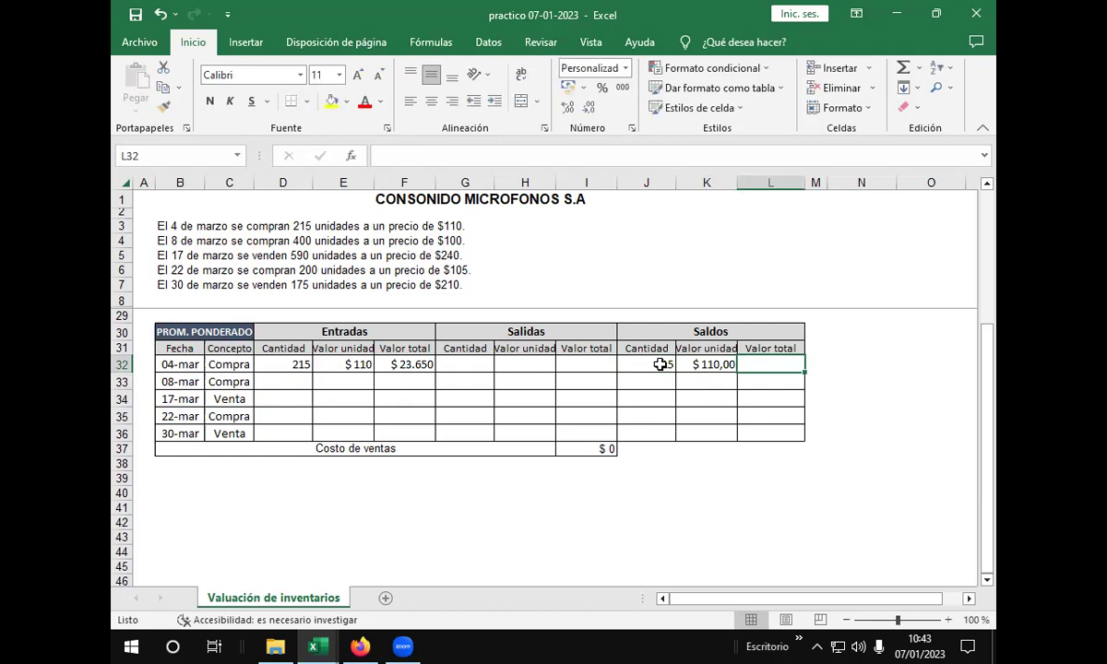
# Step: Calculate the total value of the 04-mar balance in L32 with the formula +J32*K32
pyautogui.click(707, 367)
pyautogui.click(765, 369)
pyautogui.write('+')
pyautogui.click(638, 367)
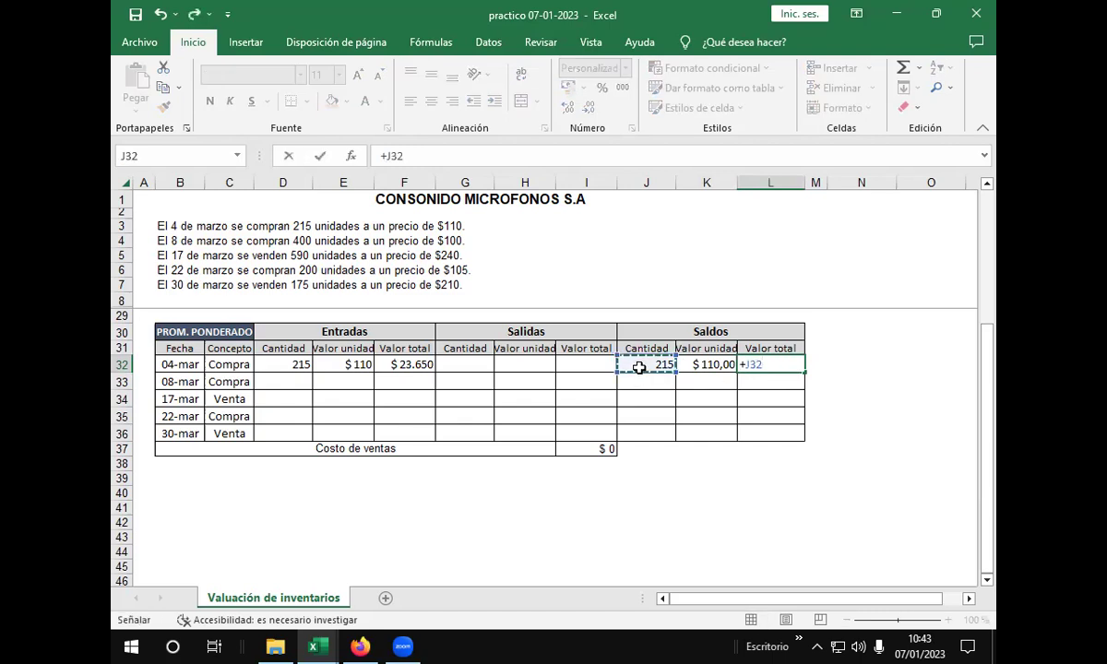
pyautogui.write('*')
pyautogui.click(691, 364)
pyautogui.press('Return')
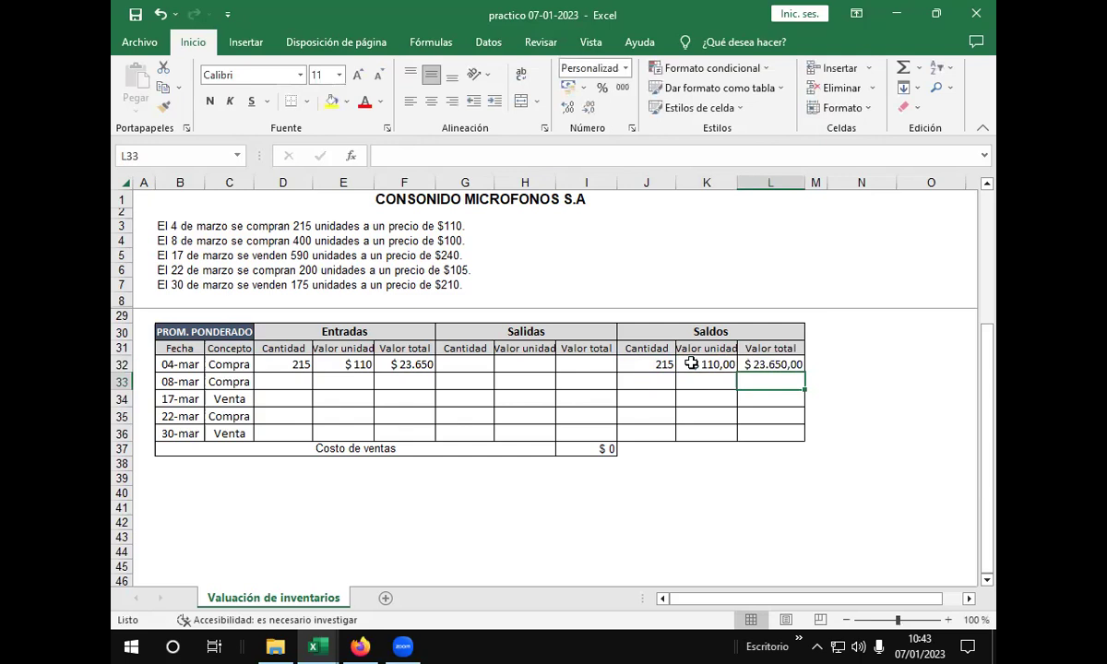
# Step: Enter the 08-mar purchase with quantity 400 in D33 and unit value 100 in E33
pyautogui.click(293, 381)
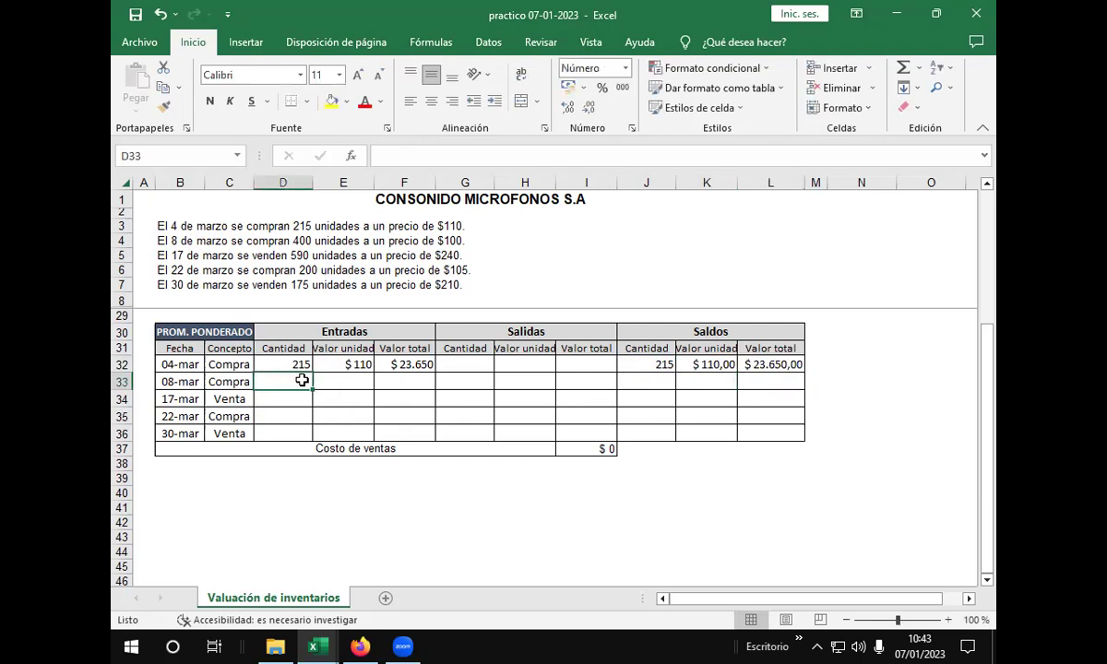
pyautogui.write('400')
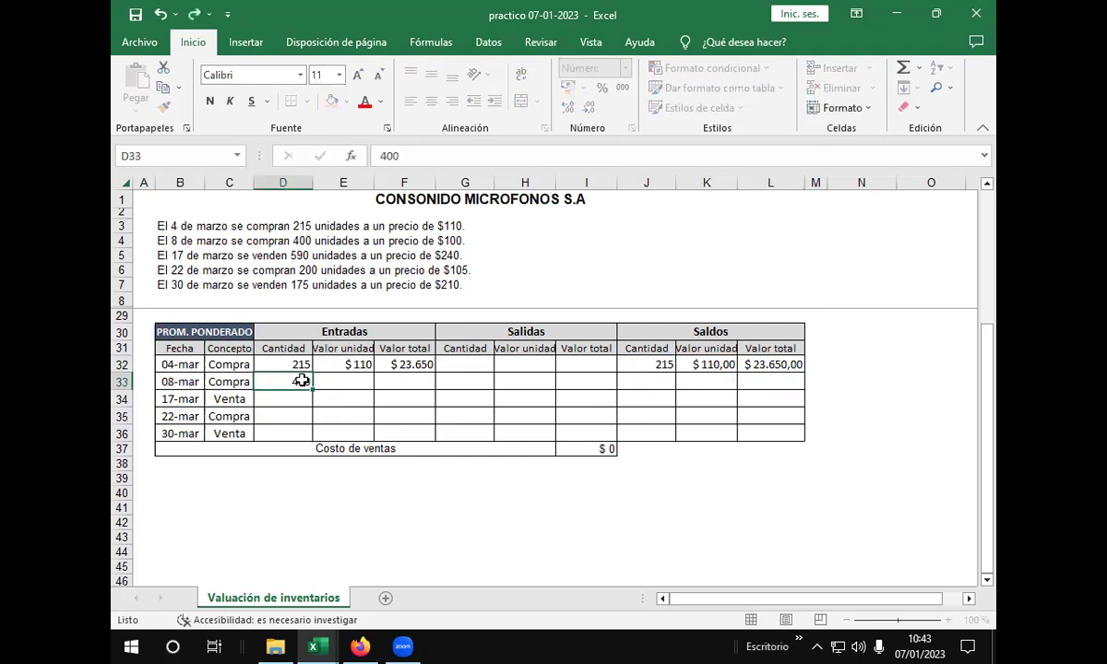
pyautogui.press('Tab')
pyautogui.write('100')
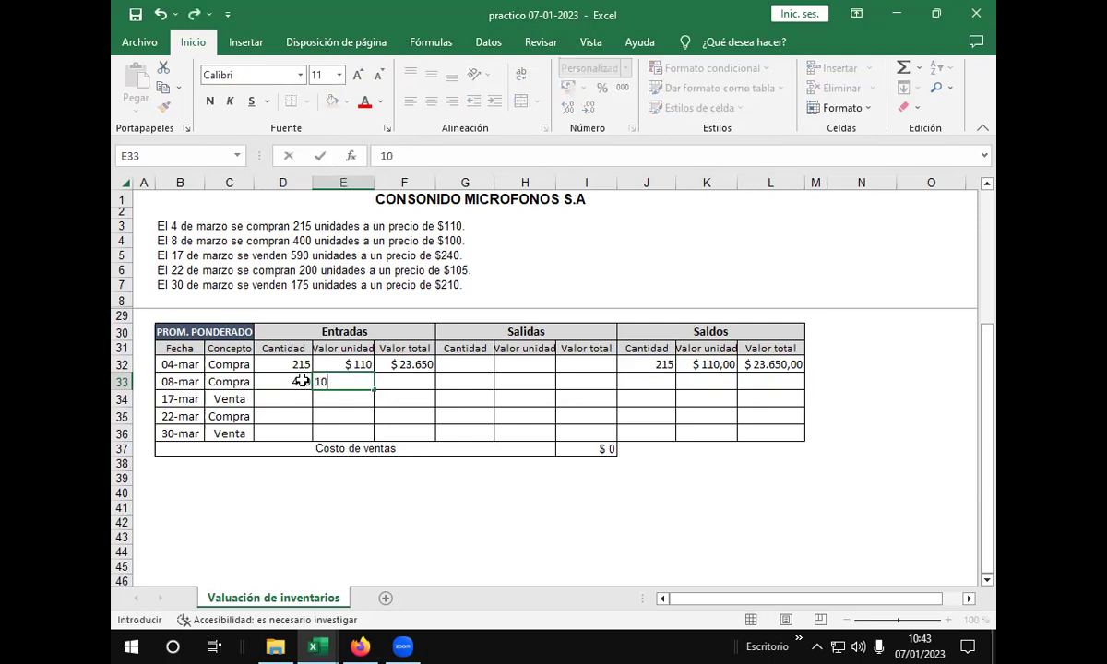
# Step: Copy the purchase total value formula from F32 down to F33 and check its cell references
pyautogui.click(421, 383)
pyautogui.write('+')
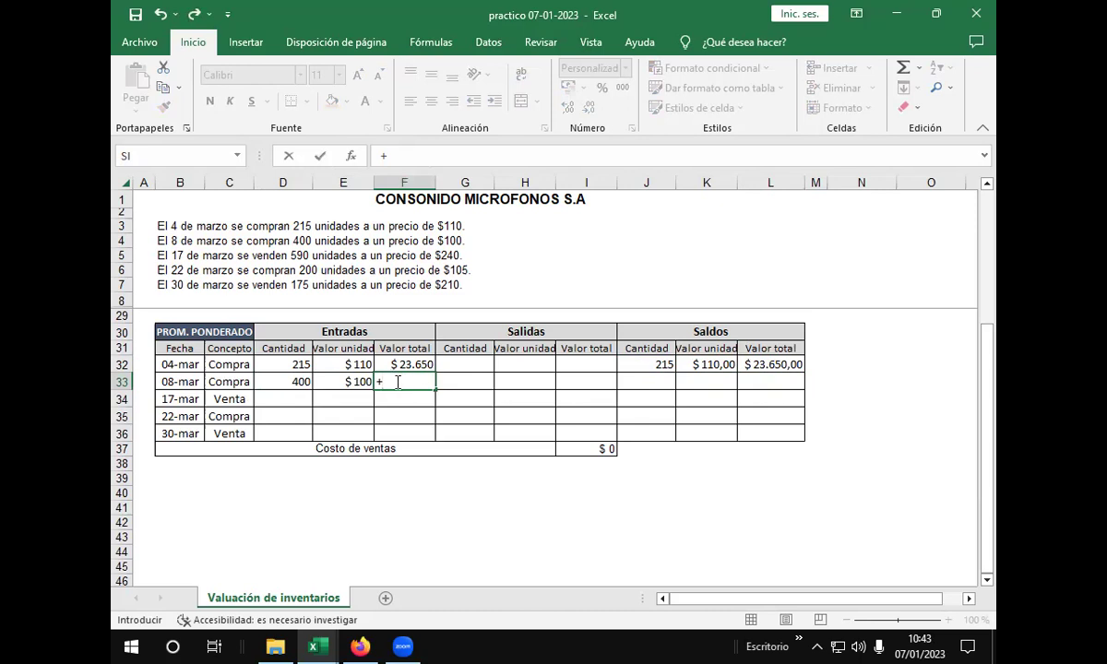
pyautogui.press('Escape')
pyautogui.click(427, 367)
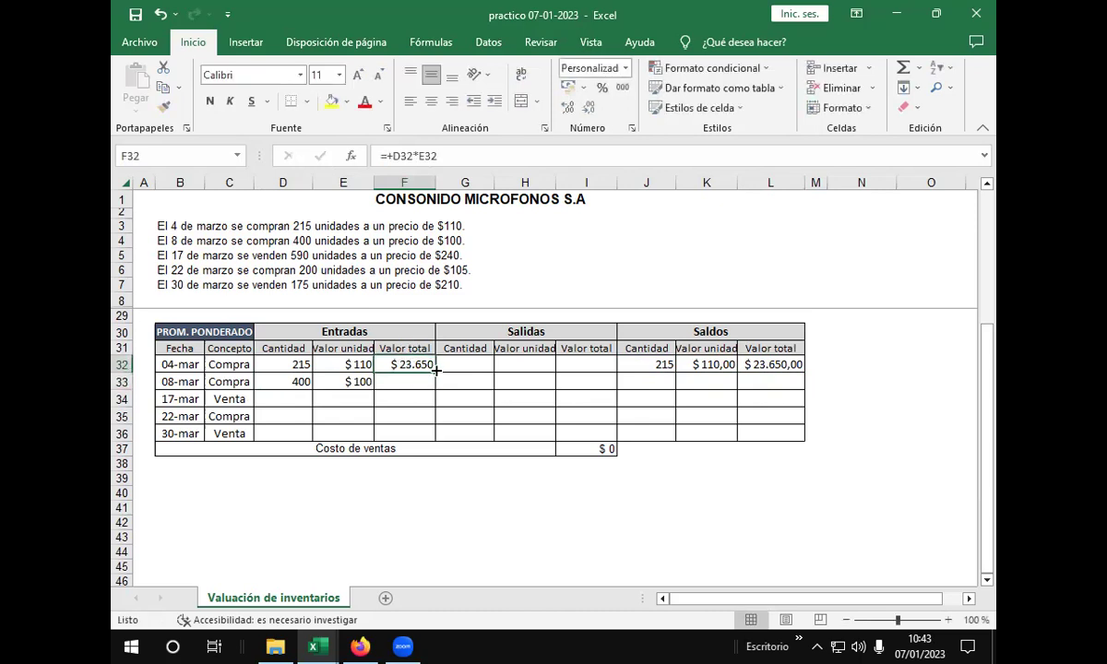
pyautogui.moveTo(433, 373); pyautogui.dragTo(429, 381)
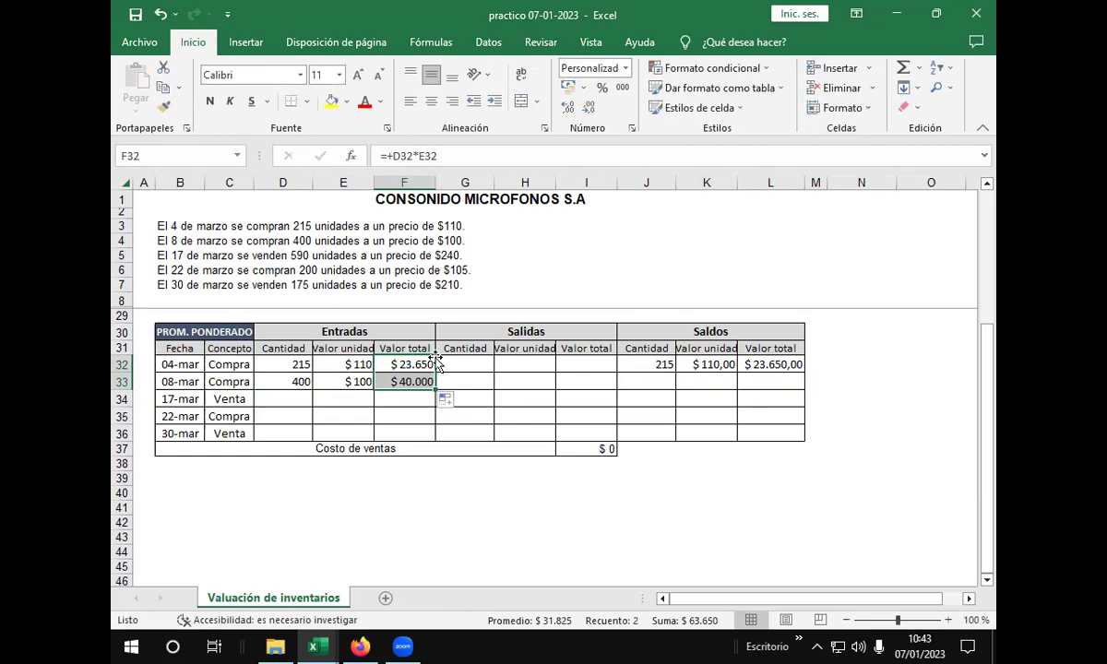
pyautogui.click(460, 158)
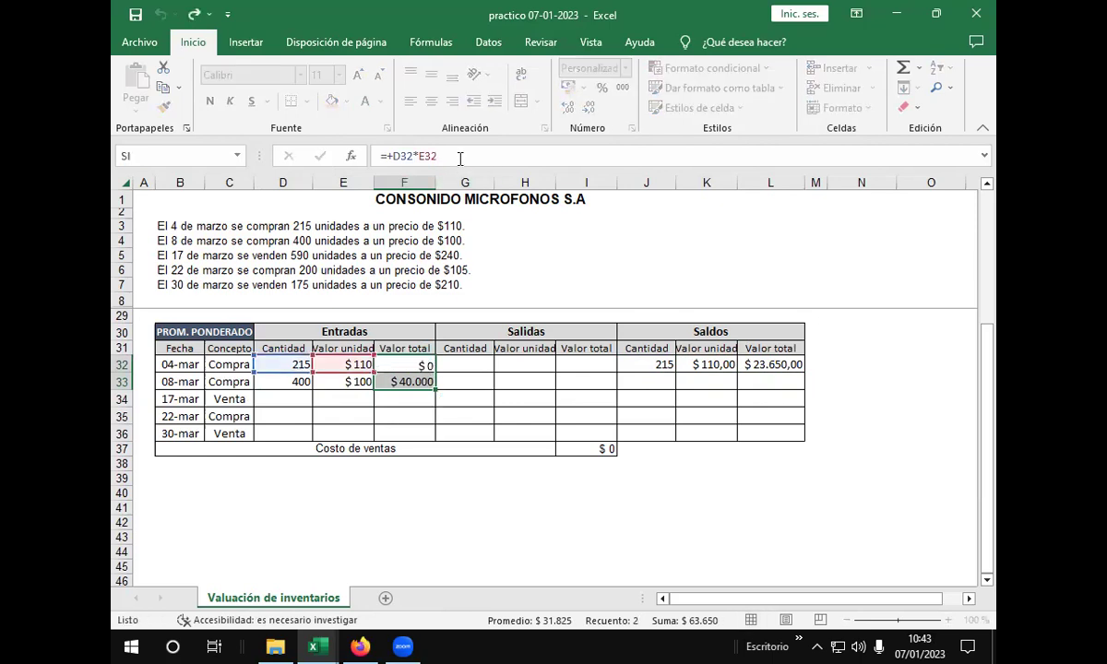
pyautogui.press('Return')
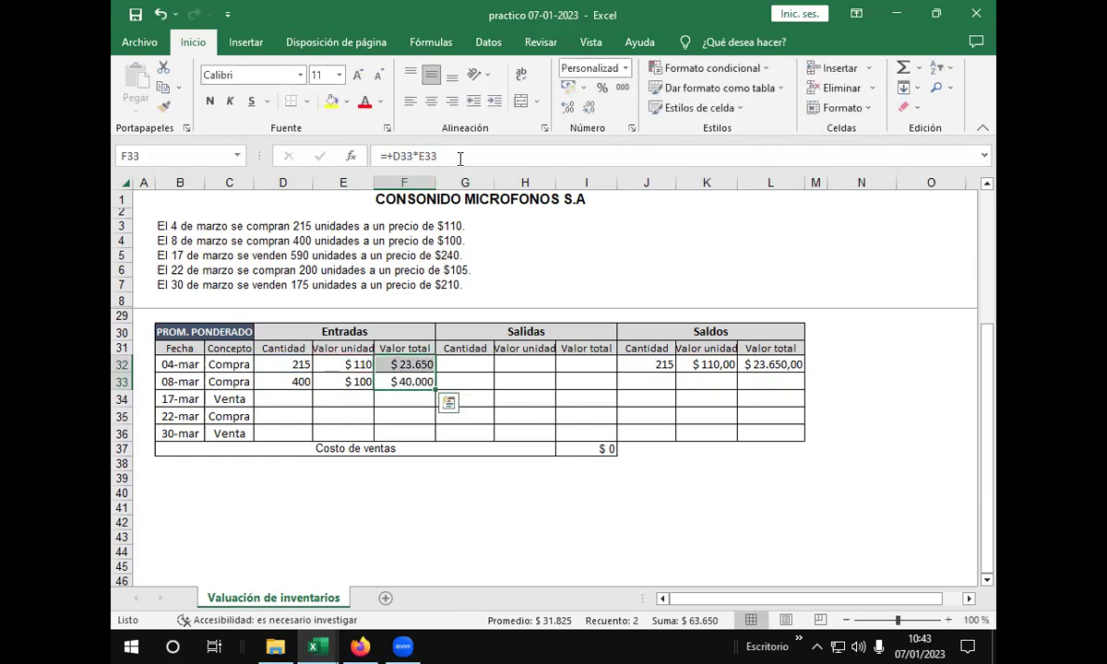
pyautogui.click(397, 381)
pyautogui.click(652, 383)
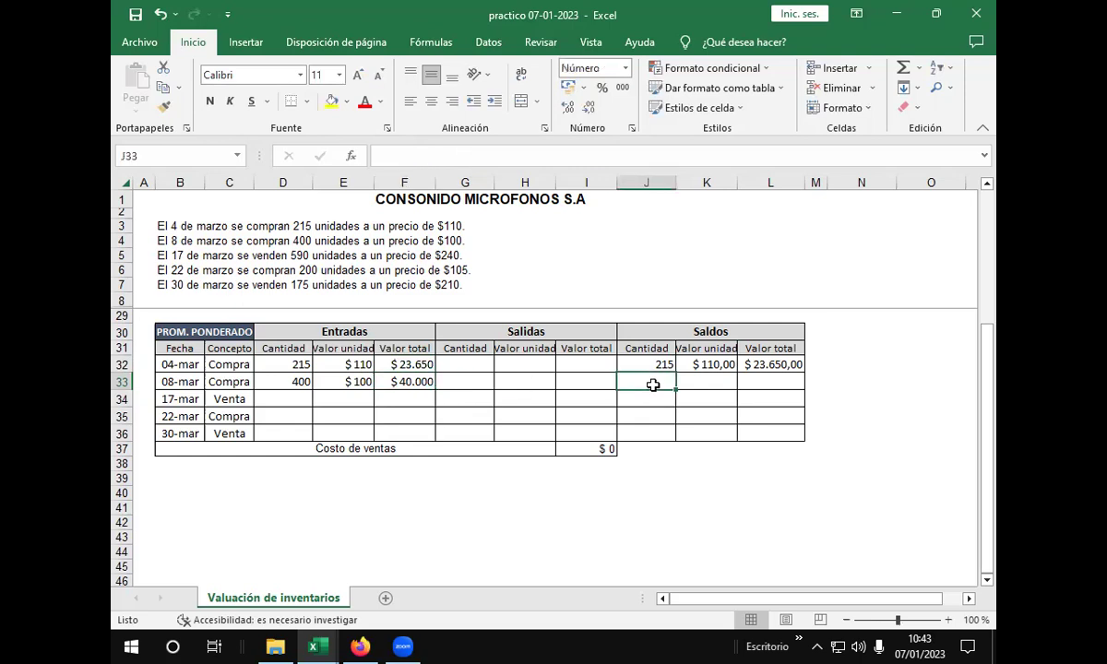
pyautogui.doubleClick(652, 382)
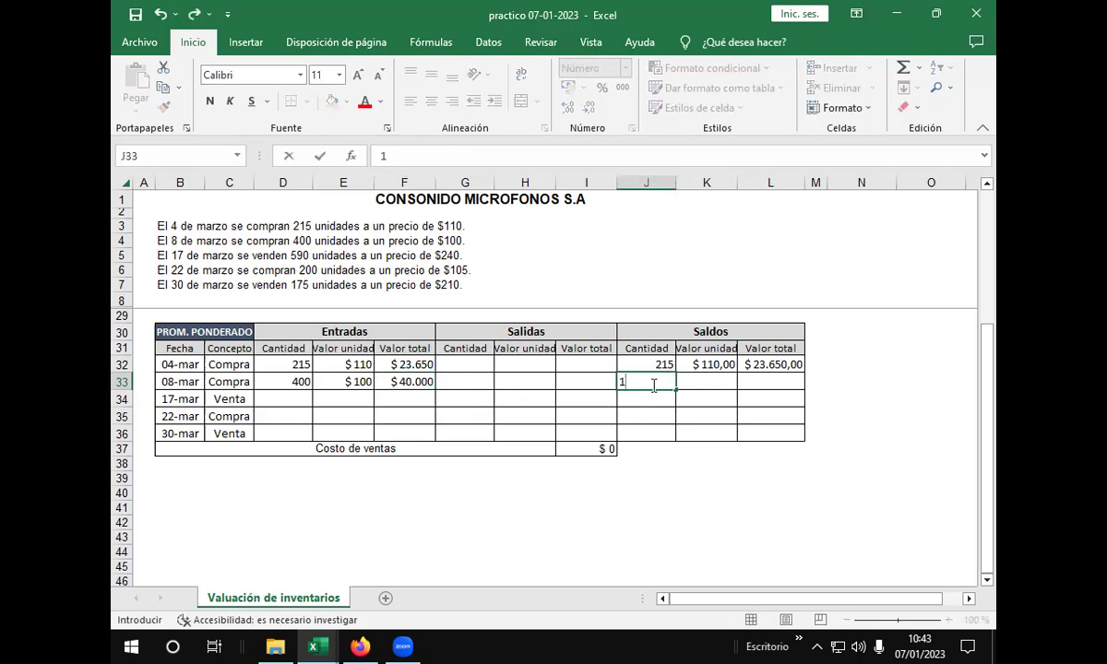
pyautogui.write('400')
pyautogui.press('Tab')
pyautogui.write('100')
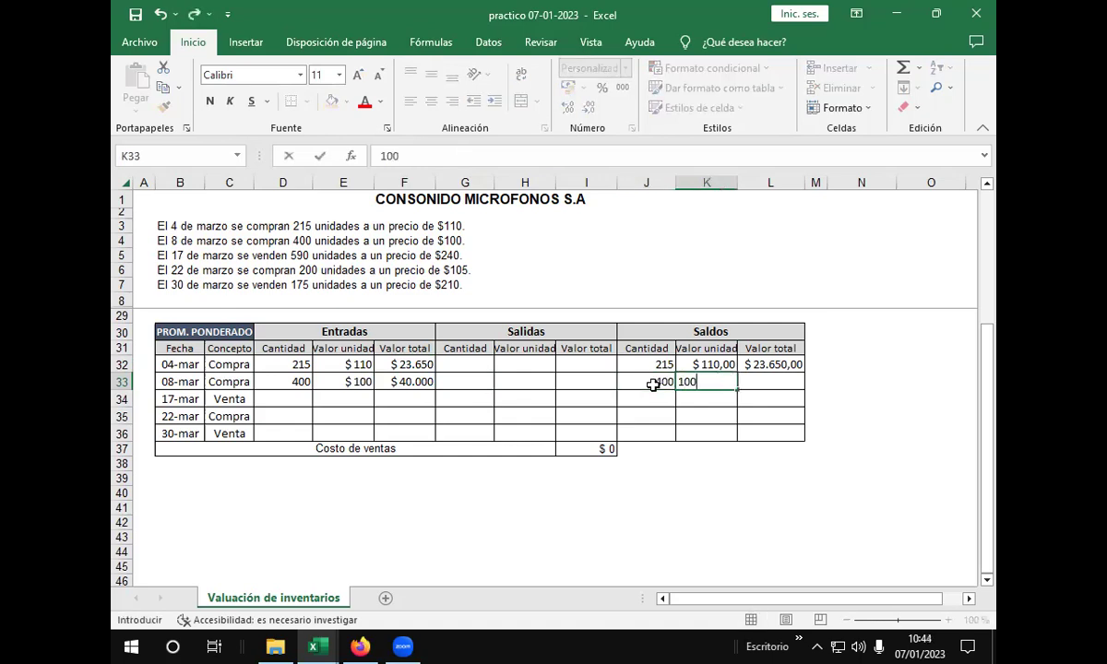
pyautogui.press('BackSpace')
pyautogui.press('BackSpace')
pyautogui.press('BackSpace')
pyautogui.click(653, 384)
pyautogui.press('BackSpace')
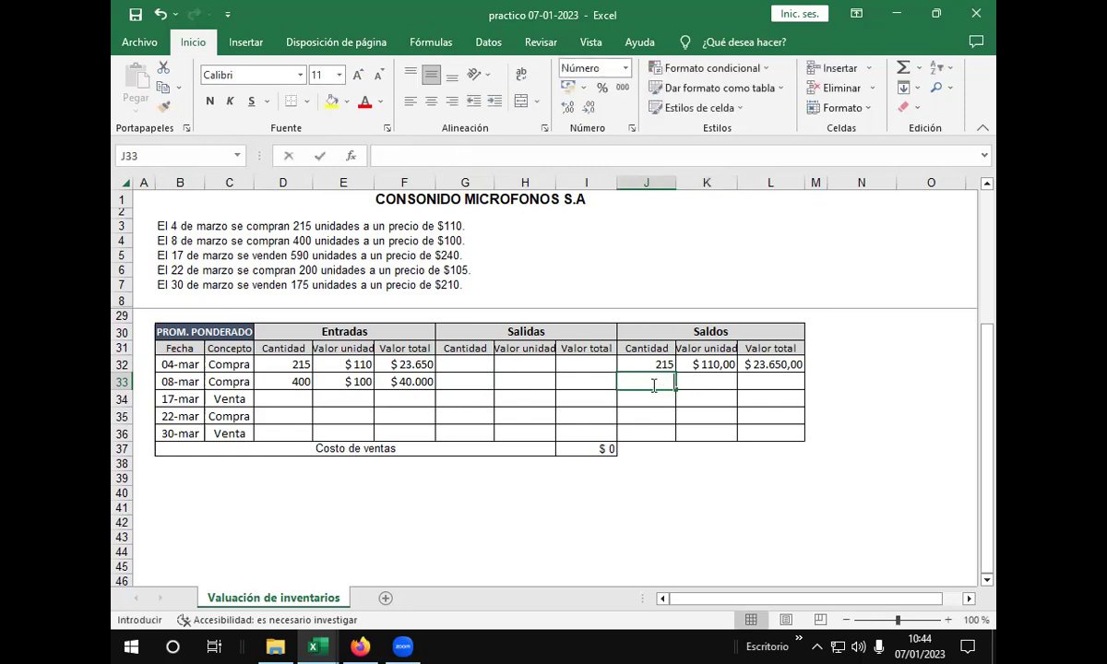
pyautogui.click(480, 380)
pyautogui.click(517, 380)
pyautogui.click(579, 378)
pyautogui.click(651, 378)
pyautogui.click(710, 381)
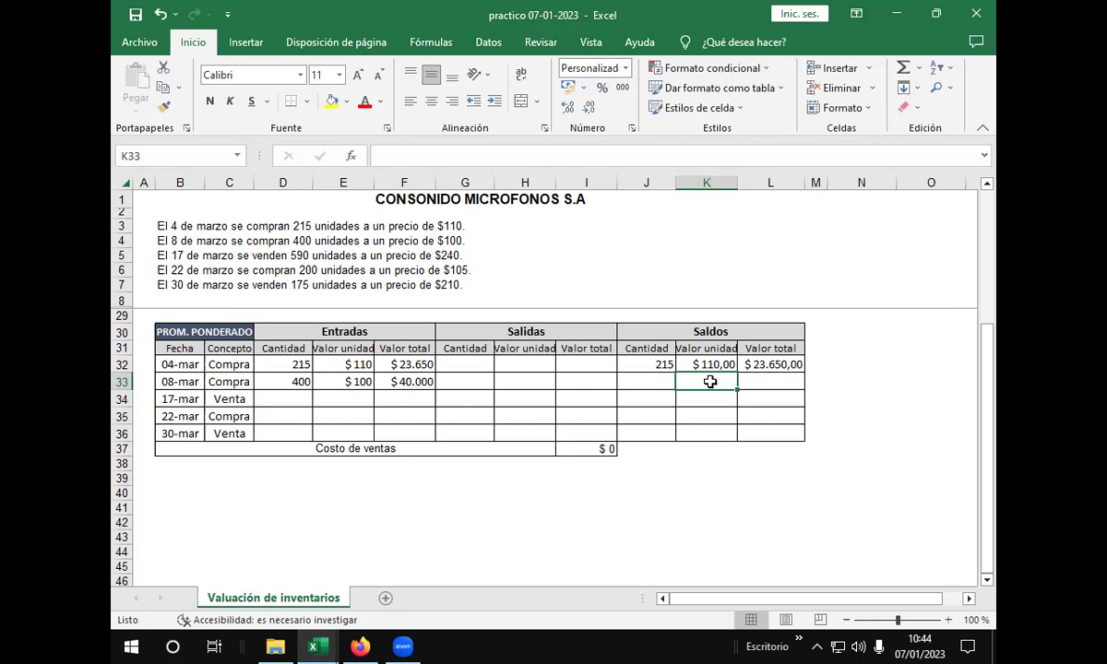
# Step: Calculate the 08-mar balance quantity in J33 by adding the purchase to the previous balance with +J32+D33
pyautogui.click(643, 381)
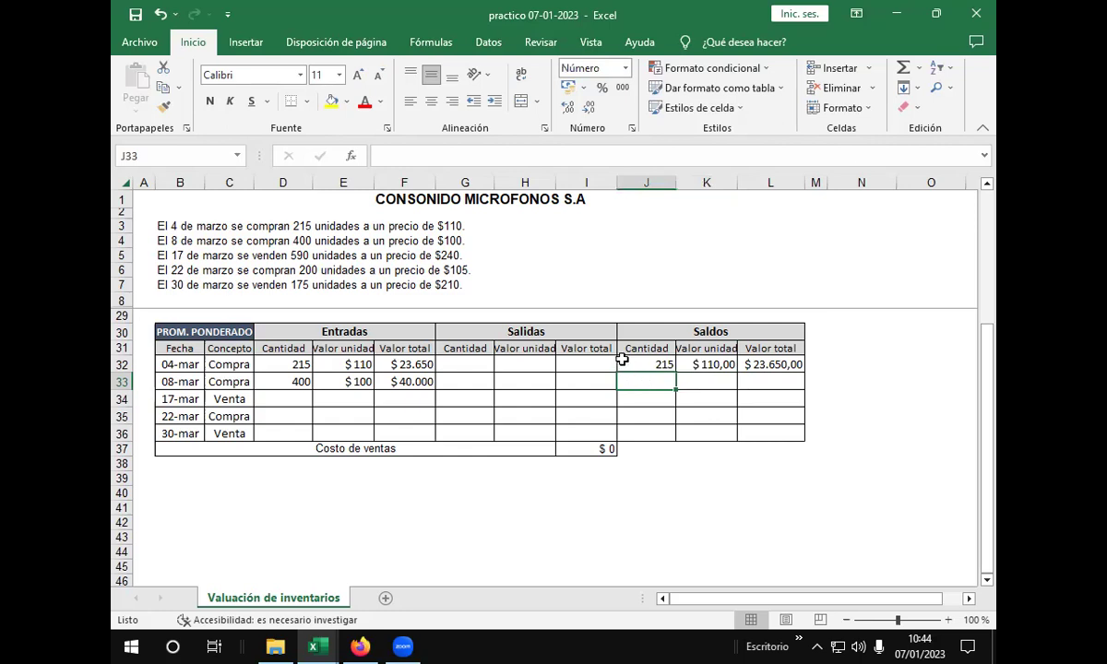
pyautogui.write('+')
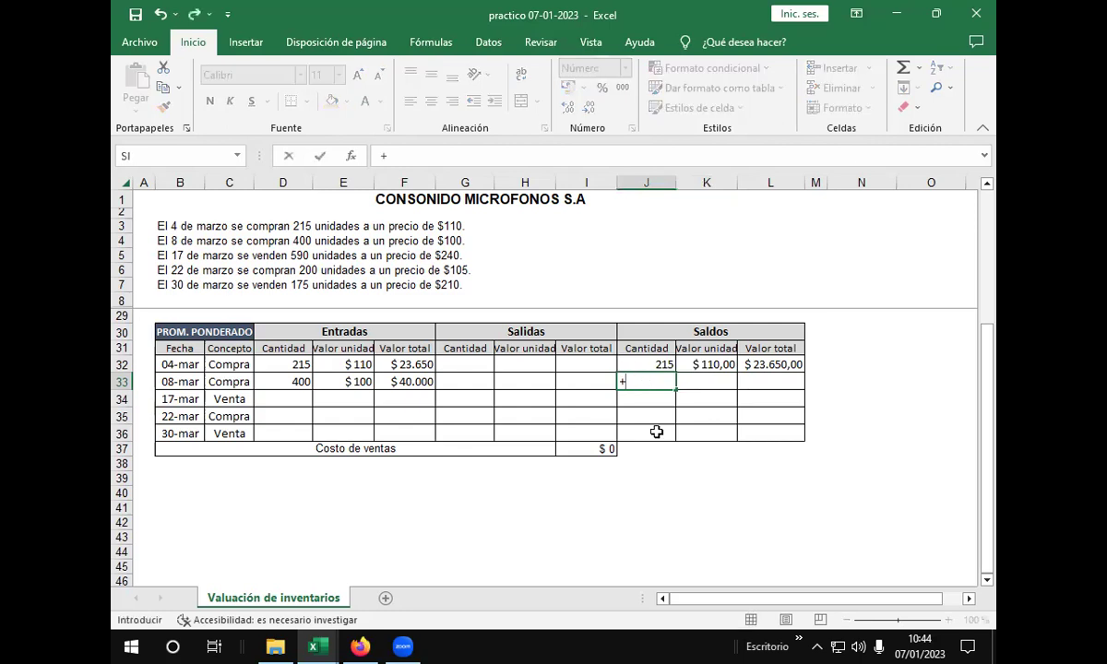
pyautogui.click(637, 364)
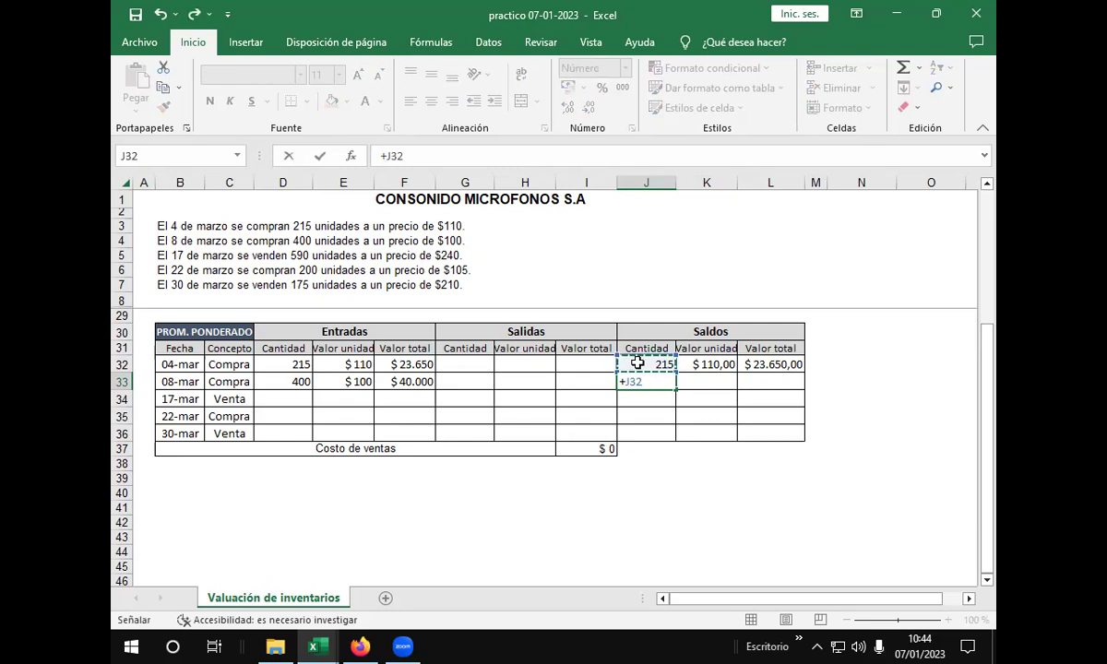
pyautogui.write('+')
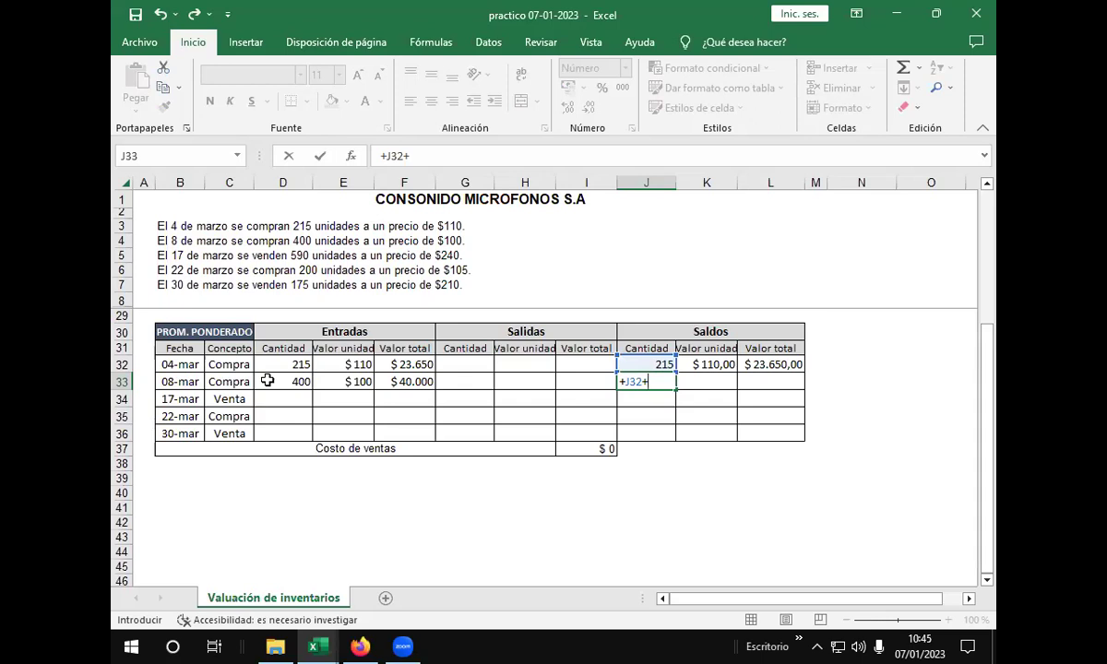
pyautogui.click(268, 381)
pyautogui.click(449, 156)
pyautogui.press('Return')
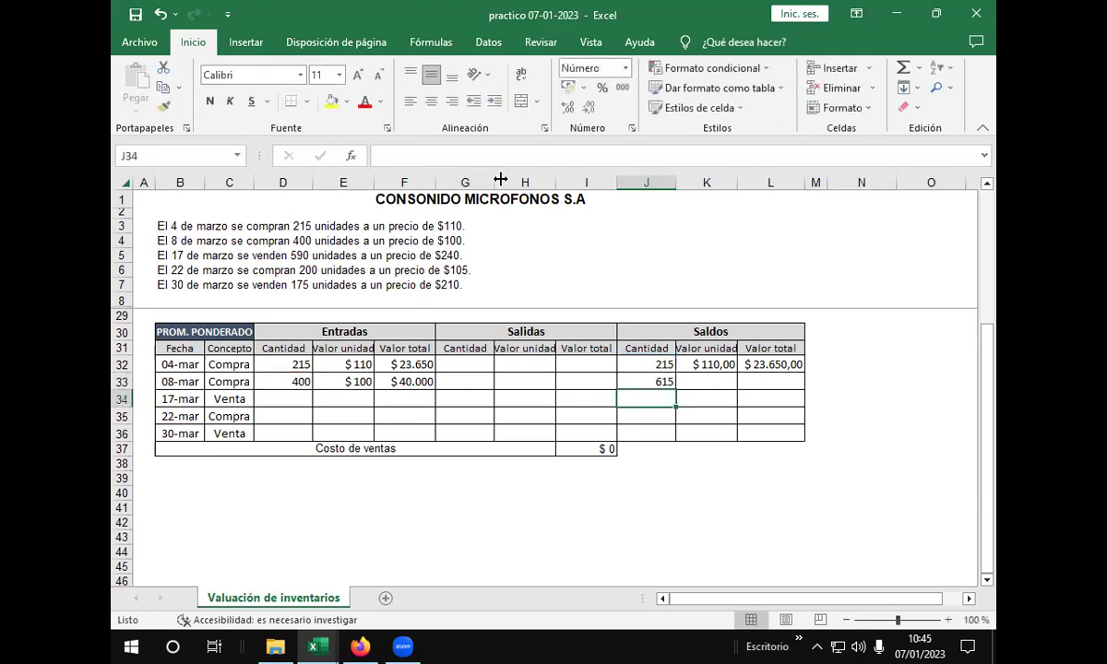
# Step: Calculate the 08-mar balance's total value in L33 with the formula +L32+F33
pyautogui.click(707, 380)
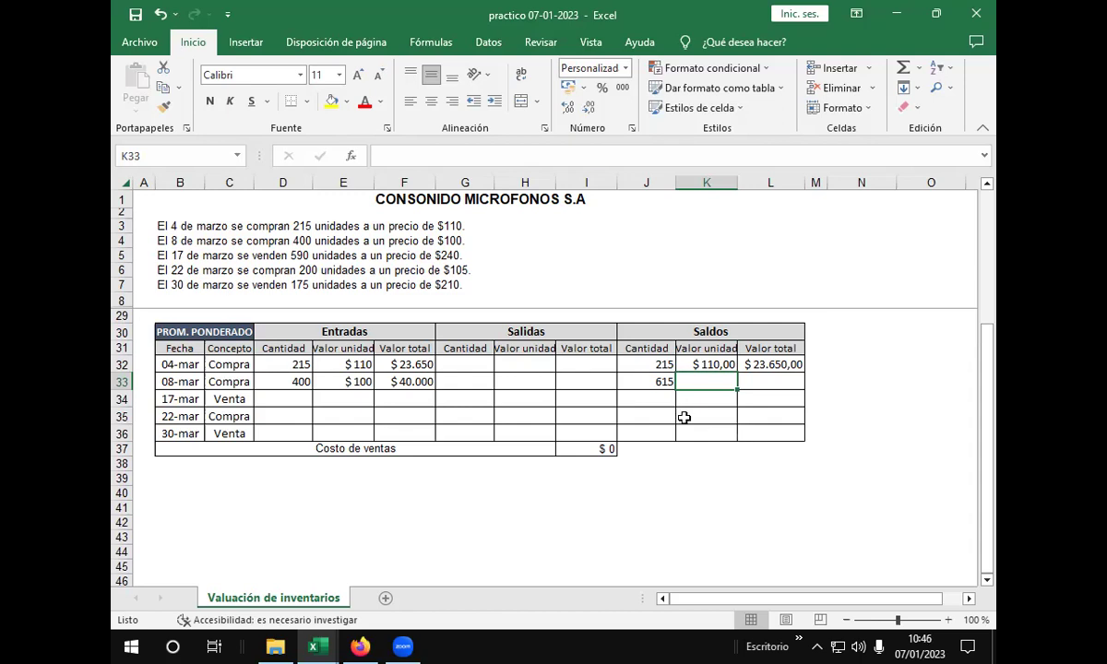
pyautogui.click(772, 380)
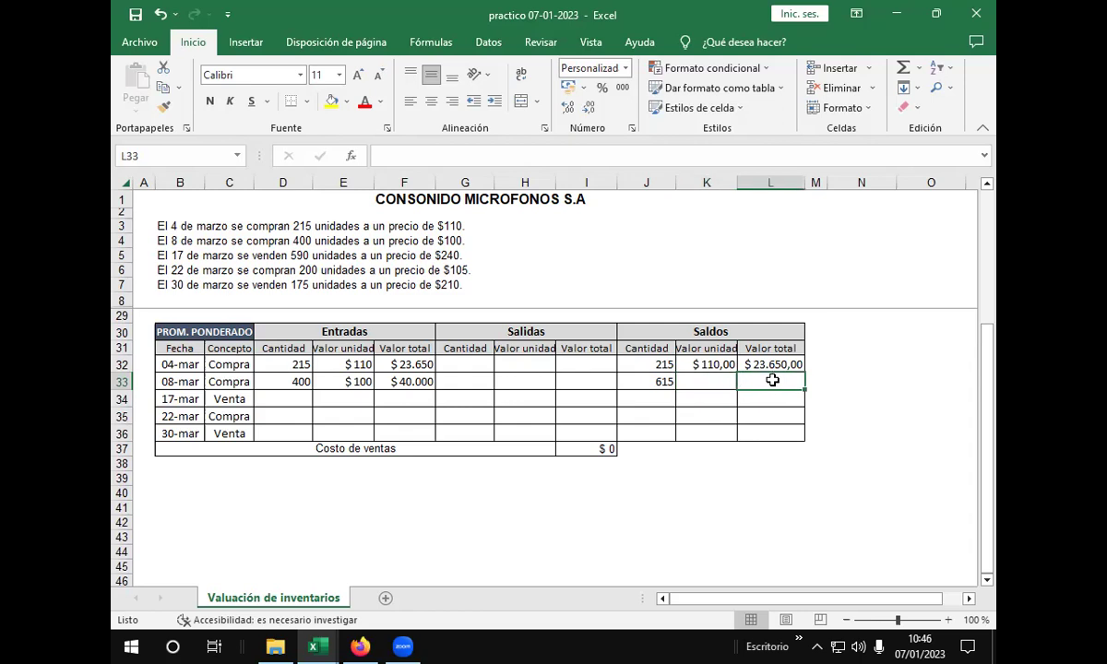
pyautogui.write('+')
pyautogui.click(773, 365)
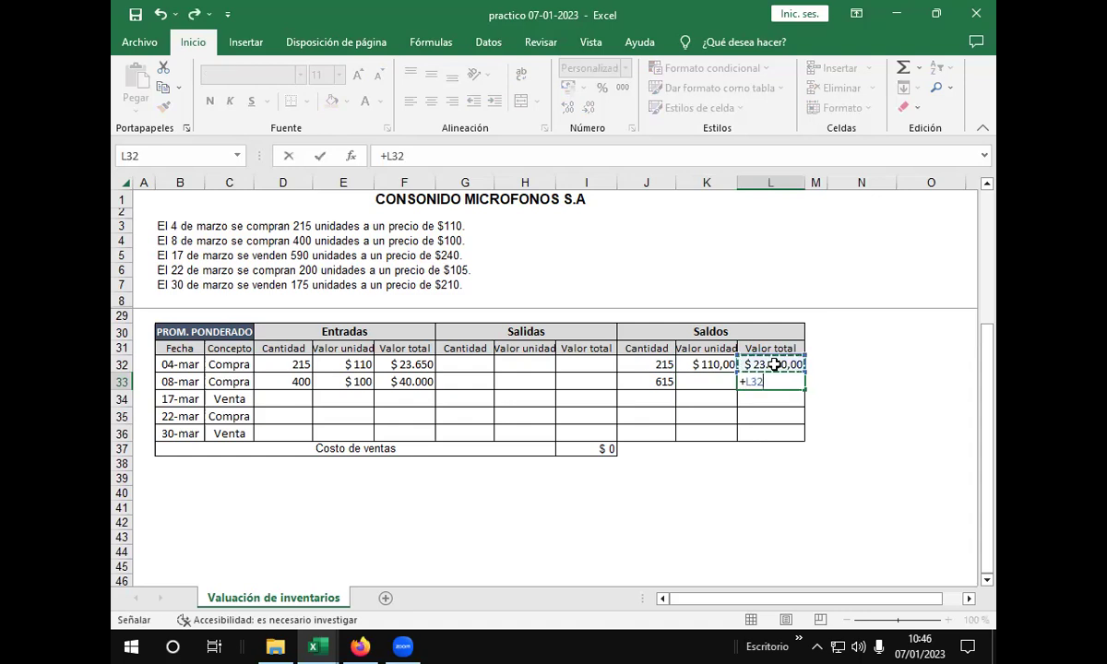
pyautogui.write('+')
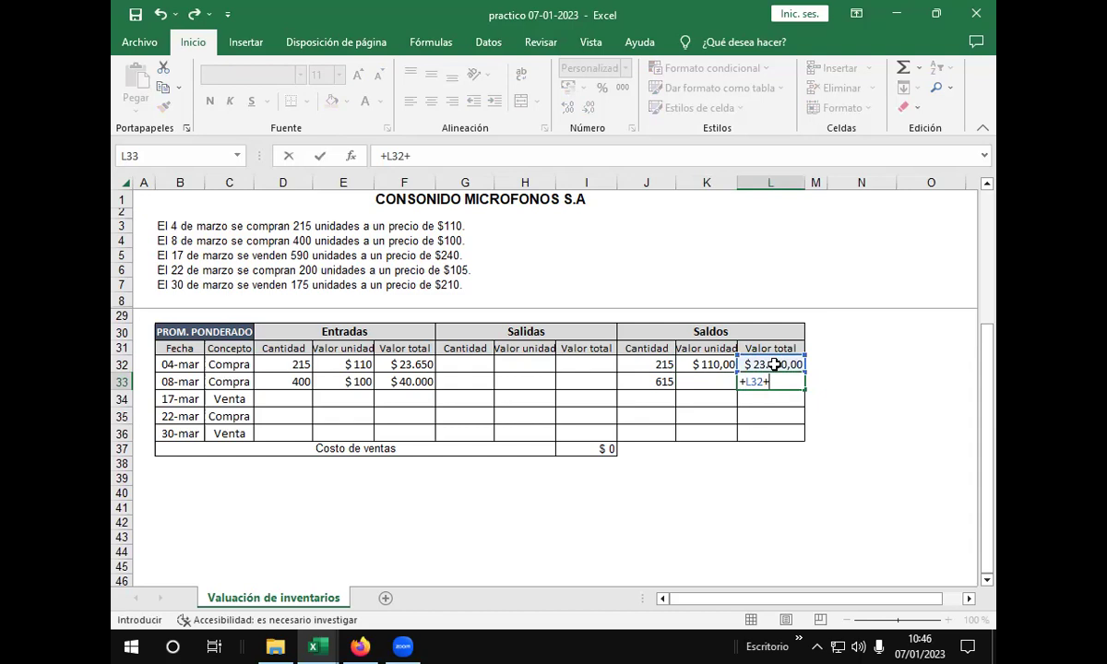
pyautogui.click(392, 380)
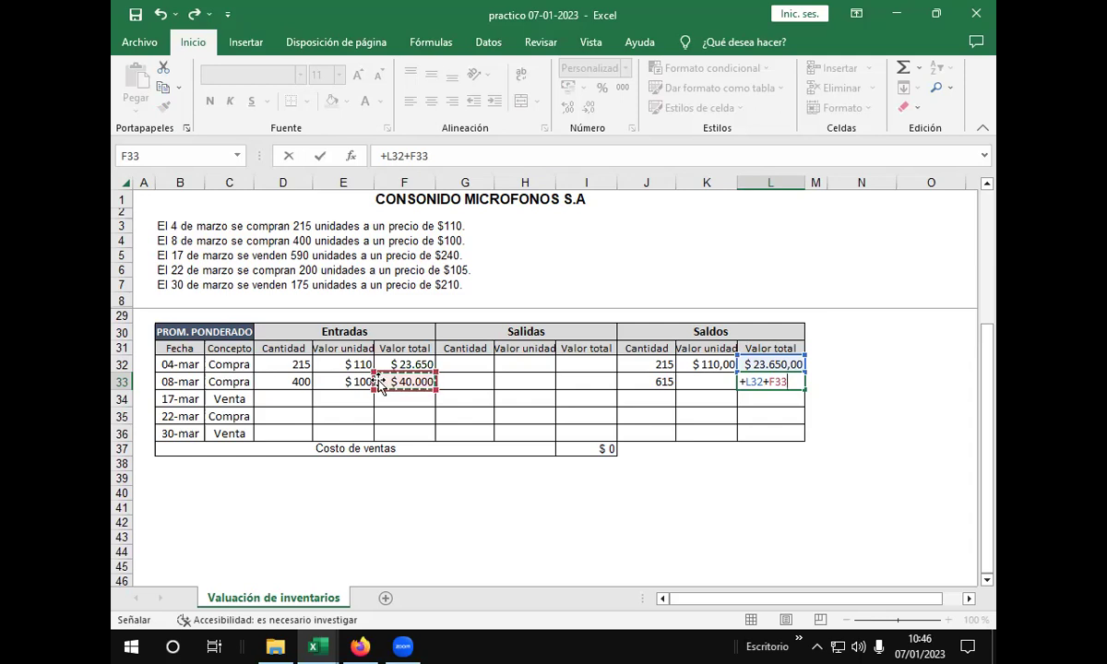
pyautogui.press('Return')
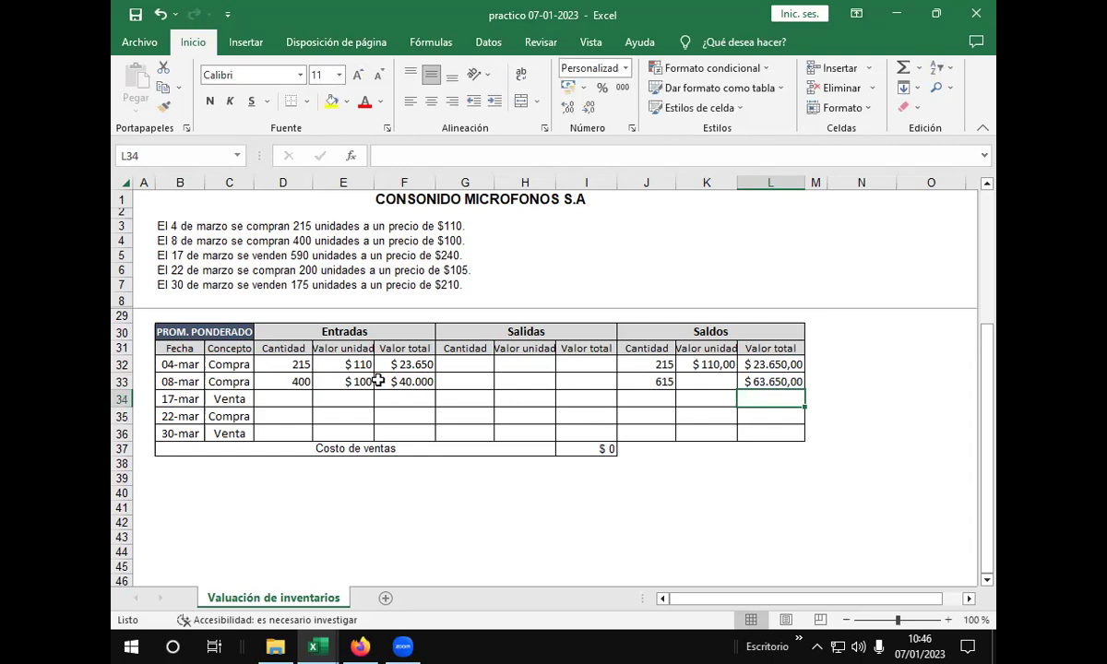
# Step: Calculate the 08-mar balance's weighted average unit value in K33 by dividing total value by quantity with +L33/J33
pyautogui.click(477, 394)
pyautogui.click(466, 382)
pyautogui.click(522, 383)
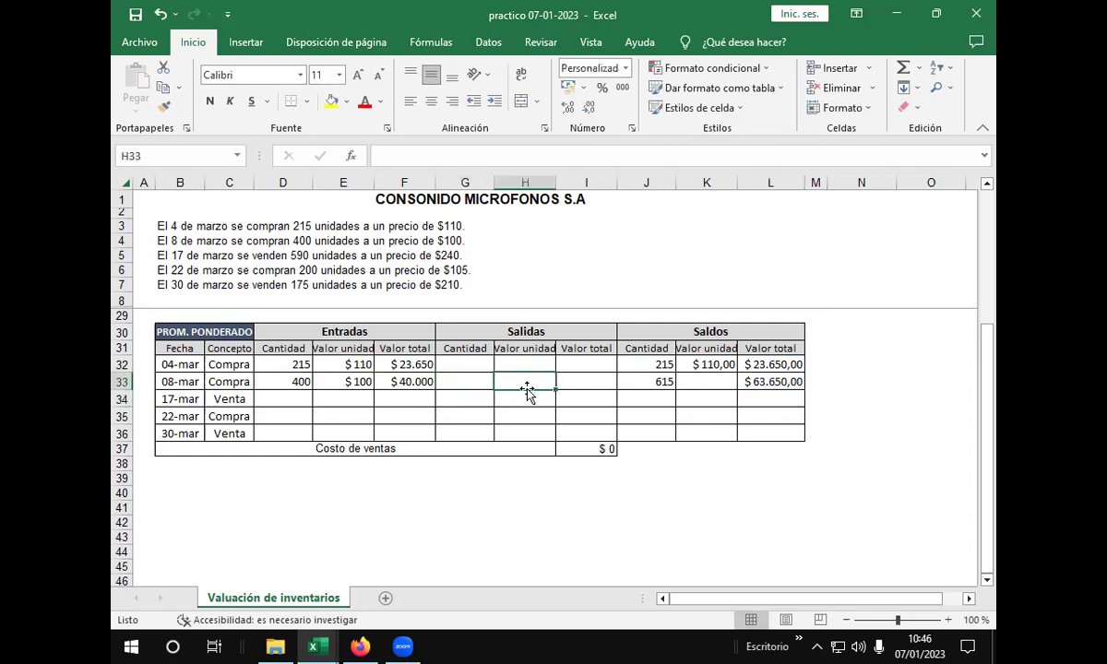
pyautogui.click(583, 387)
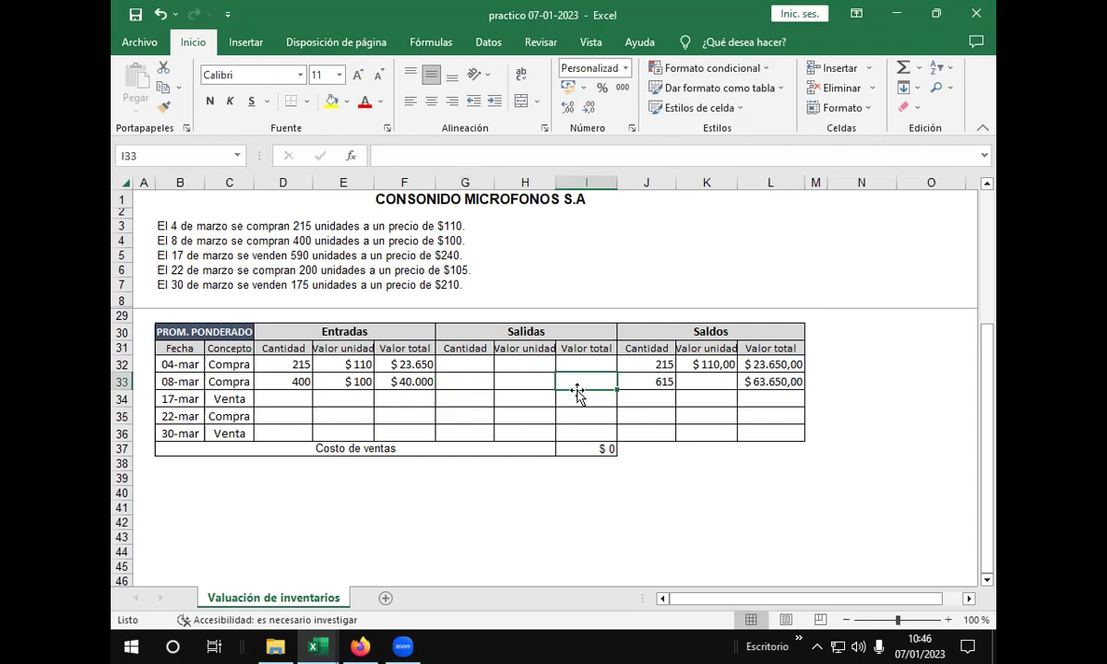
pyautogui.click(698, 380)
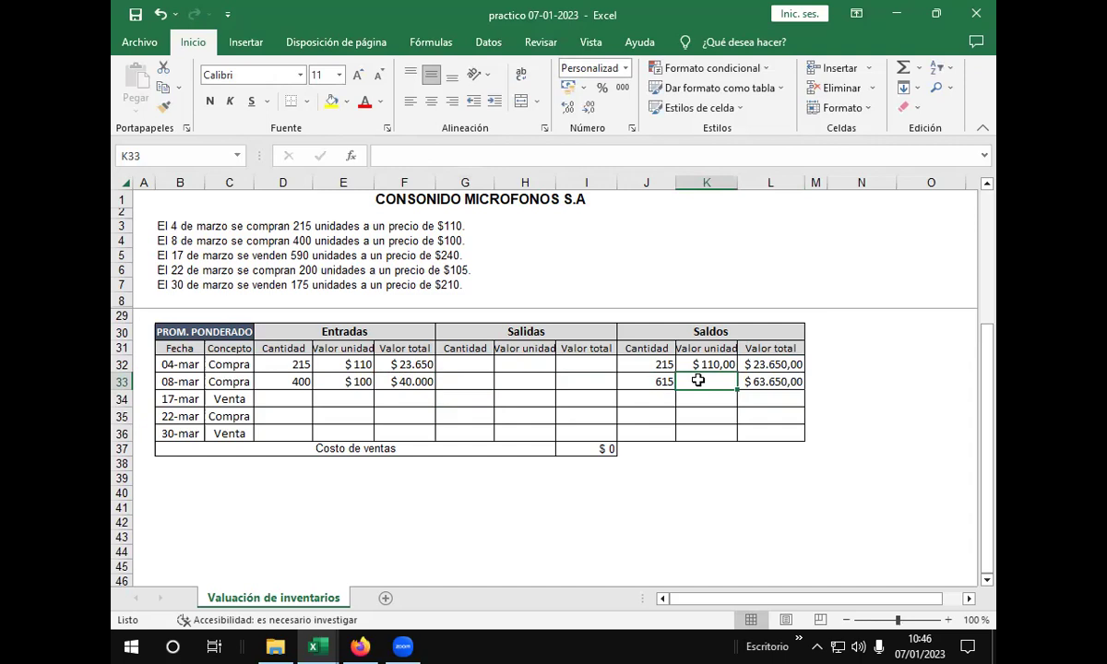
pyautogui.write('+')
pyautogui.click(749, 383)
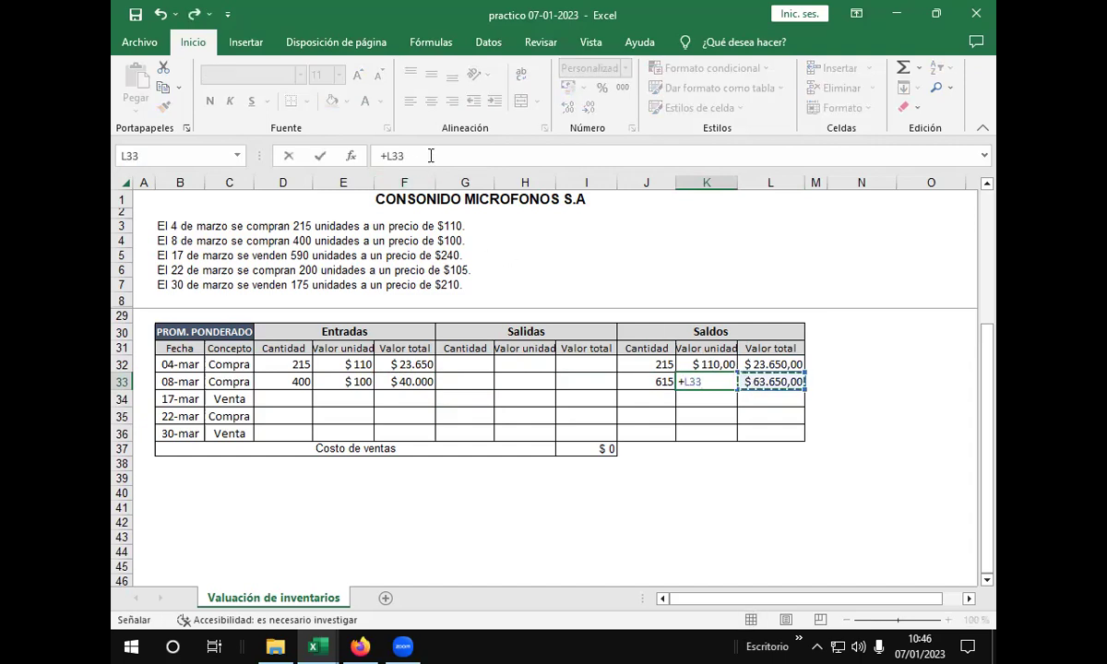
pyautogui.write('/')
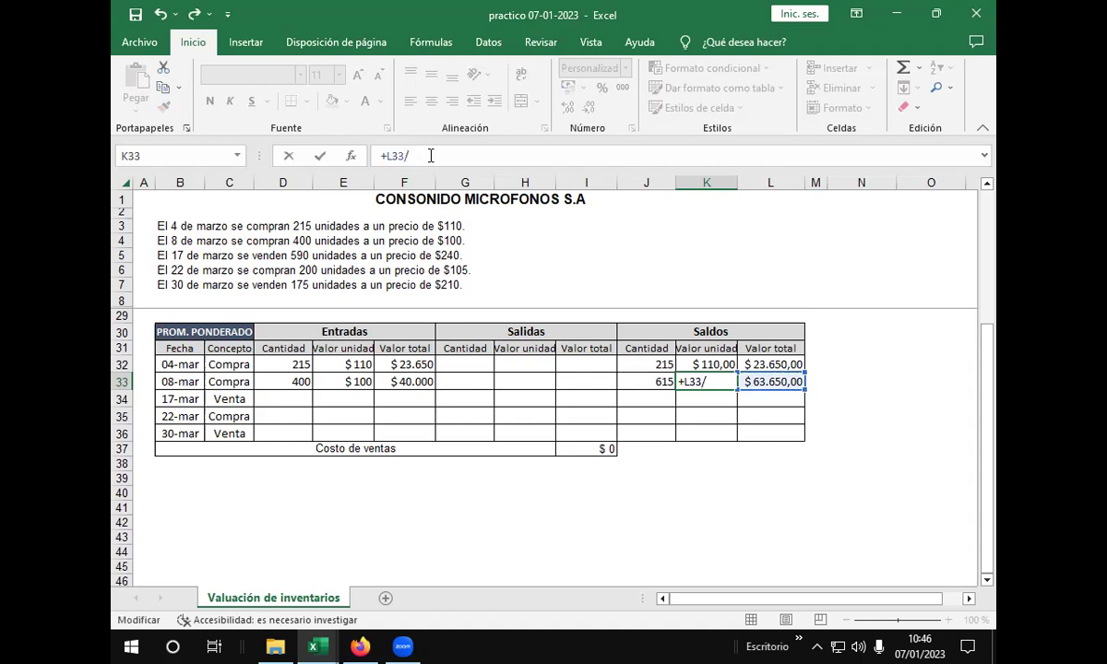
pyautogui.click(643, 380)
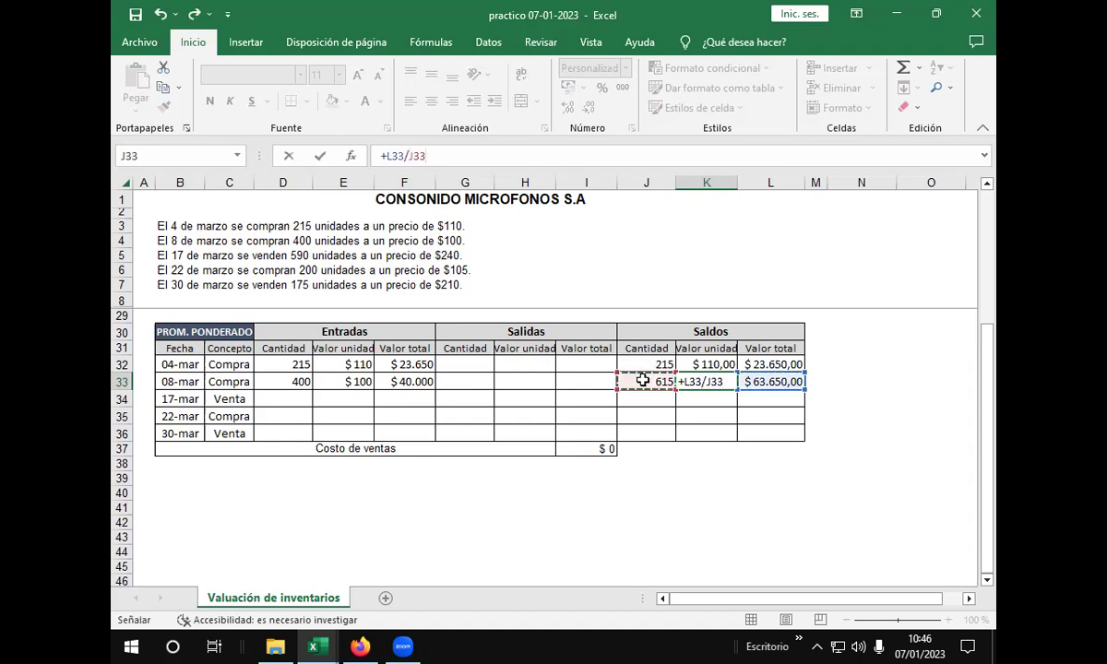
pyautogui.press('Return')
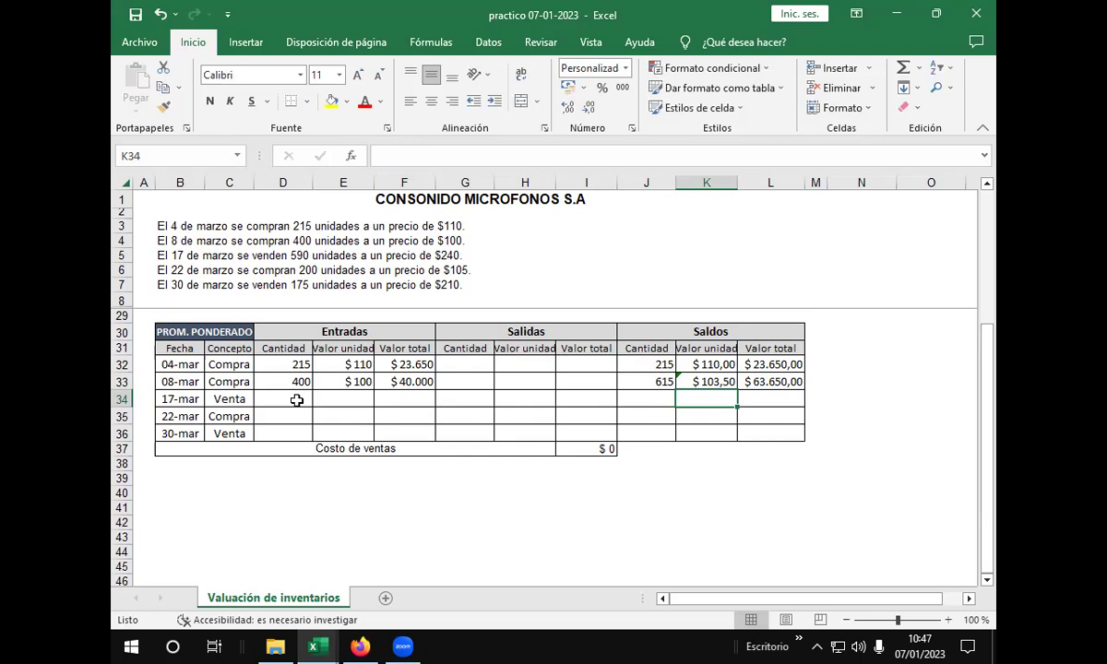
# Step: Erase the average unit value formula in K33 and rebuild it as +L33/J33
pyautogui.click(452, 393)
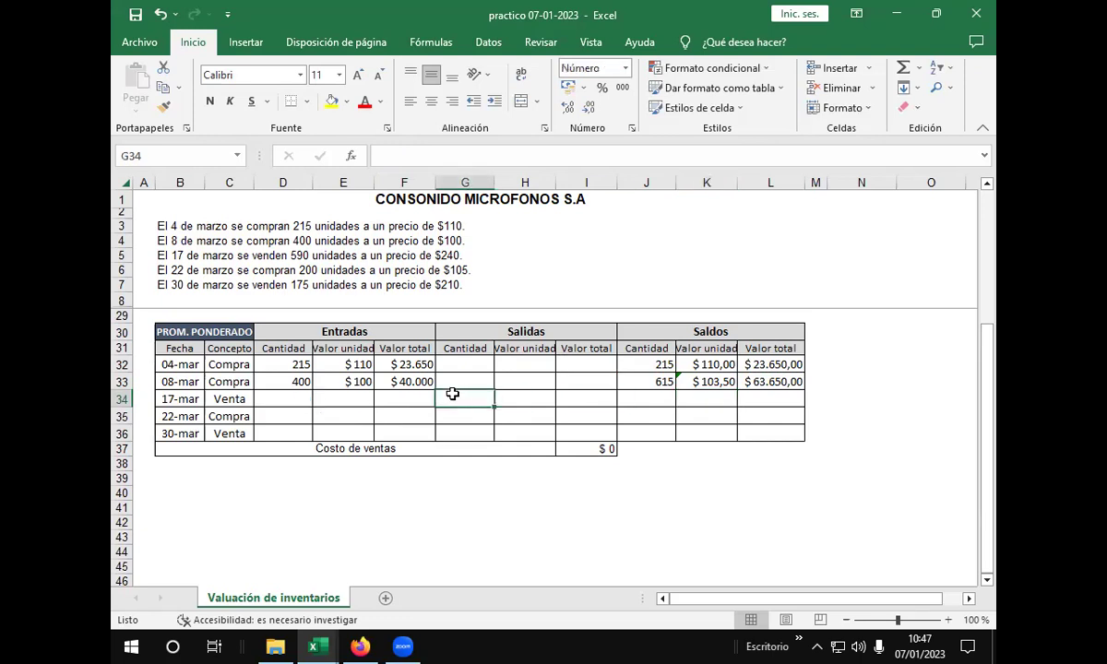
pyautogui.click(701, 381)
pyautogui.click(437, 153)
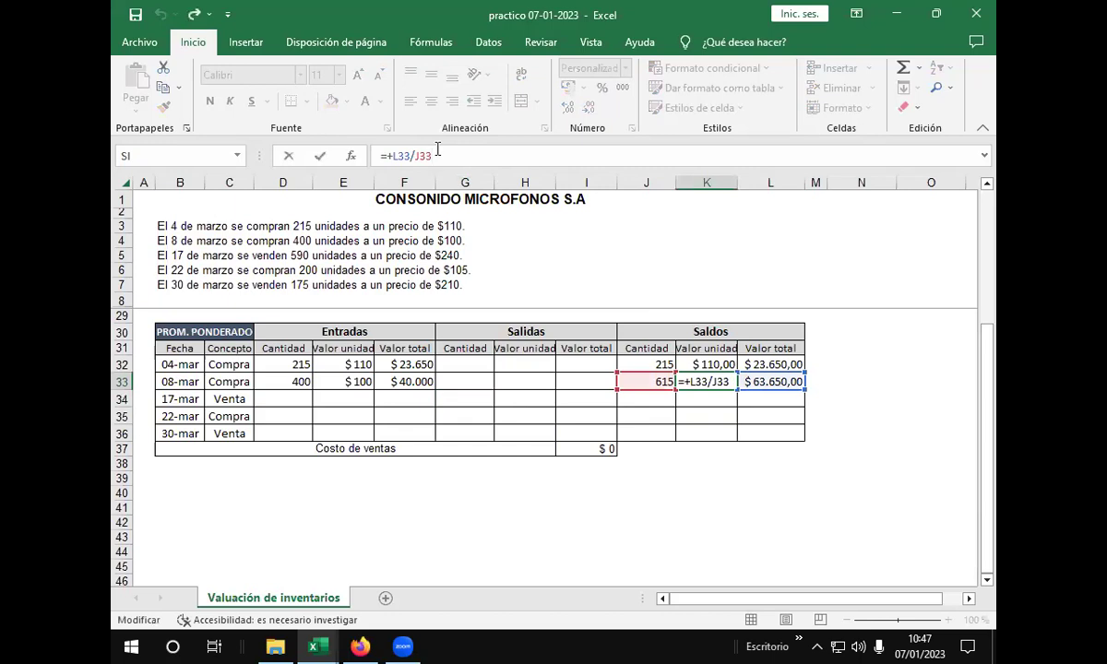
pyautogui.press('BackSpace')
pyautogui.press('BackSpace')
pyautogui.press('BackSpace')
pyautogui.press('BackSpace')
pyautogui.press('BackSpace')
pyautogui.press('BackSpace')
pyautogui.press('BackSpace')
pyautogui.press('BackSpace')
pyautogui.press('BackSpace')
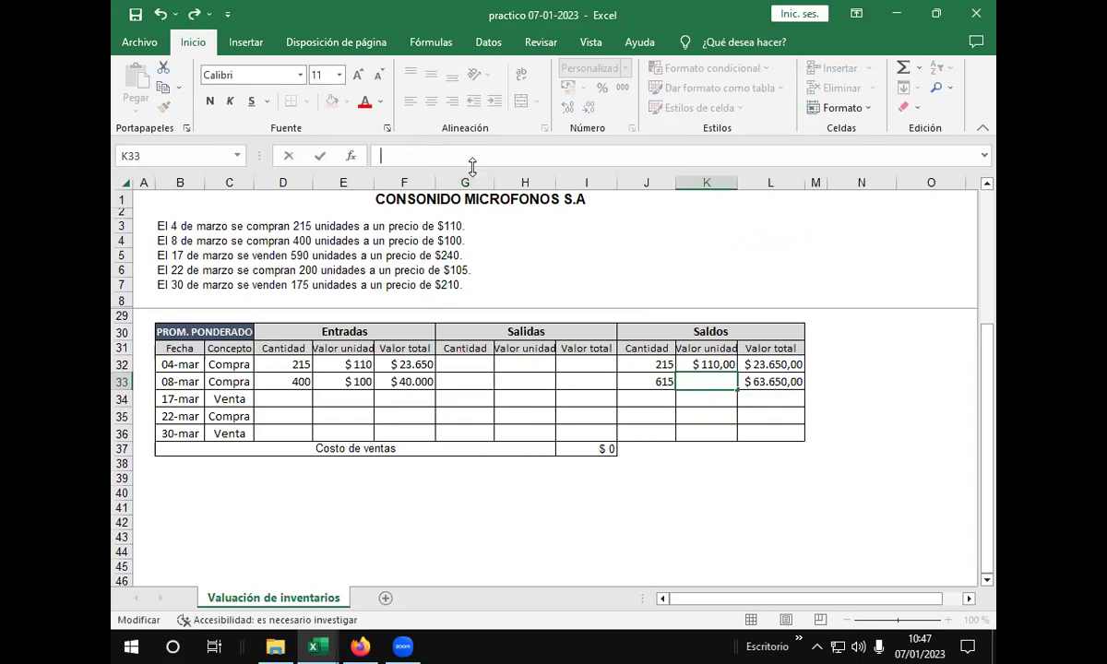
pyautogui.write('+')
pyautogui.click(754, 380)
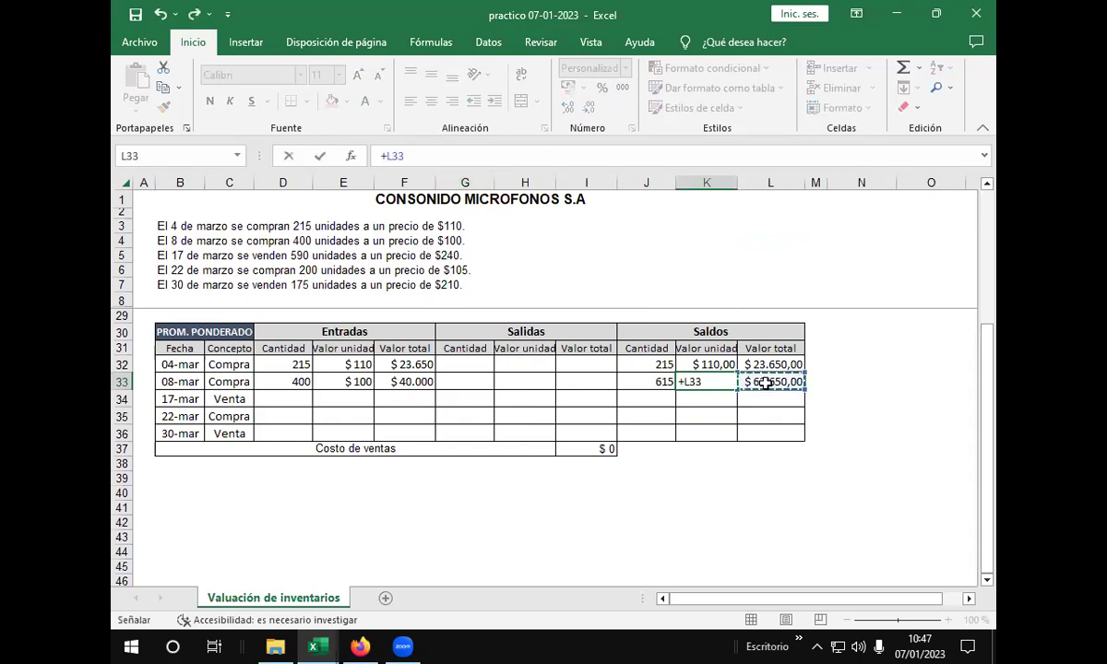
pyautogui.write('/')
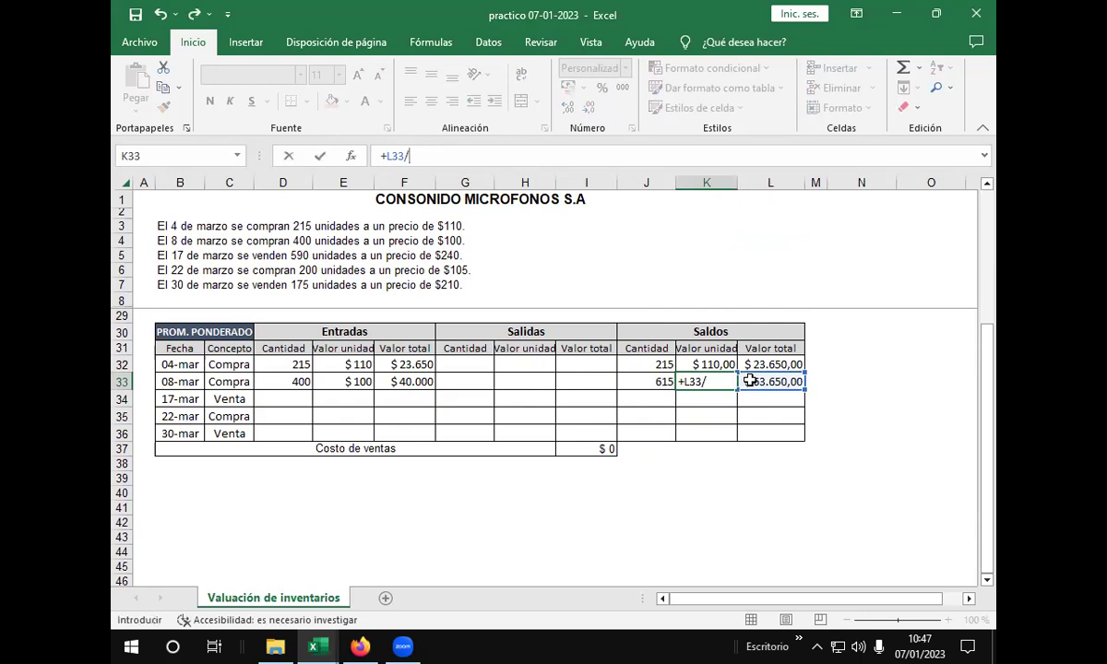
pyautogui.click(644, 378)
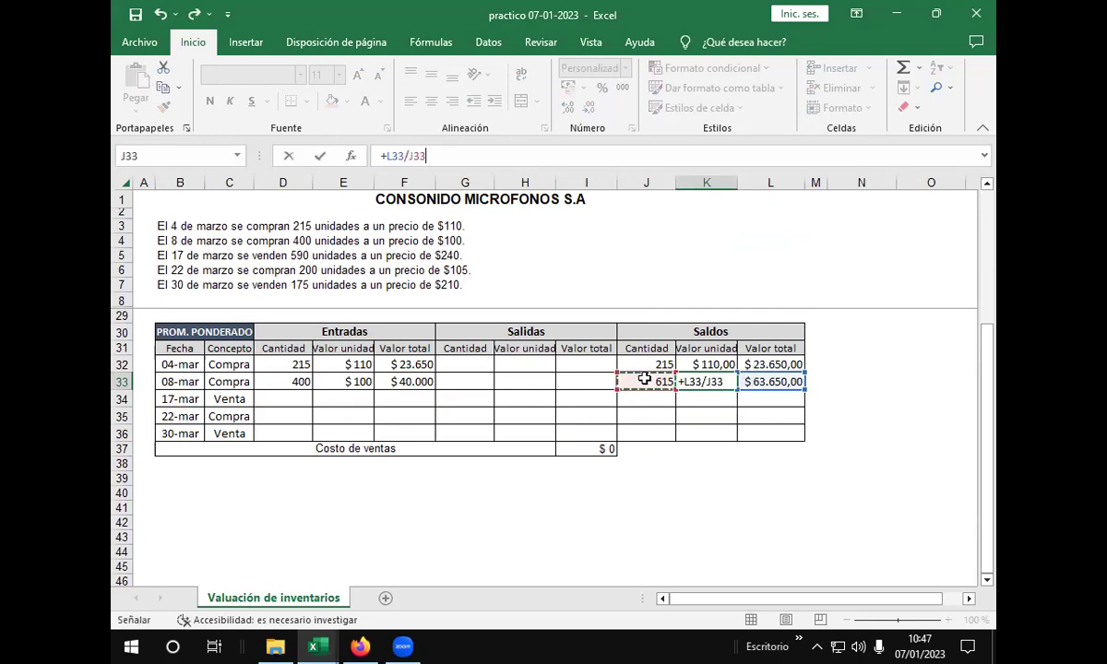
# Step: Discard the formula in K33 and clear the 08-mar balance cells J33:L33
pyautogui.click(455, 154)
pyautogui.press('BackSpace')
pyautogui.press('BackSpace')
pyautogui.press('BackSpace')
pyautogui.press('BackSpace')
pyautogui.press('BackSpace')
pyautogui.press('BackSpace')
pyautogui.press('BackSpace')
pyautogui.press('BackSpace')
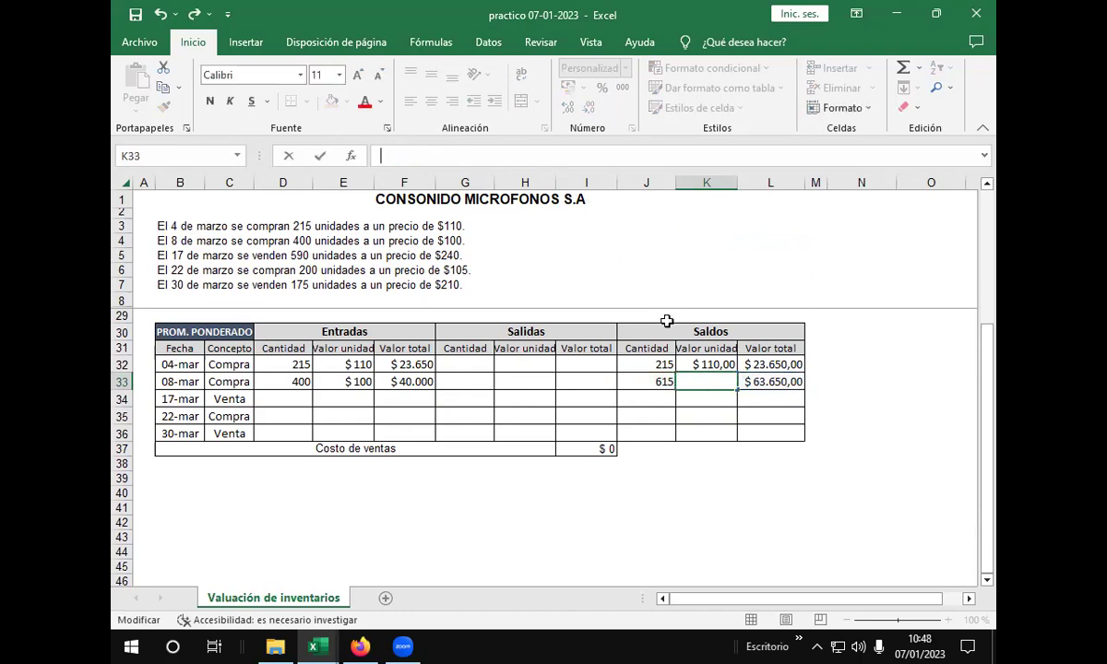
pyautogui.moveTo(772, 386); pyautogui.dragTo(653, 383)
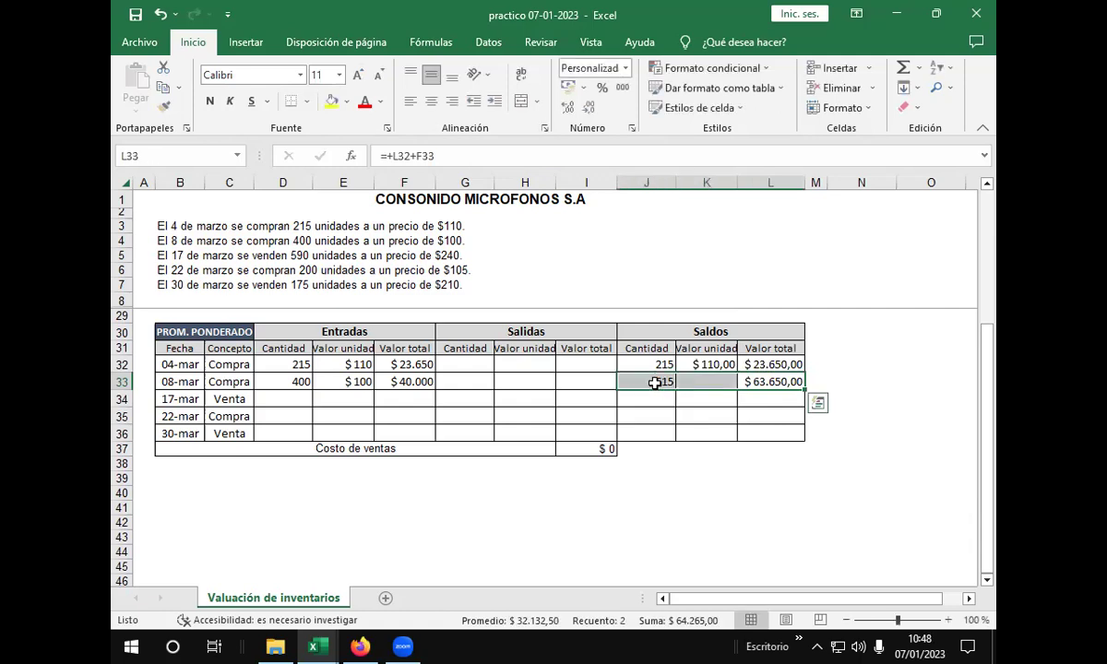
pyautogui.press('Delete')
pyautogui.press('Return')
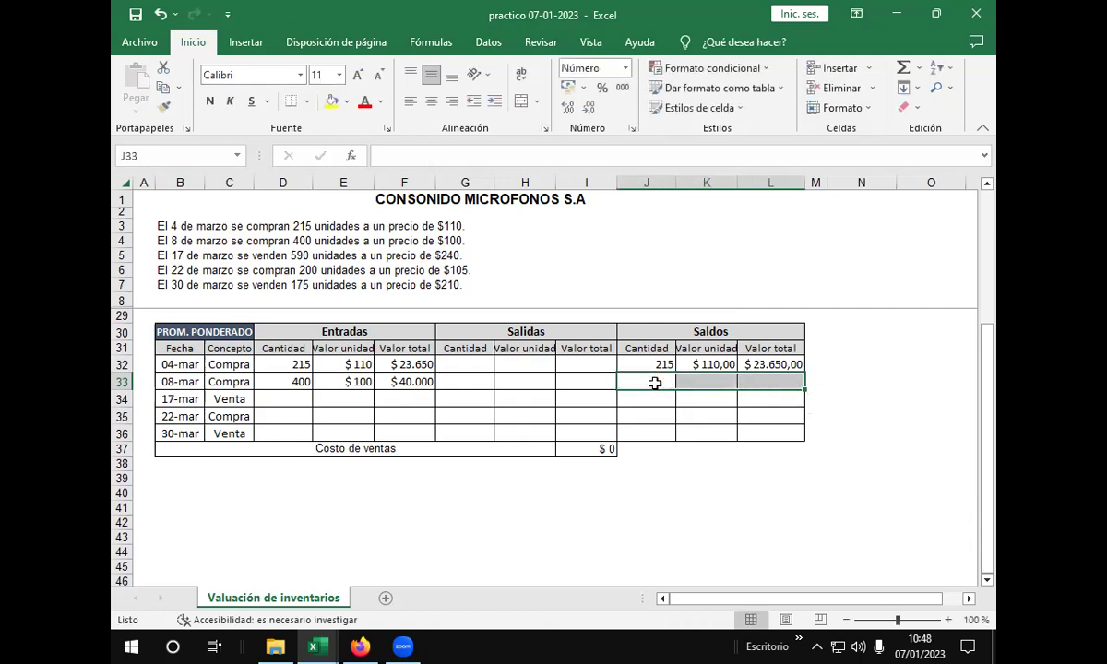
pyautogui.click(921, 440)
pyautogui.click(647, 389)
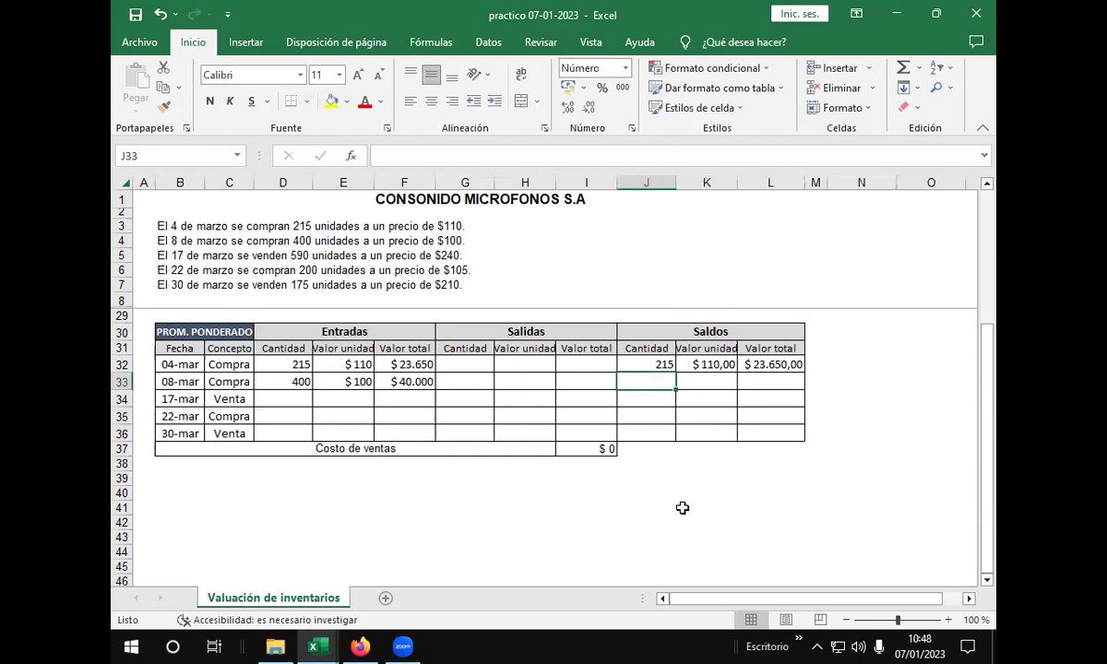
# Step: Calculate the 08-mar balance quantity in J33 again with +J32+D33 and check the formula's cell references
pyautogui.click(466, 386)
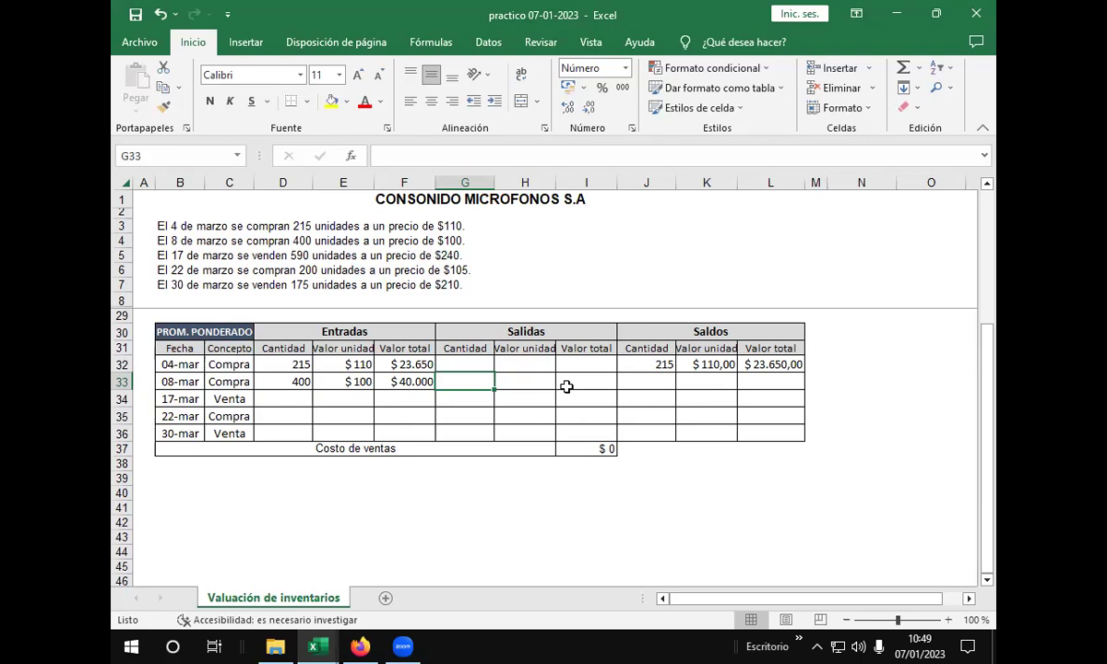
pyautogui.click(660, 383)
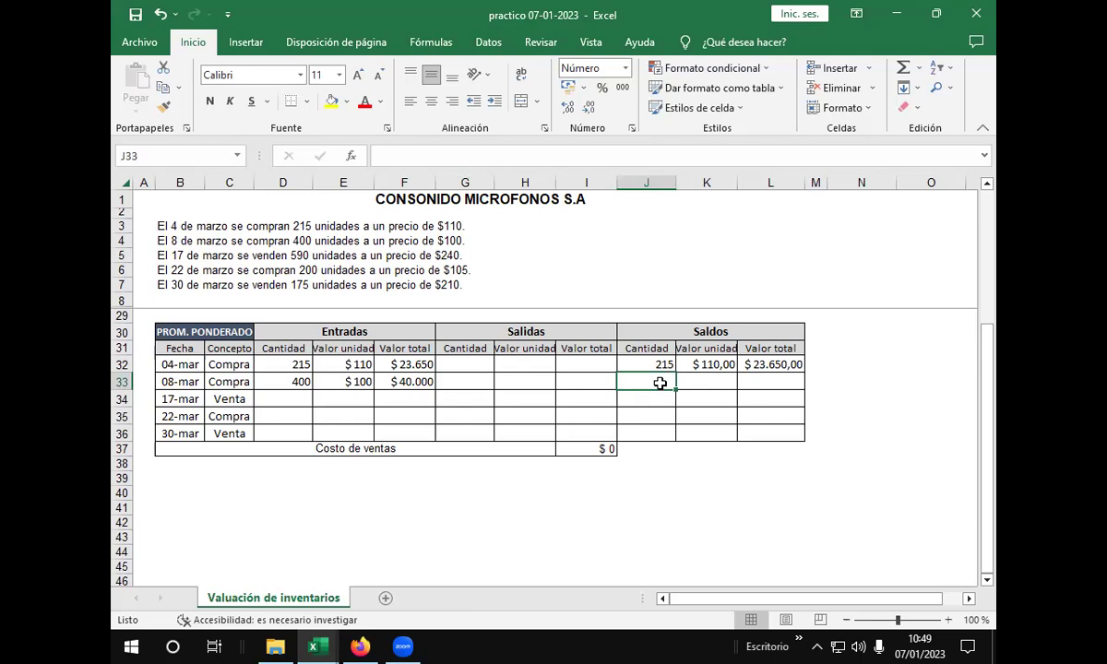
pyautogui.write('+')
pyautogui.click(637, 363)
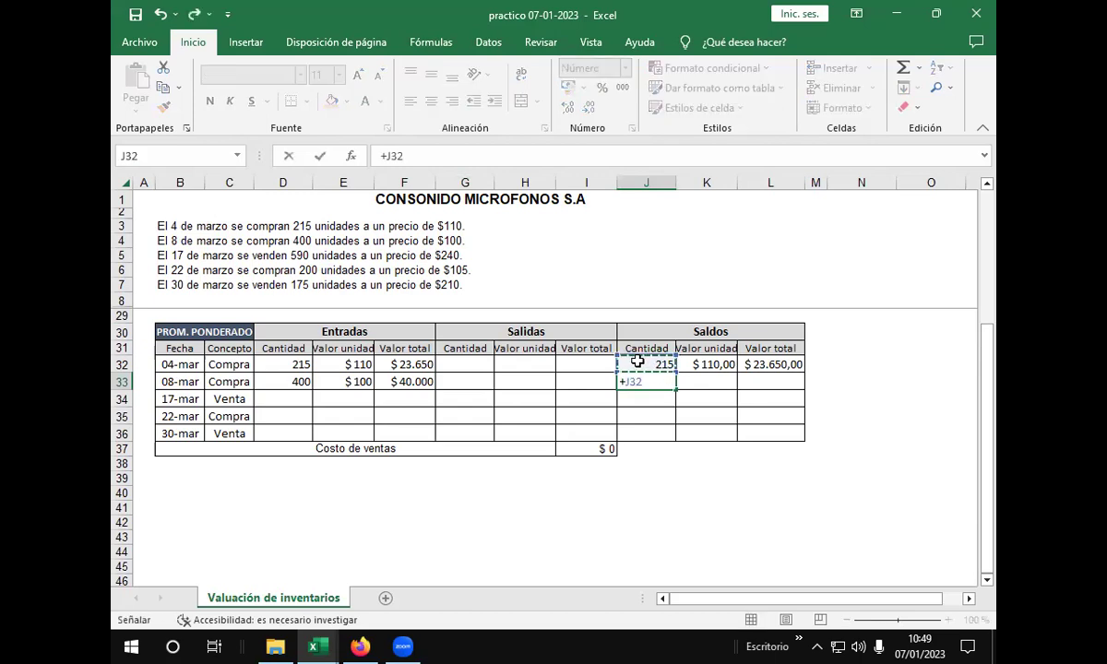
pyautogui.write('+')
pyautogui.click(281, 383)
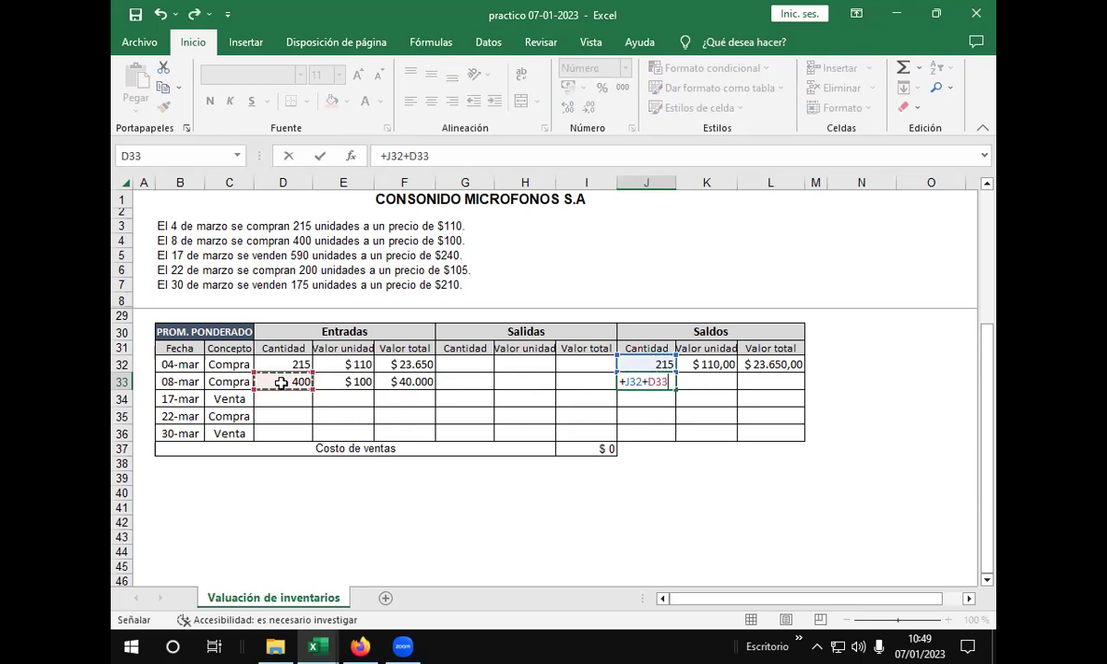
pyautogui.press('Return')
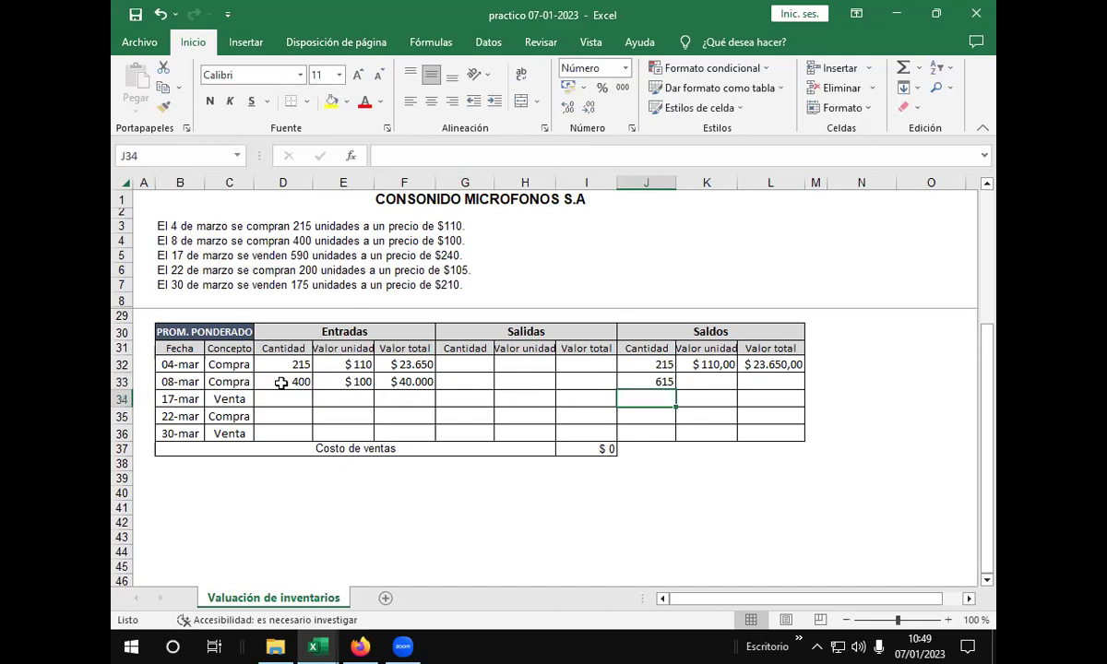
pyautogui.click(631, 376)
pyautogui.click(464, 159)
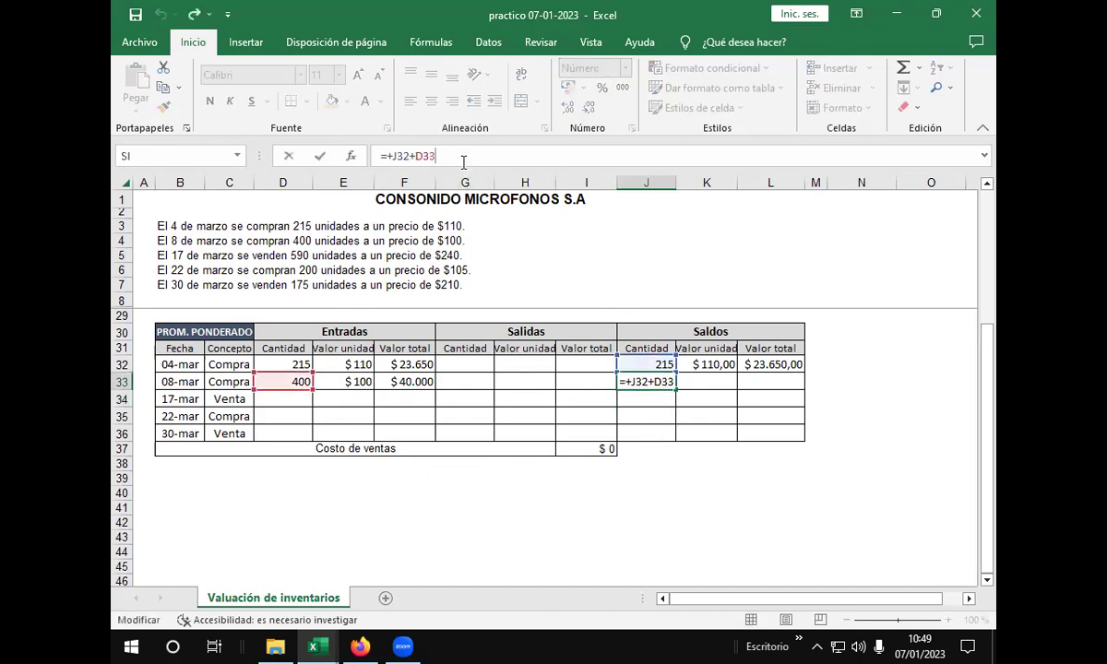
pyautogui.press('Return')
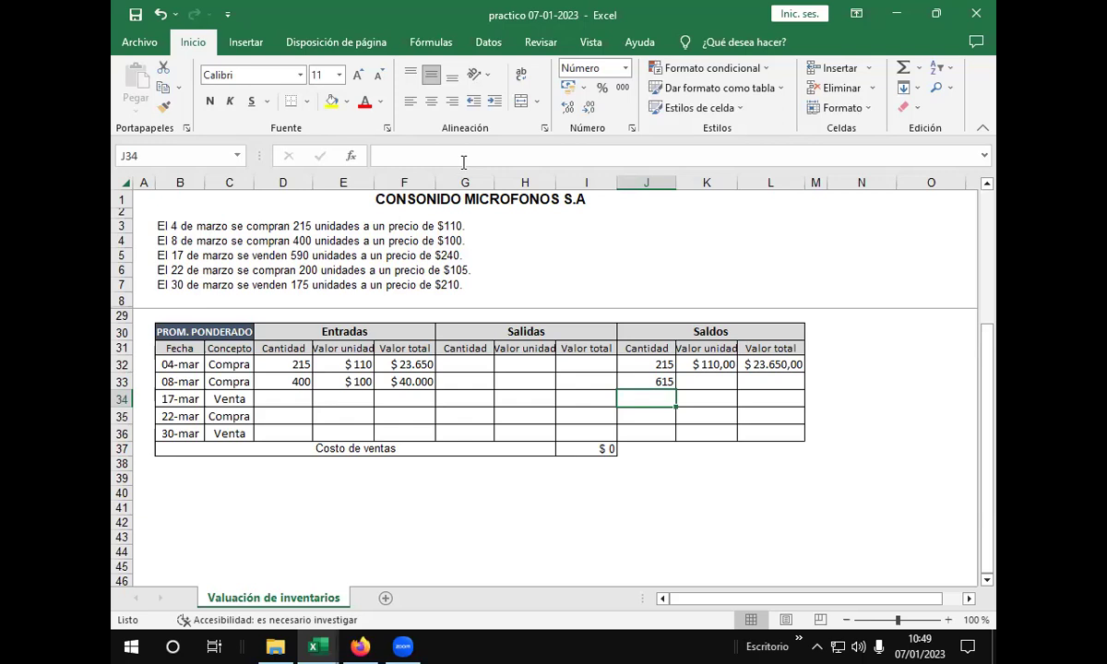
# Step: Calculate the 08-mar balance's total value in L33 by adding the previous balance and the purchase with +L32+F33
pyautogui.click(712, 378)
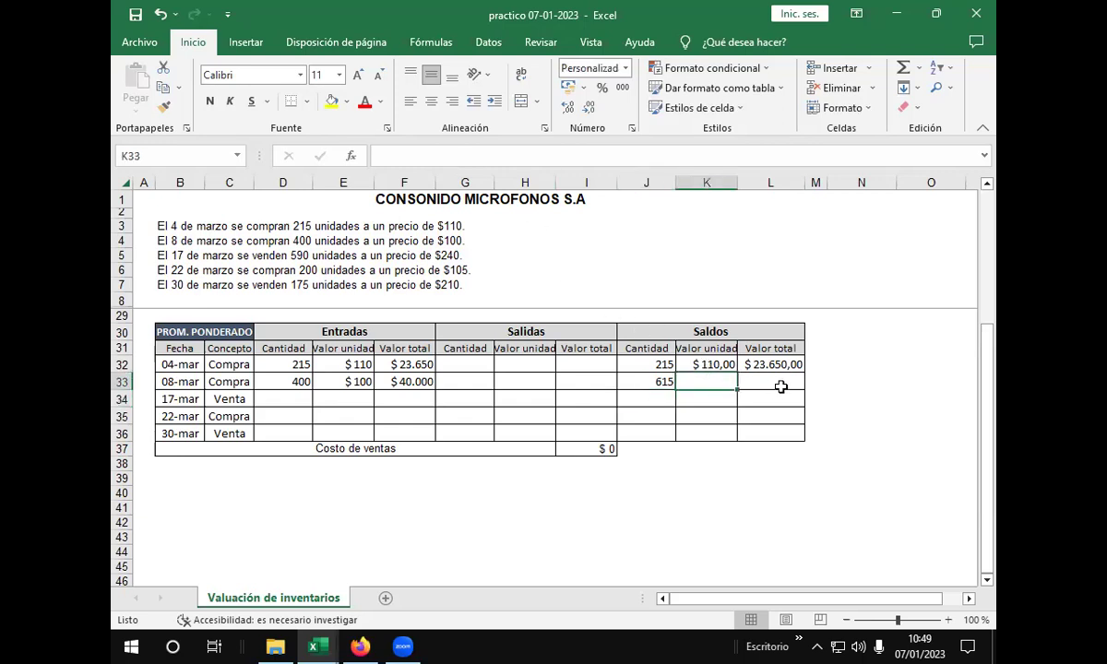
pyautogui.click(780, 384)
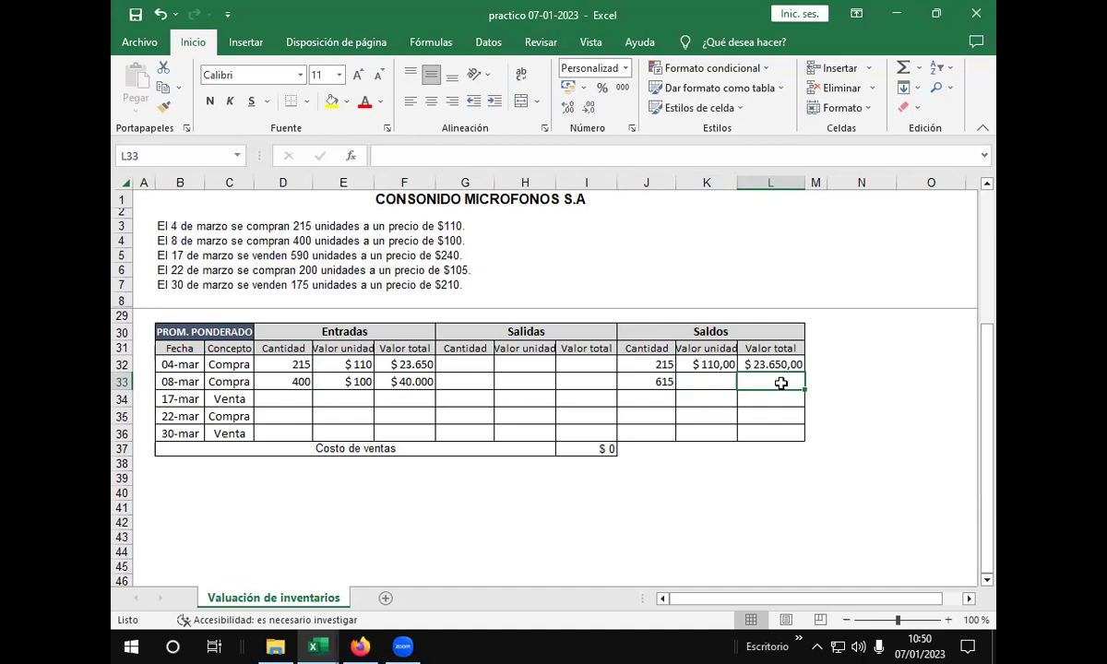
pyautogui.write('+')
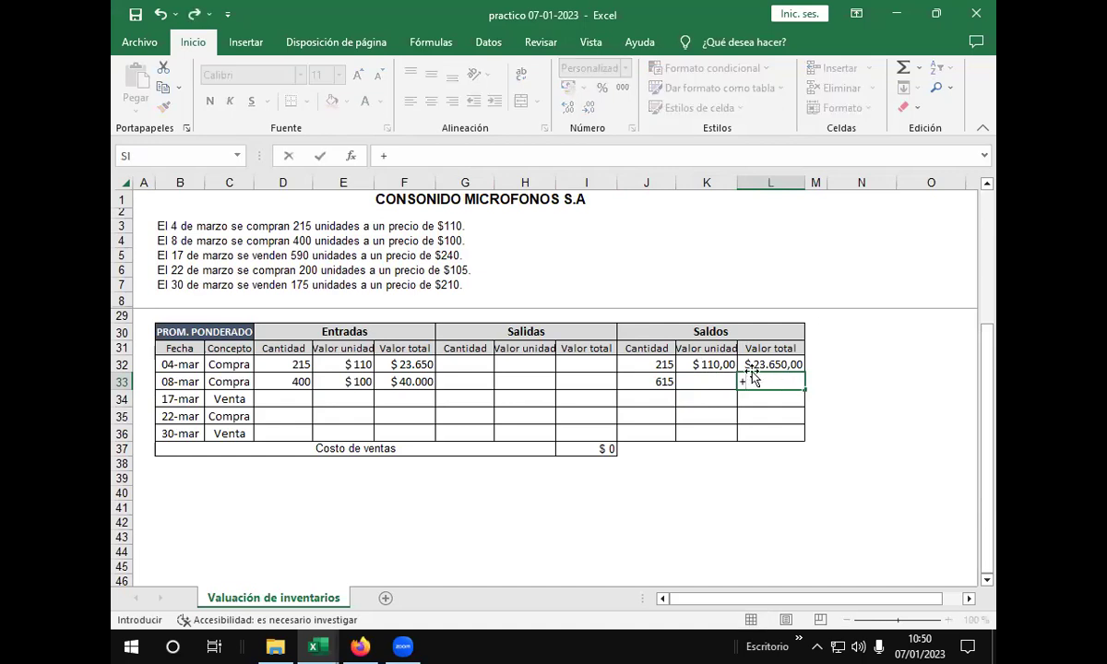
pyautogui.click(795, 363)
pyautogui.click(415, 157)
pyautogui.write('+')
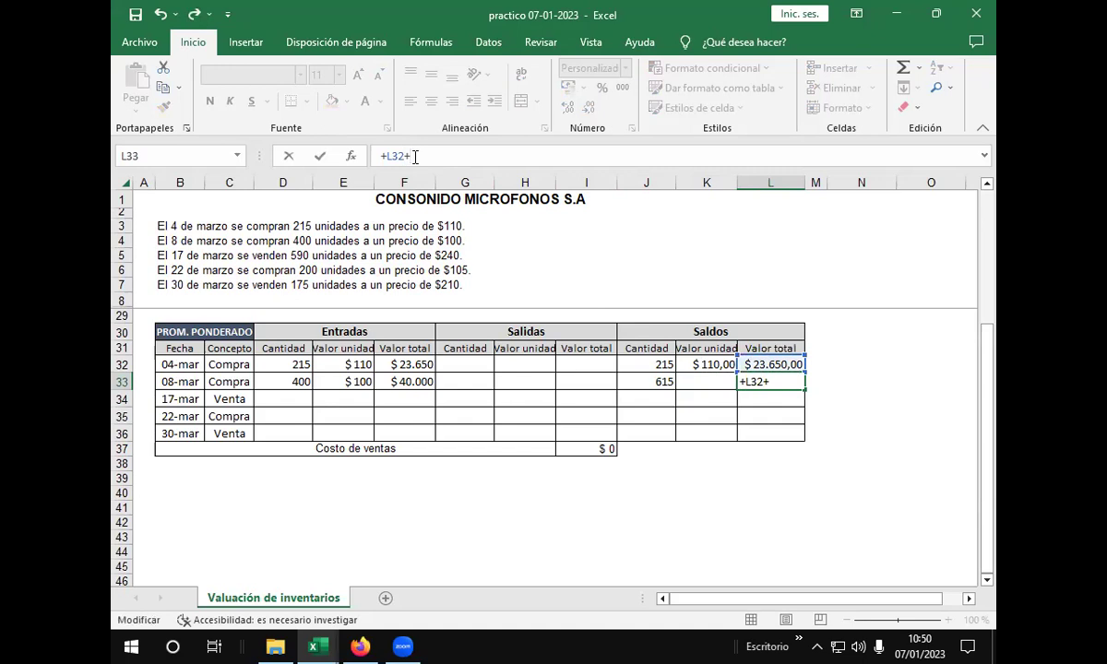
pyautogui.click(393, 381)
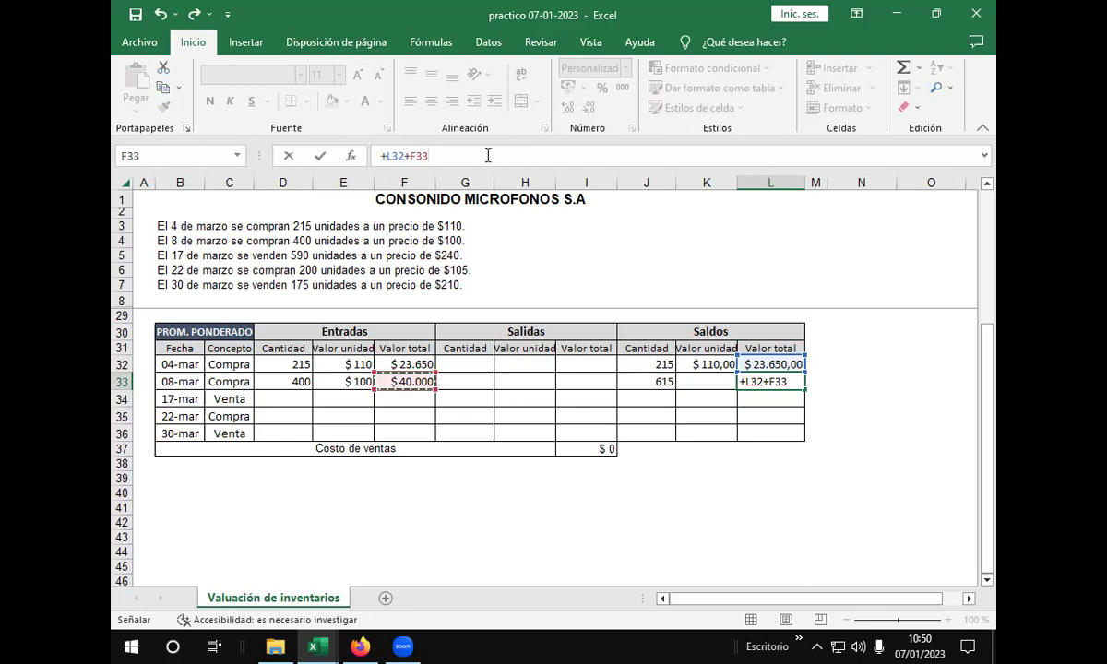
pyautogui.press('Return')
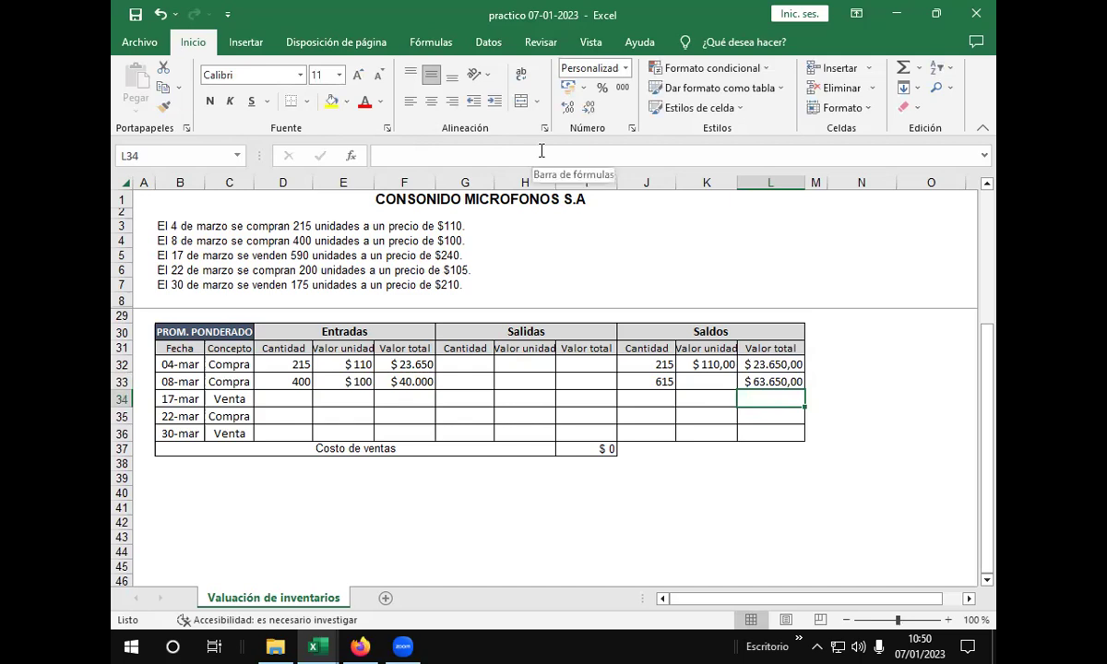
# Step: Calculate the 08-mar balance's weighted average unit value in K33 with +L33/J33 and check the formula's cell references
pyautogui.click(709, 380)
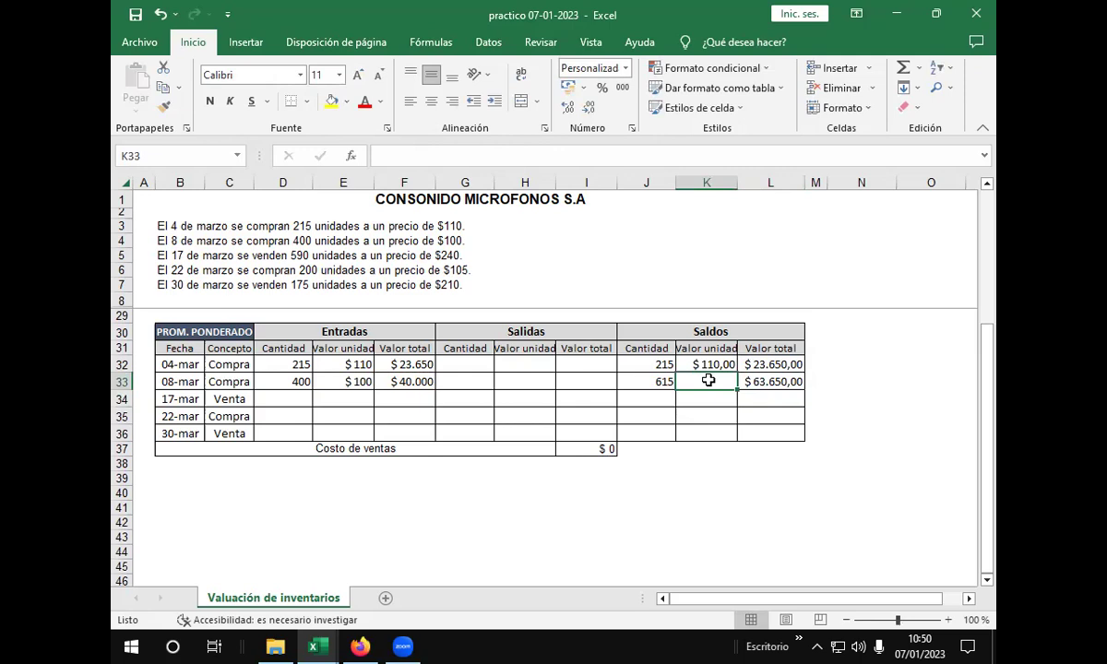
pyautogui.write('+')
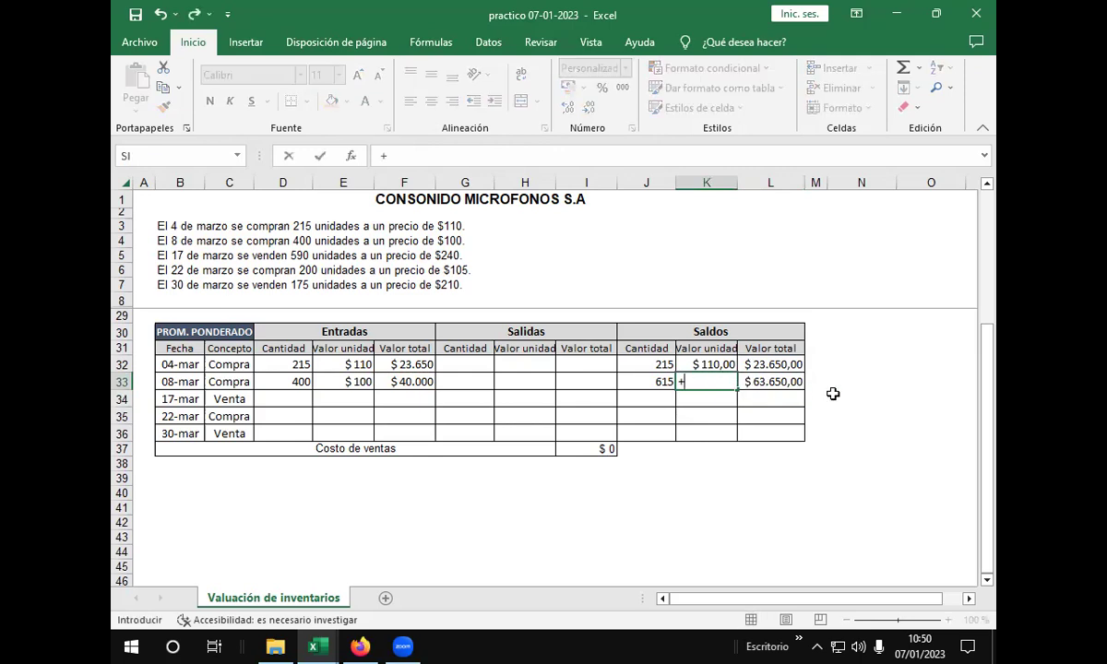
pyautogui.click(795, 382)
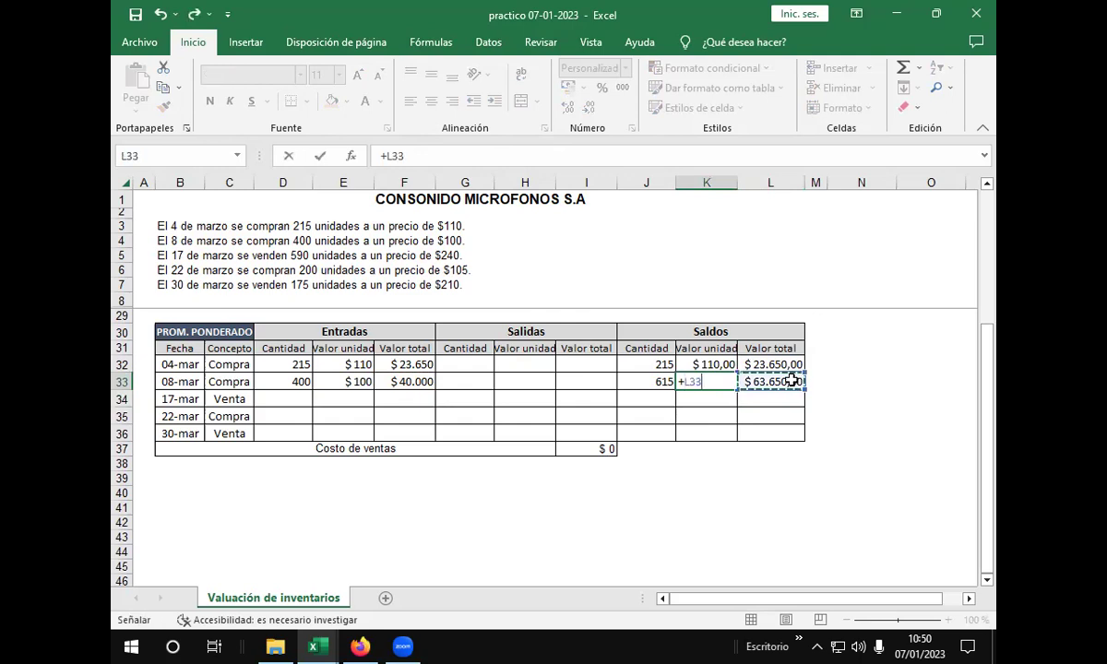
pyautogui.click(433, 155)
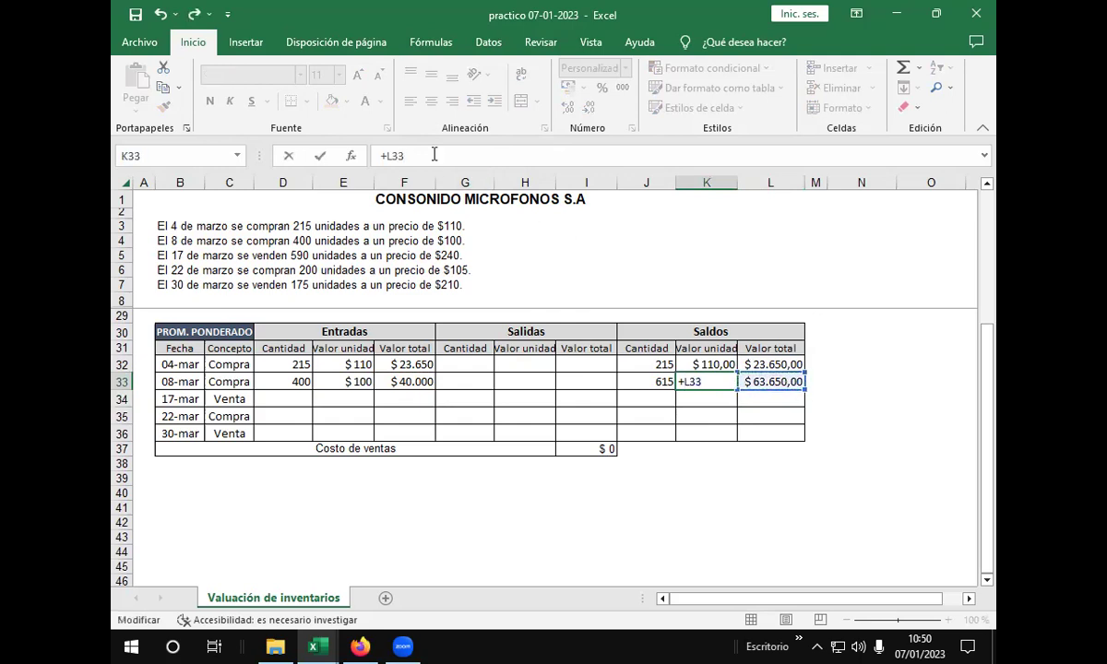
pyautogui.write('/')
pyautogui.click(639, 382)
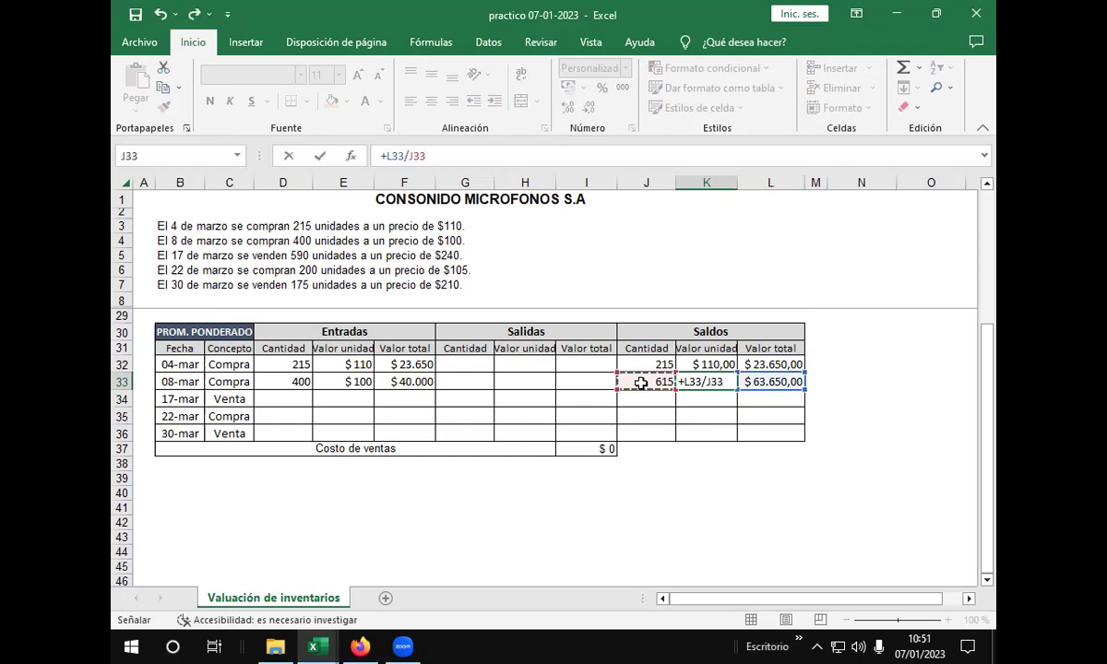
pyautogui.press('Return')
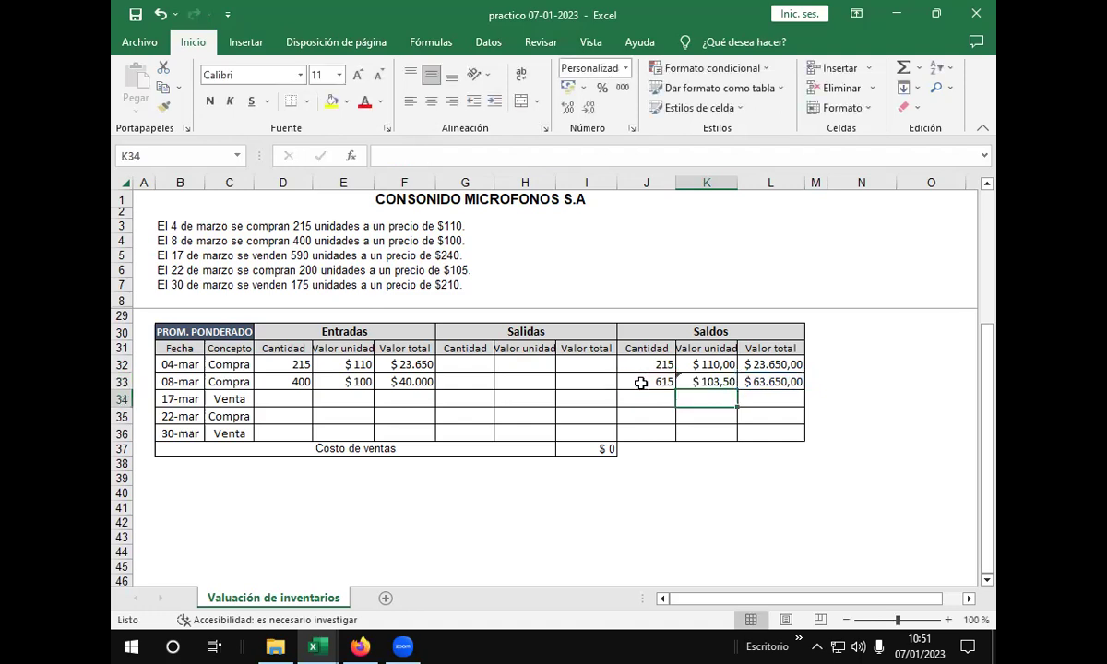
pyautogui.click(703, 382)
pyautogui.click(464, 160)
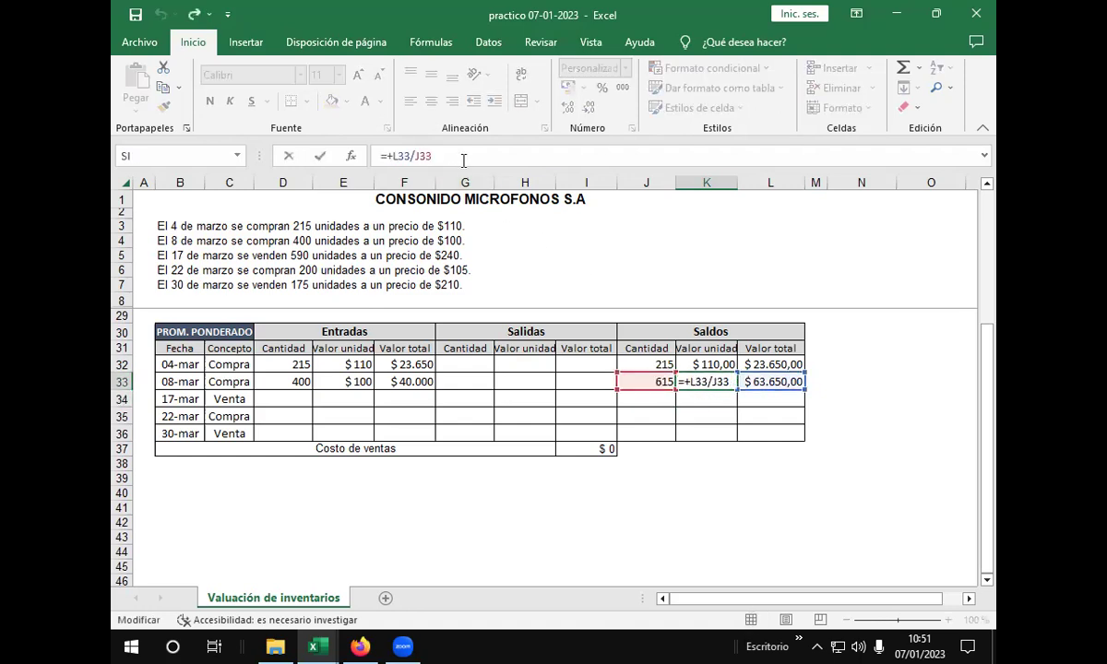
pyautogui.press('Return')
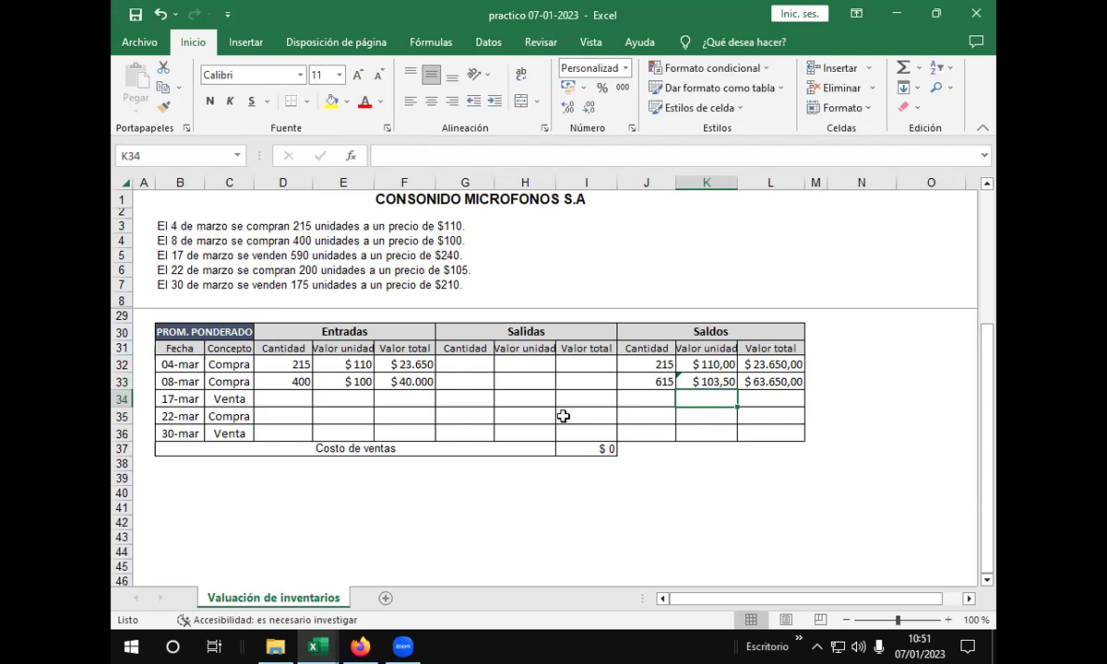
pyautogui.click(290, 398)
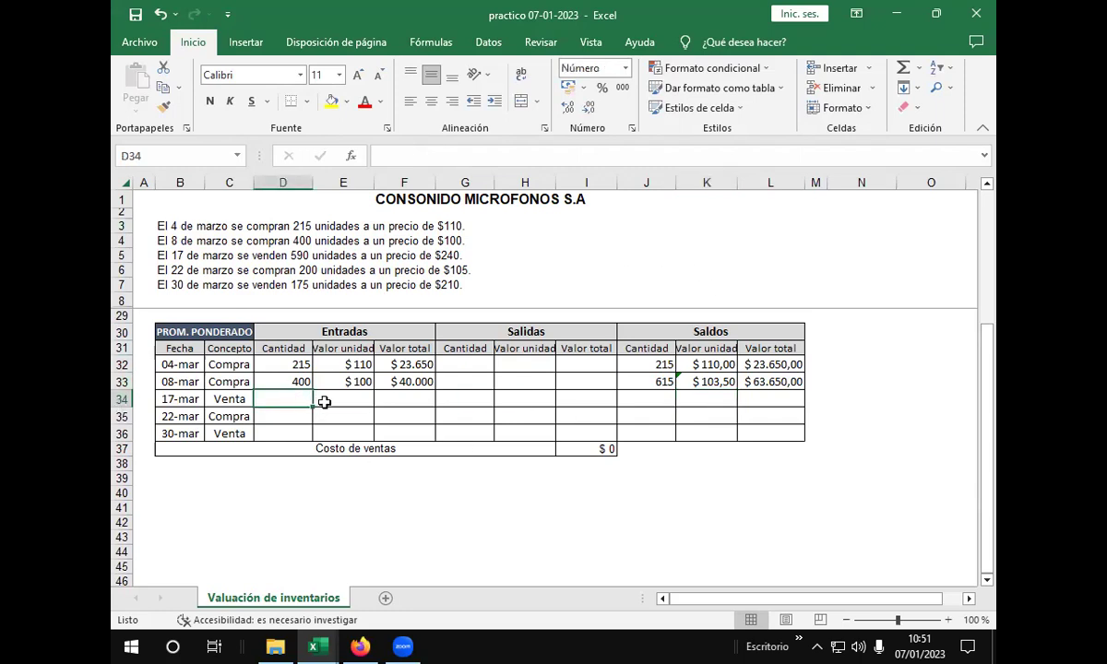
pyautogui.click(464, 404)
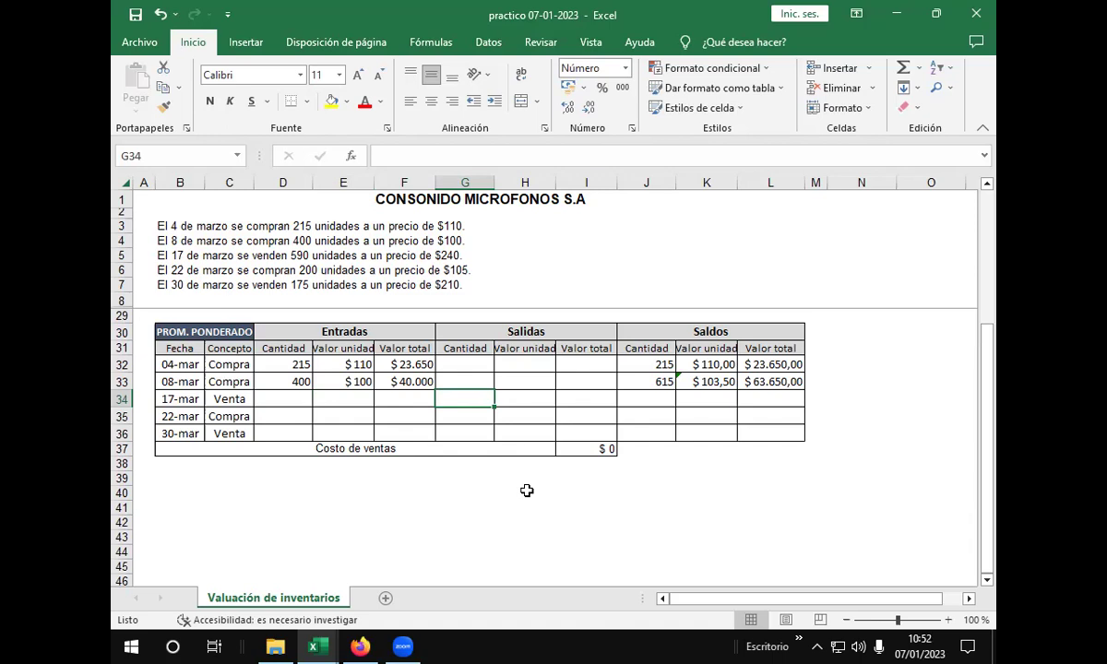
pyautogui.write('+')
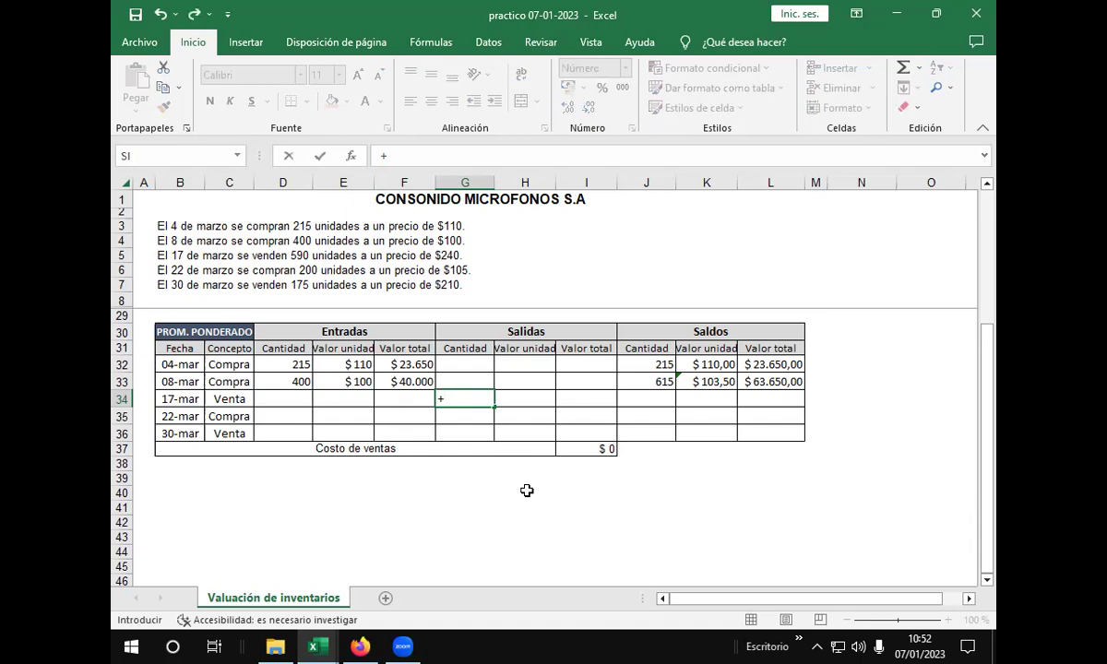
pyautogui.click(632, 381)
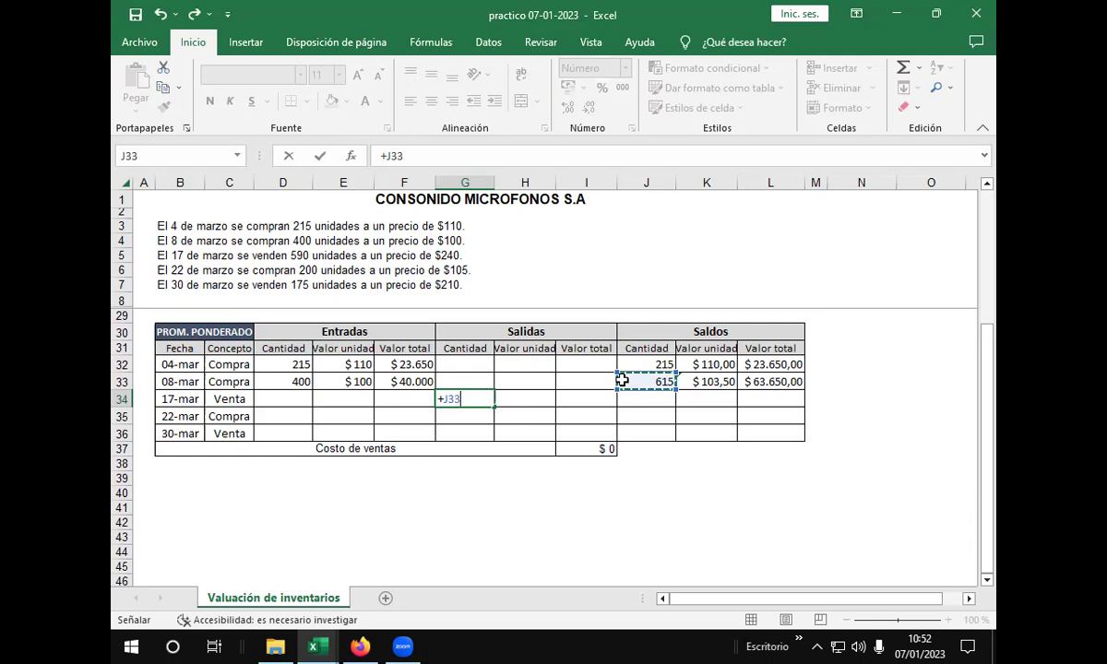
pyautogui.click(421, 159)
pyautogui.press('BackSpace')
pyautogui.press('BackSpace')
pyautogui.press('BackSpace')
pyautogui.press('BackSpace')
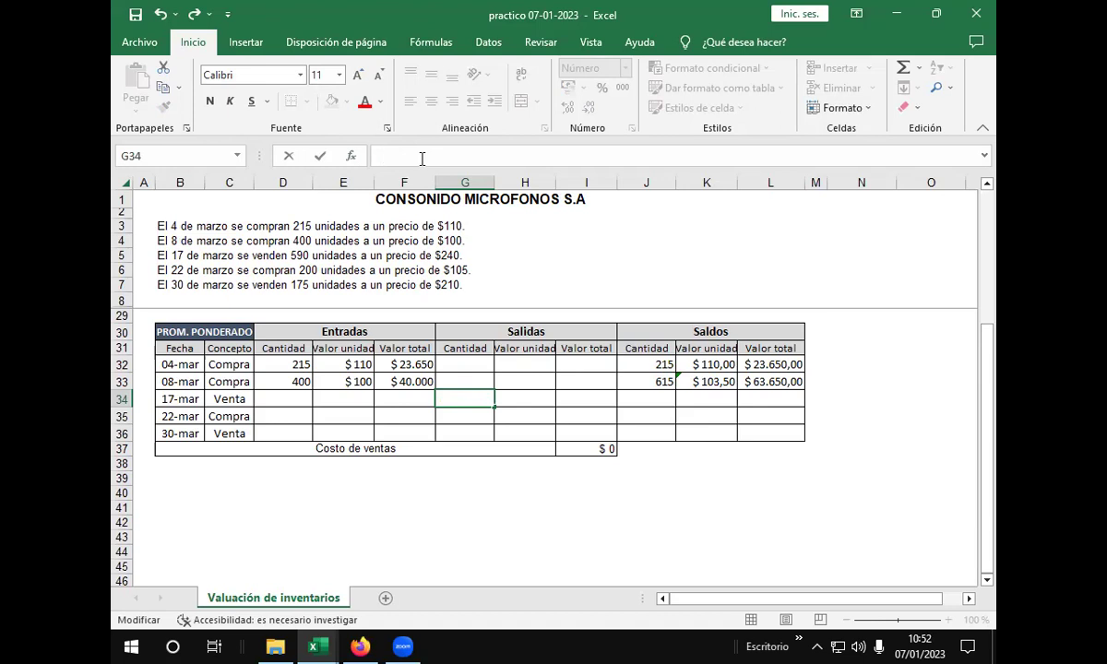
# Step: Enter the 17-mar sale under Salidas with quantity 590 in G34 and unit value 240 in H34
pyautogui.write('5')
pyautogui.write('90')
pyautogui.click(515, 396)
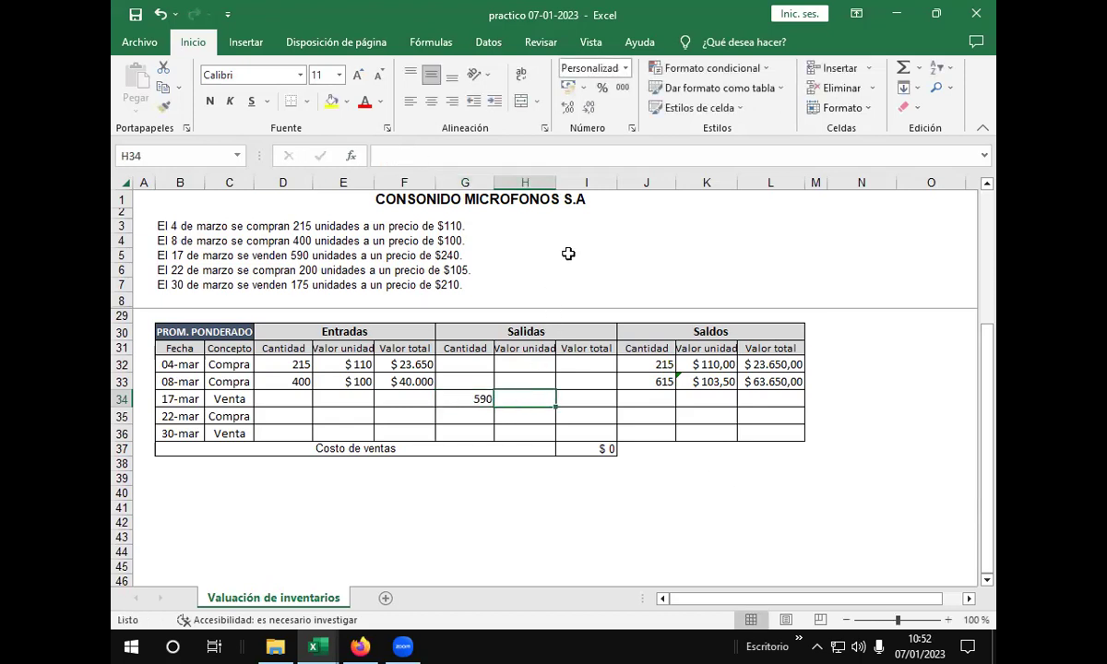
pyautogui.write('240')
pyautogui.press('Tab')
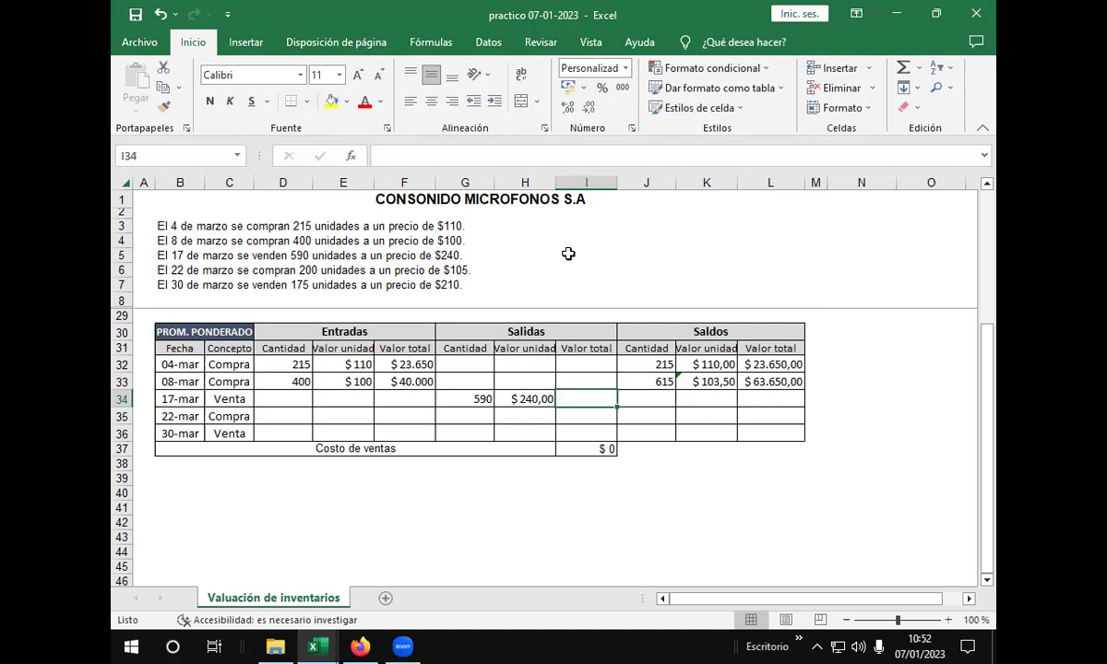
# Step: Replace the 17-mar sale's unit value in H34 with the weighted average cost 103,50
pyautogui.click(540, 398)
pyautogui.press('BackSpace')
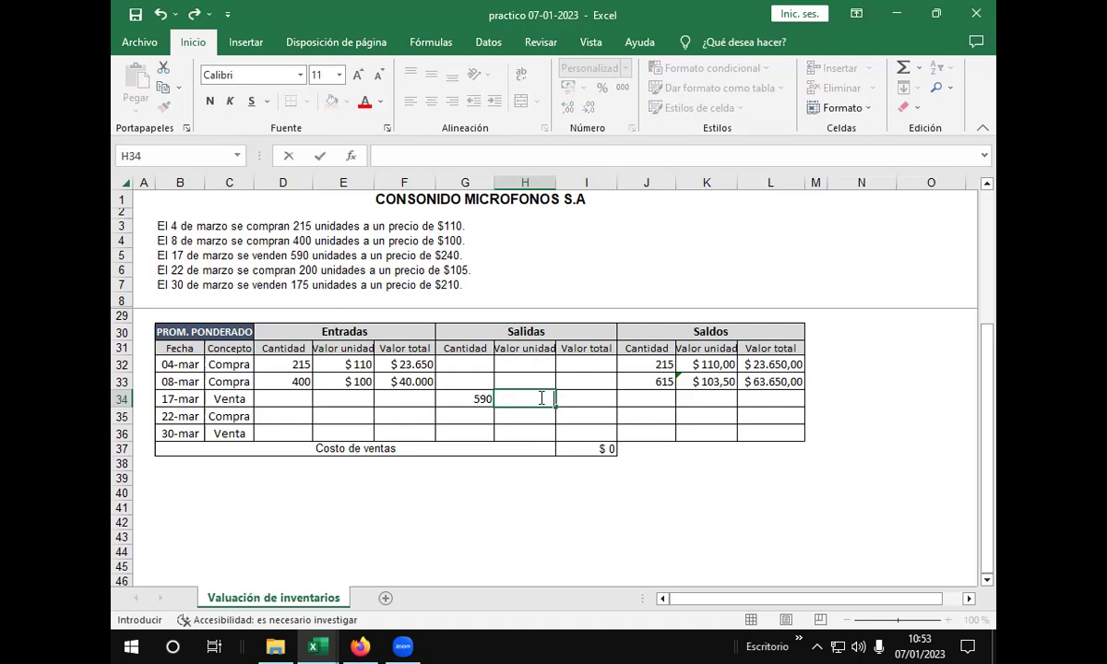
pyautogui.write('103,50')
pyautogui.press('Tab')
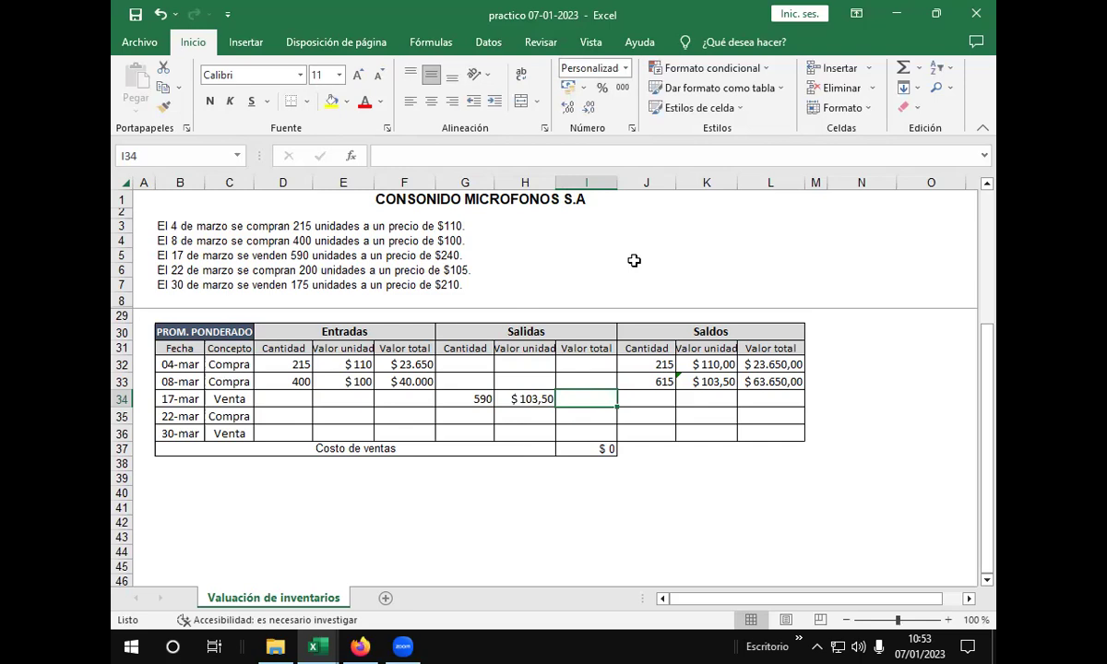
# Step: Calculate the 17-mar sale's total value in I34 by multiplying quantity by unit value with +G34*H34
pyautogui.write('+')
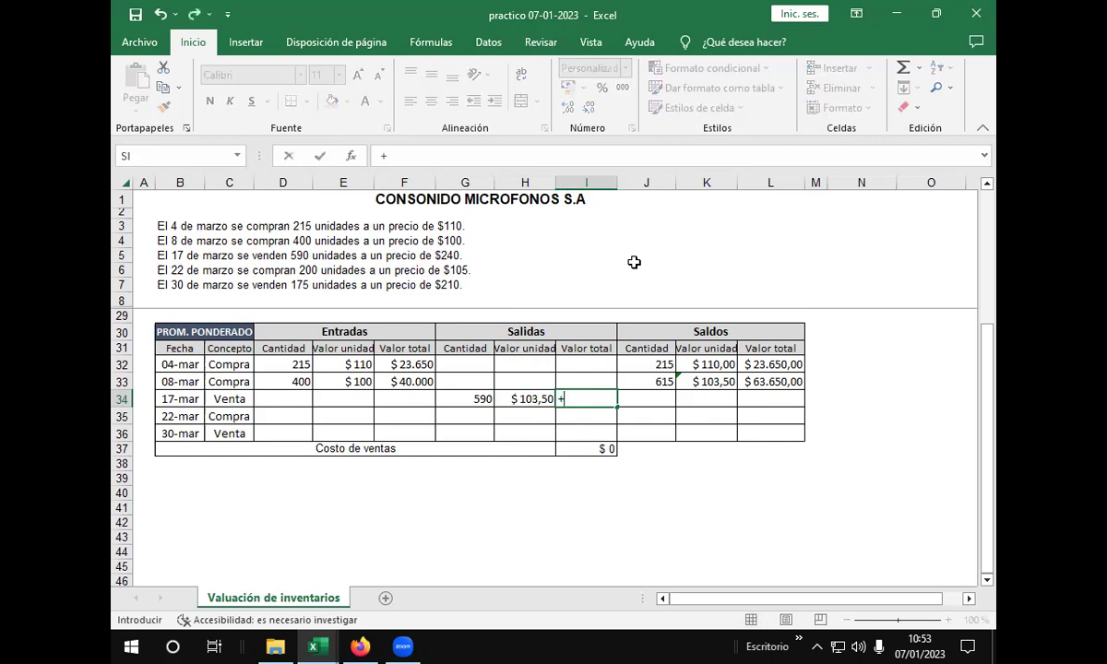
pyautogui.click(460, 399)
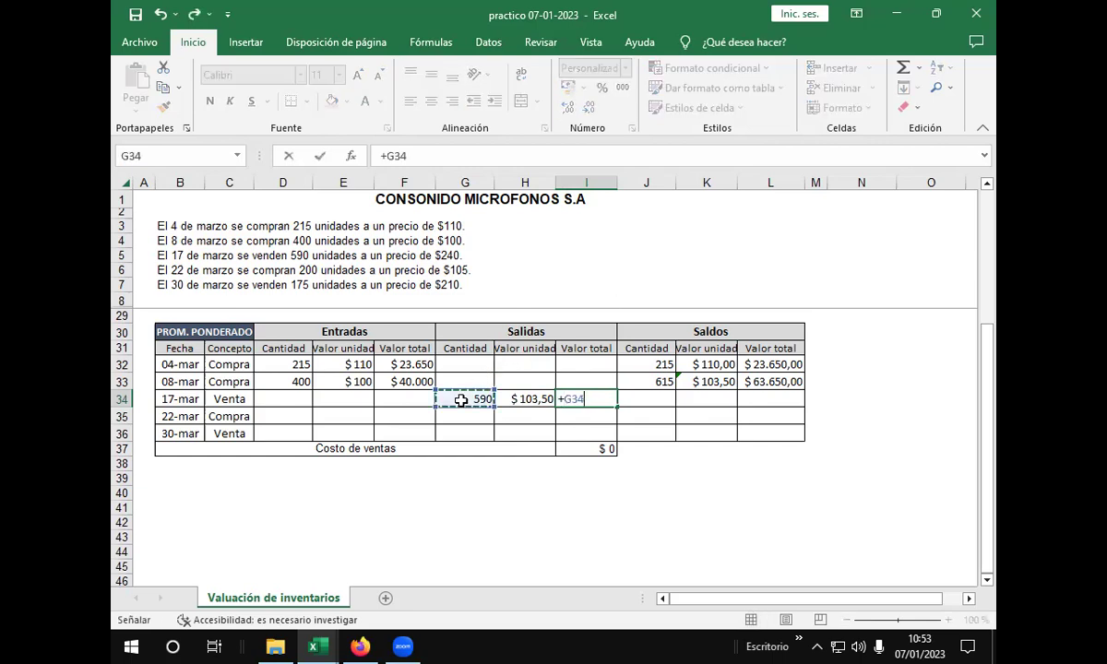
pyautogui.write('*')
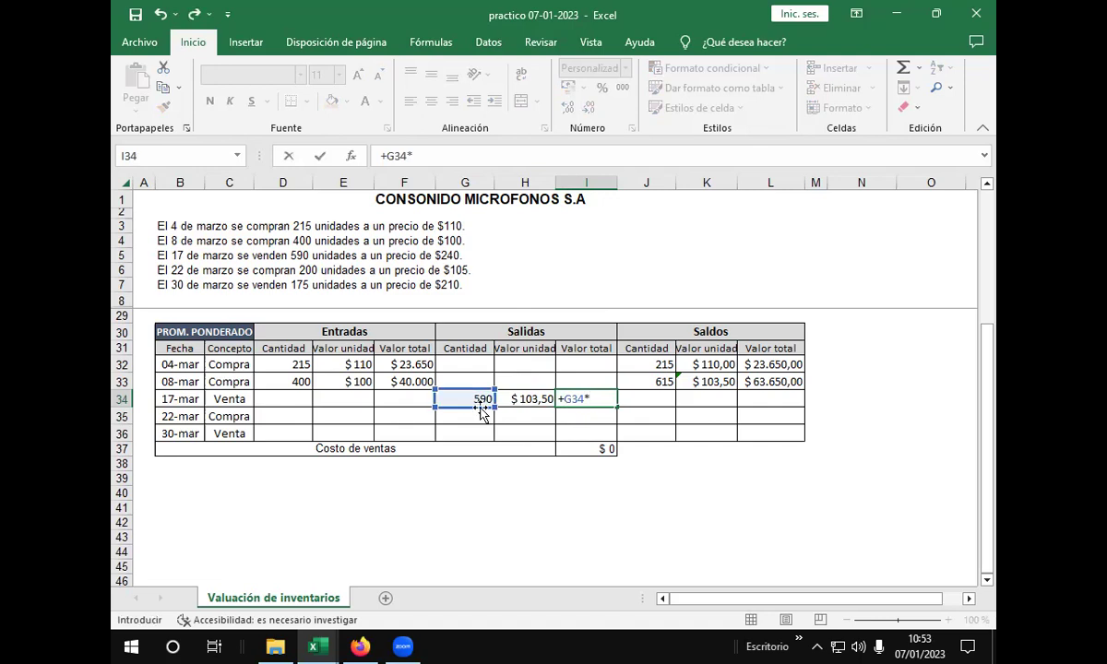
pyautogui.click(516, 399)
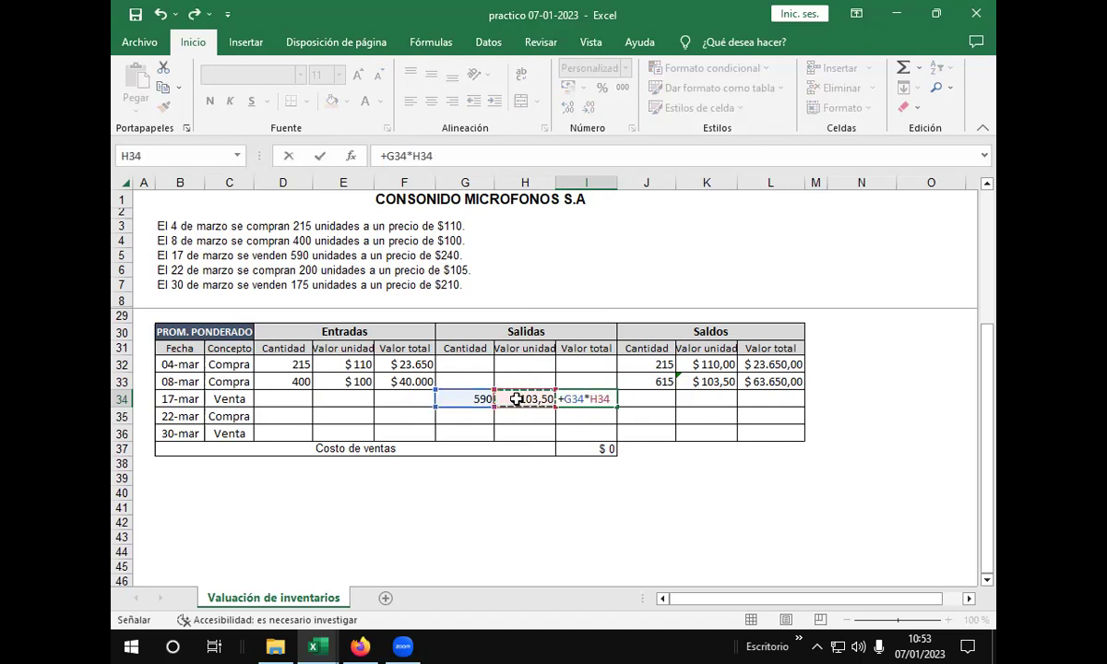
pyautogui.press('Return')
# Step: Calculate the 17-mar balance quantity in J34 by subtracting the units sold from the previous balance with +J33-G34
pyautogui.press('Up')
pyautogui.press('Right')
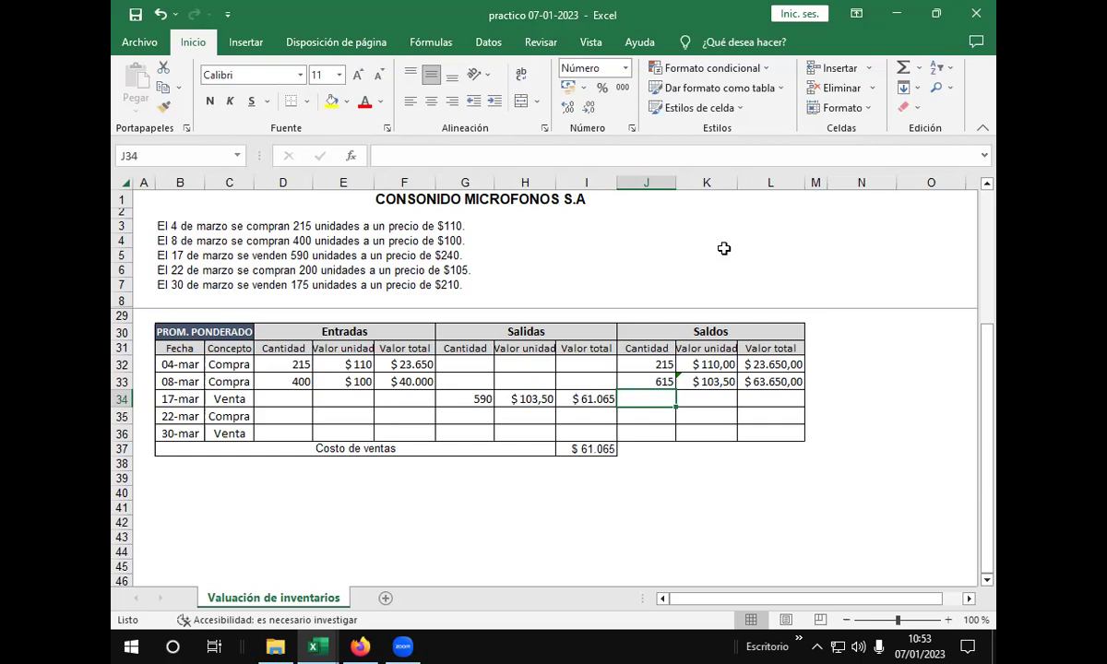
pyautogui.write('+')
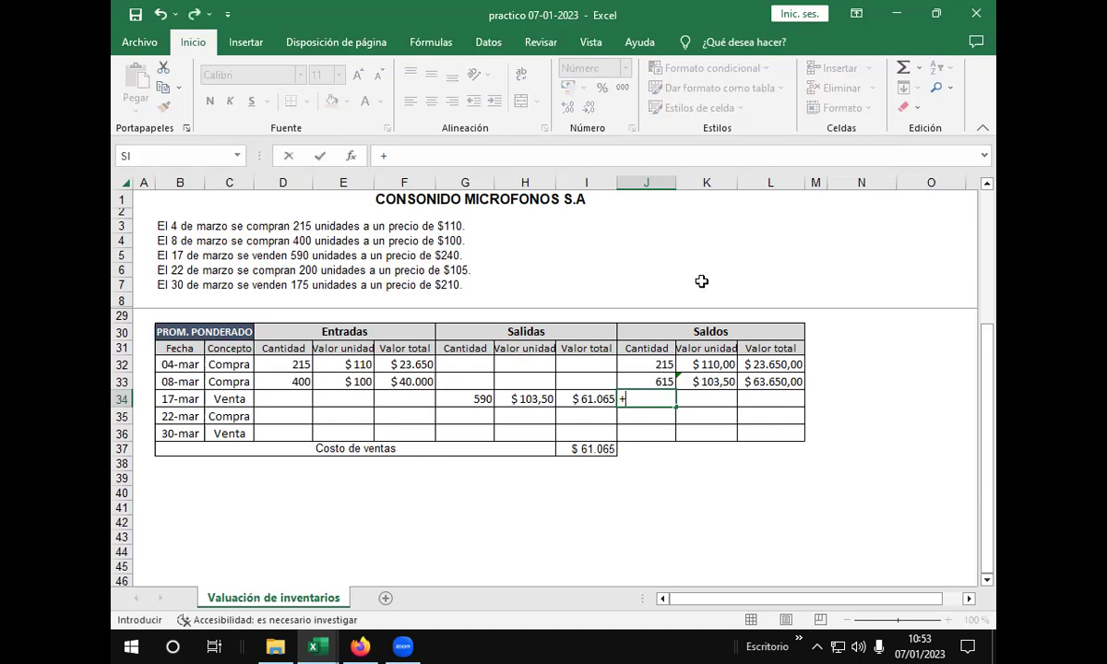
pyautogui.click(650, 382)
pyautogui.click(418, 155)
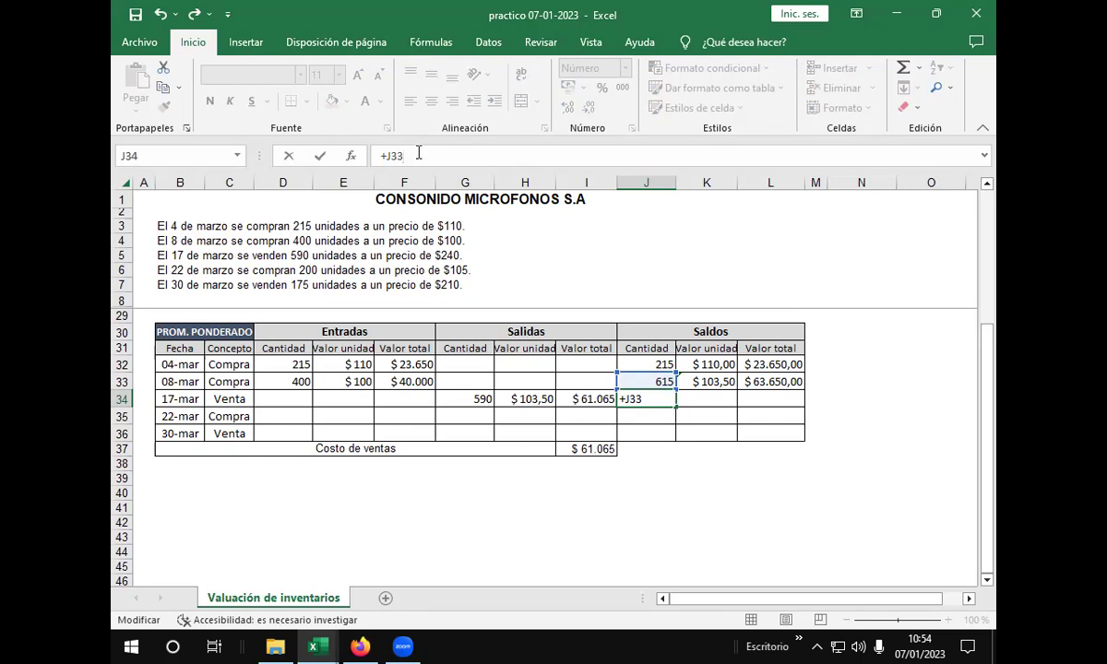
pyautogui.write('-')
pyautogui.click(460, 404)
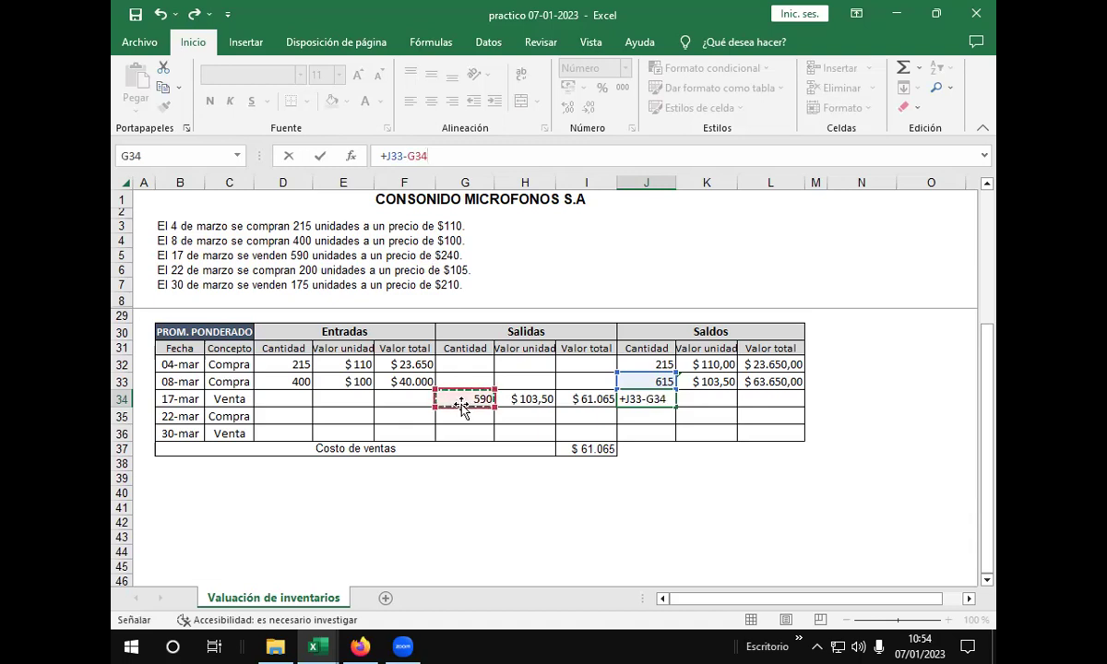
pyautogui.click(443, 156)
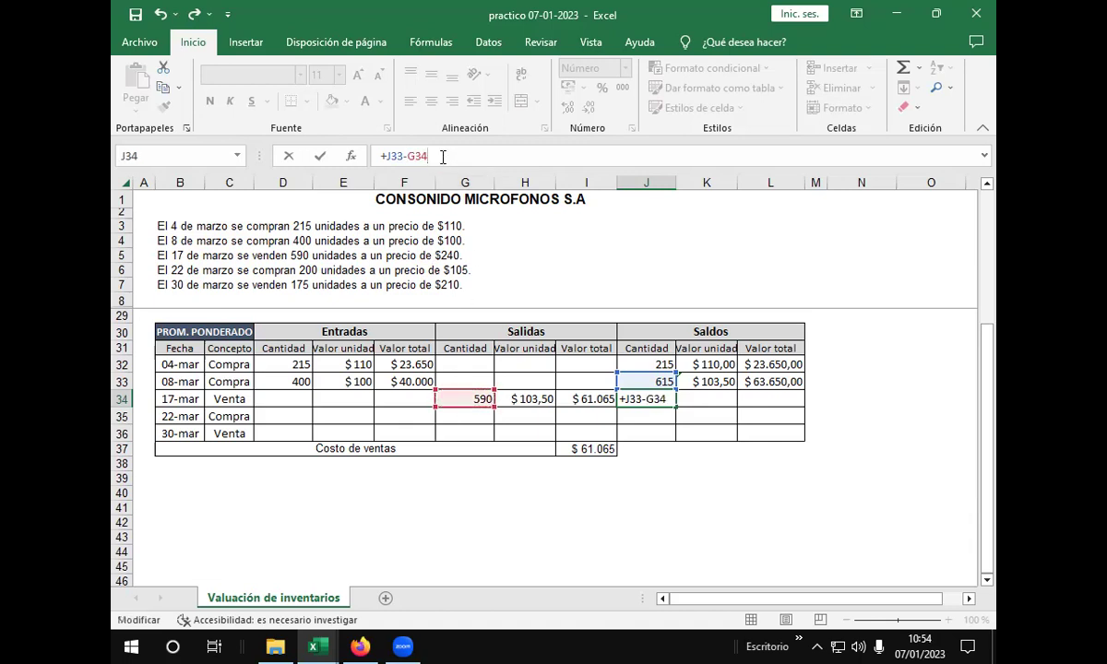
pyautogui.press('Return')
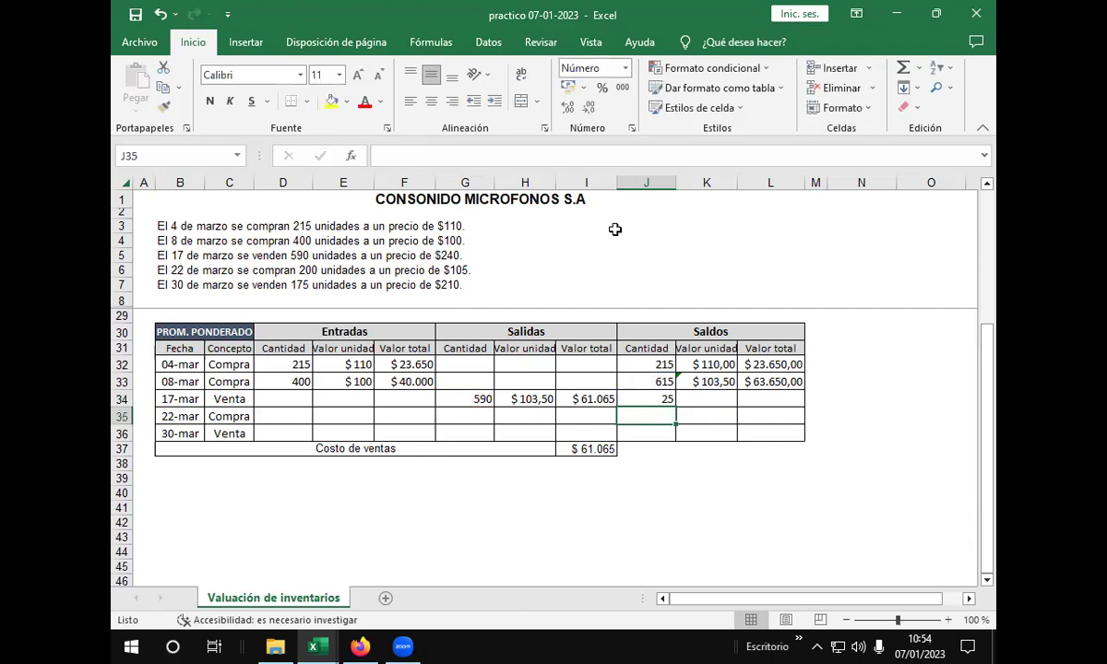
# Step: Calculate the 17-mar balance's total value in L34 by subtracting the sale's total from the previous balance with +L33-I34
pyautogui.click(769, 402)
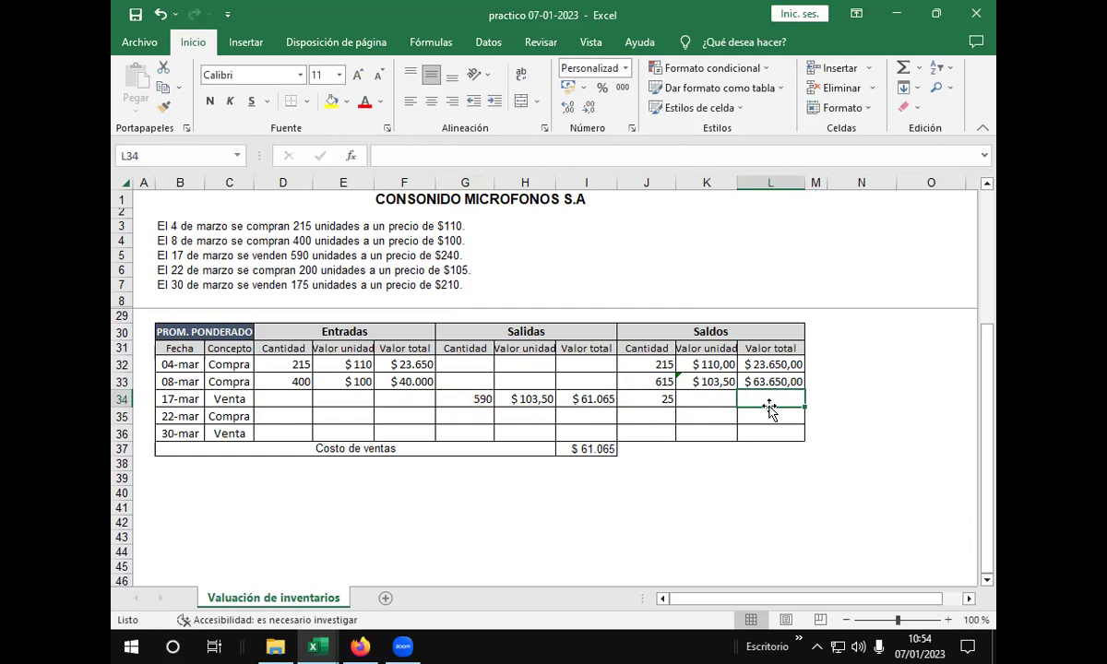
pyautogui.write('+')
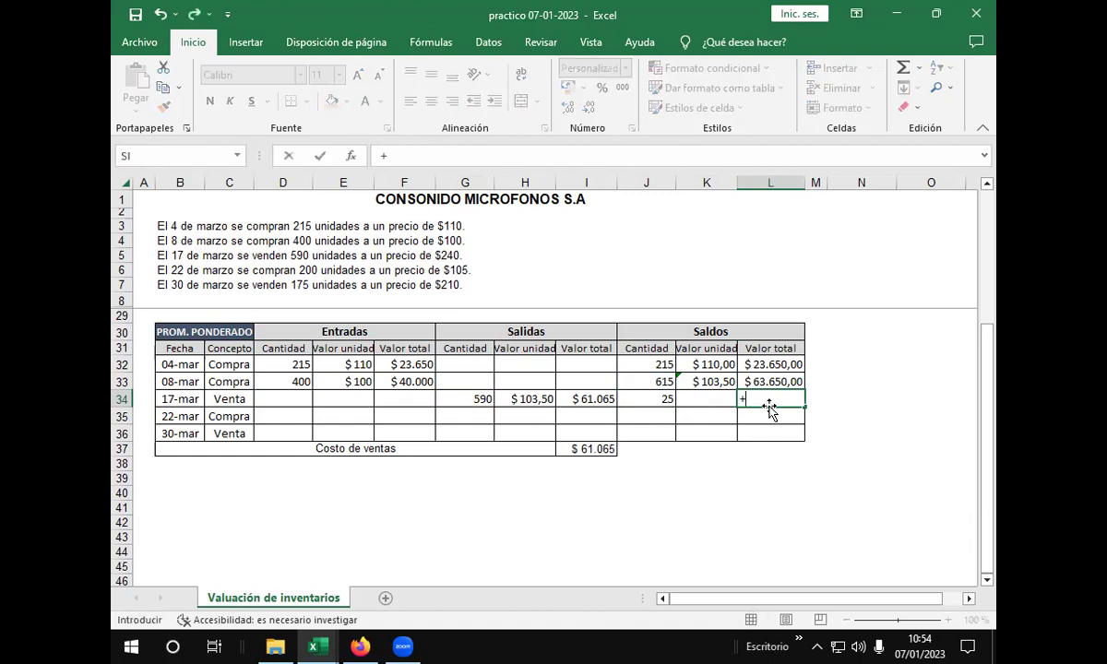
pyautogui.click(793, 383)
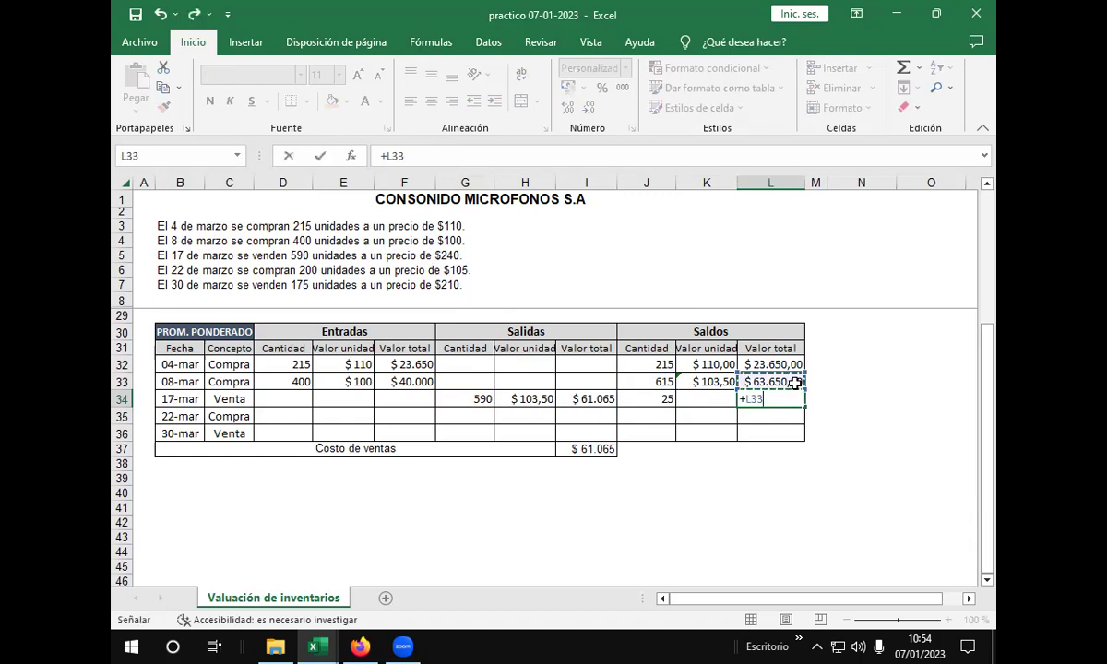
pyautogui.click(421, 156)
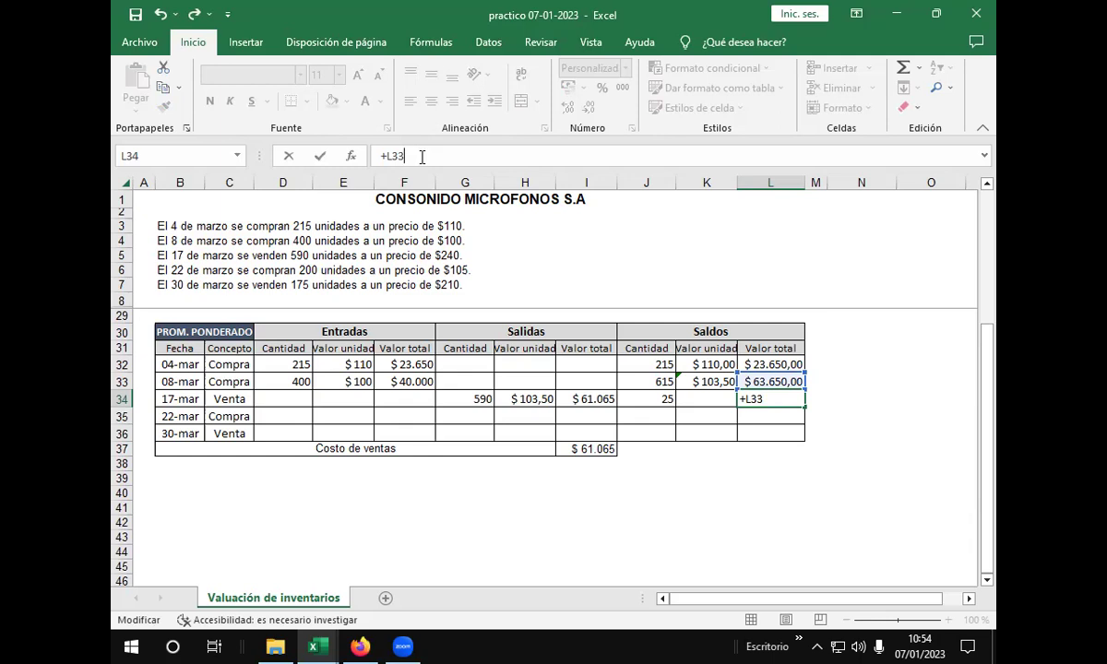
pyautogui.write('-')
pyautogui.click(578, 399)
pyautogui.click(431, 157)
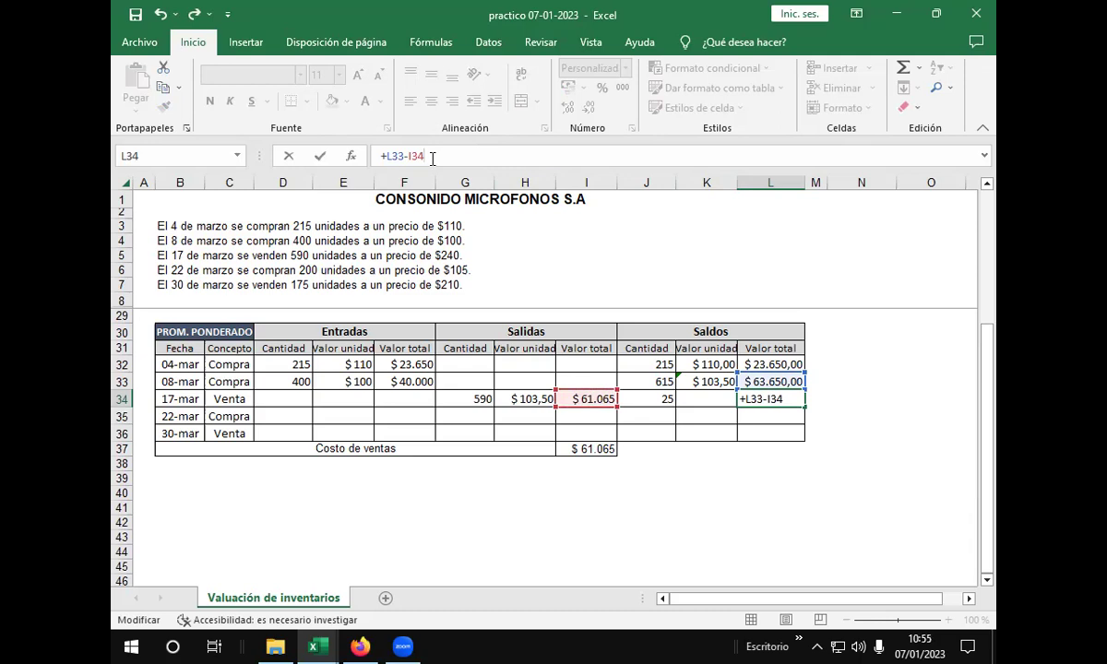
pyautogui.press('Return')
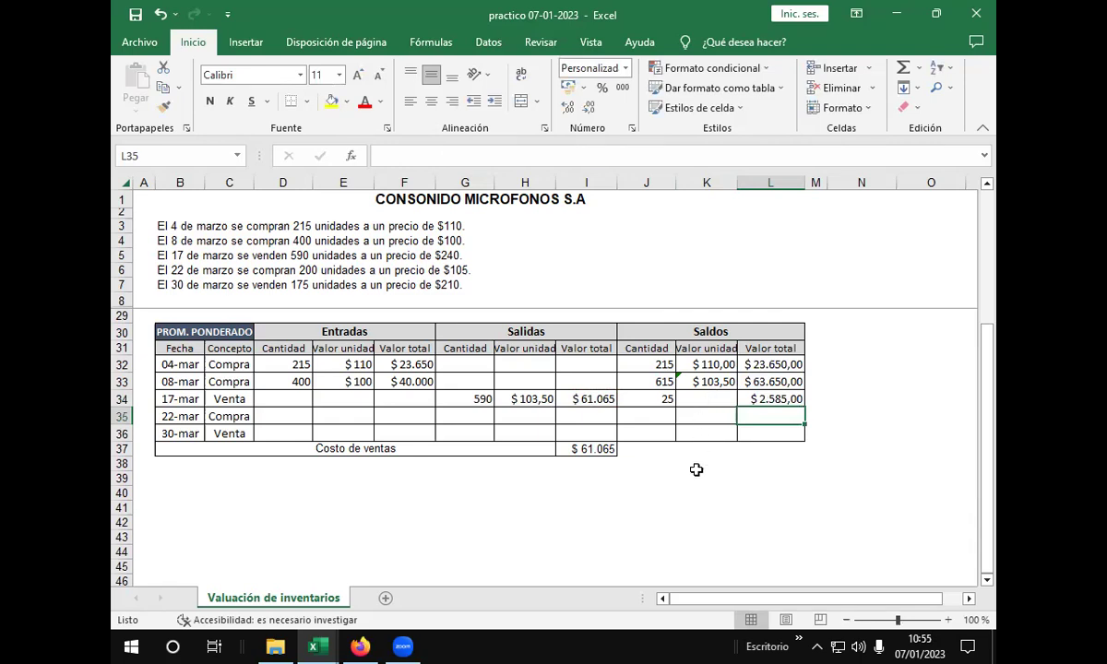
# Step: Calculate the 17-mar balance's unit value in K34 by dividing total value by quantity with +L34/J34
pyautogui.click(703, 400)
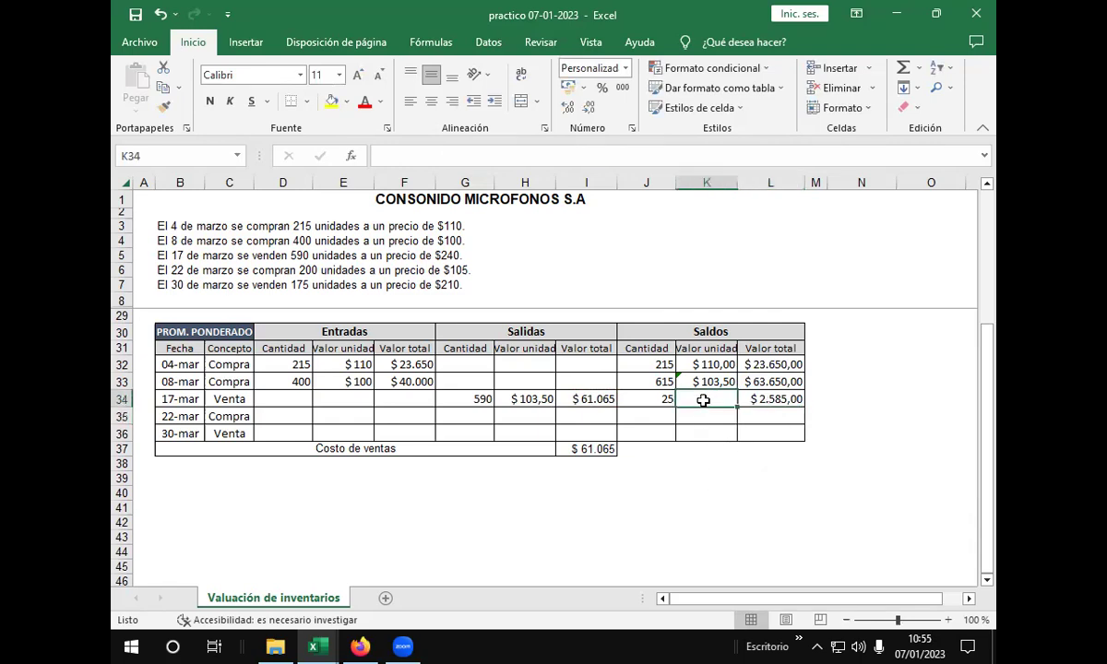
pyautogui.write('+')
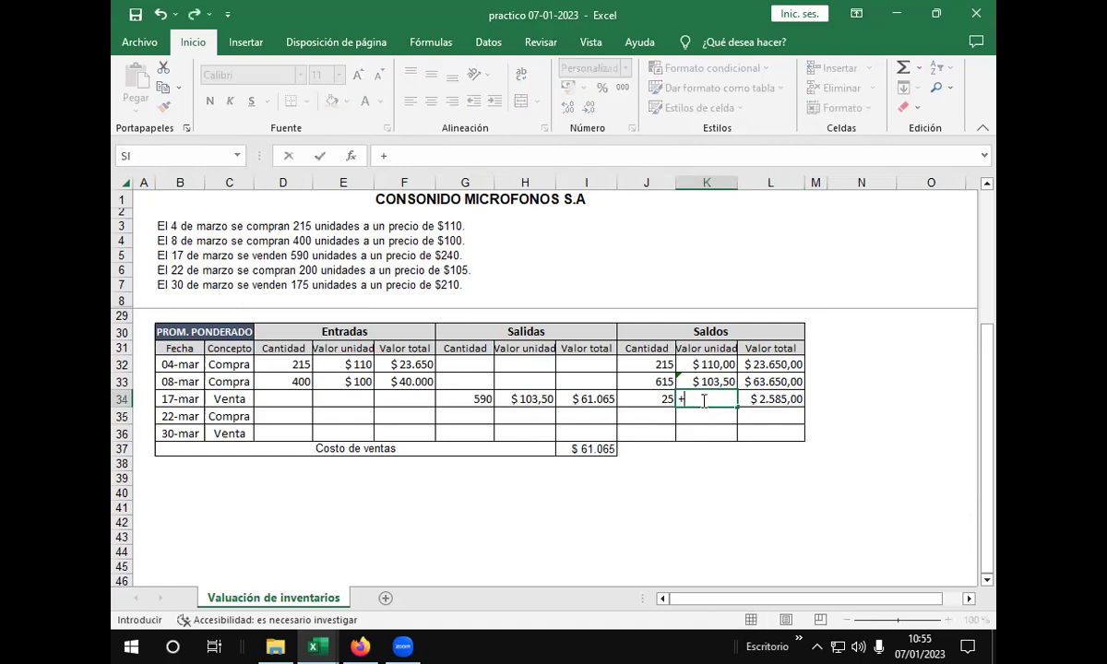
pyautogui.click(770, 402)
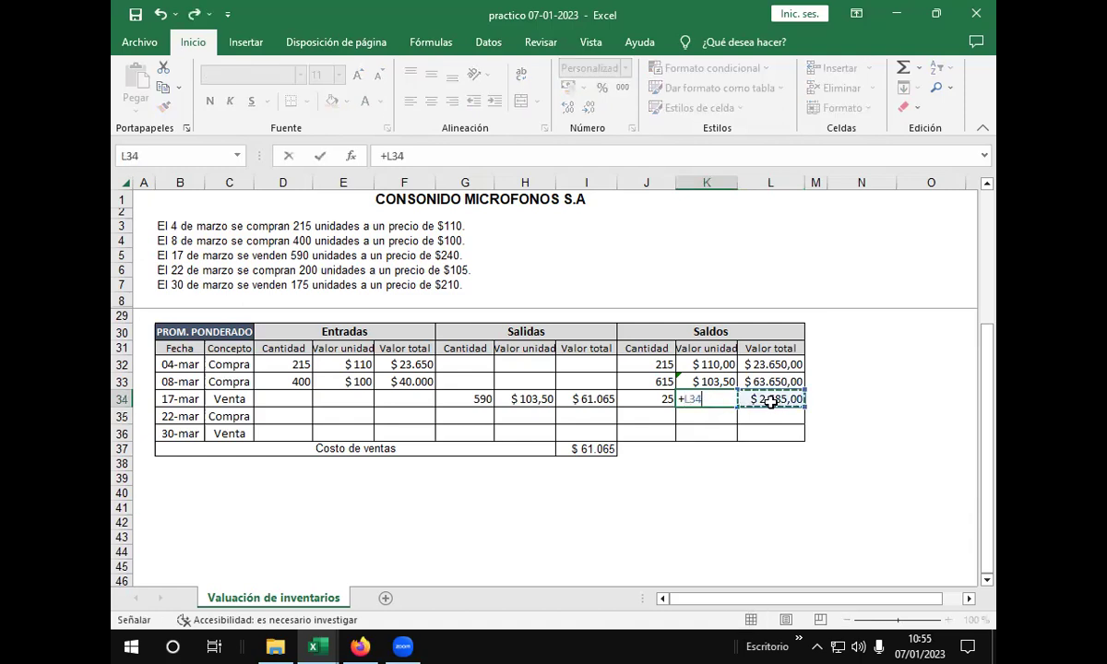
pyautogui.write('/')
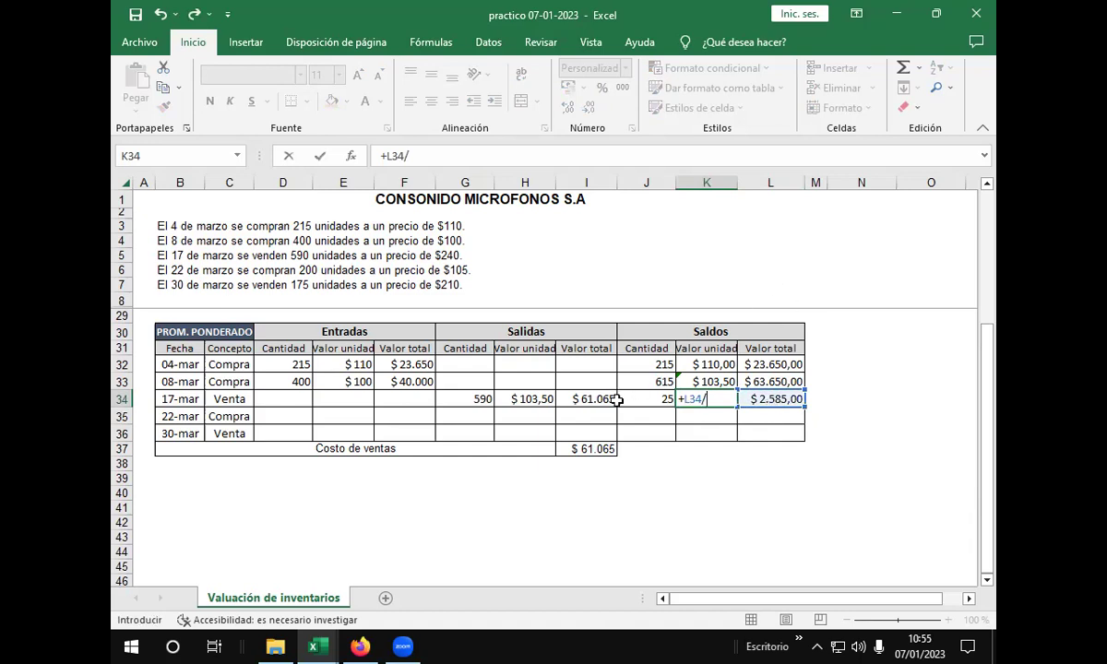
pyautogui.click(630, 399)
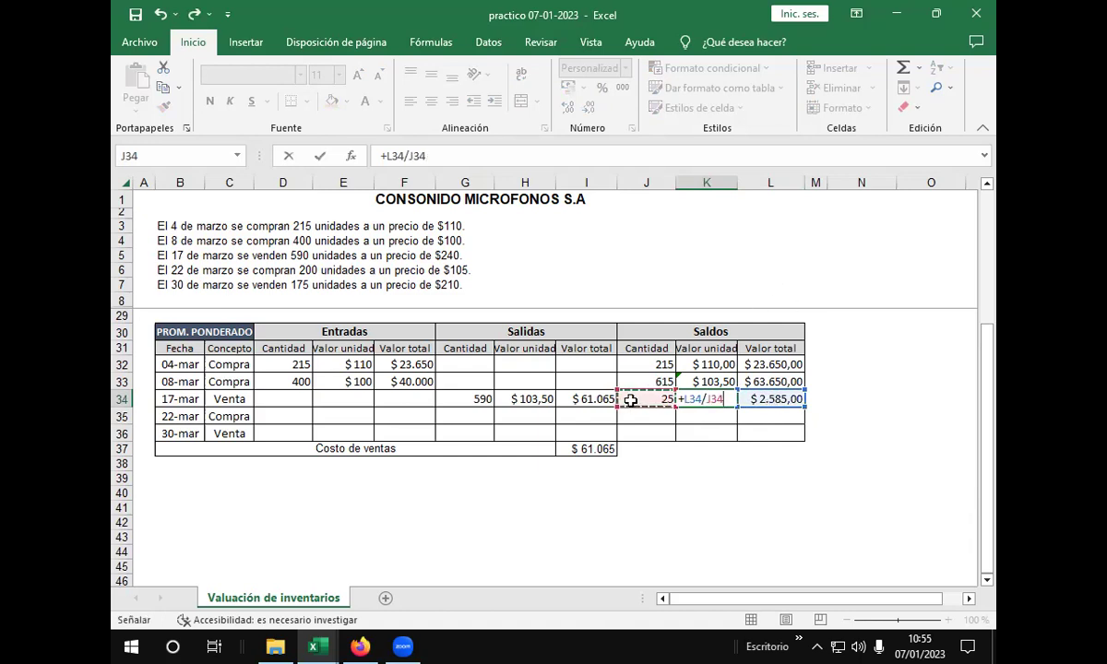
pyautogui.press('Return')
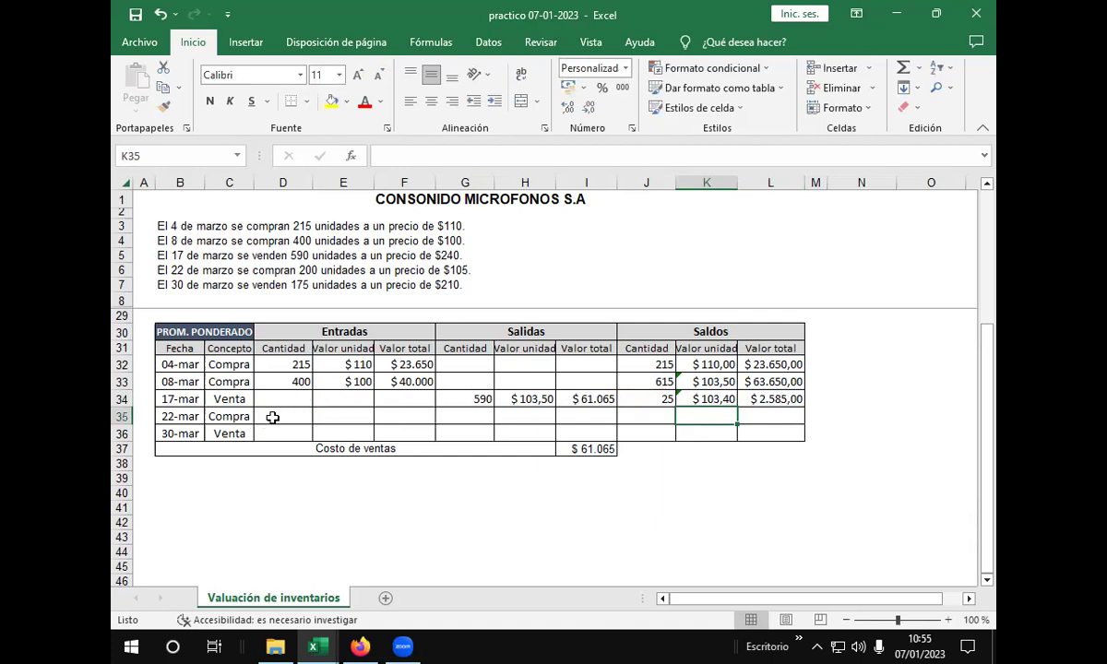
# Step: Inspect the unit value formulas in K34 and K33, showing K33 with more decimals and restoring it to two
pyautogui.click(710, 399)
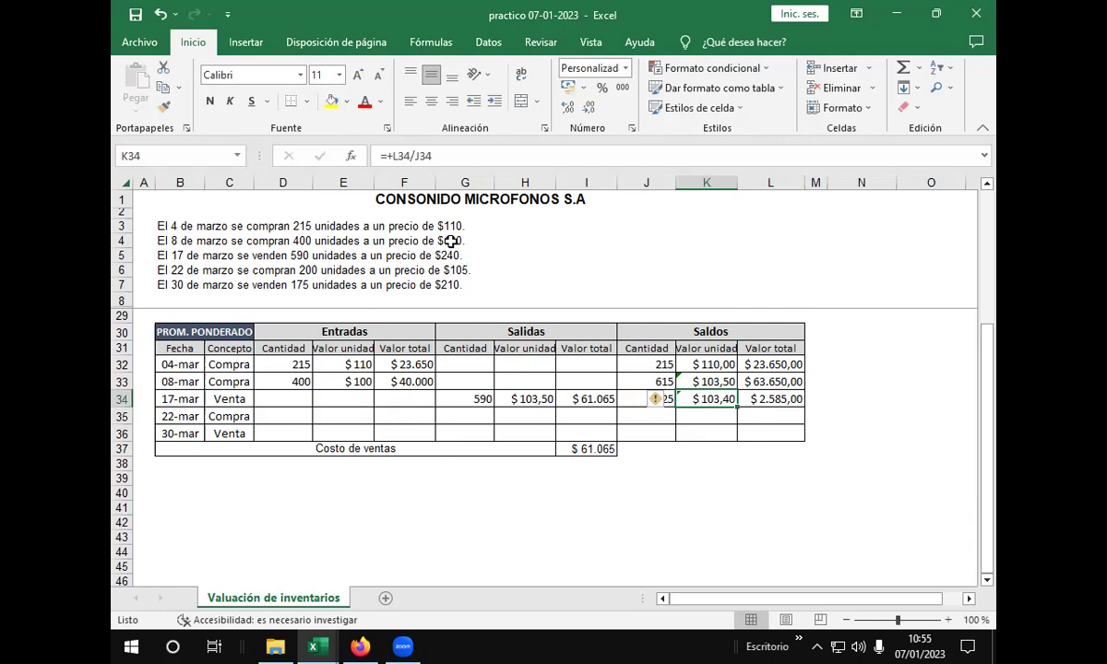
pyautogui.click(452, 155)
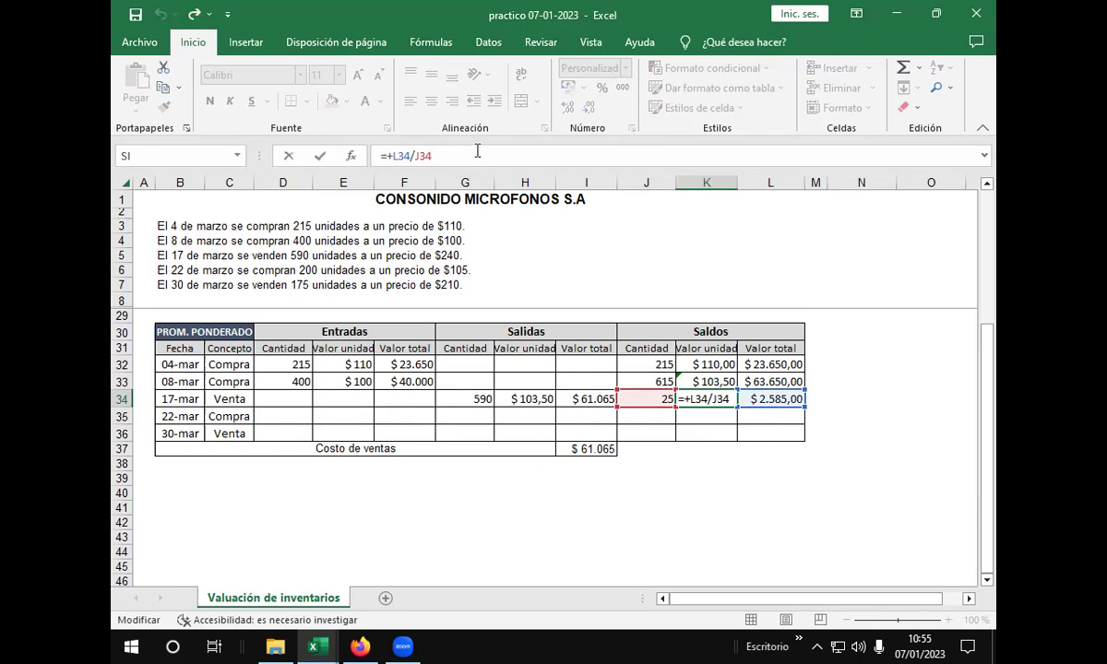
pyautogui.press('Return')
pyautogui.click(726, 381)
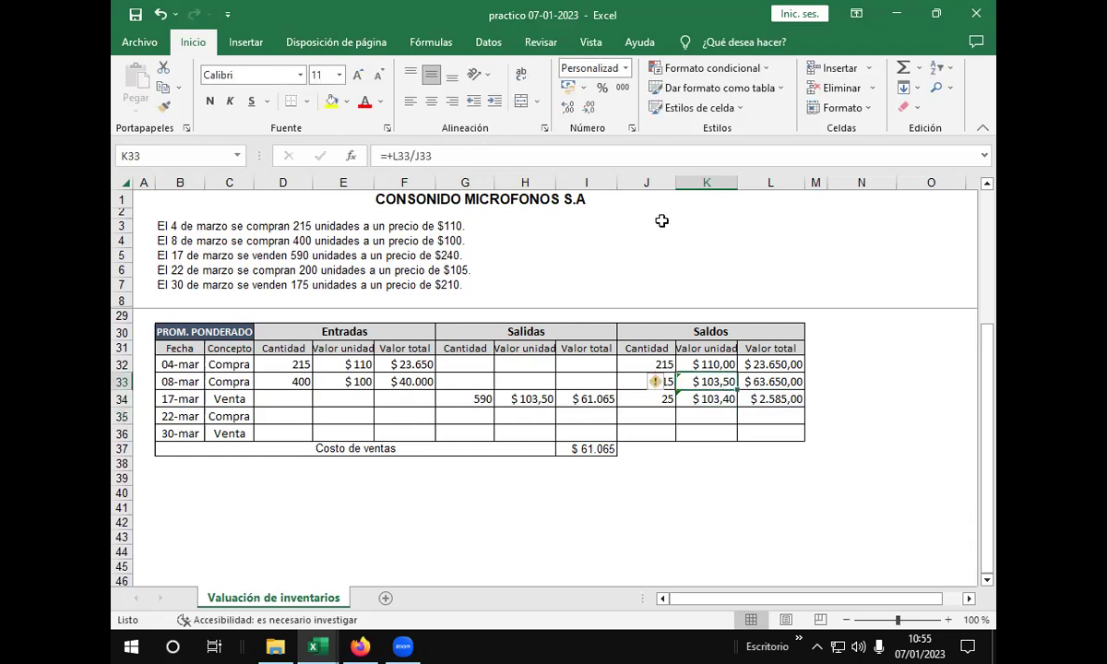
pyautogui.click(585, 109)
pyautogui.click(569, 109)
pyautogui.click(569, 109)
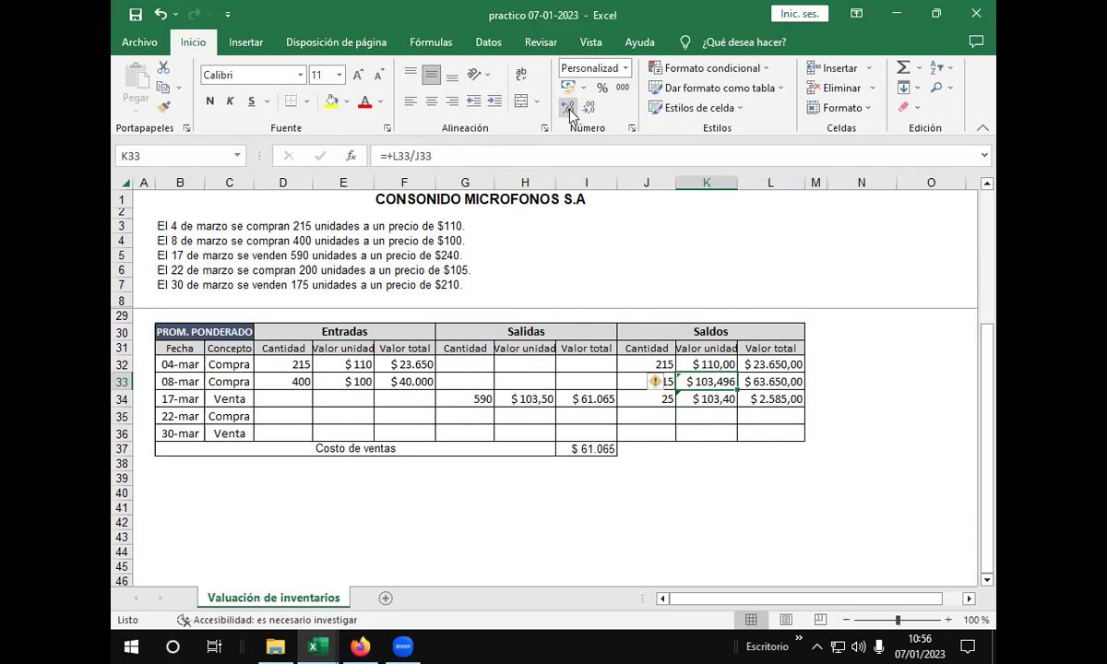
pyautogui.click(588, 110)
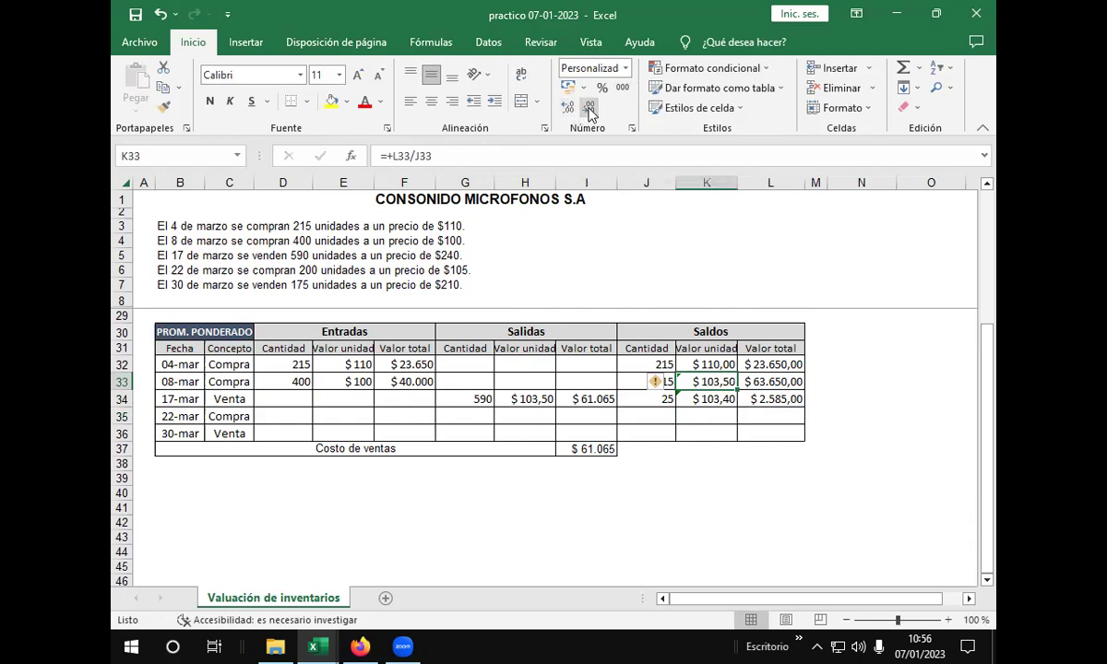
pyautogui.click(927, 416)
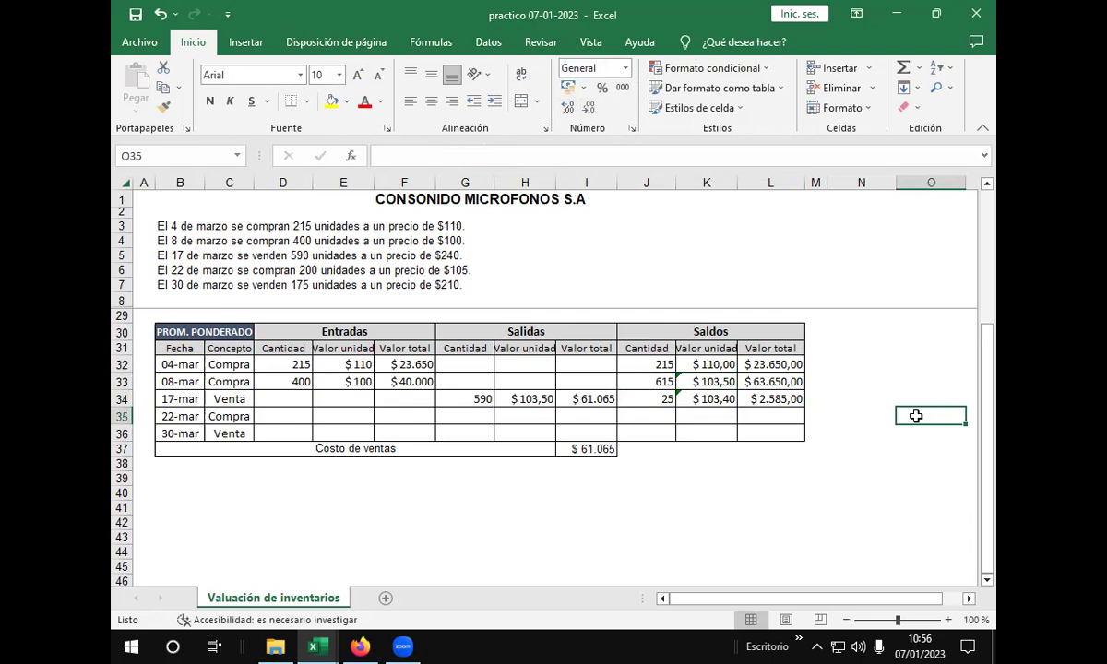
# Step: Replace the hand-entered unit value of the 17-mar sale in H34 with the cell reference +K33
pyautogui.click(523, 399)
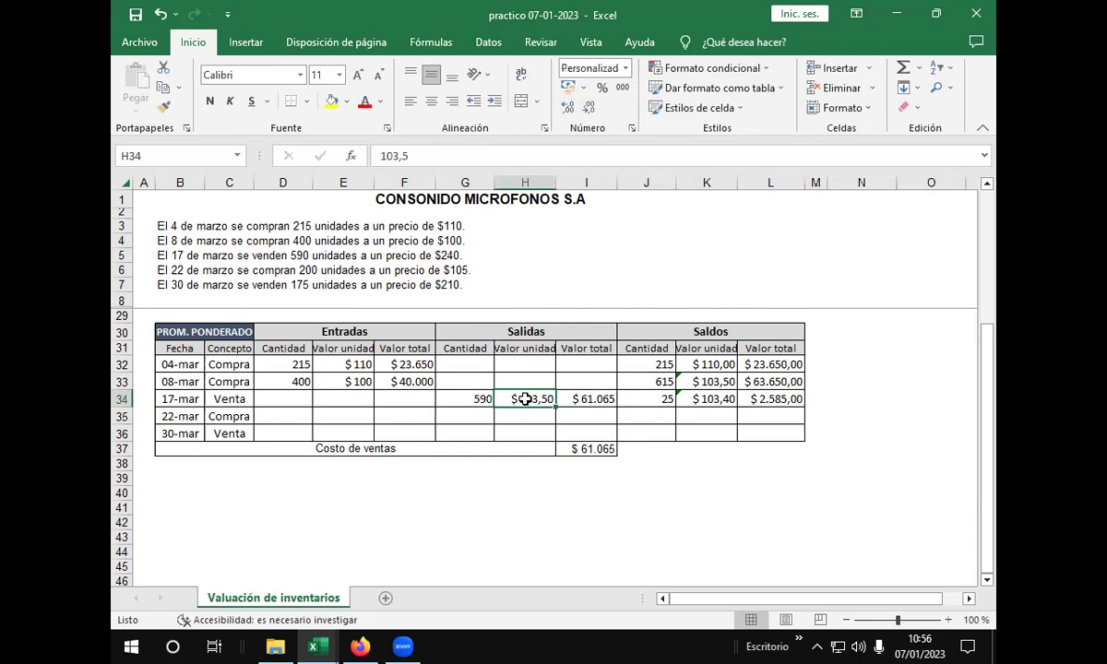
pyautogui.press('Delete')
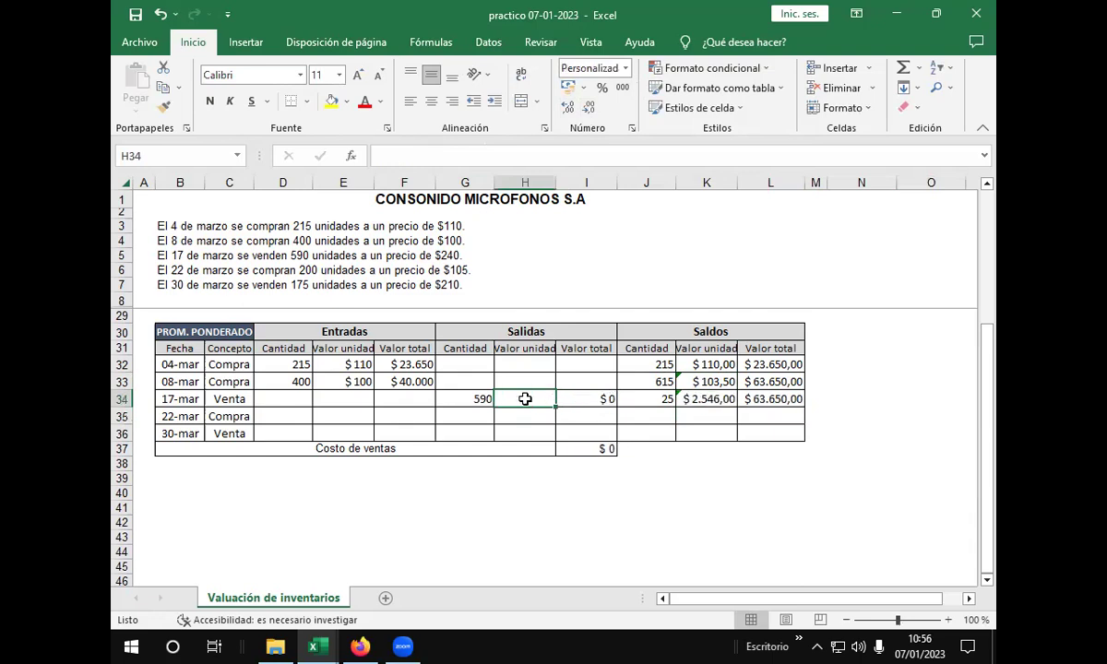
pyautogui.write('+')
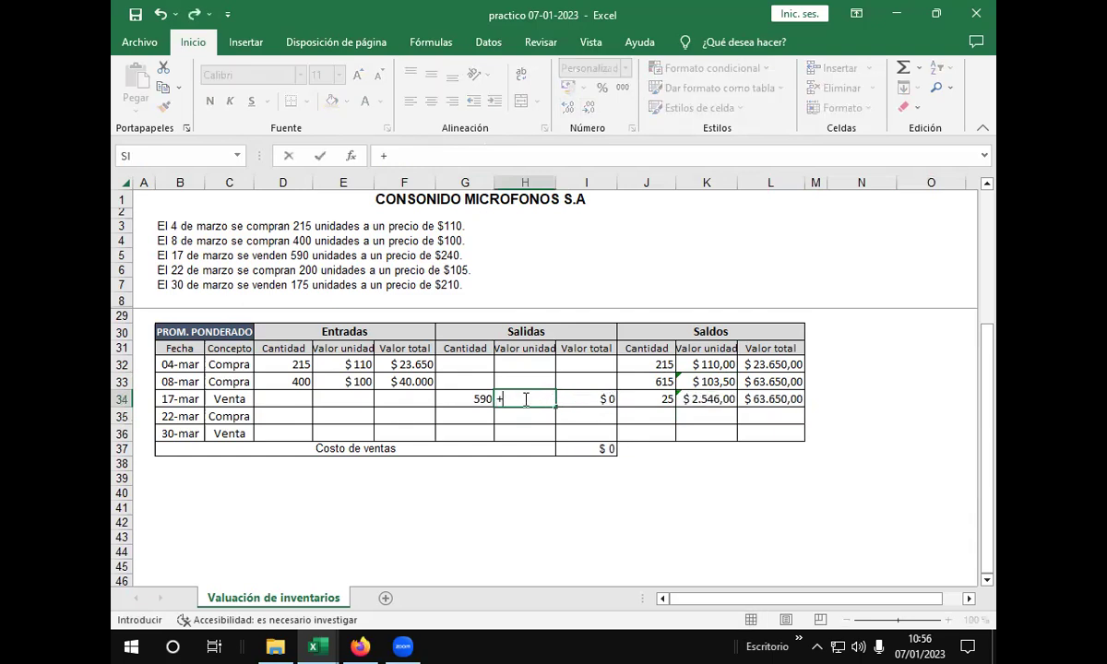
pyautogui.click(696, 382)
pyautogui.press('Return')
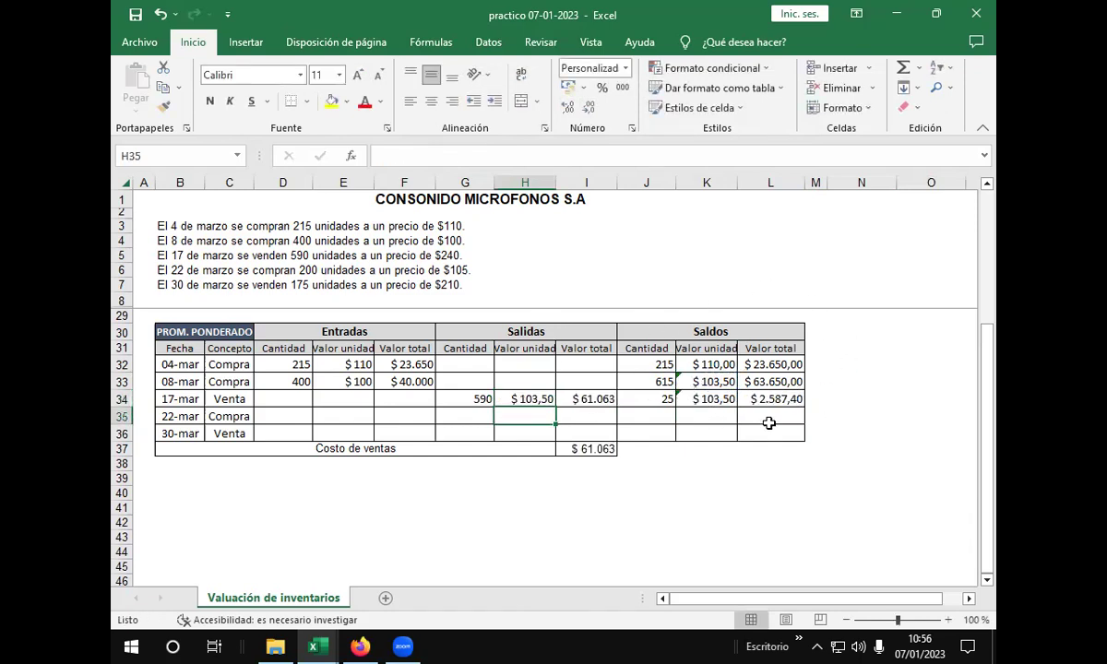
pyautogui.click(913, 415)
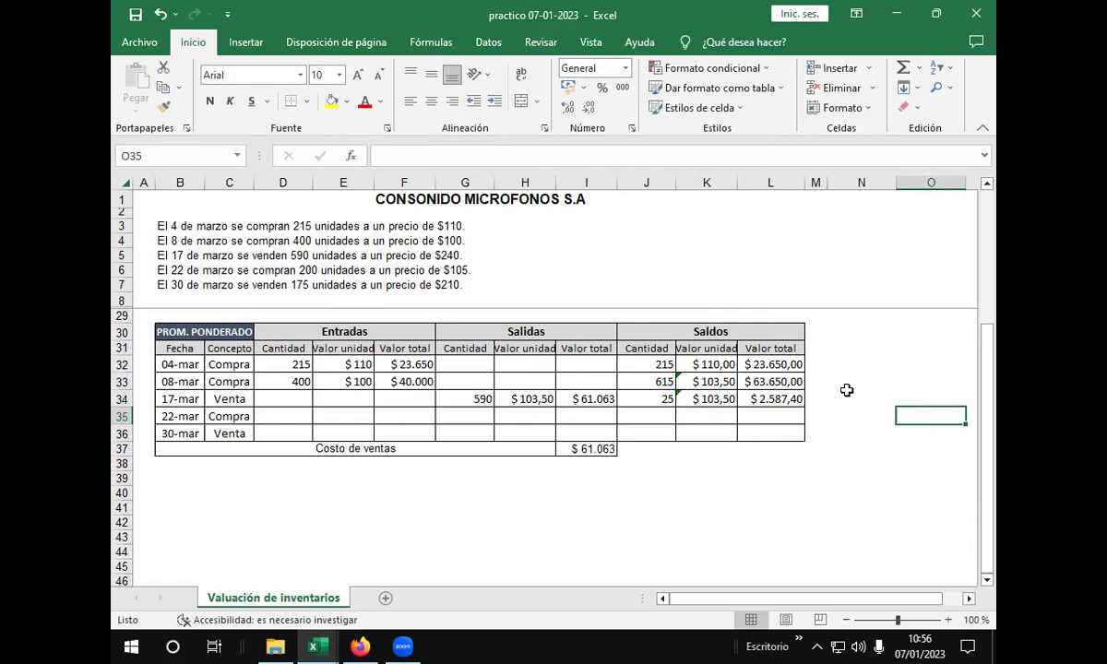
# Step: Clear H34 and enter +K33 again to link the 17-mar sale's unit value to the 08-mar weighted average cost
pyautogui.click(524, 397)
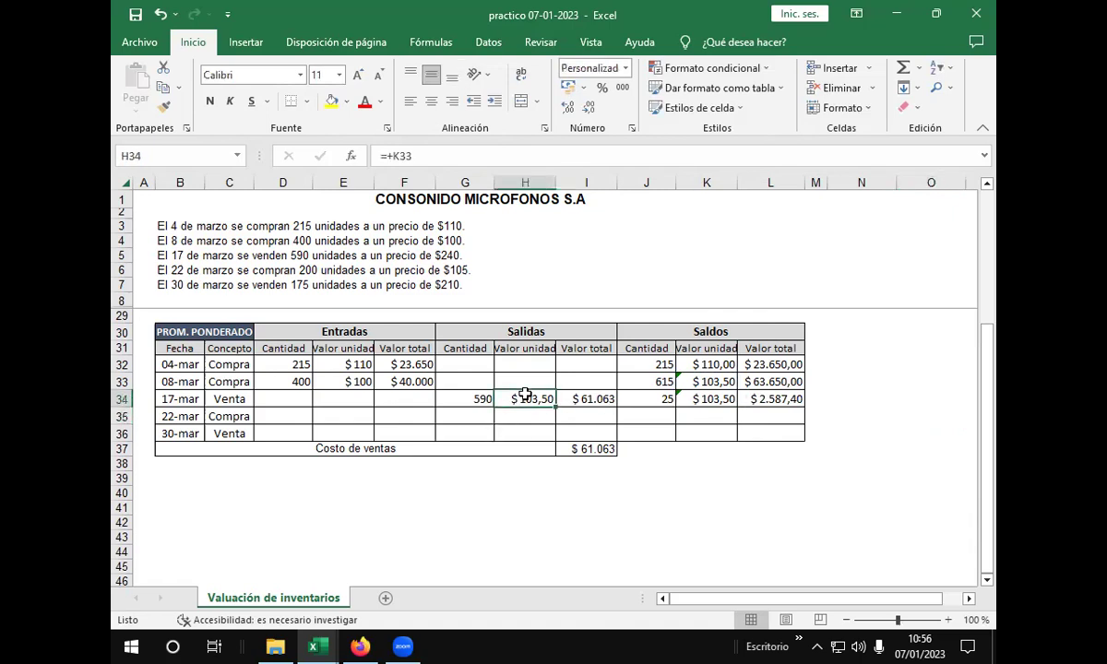
pyautogui.press('BackSpace')
pyautogui.press('Return')
pyautogui.click(527, 402)
pyautogui.write('+')
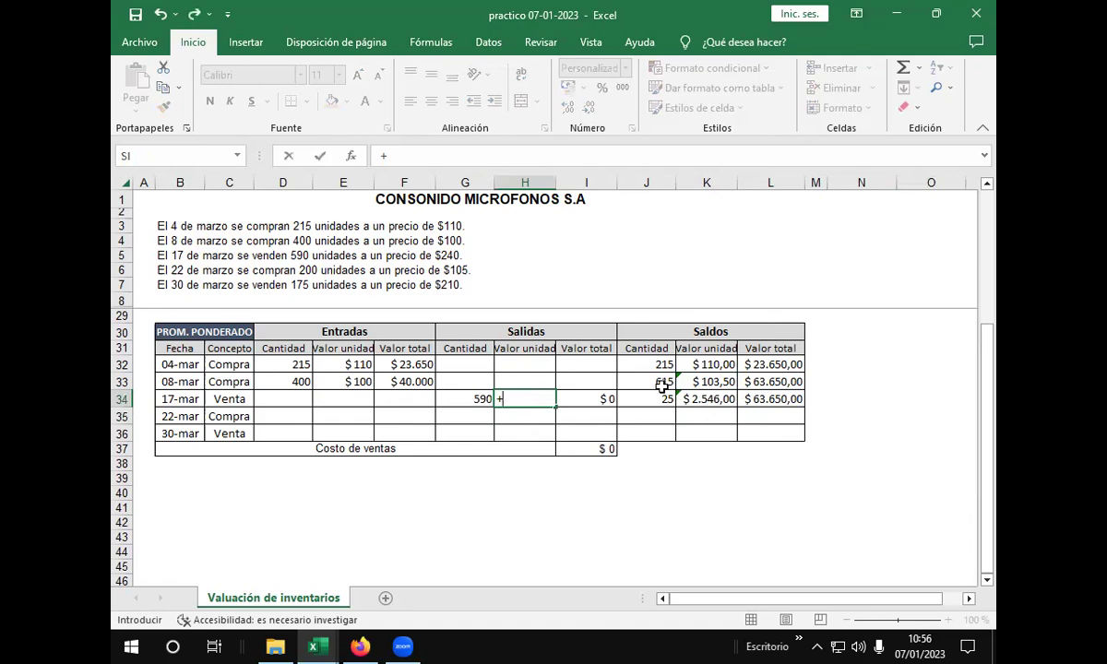
pyautogui.click(700, 383)
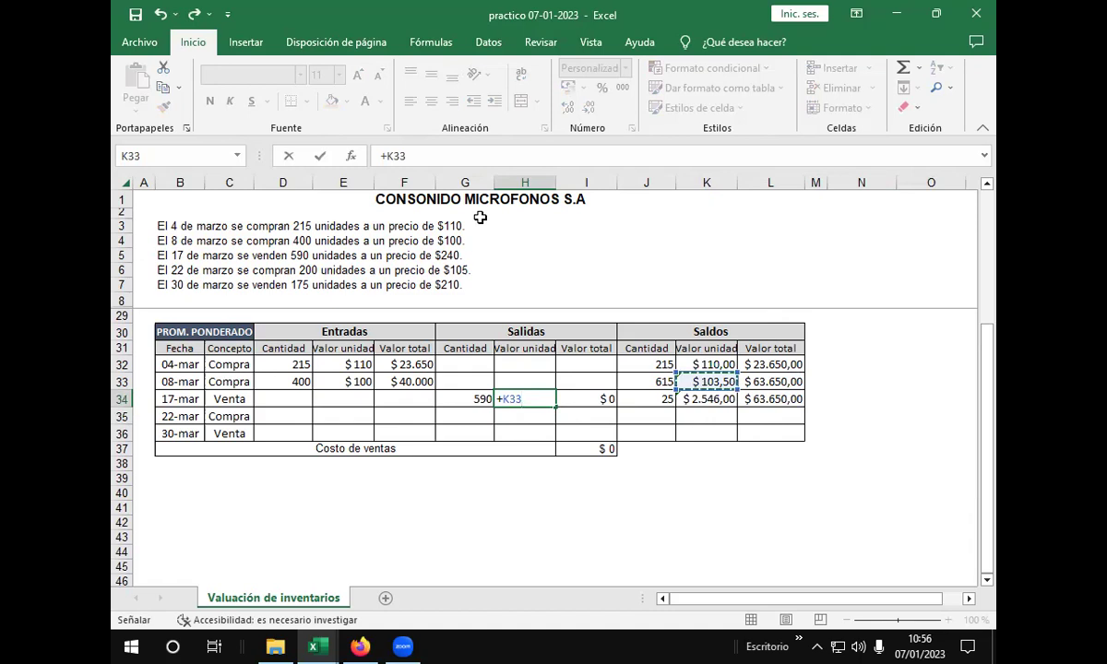
pyautogui.press('Return')
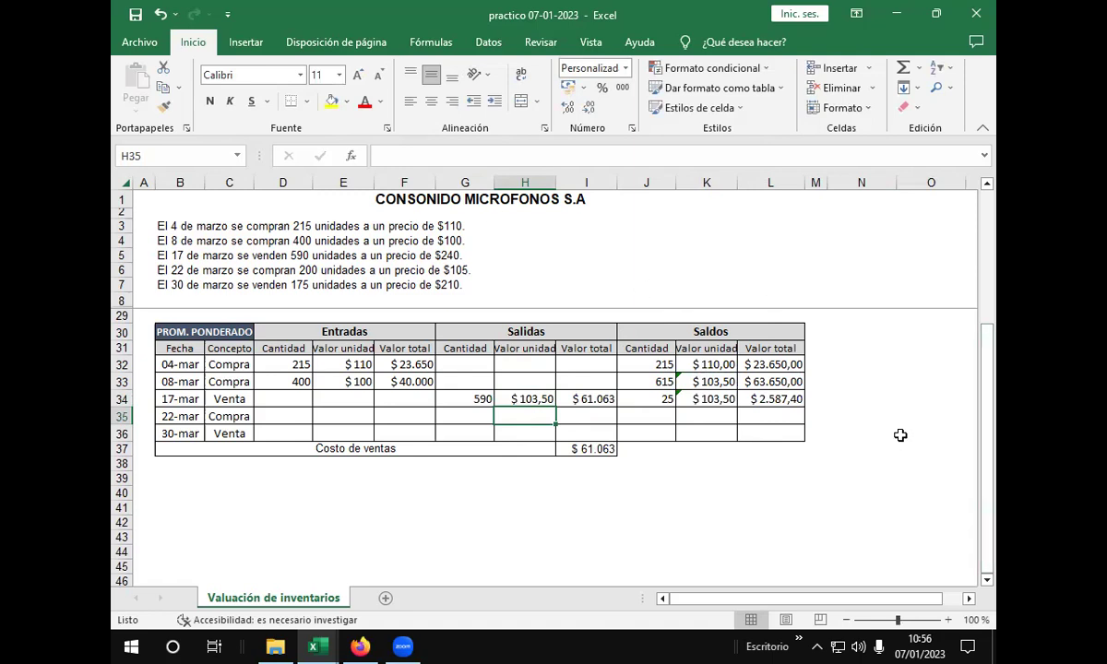
pyautogui.click(891, 404)
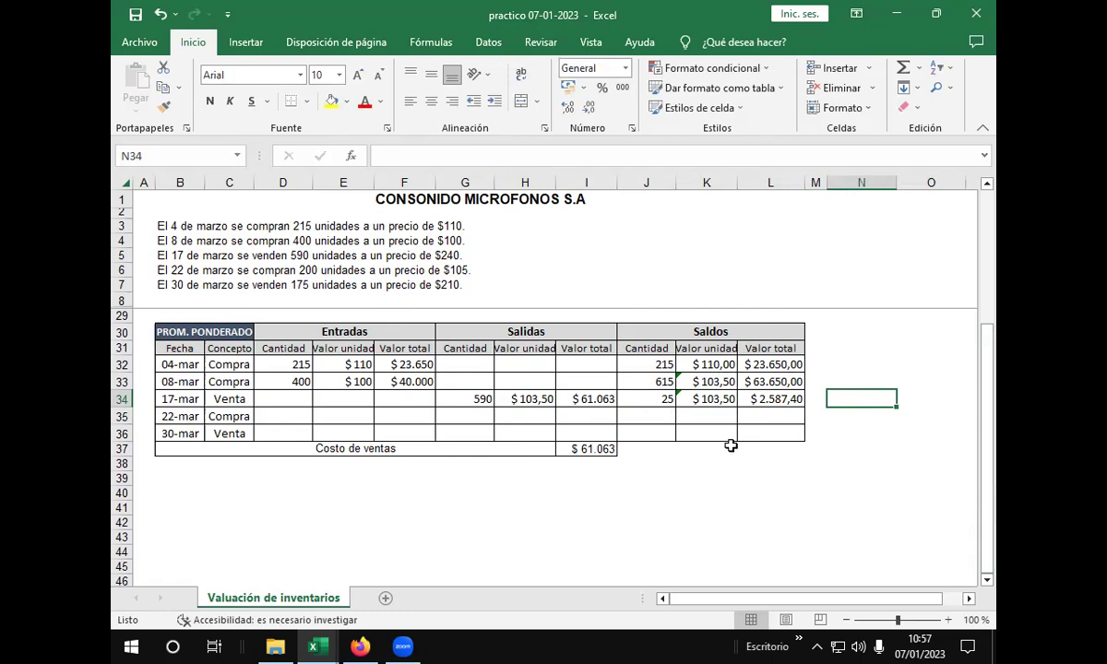
pyautogui.click(467, 416)
pyautogui.click(405, 416)
pyautogui.click(339, 416)
pyautogui.click(291, 416)
pyautogui.click(343, 416)
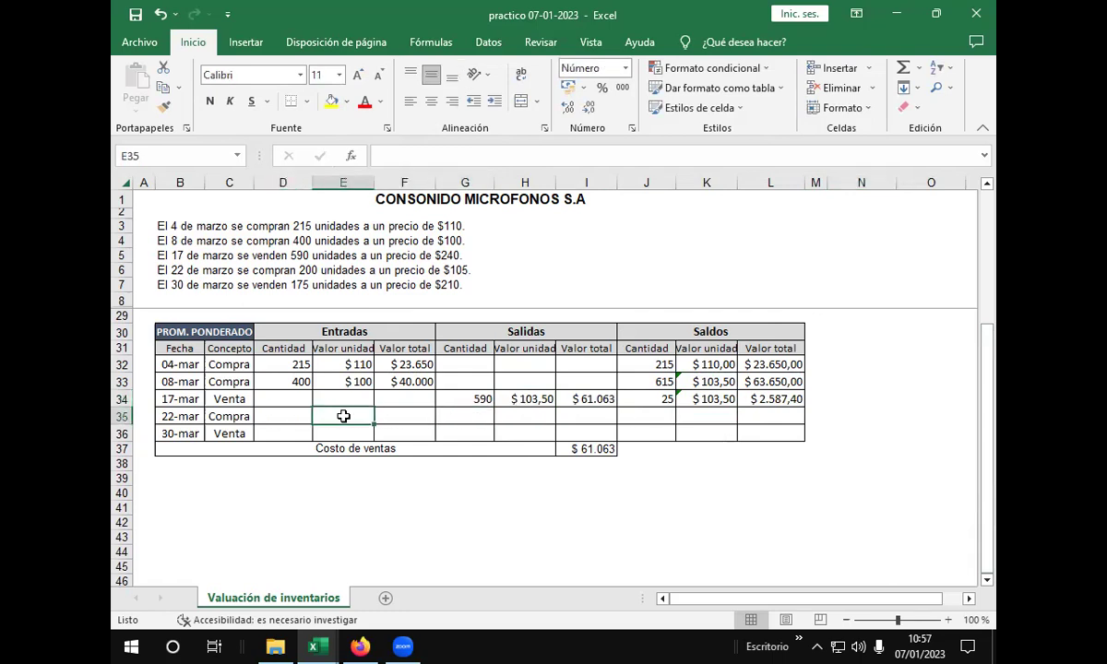
pyautogui.click(397, 416)
pyautogui.click(442, 416)
pyautogui.click(546, 417)
pyautogui.click(595, 416)
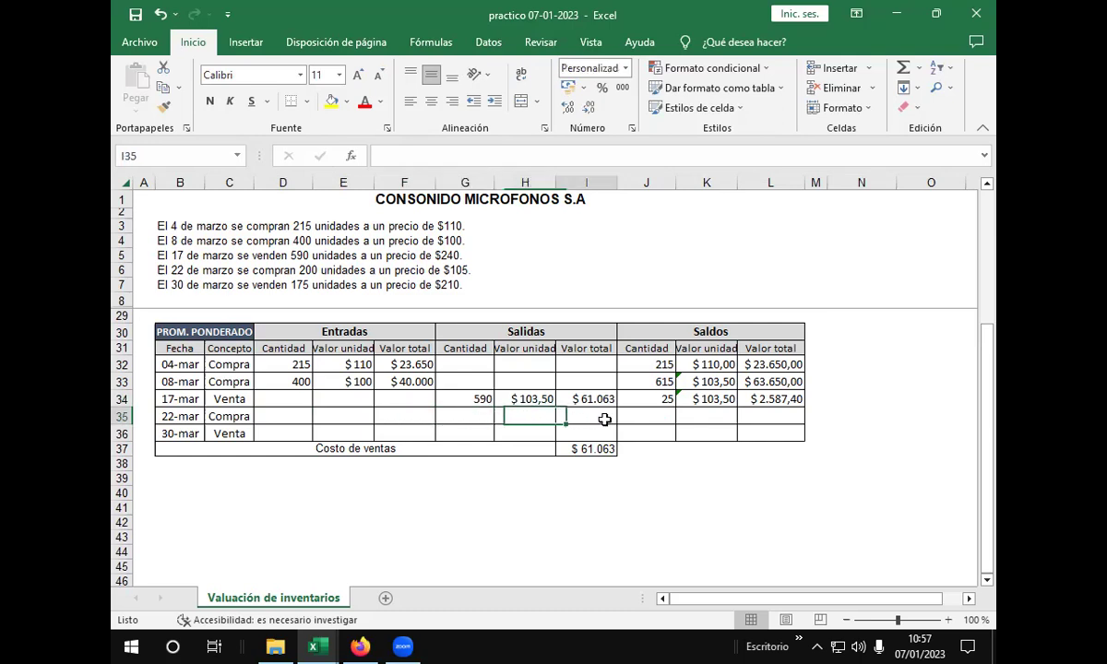
pyautogui.click(526, 415)
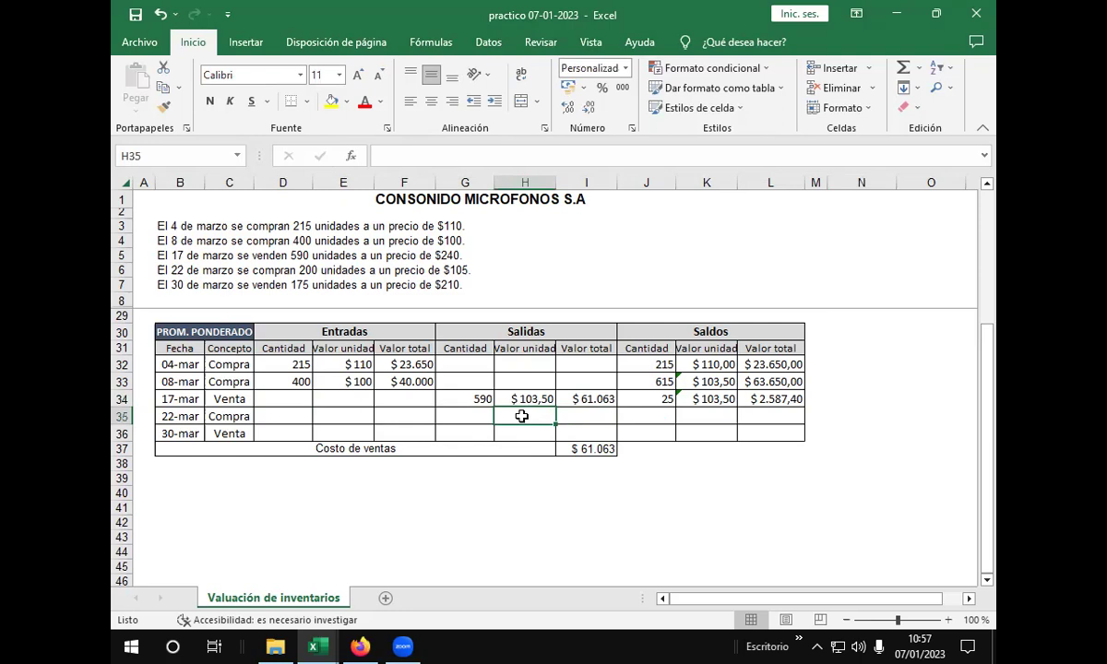
# Step: Check which cells the 17-mar balance's unit value formula in K34 refers to
pyautogui.click(710, 398)
pyautogui.click(444, 153)
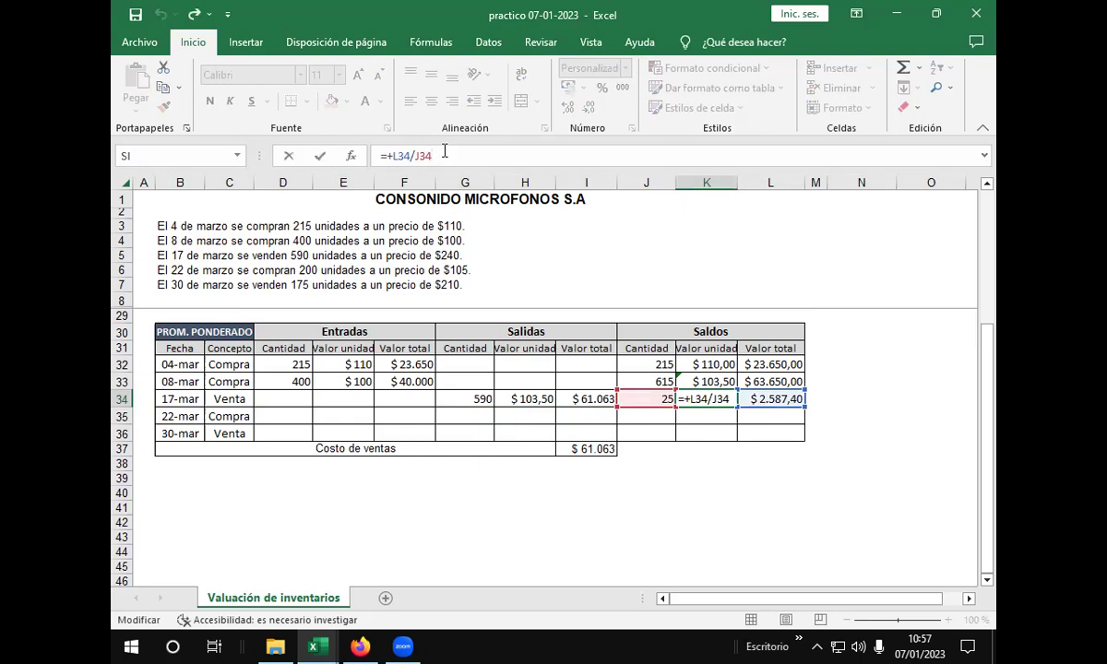
pyautogui.press('Return')
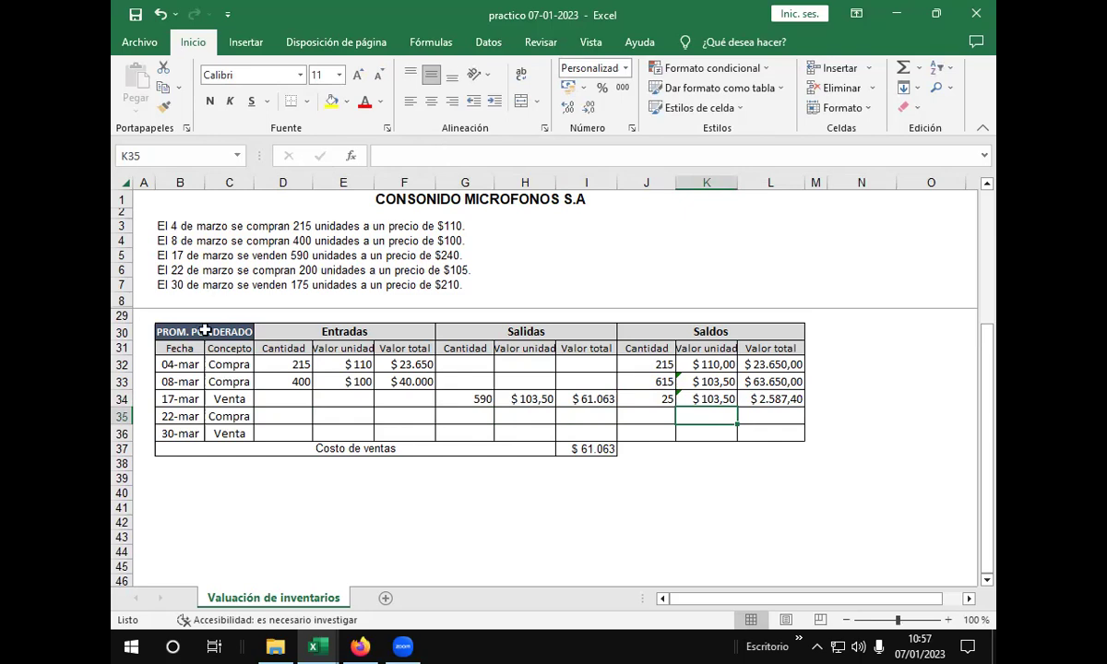
# Step: Enter the 22-mar purchase in the Entradas columns with quantity 200 in D35 and unit value 105 in E35
pyautogui.click(287, 415)
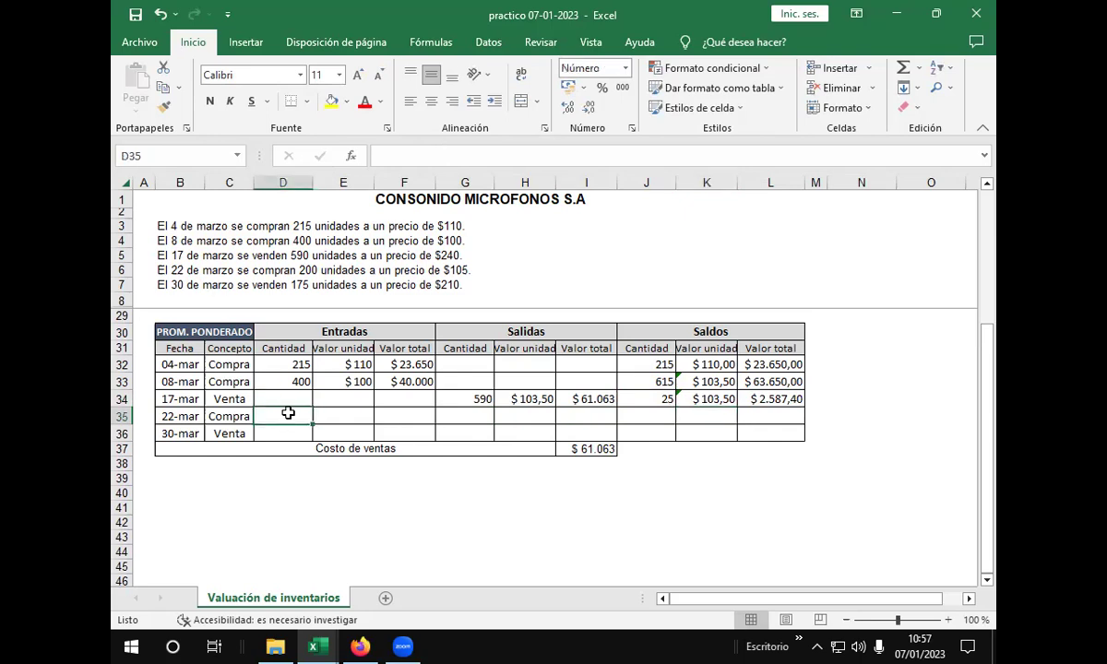
pyautogui.write('200')
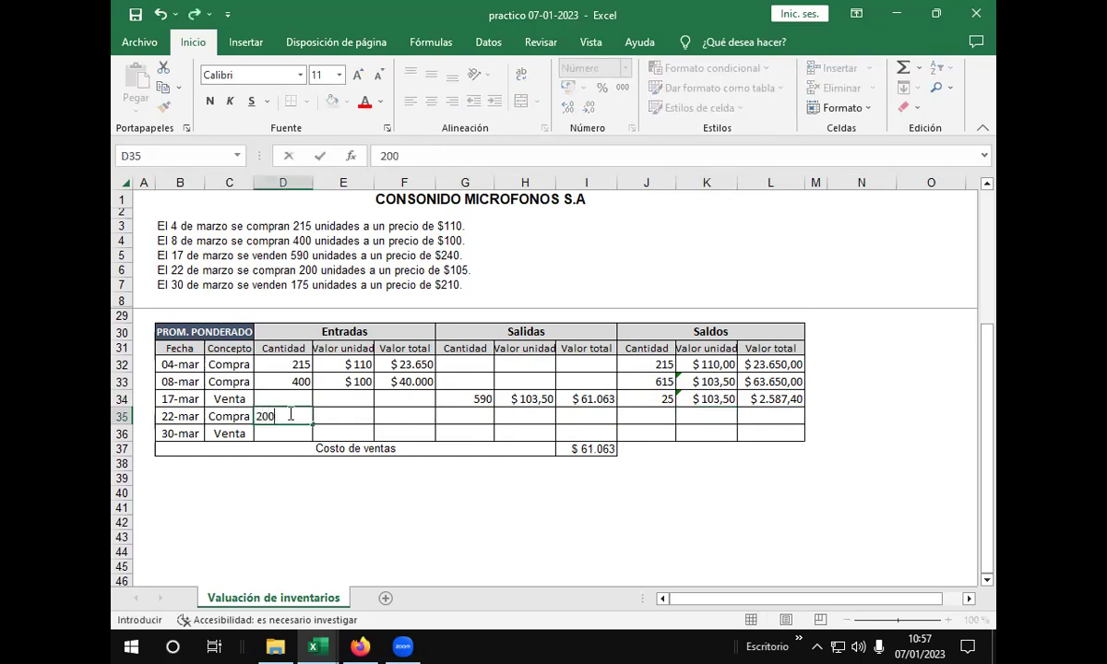
pyautogui.press('Tab')
pyautogui.write('1050')
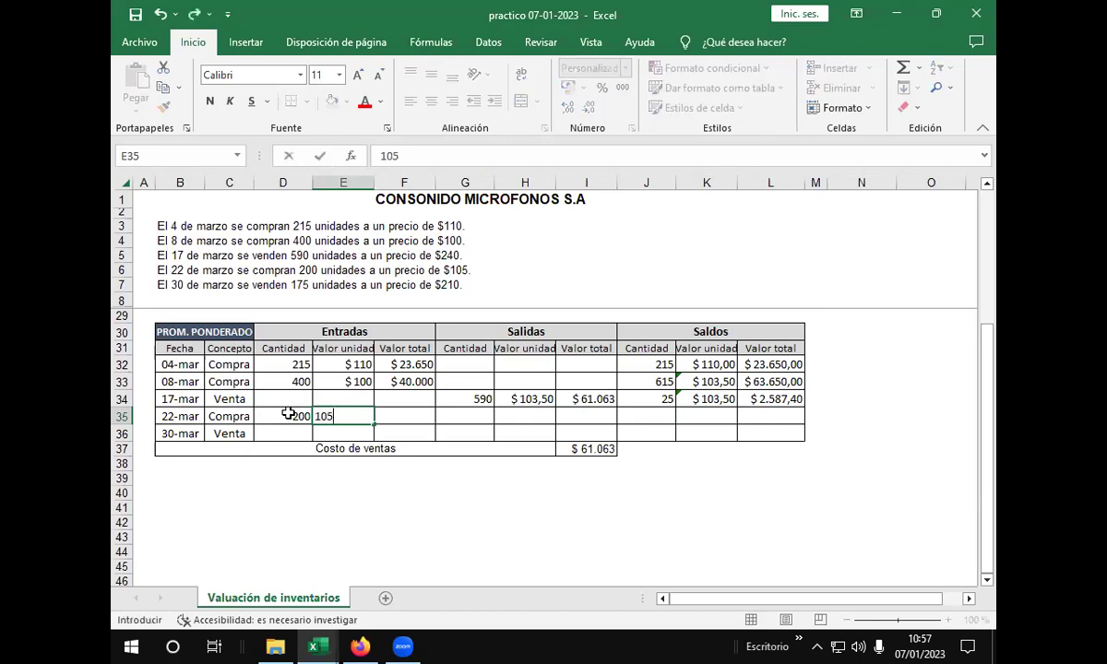
pyautogui.press('Tab')
pyautogui.press('Left')
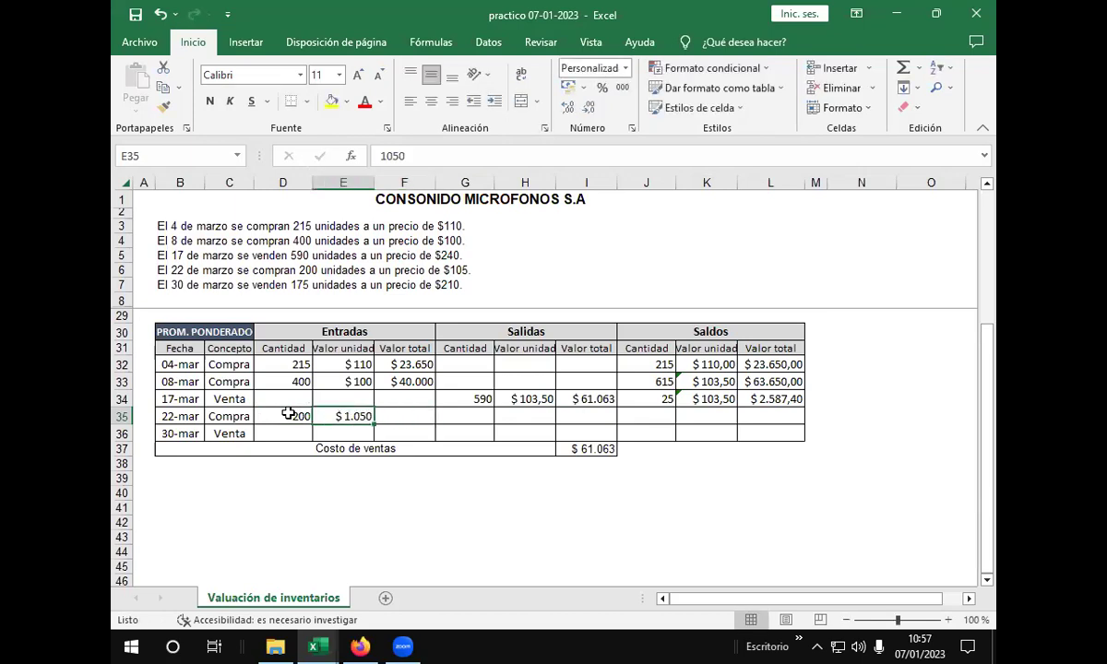
pyautogui.write('105')
pyautogui.press('Tab')
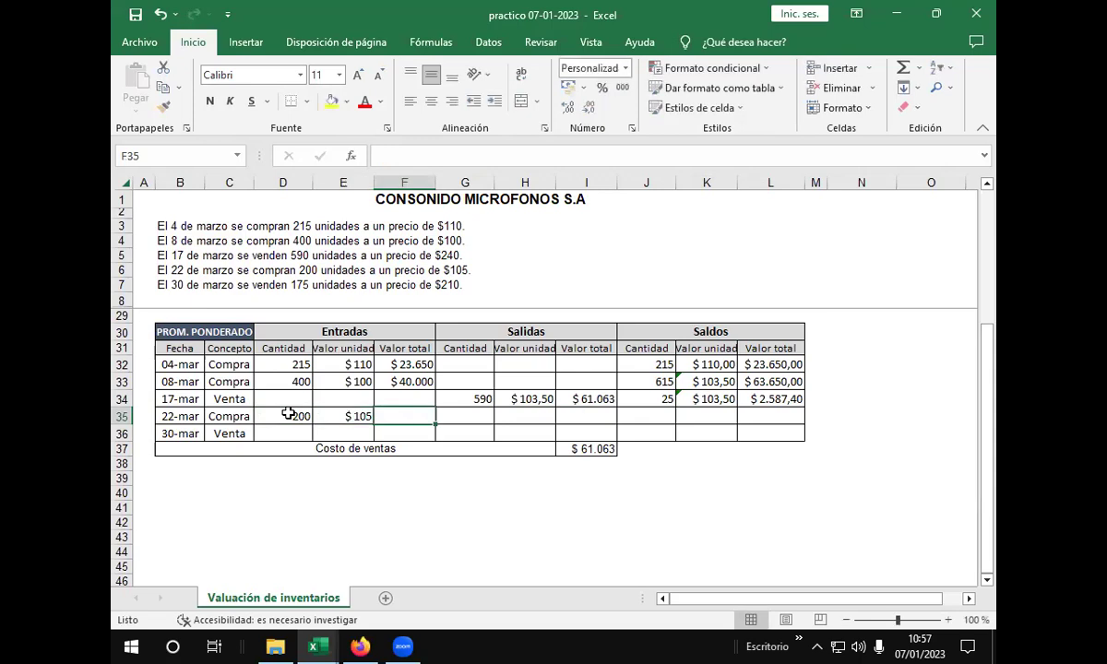
# Step: Calculate the 22-mar purchase's total value in F35 with the formula +D35*E35
pyautogui.write('+')
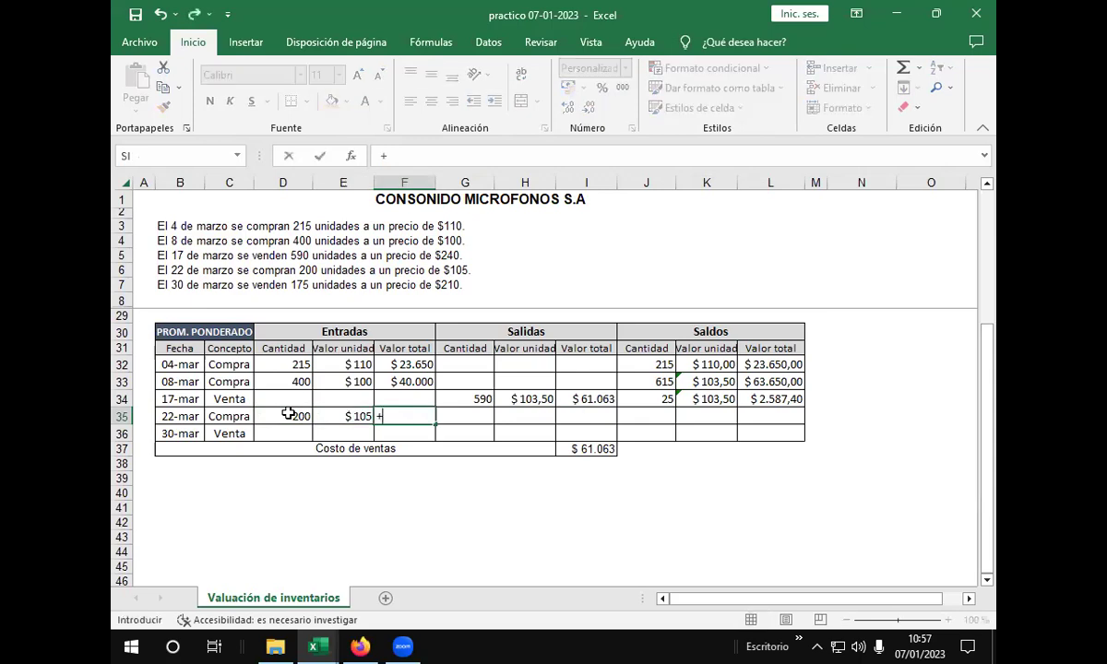
pyautogui.click(288, 416)
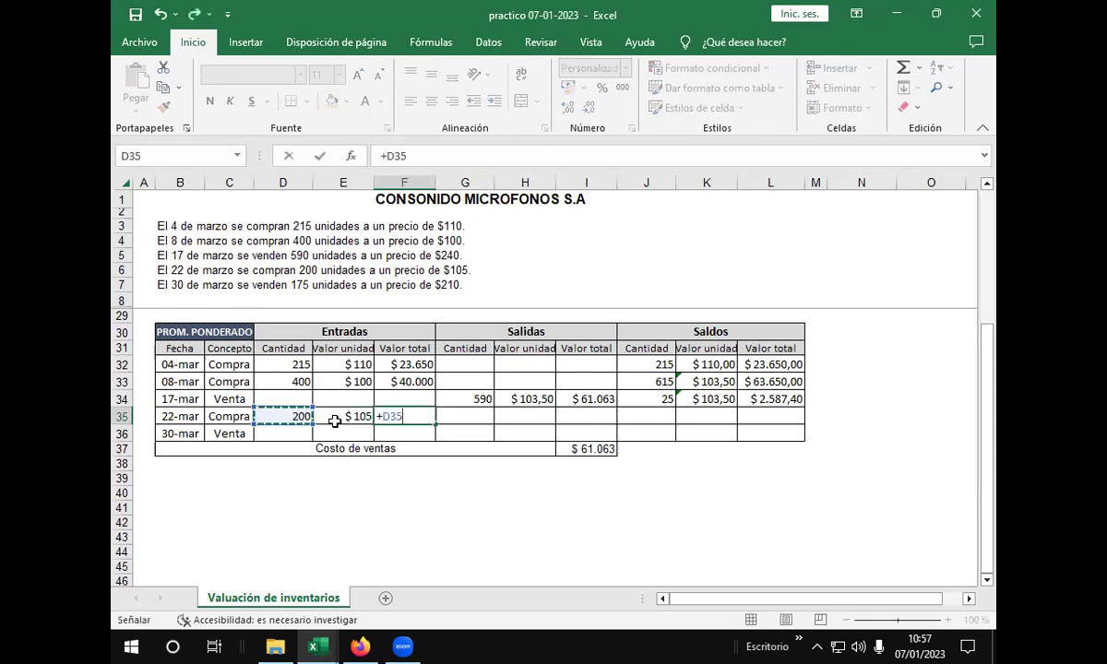
pyautogui.write('*')
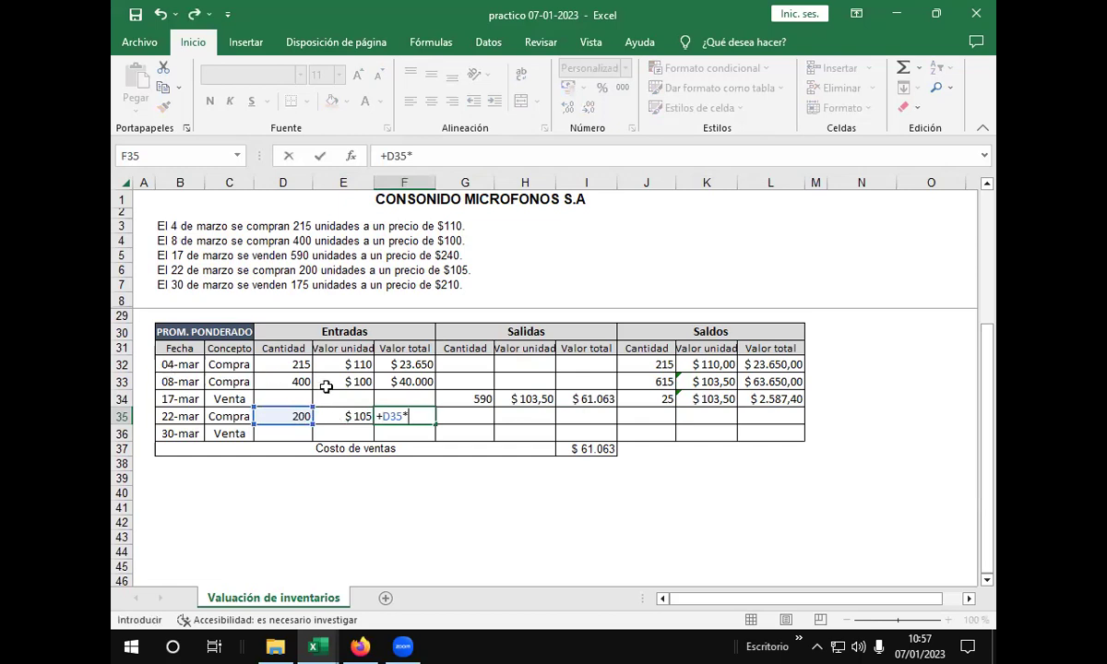
pyautogui.click(338, 417)
pyautogui.press('Return')
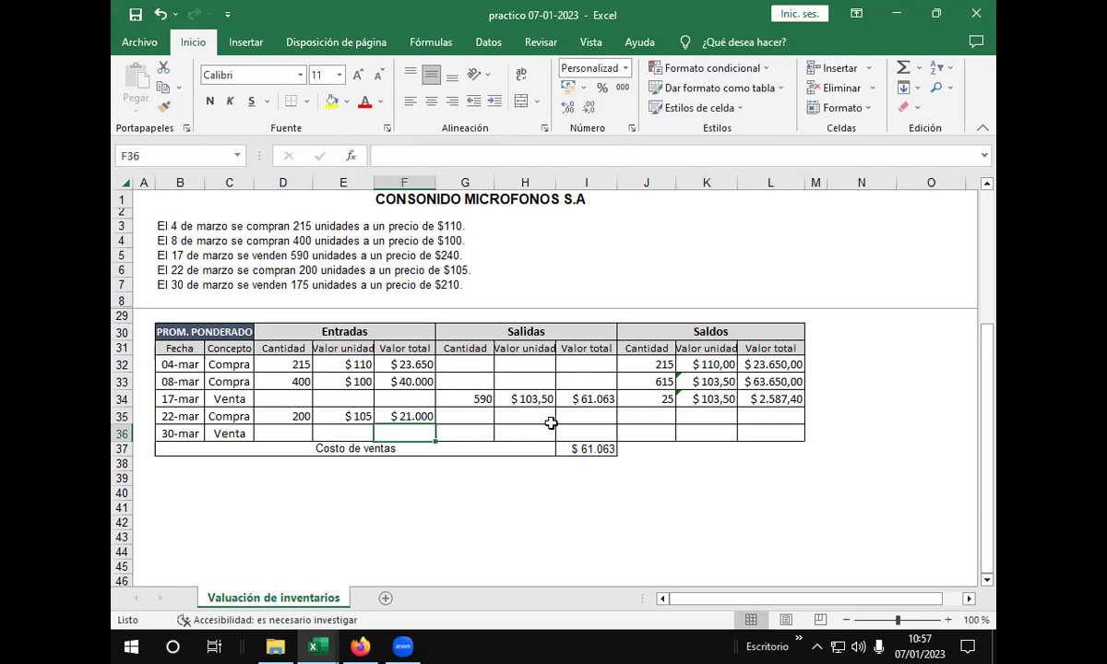
# Step: Calculate the 22-mar balance quantity in J35 with the formula +J34+D35
pyautogui.click(520, 418)
pyautogui.click(648, 415)
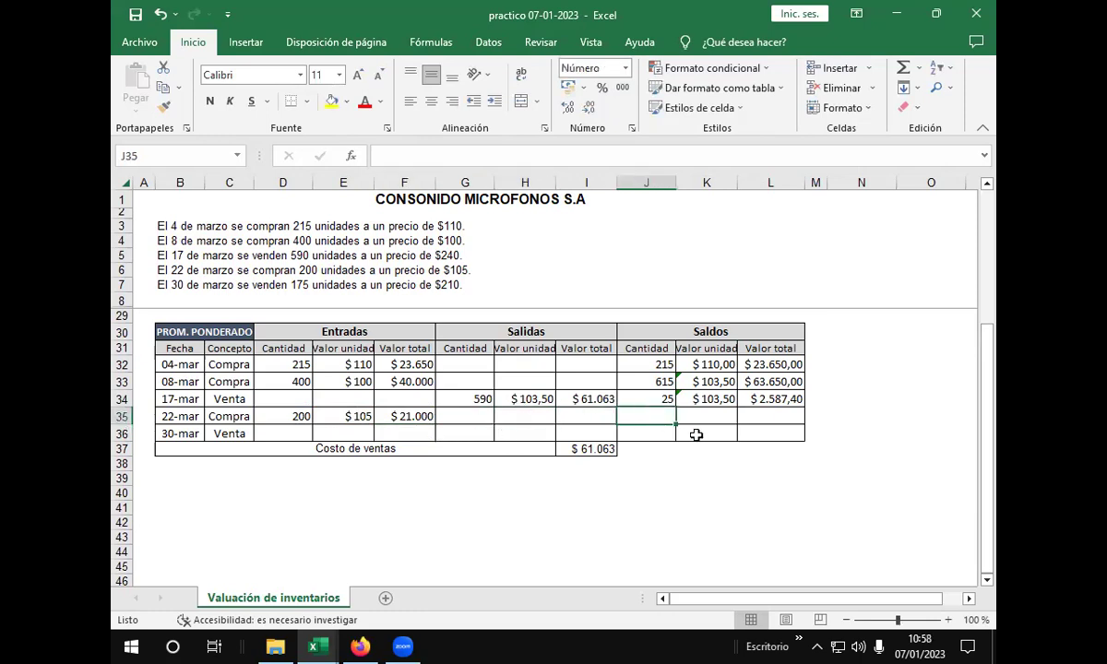
pyautogui.write('+')
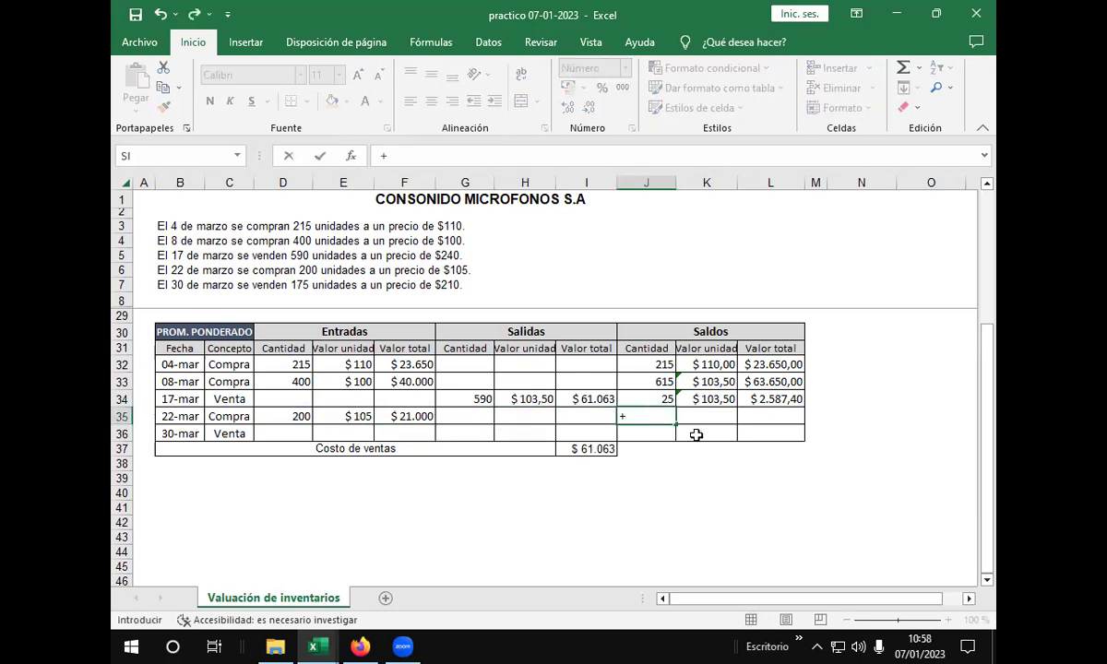
pyautogui.click(643, 398)
pyautogui.write('+')
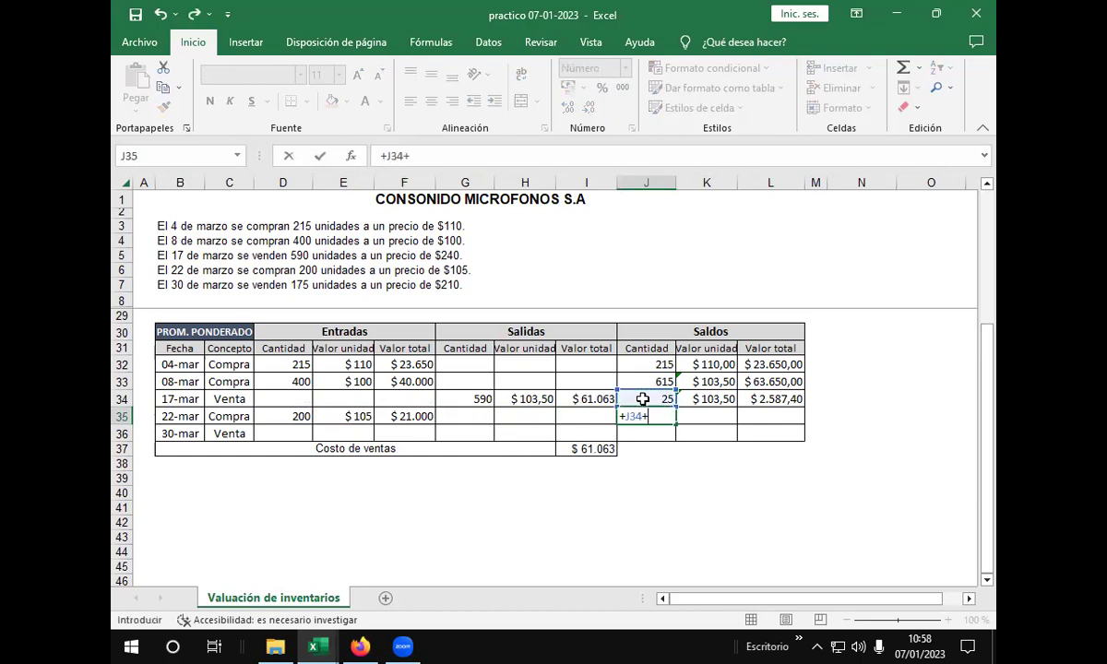
pyautogui.click(279, 416)
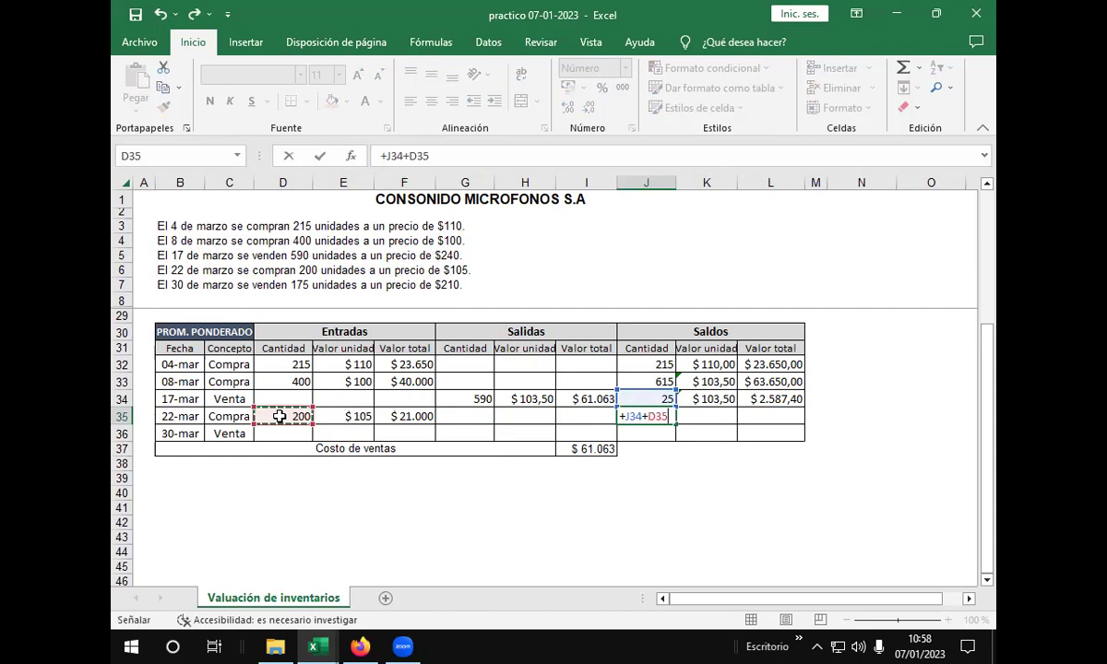
pyautogui.press('Return')
pyautogui.press('Right')
pyautogui.press('Up')
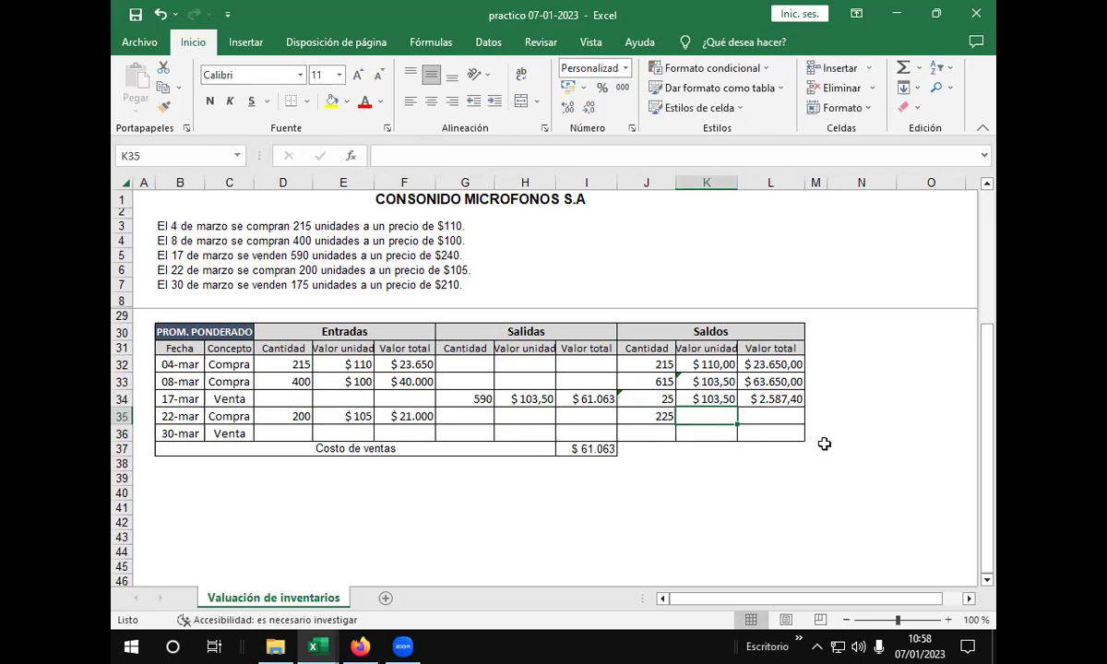
# Step: Calculate the 22-mar balance's total value in L35 with the formula +L34+F35
pyautogui.click(772, 416)
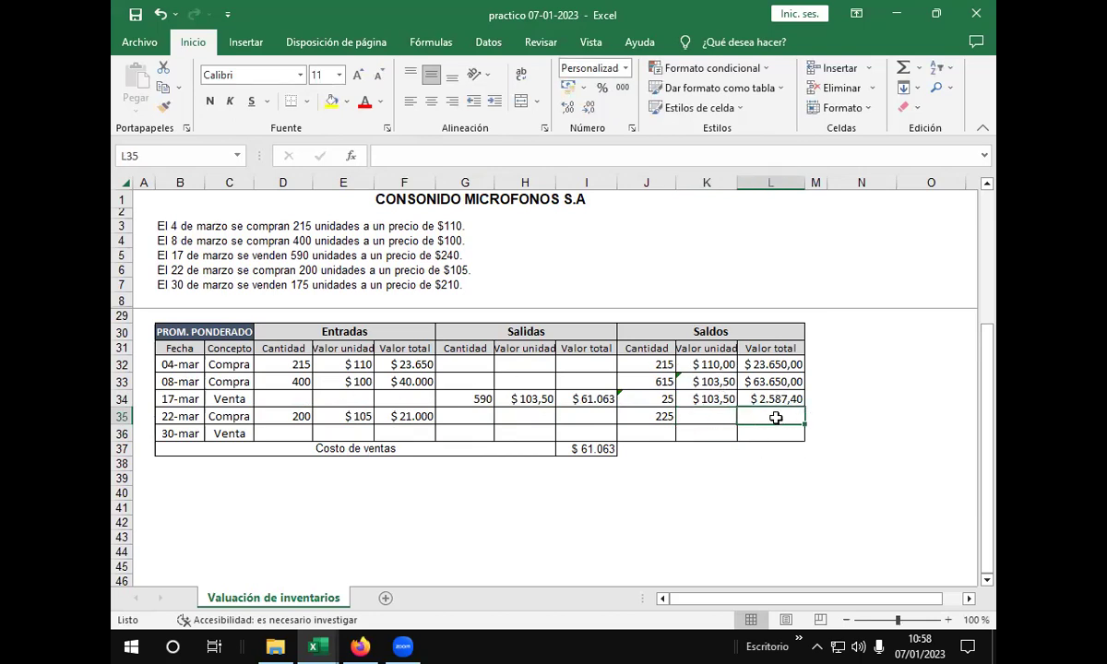
pyautogui.write('+')
pyautogui.click(758, 399)
pyautogui.write('+')
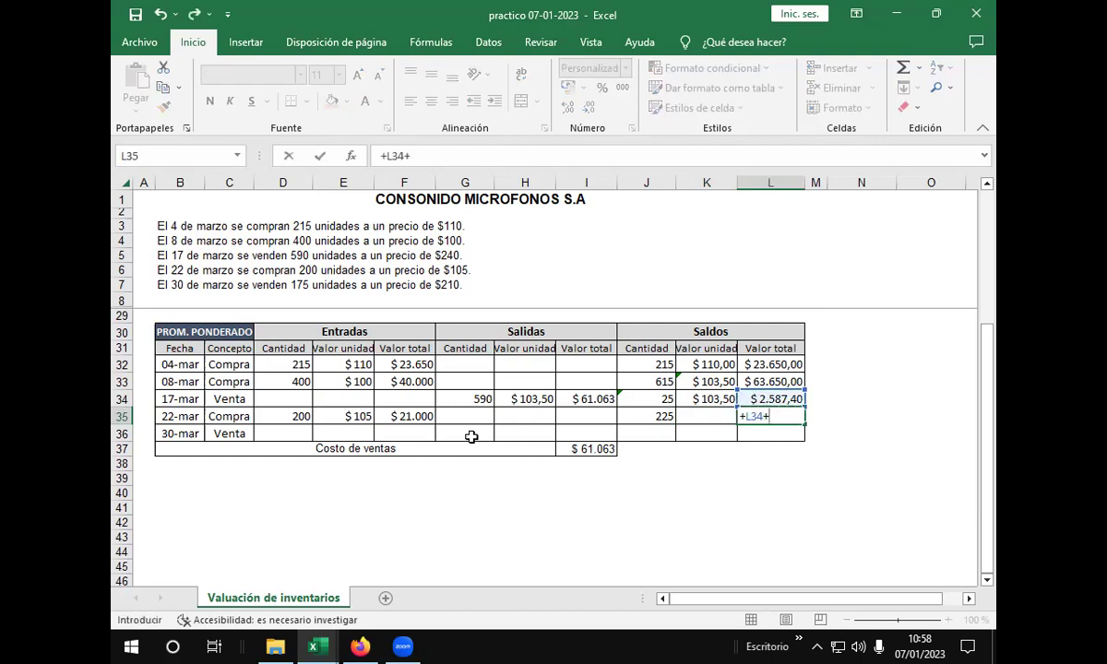
pyautogui.click(388, 417)
pyautogui.press('Return')
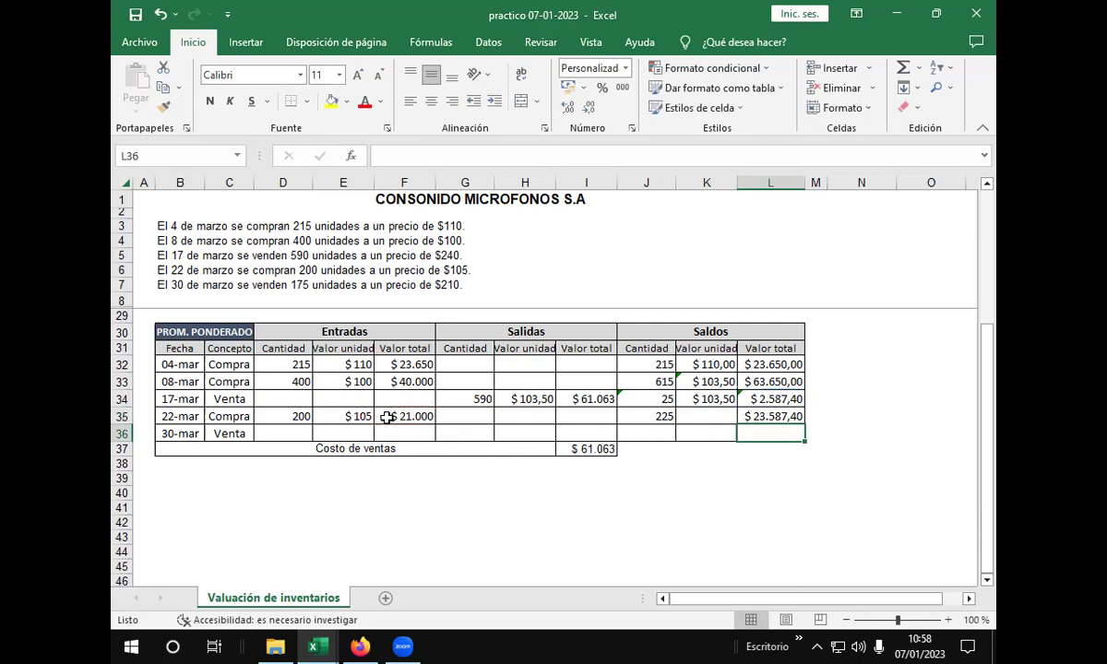
# Step: Calculate the 22-mar weighted average unit value in K35 with the formula +L35/J35
pyautogui.click(717, 416)
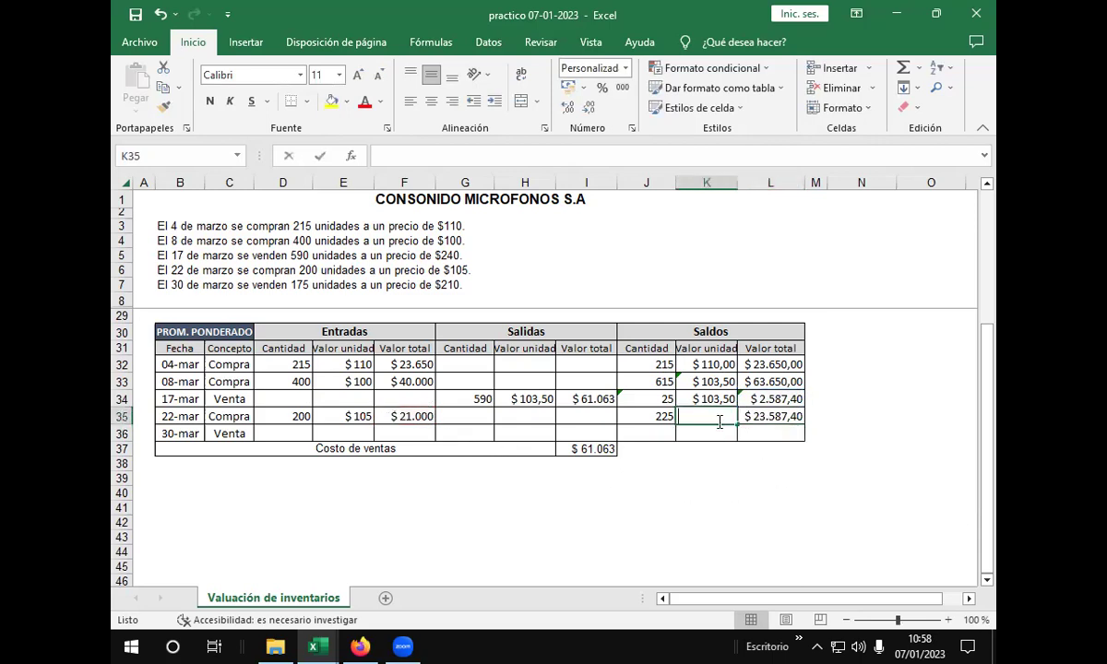
pyautogui.write('+')
pyautogui.click(743, 417)
pyautogui.write('/')
pyautogui.click(643, 416)
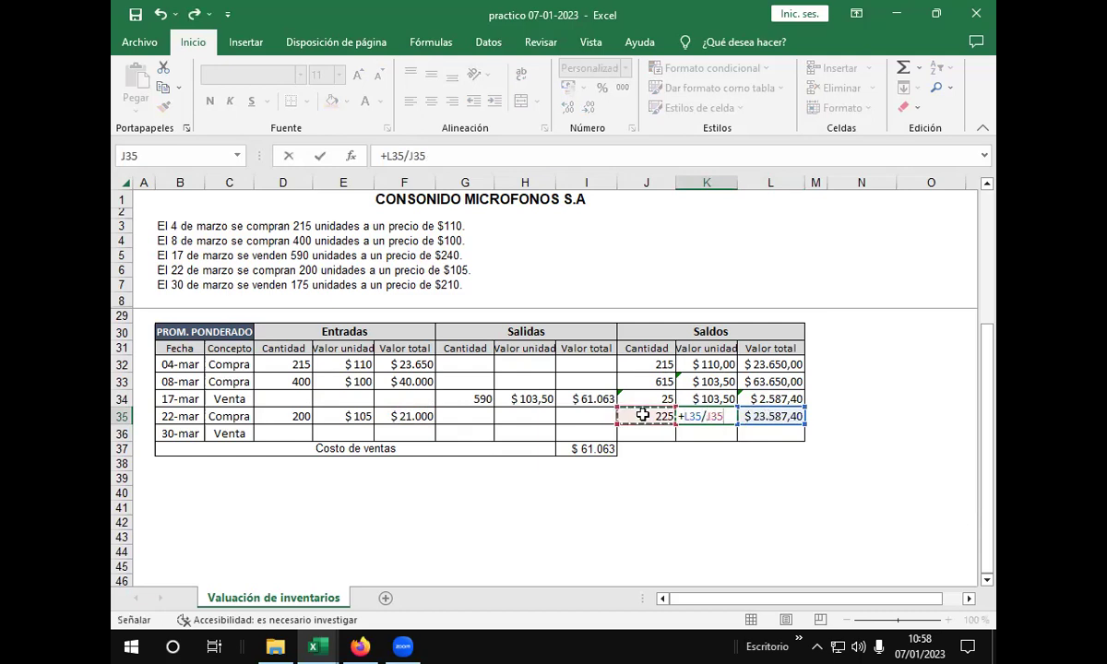
pyautogui.press('Return')
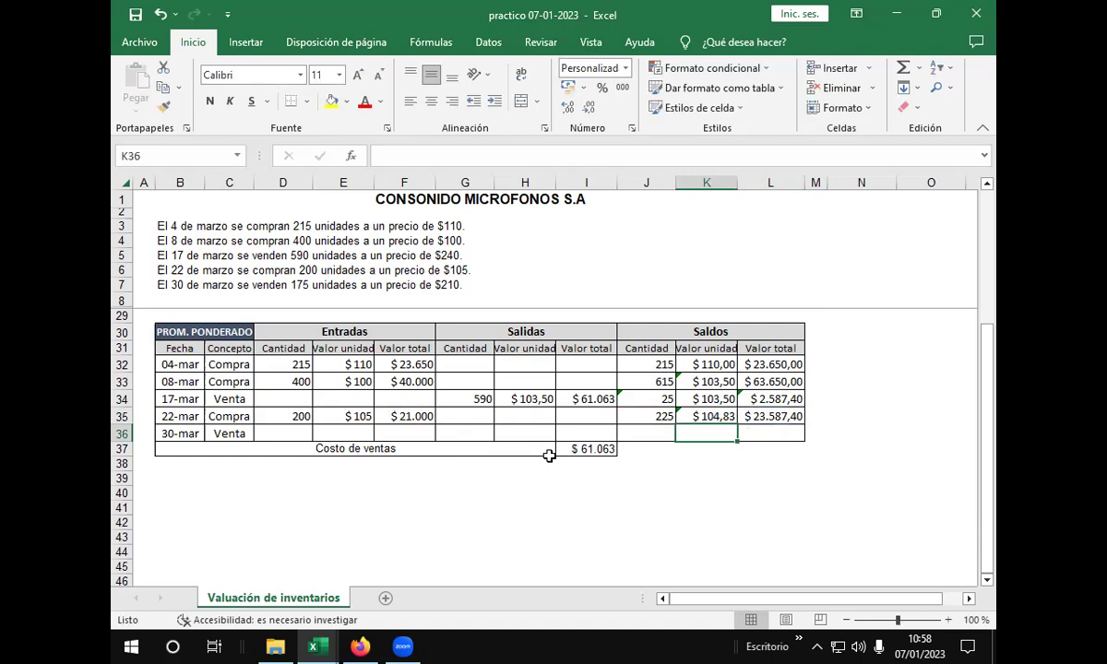
# Step: Go over the 22-mar purchase's quantity, unit value and total value in D35:F35
pyautogui.click(277, 416)
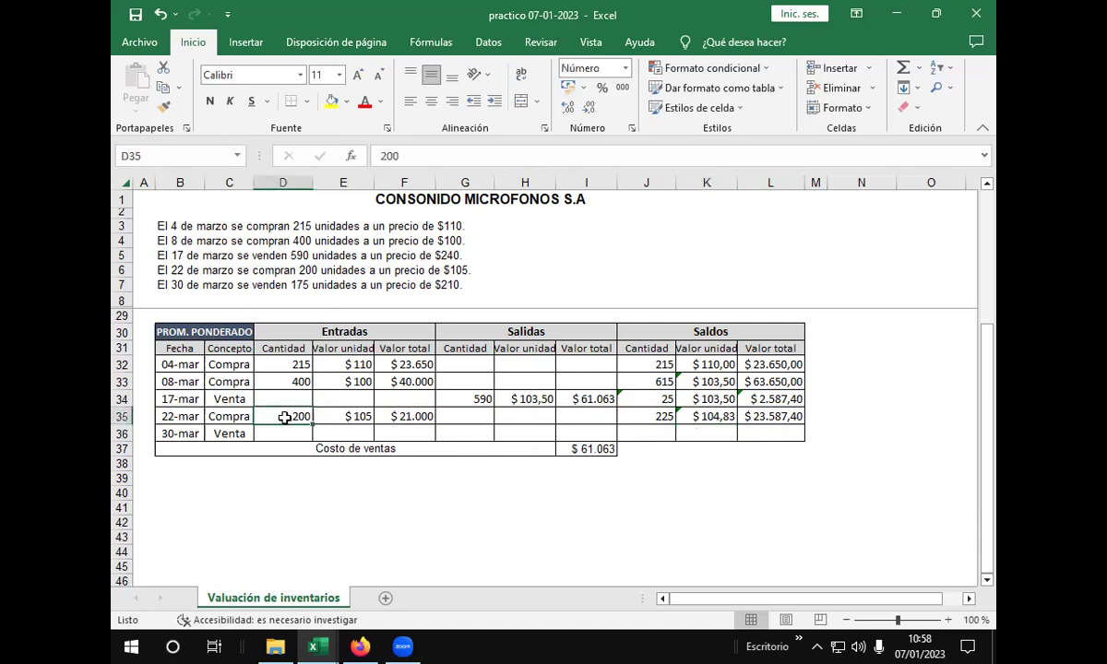
pyautogui.click(355, 417)
pyautogui.click(385, 417)
pyautogui.click(282, 417)
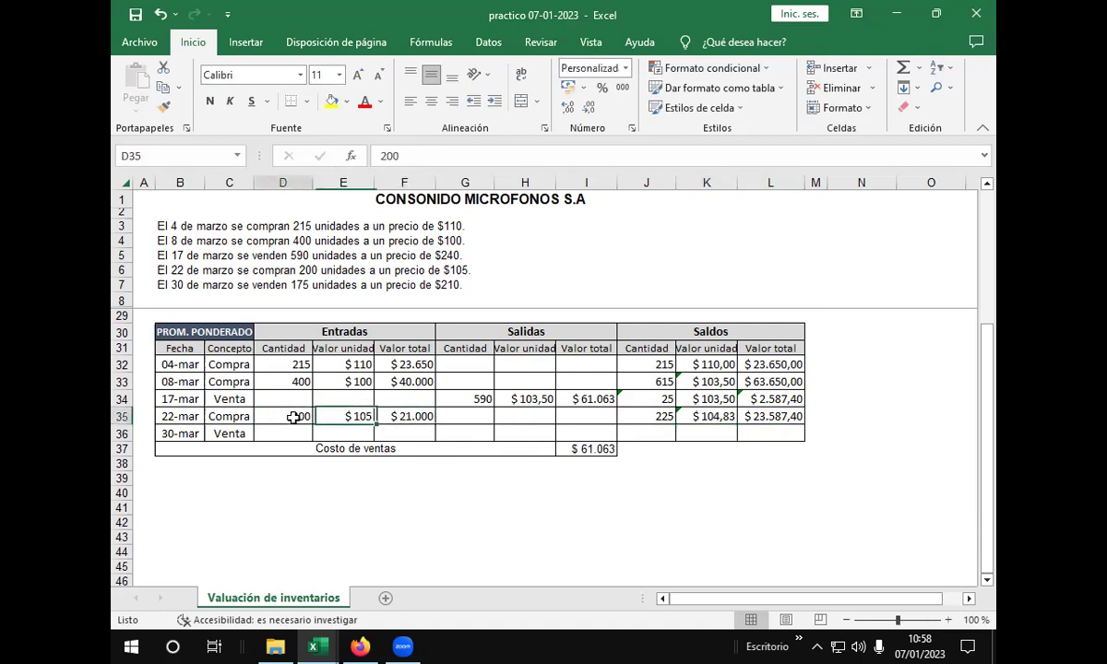
pyautogui.click(349, 418)
pyautogui.click(407, 416)
pyautogui.click(345, 416)
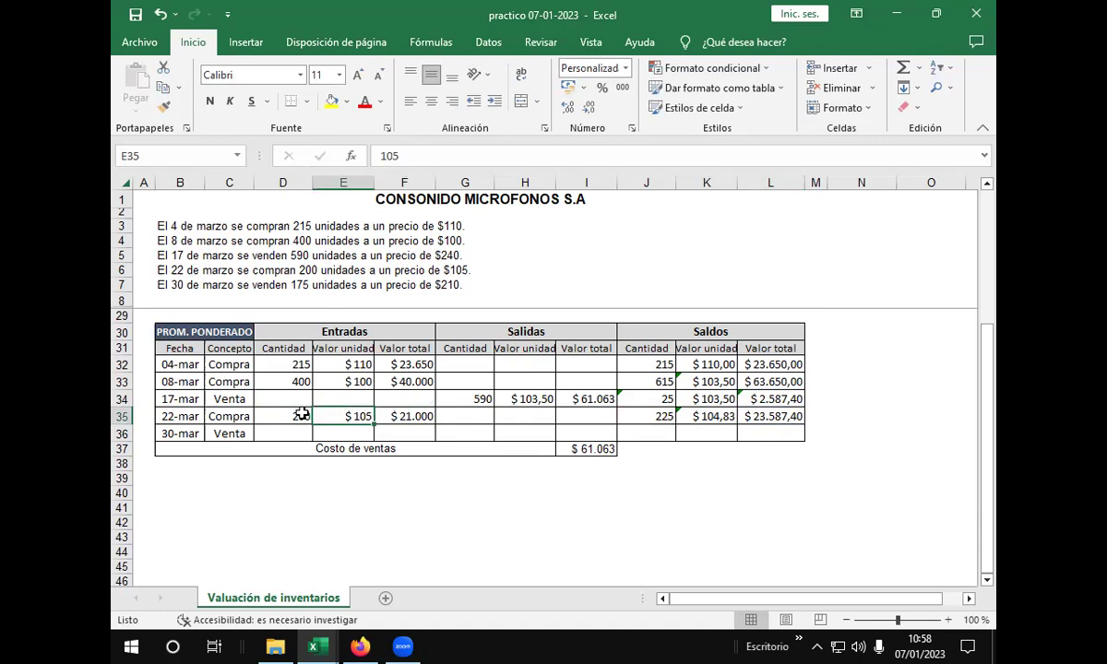
pyautogui.click(301, 414)
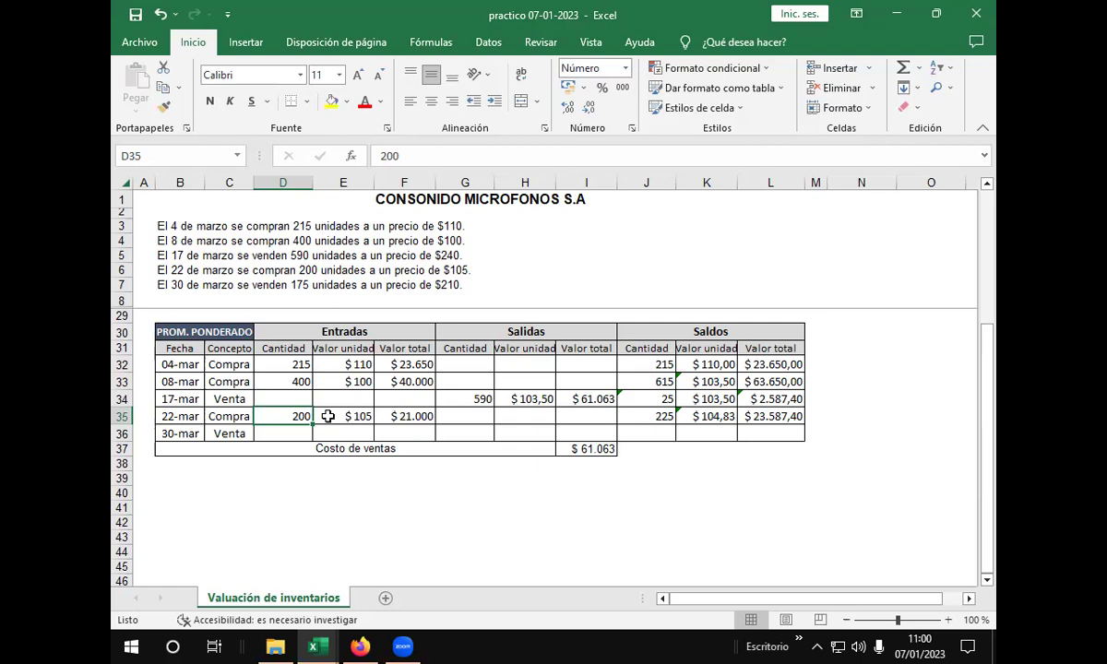
# Step: Review the 22-mar purchase row again and check which cells the total value formula in F35 multiplies
pyautogui.click(145, 417)
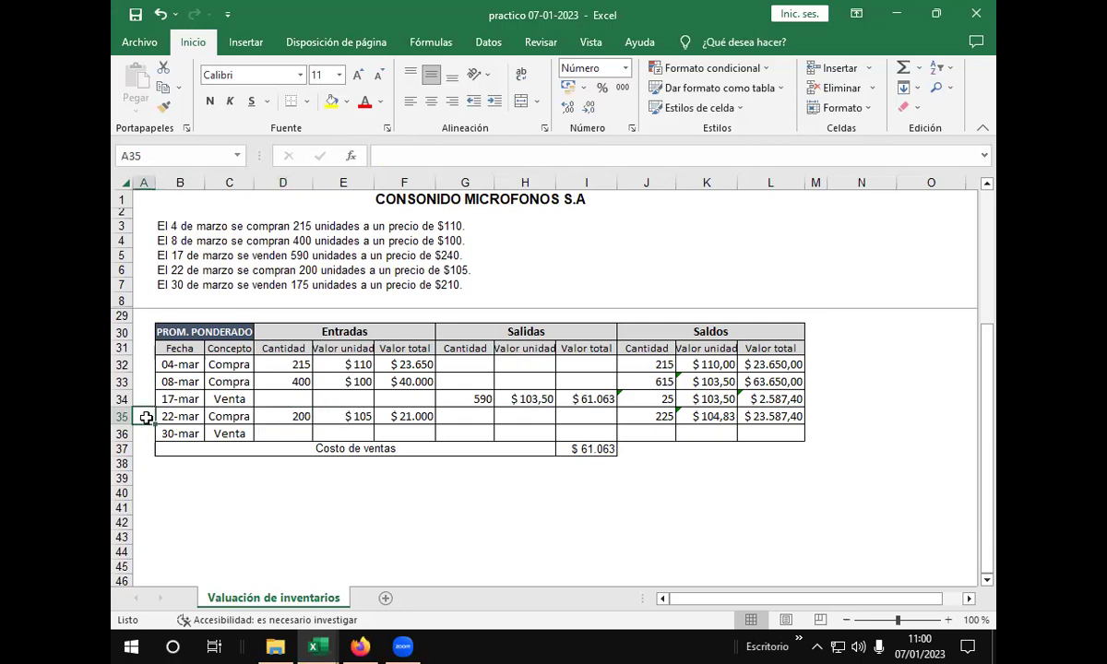
pyautogui.click(298, 418)
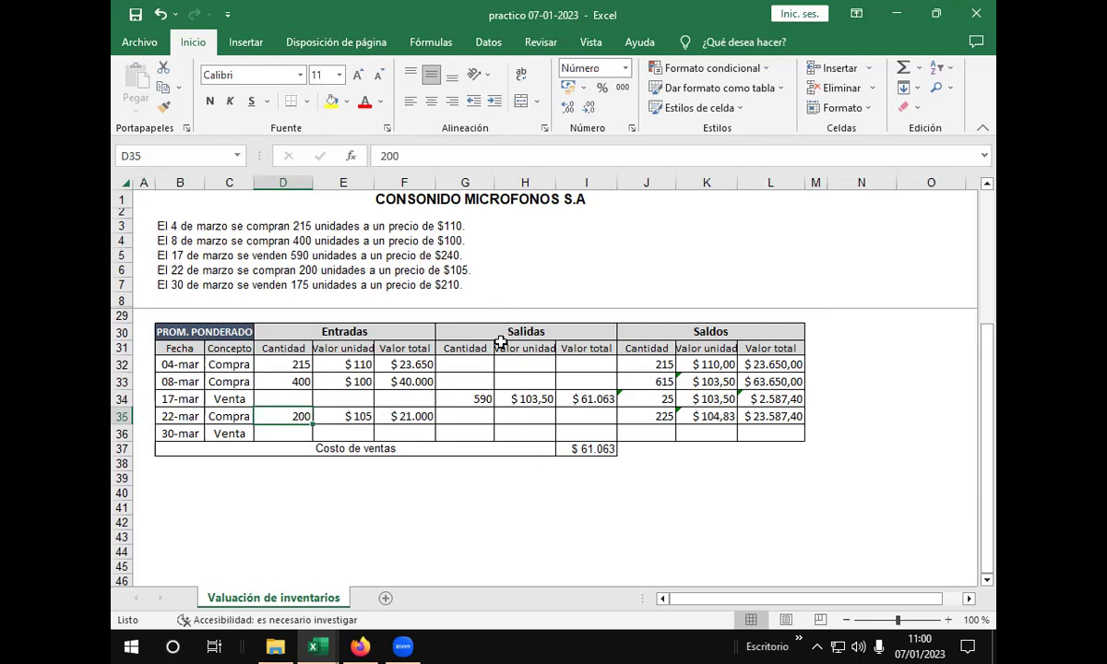
pyautogui.click(343, 417)
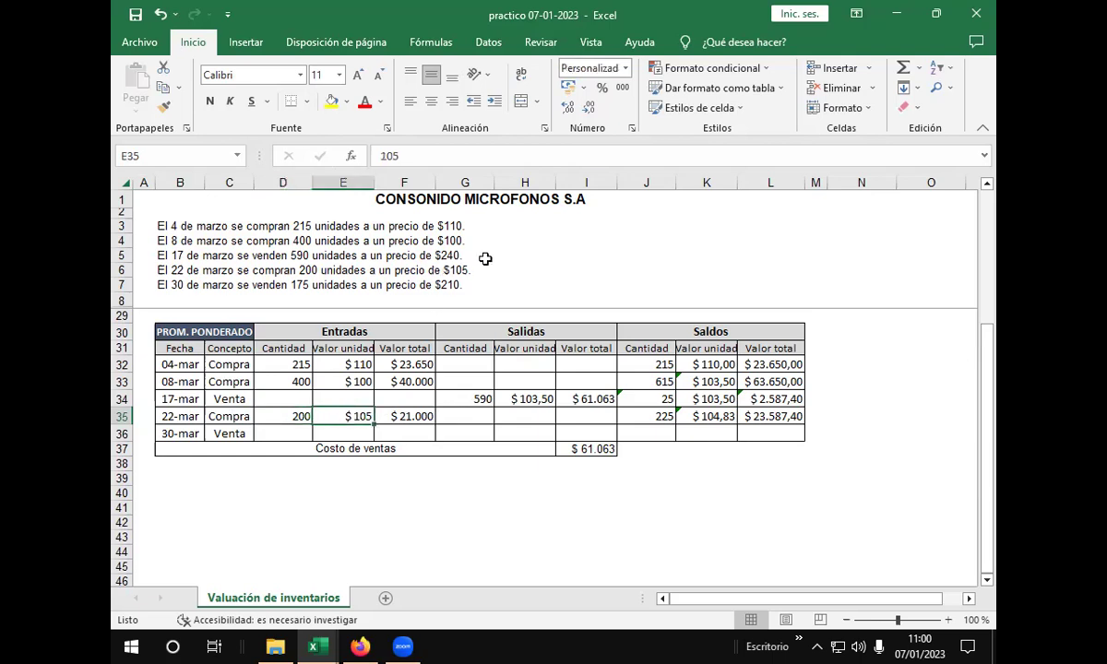
pyautogui.click(413, 417)
pyautogui.click(447, 157)
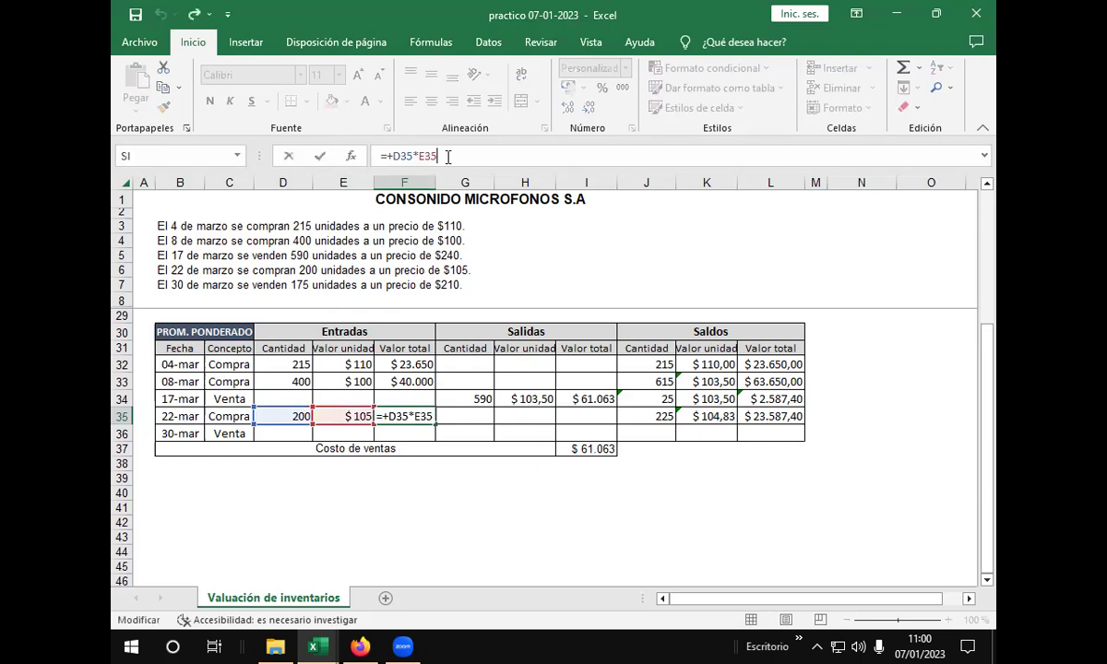
pyautogui.press('Return')
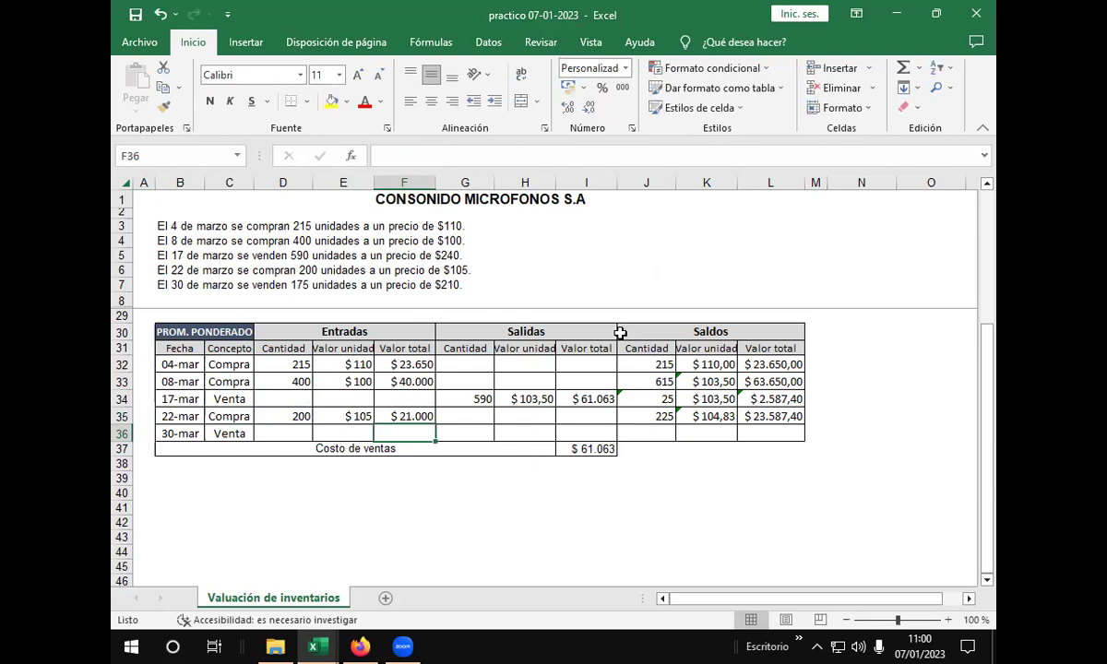
# Step: Clear the 22-mar balance quantity, unit value and total value in J35:L35
pyautogui.moveTo(661, 415); pyautogui.dragTo(791, 415)
pyautogui.press('Delete')
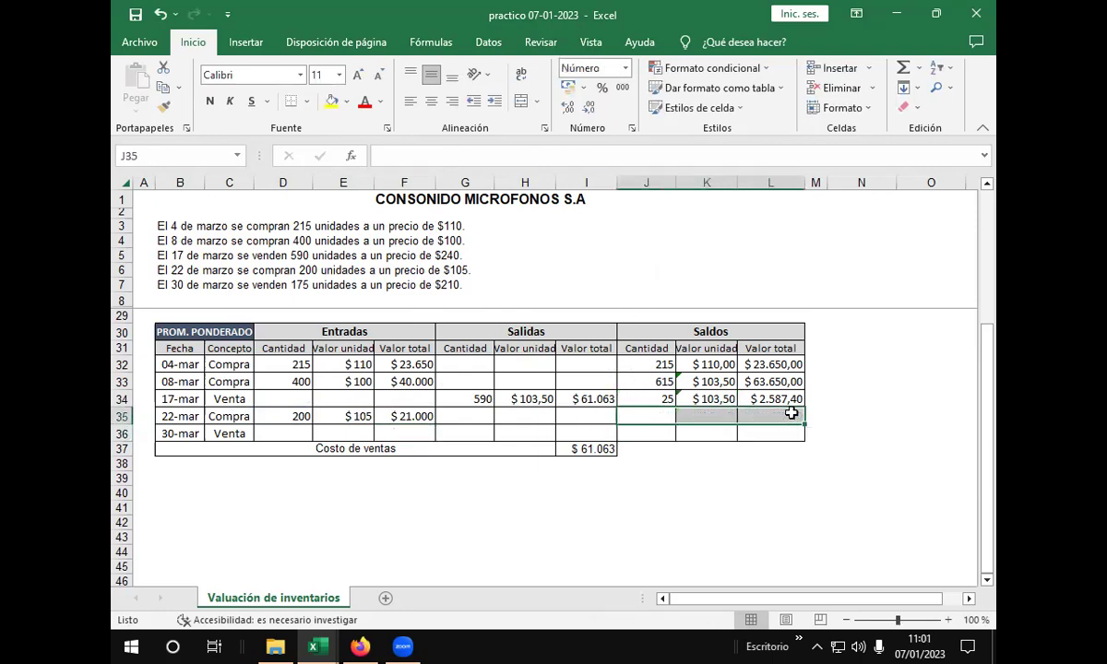
pyautogui.press('Tab')
pyautogui.click(850, 417)
# Step: Calculate the 22-mar balance quantity in J35 with the formula +J34+D35 and check the cells it adds
pyautogui.click(666, 417)
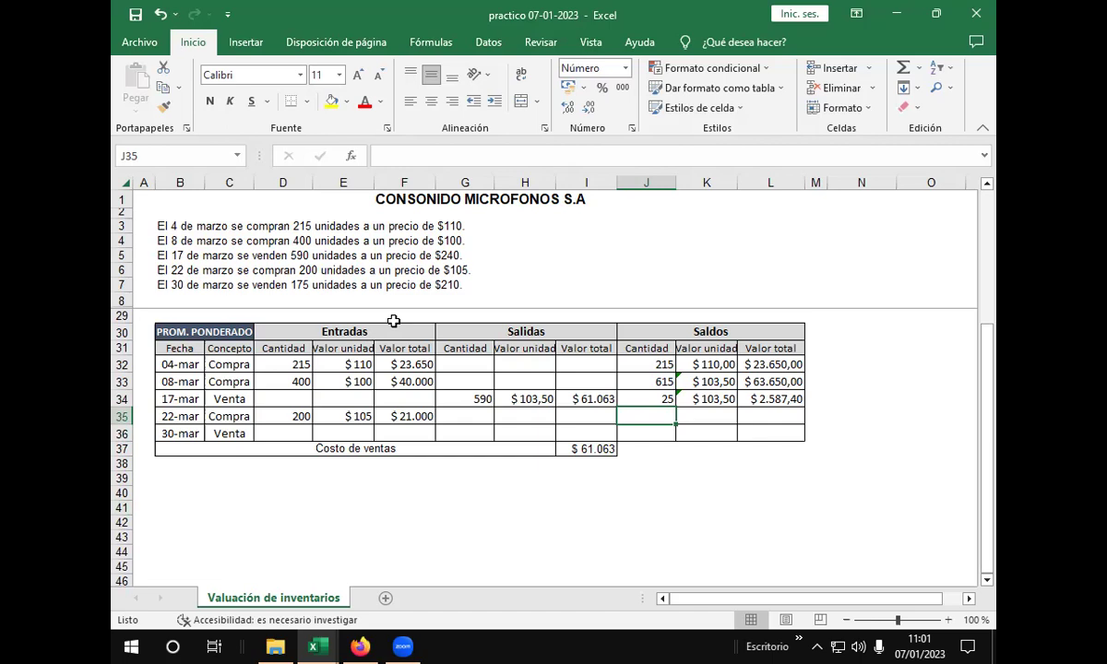
pyautogui.write('+')
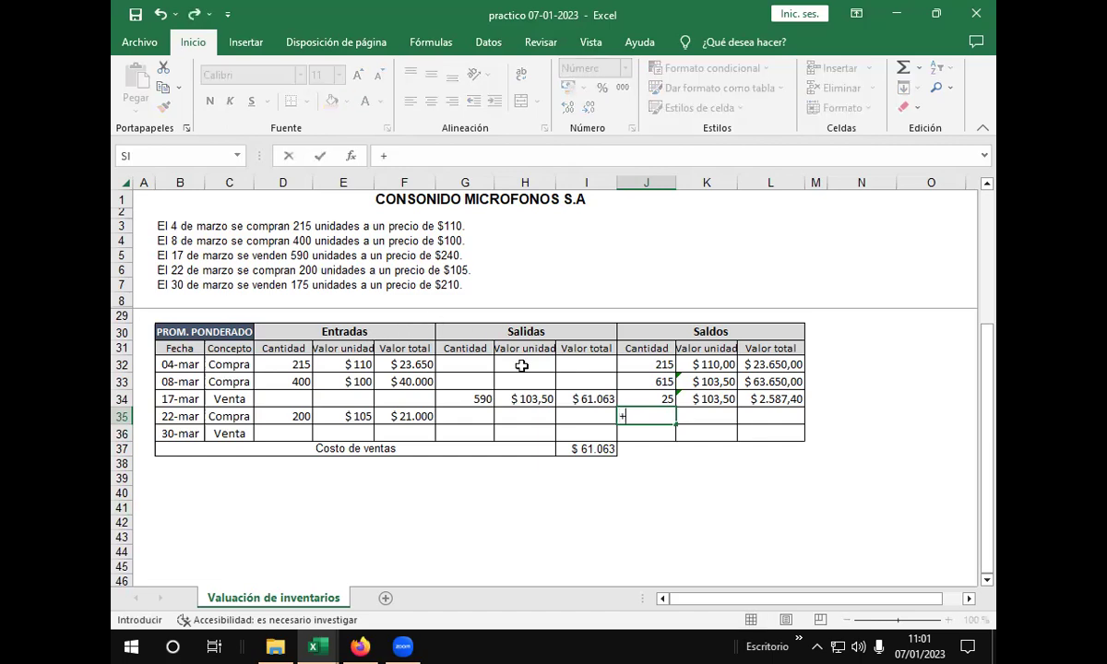
pyautogui.click(643, 399)
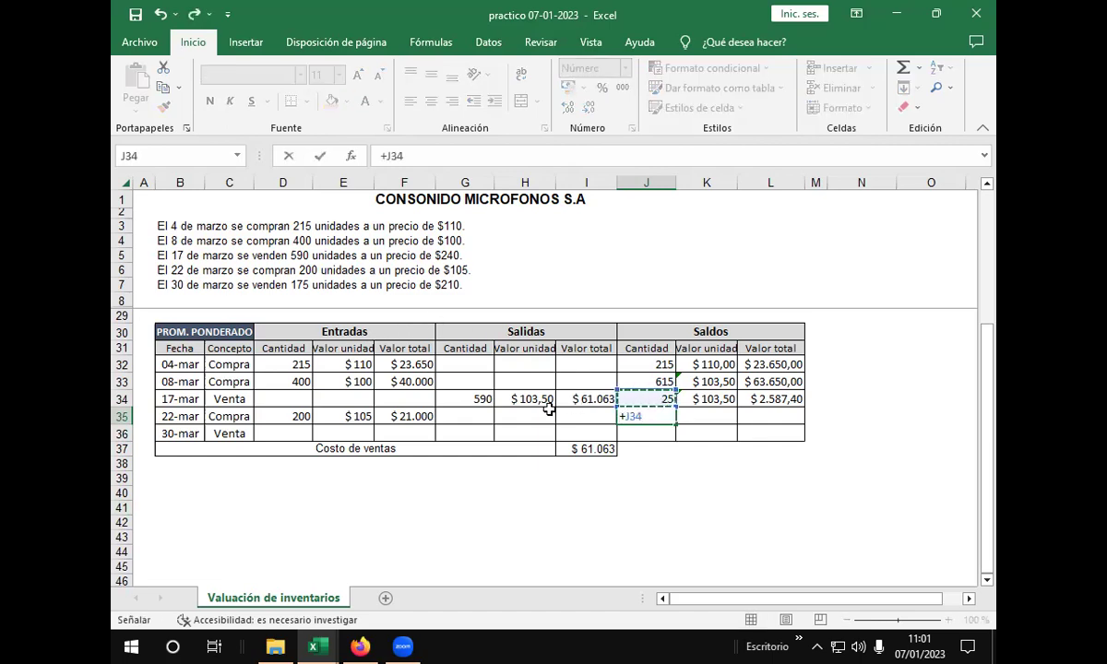
pyautogui.write('+')
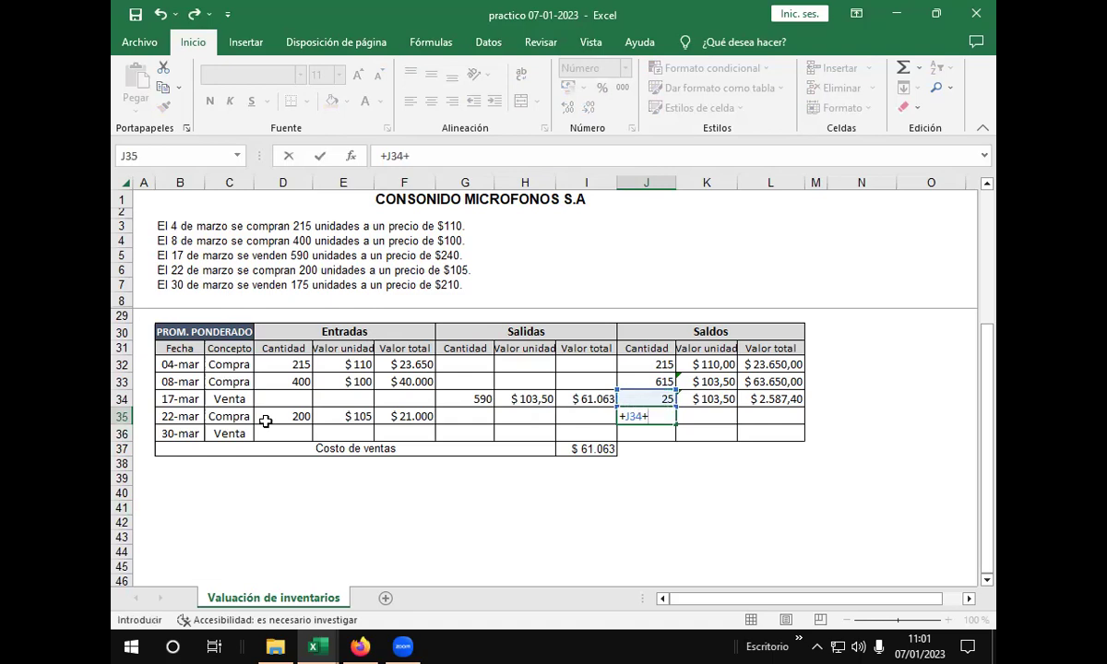
pyautogui.moveTo(265, 421); pyautogui.dragTo(263, 429)
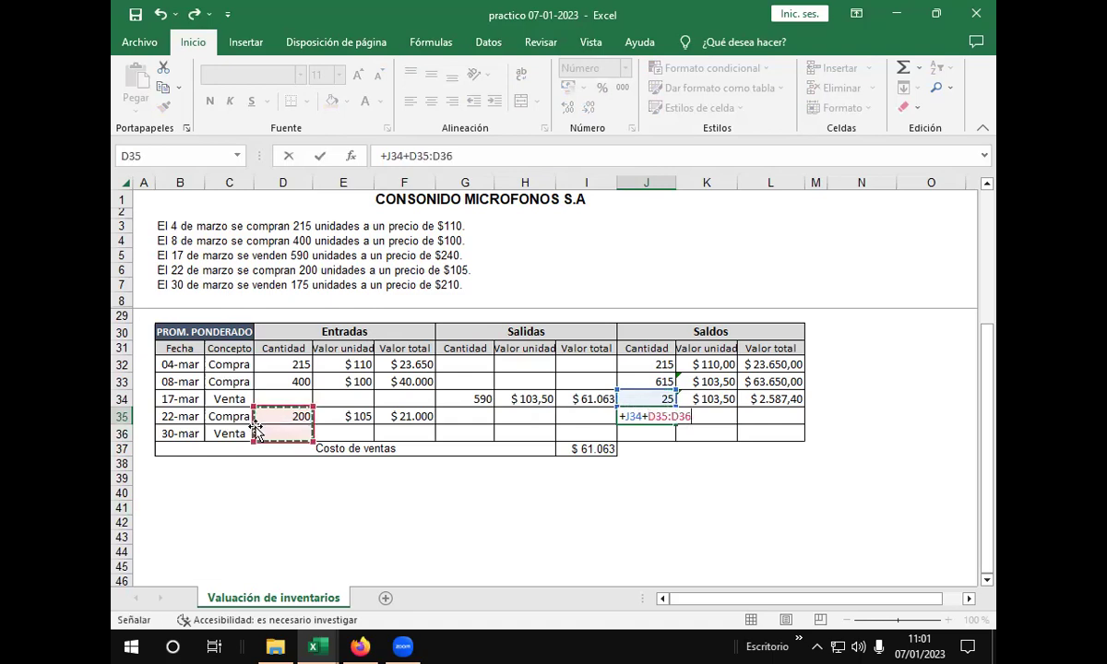
pyautogui.click(273, 416)
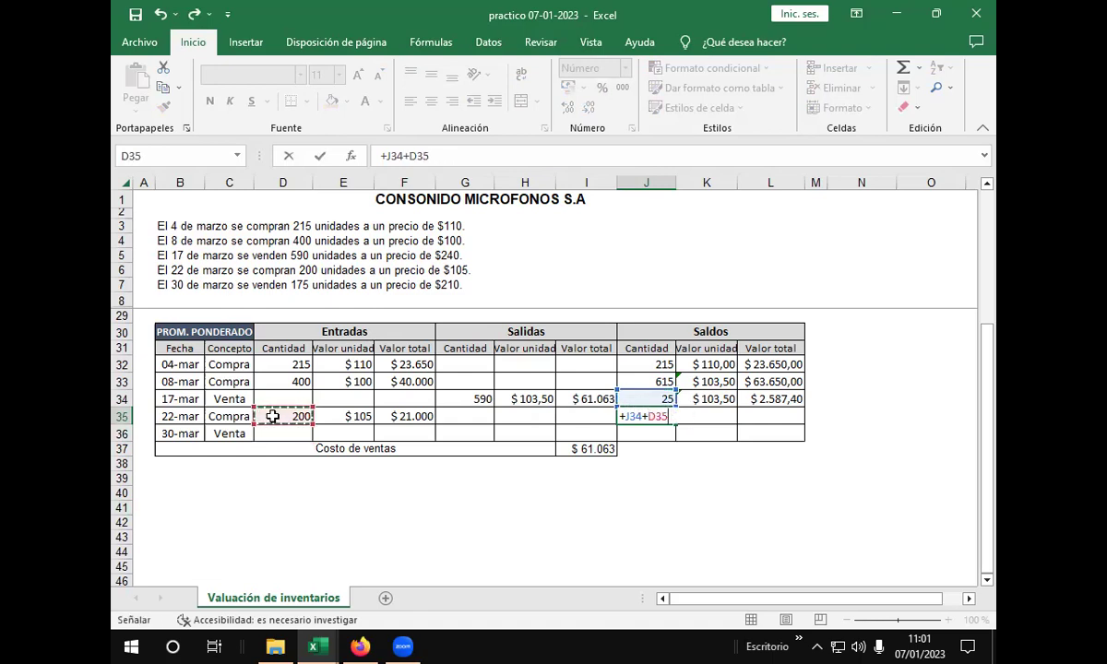
pyautogui.press('Return')
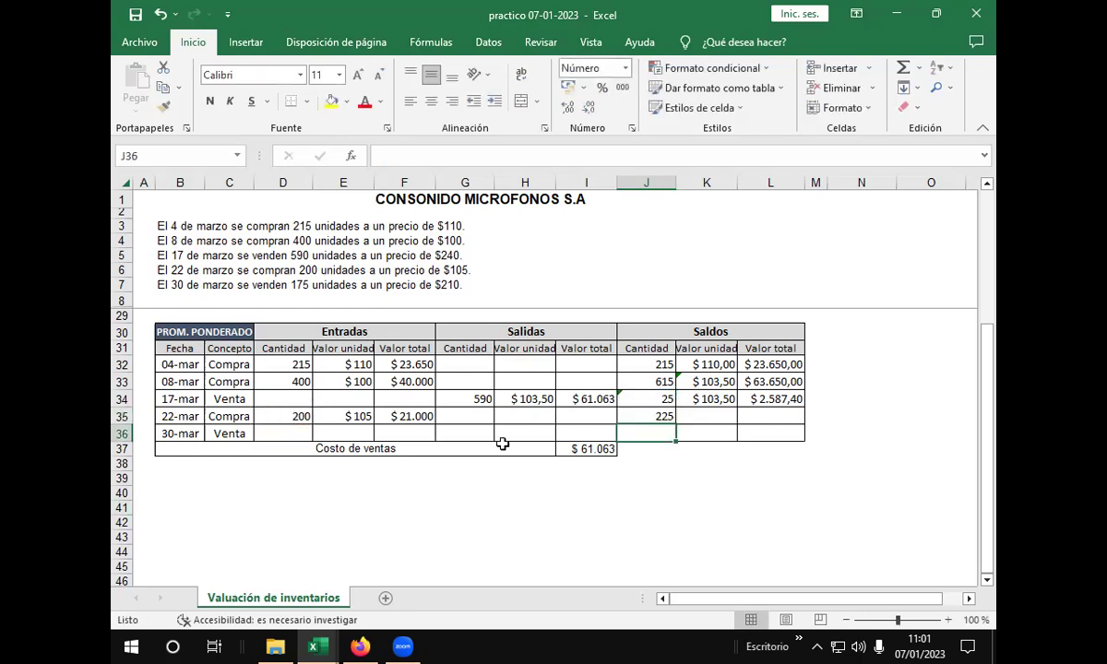
pyautogui.click(656, 414)
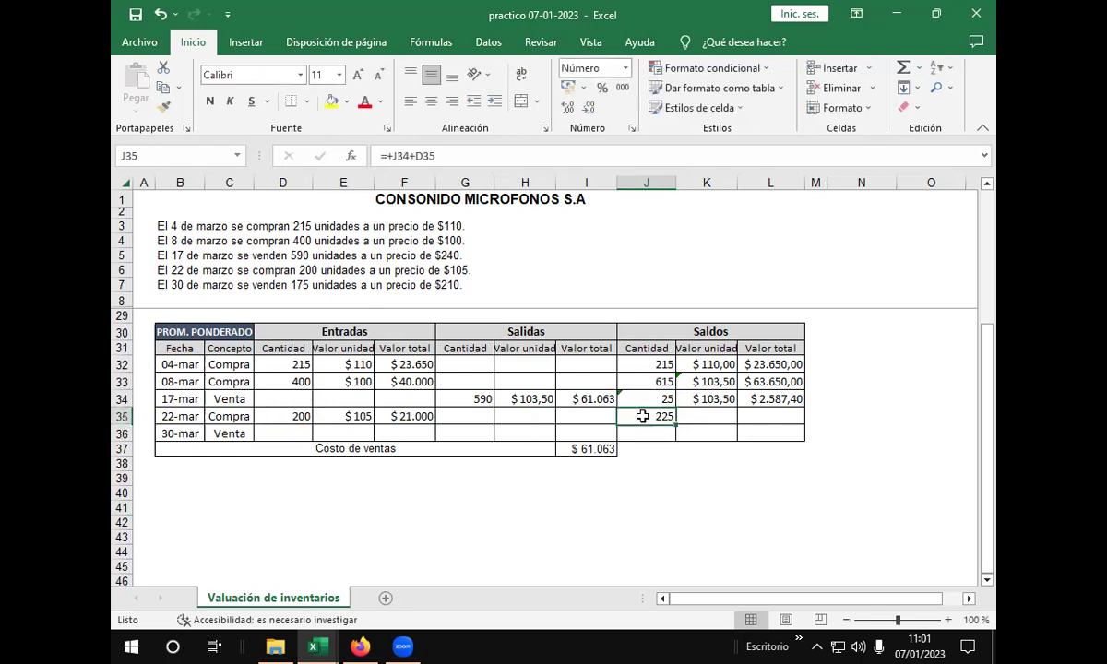
pyautogui.click(465, 158)
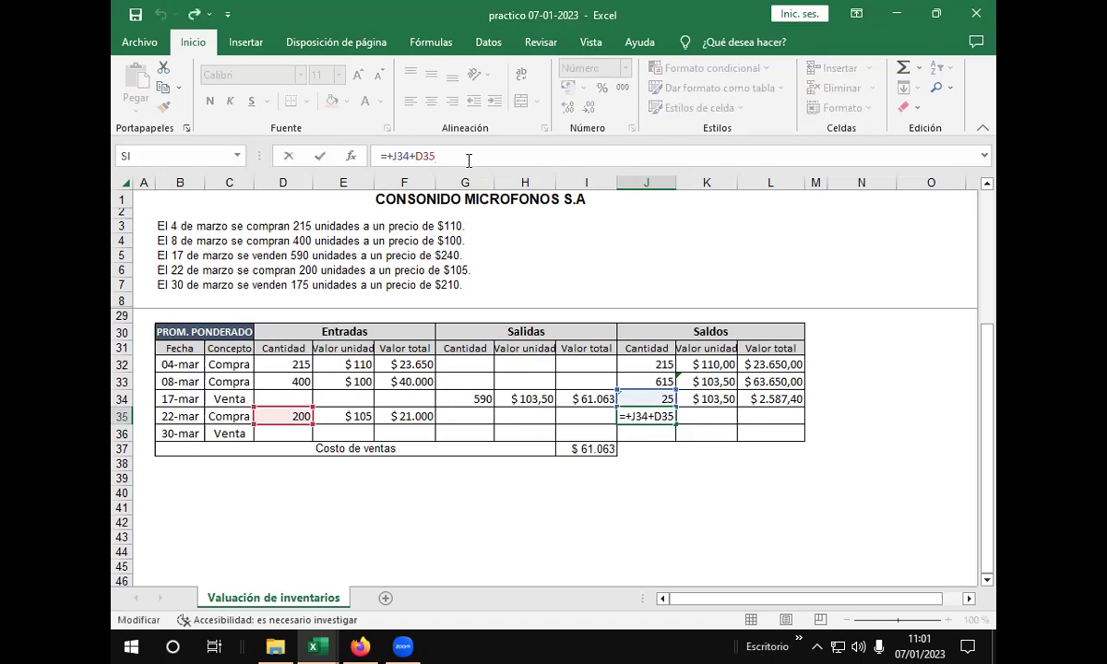
pyautogui.press('Return')
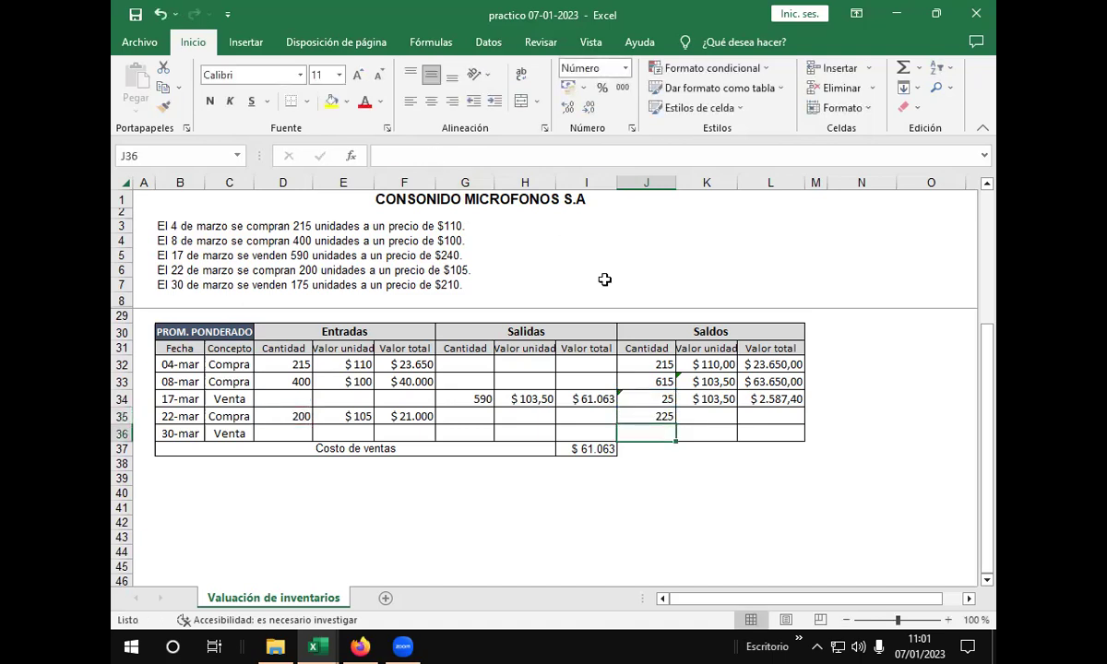
# Step: Calculate the 22-mar balance total value in L35 with the formula +L34+F35
pyautogui.click(713, 414)
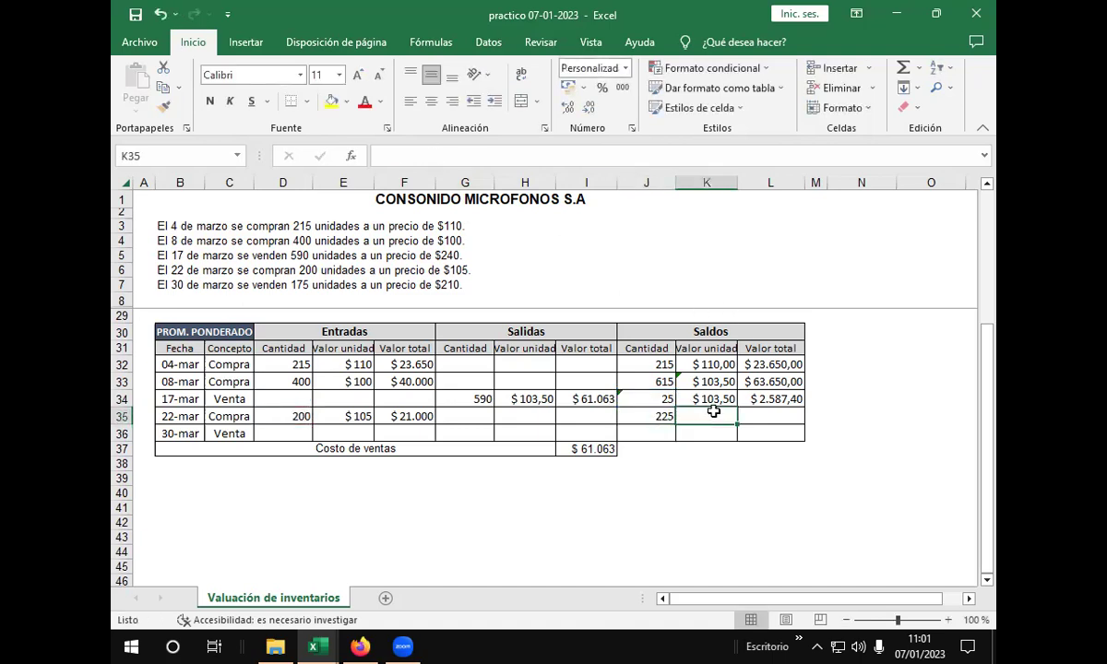
pyautogui.click(788, 417)
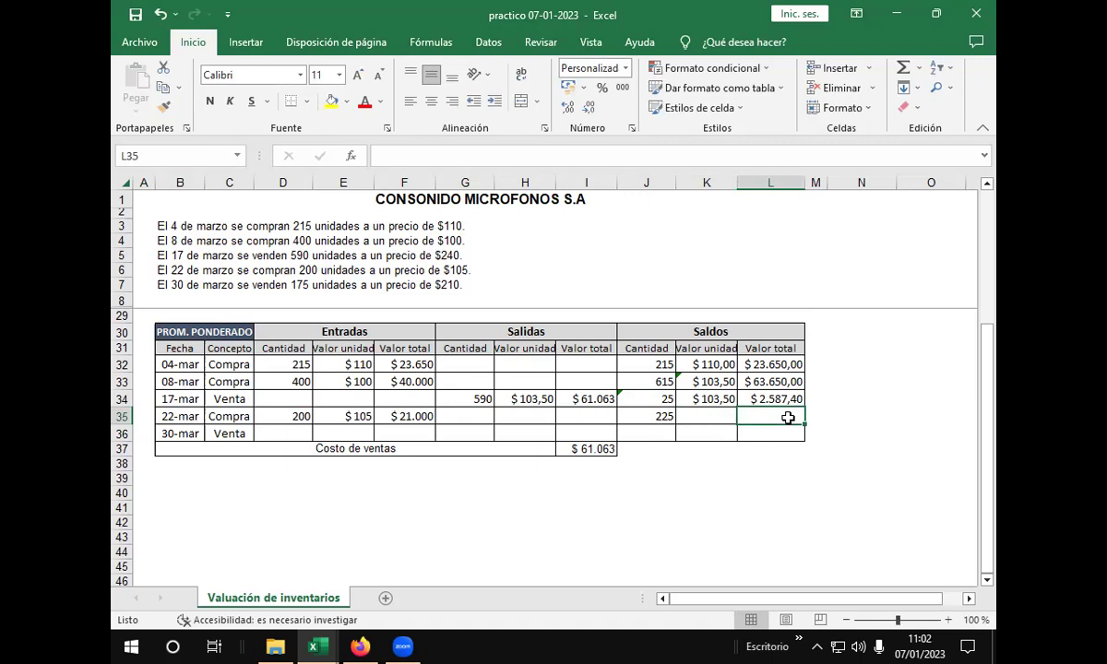
pyautogui.write('+')
pyautogui.click(783, 399)
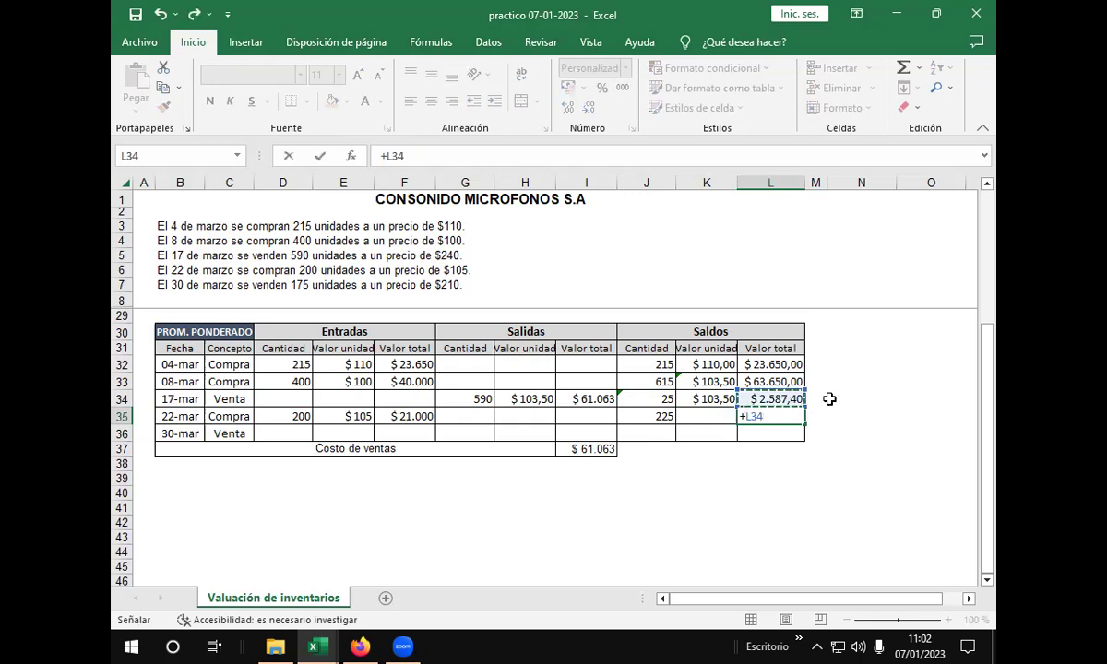
pyautogui.click(414, 155)
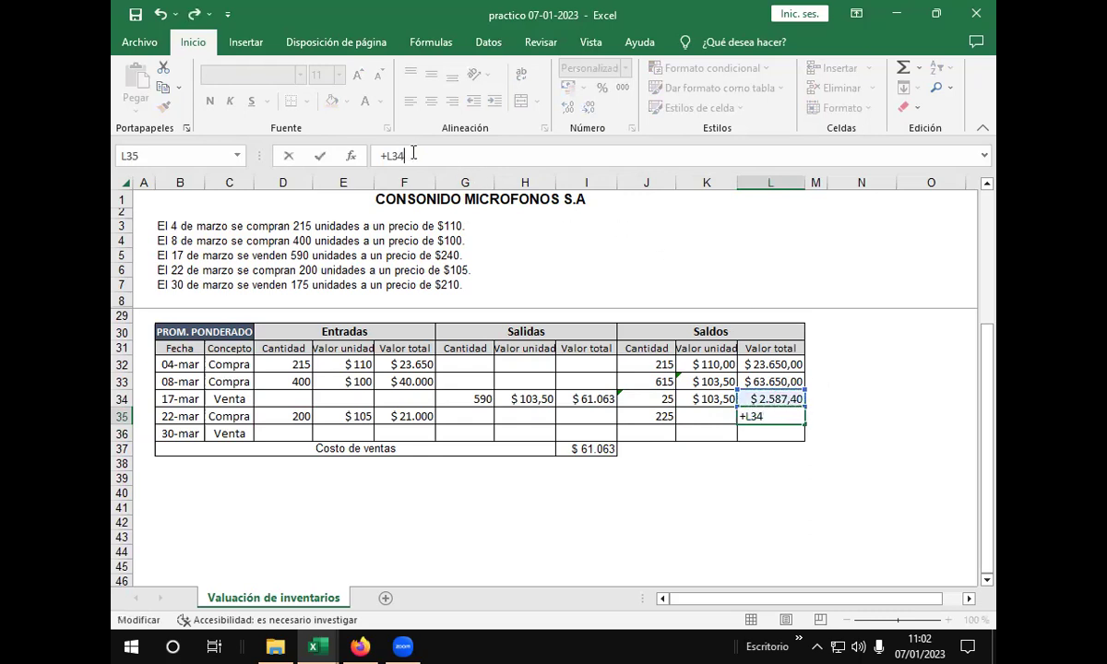
pyautogui.write('+')
pyautogui.click(406, 415)
pyautogui.click(476, 152)
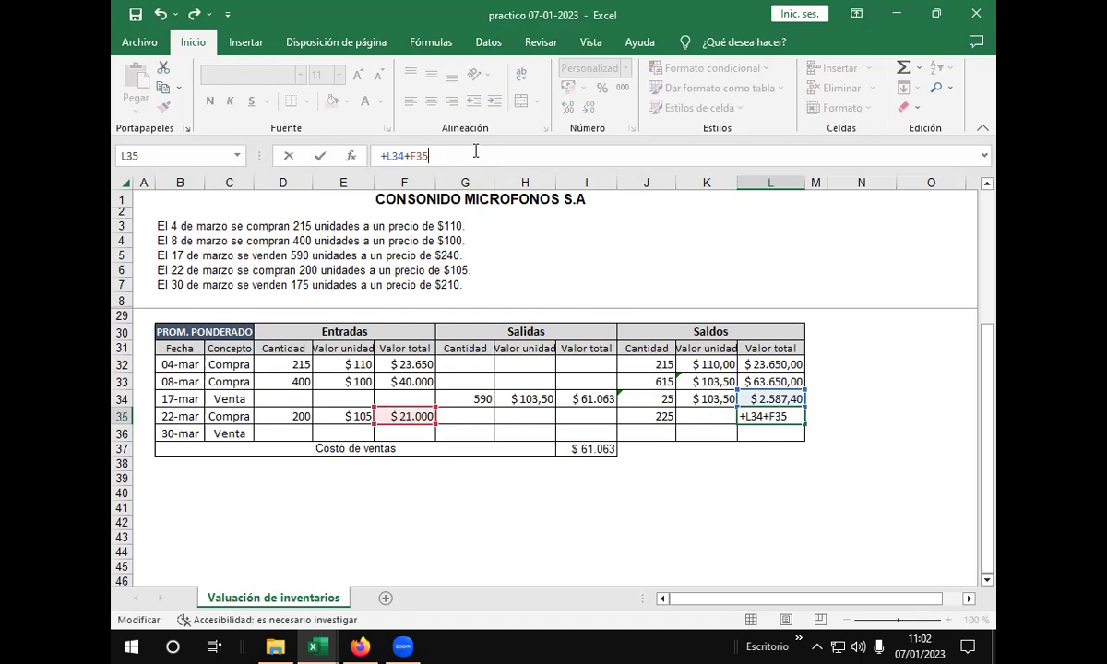
pyautogui.press('Return')
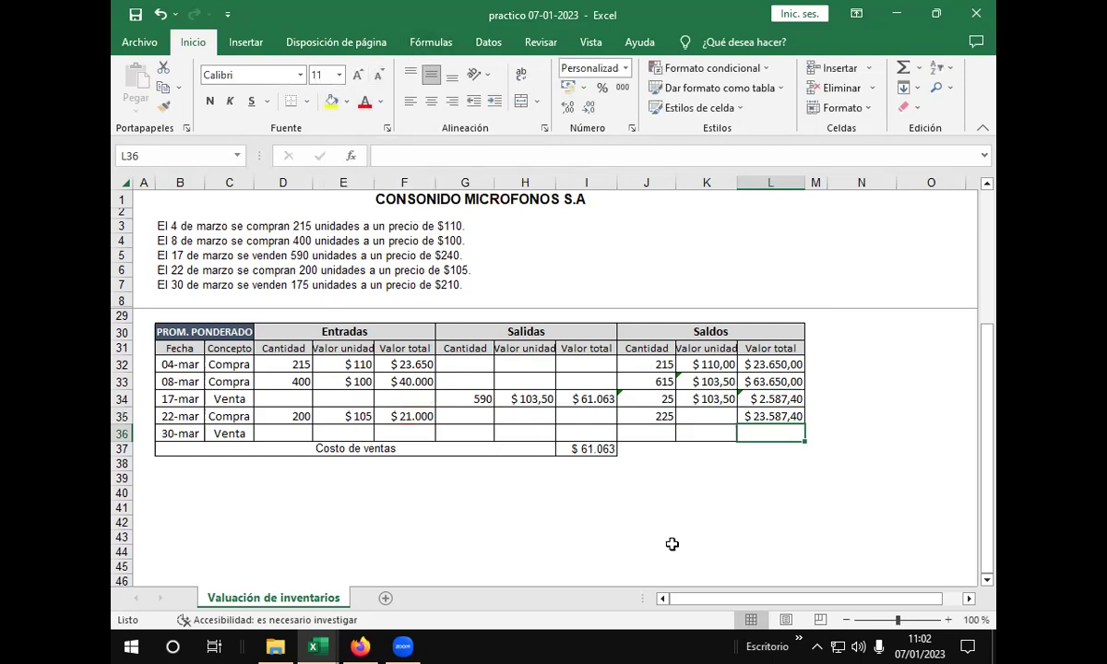
# Step: Calculate the 22-mar balance unit value in K35 by dividing total value by quantity with +L35/J35
pyautogui.click(713, 418)
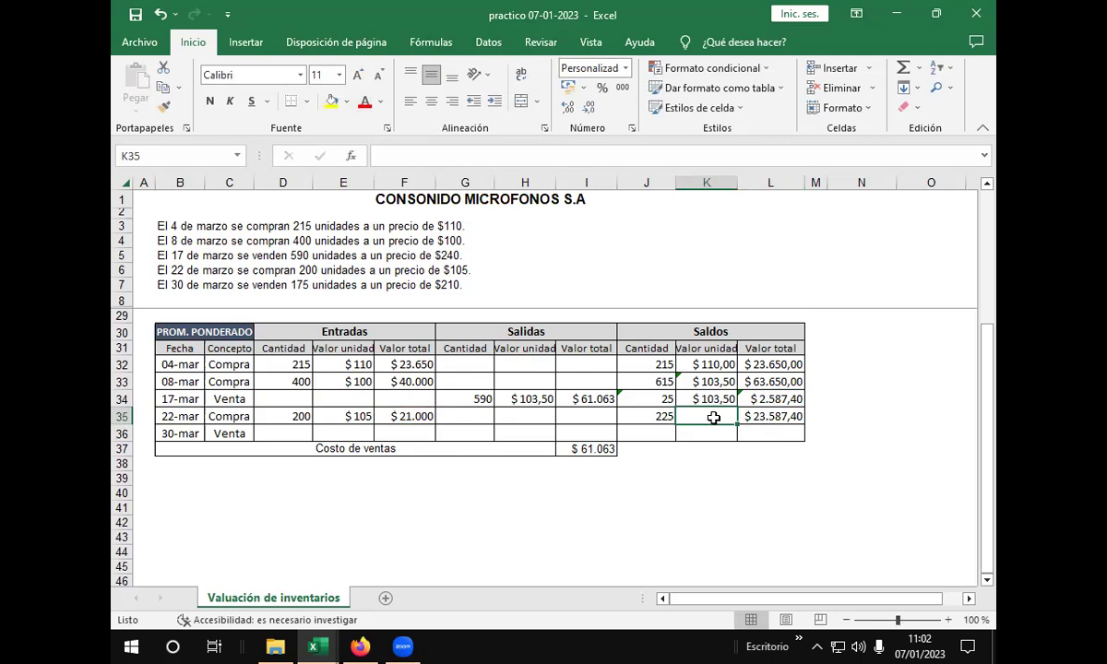
pyautogui.write('+')
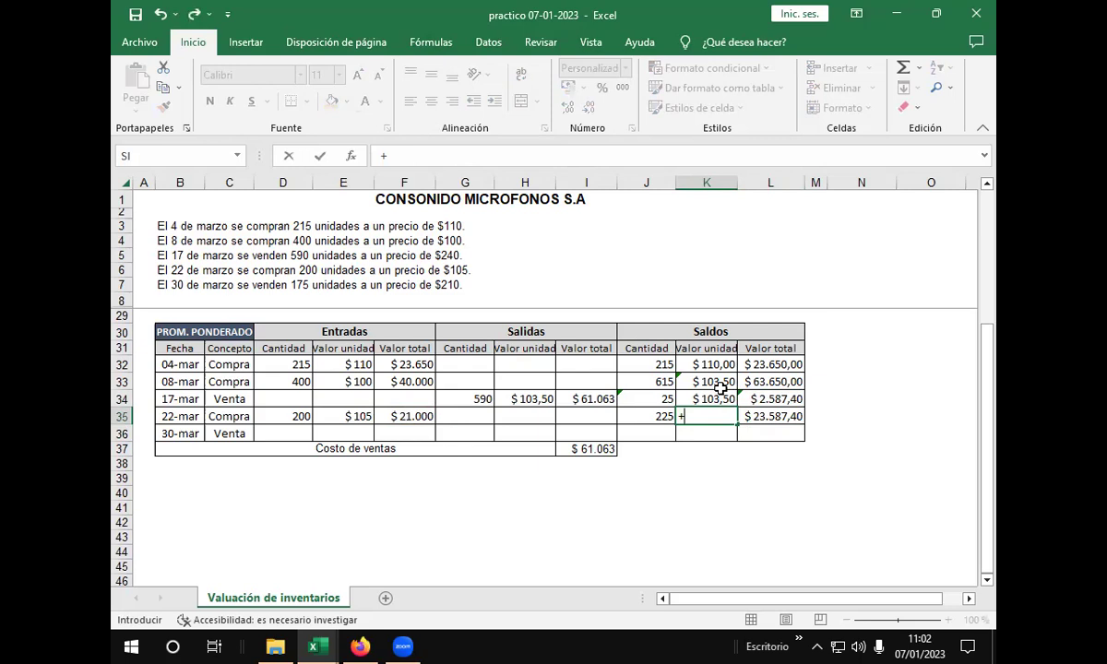
pyautogui.click(770, 417)
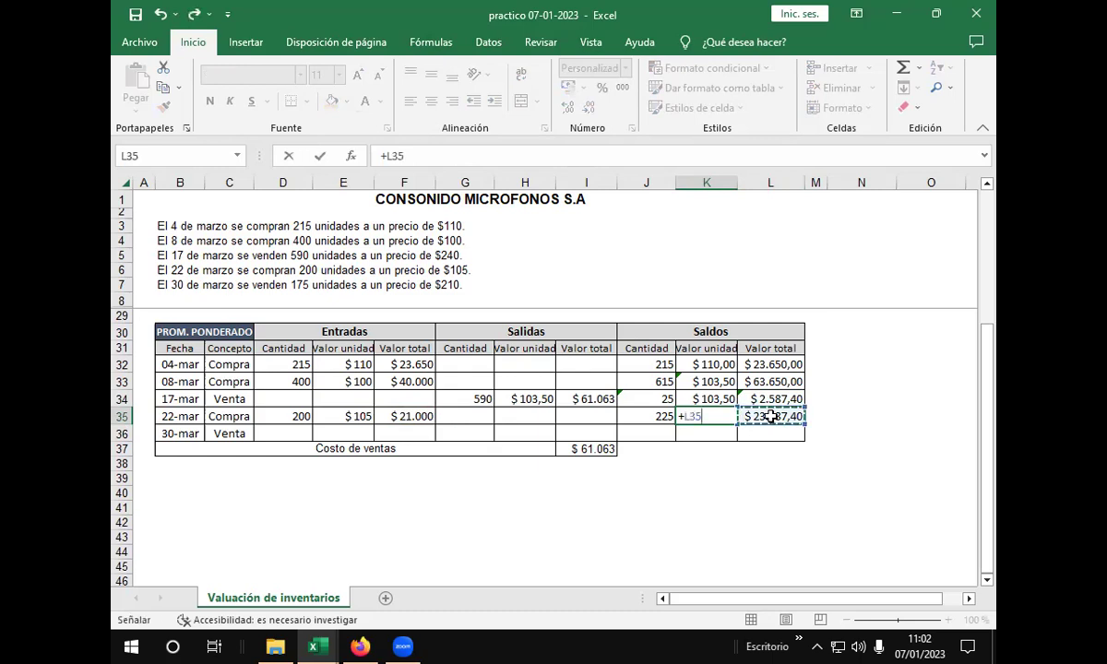
pyautogui.click(439, 155)
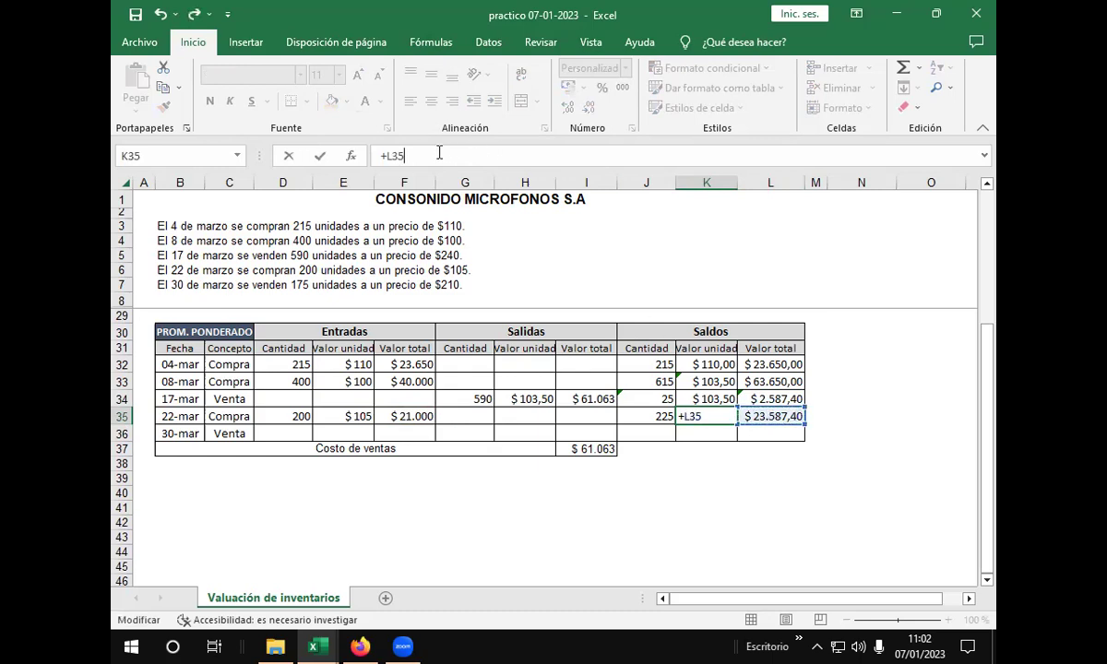
pyautogui.write('/')
pyautogui.click(640, 418)
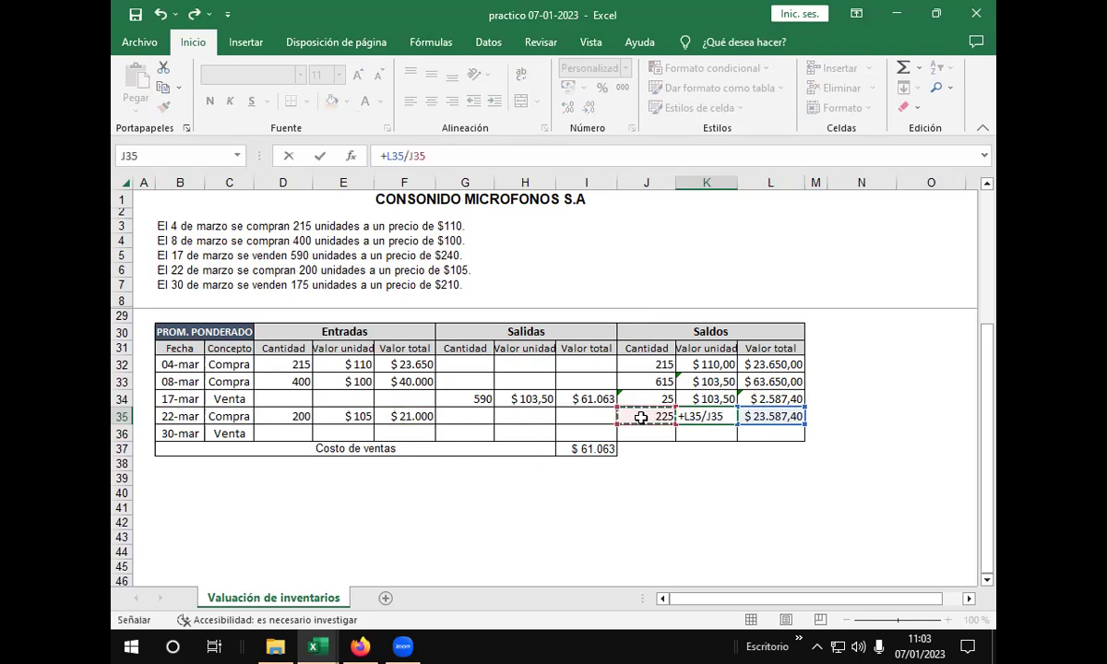
pyautogui.click(437, 157)
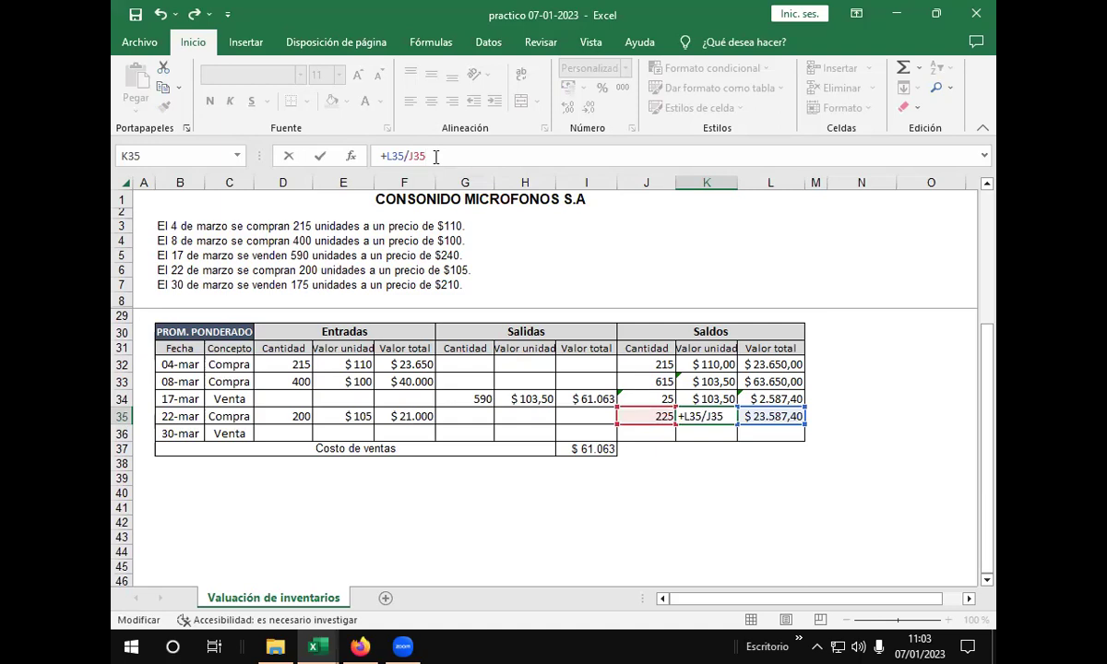
pyautogui.press('Return')
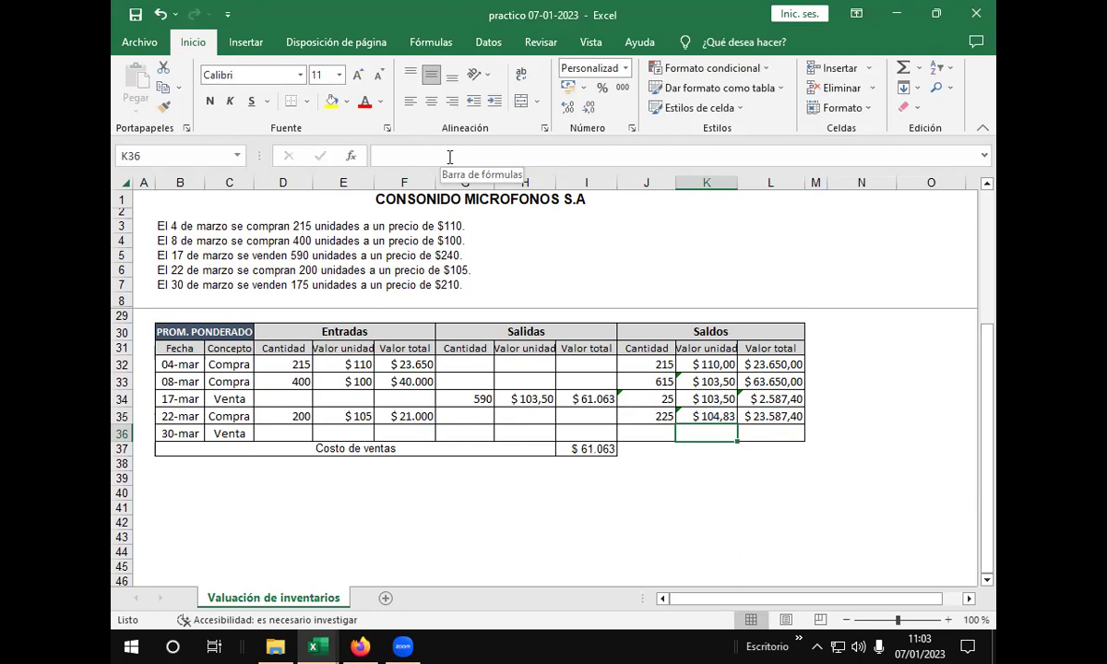
# Step: Enter 175 as the 30-mar sale quantity in G36 and link its unit value in H36 to K35
pyautogui.click(463, 434)
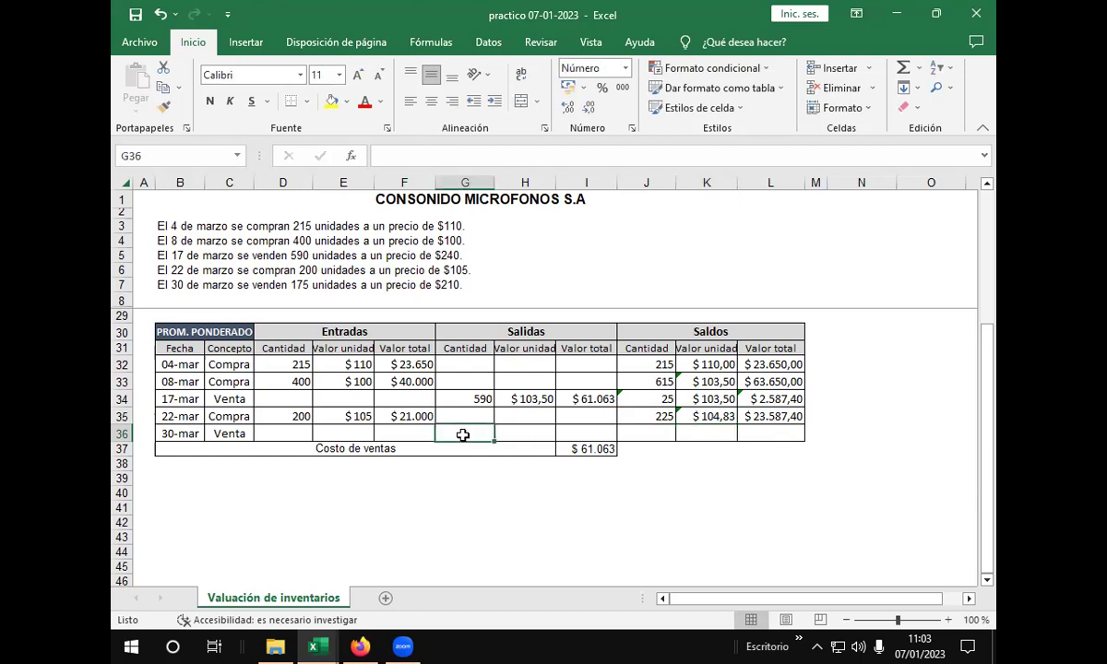
pyautogui.write('175')
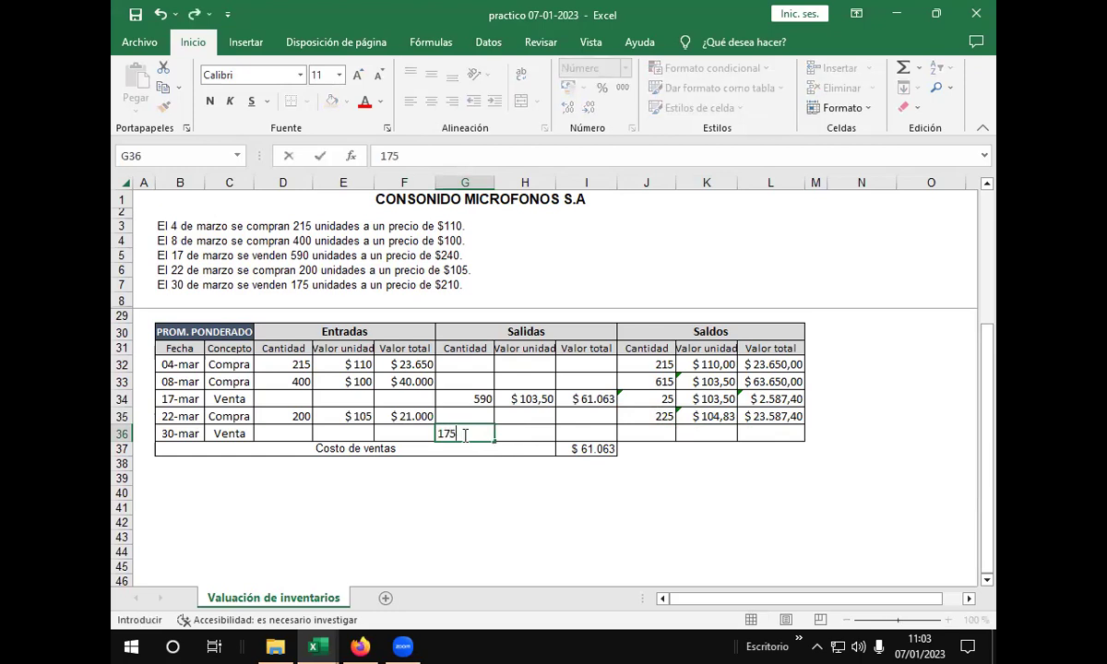
pyautogui.press('Tab')
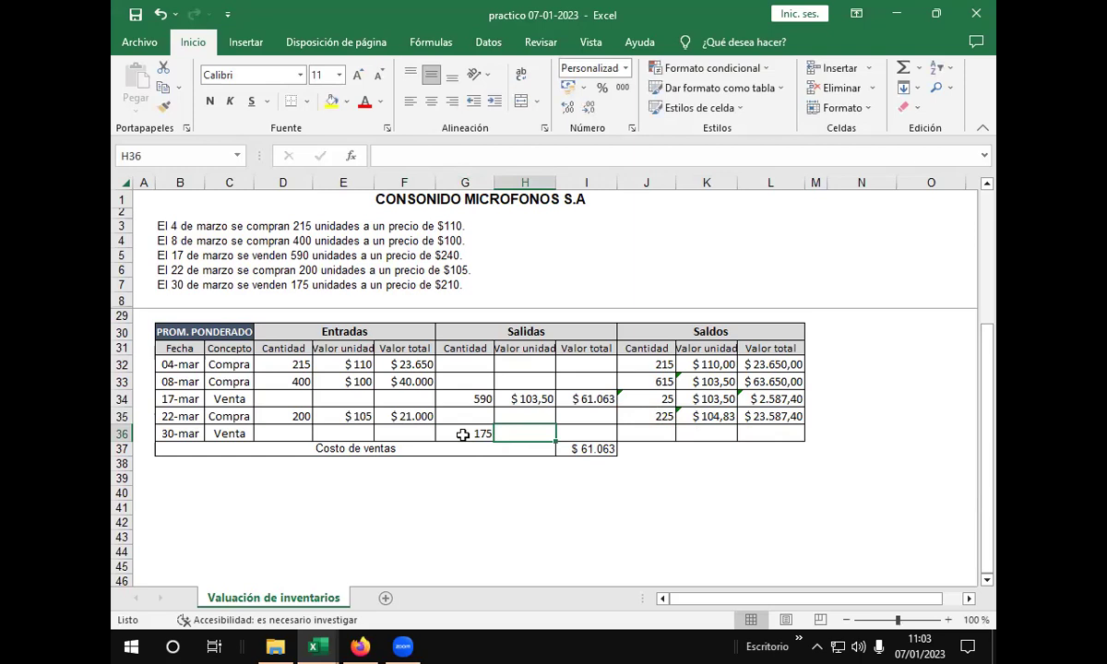
pyautogui.write('+')
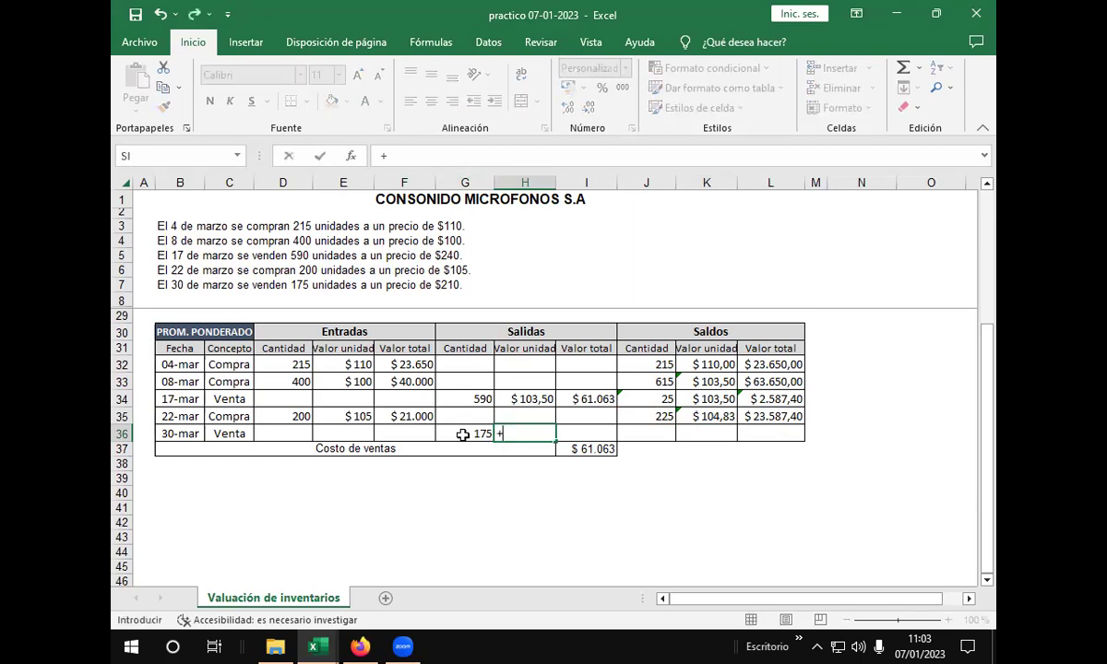
pyautogui.click(707, 416)
pyautogui.press('Return')
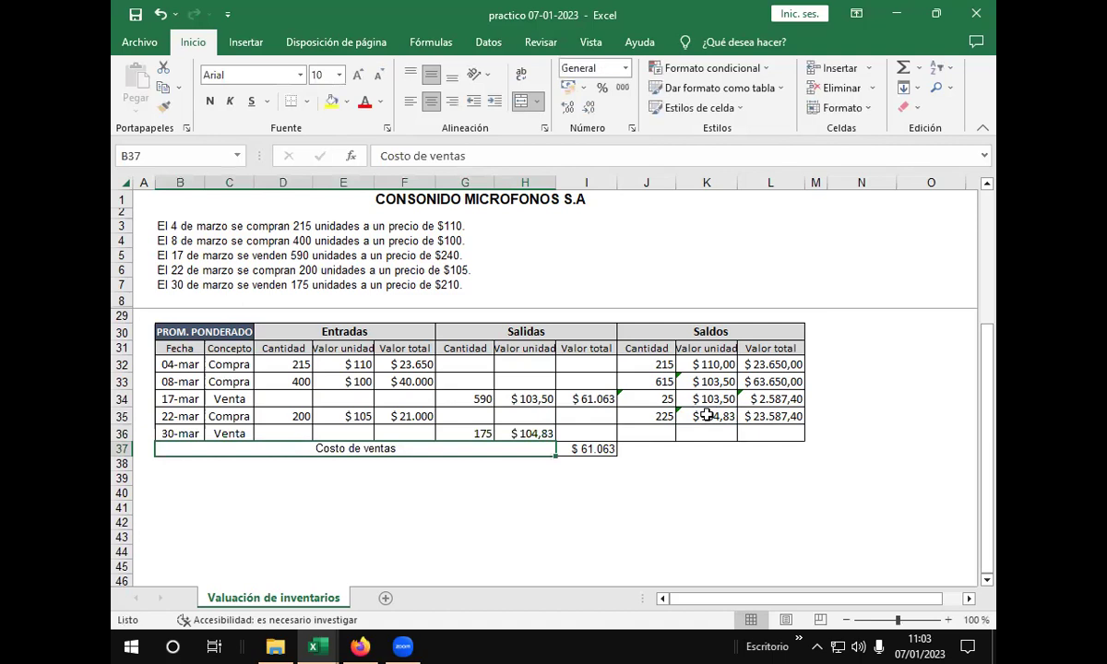
# Step: Calculate the 30-mar sale's total value in I36 with the formula +G36*H36
pyautogui.click(595, 431)
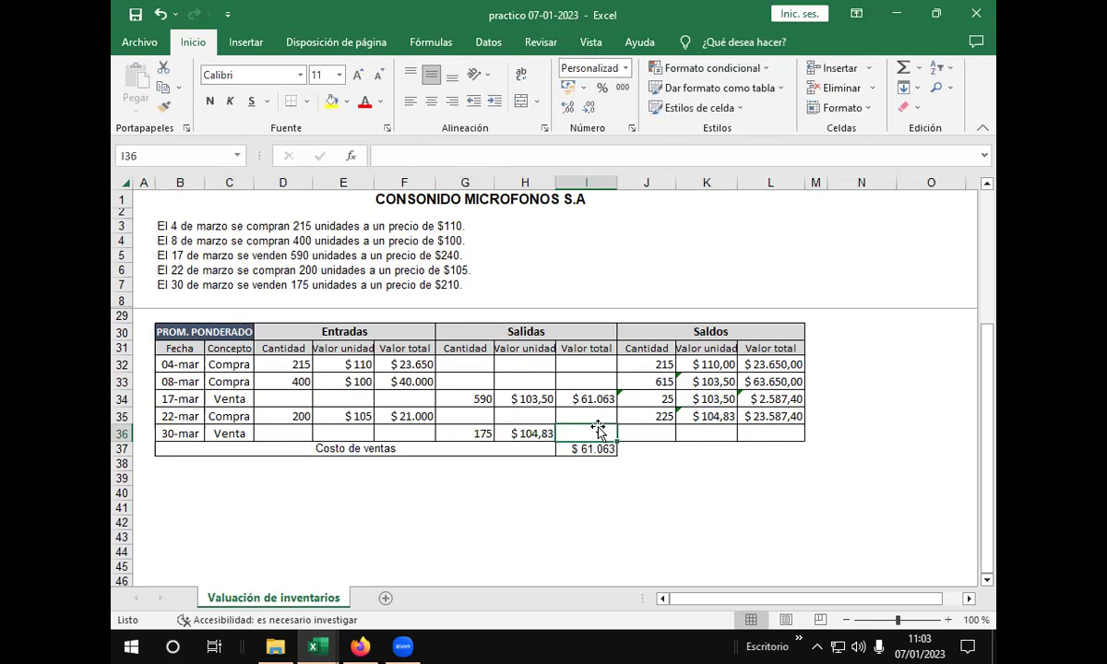
pyautogui.write('+')
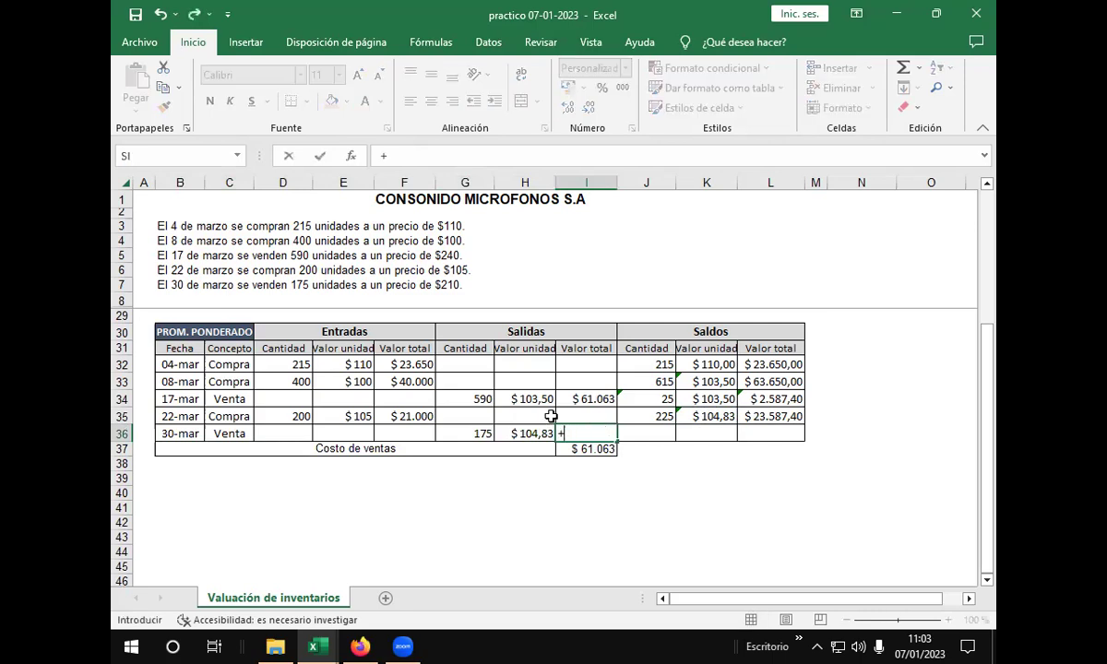
pyautogui.click(461, 434)
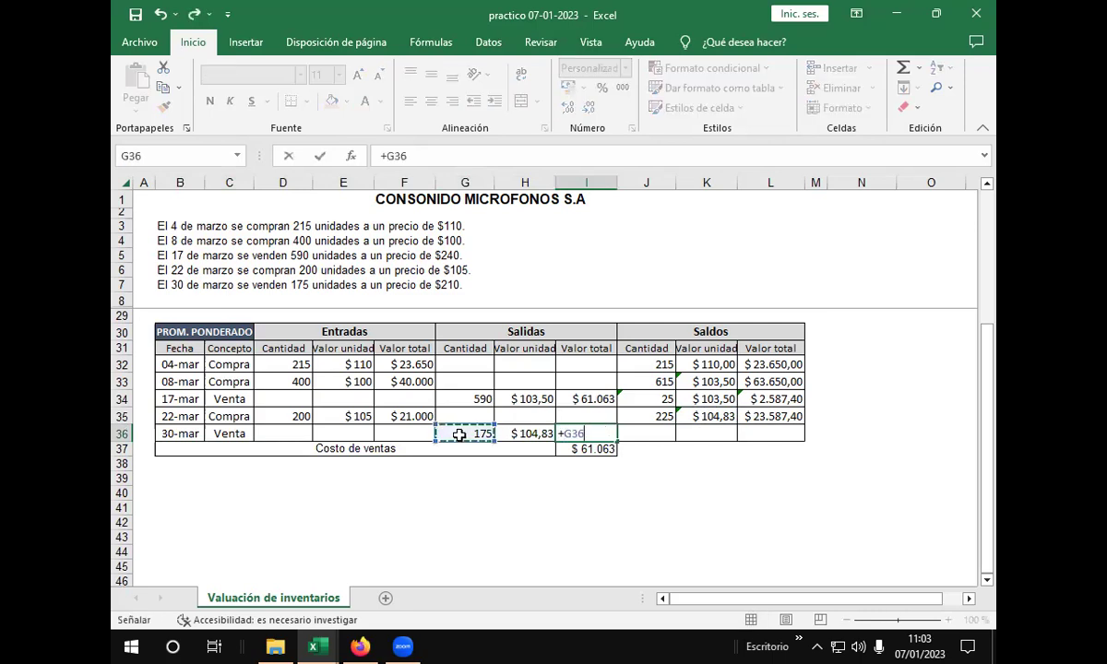
pyautogui.write('*')
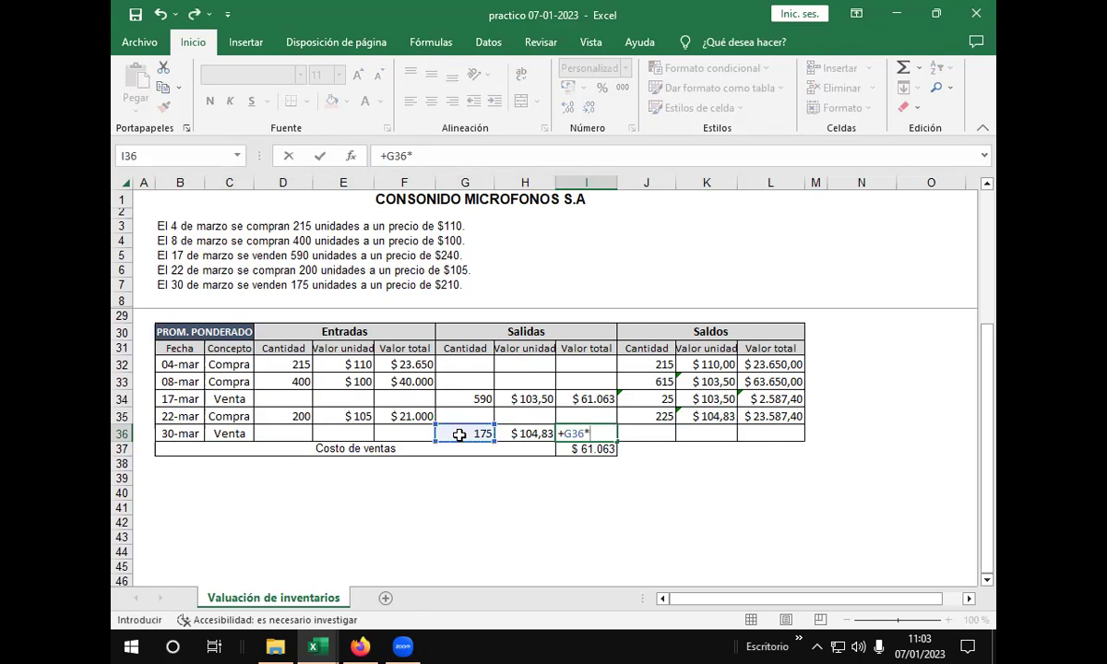
pyautogui.click(503, 431)
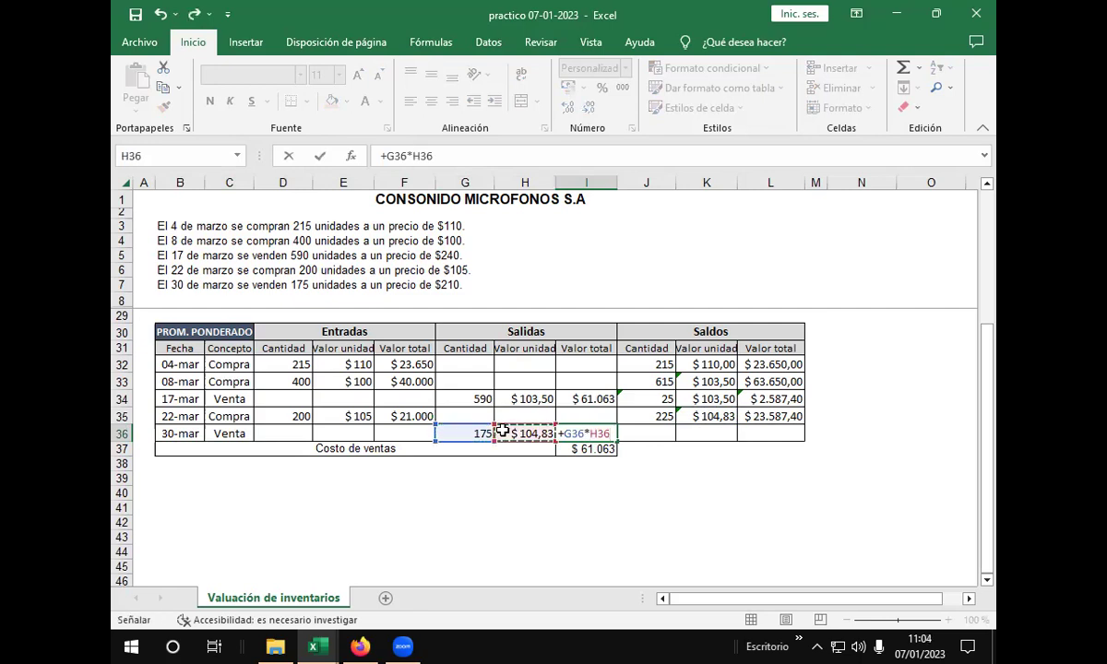
pyautogui.press('Return')
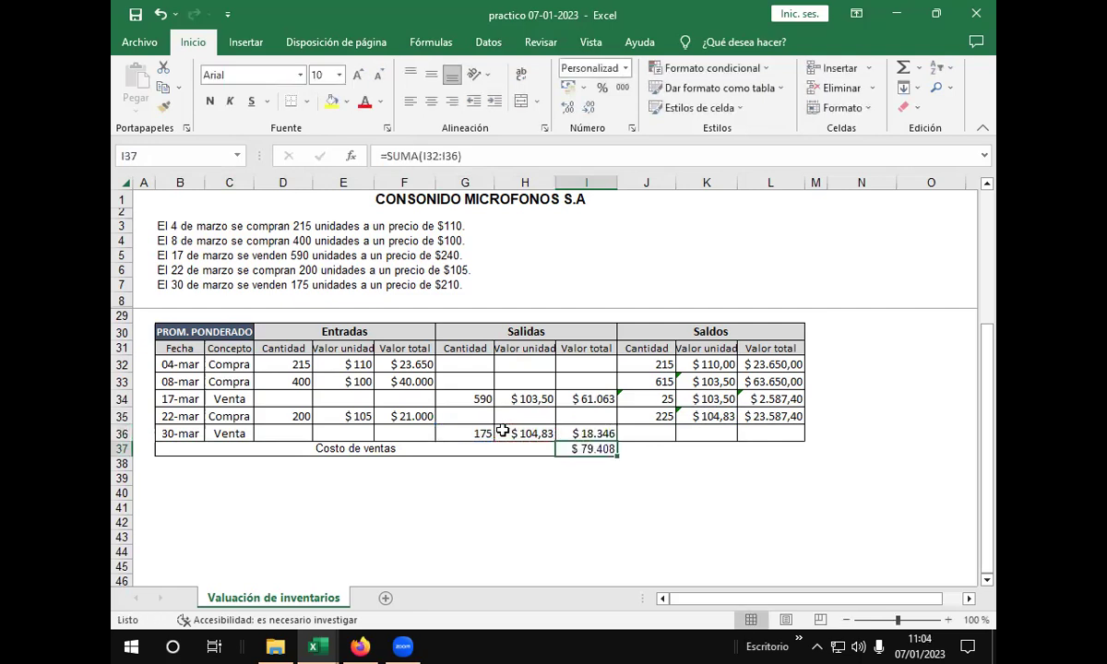
# Step: Calculate the 30-mar balance quantity in J36 with the formula +J35-G36
pyautogui.click(657, 431)
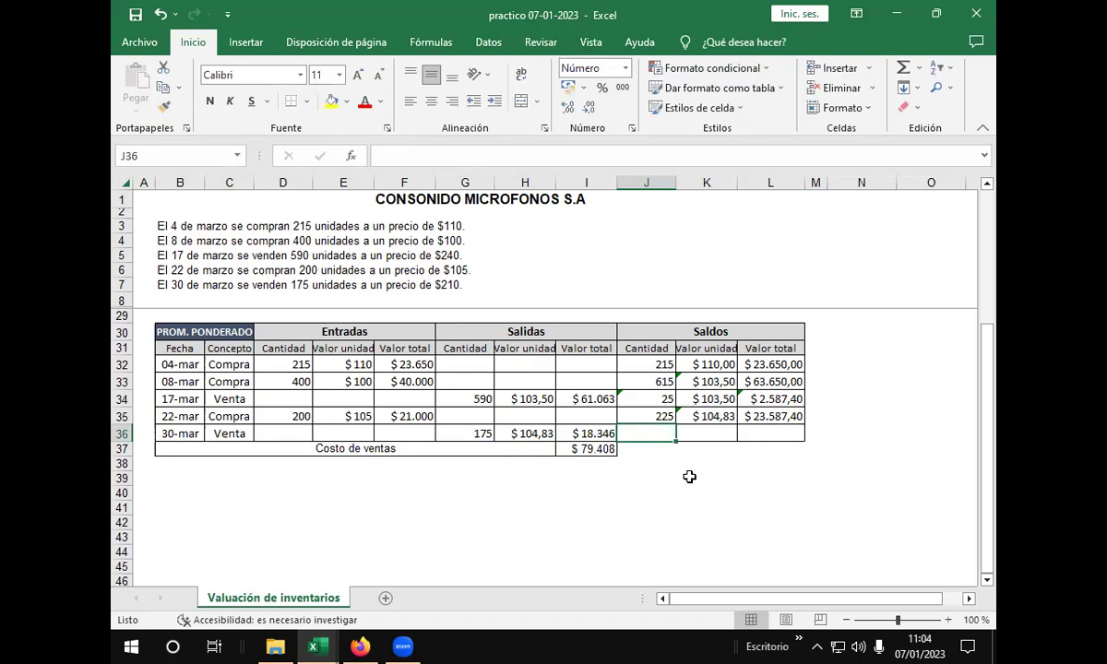
pyautogui.write('+')
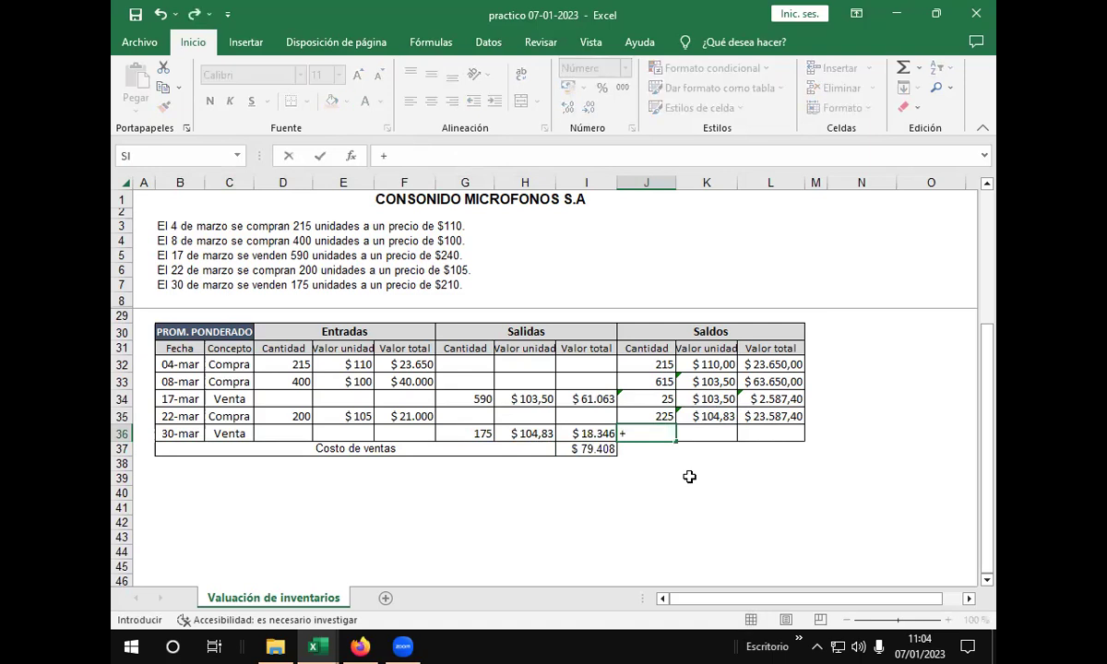
pyautogui.click(634, 416)
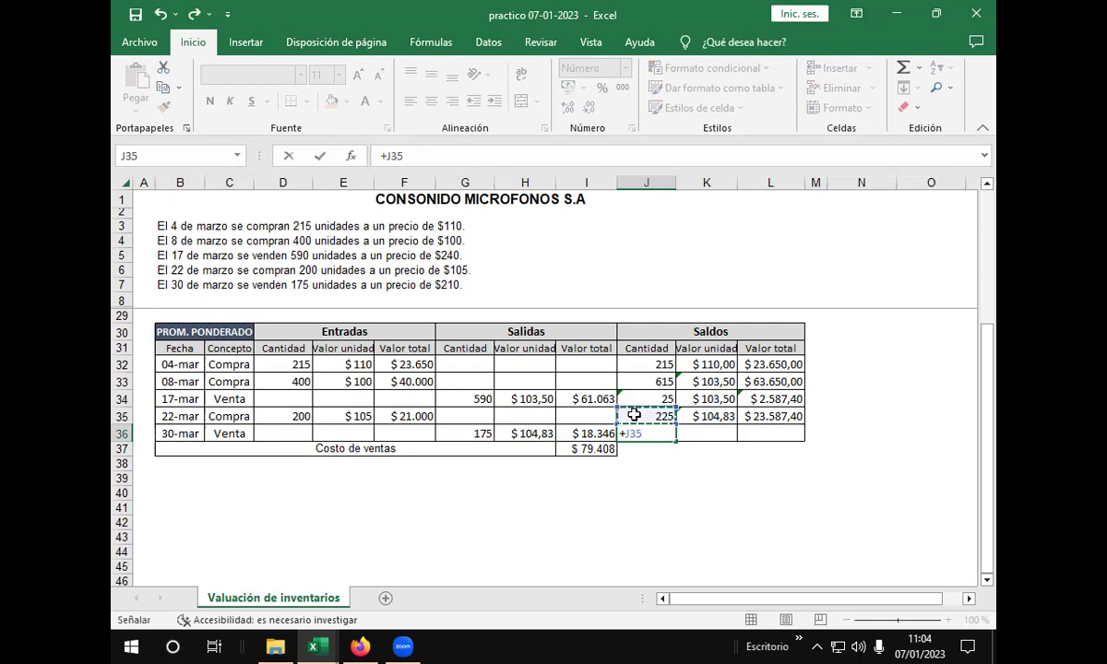
pyautogui.write('-')
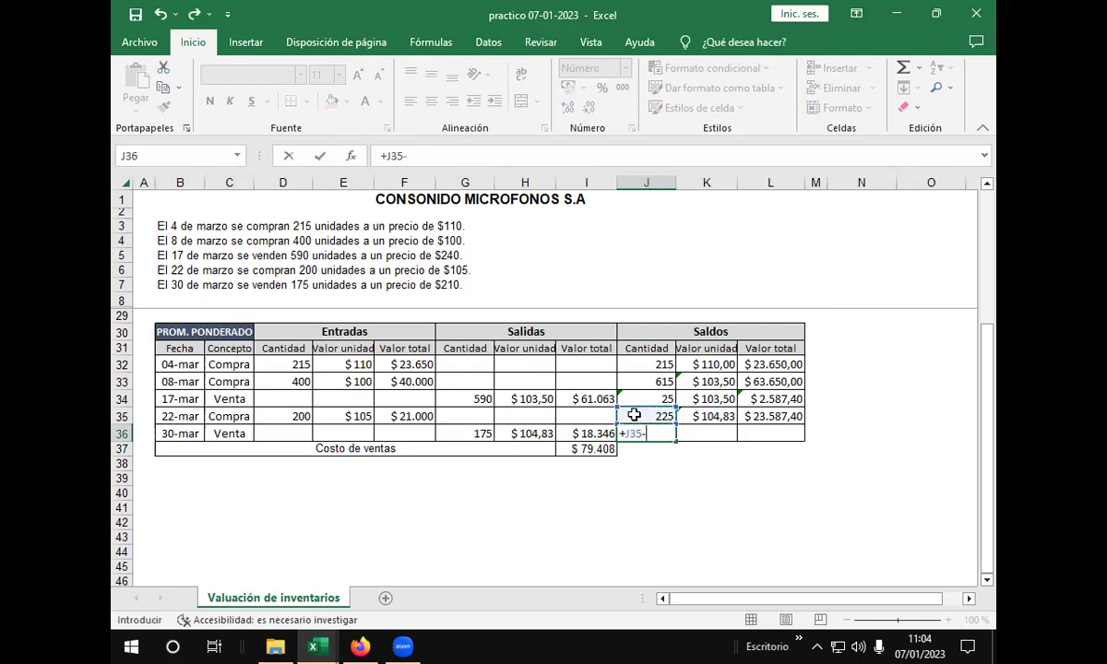
pyautogui.click(461, 429)
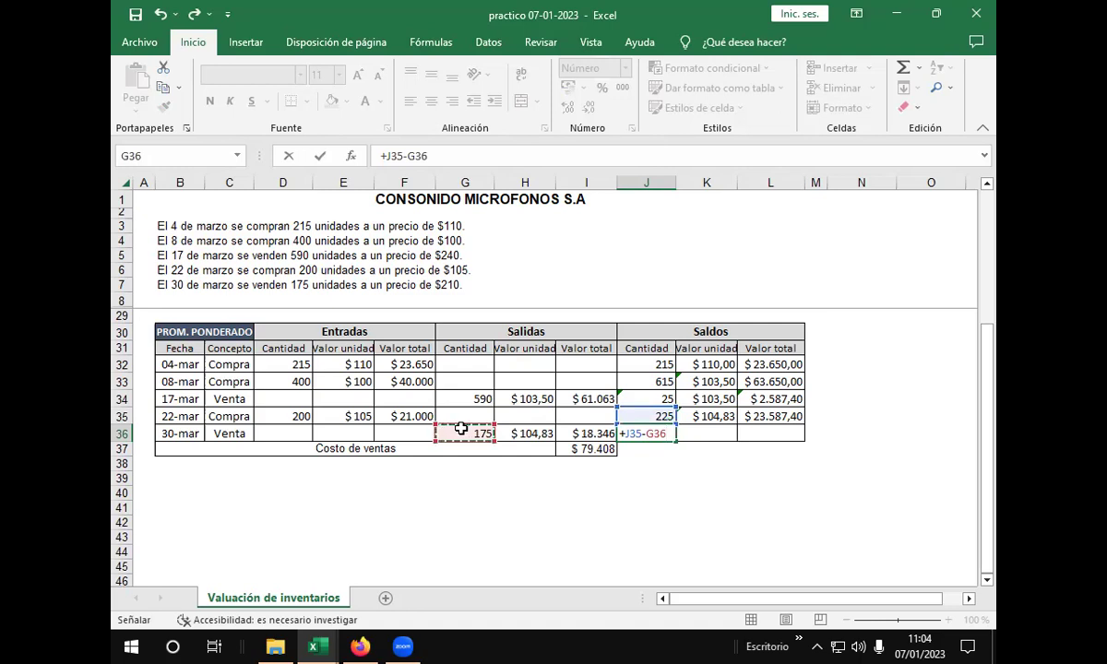
pyautogui.press('Return')
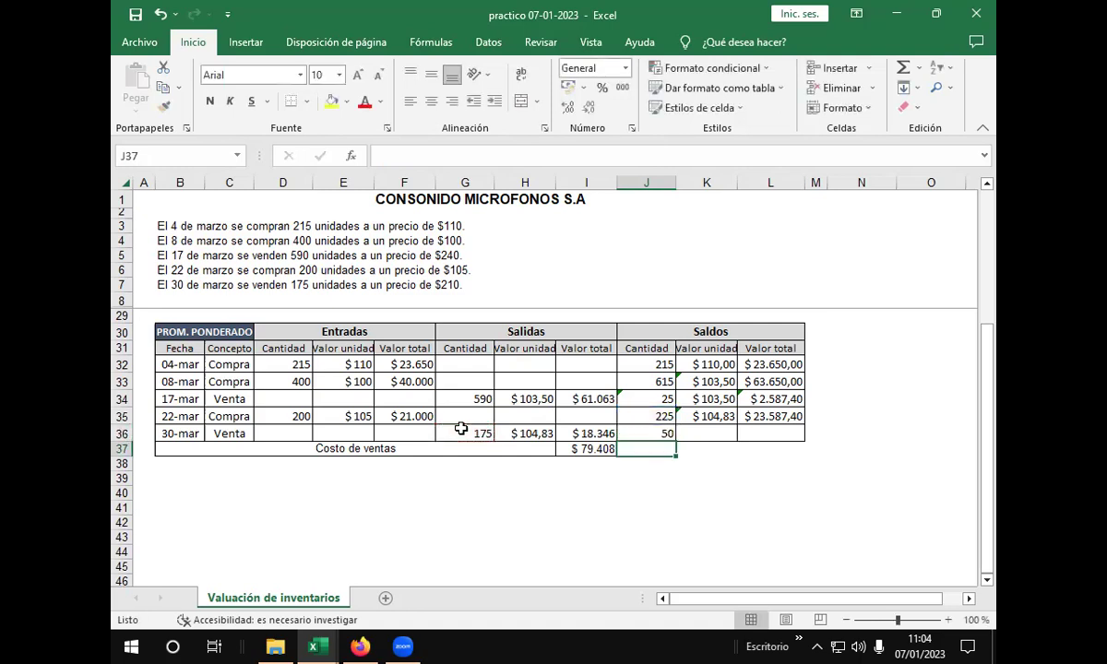
# Step: Calculate the 30-mar balance total value in L36 with the formula +L35-I36
pyautogui.click(715, 433)
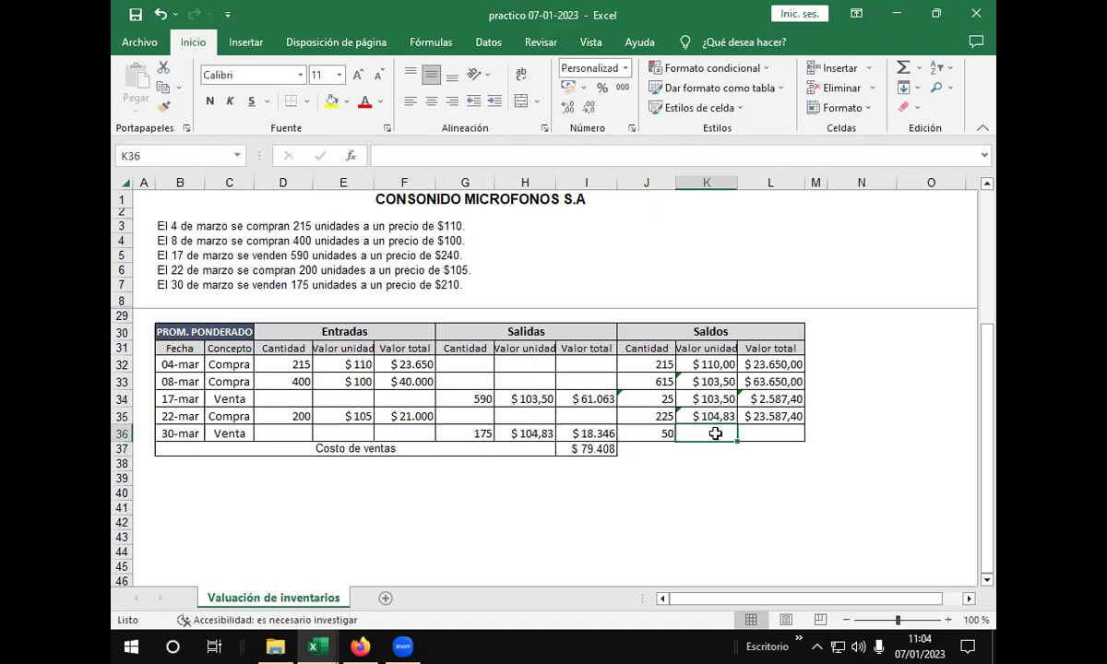
pyautogui.click(759, 431)
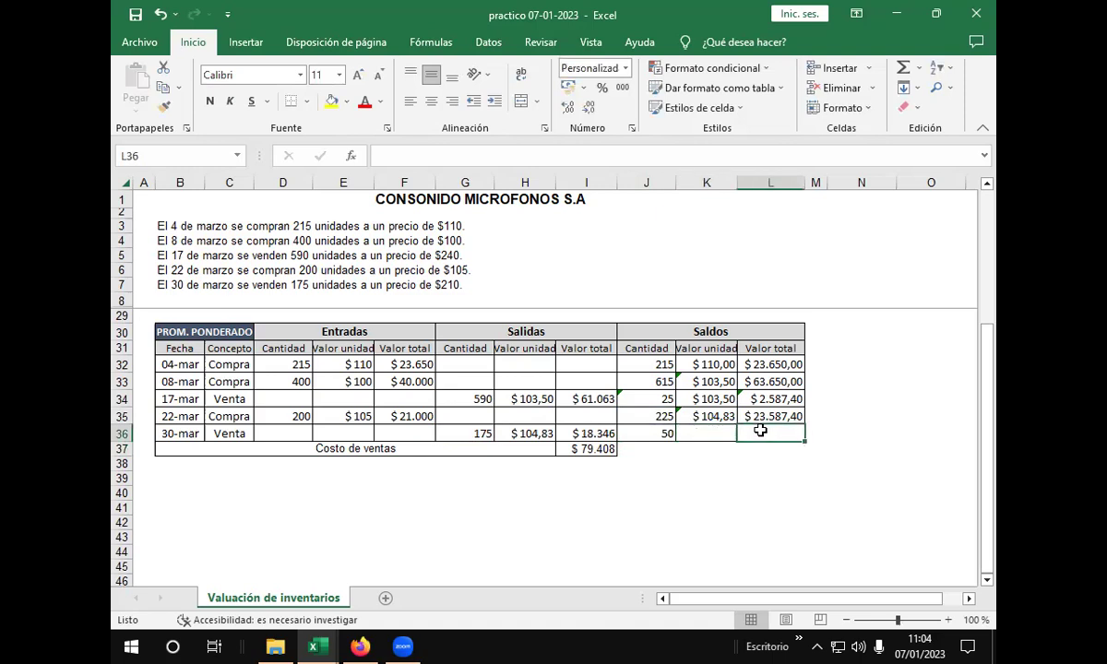
pyautogui.write('+')
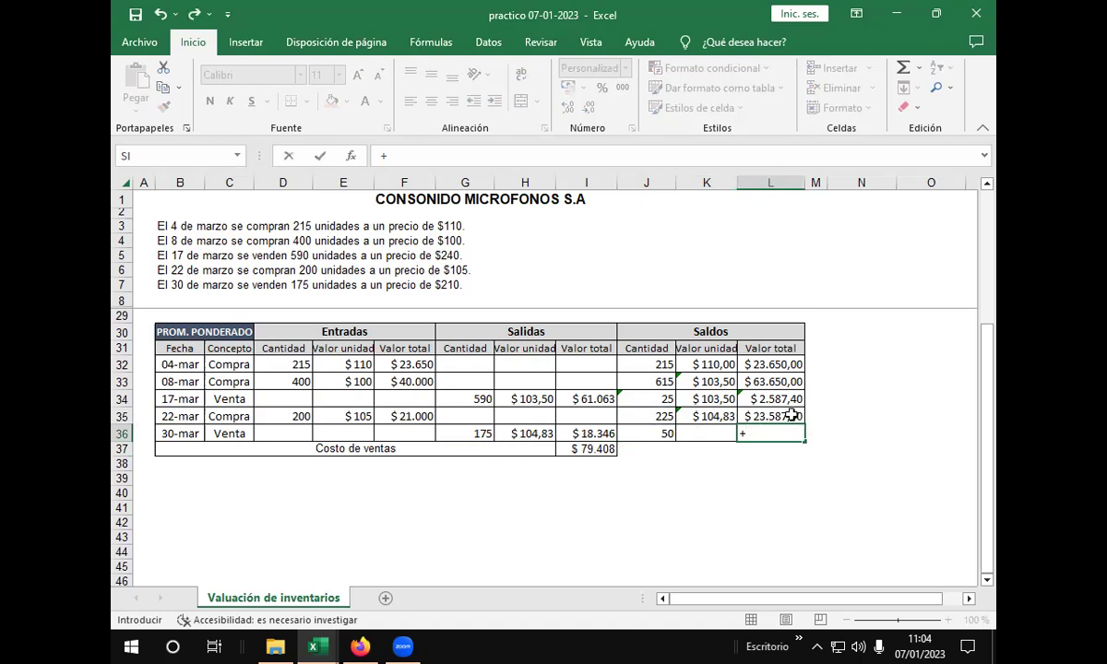
pyautogui.click(792, 416)
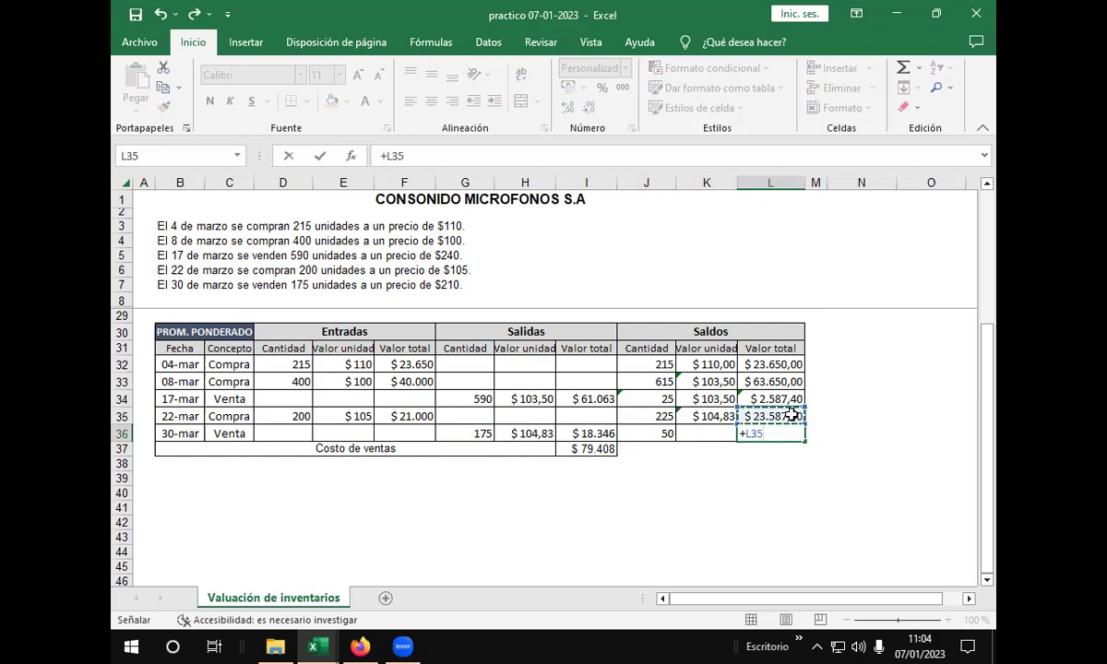
pyautogui.click(465, 155)
pyautogui.write('-')
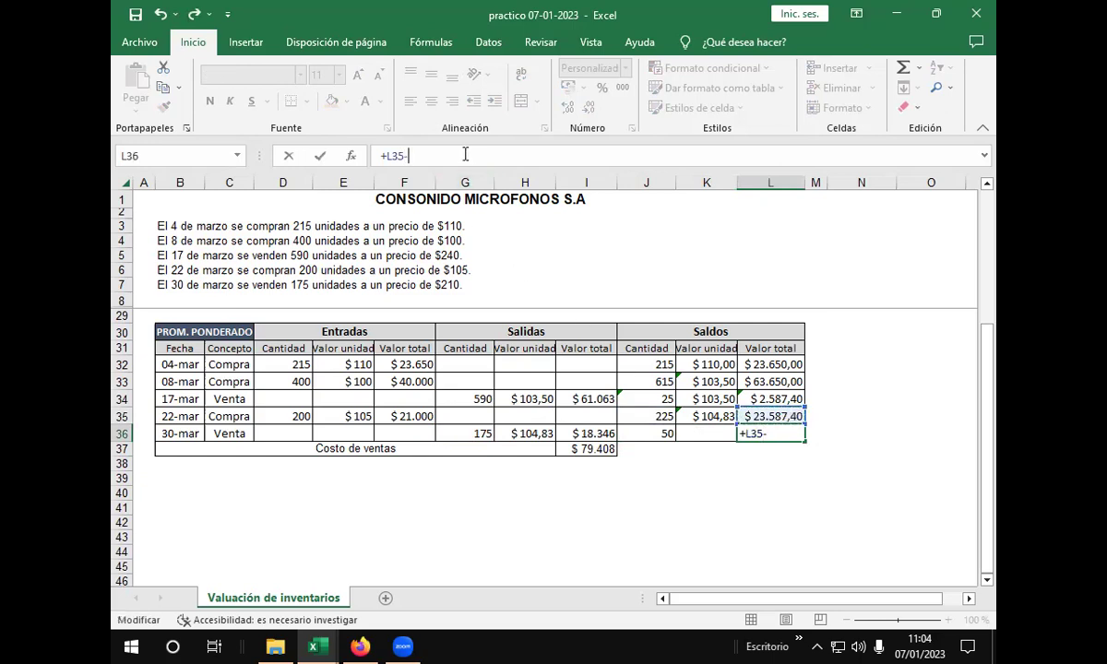
pyautogui.click(579, 433)
pyautogui.click(444, 152)
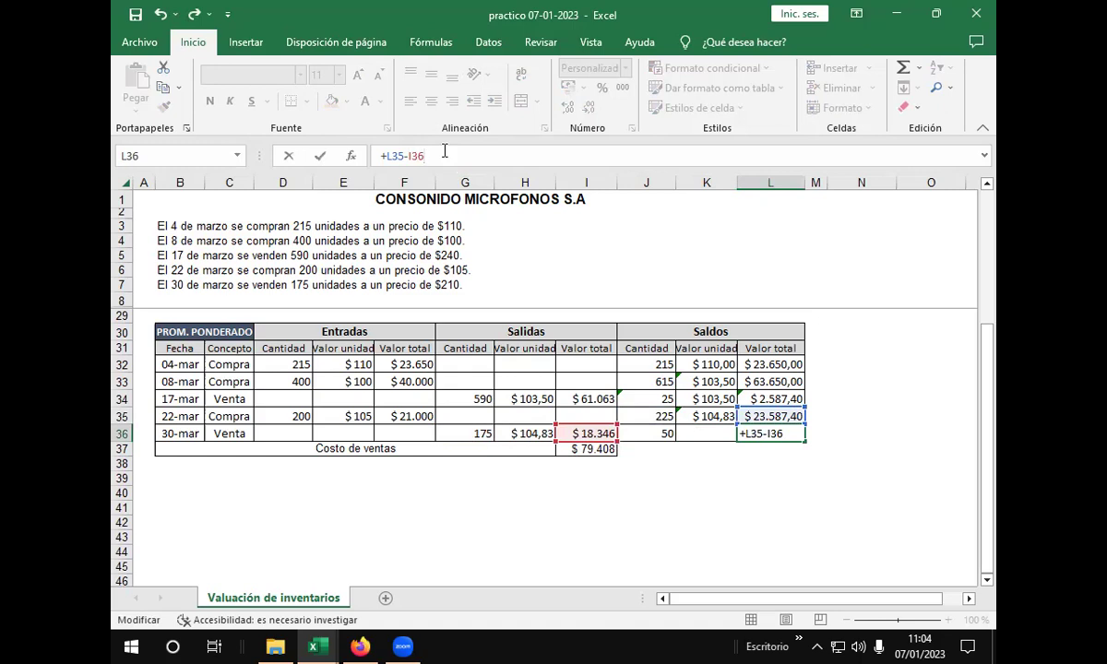
pyautogui.press('Return')
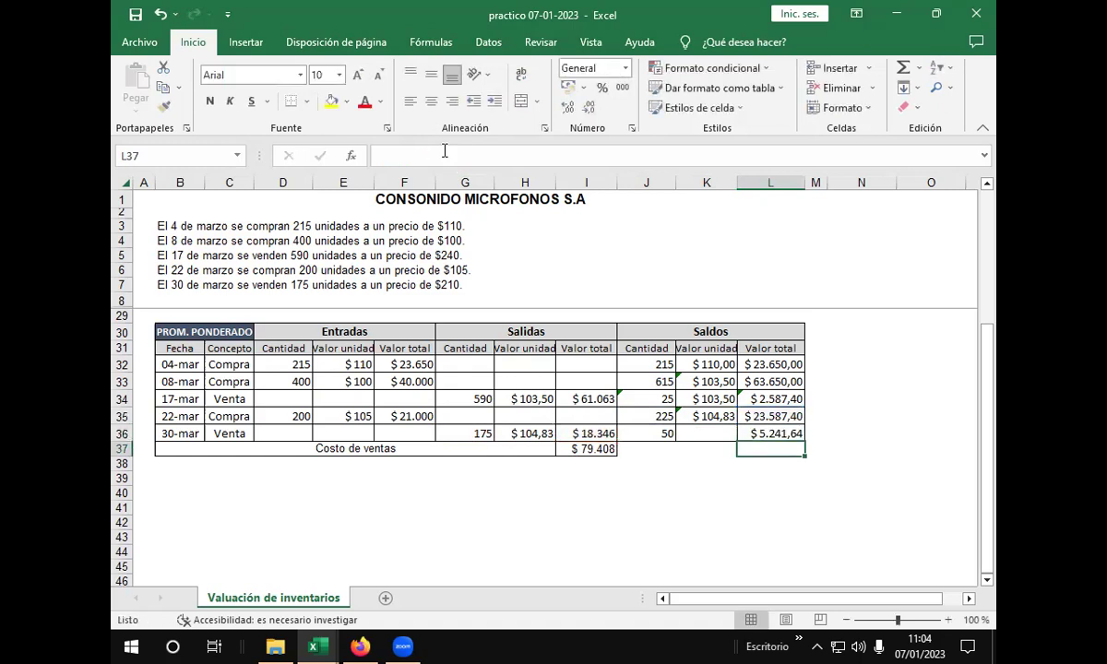
# Step: Calculate the 30-mar balance unit value in K36 by dividing total value by quantity with +L36/J36
pyautogui.click(718, 434)
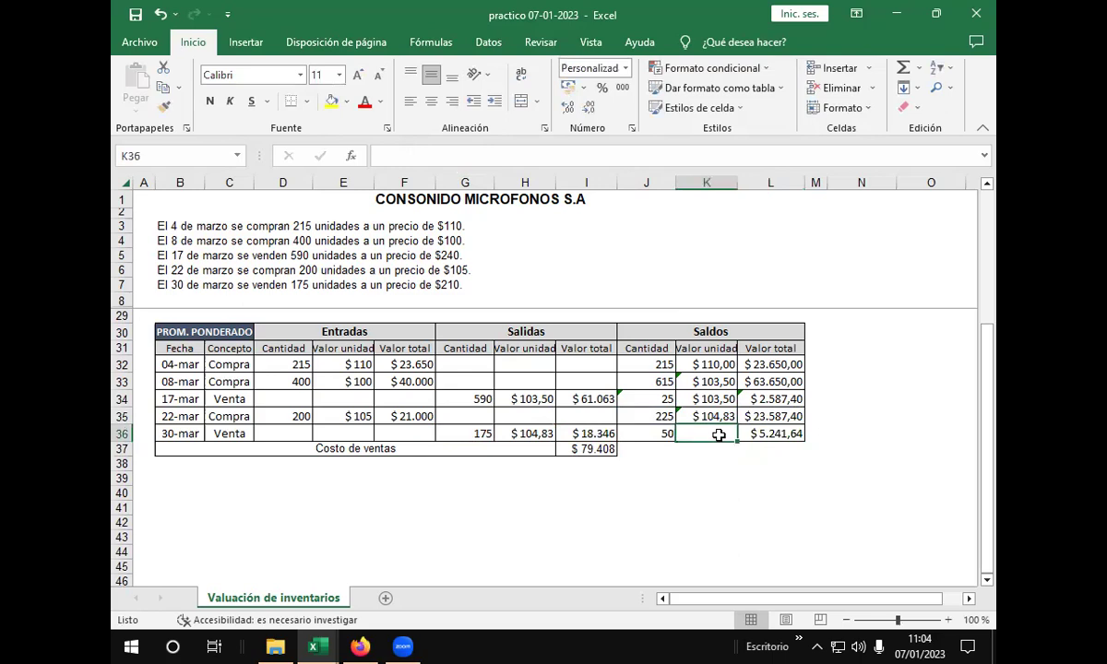
pyautogui.write('+')
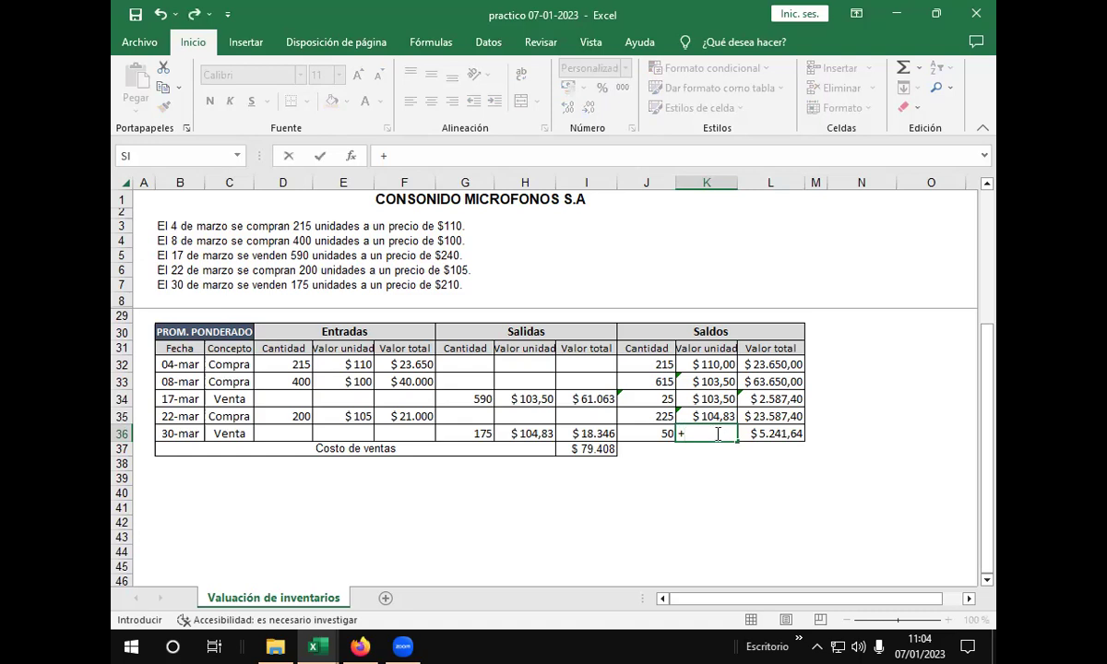
pyautogui.click(780, 434)
pyautogui.write('/')
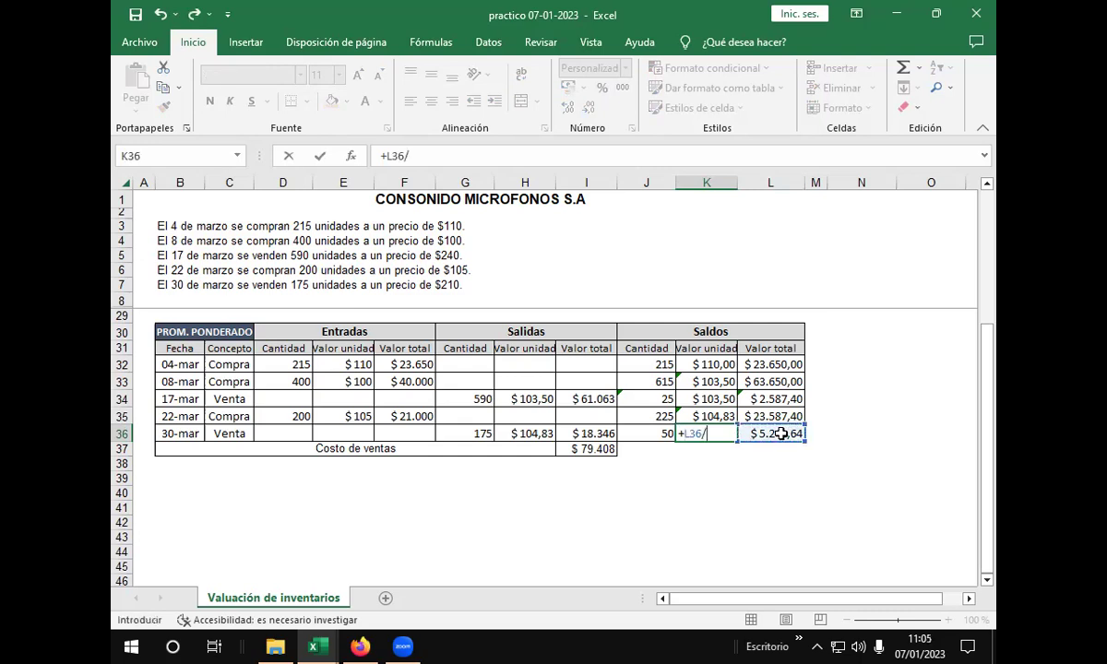
pyautogui.click(631, 429)
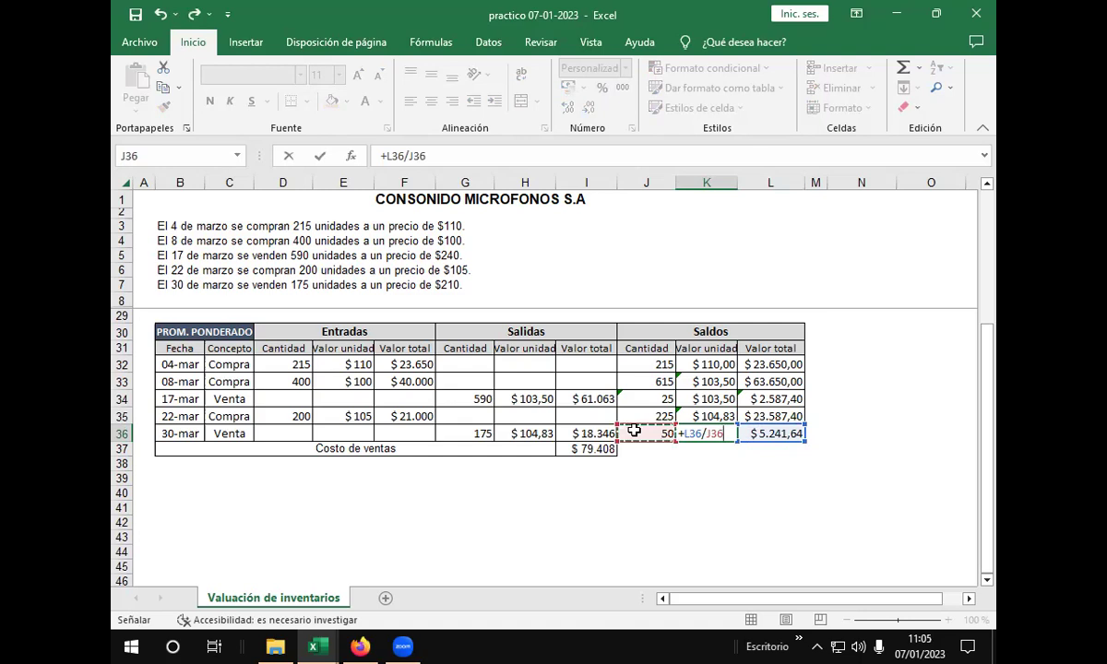
pyautogui.press('Return')
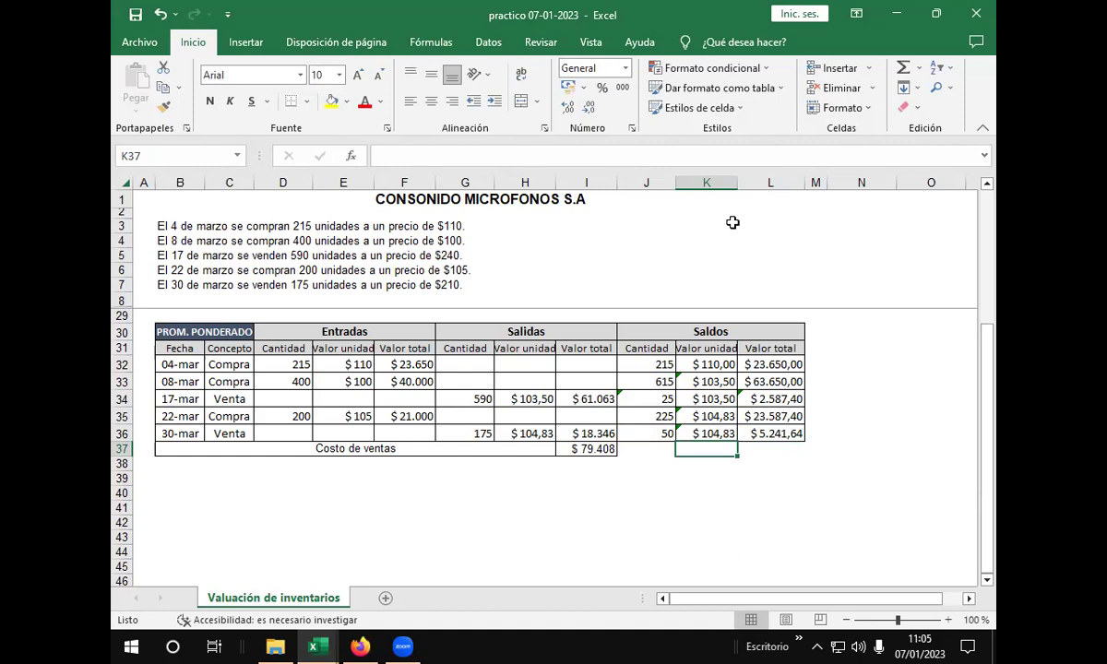
pyautogui.press('Down')
pyautogui.press('Down')
pyautogui.press('Down')
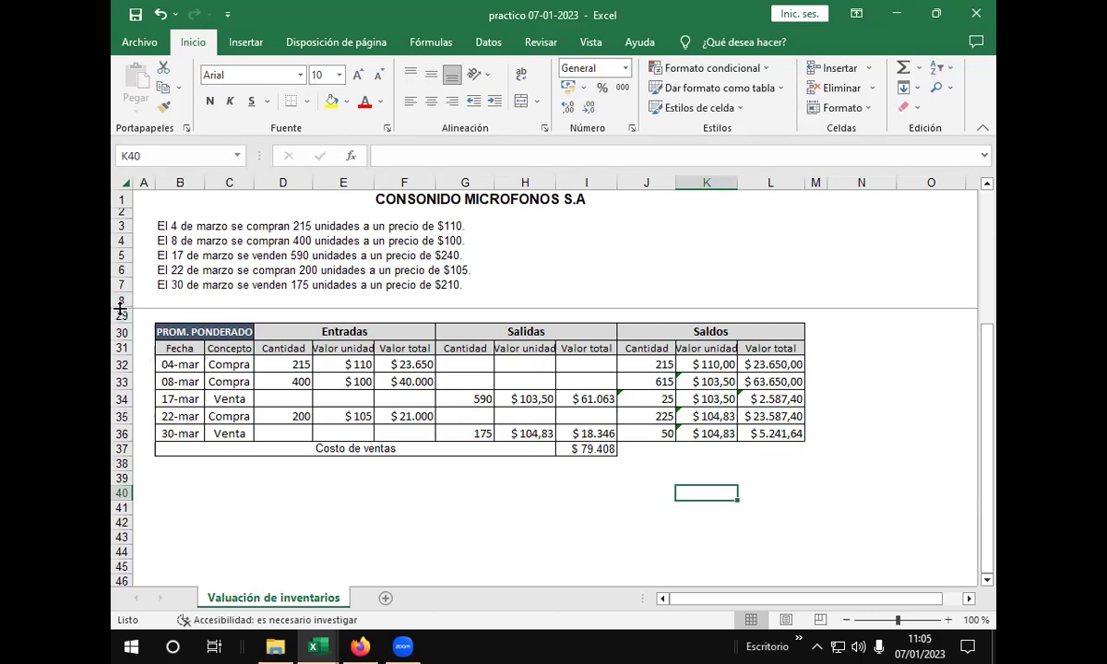
# Step: Unfreeze the worksheet panes so that all rows scroll freely
pyautogui.click(593, 41)
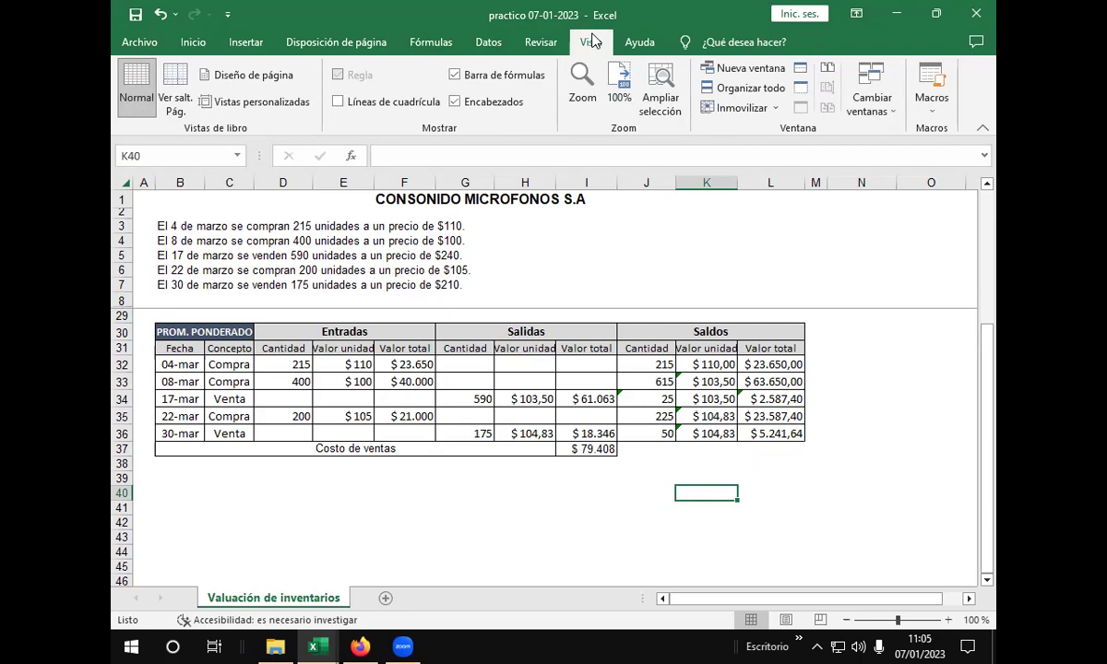
pyautogui.click(774, 110)
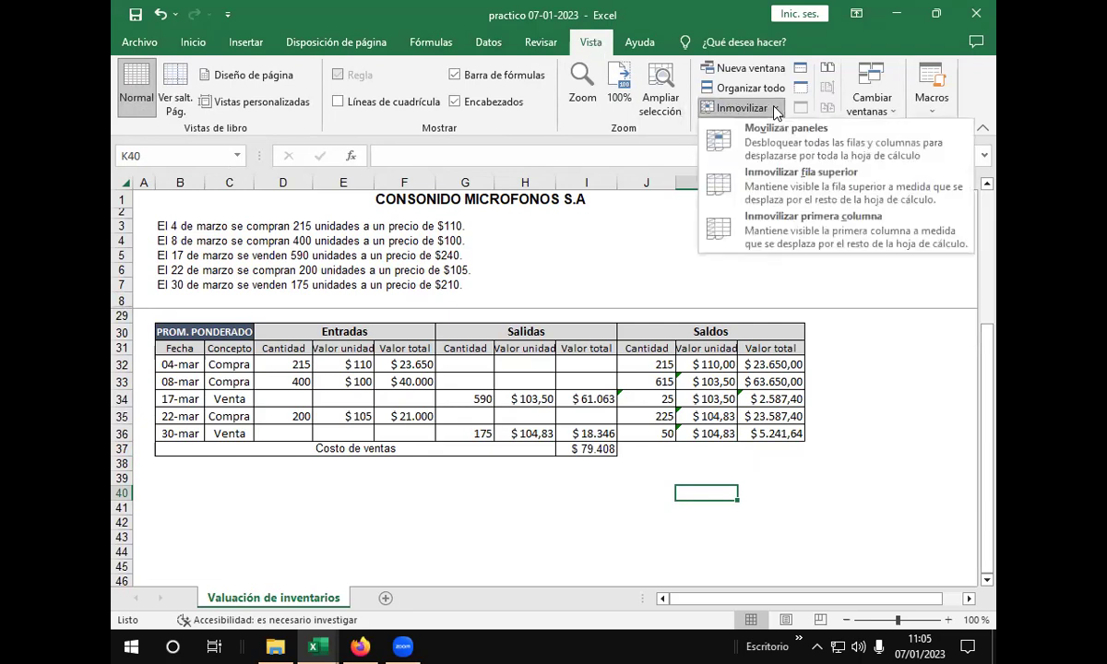
pyautogui.click(824, 308)
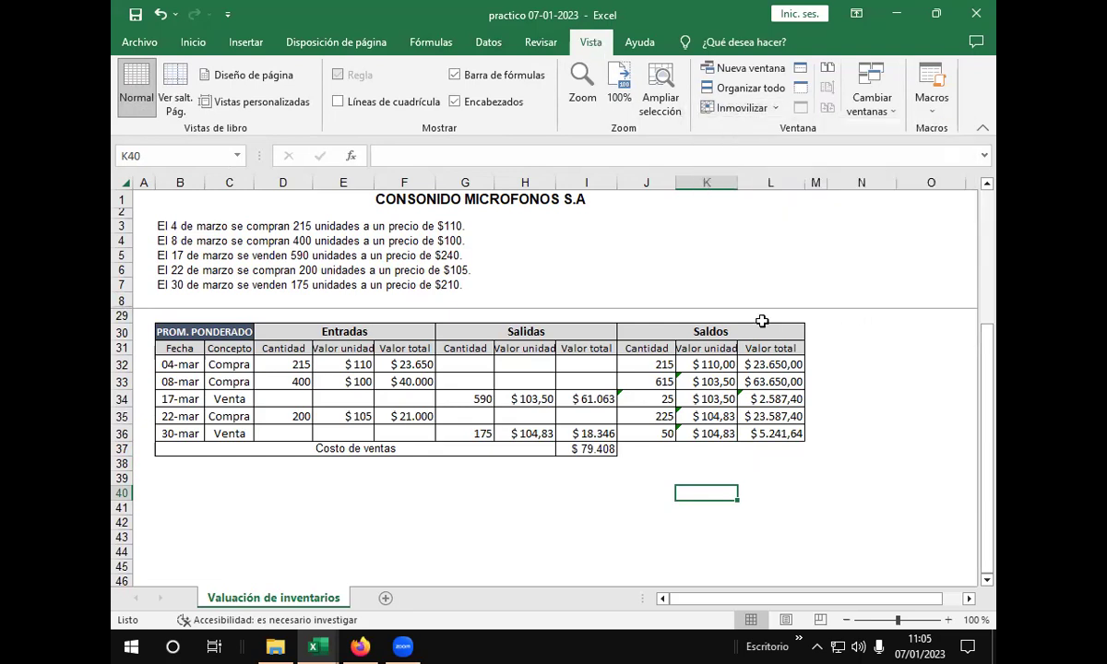
pyautogui.click(126, 313)
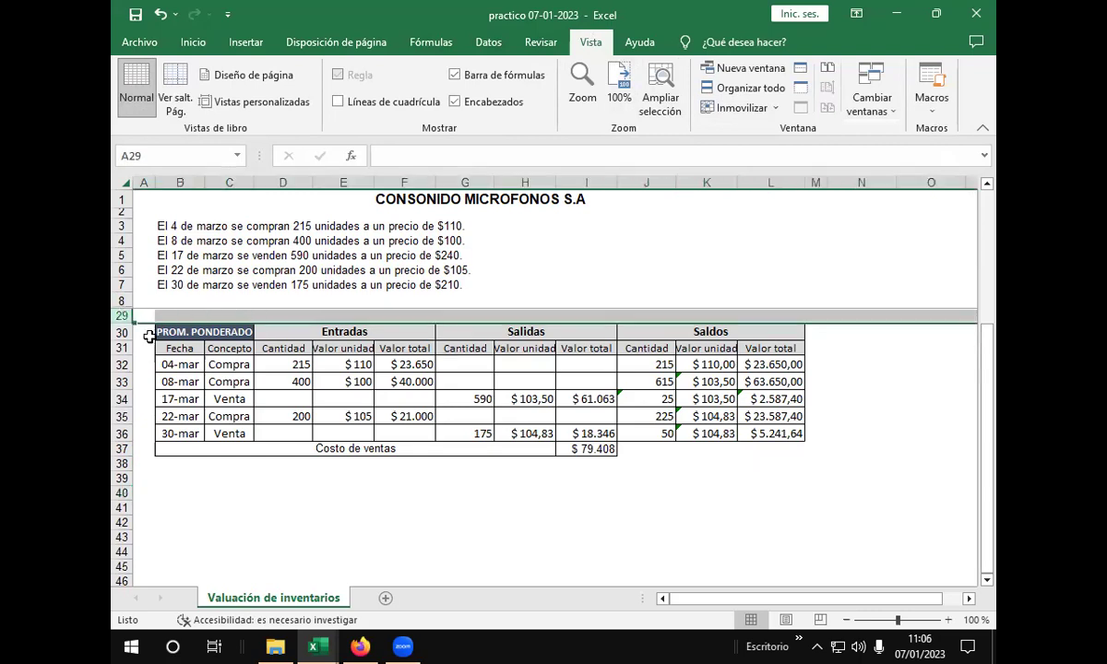
pyautogui.click(124, 300)
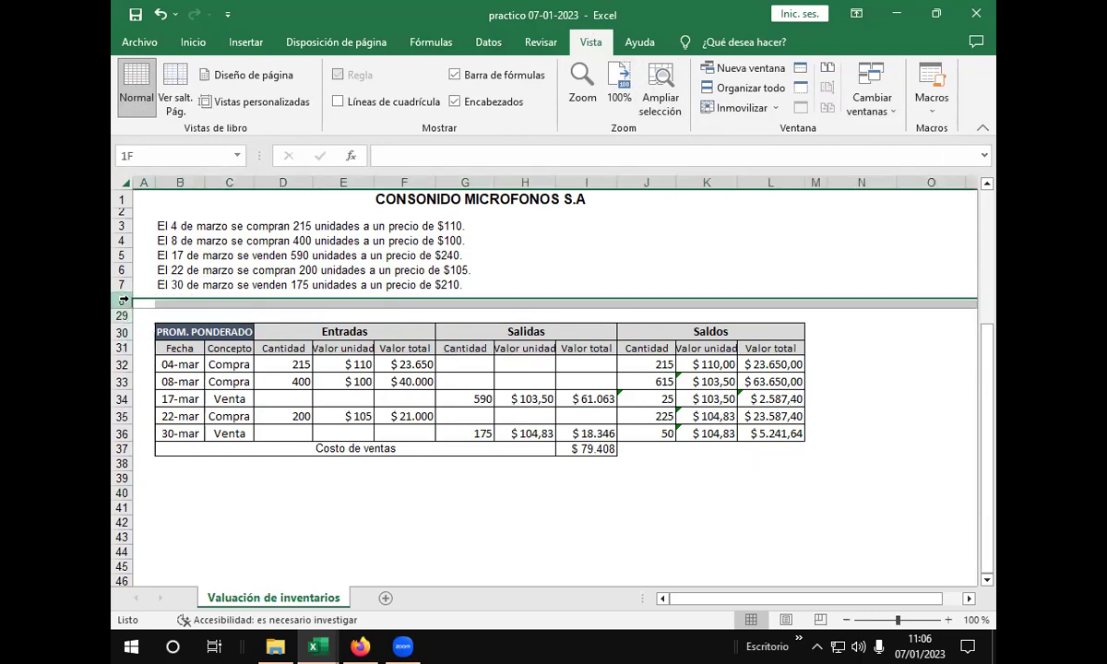
pyautogui.click(780, 112)
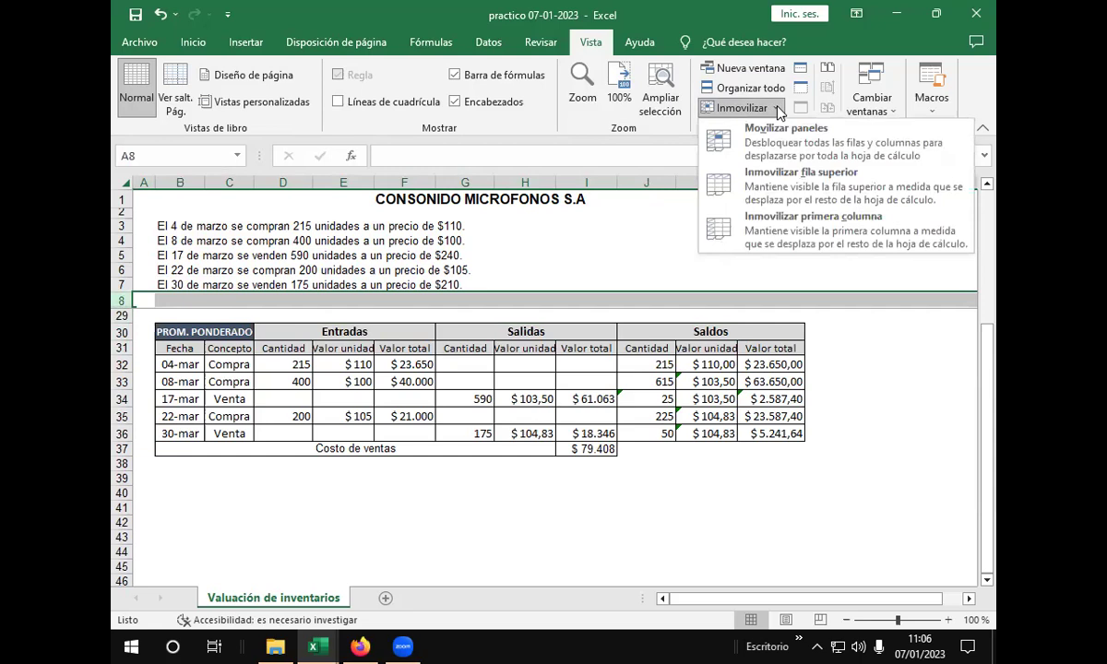
pyautogui.click(725, 153)
pyautogui.click(644, 240)
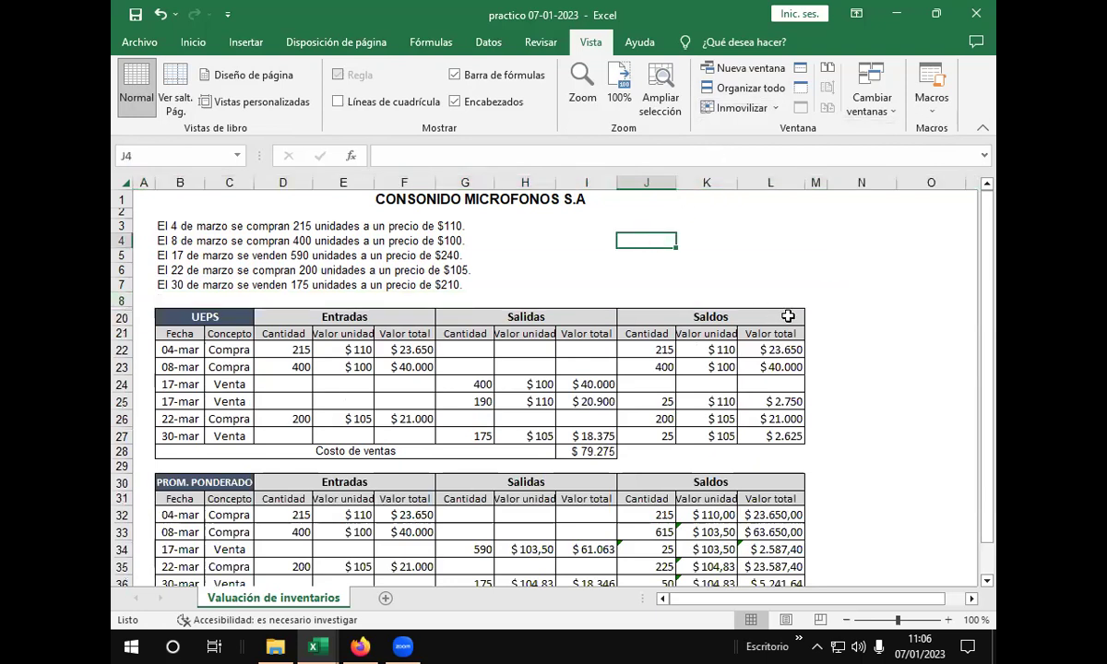
# Step: Try unhiding row 19 above the UEPS table, and undo that change
pyautogui.scroll(-2, 752, 391)
pyautogui.scroll(-5, 752, 397)
pyautogui.scroll(7, 749, 401)
pyautogui.moveTo(124, 307)
pyautogui.mouseDown()
pyautogui.moveTo(124, 461)
pyautogui.moveTo(123, 301)
pyautogui.moveTo(127, 326)
pyautogui.mouseUp()
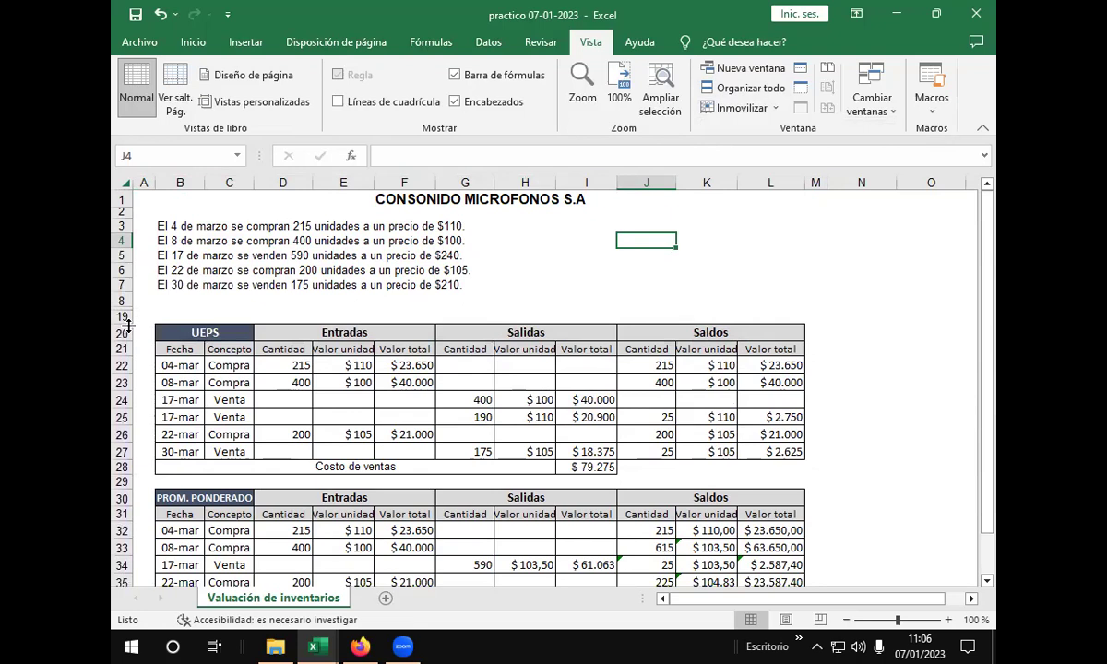
pyautogui.click(159, 14)
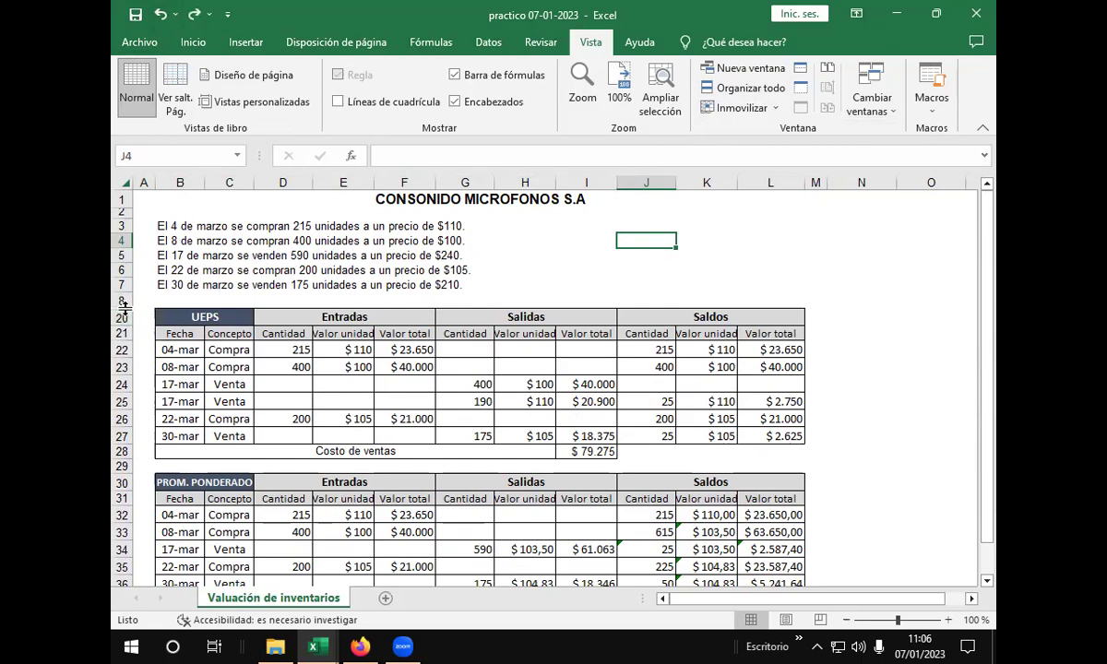
# Step: Unhide rows 9 to 19 containing the PEPS table and reduce the heights of rows 17 and 18
pyautogui.moveTo(125, 309)
pyautogui.mouseDown()
pyautogui.moveTo(126, 337)
pyautogui.moveTo(123, 304)
pyautogui.moveTo(129, 329)
pyautogui.moveTo(126, 319)
pyautogui.mouseUp()
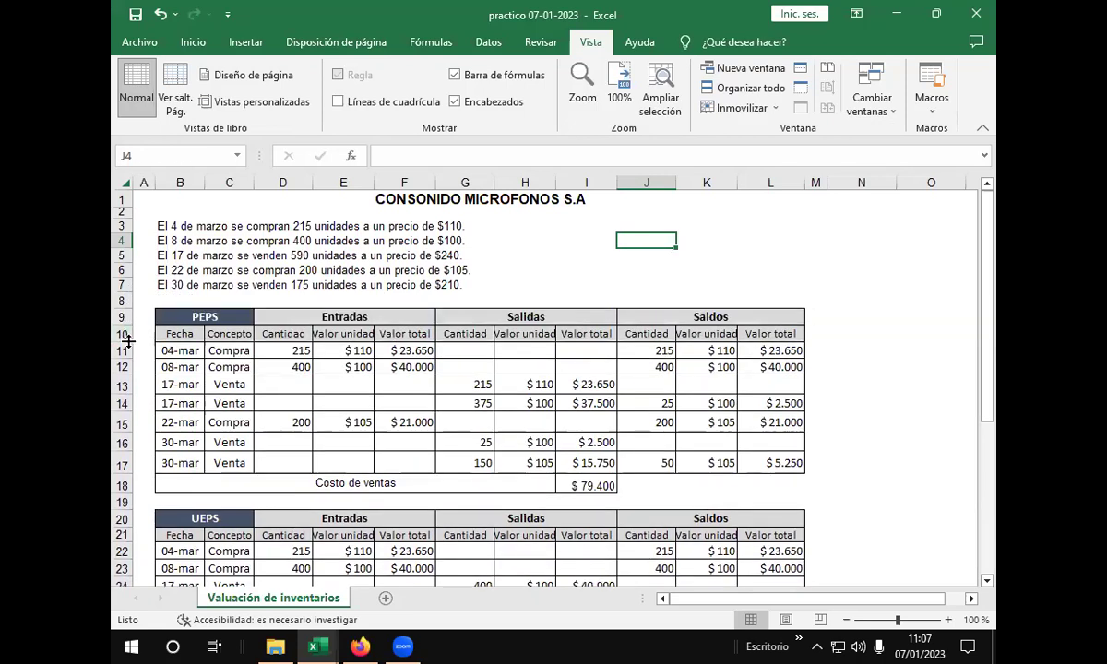
pyautogui.moveTo(125, 472)
pyautogui.mouseDown()
pyautogui.moveTo(126, 459)
pyautogui.moveTo(125, 481)
pyautogui.mouseUp()
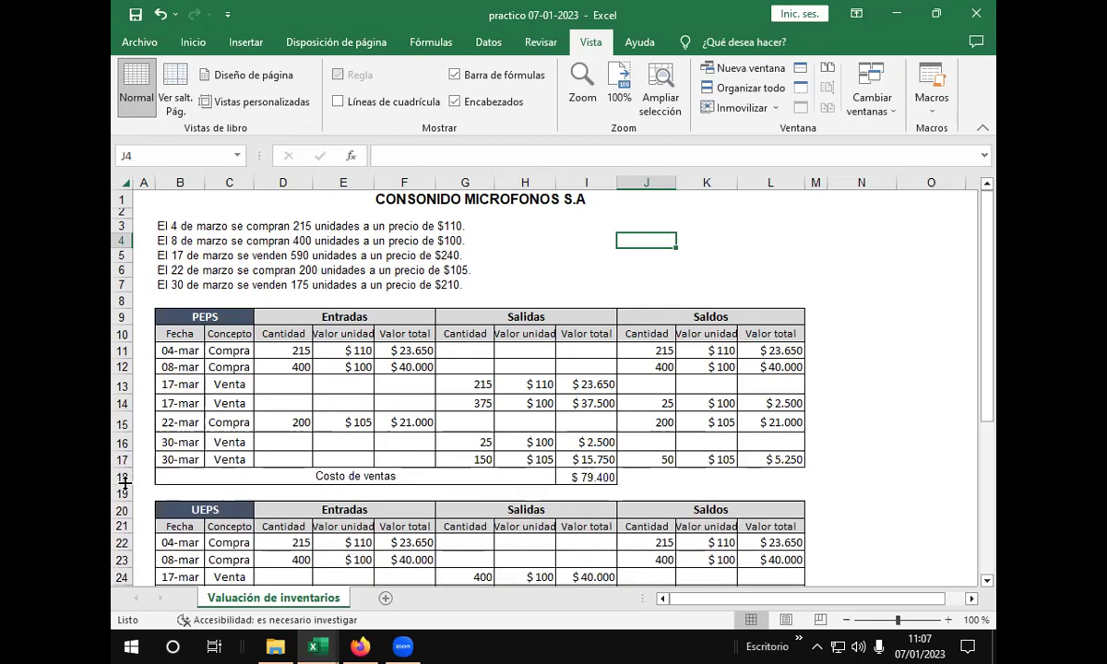
# Step: Review the completed PEPS, UEPS and PROM. PONDERADO tables and compare their cost-of-sales rows
pyautogui.scroll(-3, 193, 447)
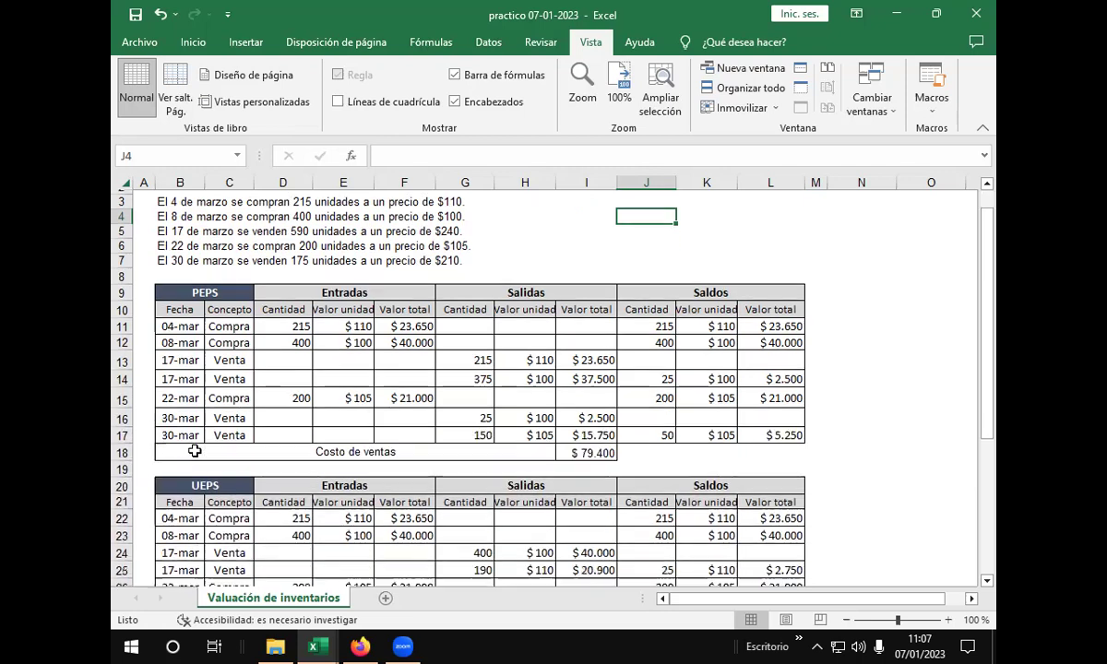
pyautogui.scroll(-4, 196, 443)
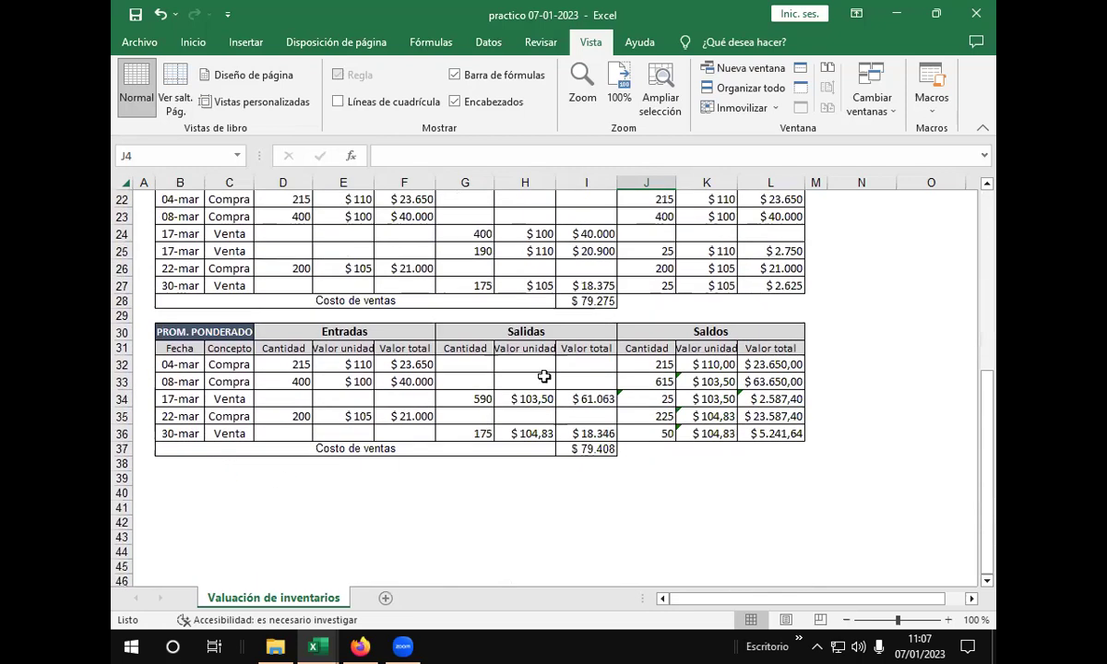
pyautogui.click(910, 396)
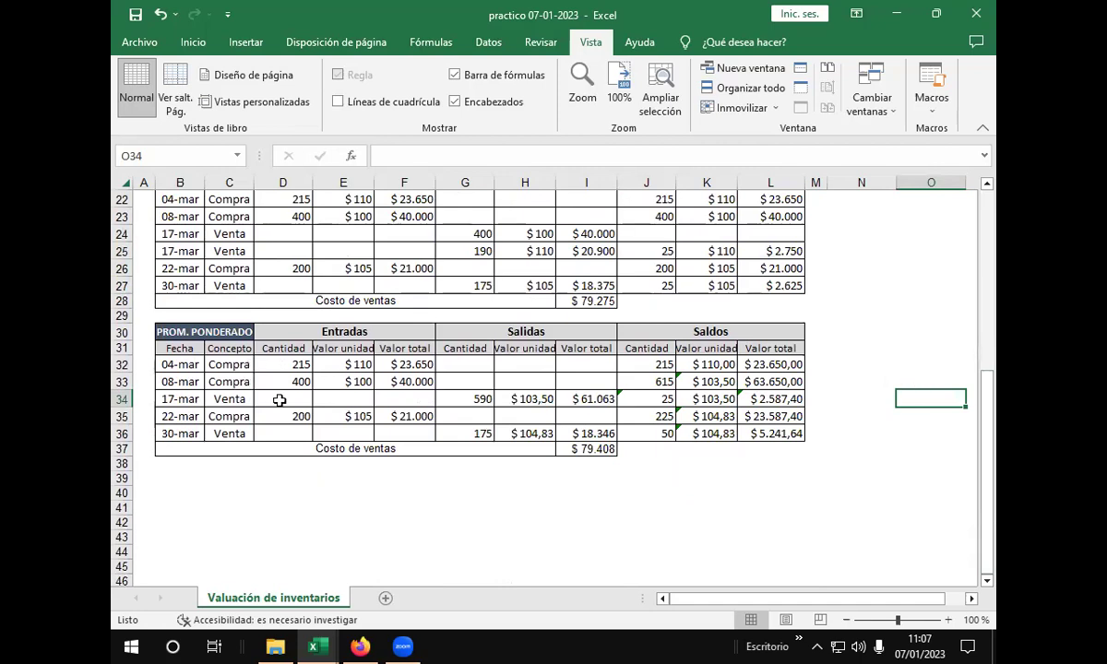
pyautogui.scroll(7, 279, 400)
pyautogui.scroll(-2, 280, 400)
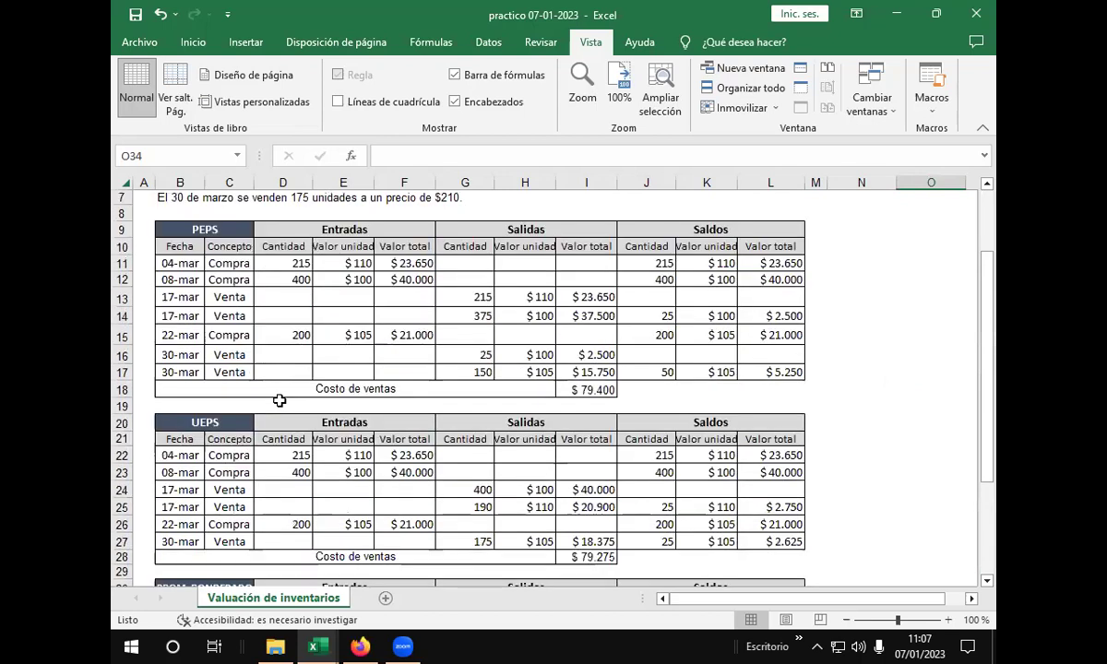
pyautogui.scroll(-5, 280, 400)
pyautogui.click(859, 347)
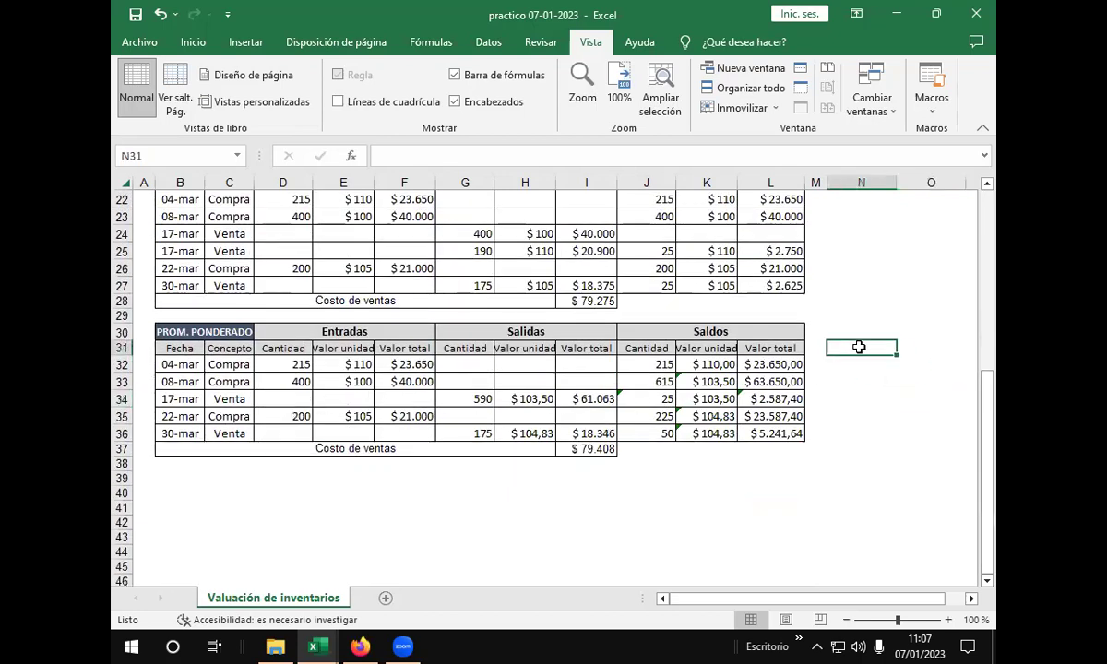